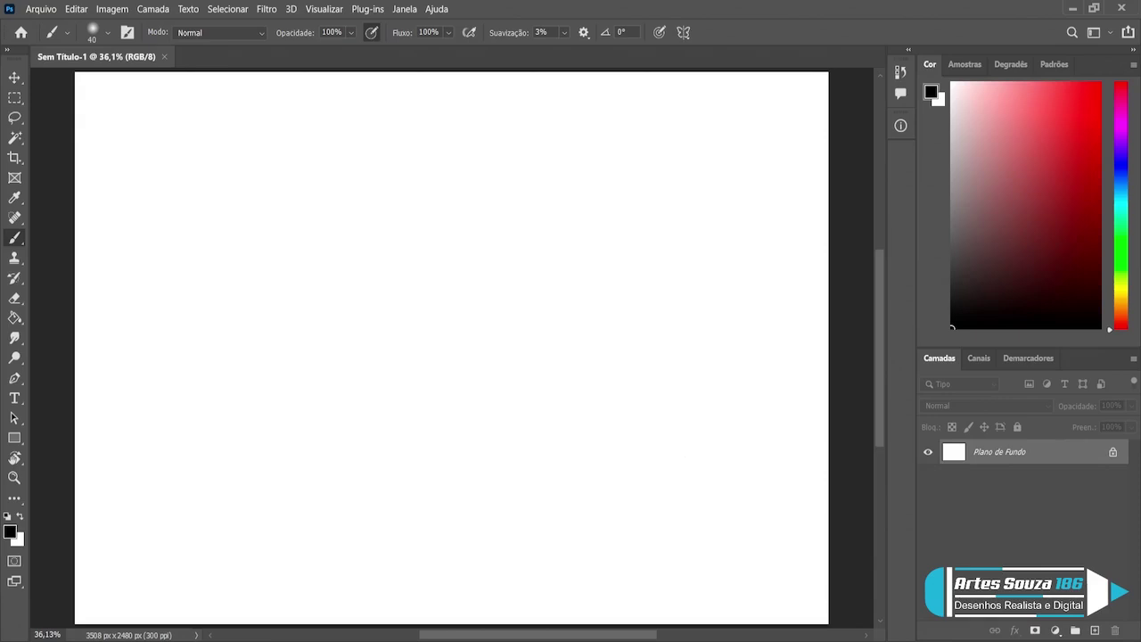
Step: Ready the textured 44 brush with pen-pressure size and add new layer Camada 1
click(504, 147)
key(period)
click(658, 33)
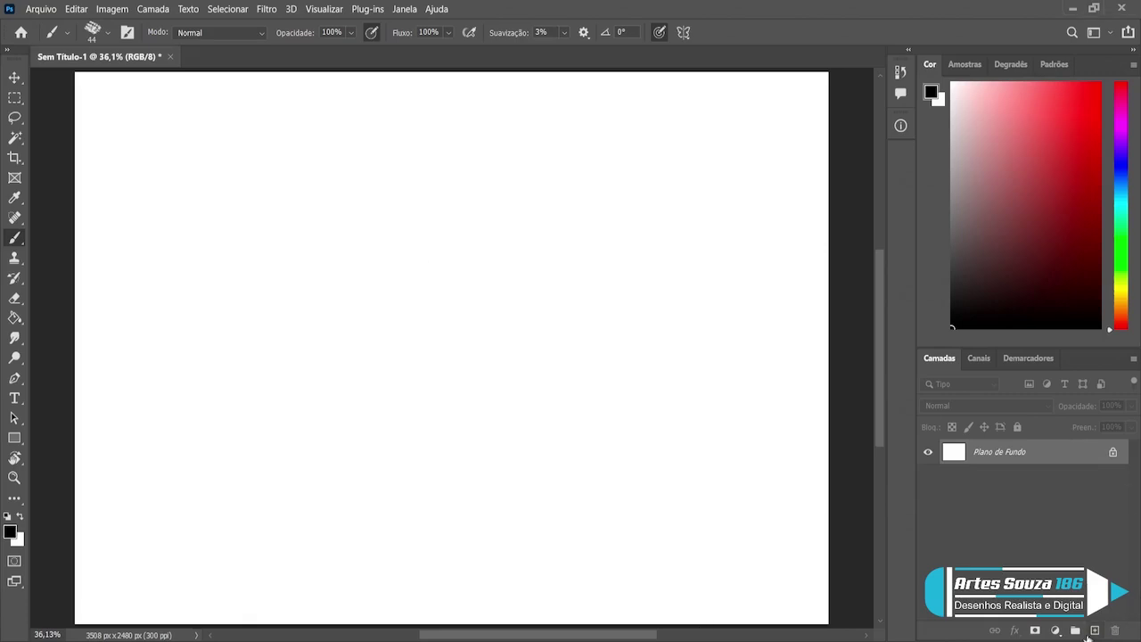
click(1095, 630)
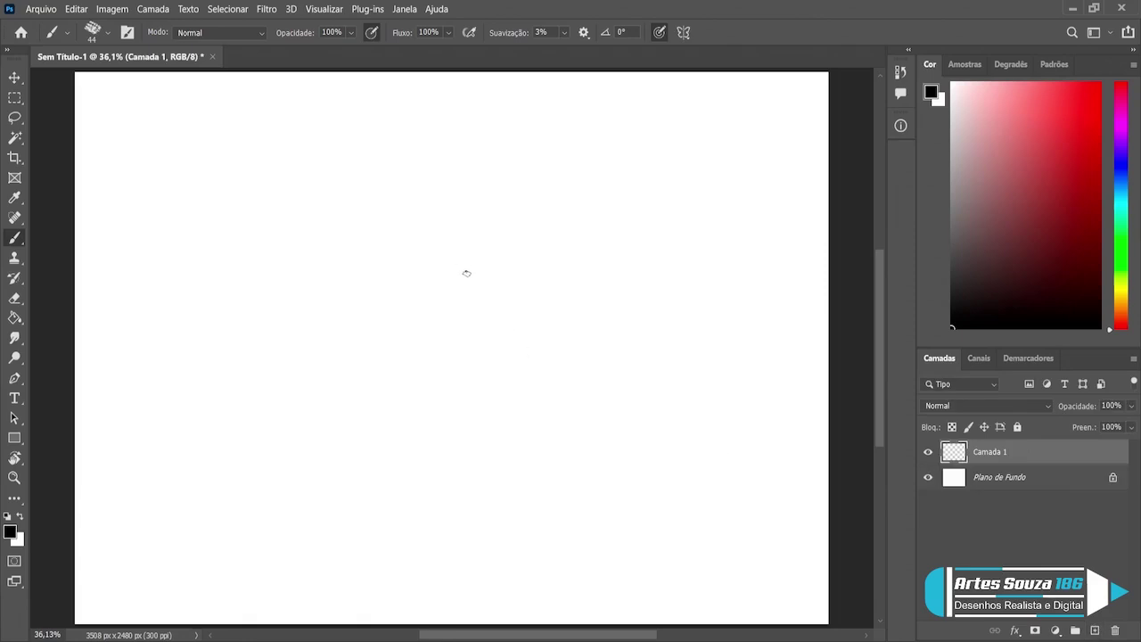
Step: At brush size 35 with opacity pressure on, sketch the head oval down to the chin
key(bracketleft)
drag(367, 153, 439, 127)
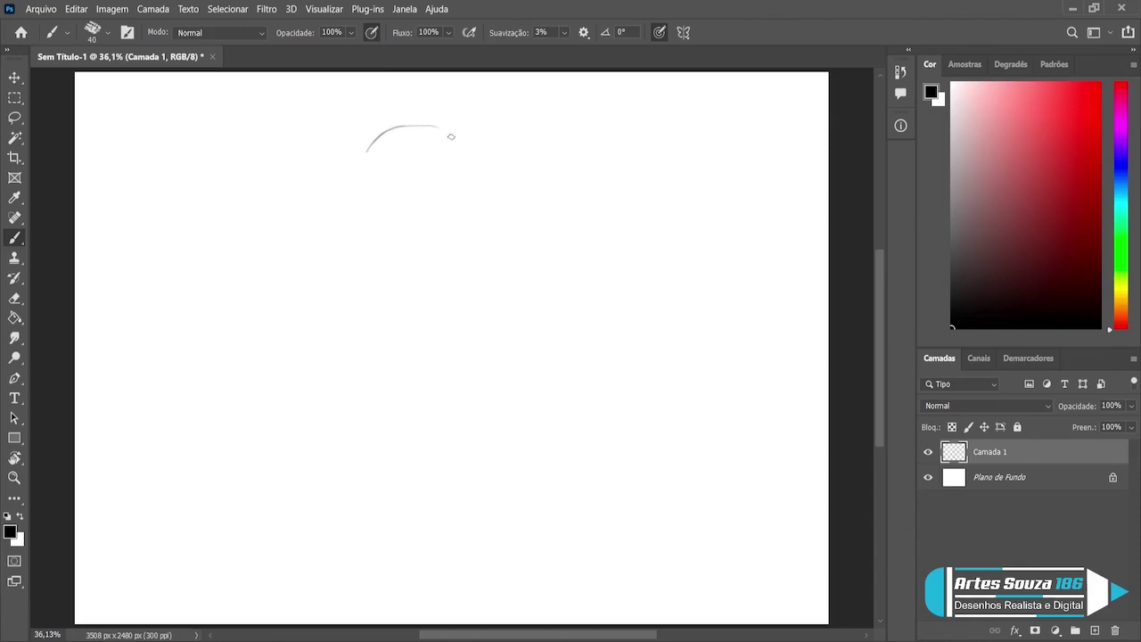
click(373, 36)
mouse_move(402, 122)
mouse_down()
mouse_move(462, 142)
mouse_move(473, 167)
mouse_up()
mouse_move(403, 126)
mouse_down()
mouse_move(366, 159)
mouse_move(364, 188)
mouse_move(396, 249)
mouse_up()
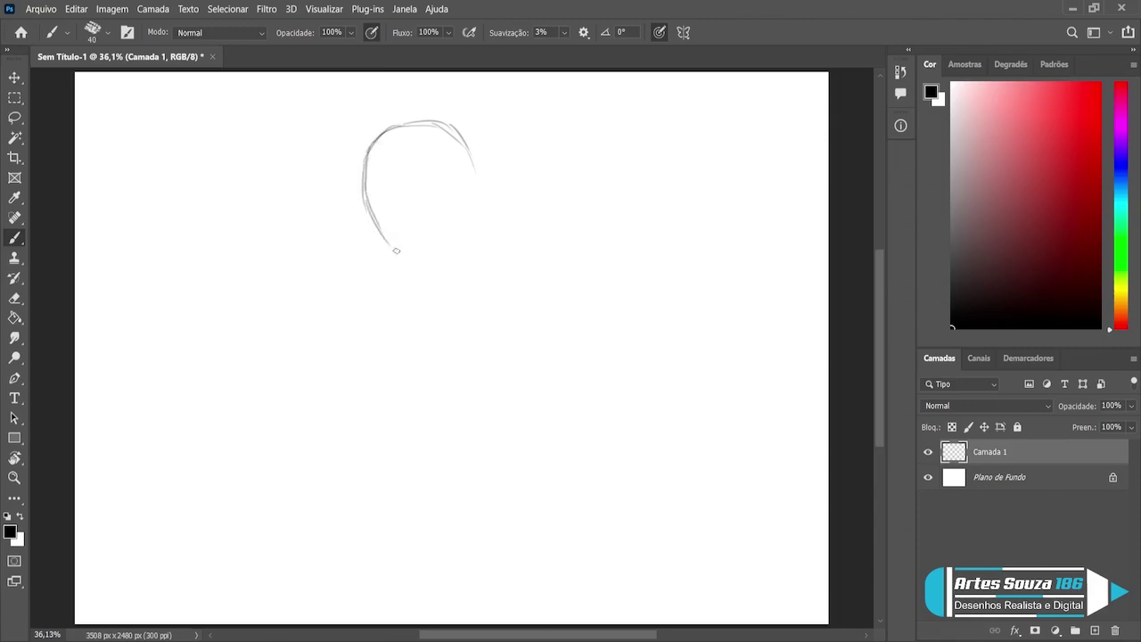
mouse_move(372, 205)
mouse_down()
mouse_move(403, 259)
mouse_move(425, 271)
mouse_move(440, 260)
mouse_up()
drag(470, 180, 450, 253)
drag(467, 212, 448, 257)
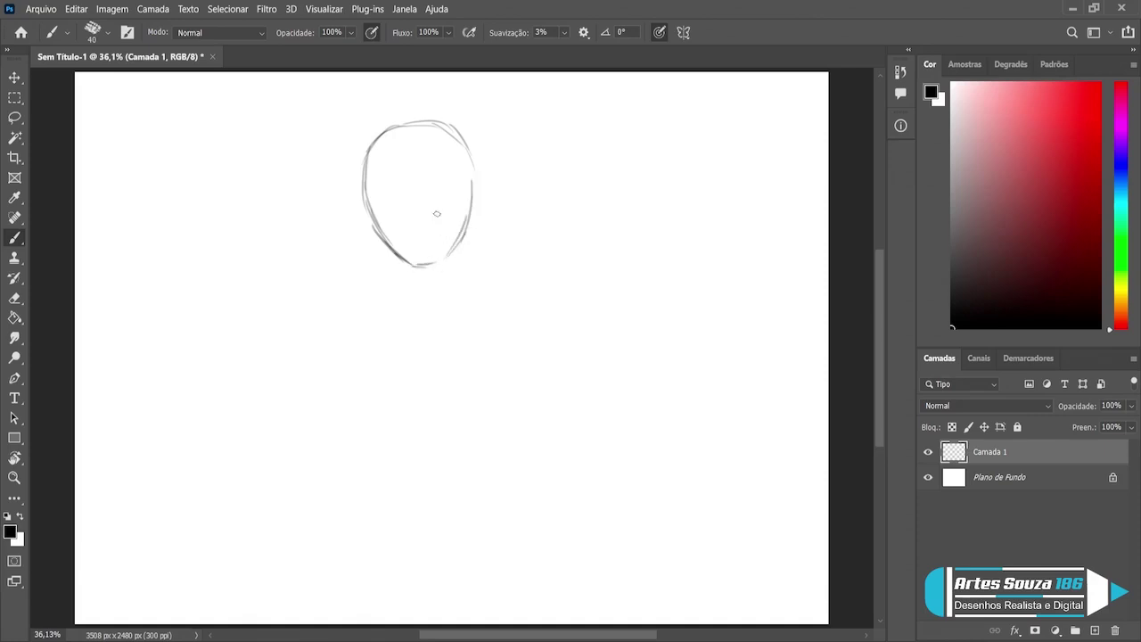
Step: Add crossing face guidelines, the neck sides and the torso's left edge
drag(405, 150, 429, 254)
drag(373, 203, 452, 189)
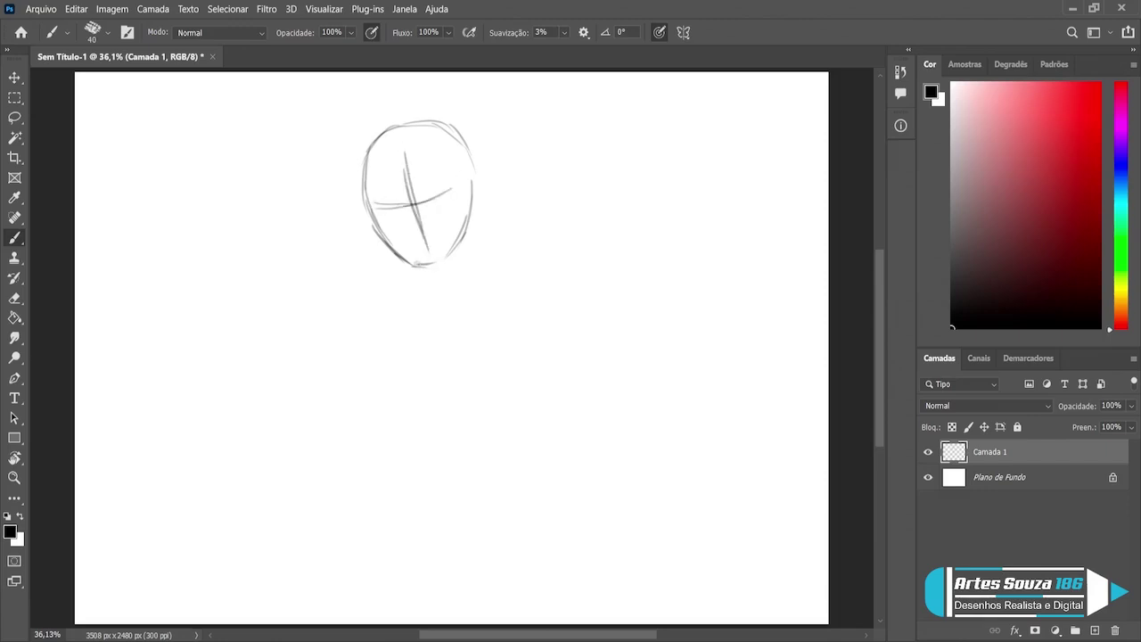
drag(409, 261, 413, 276)
mouse_move(454, 246)
mouse_down()
mouse_move(454, 269)
mouse_move(437, 272)
mouse_move(473, 258)
mouse_up()
mouse_move(397, 287)
mouse_down()
mouse_move(365, 432)
mouse_move(447, 424)
mouse_up()
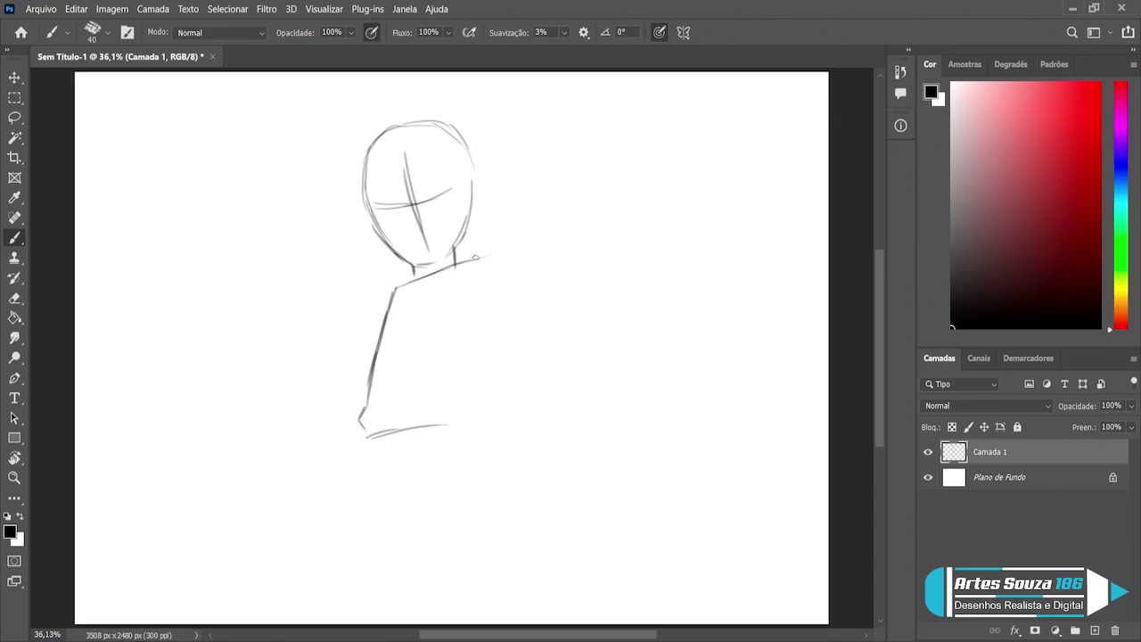
Step: Sketch the shoulder line, bent right arm, torso bottom edge and waistband
drag(465, 260, 517, 250)
mouse_move(524, 250)
mouse_down()
mouse_move(486, 318)
mouse_move(500, 363)
mouse_move(515, 354)
mouse_up()
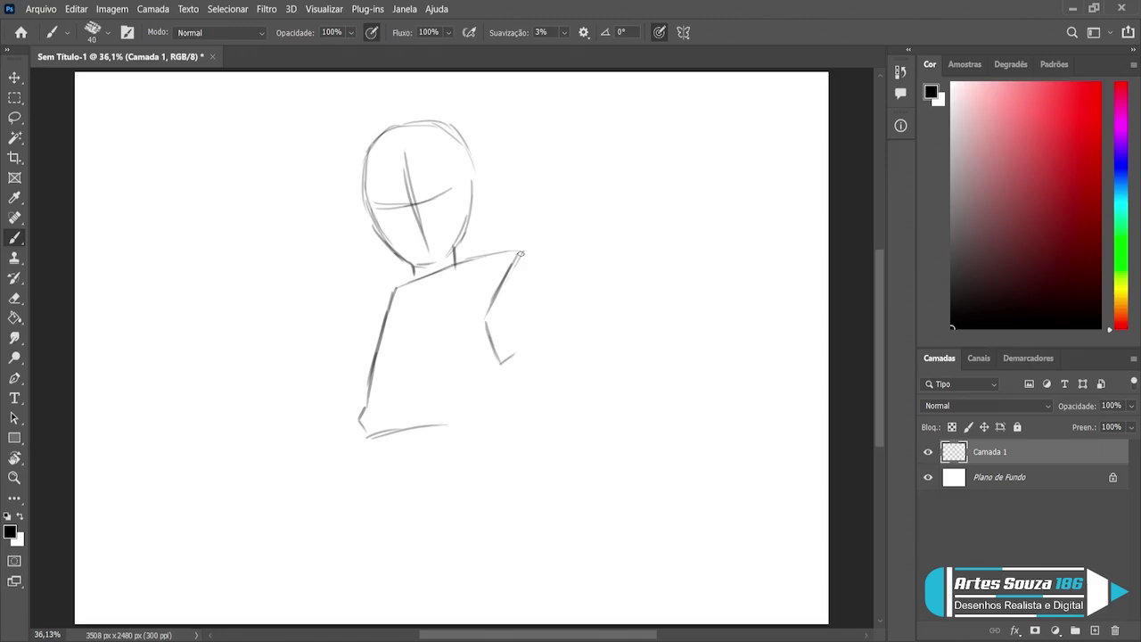
mouse_move(518, 254)
mouse_down()
mouse_move(558, 290)
mouse_move(588, 295)
mouse_move(526, 365)
mouse_up()
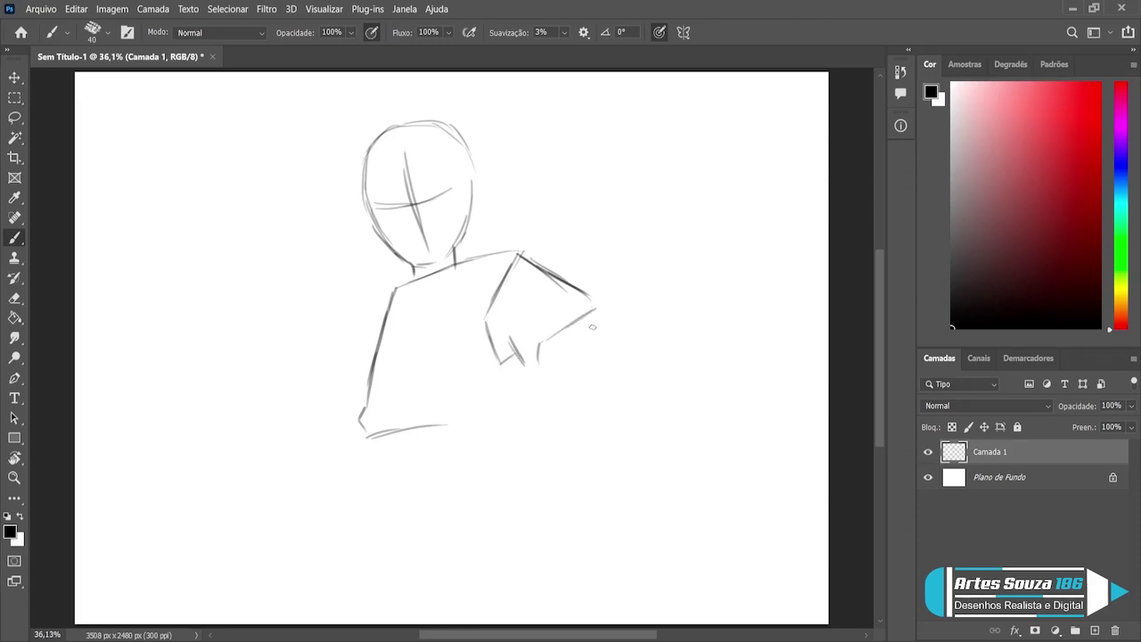
drag(594, 304, 610, 343)
mouse_move(591, 297)
mouse_down()
mouse_move(612, 349)
mouse_move(573, 416)
mouse_up()
drag(605, 331, 563, 403)
mouse_move(541, 344)
mouse_down()
mouse_move(520, 399)
mouse_move(552, 392)
mouse_move(497, 421)
mouse_move(533, 411)
mouse_move(551, 426)
mouse_move(465, 463)
mouse_move(485, 496)
mouse_move(502, 498)
mouse_move(540, 486)
mouse_move(533, 458)
mouse_move(545, 460)
mouse_up()
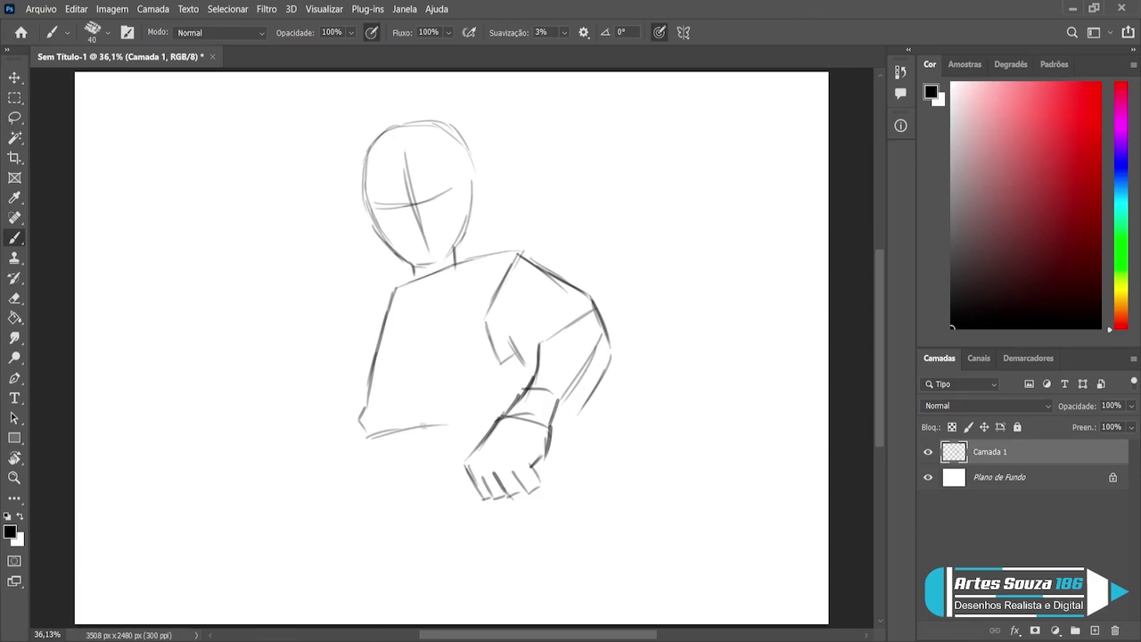
drag(443, 420, 497, 419)
mouse_move(373, 436)
mouse_down()
mouse_move(376, 469)
mouse_move(464, 462)
mouse_up()
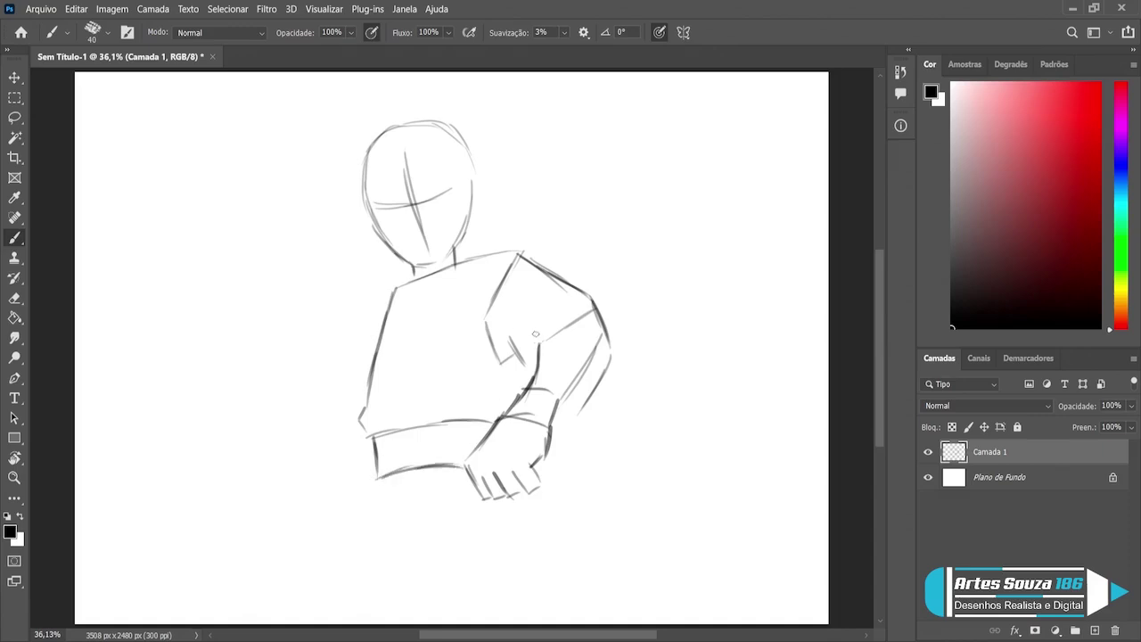
Step: Add fold lines and darken the shoulder seam and sleeve edges
mouse_move(538, 305)
mouse_down()
mouse_move(529, 332)
mouse_move(539, 356)
mouse_up()
mouse_move(522, 260)
mouse_down()
mouse_move(530, 277)
mouse_move(506, 328)
mouse_up()
mouse_move(519, 249)
mouse_down()
mouse_move(607, 313)
mouse_move(613, 342)
mouse_move(544, 347)
mouse_up()
drag(569, 298, 531, 366)
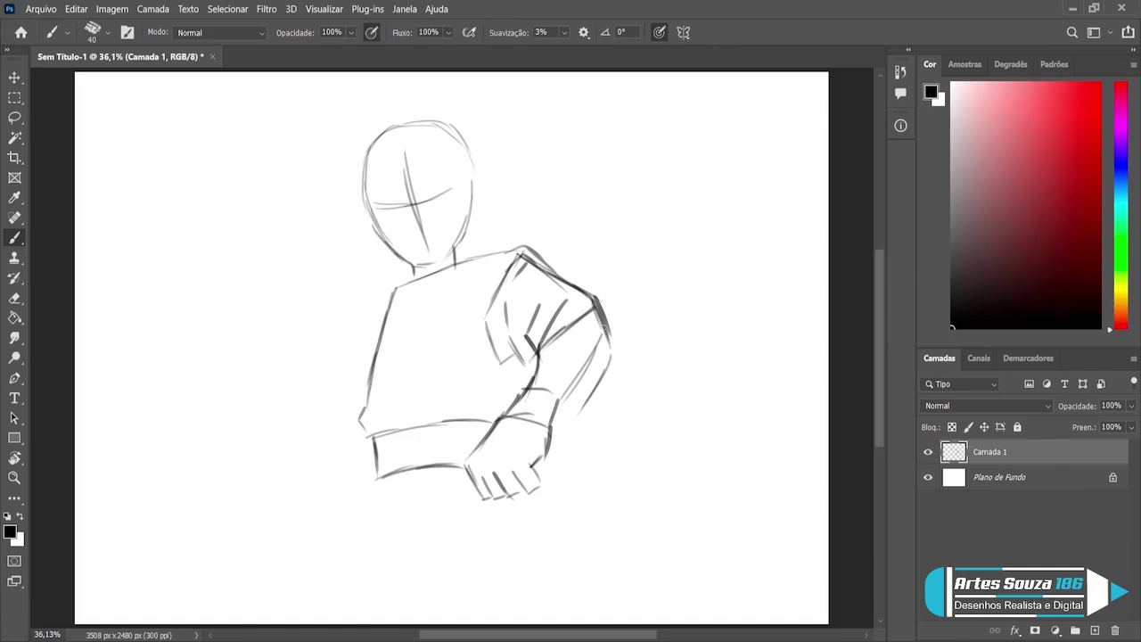
mouse_move(599, 312)
mouse_down()
mouse_move(593, 369)
mouse_move(559, 407)
mouse_move(584, 422)
mouse_up()
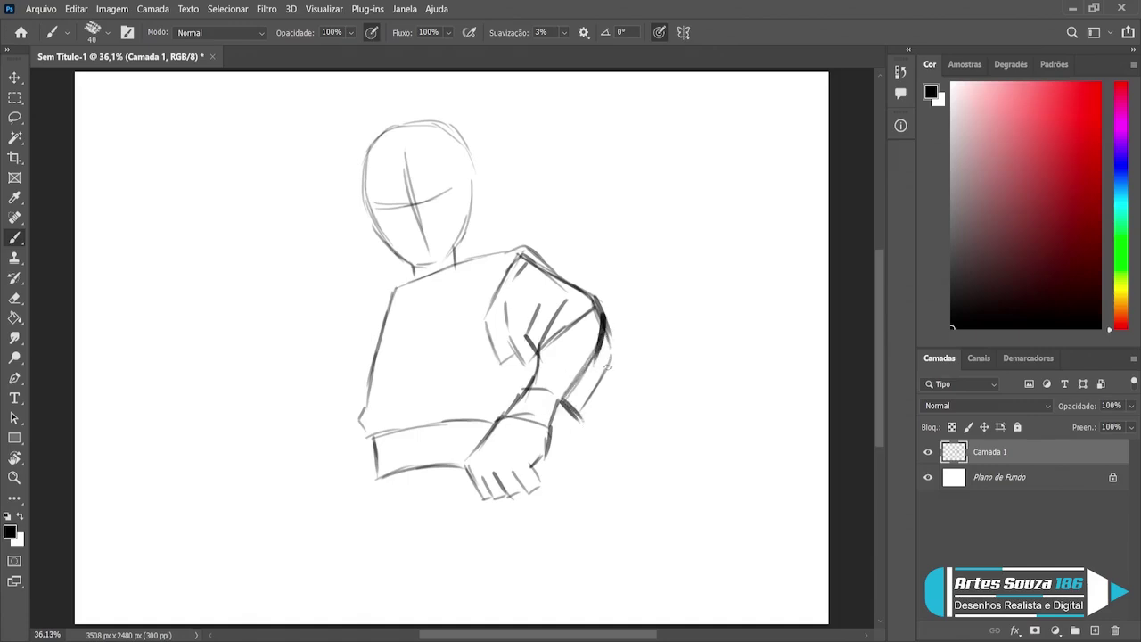
mouse_move(602, 319)
mouse_down()
mouse_move(621, 380)
mouse_move(578, 419)
mouse_up()
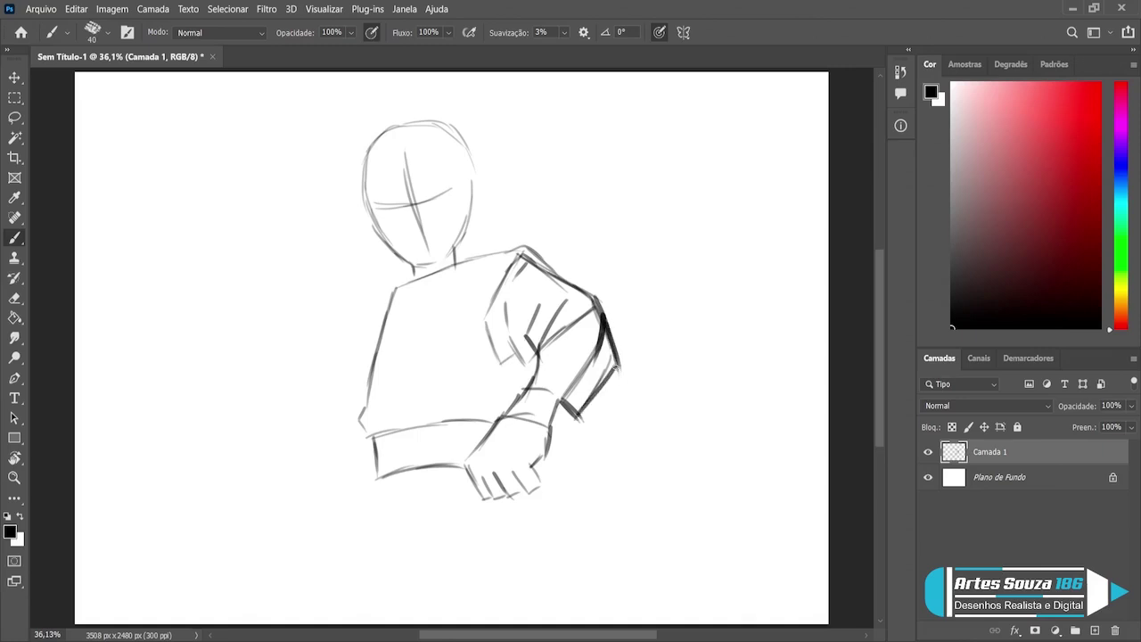
drag(620, 367, 580, 422)
Step: Sketch the raised left arm from shoulder to forearm, with sleeve folds
mouse_move(373, 269)
mouse_down()
mouse_move(332, 219)
mouse_move(323, 368)
mouse_up()
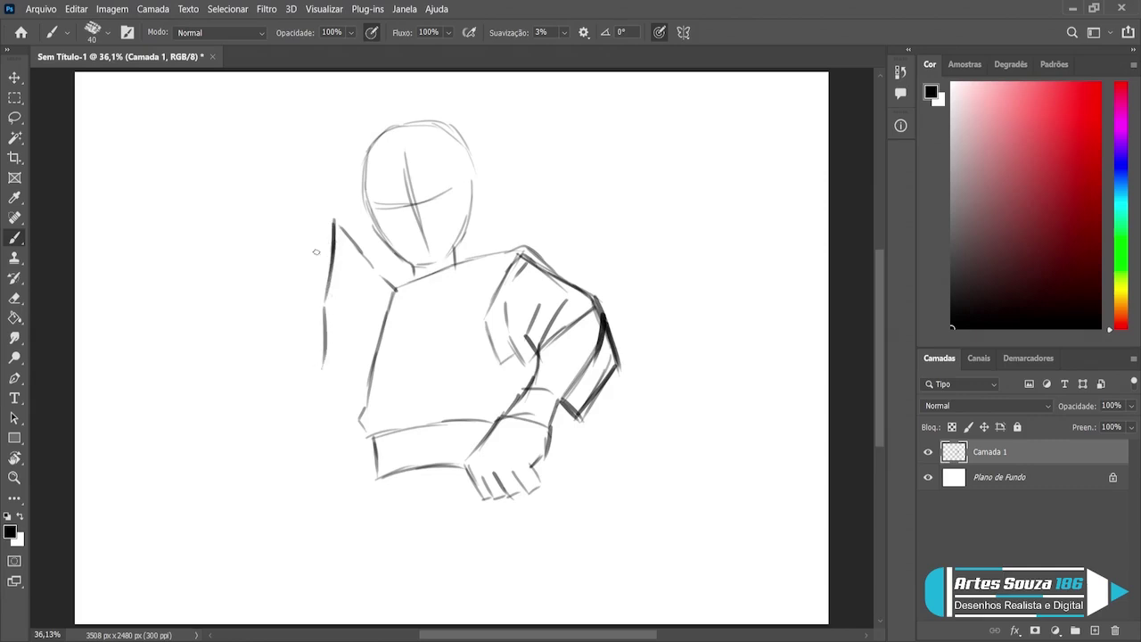
mouse_move(307, 285)
mouse_down()
mouse_move(321, 373)
mouse_move(369, 371)
mouse_up()
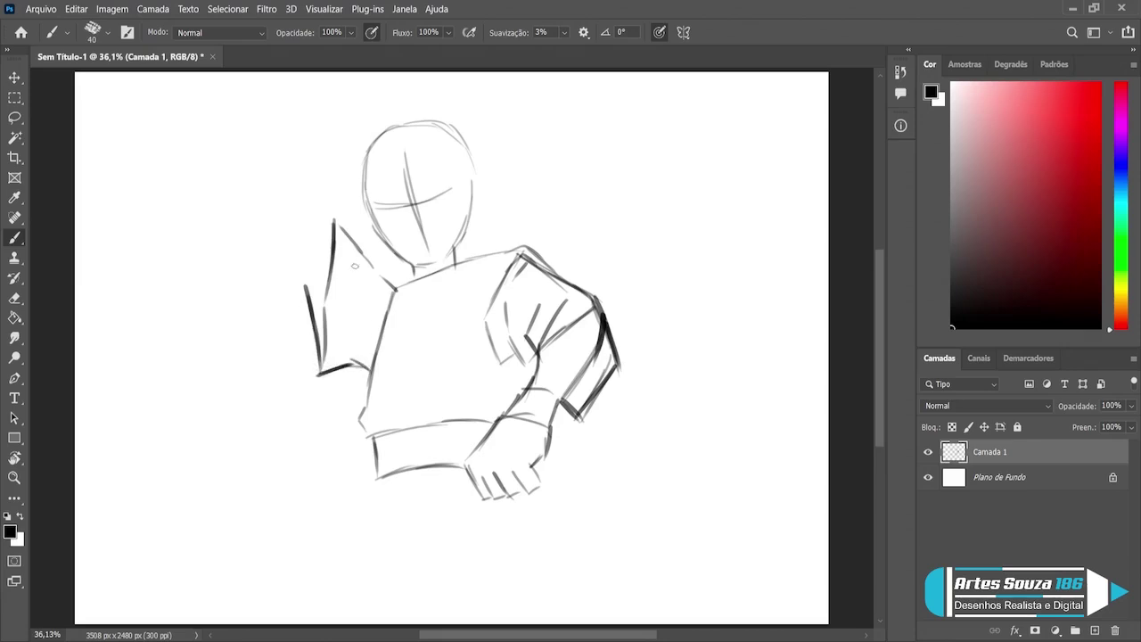
mouse_move(347, 235)
mouse_down()
mouse_move(361, 295)
mouse_move(386, 308)
mouse_move(371, 367)
mouse_move(374, 355)
mouse_up()
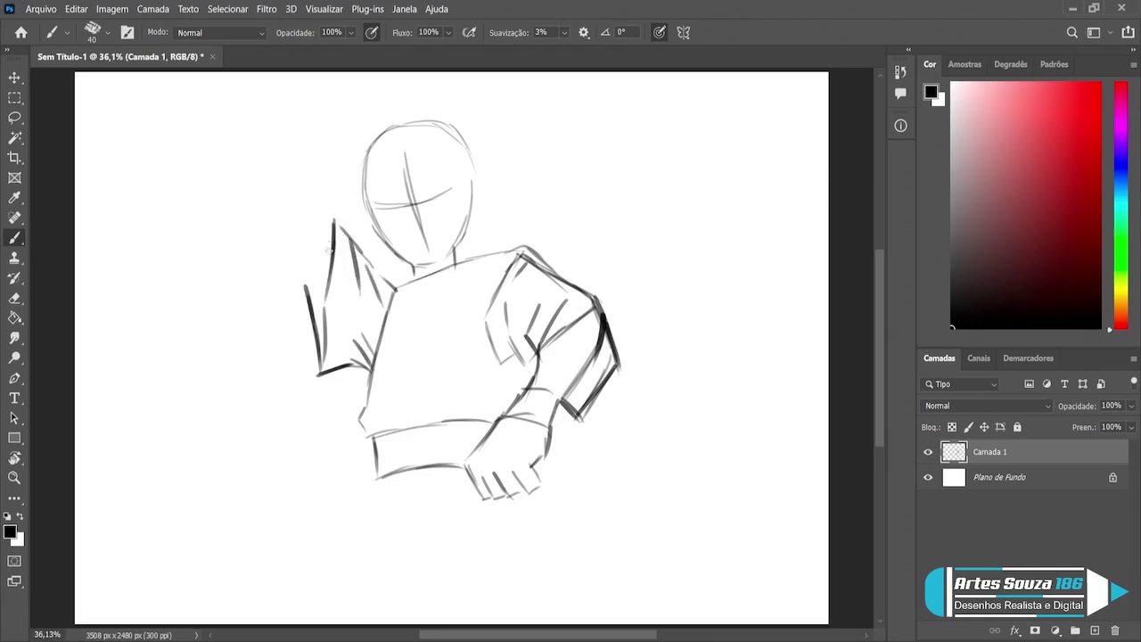
drag(292, 270, 317, 299)
drag(275, 174, 285, 255)
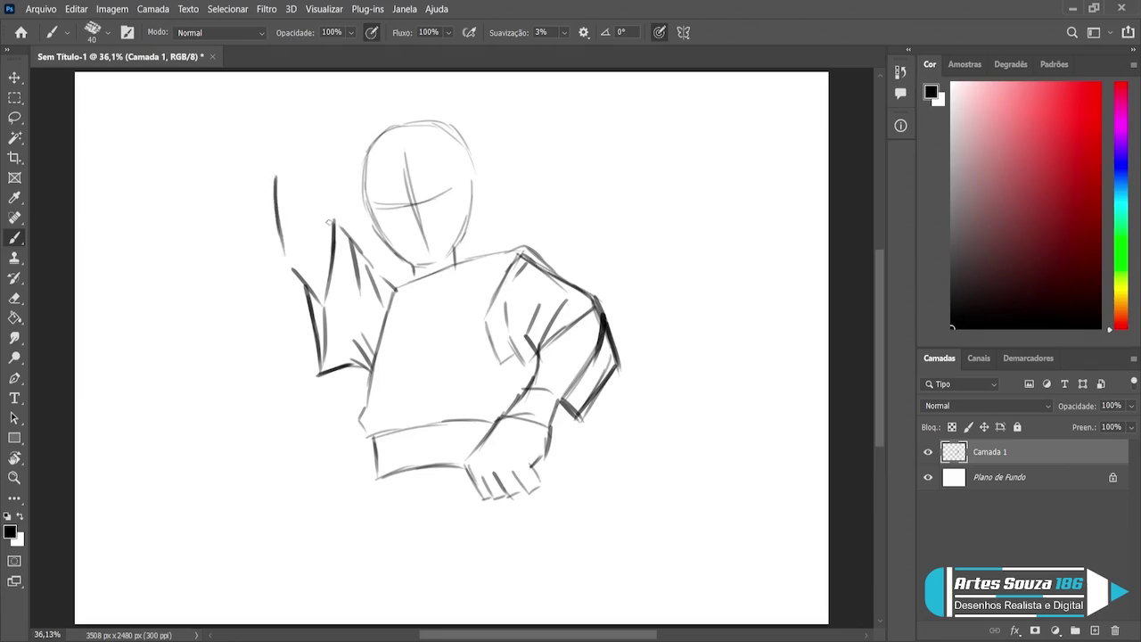
drag(305, 157, 331, 219)
drag(271, 153, 281, 223)
drag(273, 169, 305, 172)
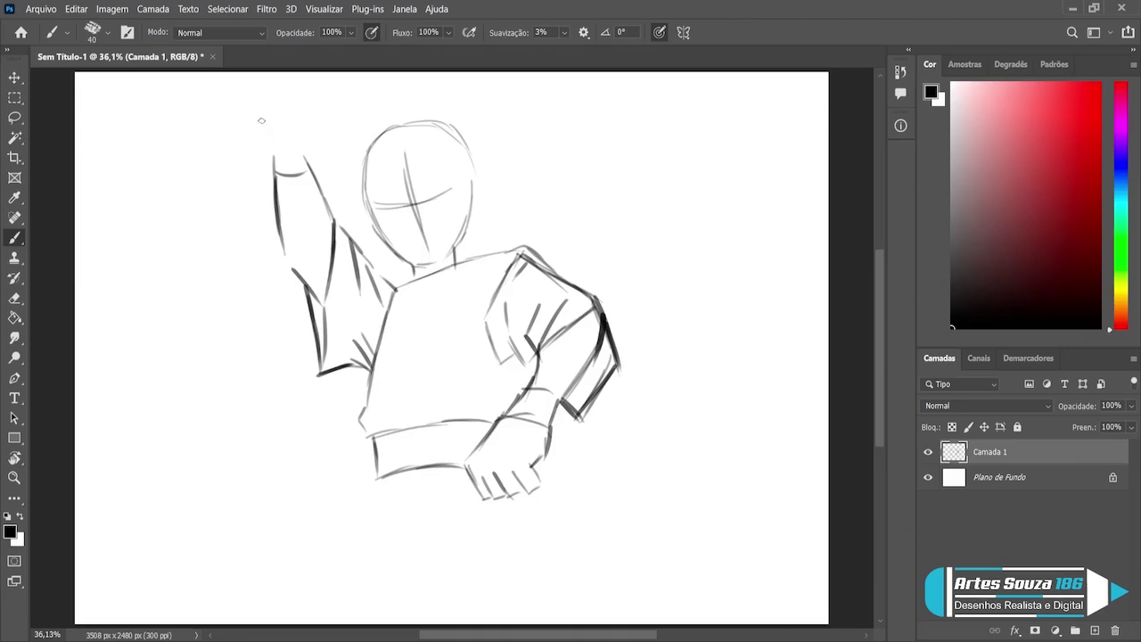
Step: Outline the raised open hand with fingers, and draw cuffs on both wrists
mouse_move(268, 126)
mouse_down()
mouse_move(297, 126)
mouse_move(306, 159)
mouse_move(272, 180)
mouse_move(317, 194)
mouse_up()
drag(268, 126, 245, 101)
mouse_move(289, 104)
mouse_down()
mouse_move(321, 96)
mouse_move(300, 128)
mouse_up()
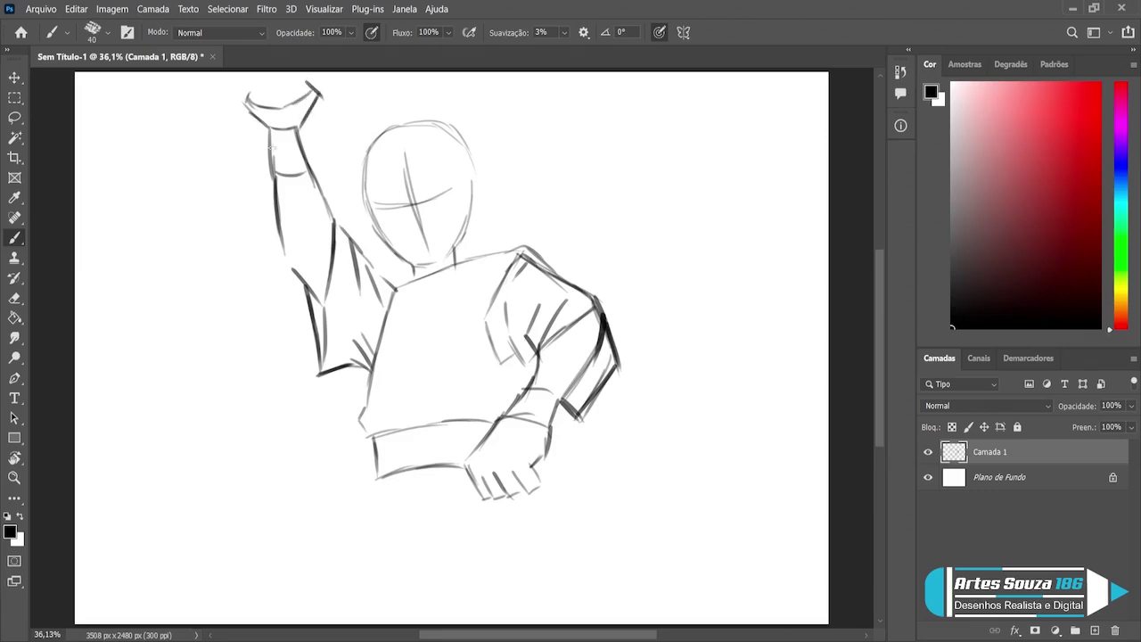
drag(273, 183, 315, 181)
mouse_move(530, 376)
mouse_down()
mouse_move(570, 392)
mouse_move(551, 400)
mouse_up()
Step: Add shirt fold lines, the neck sides and the collar beneath the neck
drag(375, 412, 444, 355)
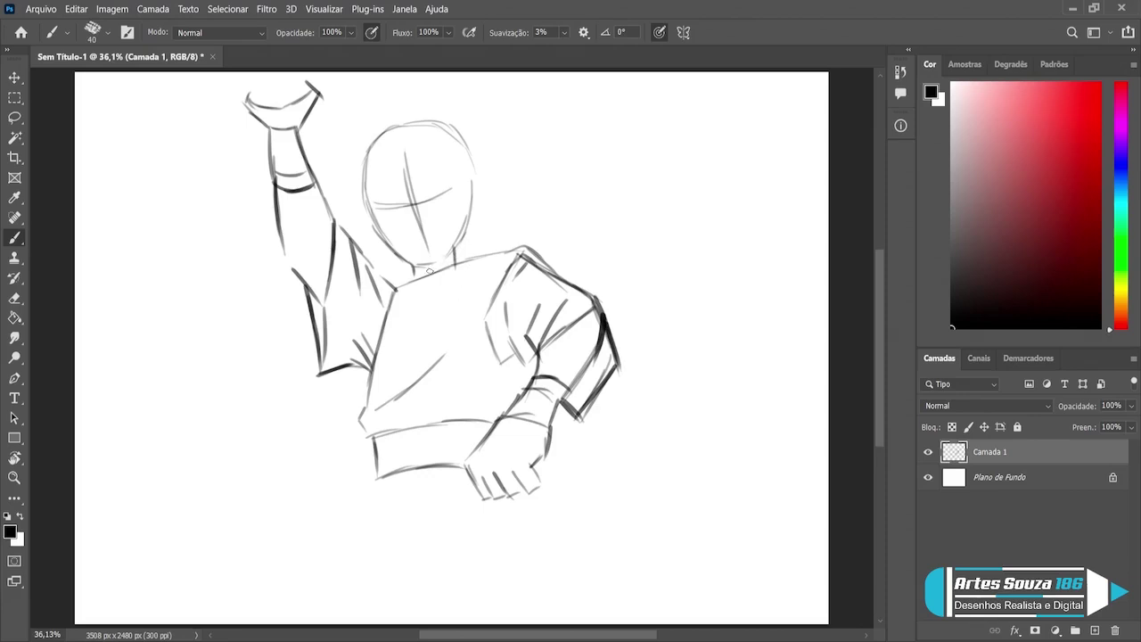
drag(430, 267, 430, 282)
mouse_move(461, 247)
mouse_down()
mouse_move(472, 259)
mouse_move(442, 273)
mouse_move(461, 276)
mouse_up()
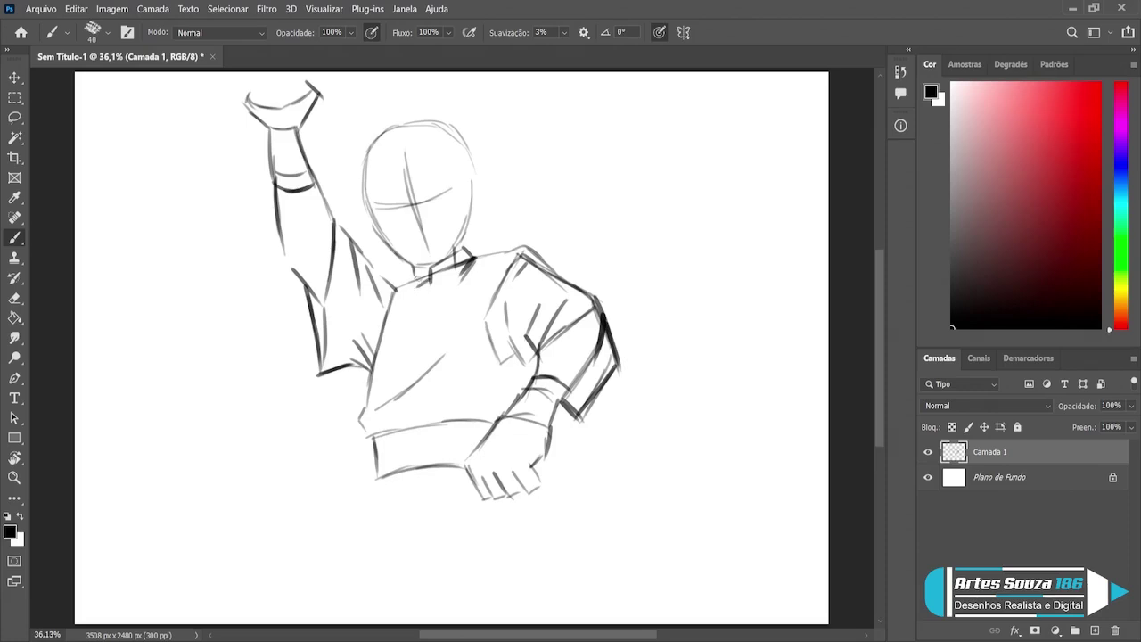
mouse_move(414, 273)
mouse_down()
mouse_move(410, 288)
mouse_move(430, 287)
mouse_move(433, 272)
mouse_move(390, 316)
mouse_move(385, 280)
mouse_move(389, 308)
mouse_move(365, 364)
mouse_up()
drag(467, 314, 486, 340)
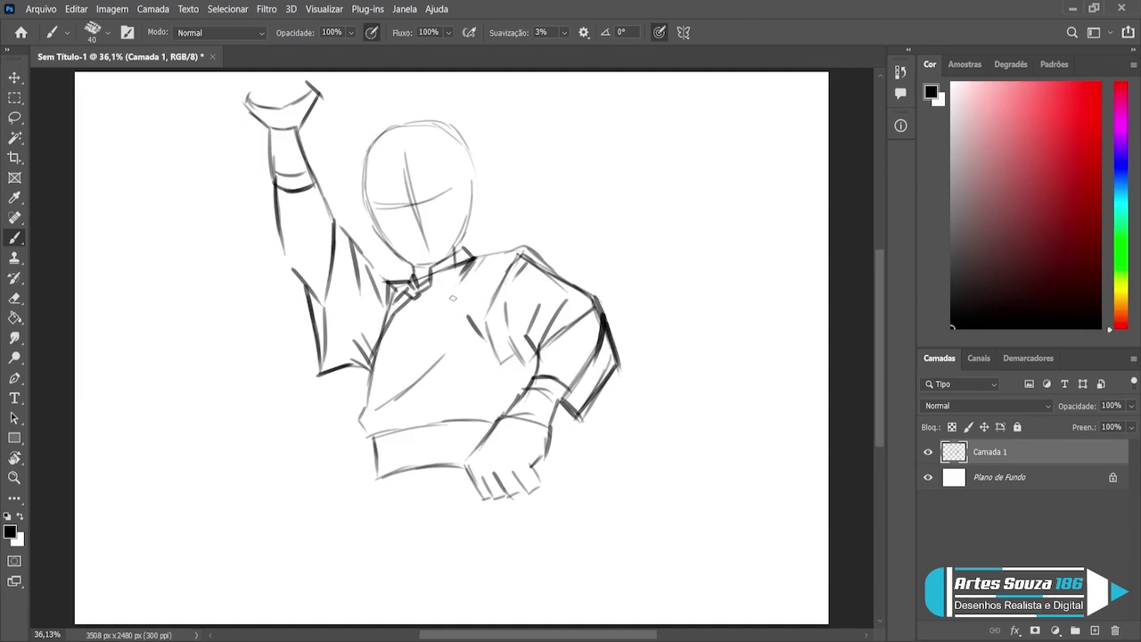
drag(490, 388, 509, 393)
Step: Paint four button dots on the belt
click(398, 460)
click(439, 431)
click(442, 455)
click(475, 431)
Step: Start the leg line below the belt and draw the inner leg with a fold
mouse_move(538, 493)
mouse_down()
mouse_move(536, 514)
mouse_move(569, 553)
mouse_move(558, 619)
mouse_up()
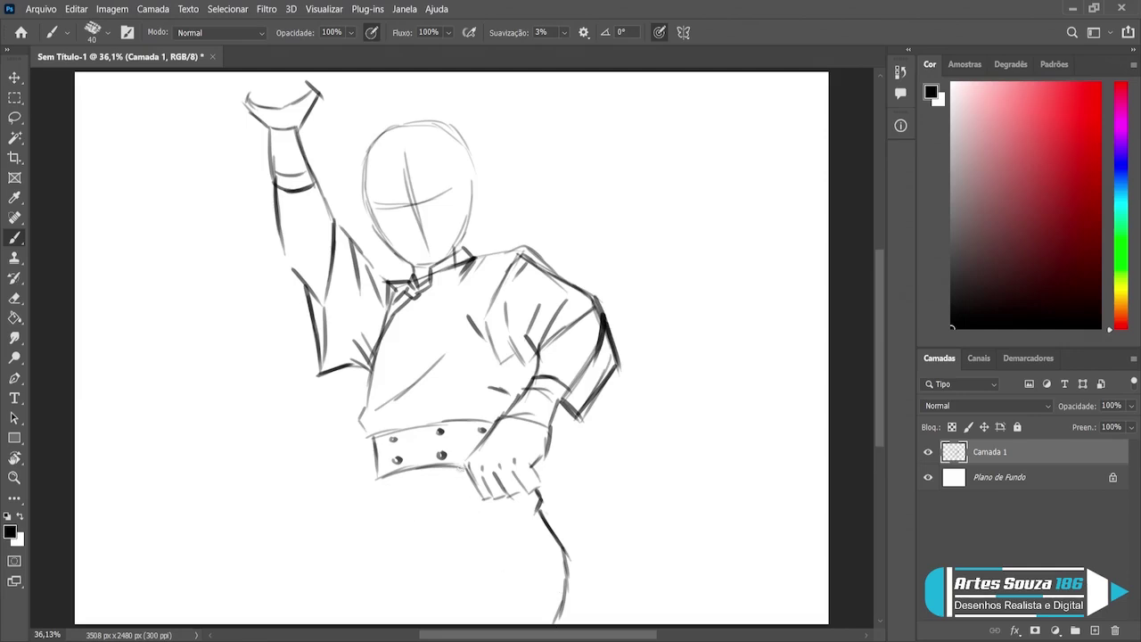
mouse_move(463, 466)
mouse_down()
mouse_move(365, 501)
mouse_move(324, 543)
mouse_up()
mouse_move(361, 509)
mouse_down()
mouse_move(319, 554)
mouse_move(333, 608)
mouse_up()
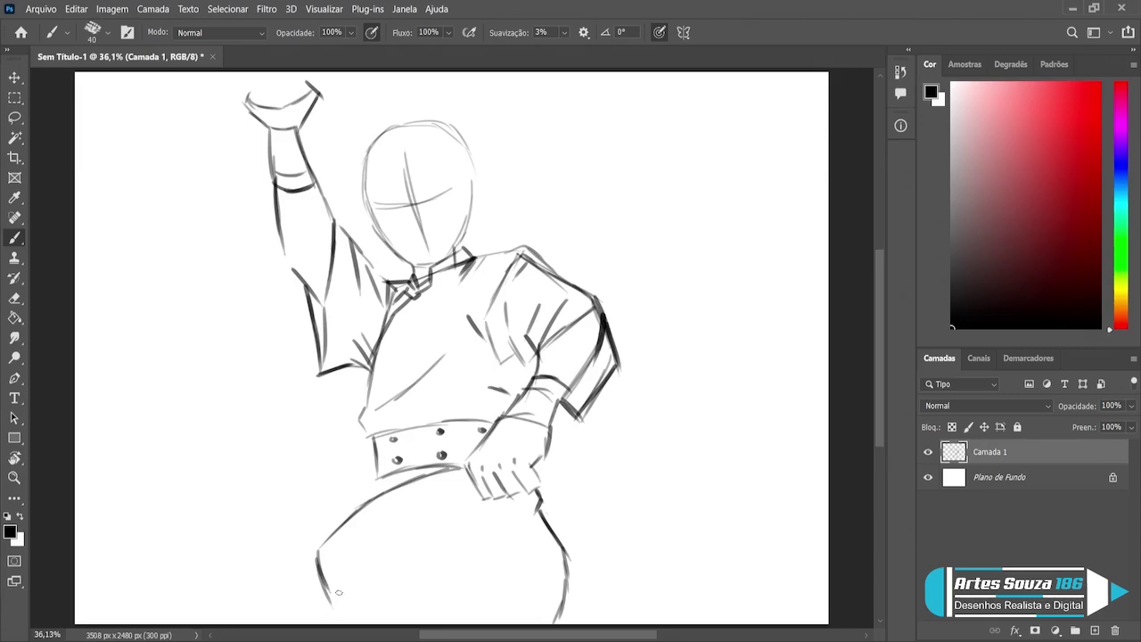
drag(337, 568, 322, 623)
mouse_move(414, 536)
mouse_down()
mouse_move(455, 562)
mouse_move(493, 626)
mouse_up()
drag(481, 585, 492, 611)
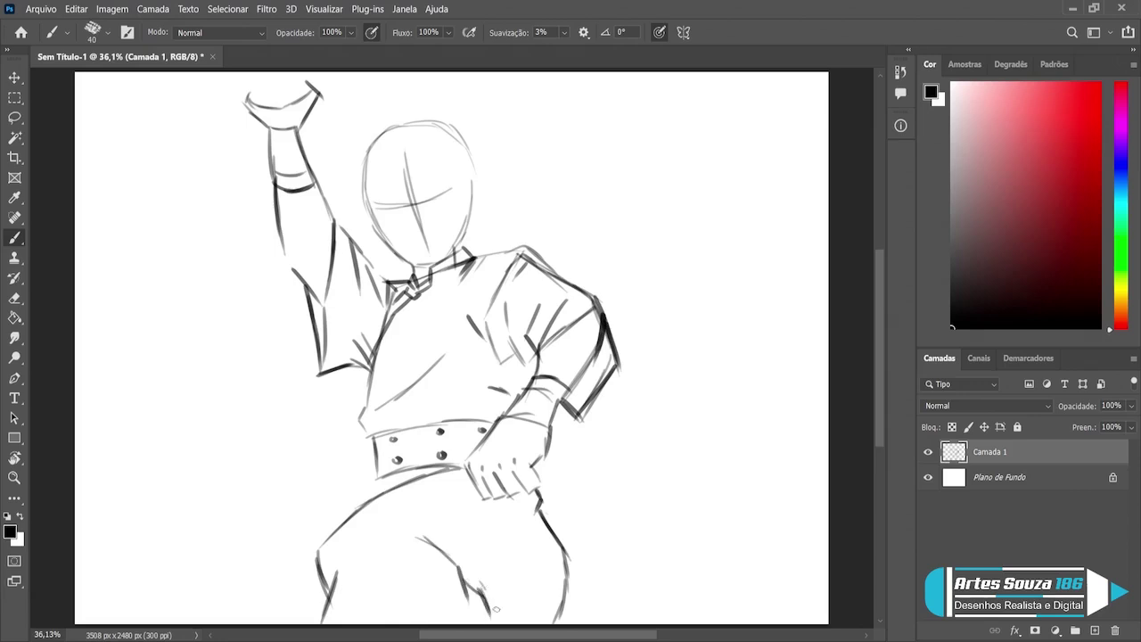
Step: Sketch the right outer thigh and add fold strokes across the legs
drag(517, 519, 551, 567)
drag(528, 511, 554, 560)
drag(500, 586, 497, 626)
drag(481, 556, 501, 594)
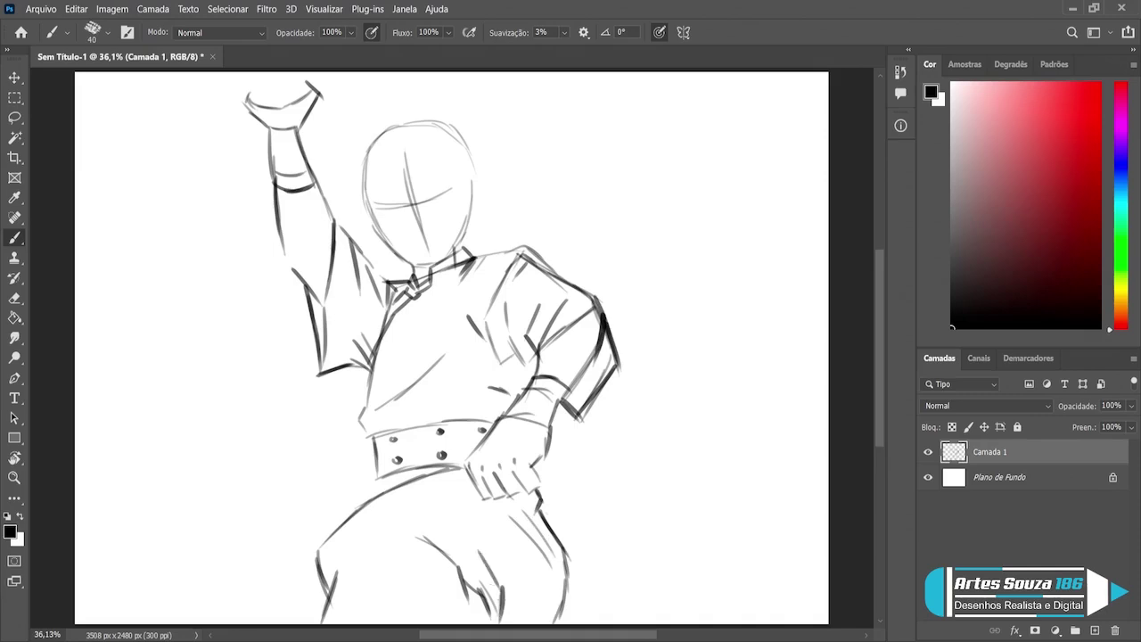
mouse_move(355, 623)
mouse_down()
mouse_move(398, 599)
mouse_move(456, 617)
mouse_up()
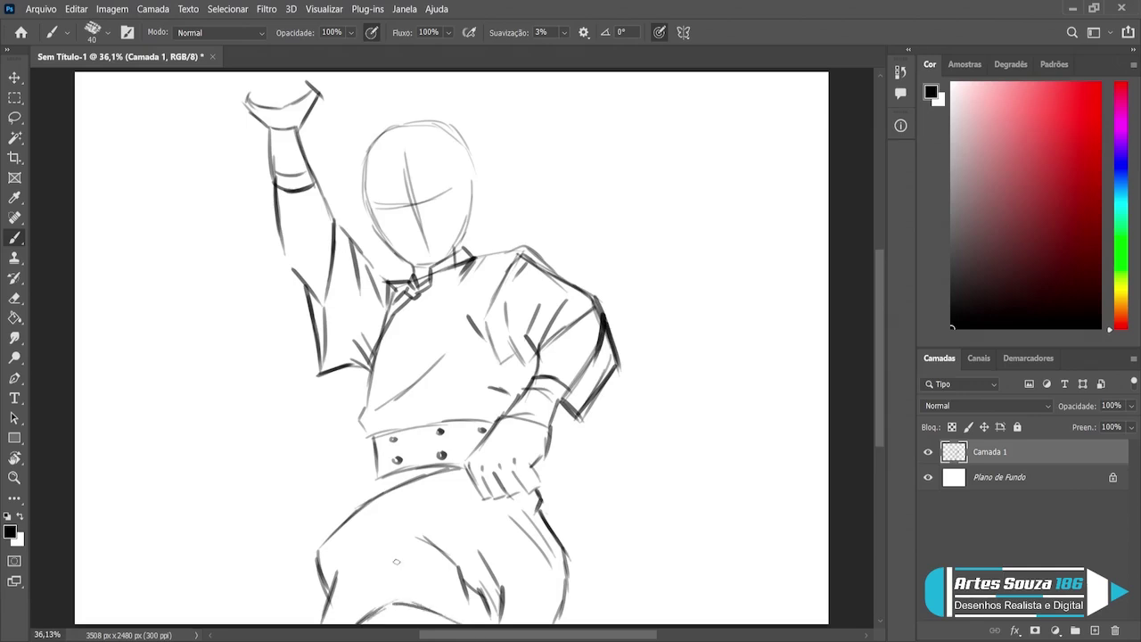
mouse_move(393, 555)
mouse_down()
mouse_move(393, 595)
mouse_move(430, 603)
mouse_up()
Step: Draw the wide hip line and long left leg reaching the canvas bottom
drag(370, 474, 310, 536)
mouse_move(355, 492)
mouse_down()
mouse_move(297, 549)
mouse_move(301, 603)
mouse_up()
mouse_move(298, 555)
mouse_down()
mouse_move(297, 622)
mouse_move(304, 615)
mouse_move(280, 619)
mouse_up()
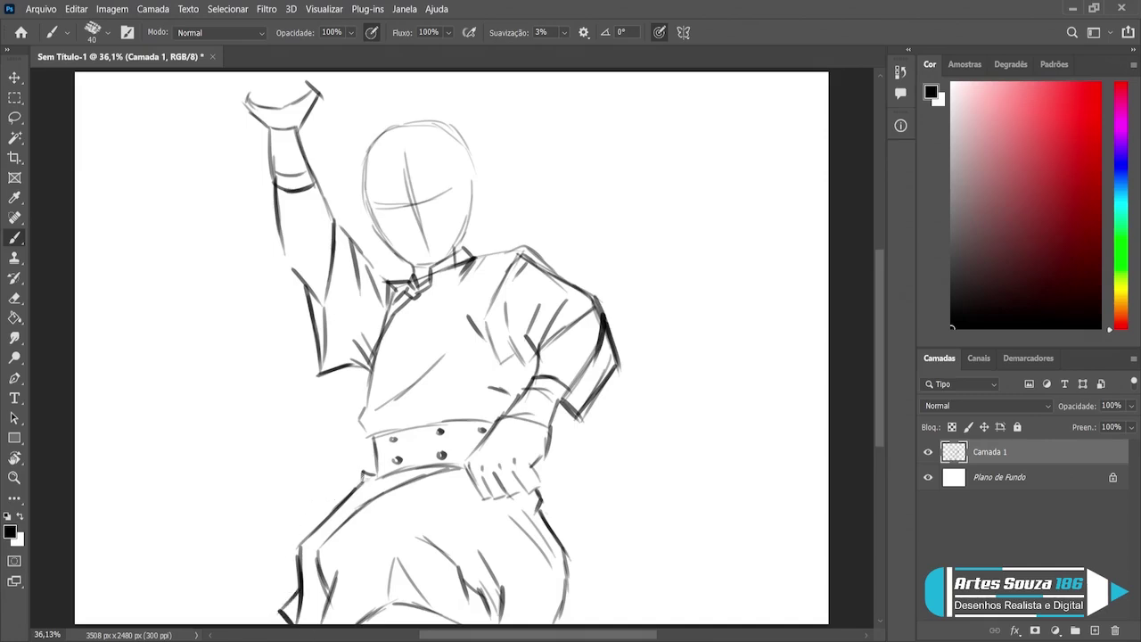
mouse_move(364, 473)
mouse_down()
mouse_move(236, 542)
mouse_move(163, 605)
mouse_up()
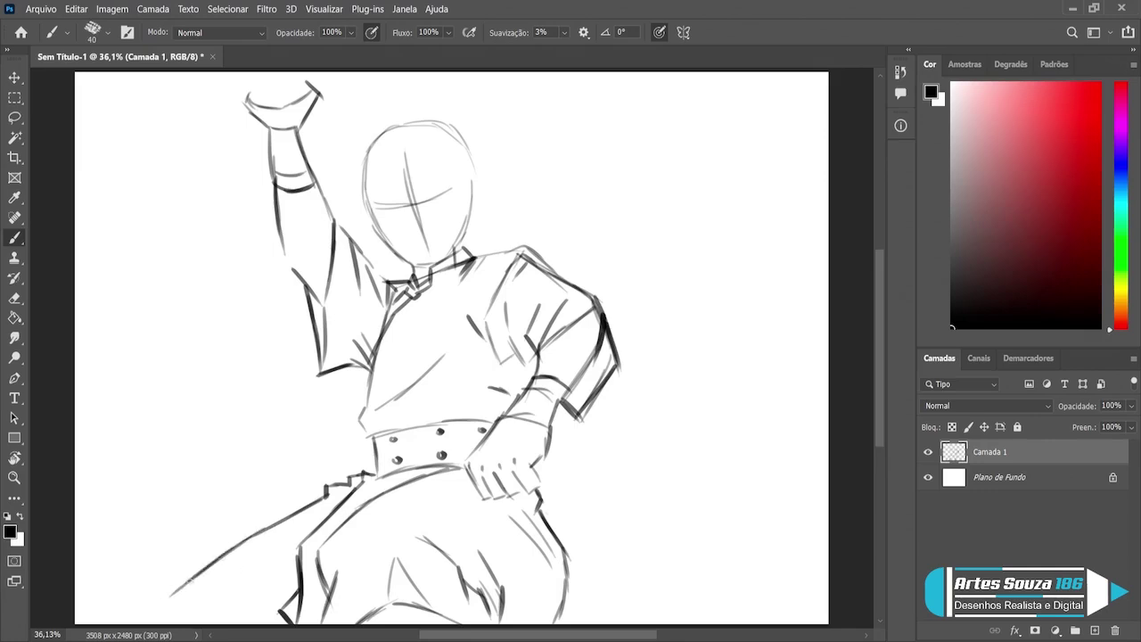
drag(199, 572, 161, 615)
drag(269, 600, 230, 605)
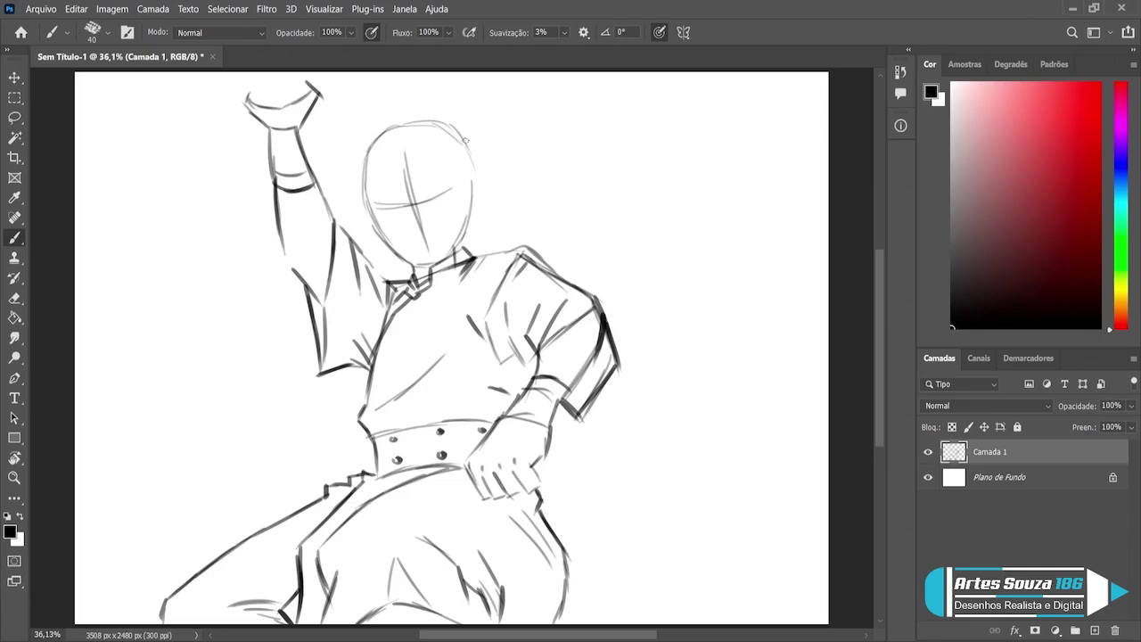
Step: Sketch round hair buns, the hair arc over the head, and the face sides
mouse_move(456, 129)
mouse_down()
mouse_move(485, 142)
mouse_move(465, 161)
mouse_up()
mouse_move(363, 147)
mouse_down()
mouse_move(346, 159)
mouse_move(360, 171)
mouse_move(374, 115)
mouse_move(406, 93)
mouse_move(457, 123)
mouse_up()
mouse_move(371, 148)
mouse_down()
mouse_move(415, 123)
mouse_move(456, 127)
mouse_up()
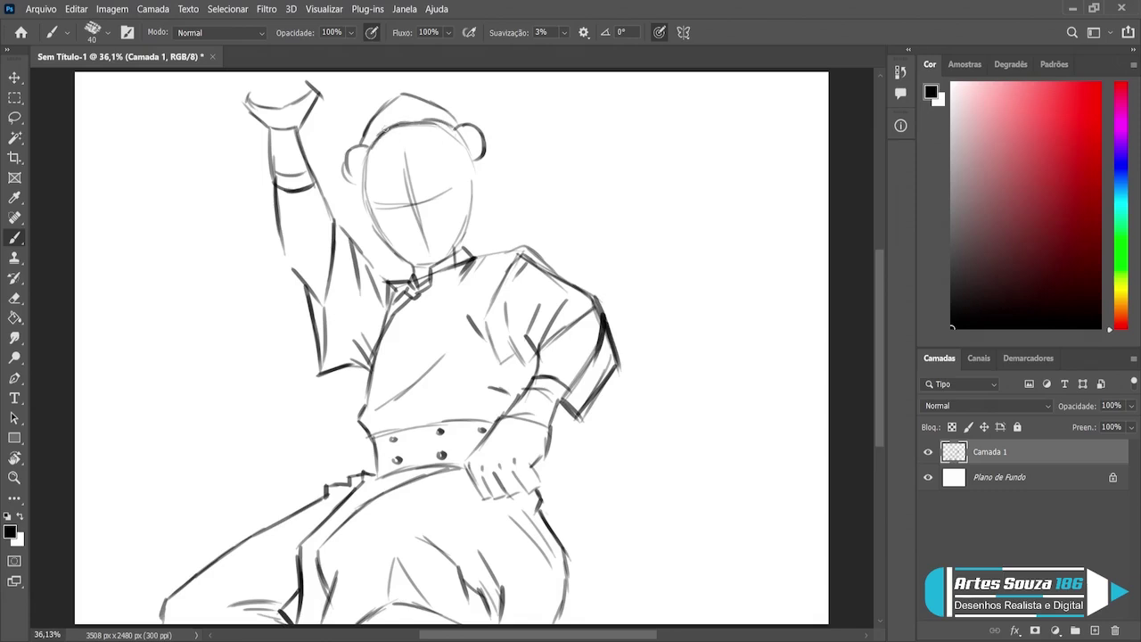
mouse_move(365, 144)
mouse_down()
mouse_move(413, 101)
mouse_move(456, 126)
mouse_up()
drag(485, 160, 480, 191)
drag(355, 187, 360, 206)
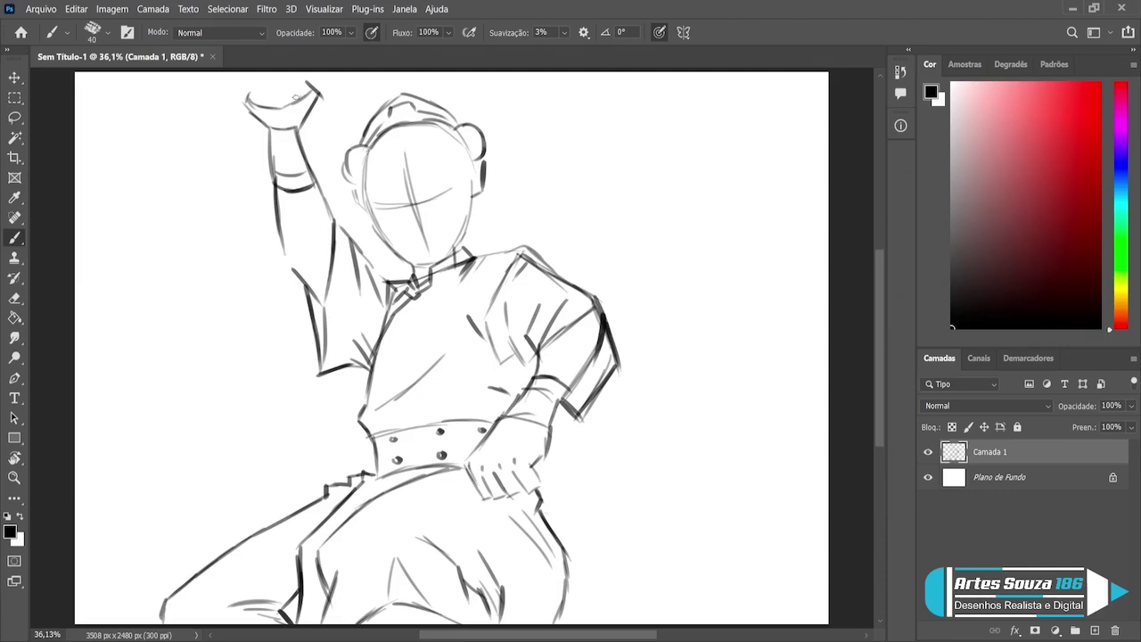
Step: Rough in fingers on the raised hand and darken the head's left edge
mouse_move(264, 96)
mouse_down()
mouse_move(278, 88)
mouse_move(271, 73)
mouse_up()
mouse_move(292, 80)
mouse_down()
mouse_move(308, 70)
mouse_move(307, 87)
mouse_up()
mouse_move(259, 73)
mouse_down()
mouse_move(244, 77)
mouse_move(260, 75)
mouse_up()
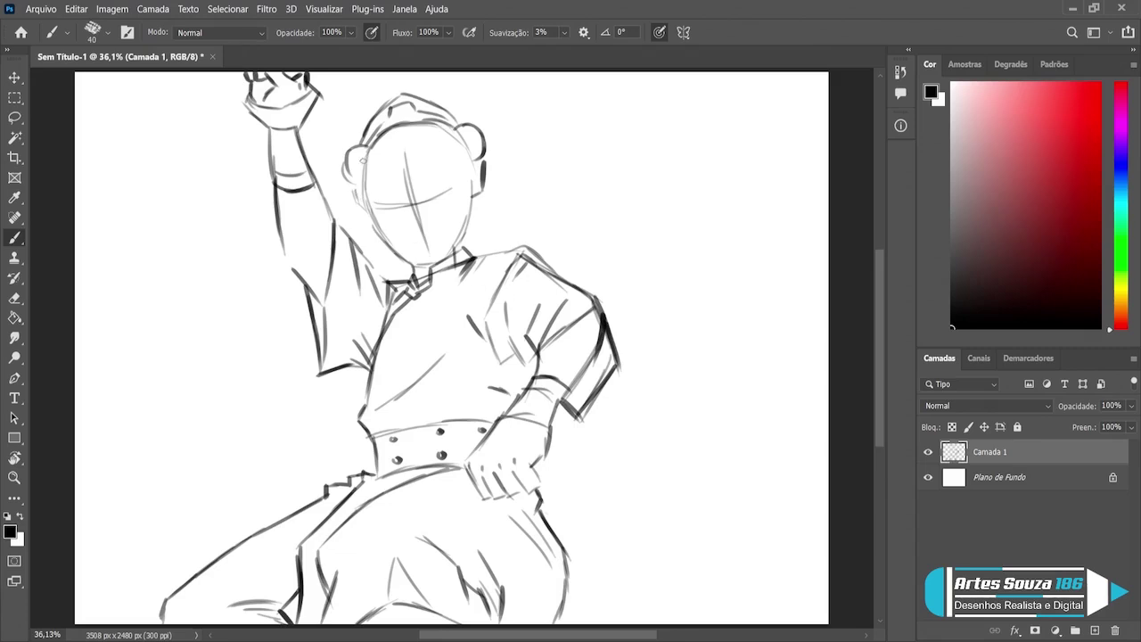
mouse_move(365, 144)
mouse_down()
mouse_move(360, 222)
mouse_move(392, 275)
mouse_up()
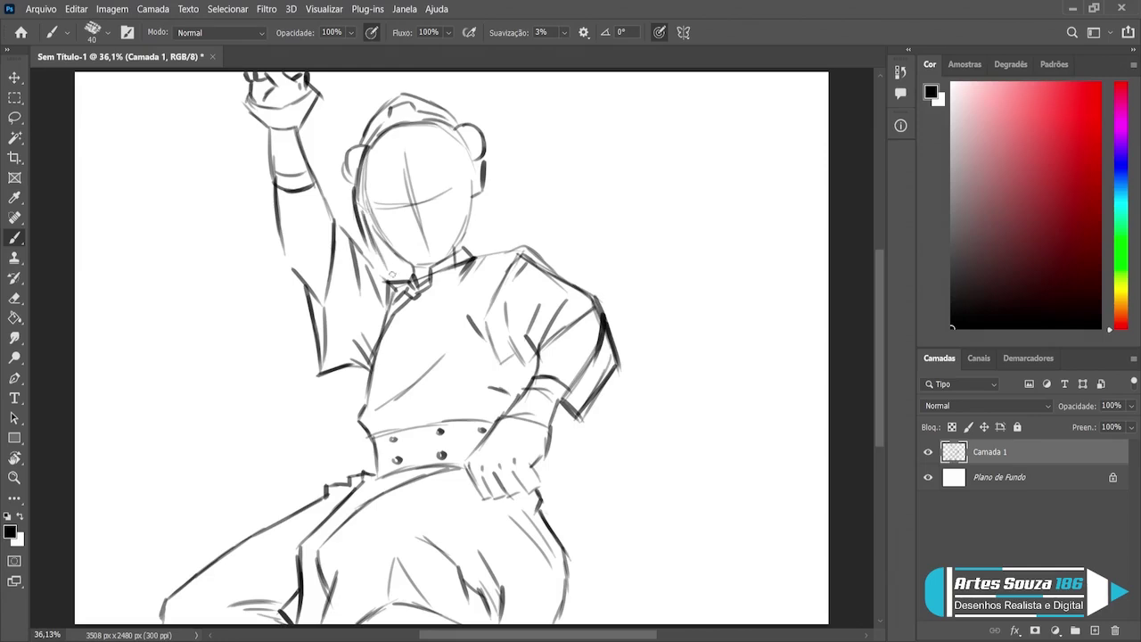
Step: Sketch hair strands falling across the face and darken the right side
drag(376, 223, 383, 259)
mouse_move(372, 191)
mouse_down()
mouse_move(381, 244)
mouse_move(385, 207)
mouse_up()
mouse_move(387, 177)
mouse_down()
mouse_move(403, 227)
mouse_move(407, 166)
mouse_move(431, 212)
mouse_up()
drag(420, 166, 437, 220)
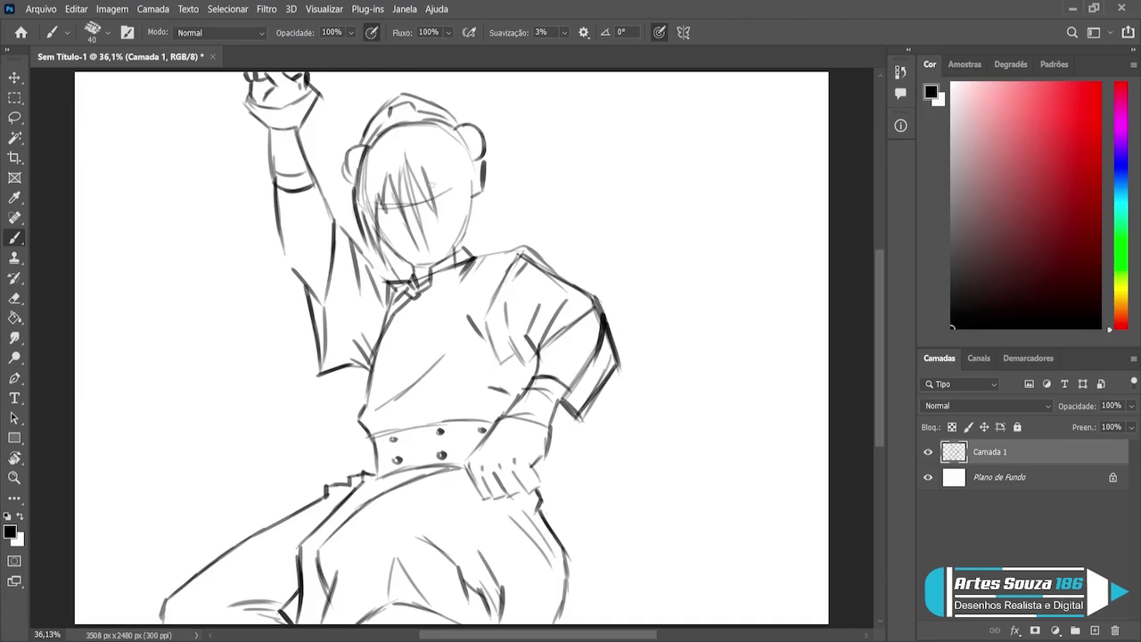
drag(424, 160, 439, 246)
drag(419, 151, 455, 211)
mouse_move(435, 146)
mouse_down()
mouse_move(462, 205)
mouse_move(466, 251)
mouse_up()
drag(468, 145, 481, 205)
mouse_move(470, 166)
mouse_down()
mouse_move(481, 216)
mouse_move(464, 240)
mouse_up()
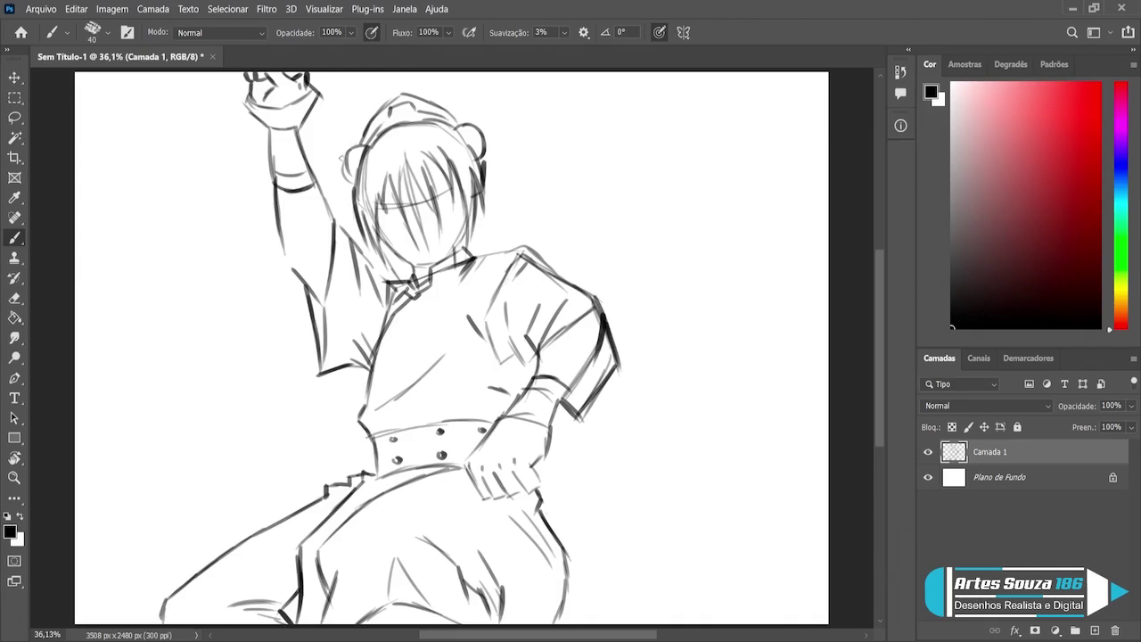
Step: Outline the hair sides and the hat edges, darkening the hat's left edge
mouse_move(340, 153)
mouse_down()
mouse_move(357, 83)
mouse_move(374, 72)
mouse_up()
mouse_move(491, 163)
mouse_down()
mouse_move(479, 103)
mouse_move(392, 76)
mouse_up()
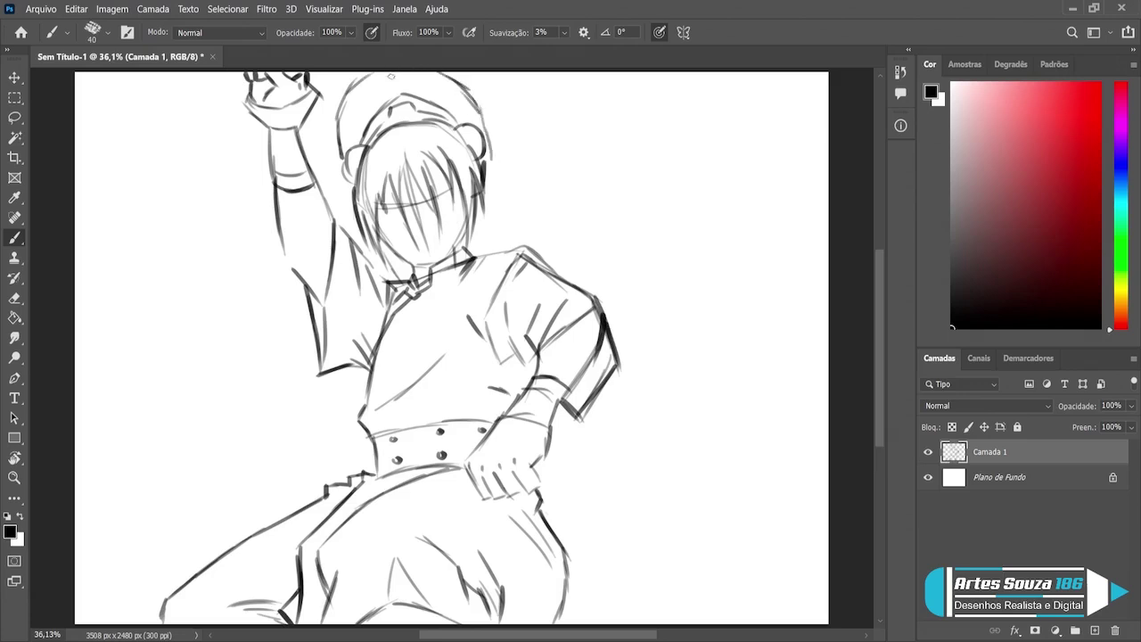
drag(336, 152, 346, 94)
drag(414, 130, 424, 123)
drag(451, 75, 483, 125)
mouse_move(373, 71)
mouse_down()
mouse_move(343, 120)
mouse_move(342, 151)
mouse_up()
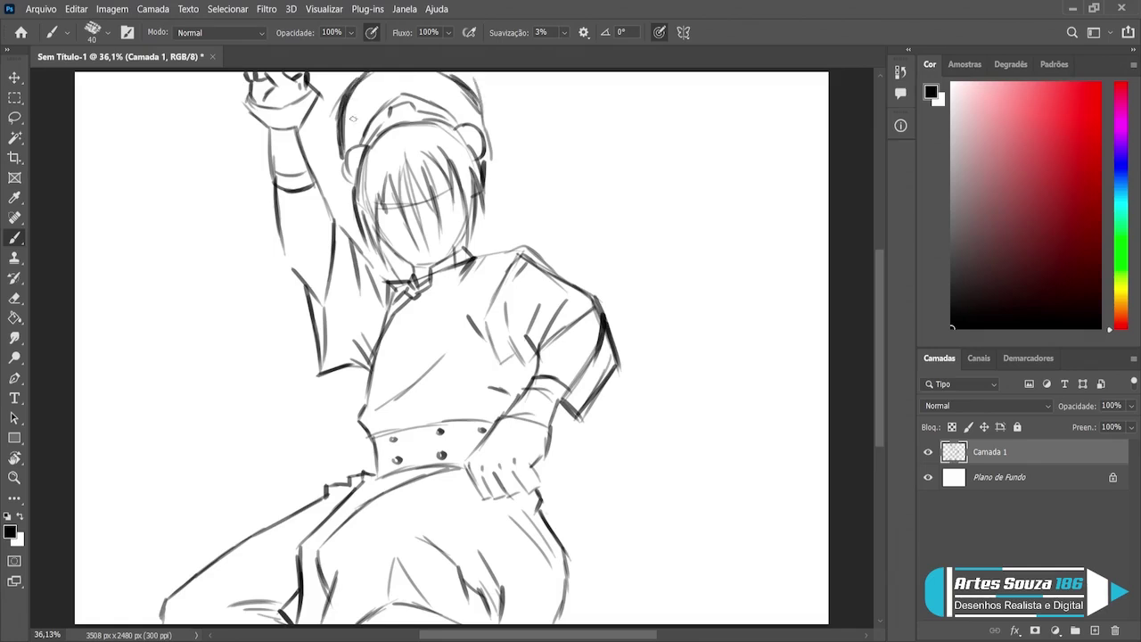
mouse_move(344, 109)
mouse_down()
mouse_move(346, 210)
mouse_move(363, 214)
mouse_up()
drag(487, 160, 475, 209)
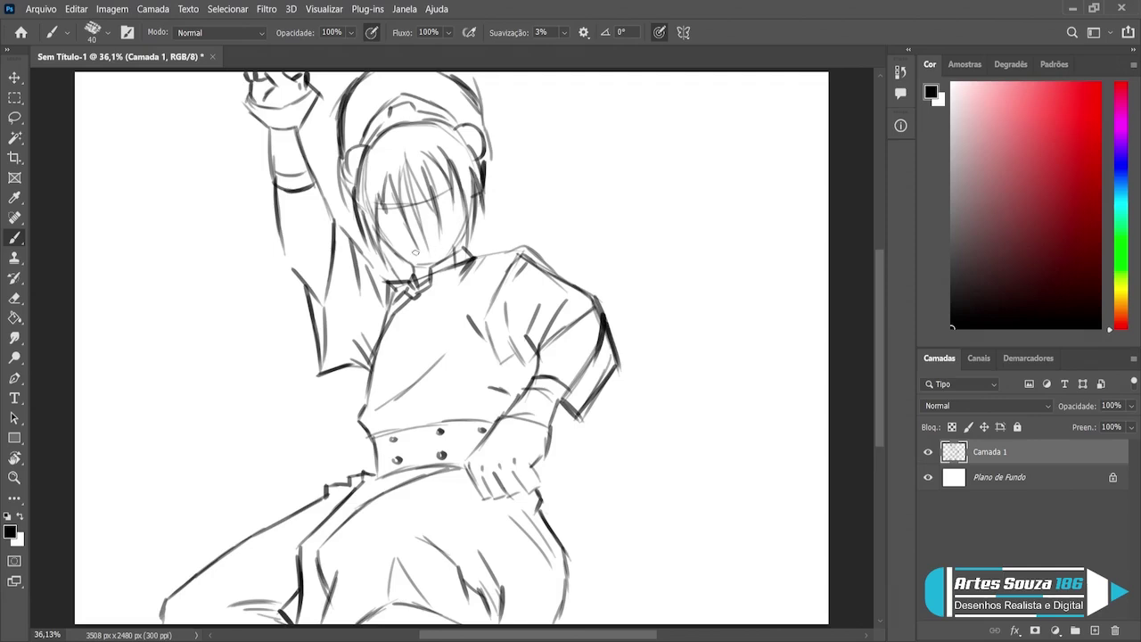
Step: Sketch the chin and smiling mouth, plus a fold on the shirt
mouse_move(403, 243)
mouse_down()
mouse_move(444, 236)
mouse_move(431, 230)
mouse_move(451, 191)
mouse_move(376, 208)
mouse_move(391, 201)
mouse_move(397, 218)
mouse_move(436, 207)
mouse_move(448, 180)
mouse_up()
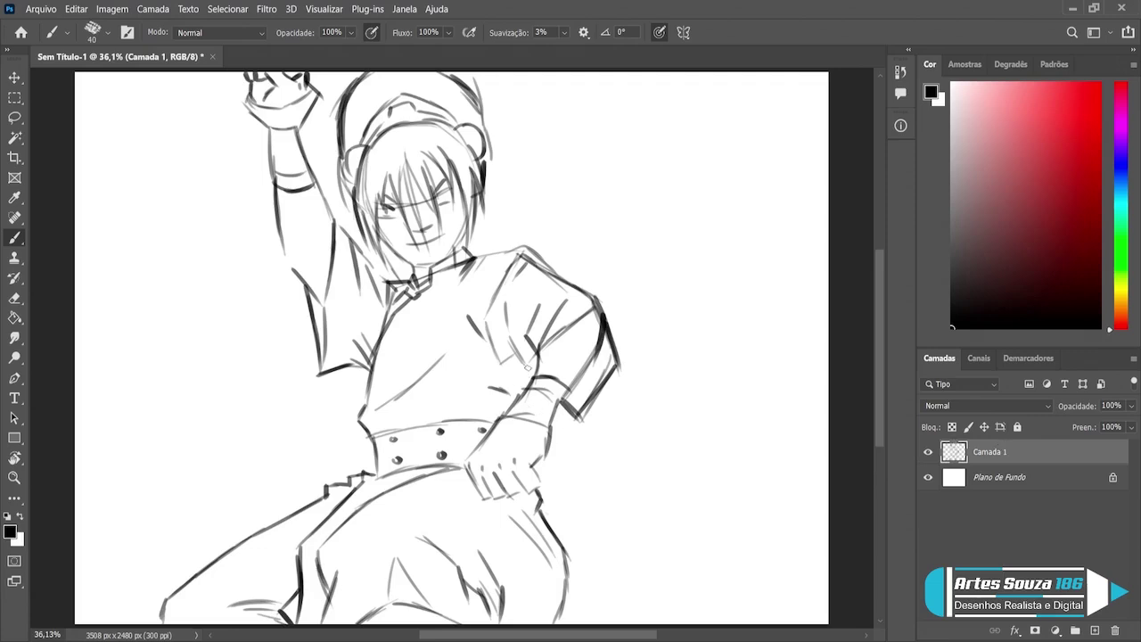
drag(493, 346, 523, 378)
drag(493, 342, 524, 373)
Step: Fade Camada 1 to 47% opacity and add new layer Camada 2
click(1110, 406)
text(47)
key(Return)
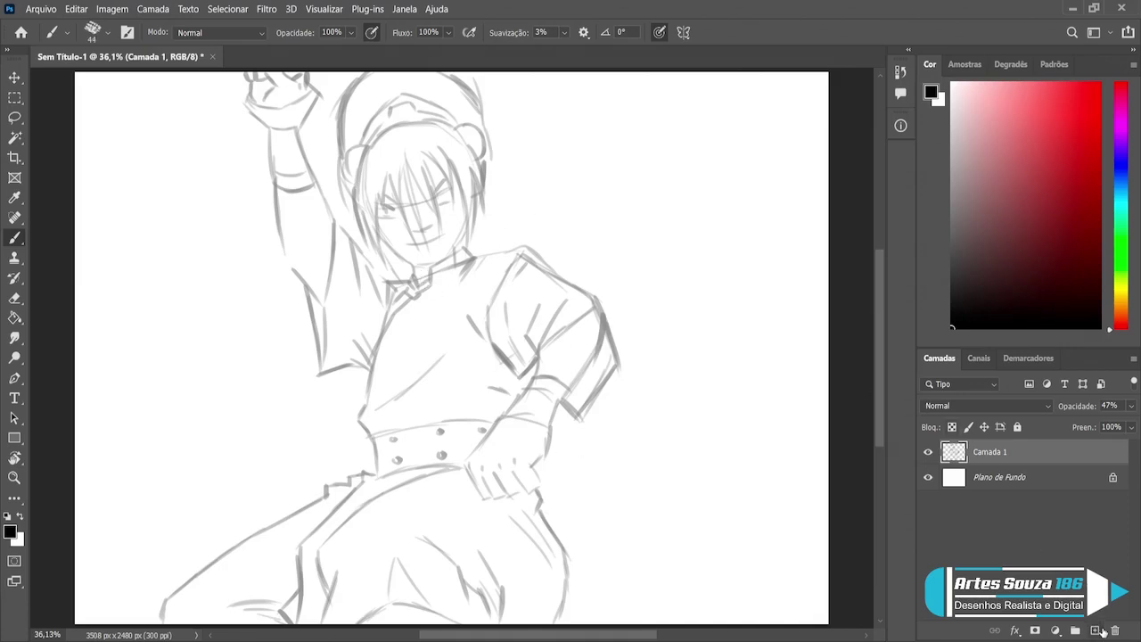
click(1095, 630)
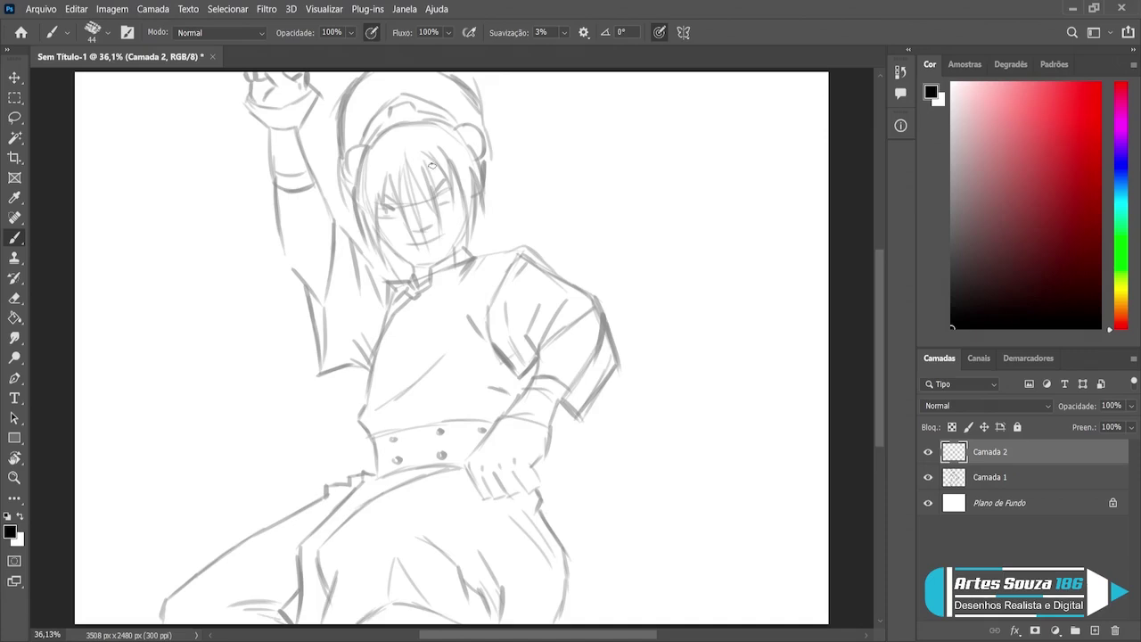
Step: Shrink the brush and zoom in twice on the face, back on the Brush
key(bracketleft)
key(bracketleft)
key(bracketleft)
click(14, 477)
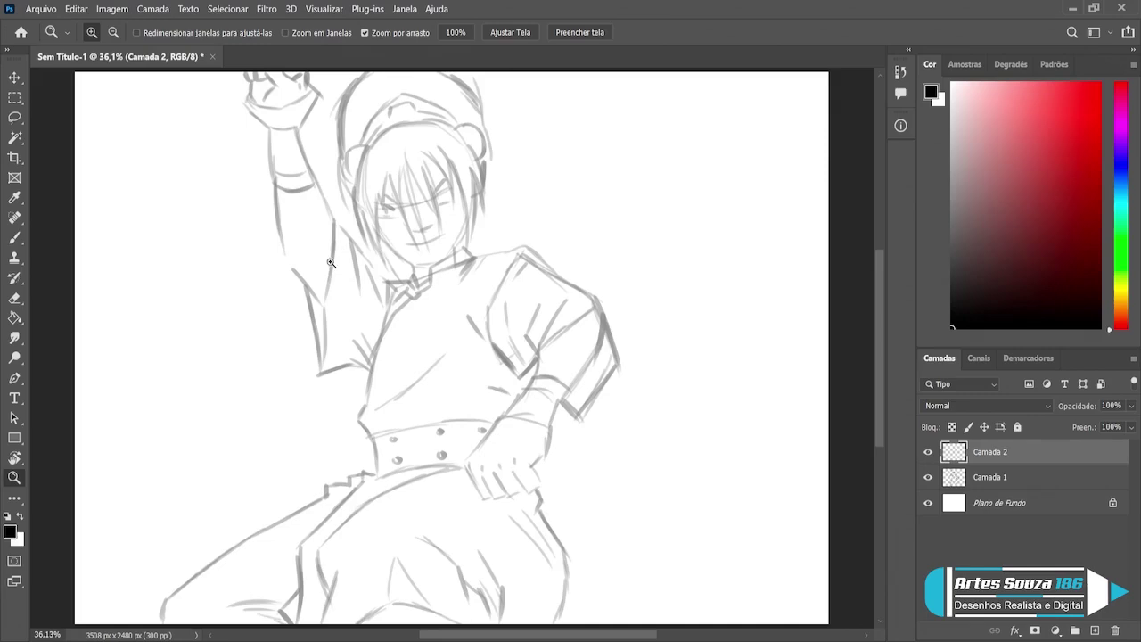
click(406, 233)
click(406, 234)
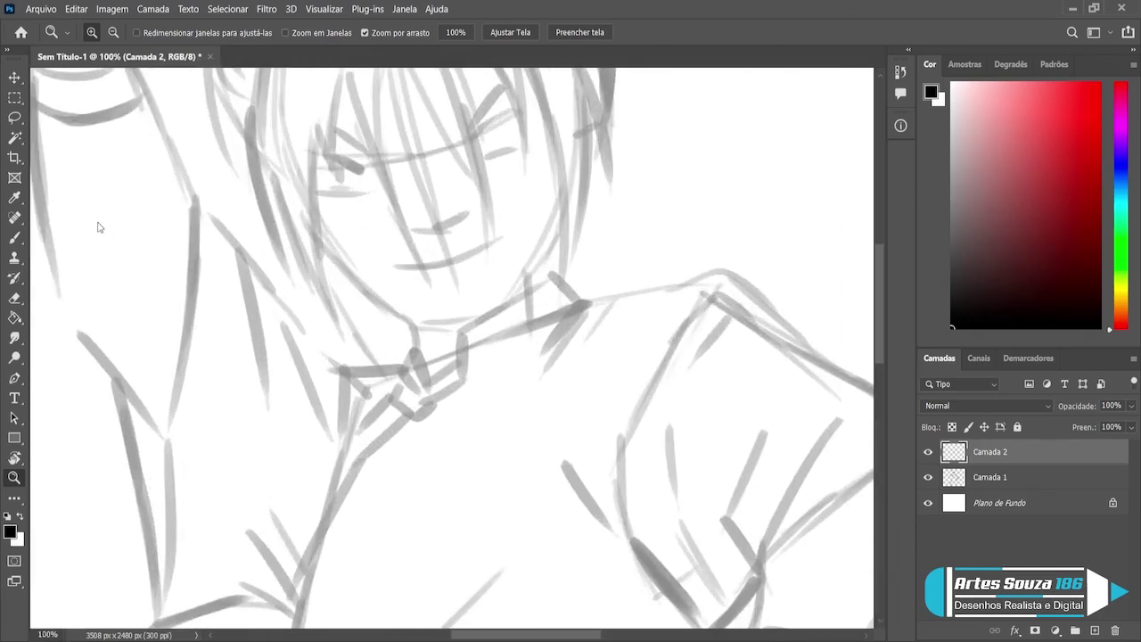
click(15, 238)
Step: At brush size 9, ink the nose's left, right and bottom lines
key(bracketleft)
key(bracketleft)
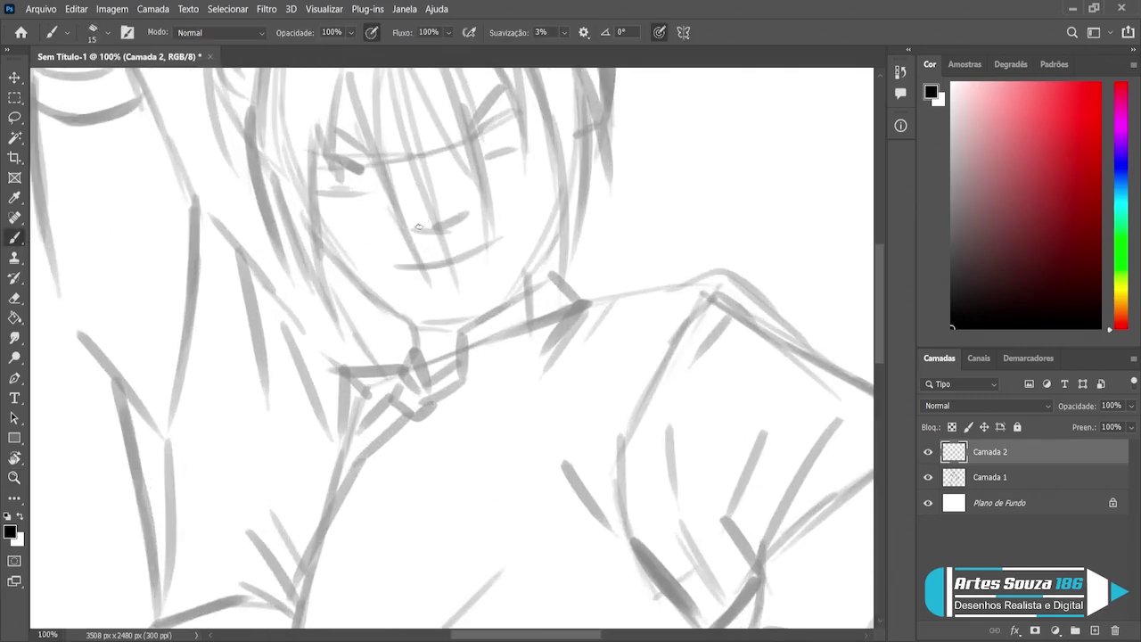
key(bracketleft)
key(bracketleft)
drag(410, 216, 416, 231)
drag(463, 208, 464, 221)
drag(464, 214, 448, 227)
Step: Ink the smiling mouth with a corner tick and a curve under the lower lip
drag(436, 255, 453, 251)
drag(461, 247, 502, 218)
drag(501, 219, 504, 217)
mouse_move(438, 253)
mouse_down()
mouse_move(418, 263)
mouse_move(492, 235)
mouse_up()
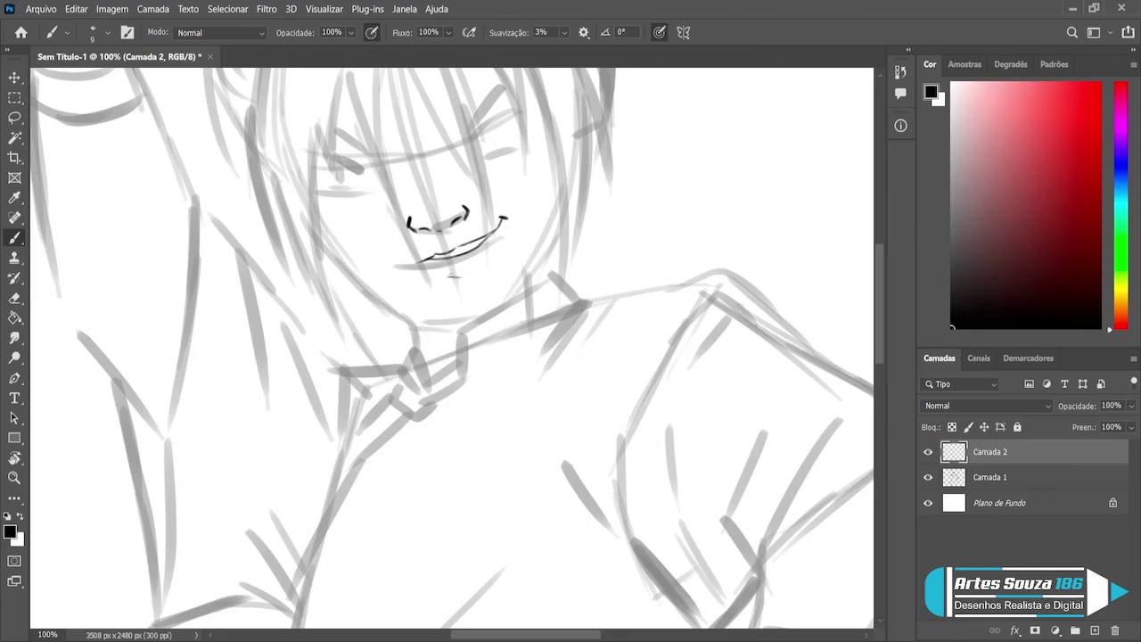
drag(447, 277, 475, 271)
Step: Ink the right eye's upper and lower lids and the left eye outline
mouse_move(474, 134)
mouse_down()
mouse_move(509, 109)
mouse_move(529, 106)
mouse_move(530, 121)
mouse_up()
mouse_move(522, 138)
mouse_down()
mouse_move(489, 155)
mouse_move(479, 125)
mouse_up()
mouse_move(360, 166)
mouse_down()
mouse_move(334, 150)
mouse_move(308, 162)
mouse_move(326, 185)
mouse_move(365, 183)
mouse_move(348, 157)
mouse_up()
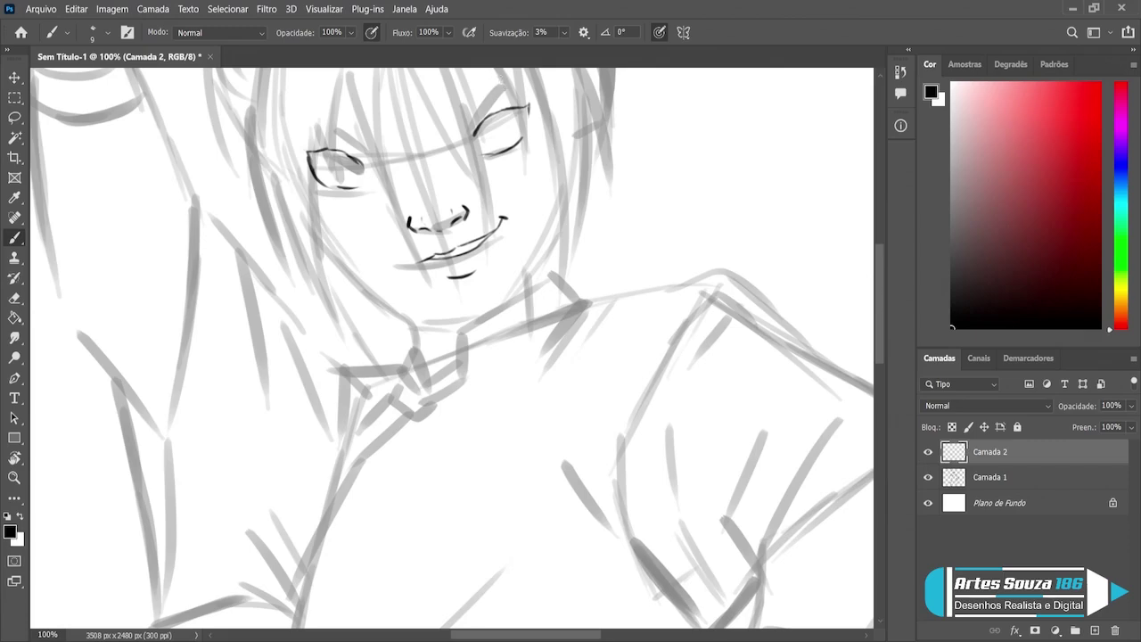
Step: Ink and thicken both eyebrows in black
drag(500, 75, 465, 130)
drag(504, 85, 464, 138)
mouse_move(321, 136)
mouse_down()
mouse_move(372, 154)
mouse_move(337, 141)
mouse_move(360, 152)
mouse_up()
drag(329, 137, 369, 153)
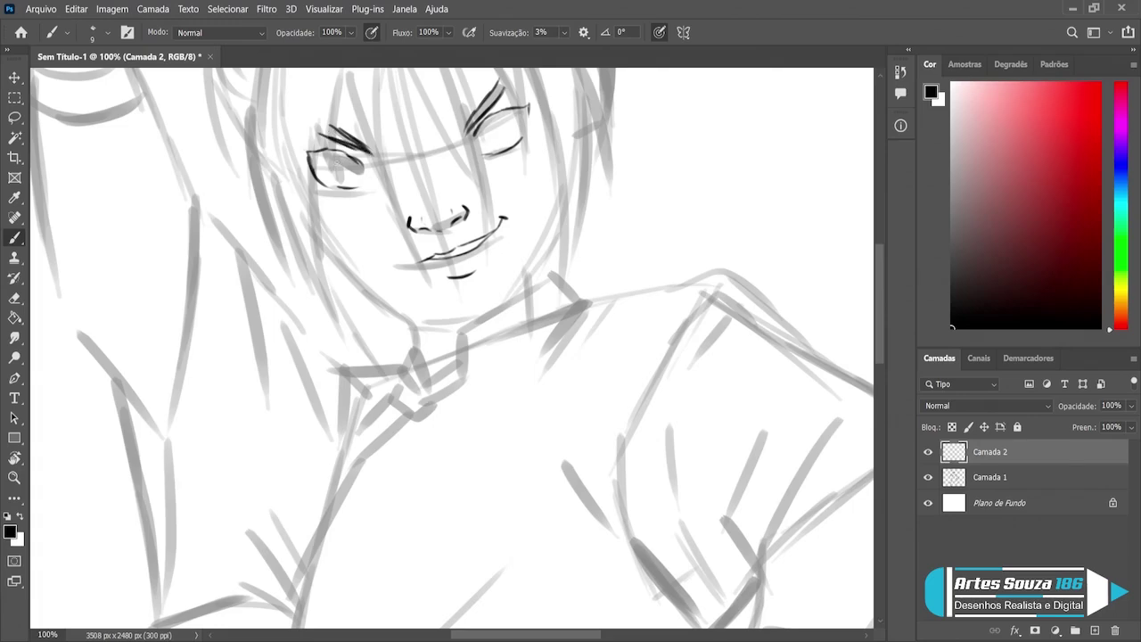
Step: Darken both upper eyelids, then try a left jaw line and undo it
mouse_move(308, 150)
mouse_down()
mouse_move(349, 145)
mouse_move(356, 160)
mouse_up()
drag(479, 127, 526, 104)
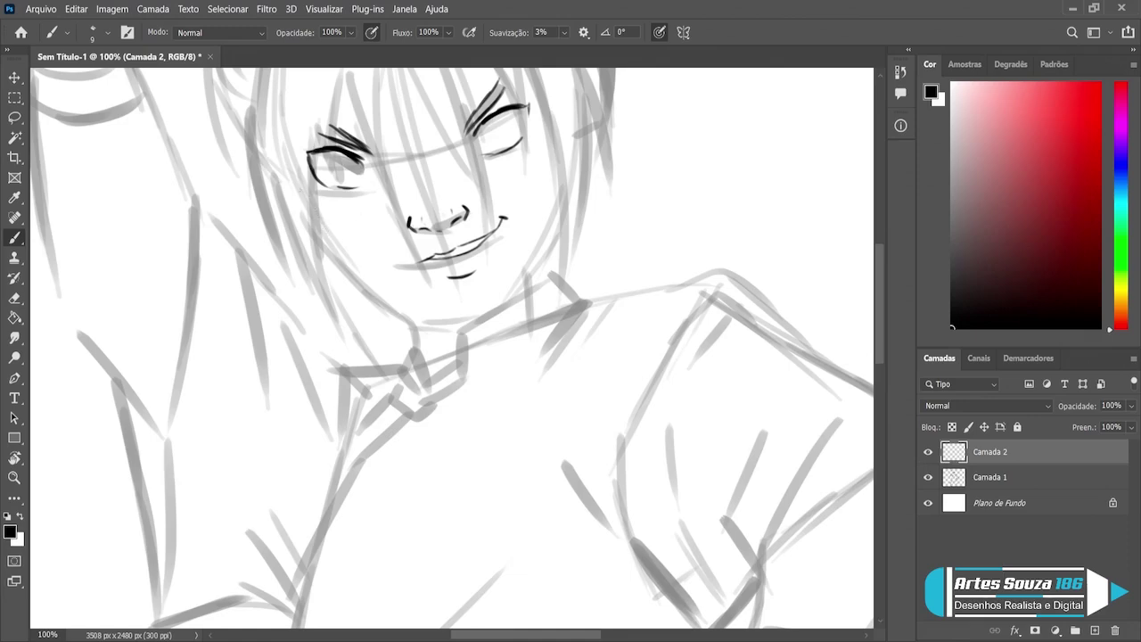
mouse_move(294, 184)
mouse_down()
mouse_move(341, 258)
mouse_move(419, 318)
mouse_up()
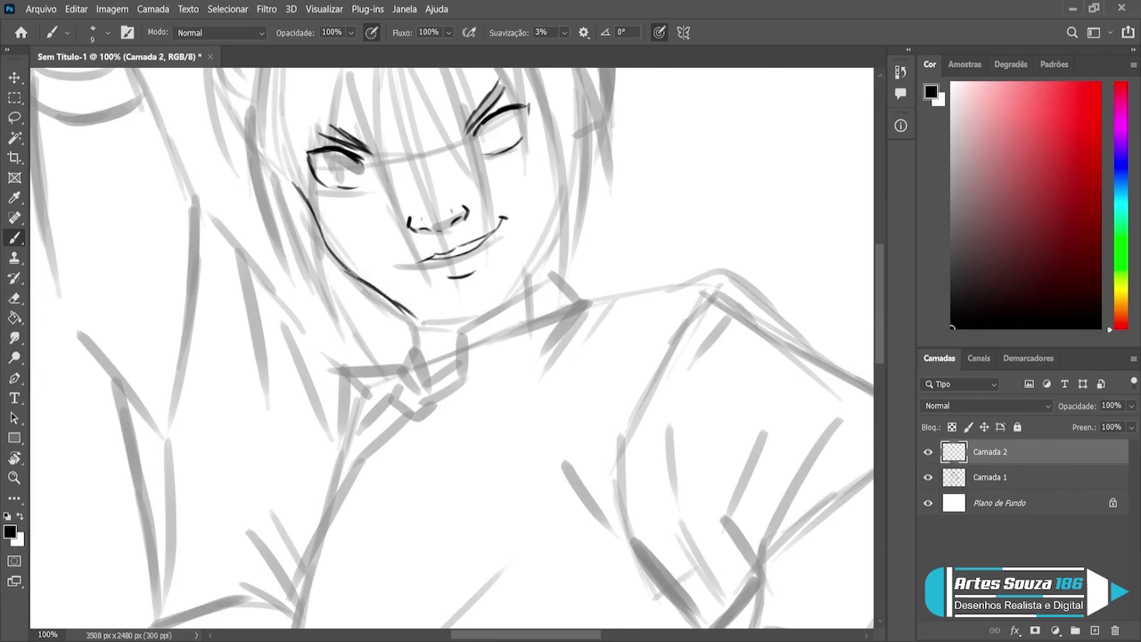
key(ctrl+z)
key(ctrl+z)
key(ctrl+z)
key(ctrl+z)
key(ctrl+z)
key(ctrl+z)
key(ctrl+z)
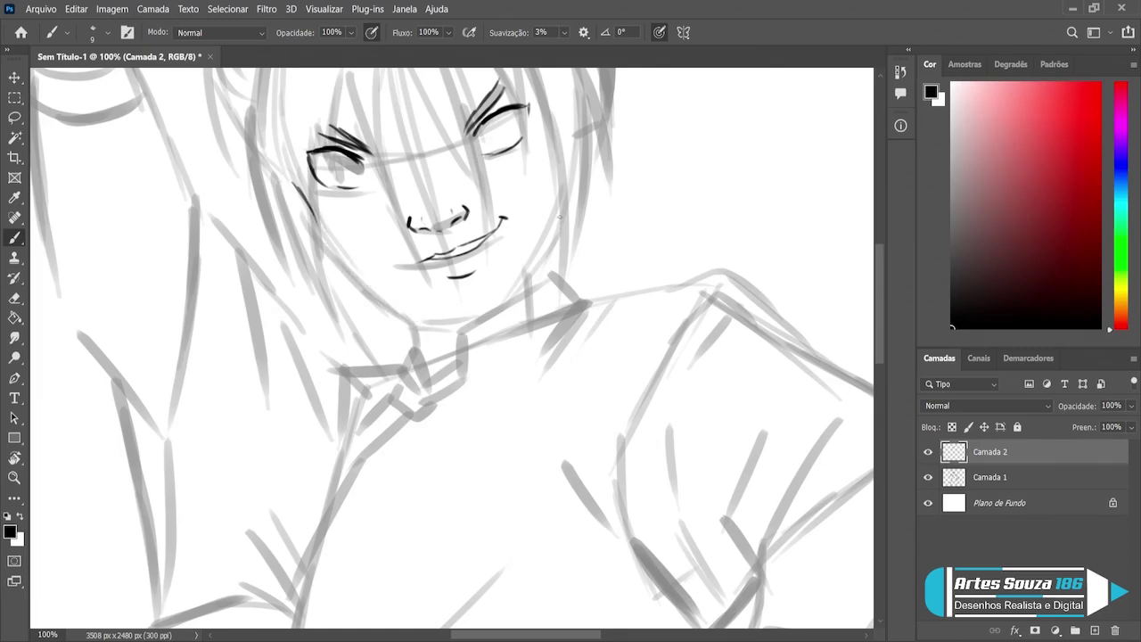
Step: Ink the right jawline and the left jawline down to the chin
mouse_move(560, 216)
mouse_down()
mouse_move(505, 303)
mouse_move(446, 324)
mouse_up()
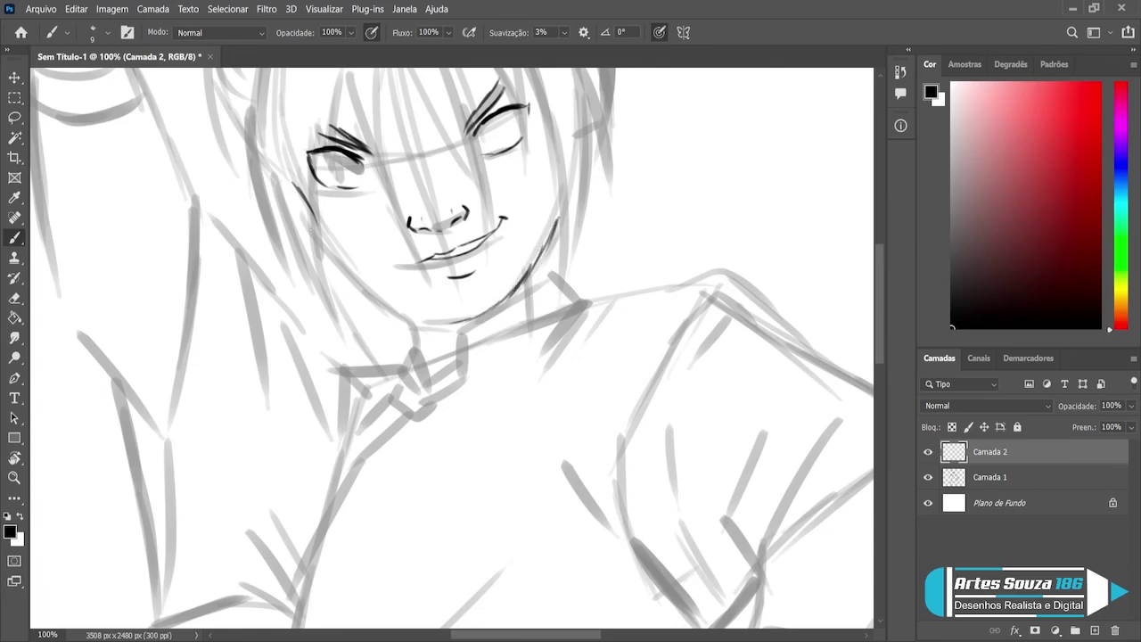
drag(311, 211, 323, 239)
mouse_move(326, 243)
mouse_down()
mouse_move(429, 321)
mouse_move(487, 314)
mouse_up()
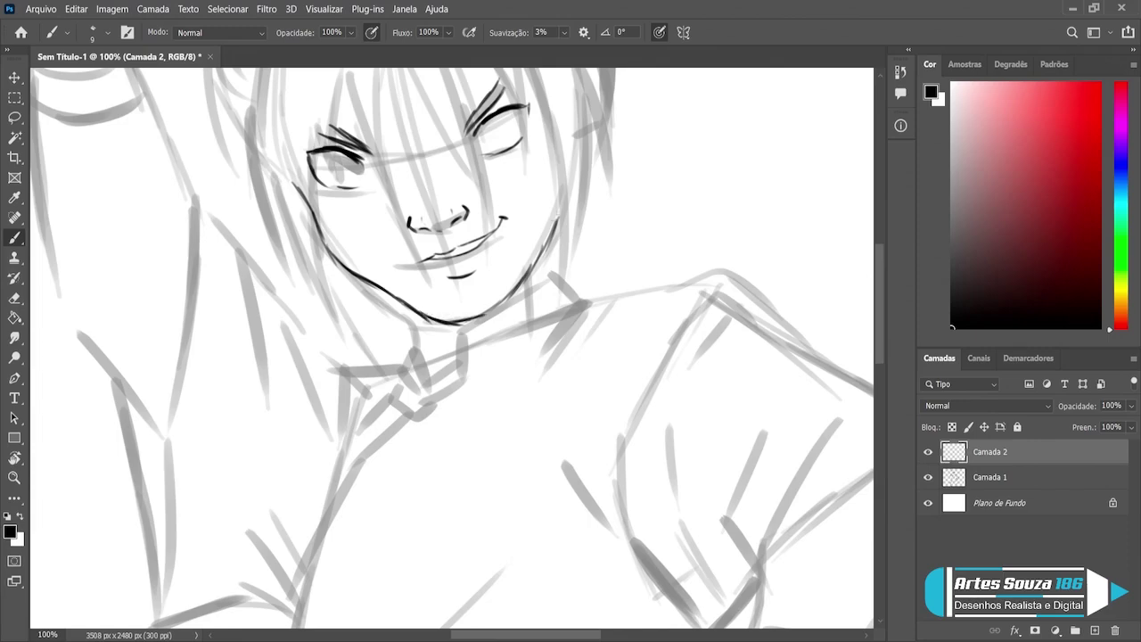
drag(558, 212, 517, 286)
Step: Darken the right eye's inner corner, lid and outer edge, and the left eye's outline
drag(480, 126, 486, 148)
drag(513, 107, 522, 134)
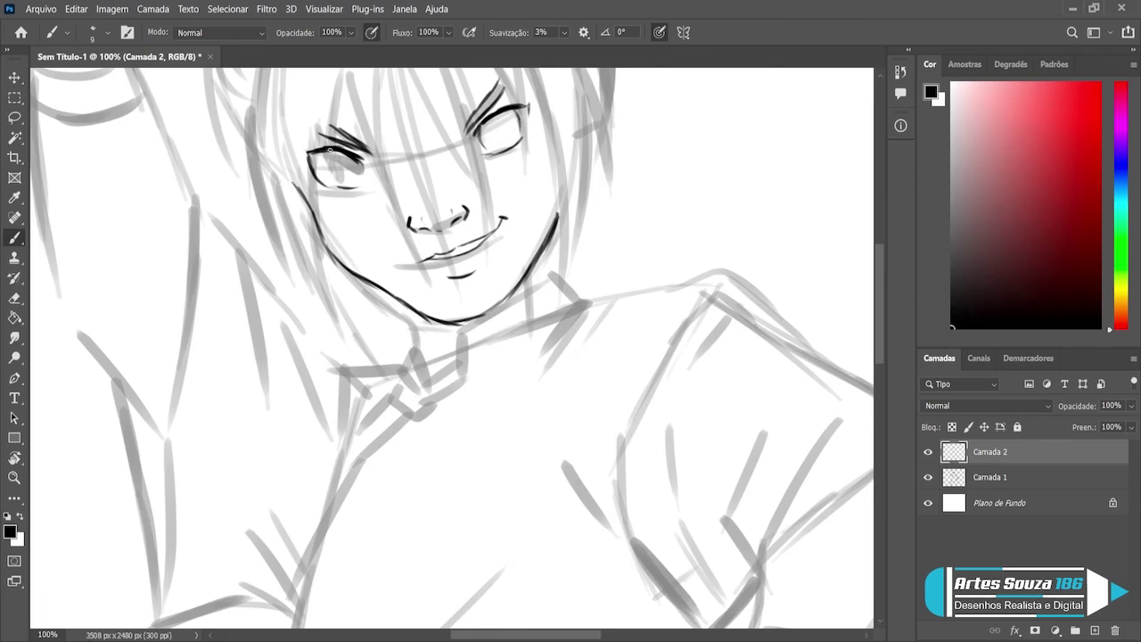
mouse_move(333, 147)
mouse_down()
mouse_move(320, 173)
mouse_move(337, 185)
mouse_up()
Step: Ink several bang strands across the forehead and over the left eye, redoing one misplaced stroke
scroll(508, 238, up, 5)
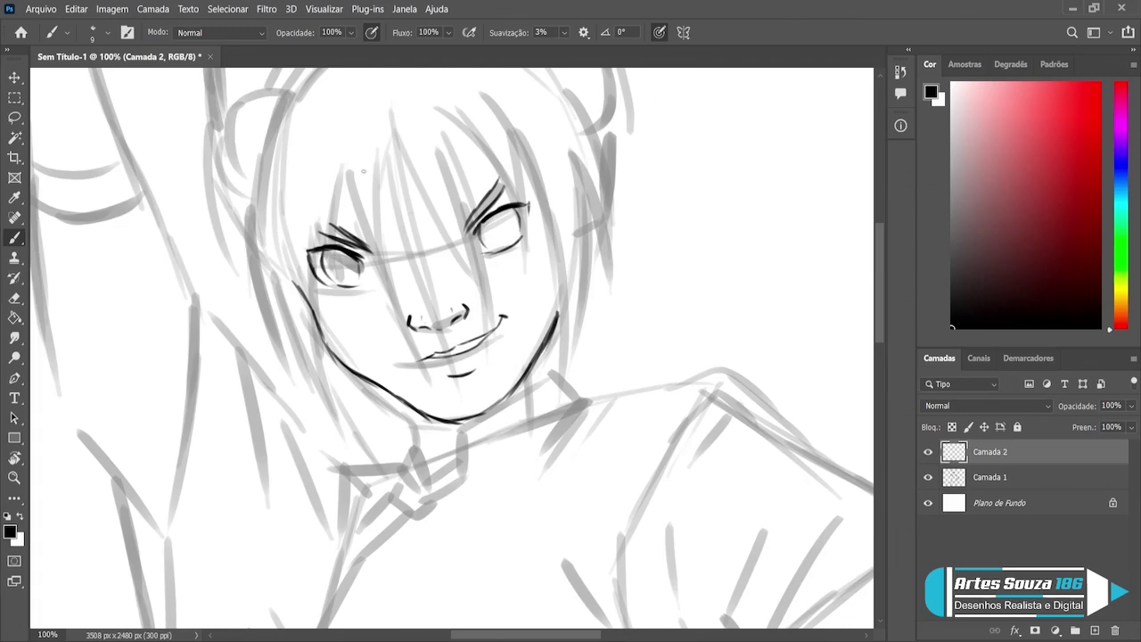
drag(348, 143, 367, 258)
key(ctrl+z)
key(ctrl+z)
key(ctrl+z)
key(ctrl+z)
mouse_move(398, 158)
mouse_down()
mouse_move(392, 277)
mouse_move(423, 387)
mouse_up()
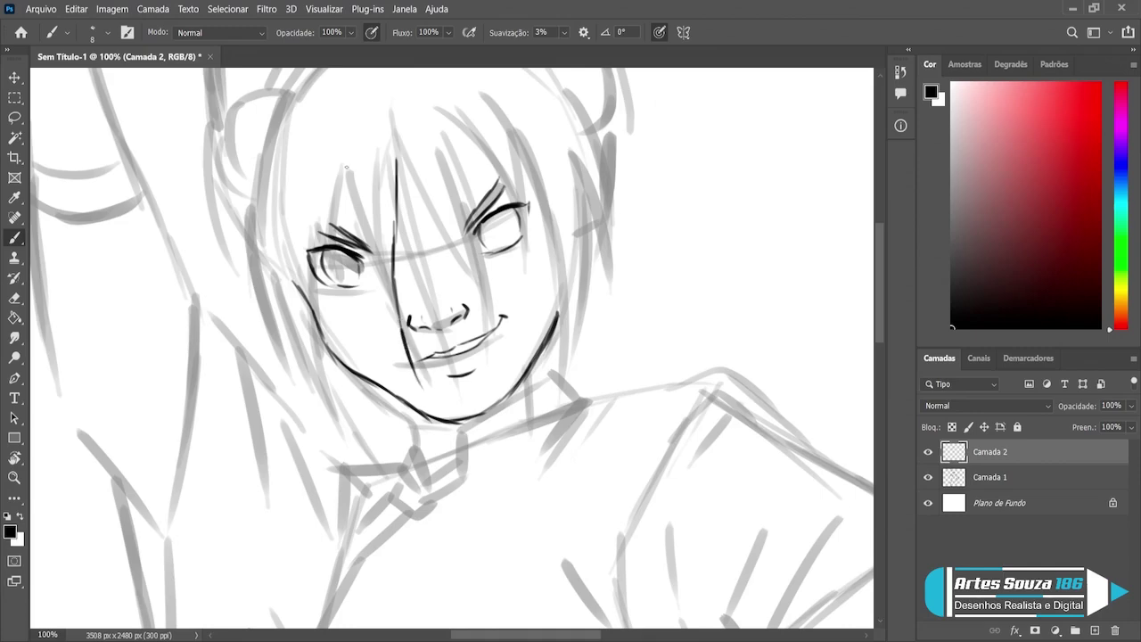
mouse_move(346, 151)
mouse_down()
mouse_move(349, 210)
mouse_move(394, 328)
mouse_up()
drag(350, 214, 414, 367)
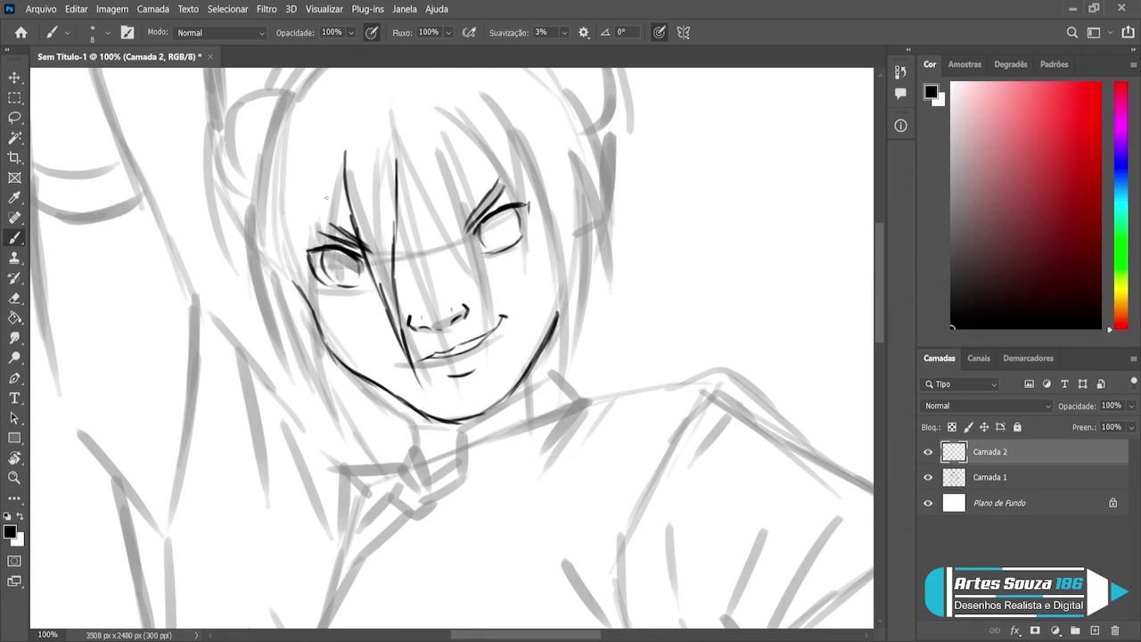
mouse_move(348, 147)
mouse_down()
mouse_move(318, 246)
mouse_move(337, 328)
mouse_up()
Step: Ink the left cheek and left face outline
drag(321, 287, 335, 323)
drag(307, 269, 325, 306)
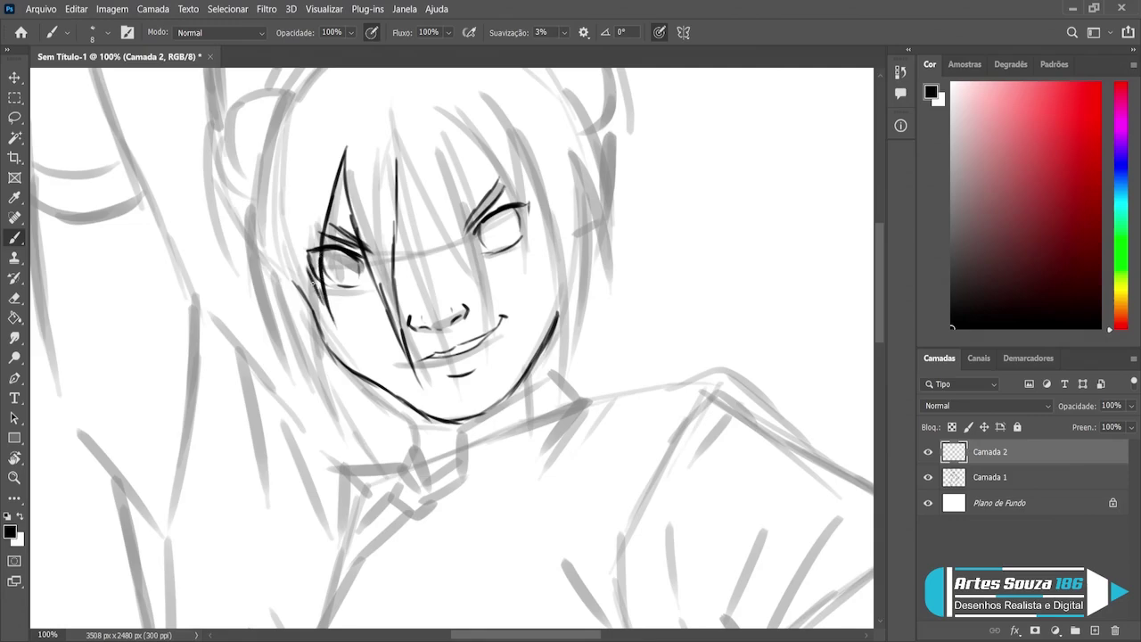
drag(300, 250, 315, 294)
mouse_move(297, 223)
mouse_down()
mouse_move(312, 271)
mouse_move(306, 257)
mouse_up()
drag(300, 211, 304, 308)
drag(298, 244, 310, 353)
drag(301, 301, 330, 414)
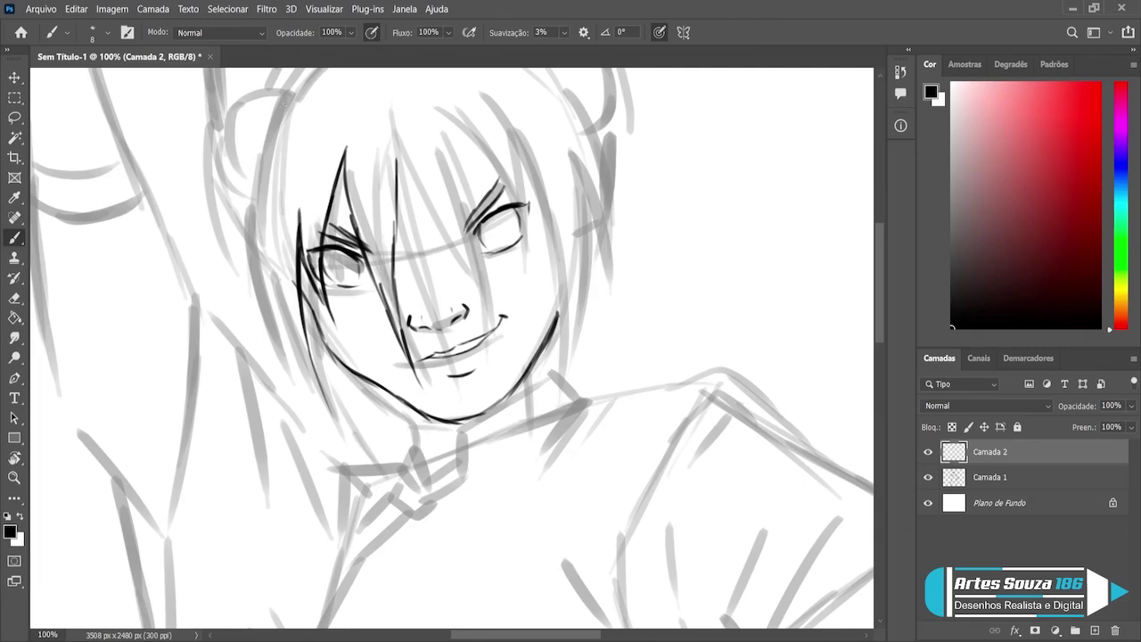
Step: Trace and thicken the left hair outline along the cheek, undoing the last stroke
drag(287, 96, 243, 253)
drag(245, 205, 248, 321)
mouse_move(240, 273)
mouse_down()
mouse_move(262, 374)
mouse_move(251, 283)
mouse_up()
drag(253, 310, 258, 272)
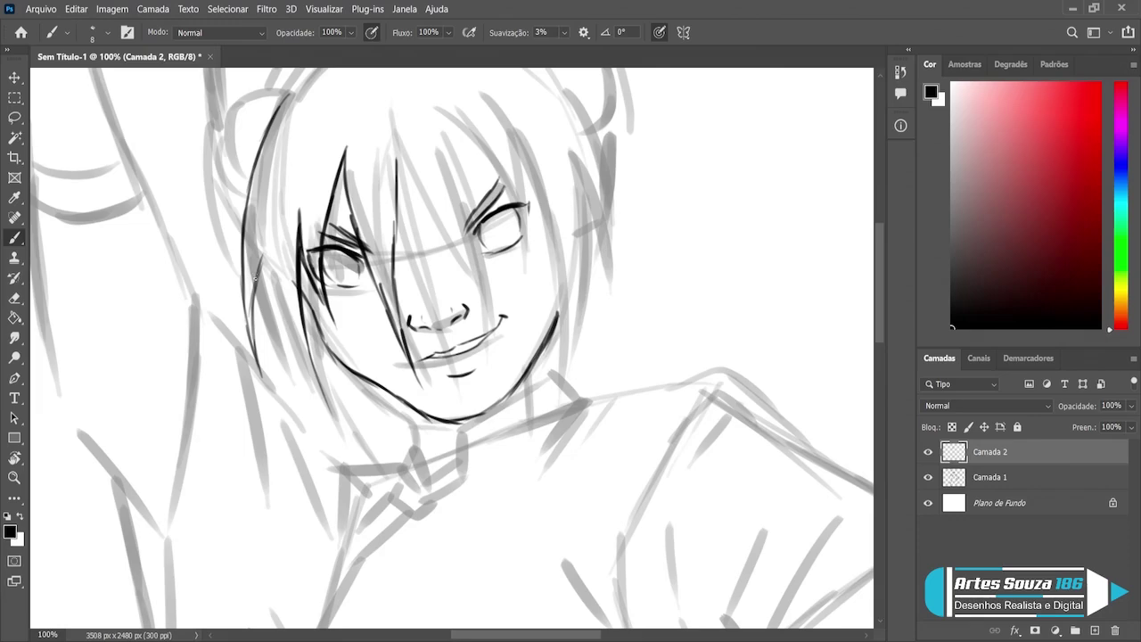
drag(259, 265, 286, 371)
mouse_move(266, 299)
mouse_down()
mouse_move(291, 369)
mouse_move(348, 443)
mouse_up()
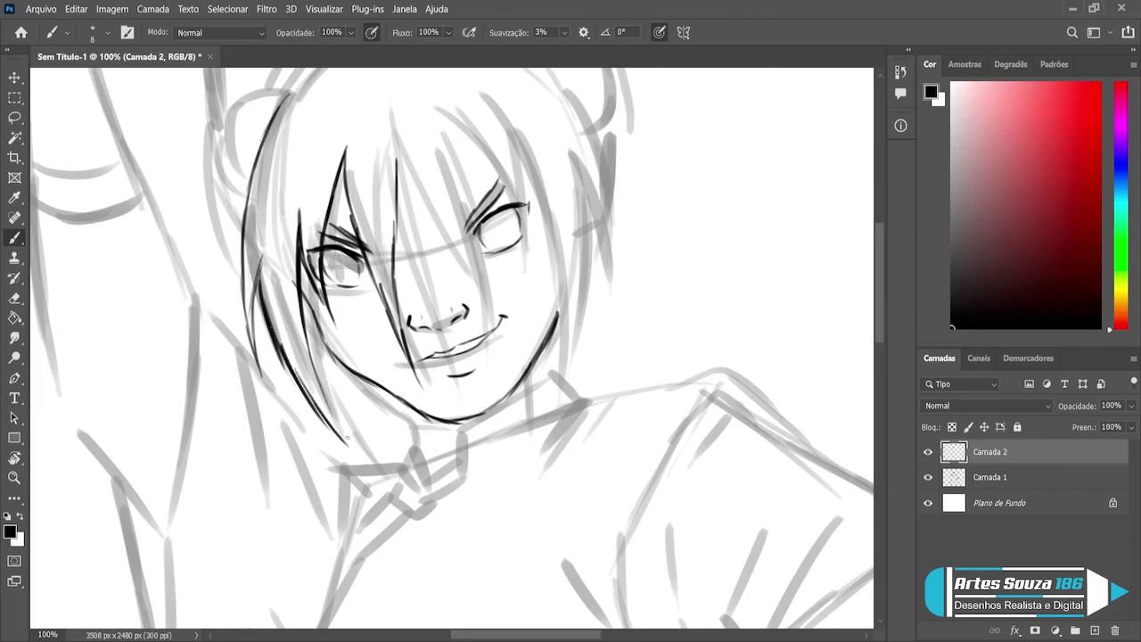
drag(326, 393, 355, 453)
key(ctrl+z)
Step: Ink the right bang strands and the hair edge beside the right eye
mouse_move(396, 157)
mouse_down()
mouse_move(450, 239)
mouse_move(496, 352)
mouse_up()
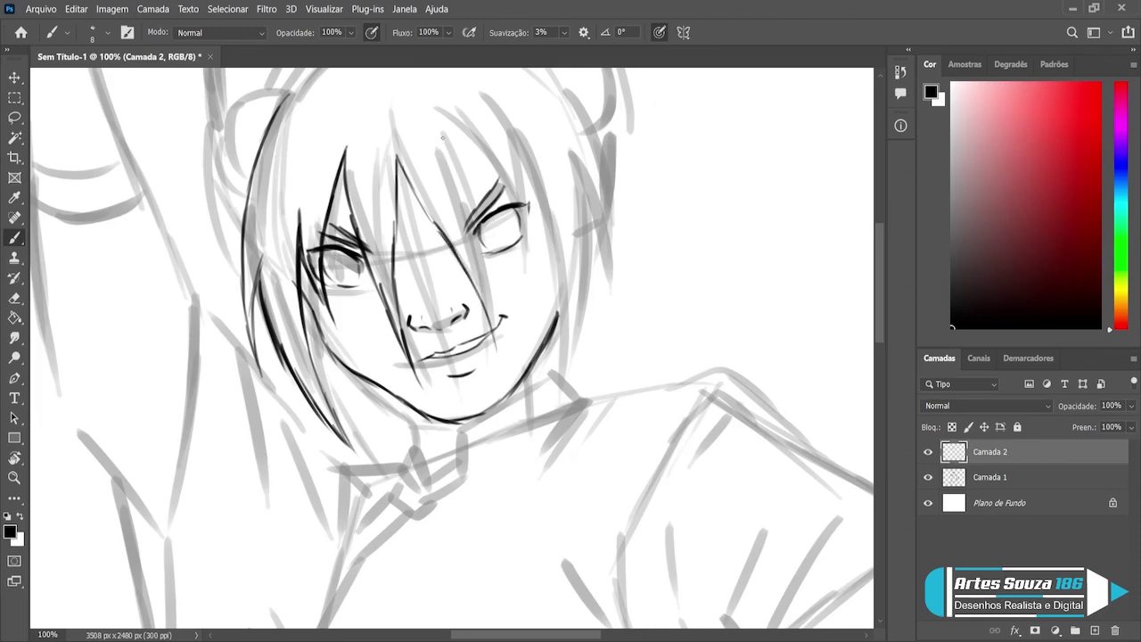
drag(439, 106, 498, 358)
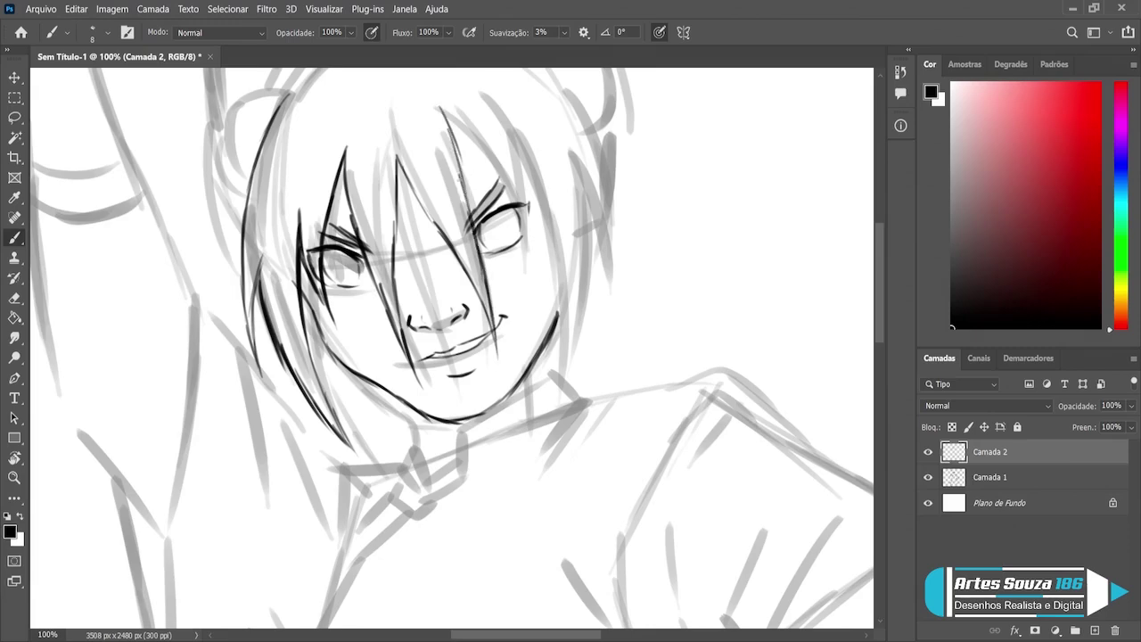
drag(439, 105, 521, 229)
drag(504, 191, 526, 264)
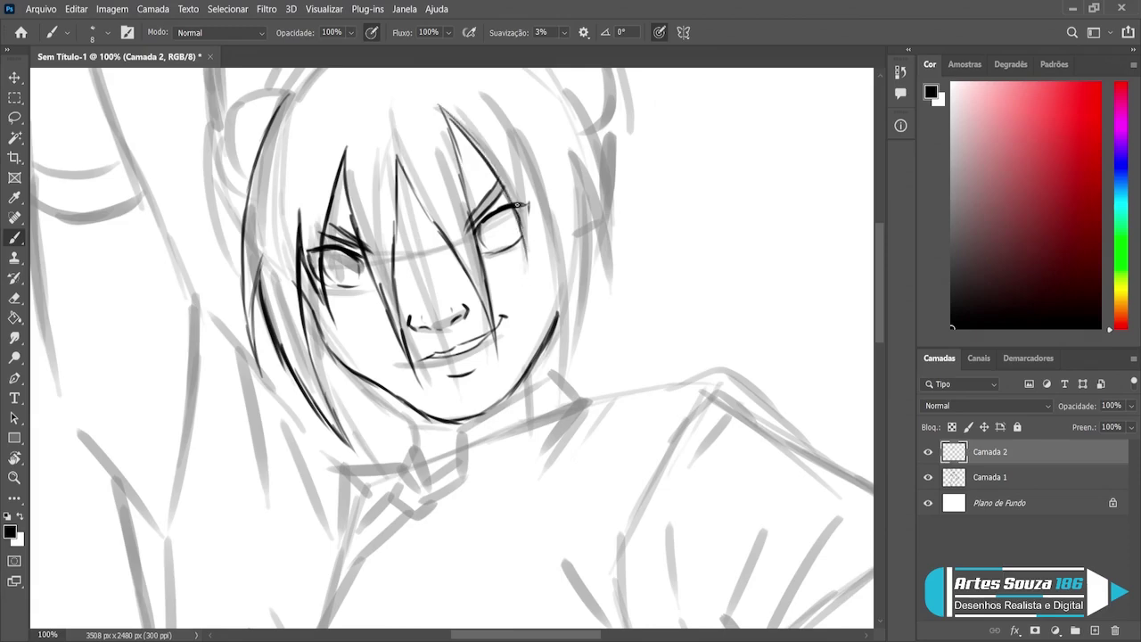
drag(511, 162, 528, 252)
drag(525, 209, 526, 280)
drag(508, 144, 519, 182)
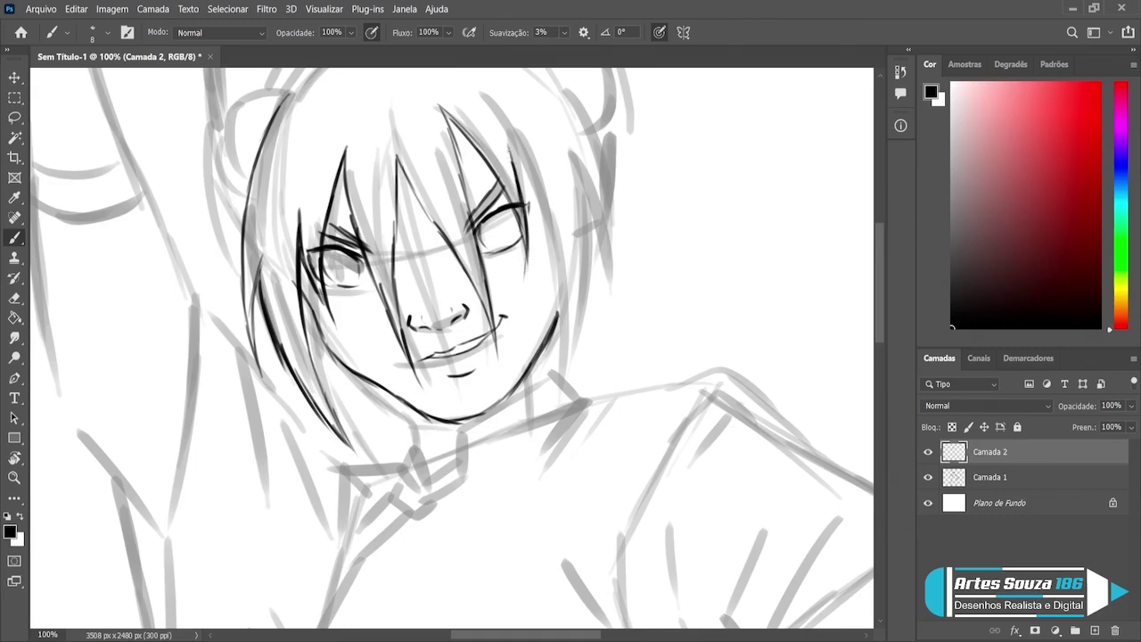
drag(504, 142, 551, 304)
Step: Ink the right cheek and extend the right jaw line downward
drag(544, 258, 553, 321)
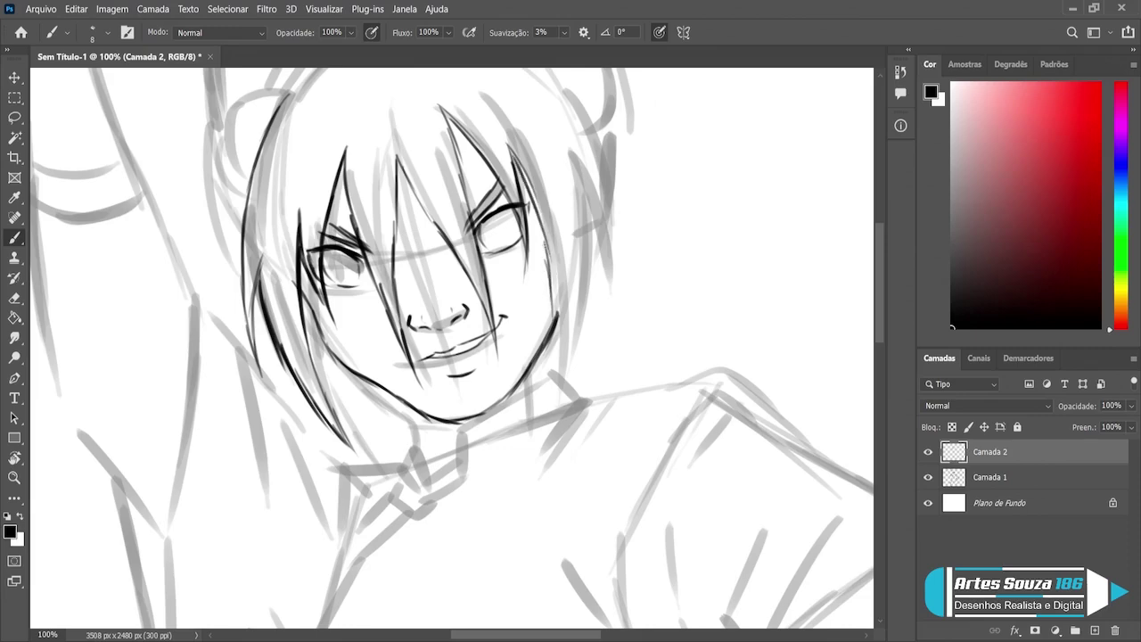
drag(540, 225, 555, 319)
drag(545, 253, 558, 351)
drag(558, 309, 560, 371)
mouse_move(553, 332)
mouse_down()
mouse_move(558, 365)
mouse_move(541, 429)
mouse_up()
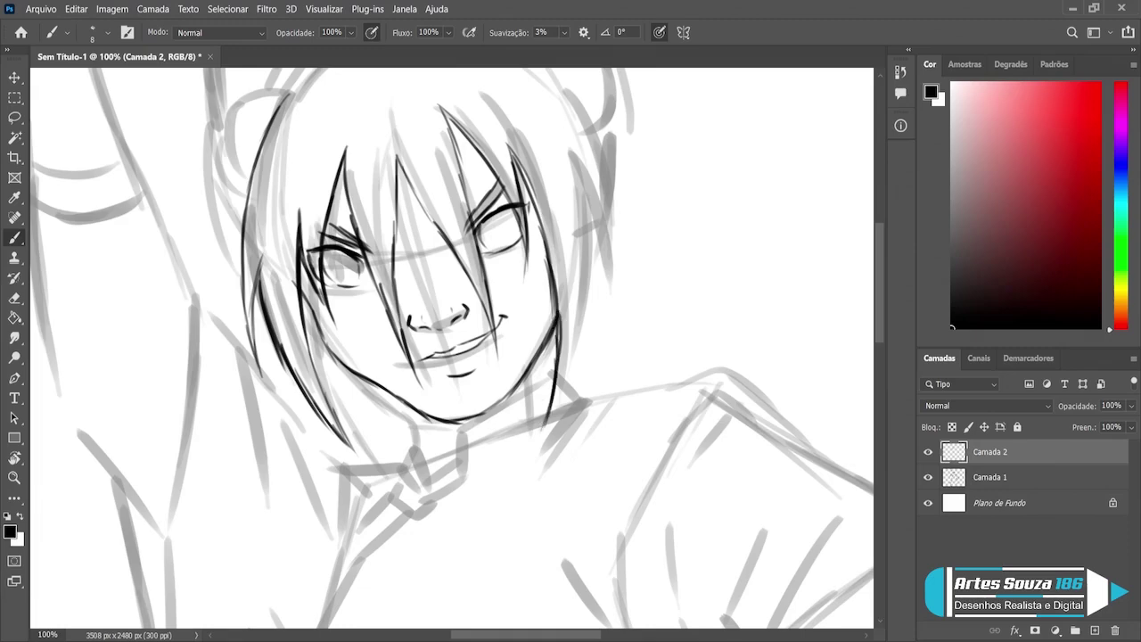
Step: Ink the outer right hair outline down to the jaw and neck
drag(590, 120, 613, 214)
drag(603, 155, 610, 265)
drag(611, 216, 603, 299)
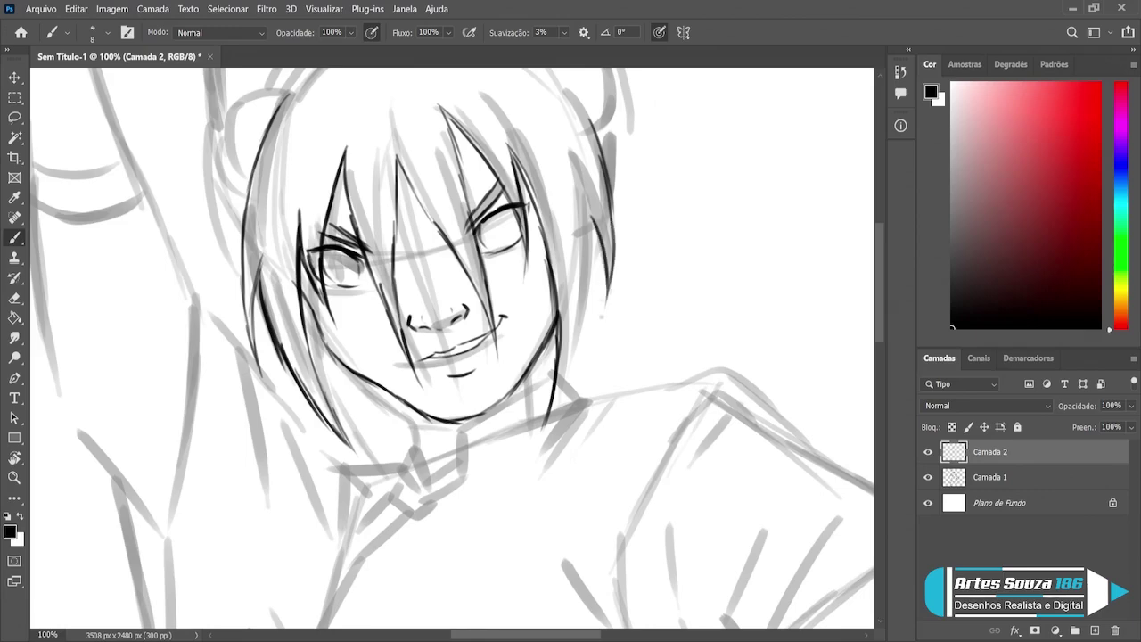
drag(606, 225, 593, 328)
drag(599, 280, 575, 369)
drag(595, 311, 558, 402)
drag(586, 334, 544, 433)
Step: Ink the outline across the top of the head
scroll(536, 335, up, 2)
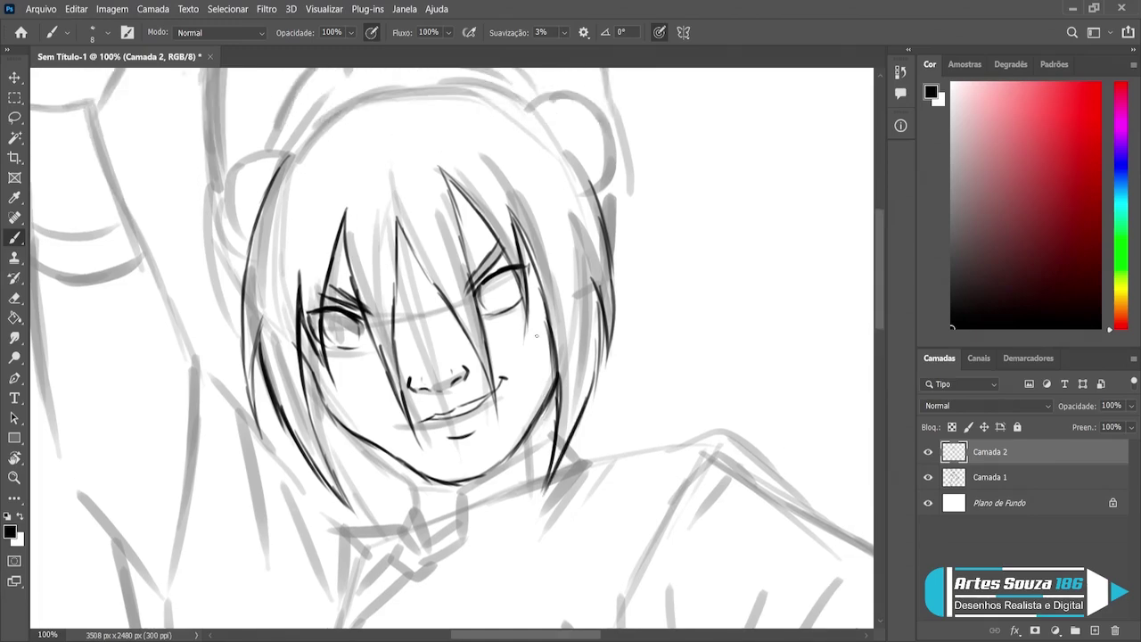
scroll(536, 335, up, 1)
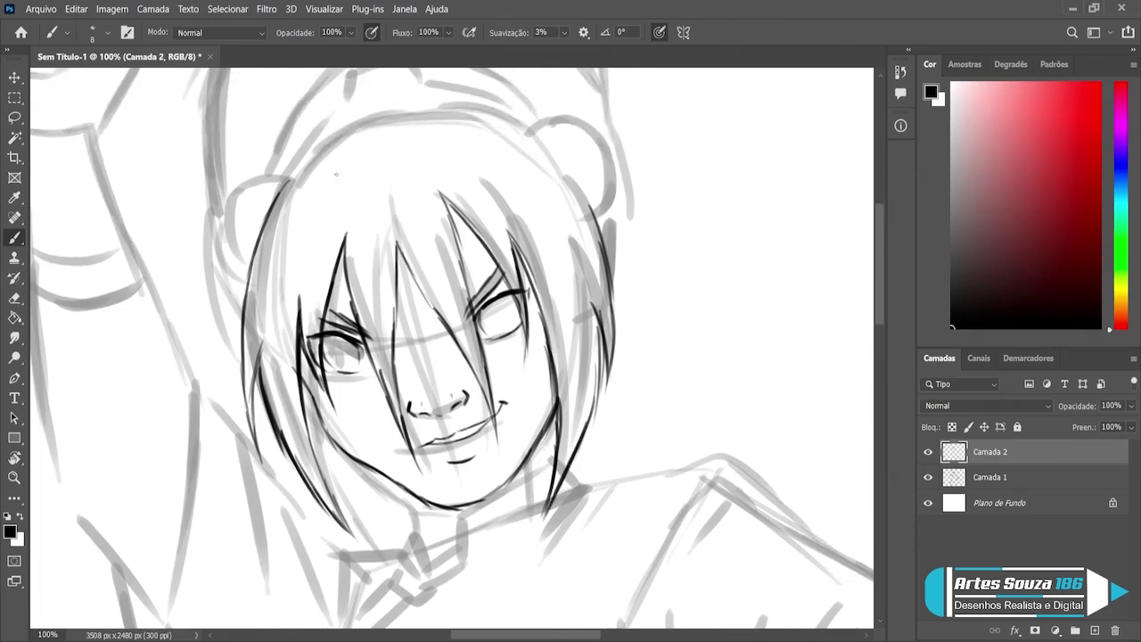
mouse_move(280, 196)
mouse_down()
mouse_move(349, 118)
mouse_move(328, 130)
mouse_move(398, 100)
mouse_move(461, 100)
mouse_move(504, 116)
mouse_move(540, 151)
mouse_up()
drag(501, 116, 577, 184)
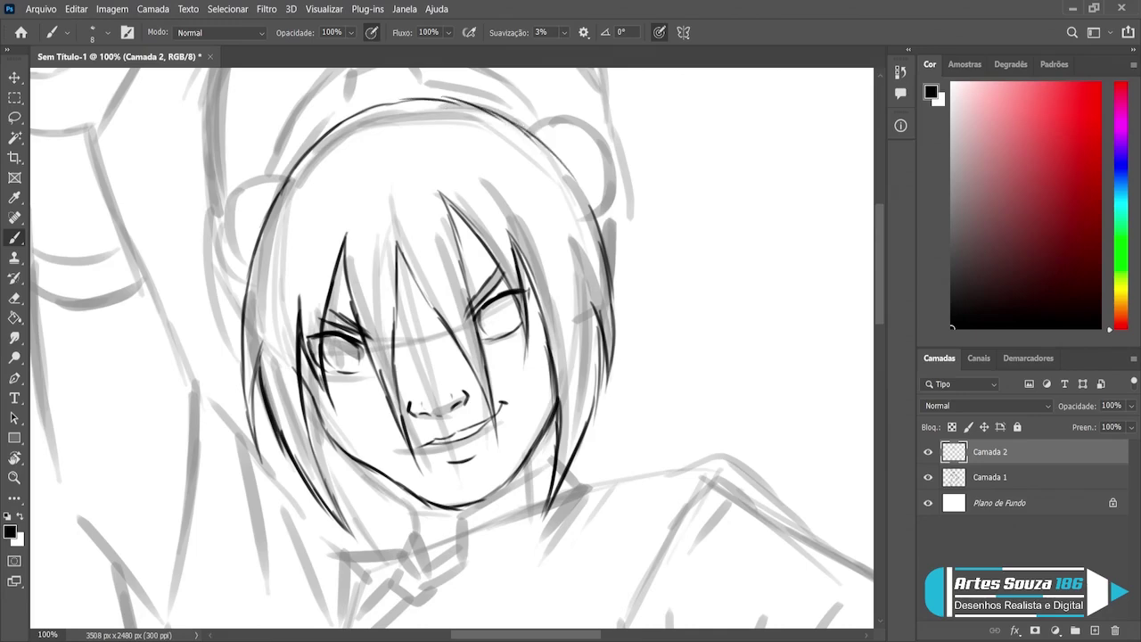
drag(527, 135, 588, 203)
Step: Ink the scalloped outlines of the right and left buns
mouse_move(528, 132)
mouse_down()
mouse_move(561, 115)
mouse_move(610, 128)
mouse_move(622, 190)
mouse_move(600, 226)
mouse_up()
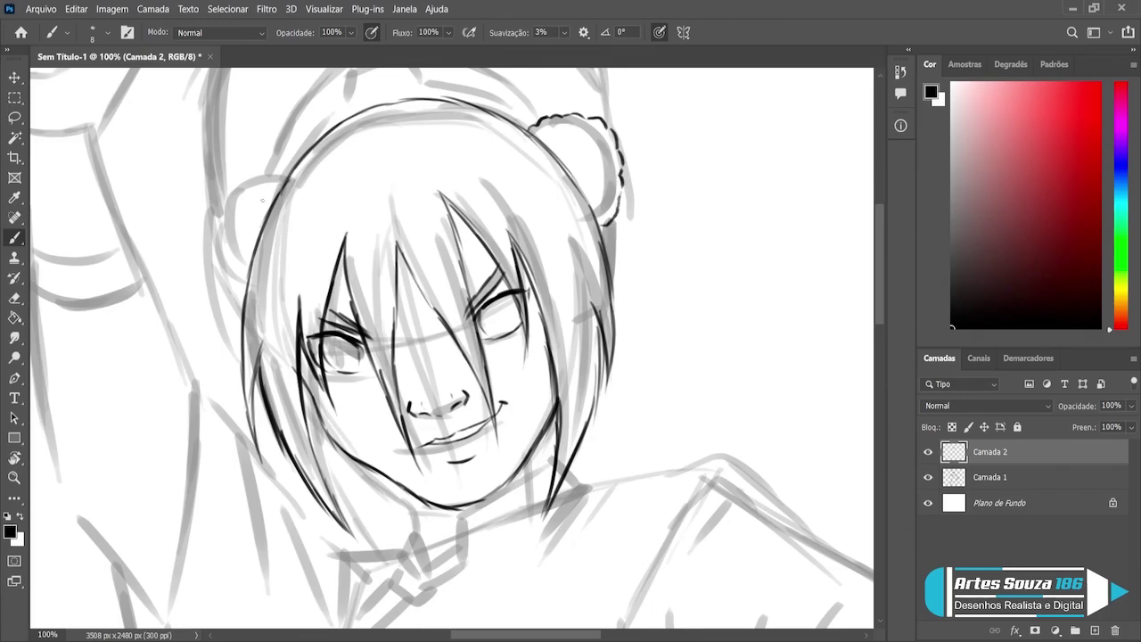
mouse_move(285, 179)
mouse_down()
mouse_move(243, 176)
mouse_move(220, 205)
mouse_move(210, 236)
mouse_move(242, 284)
mouse_up()
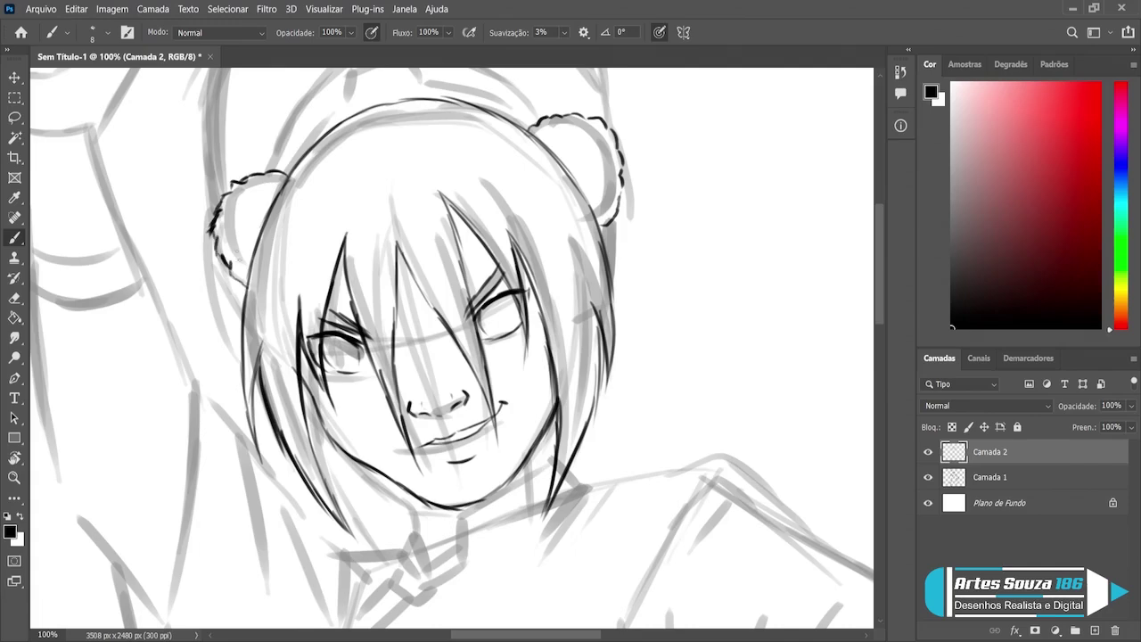
scroll(323, 133, up, 2)
Step: Ink the headband's left and upper edges and its pointed top
scroll(323, 134, up, 2)
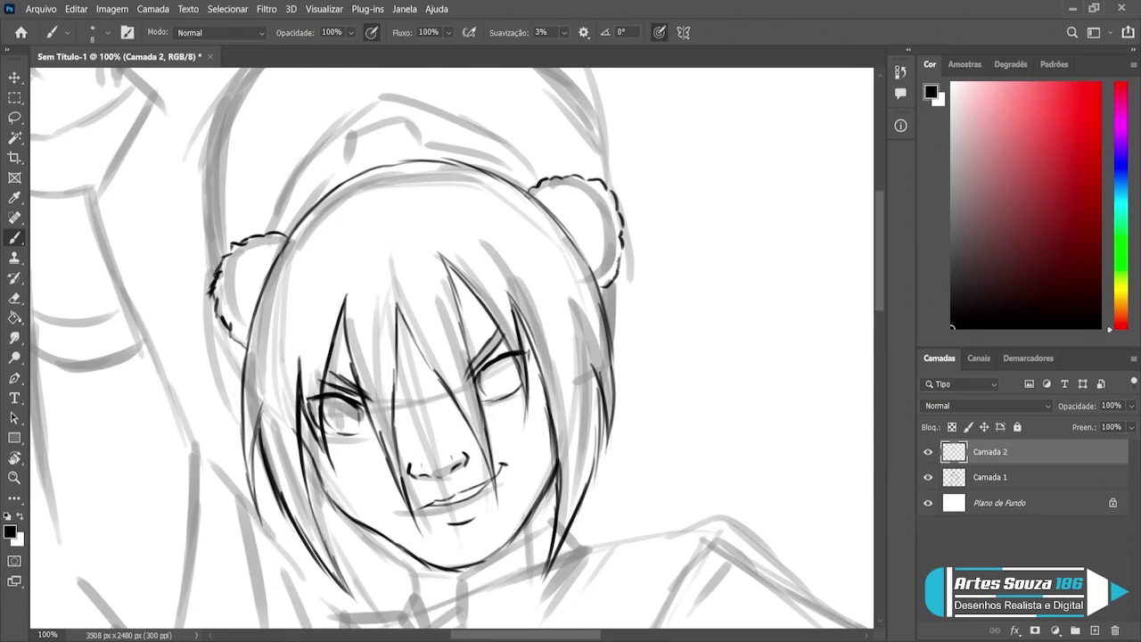
mouse_move(273, 235)
mouse_down()
mouse_move(269, 214)
mouse_move(339, 120)
mouse_up()
mouse_move(304, 162)
mouse_down()
mouse_move(369, 93)
mouse_move(469, 115)
mouse_move(522, 154)
mouse_up()
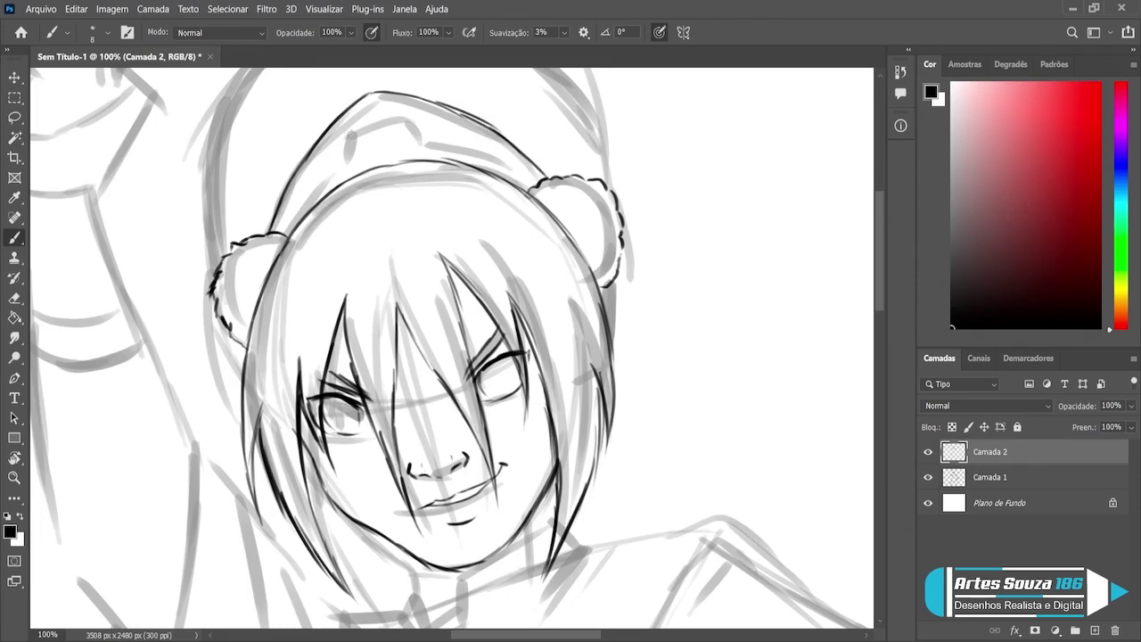
drag(352, 135, 283, 230)
mouse_move(347, 135)
mouse_down()
mouse_move(398, 118)
mouse_move(421, 142)
mouse_move(494, 158)
mouse_move(540, 187)
mouse_up()
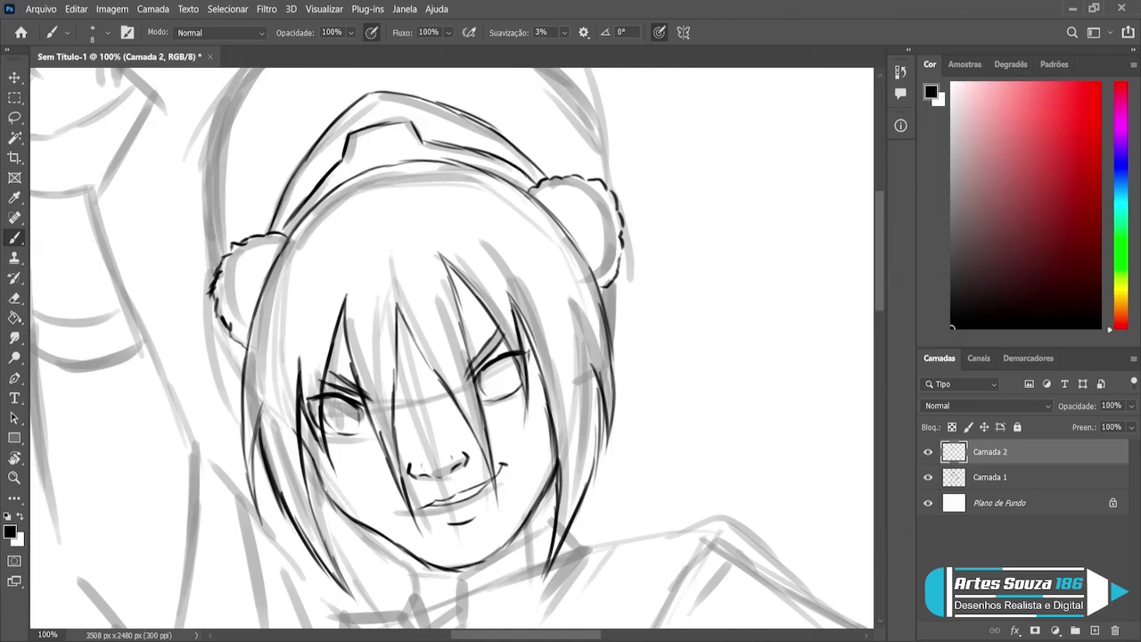
Step: Ink the hood's outer left and right edges and darken the face outline below the right bun
scroll(494, 116, up, 1)
scroll(494, 152, up, 2)
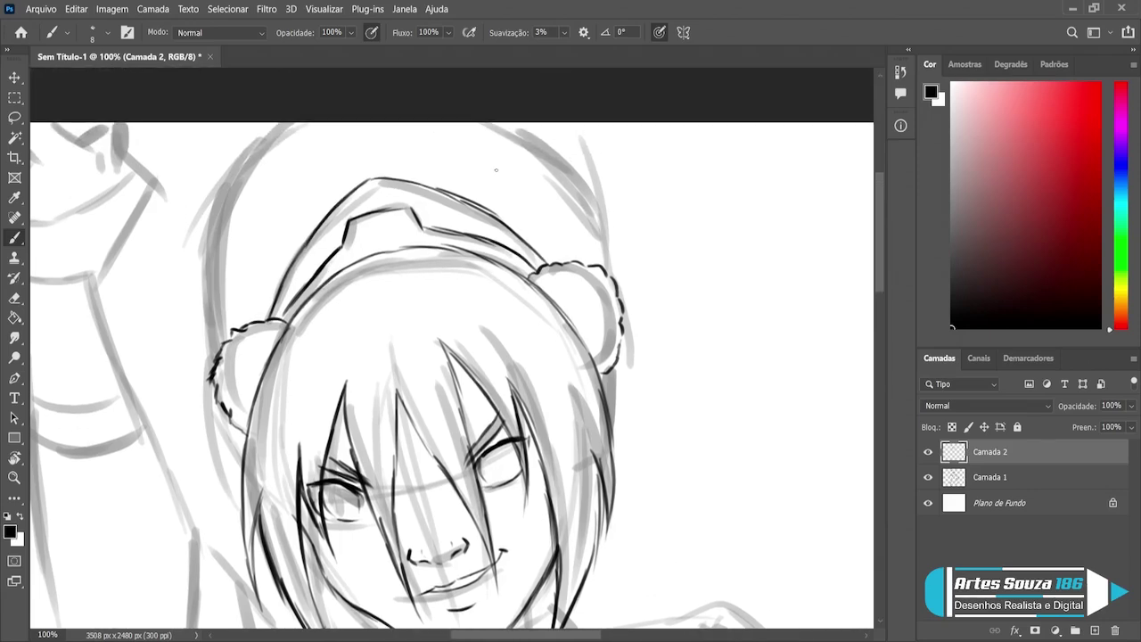
scroll(495, 196, up, 2)
scroll(498, 249, up, 3)
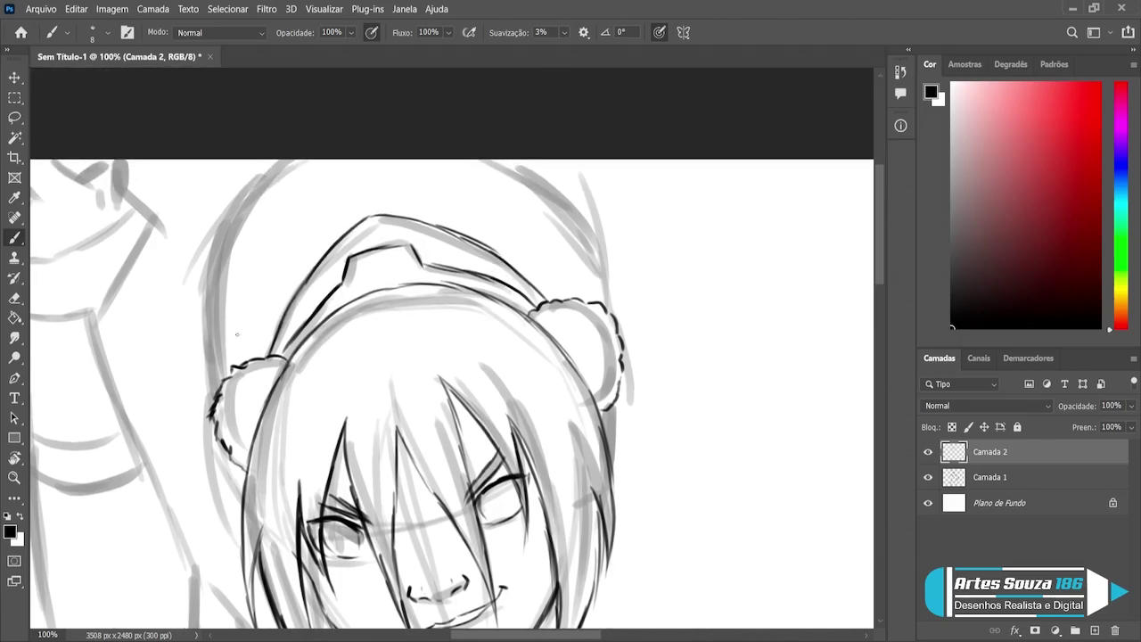
mouse_move(218, 392)
mouse_down()
mouse_move(202, 319)
mouse_move(204, 257)
mouse_move(230, 188)
mouse_move(249, 174)
mouse_up()
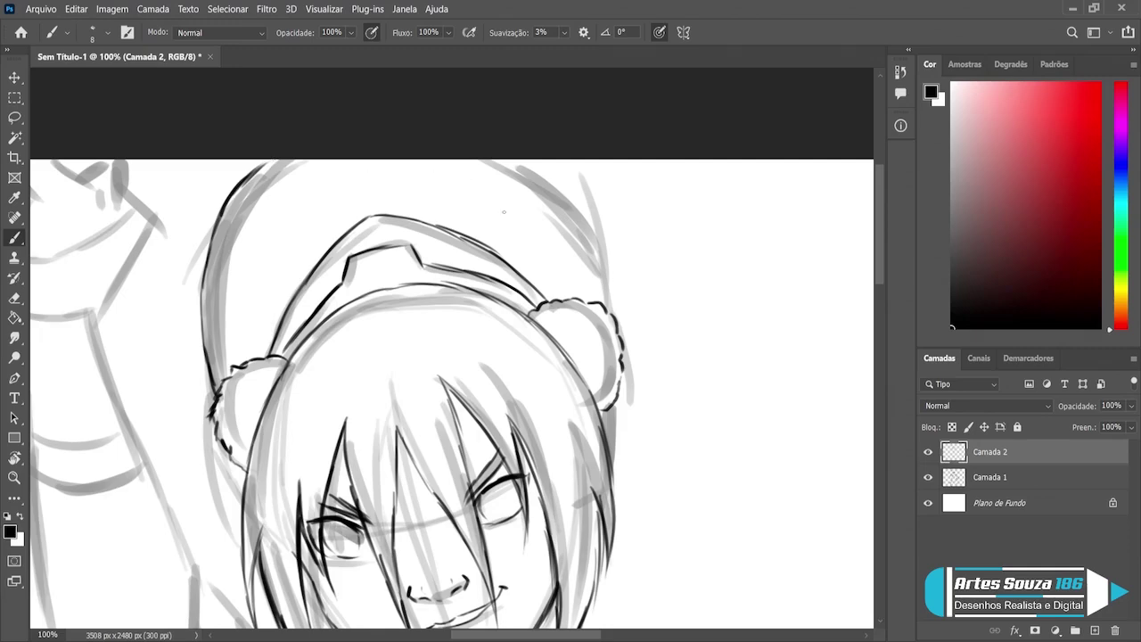
mouse_move(574, 160)
mouse_down()
mouse_move(604, 212)
mouse_move(615, 271)
mouse_up()
drag(604, 228, 611, 312)
drag(613, 266, 609, 312)
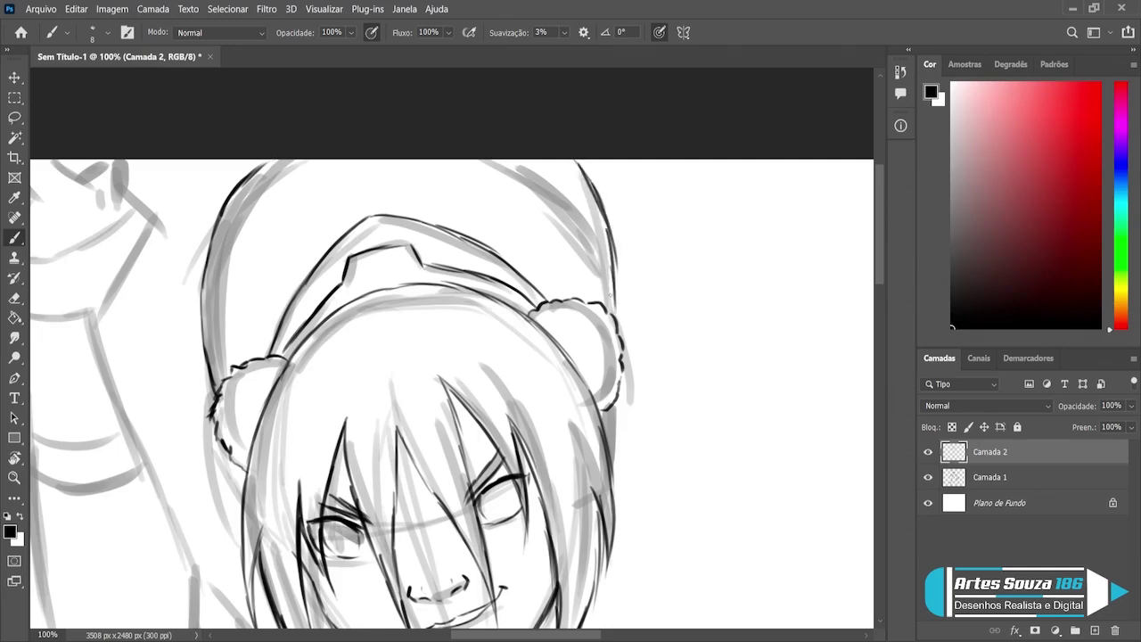
drag(623, 386, 611, 472)
Step: Ink the neck line and the collar's left and right edges
scroll(522, 448, down, 3)
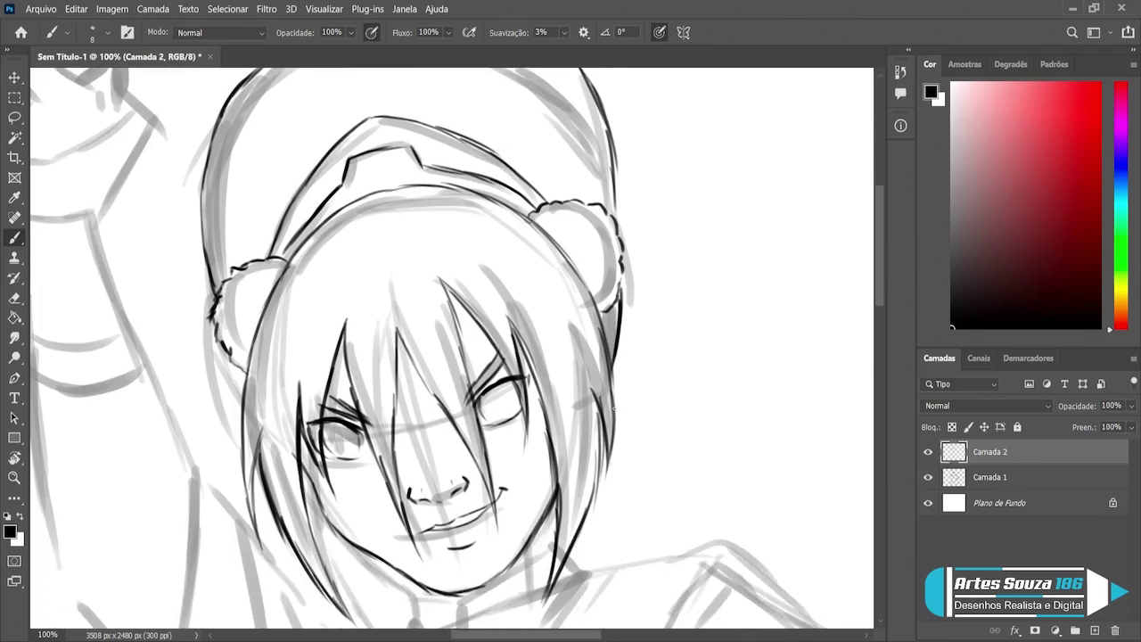
scroll(523, 447, down, 2)
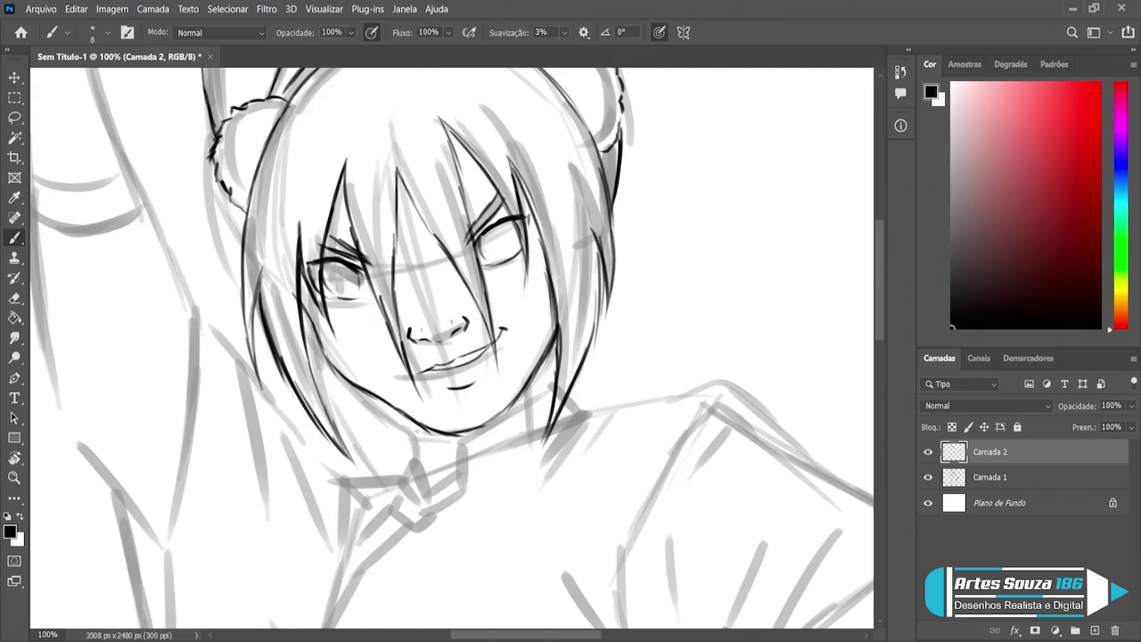
drag(416, 423, 426, 483)
mouse_move(423, 452)
mouse_down()
mouse_move(401, 492)
mouse_move(408, 507)
mouse_up()
mouse_move(426, 483)
mouse_down()
mouse_move(445, 474)
mouse_move(412, 512)
mouse_move(455, 496)
mouse_up()
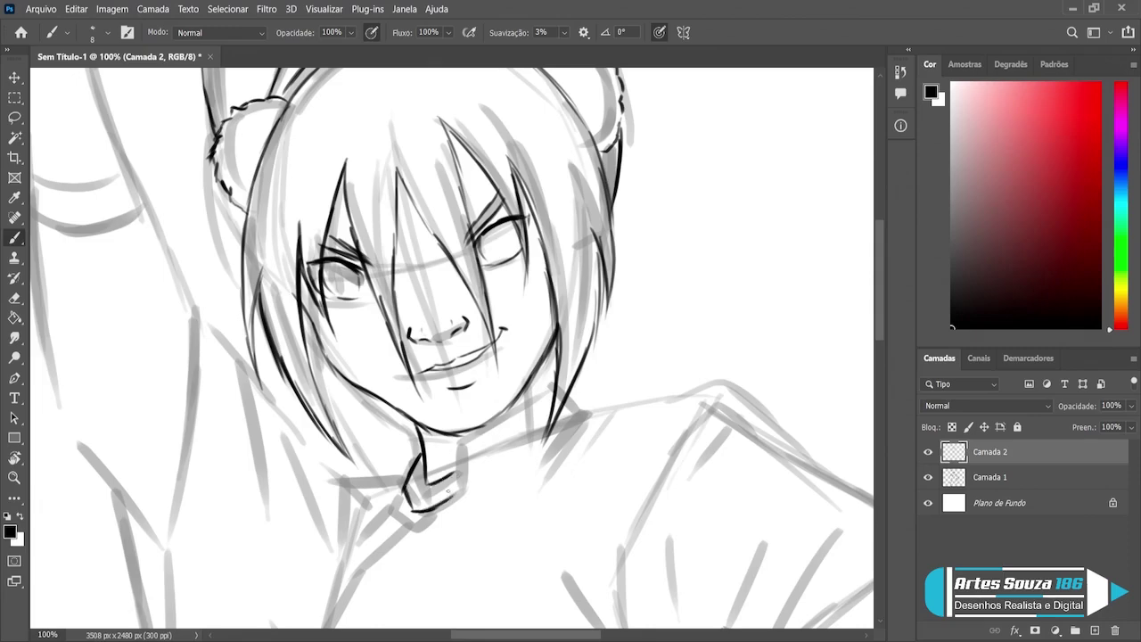
drag(457, 441, 461, 493)
drag(461, 486, 463, 495)
Step: Ink the collar's right side, the neck-to-shoulder line and the shirt opening below the collar
drag(453, 496, 515, 445)
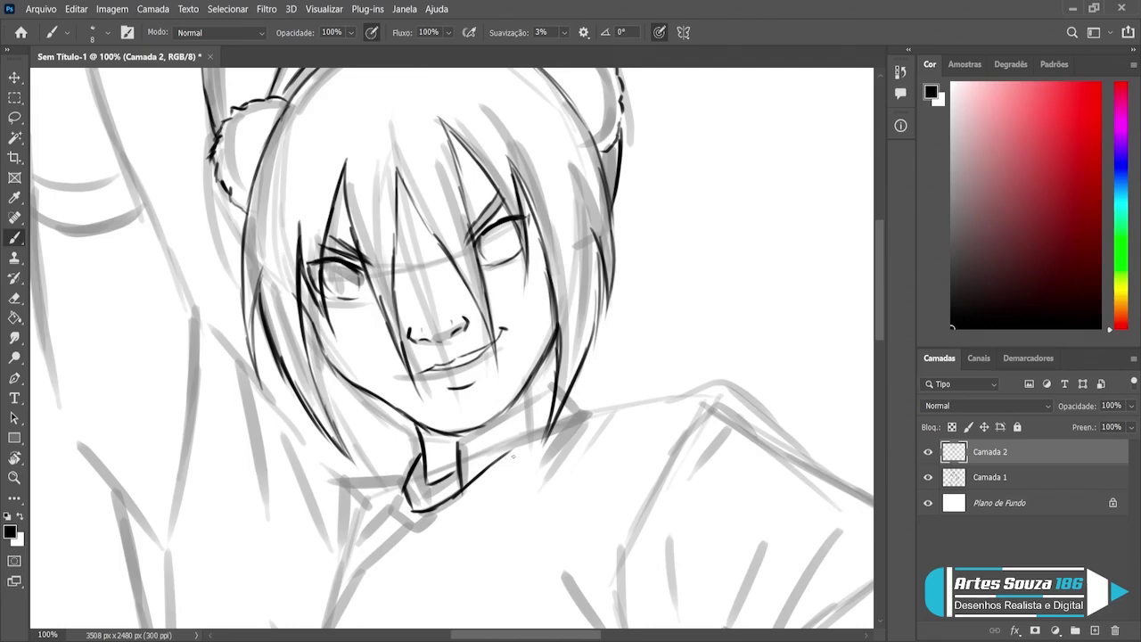
mouse_move(524, 456)
mouse_down()
mouse_move(560, 423)
mouse_move(719, 366)
mouse_up()
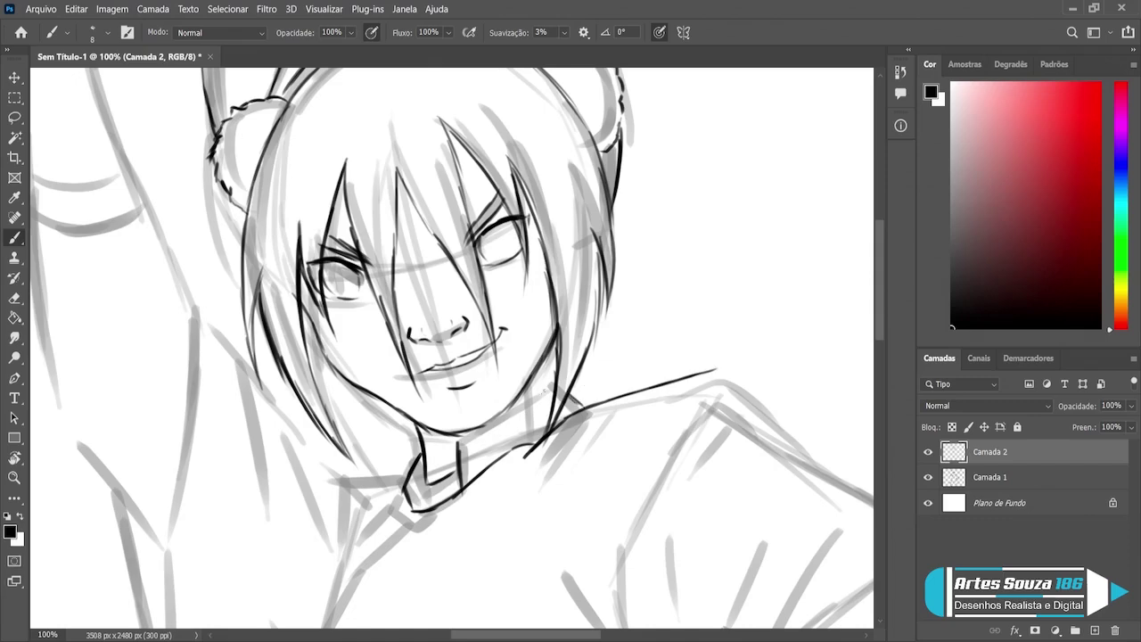
drag(556, 379, 458, 444)
drag(412, 511, 369, 562)
mouse_move(406, 487)
mouse_down()
mouse_move(362, 543)
mouse_move(337, 609)
mouse_up()
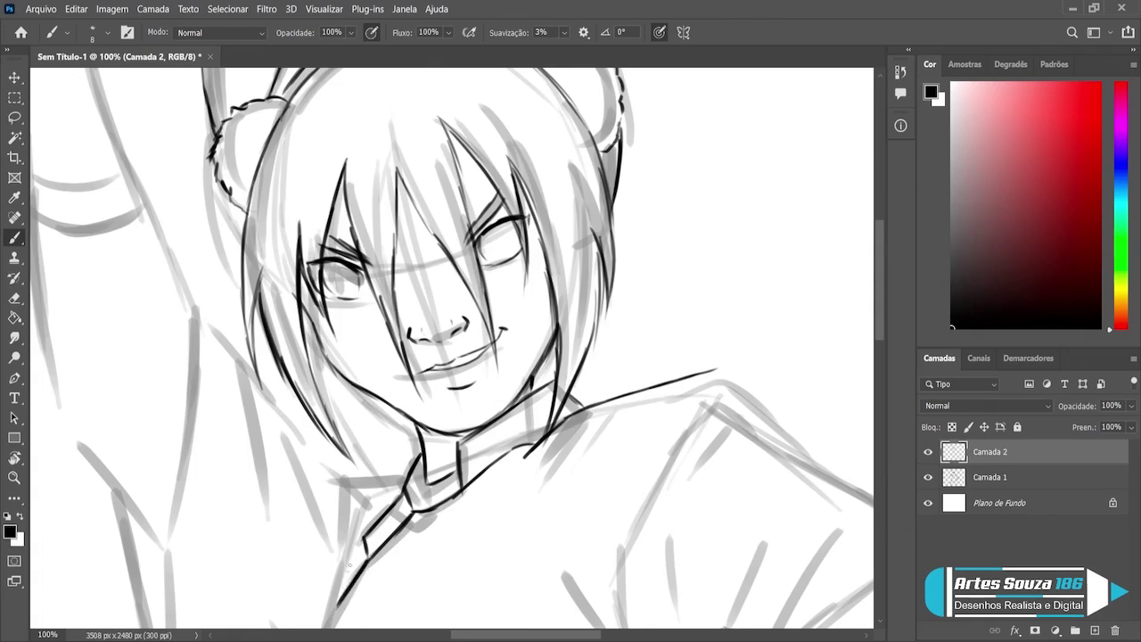
mouse_move(410, 473)
mouse_down()
mouse_move(341, 477)
mouse_move(326, 619)
mouse_up()
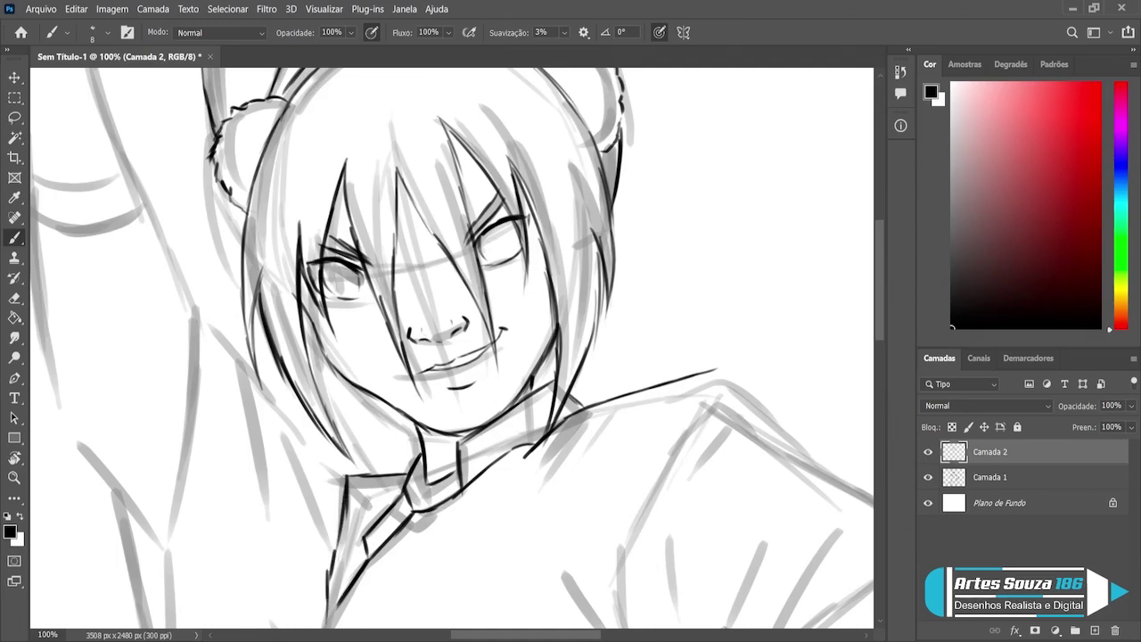
drag(406, 477, 367, 515)
scroll(383, 508, down, 2)
Step: Raise the brush to size 15 and ink the shirt's left edge and the belt's top edge
scroll(383, 508, down, 5)
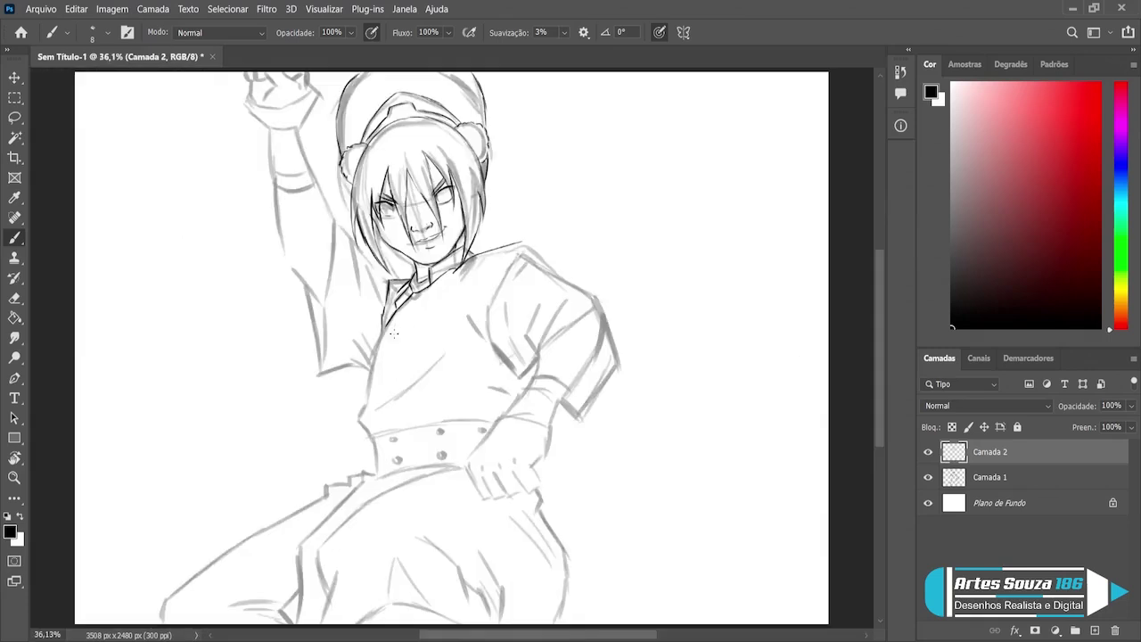
key(bracketright)
key(bracketright)
key(bracketright)
mouse_move(390, 321)
mouse_down()
mouse_move(359, 418)
mouse_move(370, 435)
mouse_up()
drag(371, 436, 495, 416)
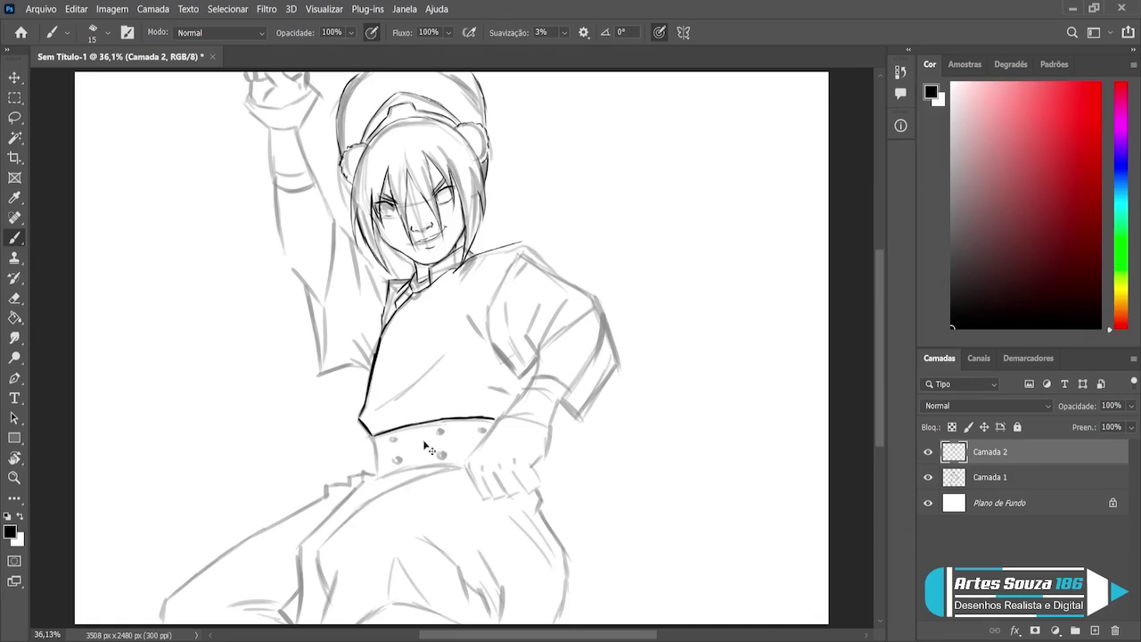
key(ctrl+z)
key(ctrl+z)
drag(437, 423, 492, 418)
Step: Ink the belt's left edge, bottom edge and lower-left corner
drag(374, 436, 376, 471)
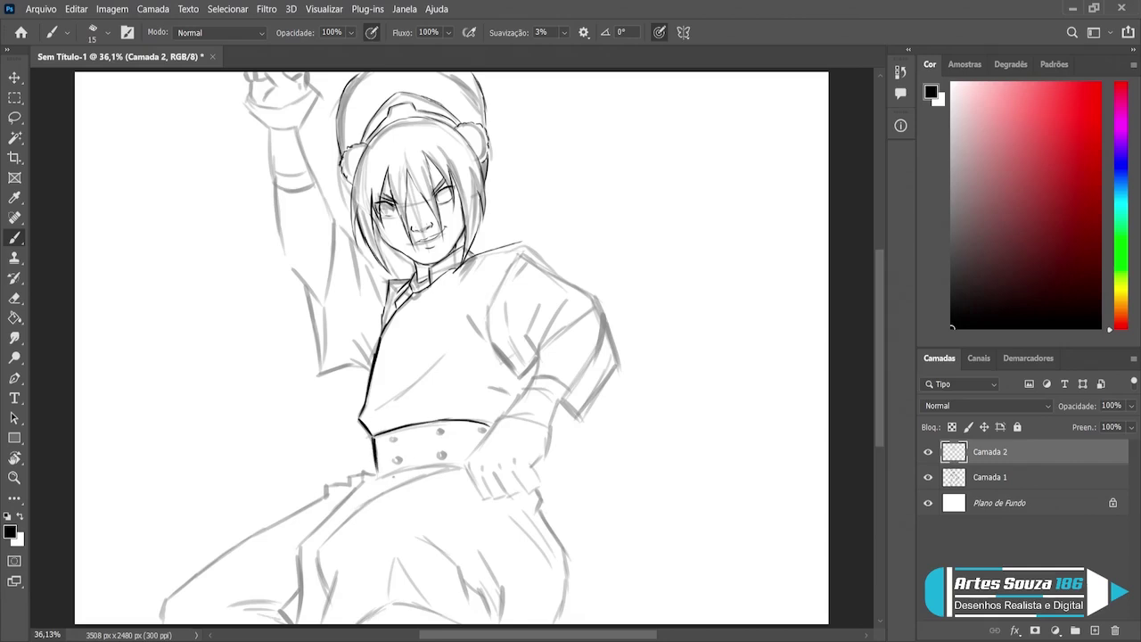
drag(376, 476, 465, 463)
mouse_move(379, 473)
mouse_down()
mouse_move(356, 475)
mouse_move(299, 547)
mouse_move(294, 624)
mouse_up()
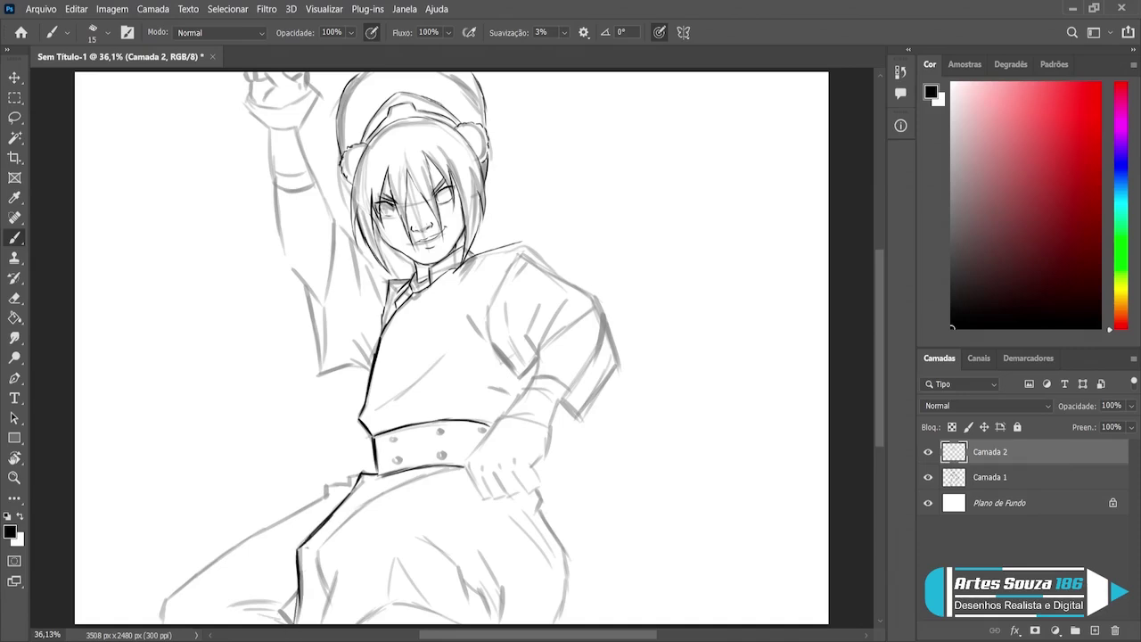
Step: Ink the trouser folds, the trousers' upper edge and the edge by the hand
mouse_move(337, 529)
mouse_down()
mouse_move(317, 551)
mouse_move(323, 606)
mouse_up()
drag(316, 562, 321, 624)
drag(330, 581, 319, 624)
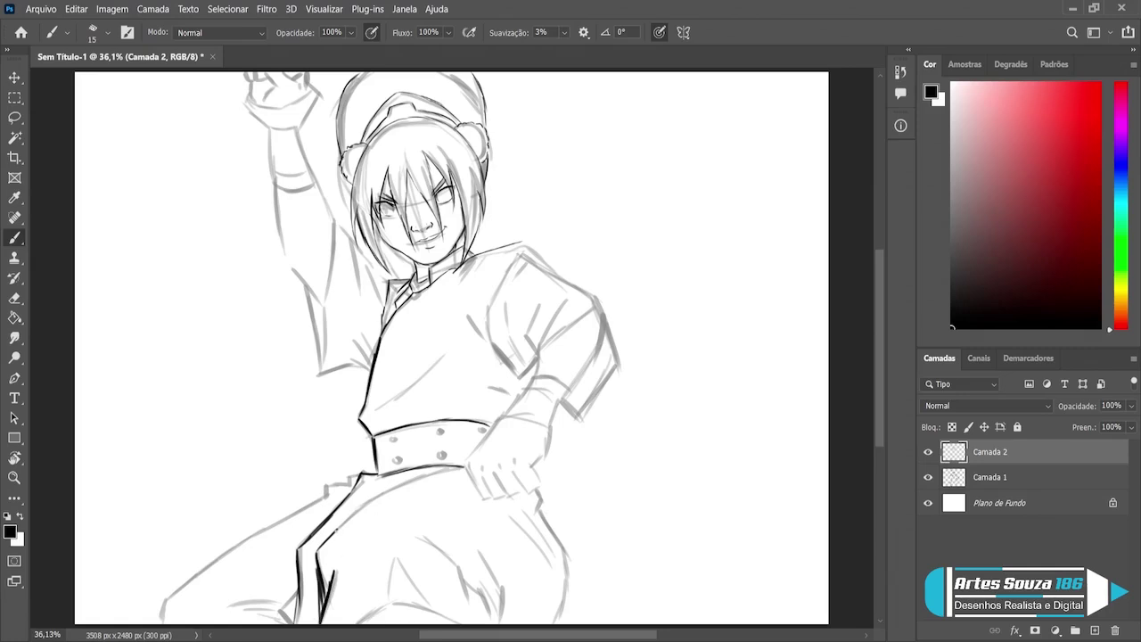
mouse_move(333, 533)
mouse_down()
mouse_move(403, 485)
mouse_move(464, 467)
mouse_up()
mouse_move(535, 489)
mouse_down()
mouse_move(565, 563)
mouse_move(549, 623)
mouse_up()
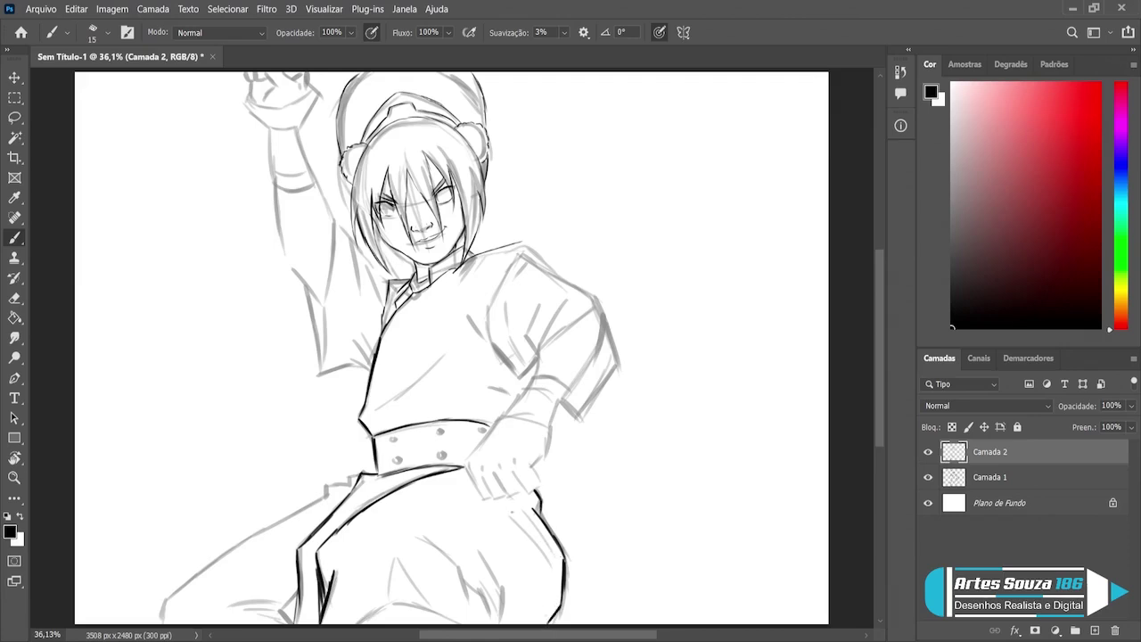
drag(512, 513, 535, 537)
Step: Ink long diagonal trouser folds, the right leg line and lower folds
drag(467, 547, 501, 606)
drag(479, 567, 506, 622)
drag(499, 575, 508, 622)
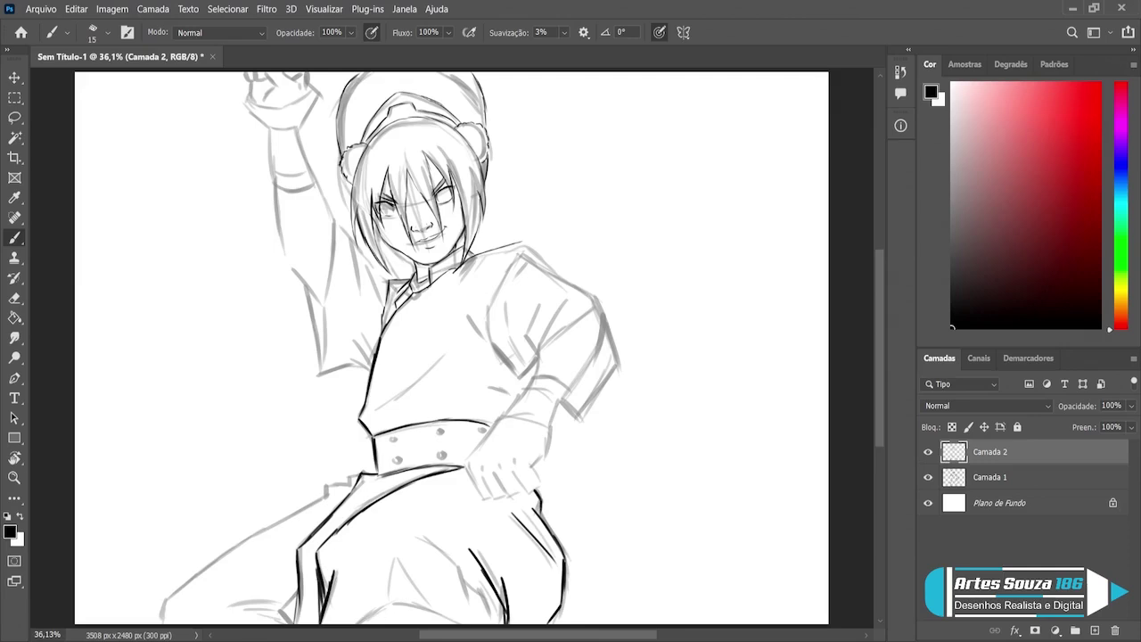
mouse_move(381, 605)
mouse_down()
mouse_move(358, 626)
mouse_move(438, 598)
mouse_move(452, 622)
mouse_up()
drag(406, 521, 480, 547)
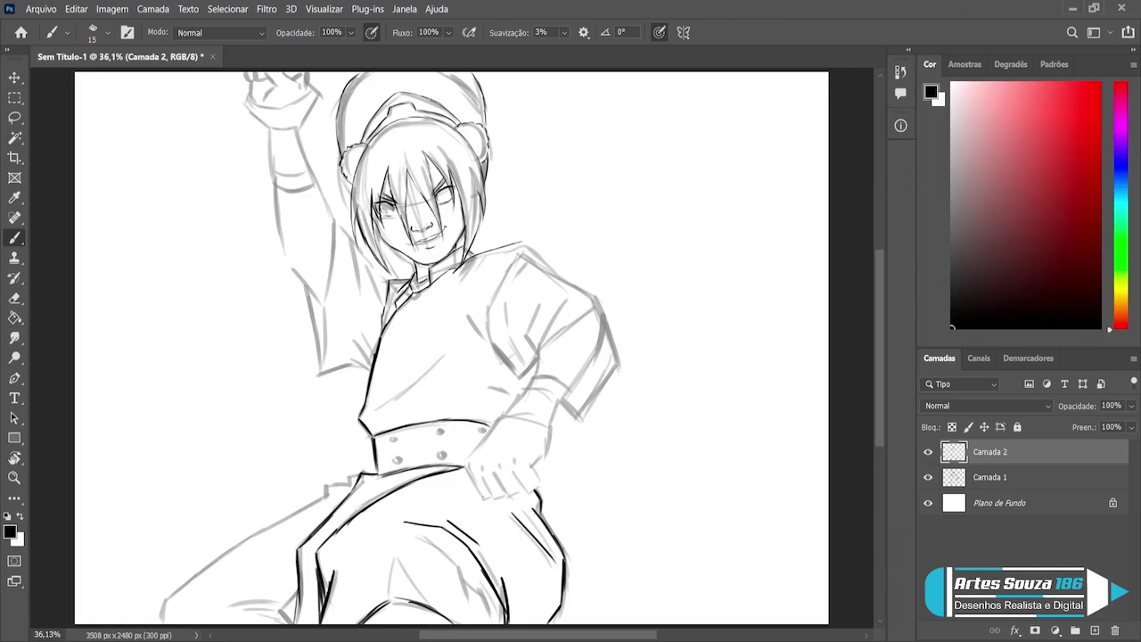
Step: Ink the trouser top, the lower-left leg edge and the first belt button
drag(456, 471, 471, 483)
mouse_move(342, 482)
mouse_down()
mouse_move(364, 474)
mouse_move(196, 578)
mouse_up()
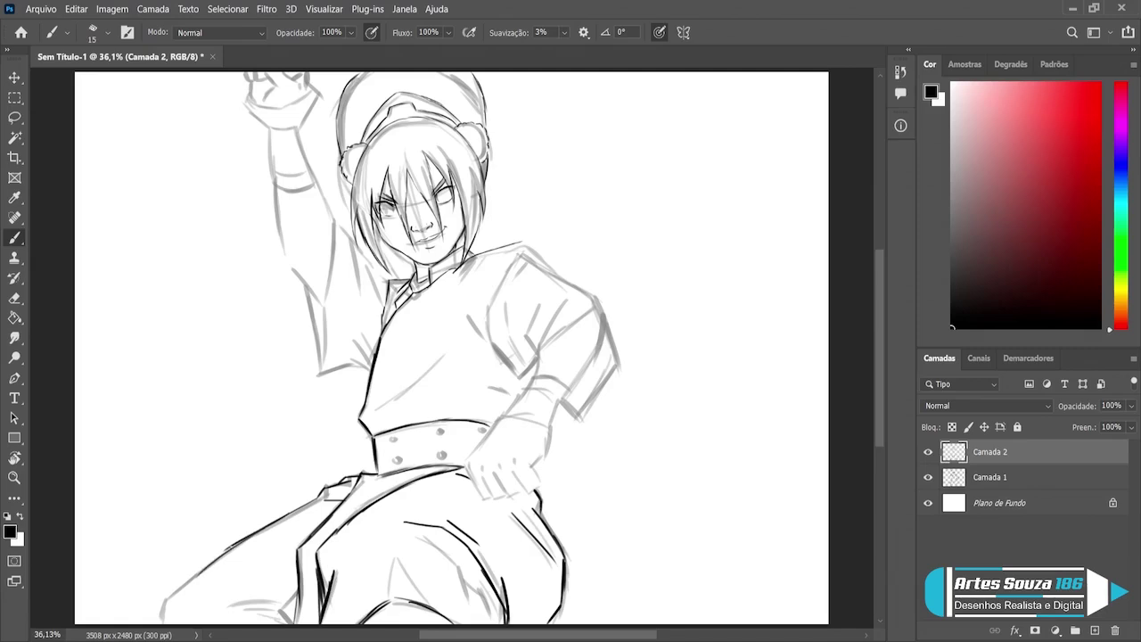
mouse_move(239, 540)
mouse_down()
mouse_move(164, 603)
mouse_move(160, 624)
mouse_up()
drag(296, 598, 227, 616)
mouse_move(299, 603)
mouse_down()
mouse_move(254, 621)
mouse_move(289, 622)
mouse_up()
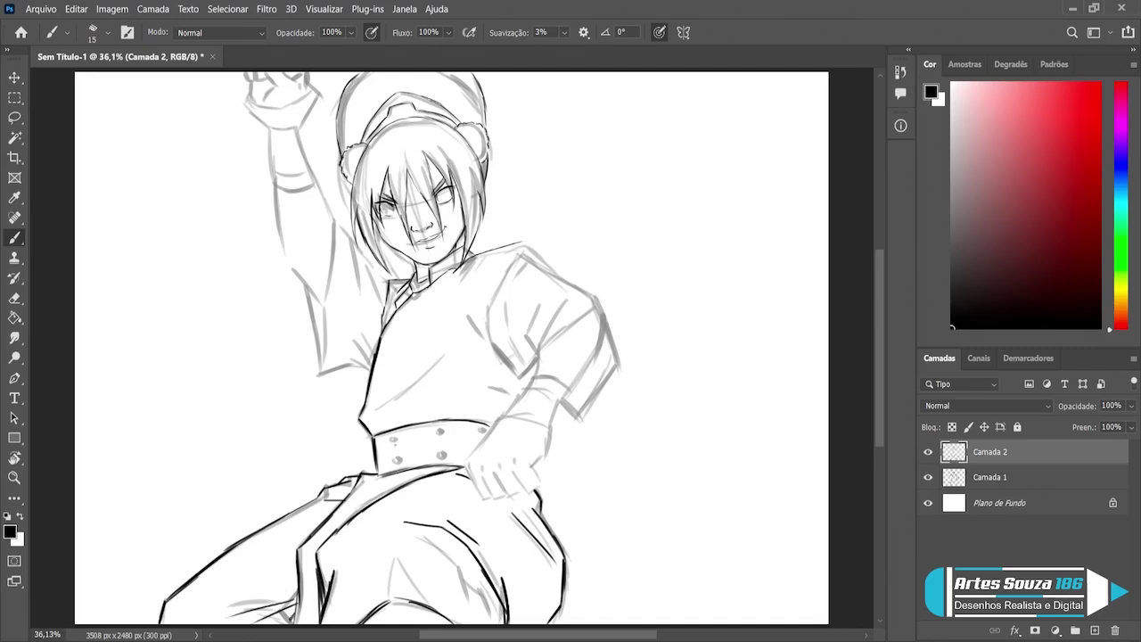
mouse_move(391, 436)
mouse_down()
mouse_move(393, 465)
mouse_move(443, 430)
mouse_up()
Step: Darken the lower-right belt rivet and trace the left sleeve's edges below the raised arm
drag(439, 451, 484, 433)
mouse_move(330, 212)
mouse_down()
mouse_move(340, 206)
mouse_move(354, 257)
mouse_move(366, 249)
mouse_move(376, 280)
mouse_move(388, 280)
mouse_up()
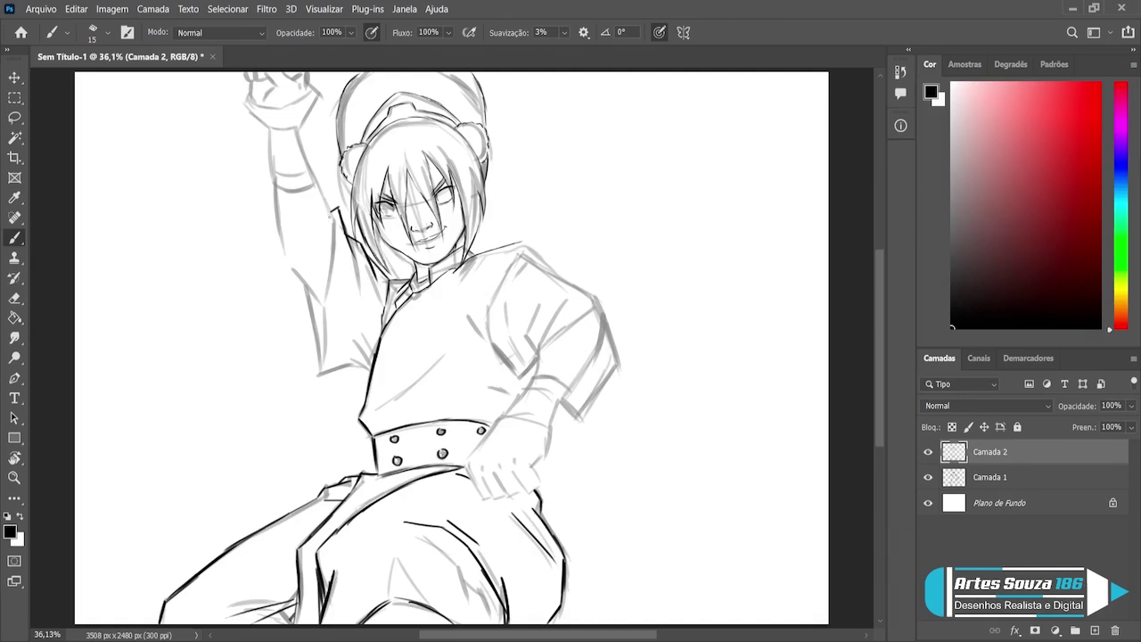
mouse_move(331, 210)
mouse_down()
mouse_move(336, 285)
mouse_move(318, 378)
mouse_up()
mouse_move(307, 287)
mouse_down()
mouse_move(319, 383)
mouse_move(342, 368)
mouse_up()
Step: Ink the sleeve's bottom outline, short strokes by the hair and collar, and the shirt's diagonal fold
mouse_move(336, 373)
mouse_down()
mouse_move(373, 365)
mouse_move(372, 351)
mouse_up()
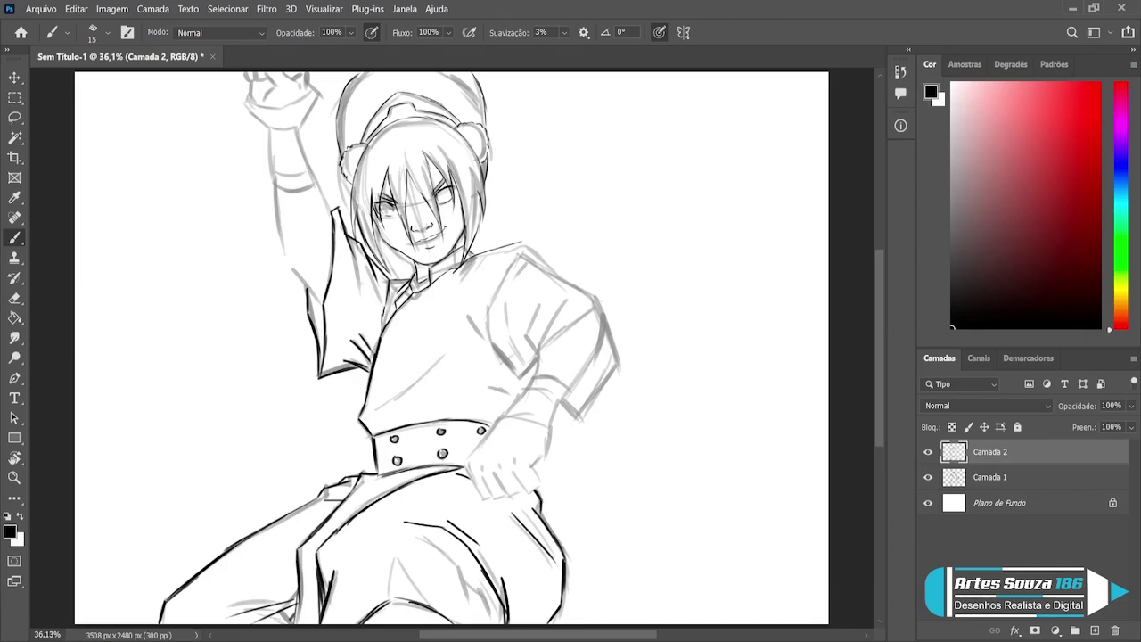
drag(356, 265, 361, 292)
drag(366, 265, 383, 303)
drag(371, 416, 437, 367)
Step: Trace the right shoulder line and the right sleeve's top and lower edges in black ink
mouse_move(519, 244)
mouse_down()
mouse_move(533, 239)
mouse_move(483, 318)
mouse_move(493, 351)
mouse_move(518, 375)
mouse_move(538, 354)
mouse_up()
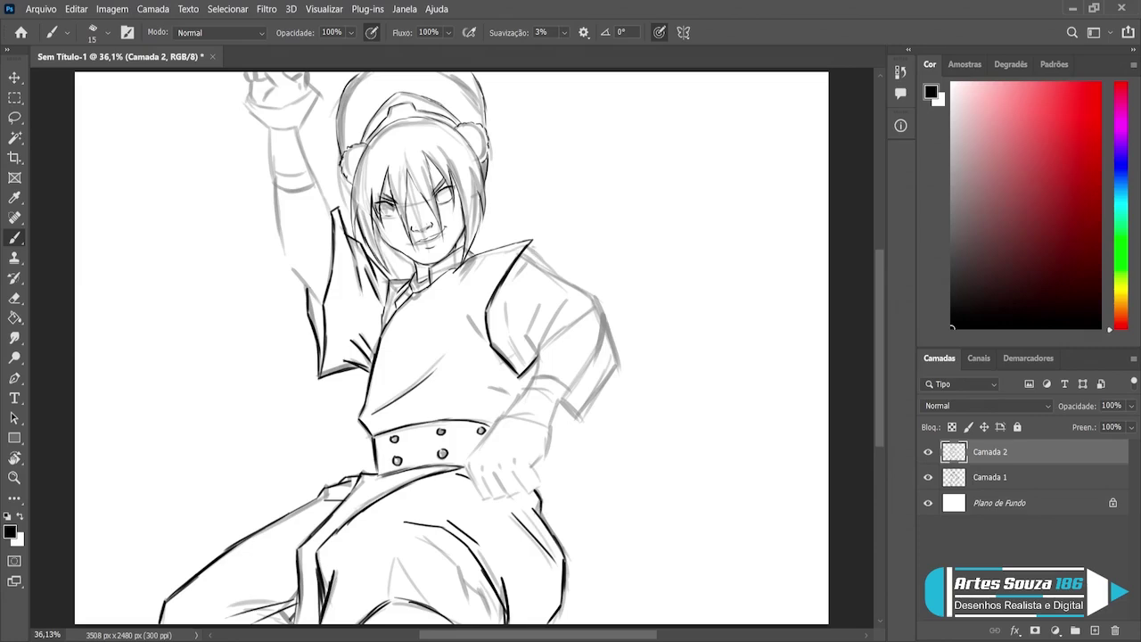
drag(532, 240, 546, 271)
drag(535, 258, 598, 302)
drag(602, 307, 536, 355)
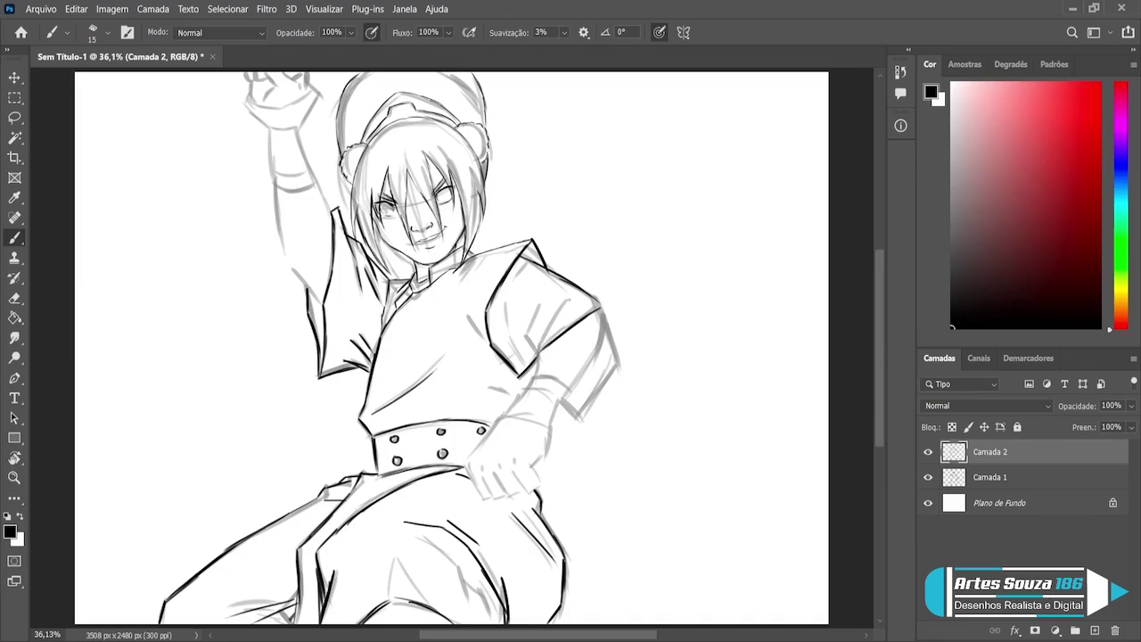
Step: Ink the sleeve's inner fold, shoulder-to-sleeve edge, lower area and darkened right outer edge
mouse_move(578, 294)
mouse_down()
mouse_move(525, 339)
mouse_move(526, 356)
mouse_move(505, 361)
mouse_up()
mouse_move(528, 265)
mouse_down()
mouse_move(492, 294)
mouse_move(523, 292)
mouse_up()
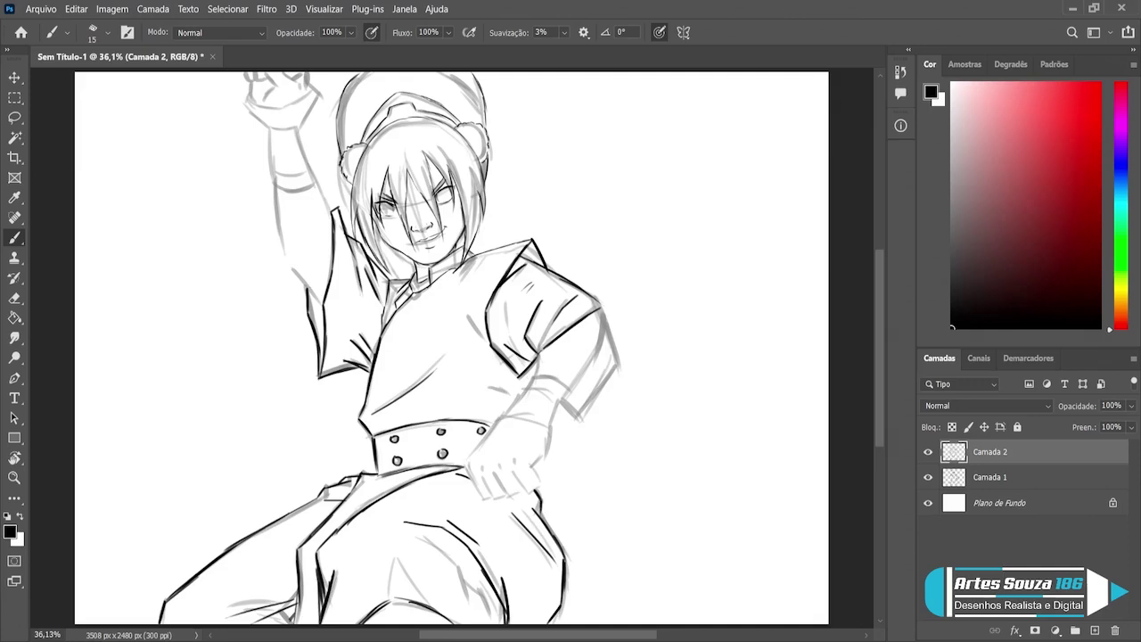
drag(542, 349, 531, 380)
mouse_move(604, 314)
mouse_down()
mouse_move(606, 342)
mouse_move(569, 390)
mouse_up()
drag(604, 307, 619, 371)
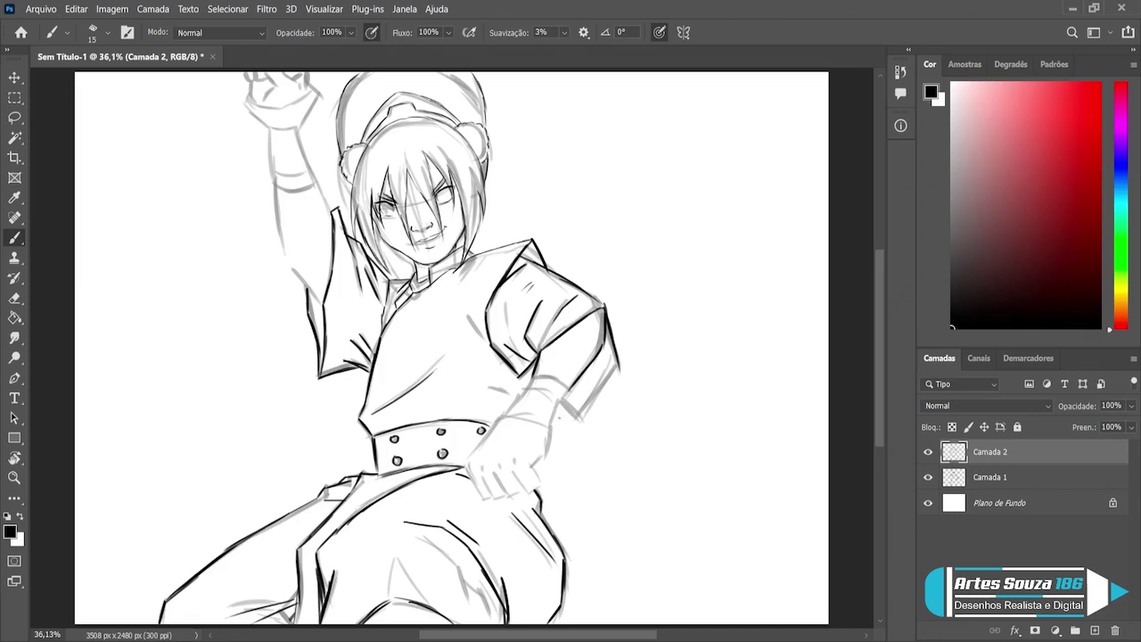
Step: Redo the too-dark lower sleeve edge more lightly, then ink the sleeve hem and forearm cuff edge
drag(556, 407, 575, 426)
key(ctrl+z)
drag(556, 408, 586, 431)
drag(618, 373, 586, 431)
drag(572, 387, 551, 428)
drag(533, 376, 501, 419)
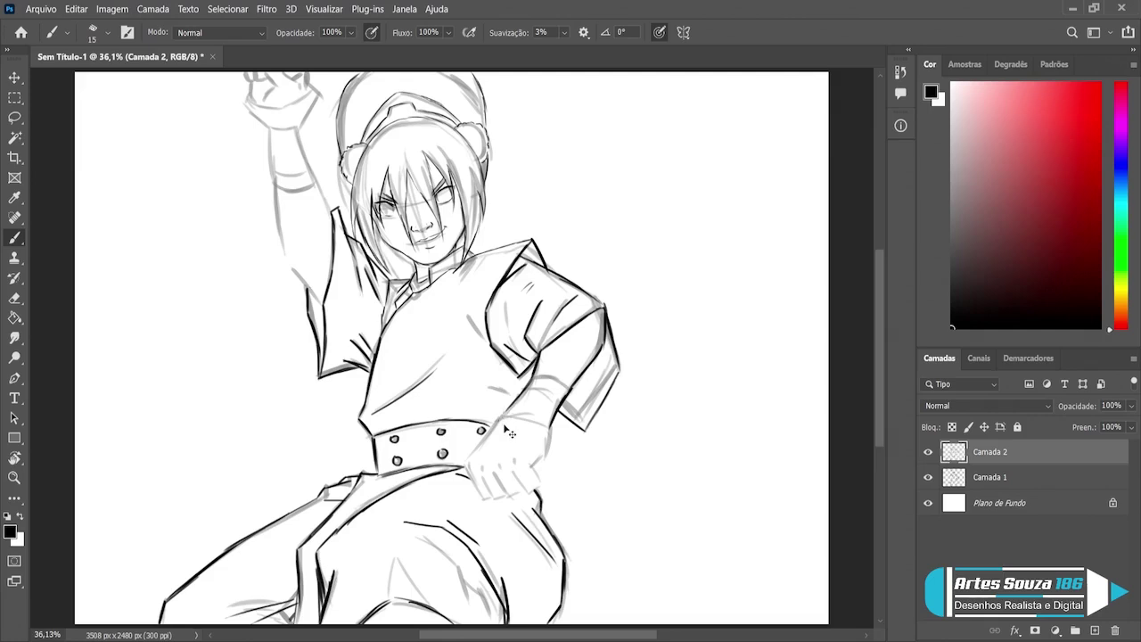
Step: Undo the latest cuff strokes and re-ink the wrist cuff's lower edge, right end and crossing line
key(ctrl+z)
key(ctrl+z)
key(ctrl+z)
mouse_move(501, 419)
mouse_down()
mouse_move(528, 414)
mouse_move(562, 439)
mouse_up()
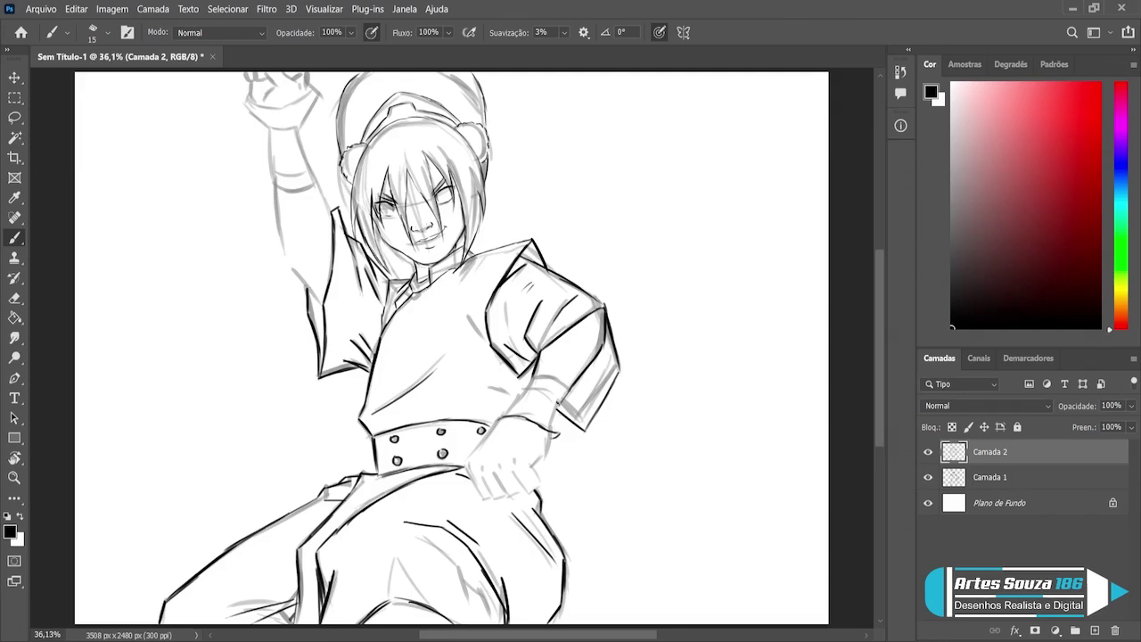
drag(552, 404, 560, 430)
drag(533, 375, 496, 419)
mouse_move(524, 386)
mouse_down()
mouse_move(562, 401)
mouse_move(543, 392)
mouse_move(560, 401)
mouse_move(549, 377)
mouse_move(564, 381)
mouse_move(570, 390)
mouse_move(557, 402)
mouse_up()
Step: Ink the fist's left and right edges, its lower fingers and small finger details
mouse_move(546, 431)
mouse_down()
mouse_move(530, 469)
mouse_move(533, 460)
mouse_up()
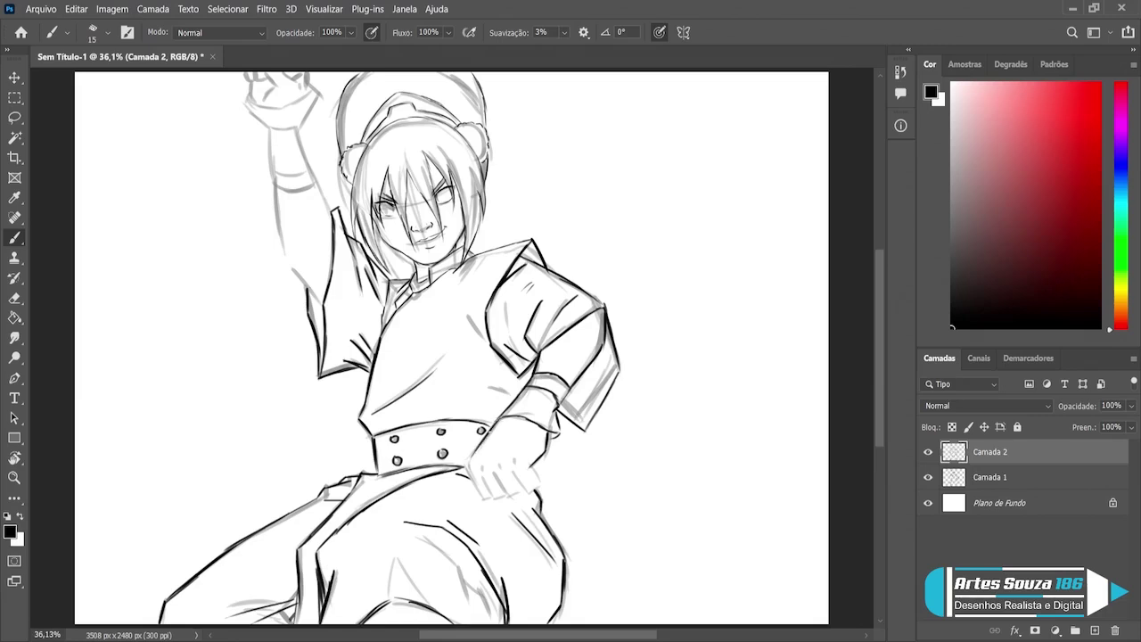
mouse_move(467, 457)
mouse_down()
mouse_move(485, 501)
mouse_move(508, 495)
mouse_move(503, 486)
mouse_move(509, 495)
mouse_up()
mouse_move(496, 475)
mouse_down()
mouse_move(516, 498)
mouse_move(530, 486)
mouse_up()
drag(540, 464, 529, 491)
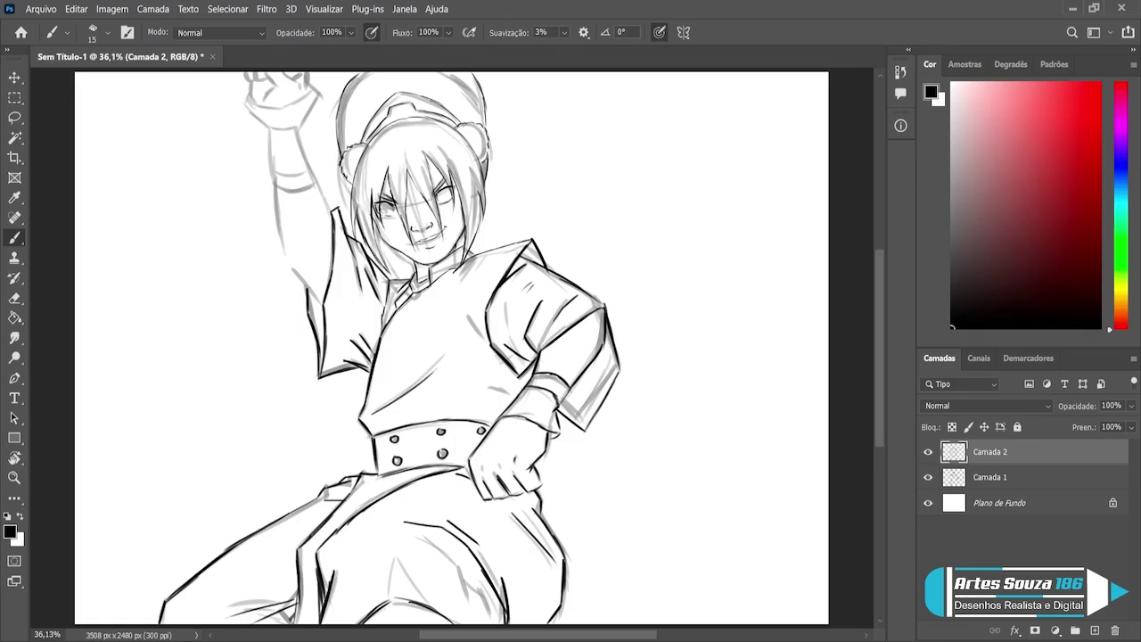
drag(500, 459, 496, 469)
drag(500, 462, 493, 470)
Step: Ink the raised arm's wrist band and both edges of the forearm
mouse_move(270, 132)
mouse_down()
mouse_move(295, 131)
mouse_move(270, 157)
mouse_move(275, 189)
mouse_up()
mouse_move(290, 132)
mouse_down()
mouse_move(303, 129)
mouse_move(318, 180)
mouse_move(289, 177)
mouse_move(313, 167)
mouse_up()
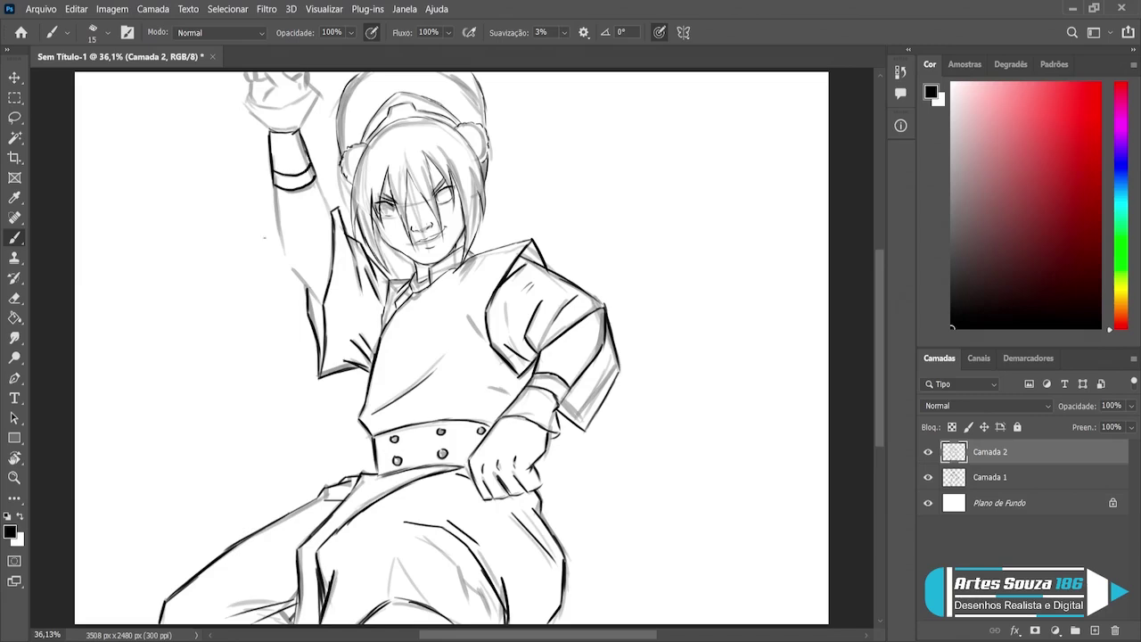
mouse_move(273, 184)
mouse_down()
mouse_move(281, 253)
mouse_move(328, 309)
mouse_up()
drag(314, 174, 335, 223)
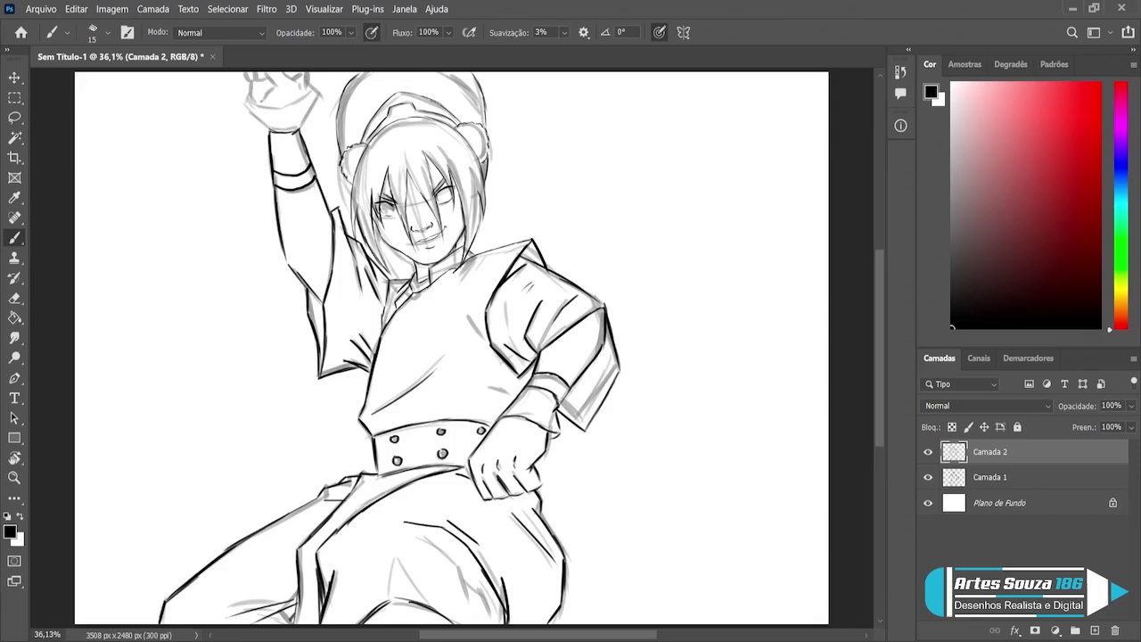
Step: Outline the raised hand's palm, top and left edge in black ink
drag(243, 98, 290, 107)
mouse_move(243, 99)
mouse_down()
mouse_move(298, 108)
mouse_move(319, 86)
mouse_move(302, 124)
mouse_move(322, 78)
mouse_up()
mouse_move(241, 98)
mouse_down()
mouse_move(251, 90)
mouse_move(271, 131)
mouse_up()
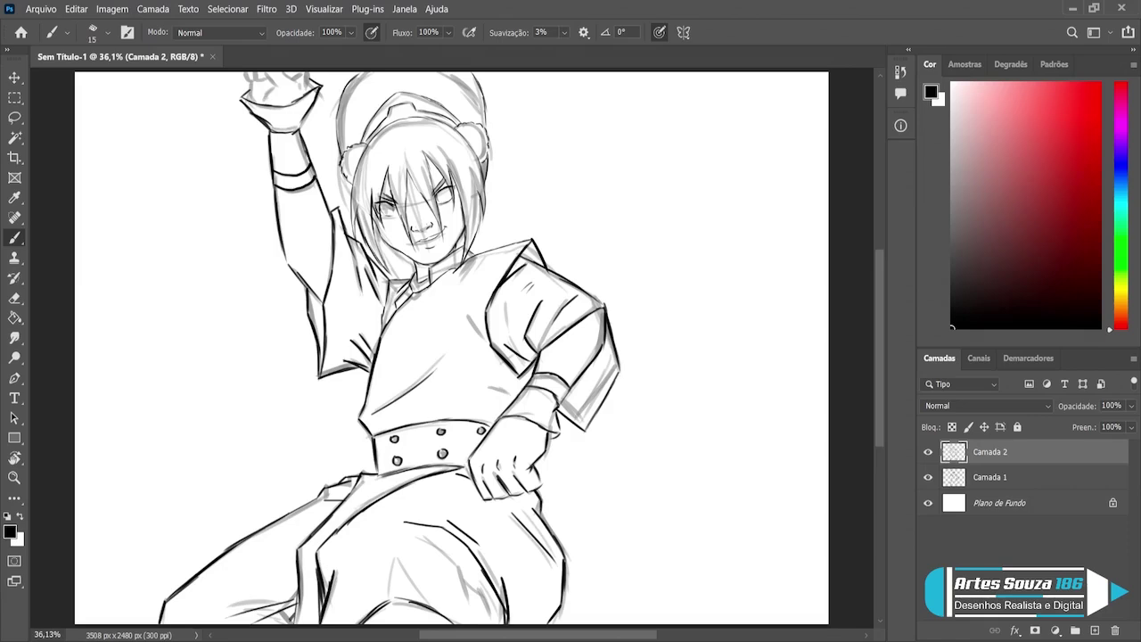
Step: Ink the raised hand's fingers and right edge, plus a hair strand between the eyes
mouse_move(271, 91)
mouse_down()
mouse_move(273, 72)
mouse_move(298, 71)
mouse_up()
drag(309, 90, 311, 76)
drag(244, 80, 253, 70)
drag(420, 176, 410, 197)
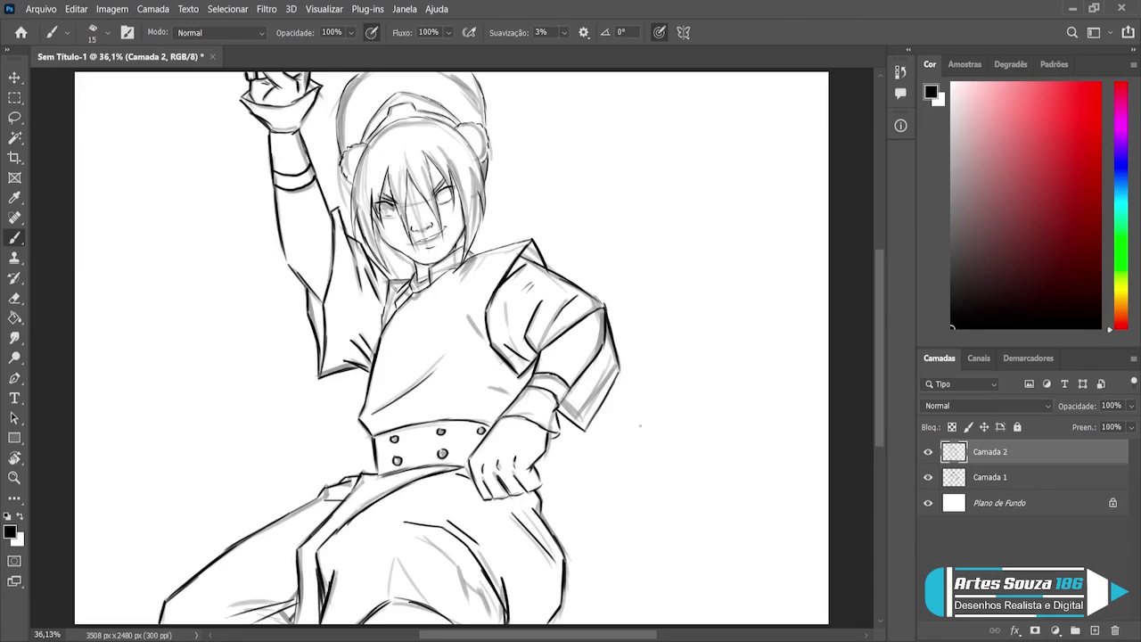
Step: Try strokes beside and below the fist, then undo them as stray marks
drag(660, 413, 639, 434)
click(629, 441)
drag(644, 456, 660, 487)
key(ctrl+z)
key(ctrl+z)
key(ctrl+z)
key(ctrl+z)
key(ctrl+z)
Step: Ink the short belly line, torso lines on the shirt and a hair strand on the right
drag(483, 386, 514, 397)
mouse_move(469, 298)
mouse_down()
mouse_move(467, 328)
mouse_move(483, 346)
mouse_up()
drag(453, 285, 434, 308)
drag(480, 200, 477, 229)
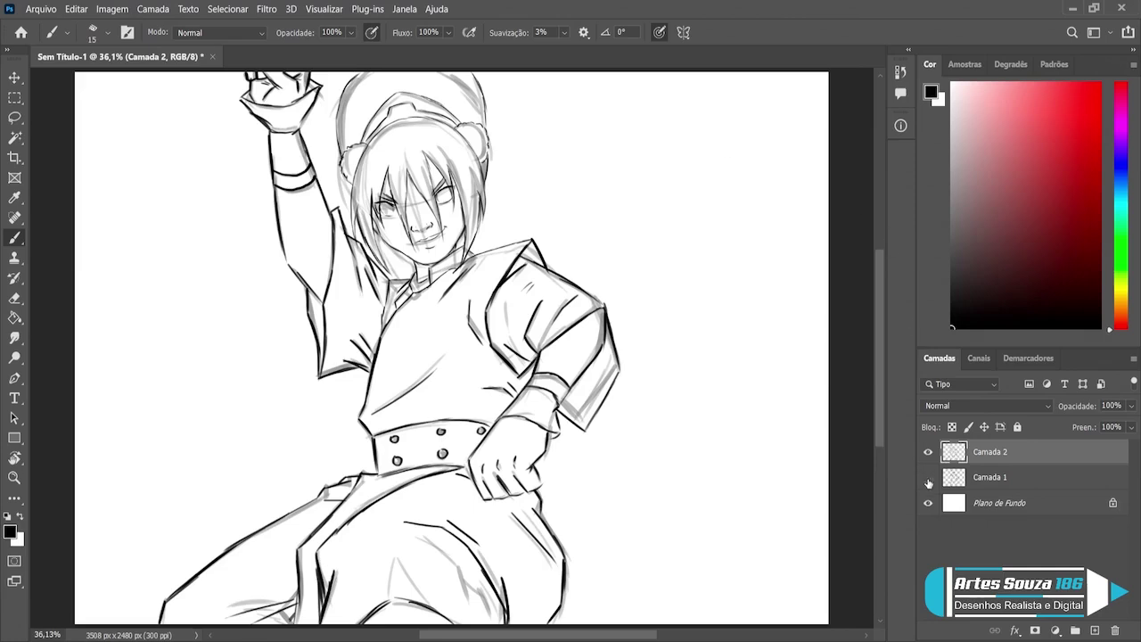
Step: Hide the grey sketch layer Camada 1 and add a new empty Camada 3 above it
click(928, 477)
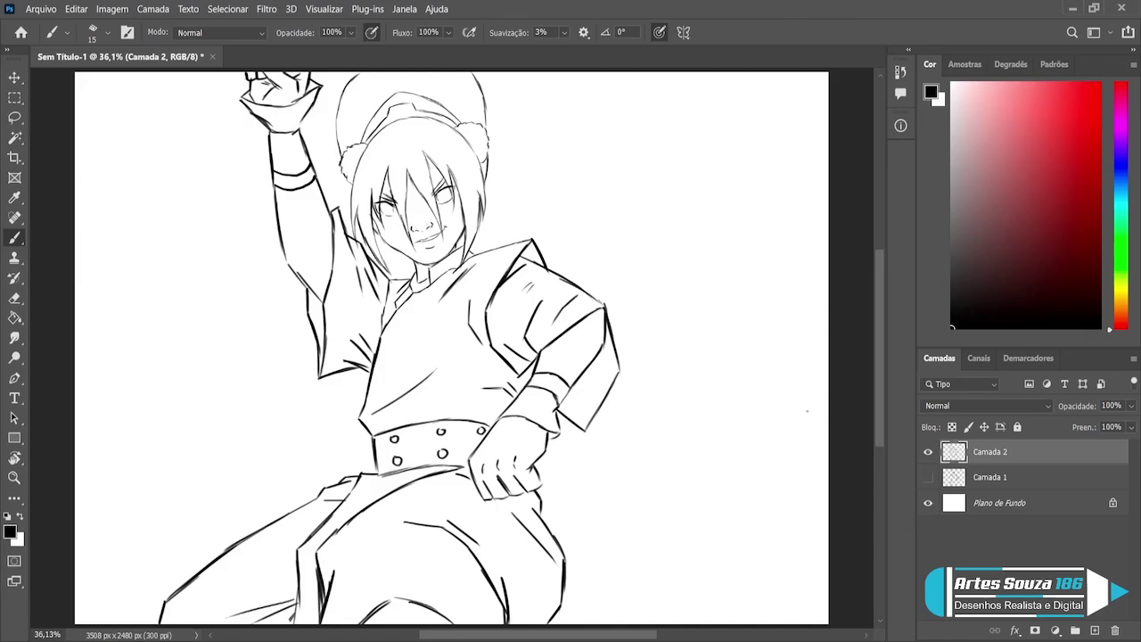
click(976, 479)
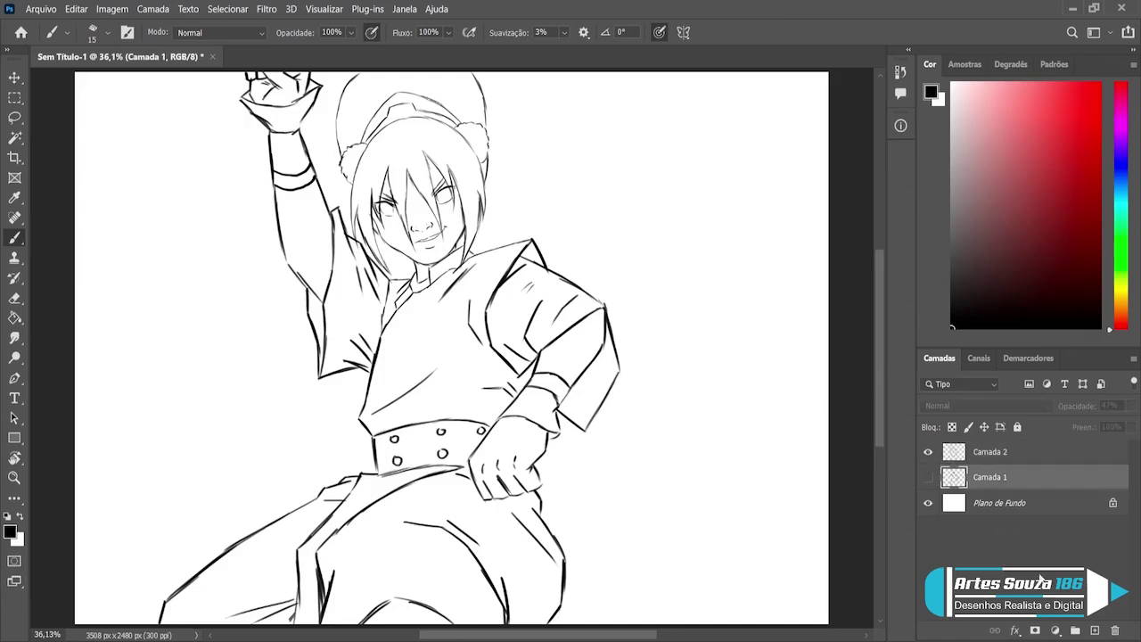
click(1092, 630)
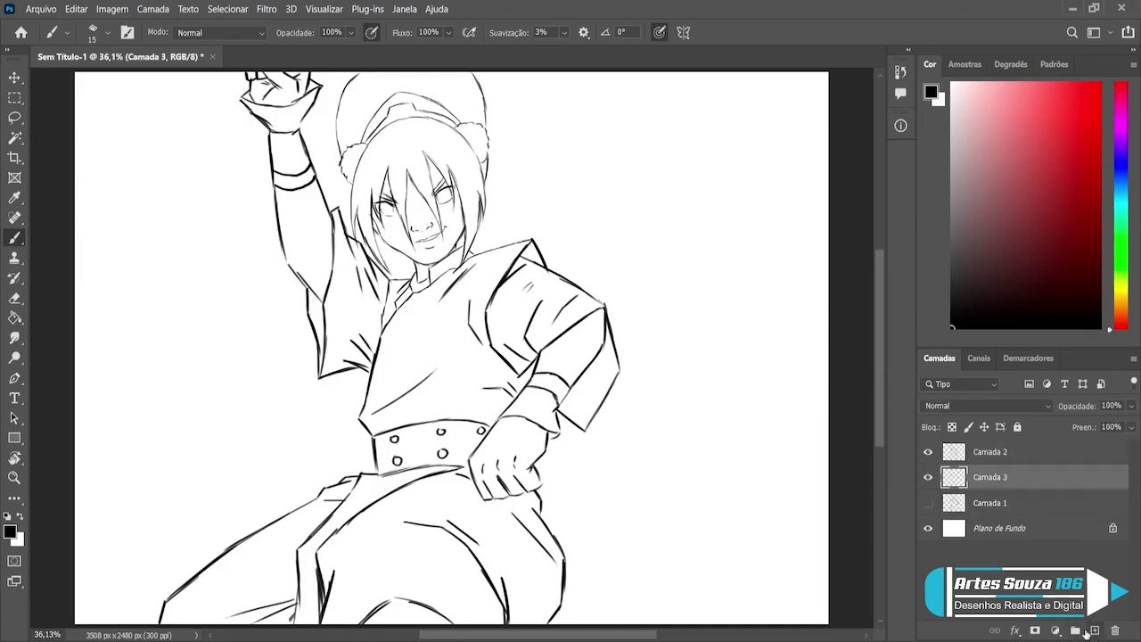
Step: Sample a light grey from the canvas, enlarge the brush to 125, and paint grey across the chest
click(14, 118)
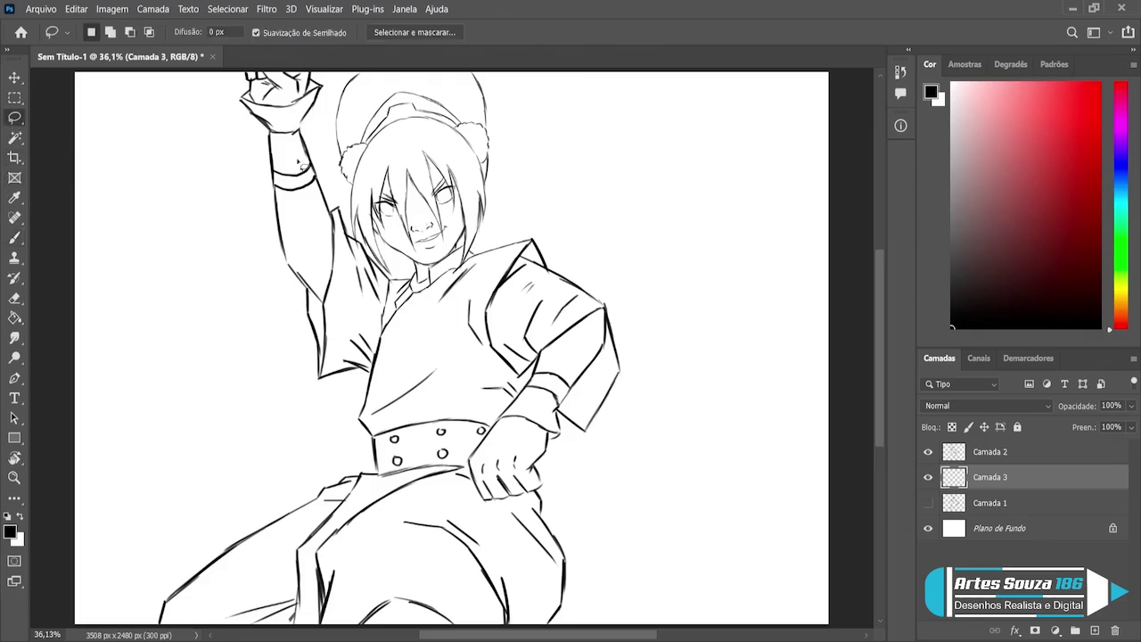
click(15, 239)
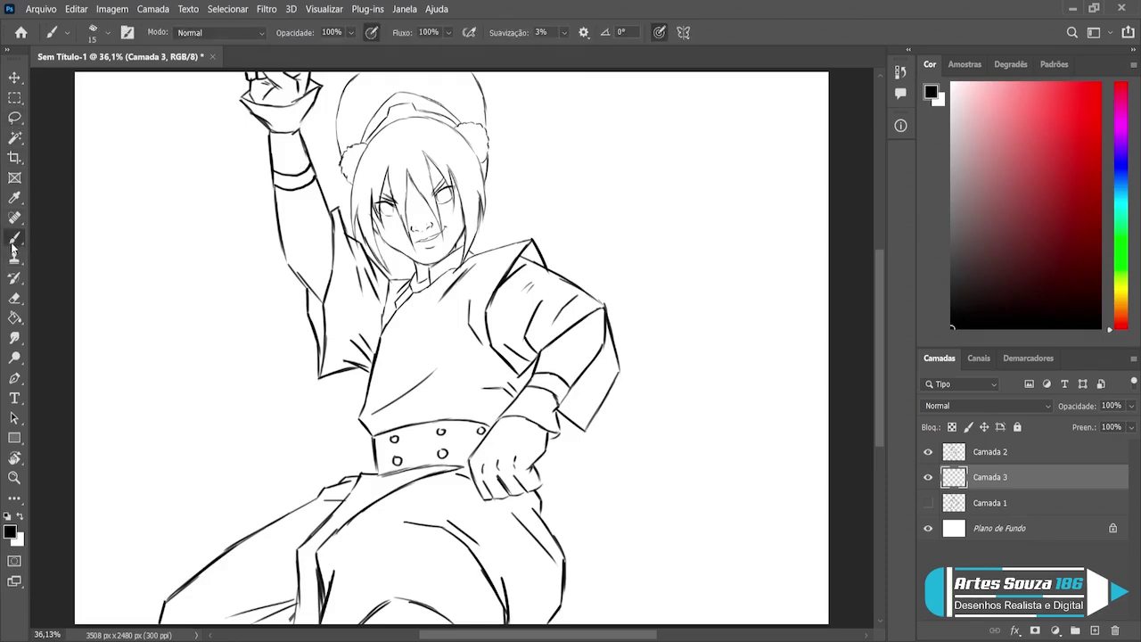
key(bracketright)
key(bracketright)
key(bracketright)
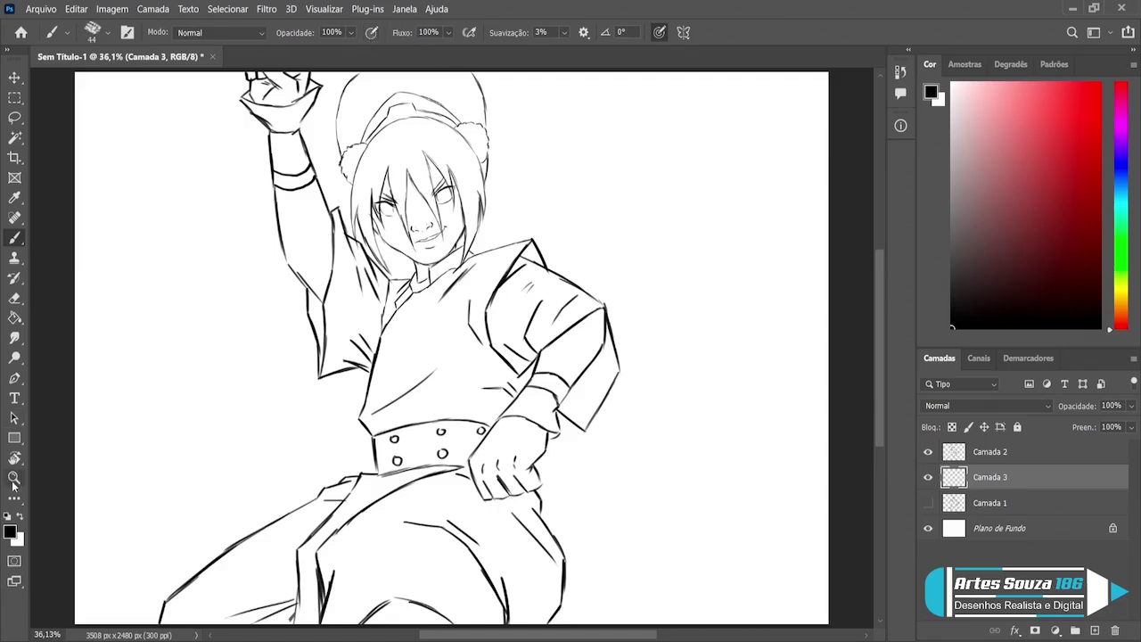
key(i)
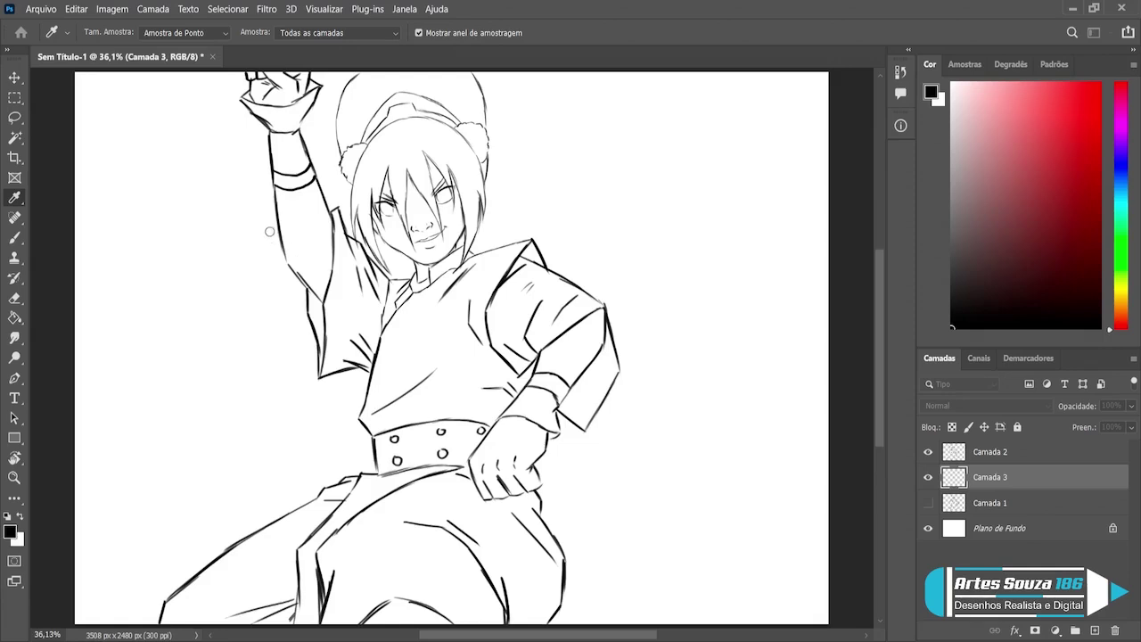
click(370, 162)
key(b)
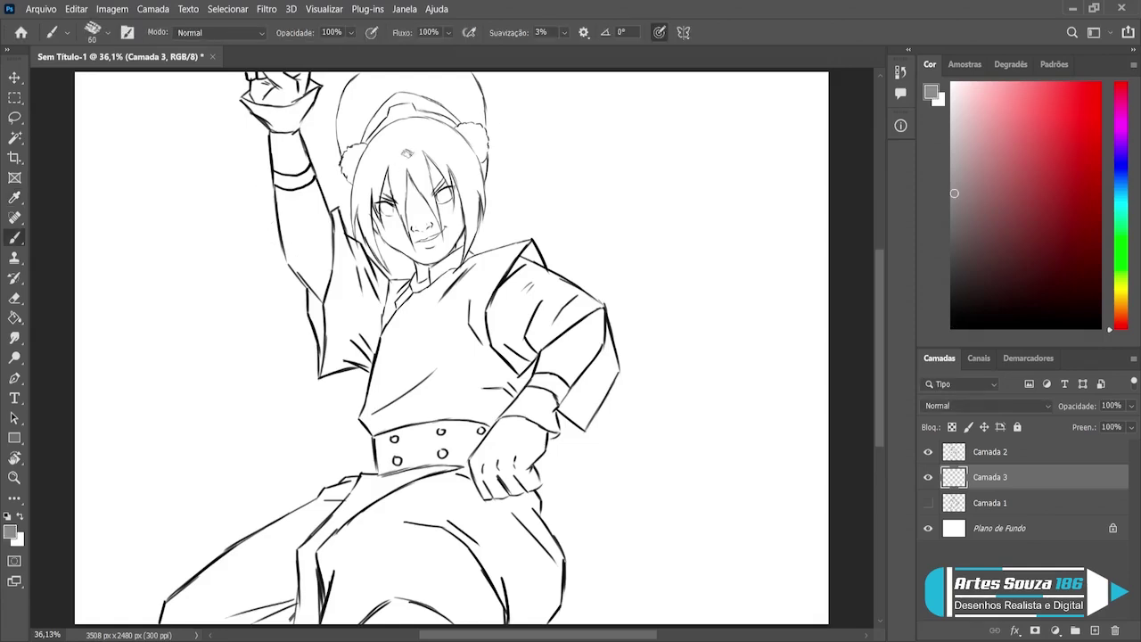
key(bracketright)
key(bracketright)
key(bracketright)
key(bracketleft)
key(bracketleft)
mouse_move(515, 264)
mouse_down()
mouse_move(464, 343)
mouse_move(513, 263)
mouse_move(463, 265)
mouse_move(450, 284)
mouse_move(424, 258)
mouse_move(428, 294)
mouse_move(433, 280)
mouse_move(415, 283)
mouse_move(432, 276)
mouse_move(389, 290)
mouse_move(385, 322)
mouse_move(385, 310)
mouse_move(435, 321)
mouse_move(459, 343)
mouse_move(513, 330)
mouse_move(527, 398)
mouse_move(488, 446)
mouse_move(512, 415)
mouse_move(539, 428)
mouse_move(515, 464)
mouse_move(536, 450)
mouse_move(518, 460)
mouse_move(527, 481)
mouse_move(488, 493)
mouse_move(531, 489)
mouse_move(524, 535)
mouse_move(546, 550)
mouse_move(524, 519)
mouse_move(552, 555)
mouse_move(549, 609)
mouse_up()
Step: Extend the grey base fill down and across the legs, covering the lower-left leg's white patch
mouse_move(554, 566)
mouse_down()
mouse_move(543, 613)
mouse_move(539, 557)
mouse_move(524, 615)
mouse_up()
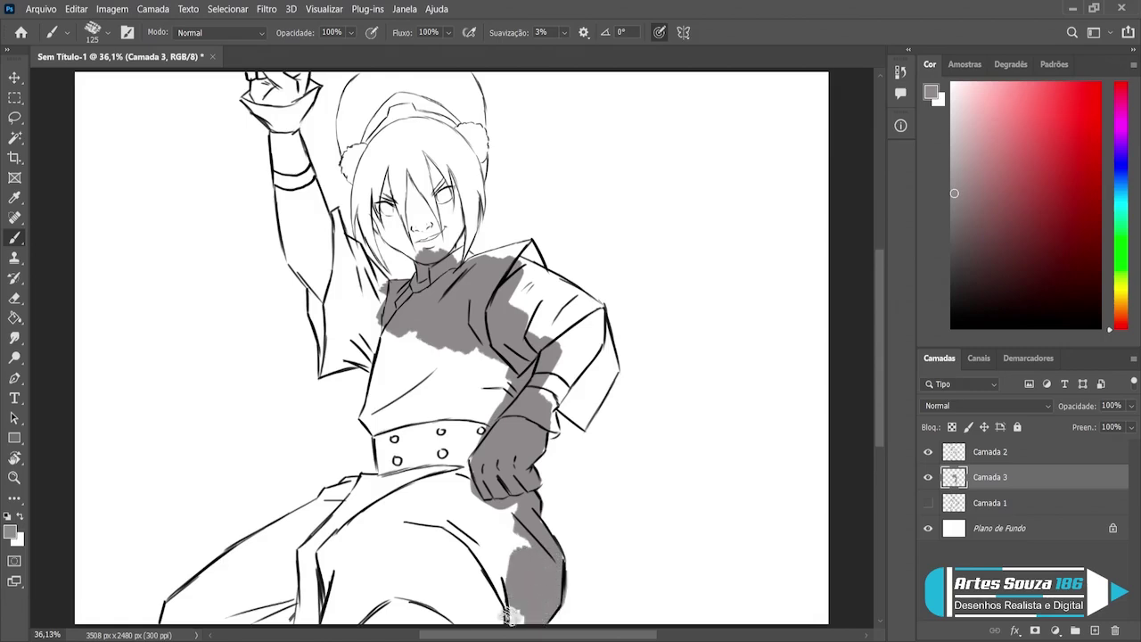
drag(515, 548, 510, 624)
key(bracketright)
key(bracketright)
key(bracketright)
mouse_move(521, 571)
mouse_down()
mouse_move(509, 594)
mouse_move(517, 509)
mouse_move(463, 611)
mouse_move(458, 504)
mouse_move(442, 562)
mouse_move(410, 457)
mouse_move(416, 527)
mouse_move(446, 446)
mouse_move(392, 521)
mouse_move(419, 441)
mouse_move(405, 492)
mouse_move(407, 612)
mouse_move(458, 612)
mouse_move(434, 611)
mouse_move(414, 544)
mouse_move(348, 607)
mouse_move(370, 530)
mouse_move(312, 579)
mouse_move(356, 486)
mouse_move(374, 476)
mouse_move(312, 526)
mouse_move(329, 599)
mouse_move(267, 615)
mouse_move(209, 610)
mouse_move(199, 596)
mouse_move(178, 615)
mouse_move(169, 606)
mouse_move(189, 628)
mouse_move(248, 560)
mouse_move(227, 588)
mouse_move(240, 584)
mouse_move(227, 579)
mouse_move(253, 560)
mouse_move(242, 548)
mouse_move(312, 501)
mouse_up()
key(bracketright)
key(bracketleft)
key(bracketleft)
key(bracketleft)
key(bracketleft)
key(bracketleft)
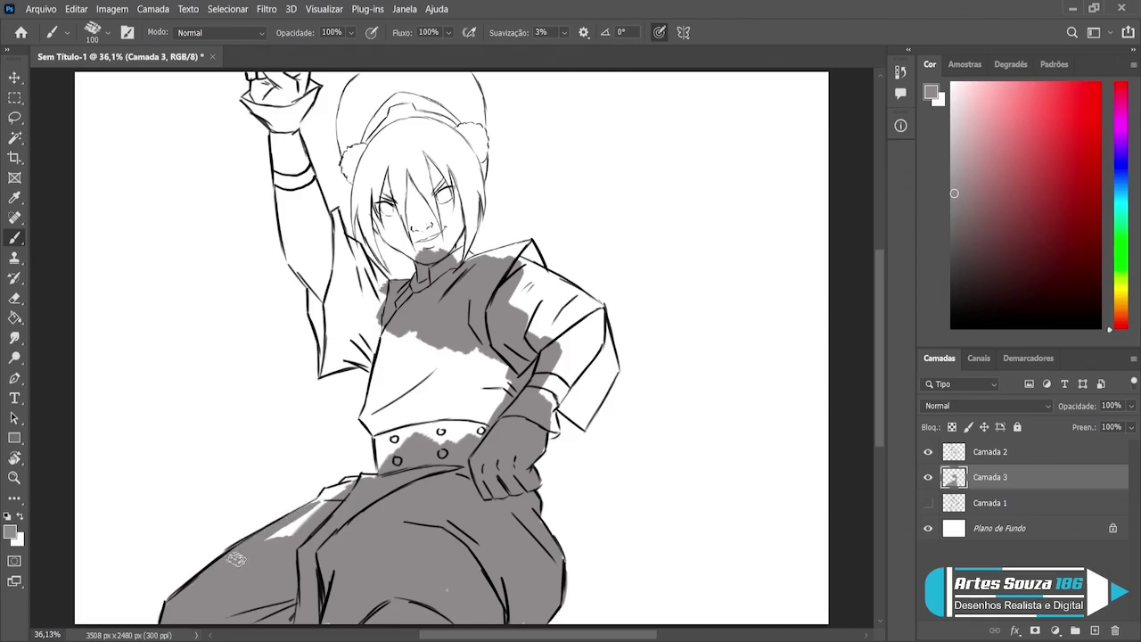
mouse_move(267, 535)
mouse_down()
mouse_move(361, 478)
mouse_move(384, 476)
mouse_move(383, 412)
mouse_up()
Step: Fill the belt area, remaining chest patches and the sleeve under the raised arm with grey
mouse_move(381, 466)
mouse_down()
mouse_move(381, 419)
mouse_move(384, 468)
mouse_up()
mouse_move(419, 428)
mouse_down()
mouse_move(401, 402)
mouse_move(403, 445)
mouse_up()
mouse_move(446, 389)
mouse_down()
mouse_move(433, 441)
mouse_move(501, 361)
mouse_move(468, 375)
mouse_move(437, 428)
mouse_up()
drag(445, 365, 405, 410)
mouse_move(410, 337)
mouse_down()
mouse_move(392, 403)
mouse_move(382, 328)
mouse_move(364, 378)
mouse_move(339, 356)
mouse_move(367, 415)
mouse_up()
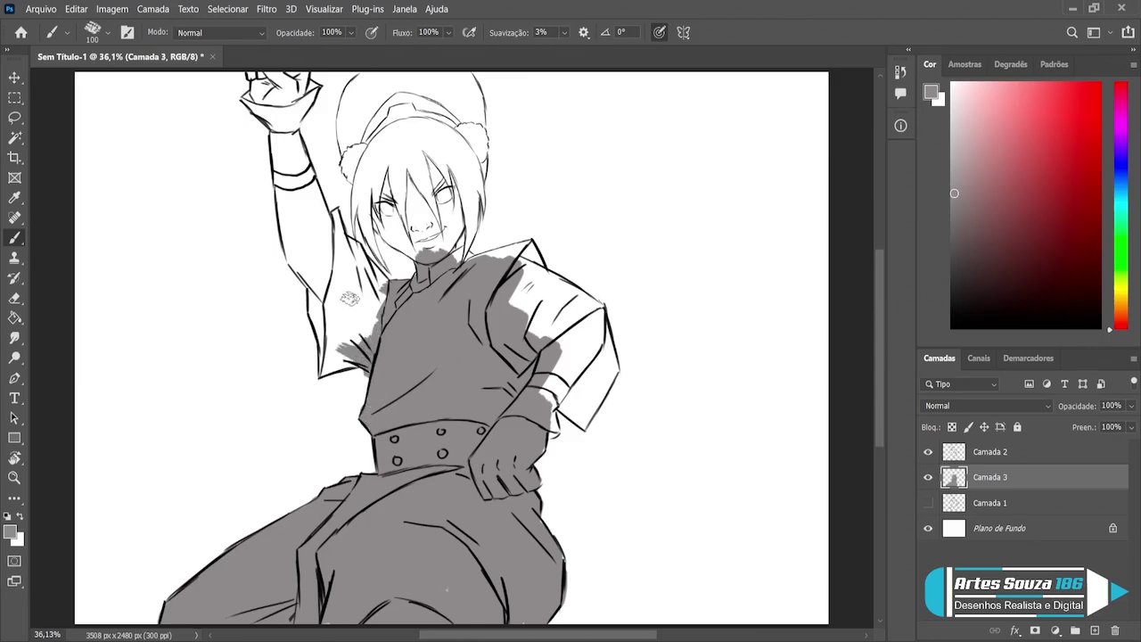
mouse_move(291, 264)
mouse_down()
mouse_move(330, 310)
mouse_move(323, 367)
mouse_move(338, 356)
mouse_move(348, 365)
mouse_up()
mouse_move(322, 364)
mouse_down()
mouse_move(330, 299)
mouse_move(372, 281)
mouse_move(378, 299)
mouse_move(372, 270)
mouse_move(328, 218)
mouse_move(337, 285)
mouse_move(353, 267)
mouse_move(367, 325)
mouse_up()
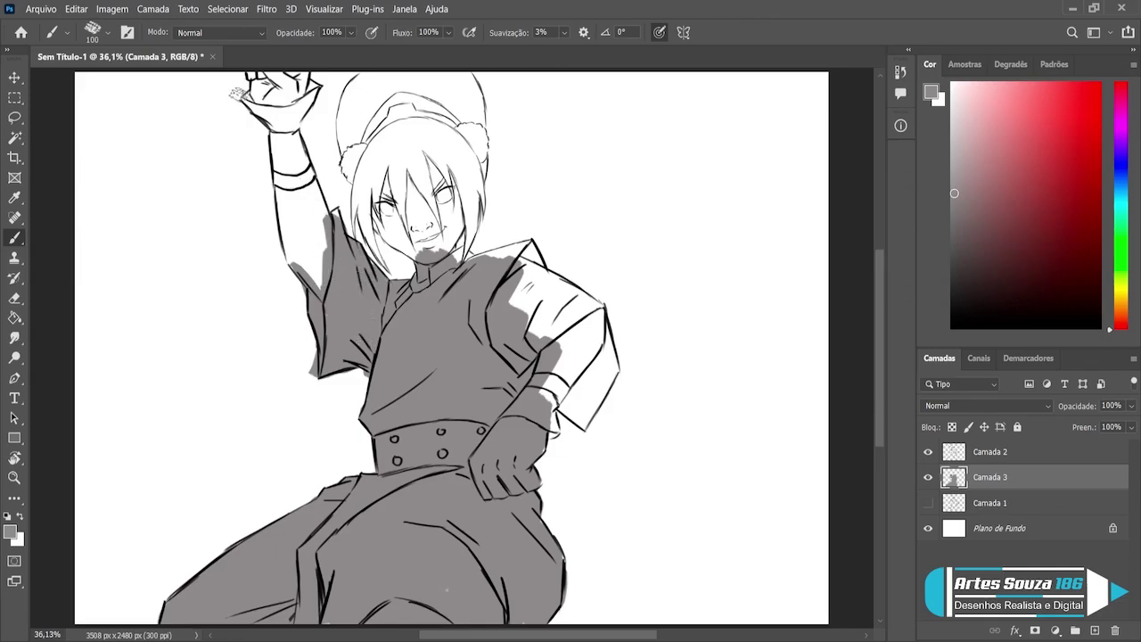
Step: Paint grey over the raised hand, then fill the right shoulder tip and upper arm
mouse_move(283, 120)
mouse_down()
mouse_move(303, 71)
mouse_move(287, 114)
mouse_move(268, 75)
mouse_move(272, 107)
mouse_move(258, 67)
mouse_move(249, 102)
mouse_move(283, 125)
mouse_move(308, 86)
mouse_move(297, 76)
mouse_move(292, 134)
mouse_move(287, 124)
mouse_move(311, 179)
mouse_move(280, 114)
mouse_move(278, 169)
mouse_move(289, 251)
mouse_move(305, 277)
mouse_move(323, 269)
mouse_up()
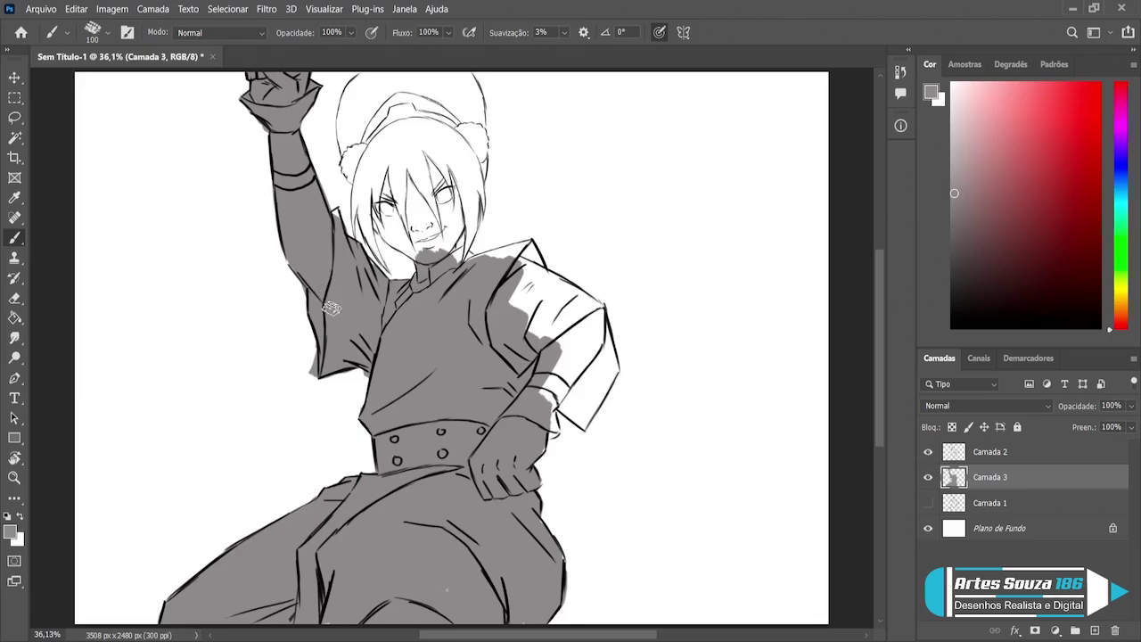
key(bracketleft)
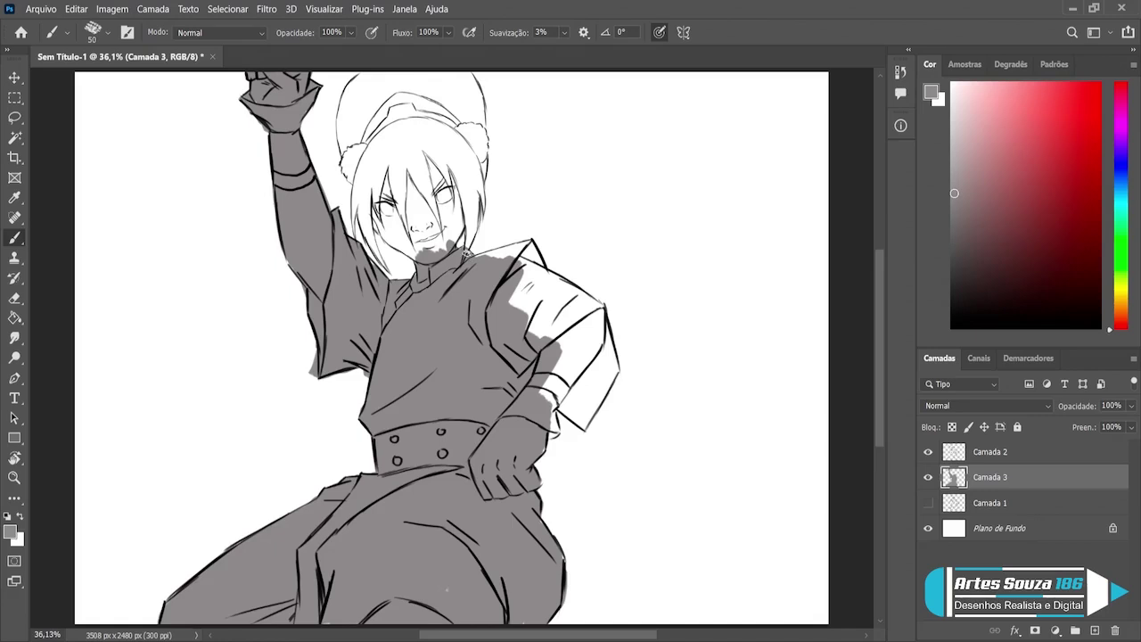
mouse_move(525, 250)
mouse_down()
mouse_move(494, 255)
mouse_move(522, 245)
mouse_up()
mouse_move(531, 252)
mouse_down()
mouse_move(601, 312)
mouse_move(597, 364)
mouse_up()
key(bracketright)
key(bracketright)
drag(575, 307, 593, 321)
mouse_move(539, 281)
mouse_down()
mouse_move(589, 334)
mouse_move(526, 267)
mouse_move(561, 307)
mouse_up()
mouse_move(525, 263)
mouse_down()
mouse_move(577, 314)
mouse_move(597, 307)
mouse_up()
Step: Cover the white shoulder patch, sleeve edge and wrist cuff with grey, closing the cuff-sleeve gap
key(bracketright)
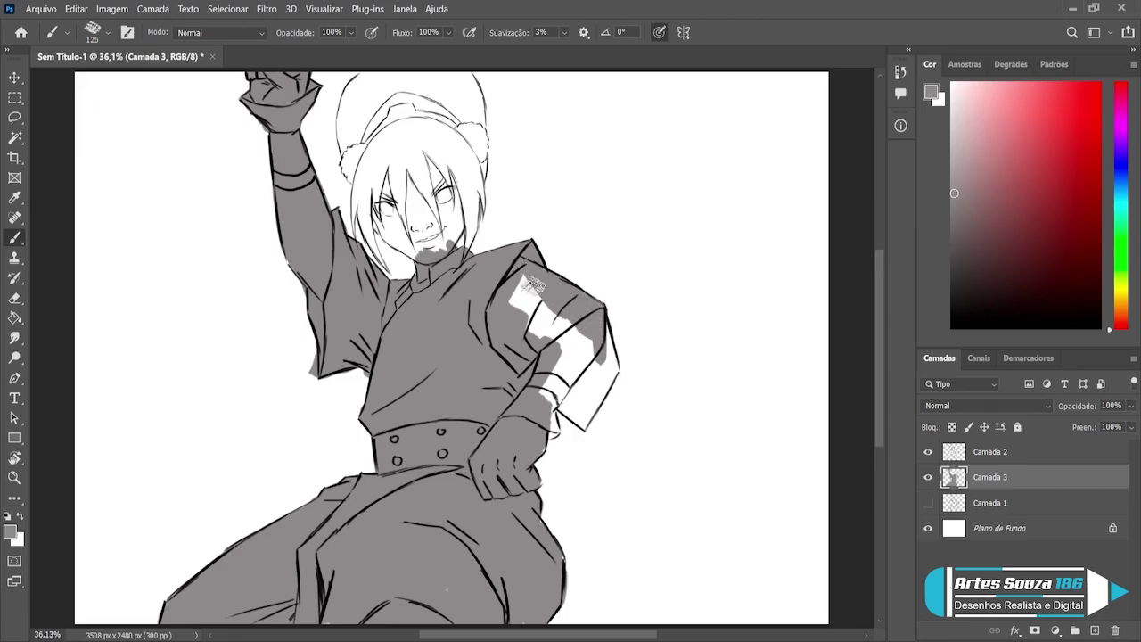
mouse_move(533, 284)
mouse_down()
mouse_move(575, 334)
mouse_move(579, 361)
mouse_move(562, 383)
mouse_move(550, 345)
mouse_up()
key(bracketright)
key(bracketright)
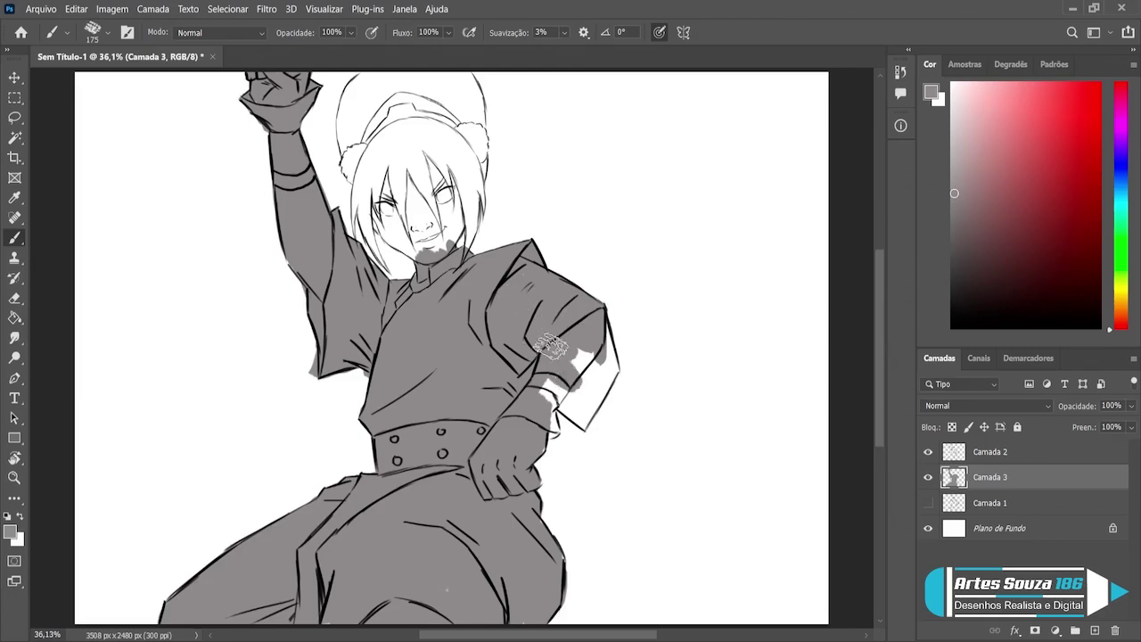
key(bracketleft)
key(bracketleft)
mouse_move(541, 405)
mouse_down()
mouse_move(588, 352)
mouse_move(604, 392)
mouse_up()
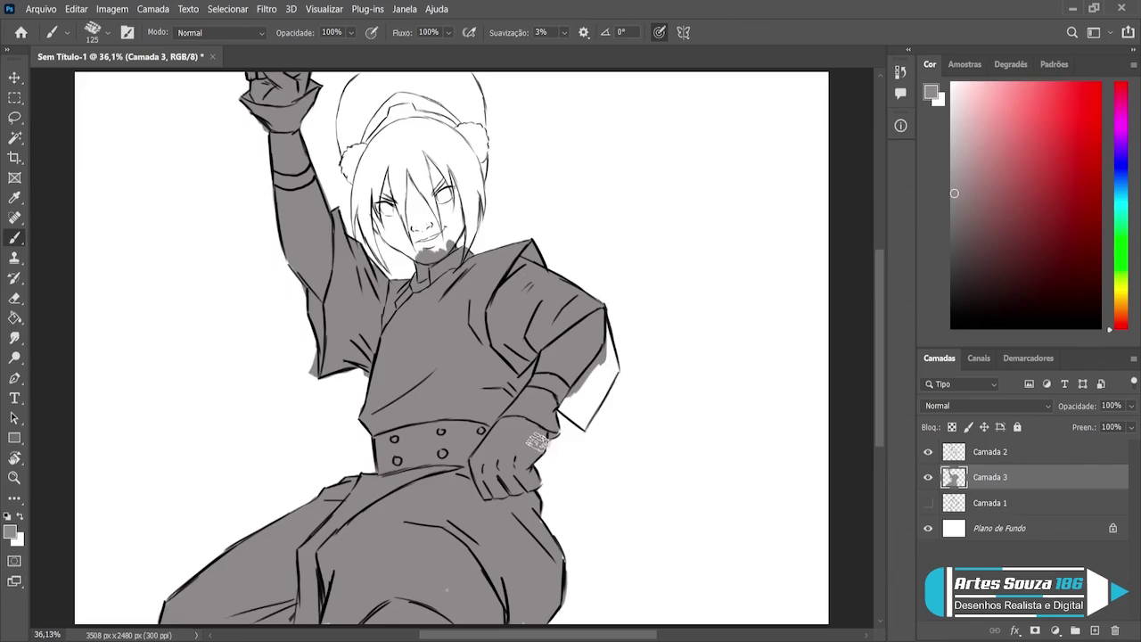
key(bracketleft)
drag(584, 410, 562, 397)
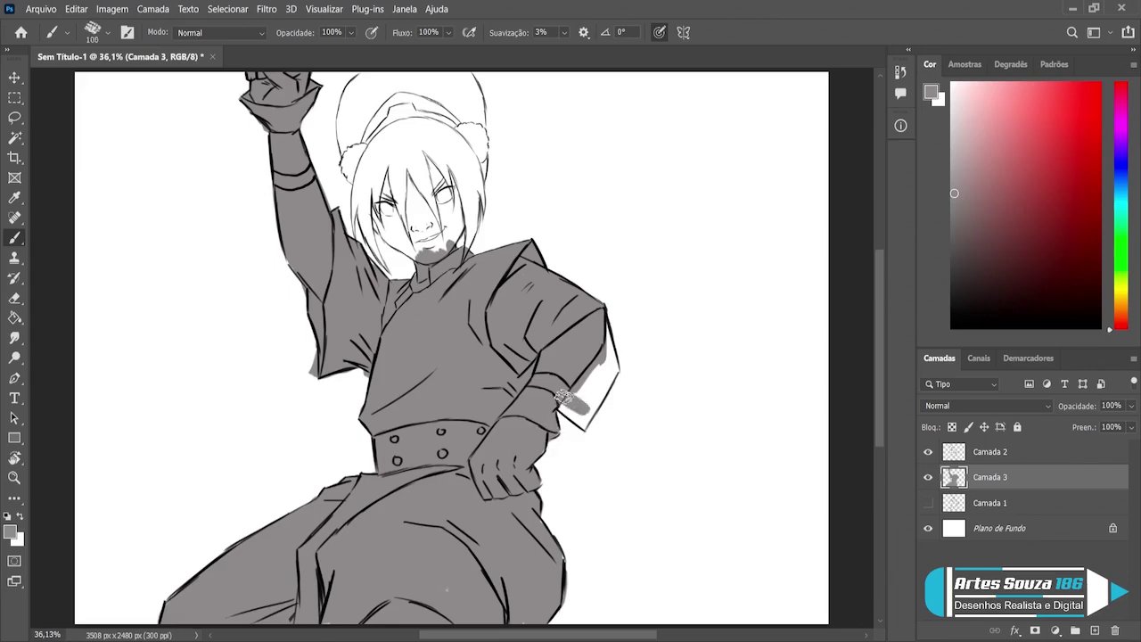
key(bracketleft)
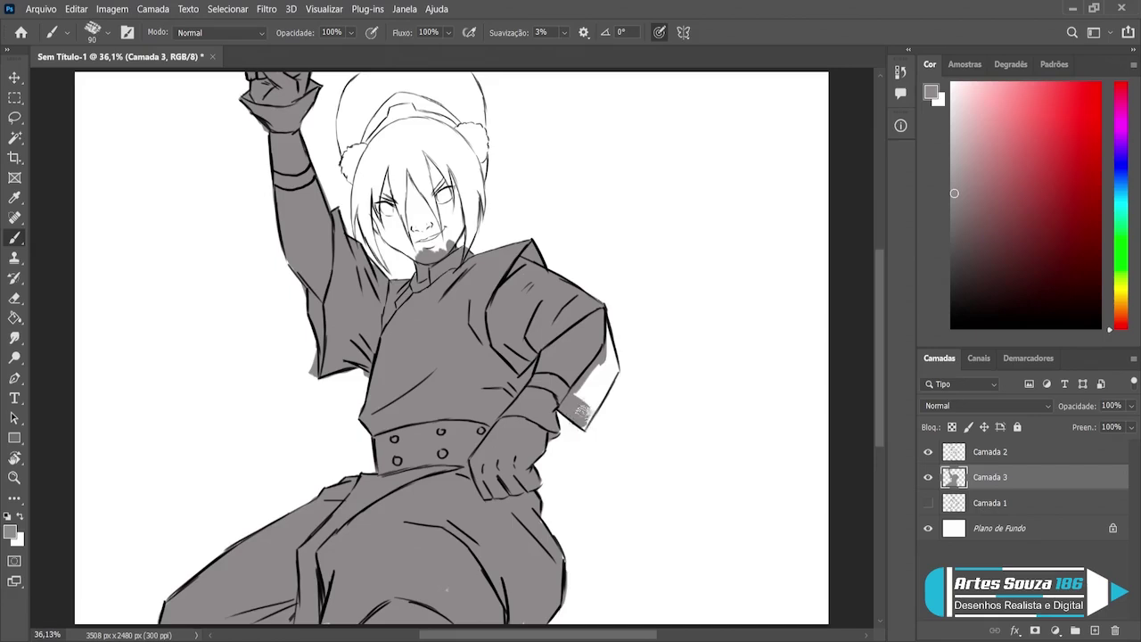
mouse_move(582, 410)
mouse_down()
mouse_move(590, 370)
mouse_move(599, 397)
mouse_move(588, 319)
mouse_up()
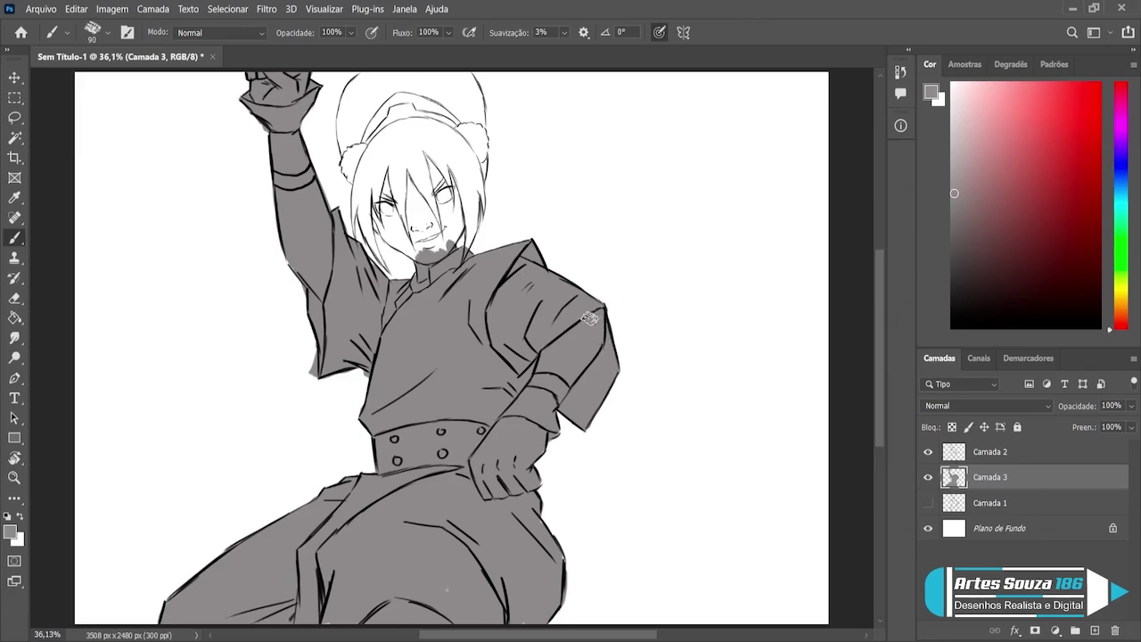
Step: With a larger brush, fill the hat, face and left hair edge with grey
key(bracketright)
key(bracketright)
drag(430, 129, 432, 234)
mouse_move(412, 107)
mouse_down()
mouse_move(428, 245)
mouse_move(408, 205)
mouse_move(397, 236)
mouse_up()
mouse_move(372, 118)
mouse_down()
mouse_move(376, 214)
mouse_move(362, 198)
mouse_up()
drag(370, 82, 378, 153)
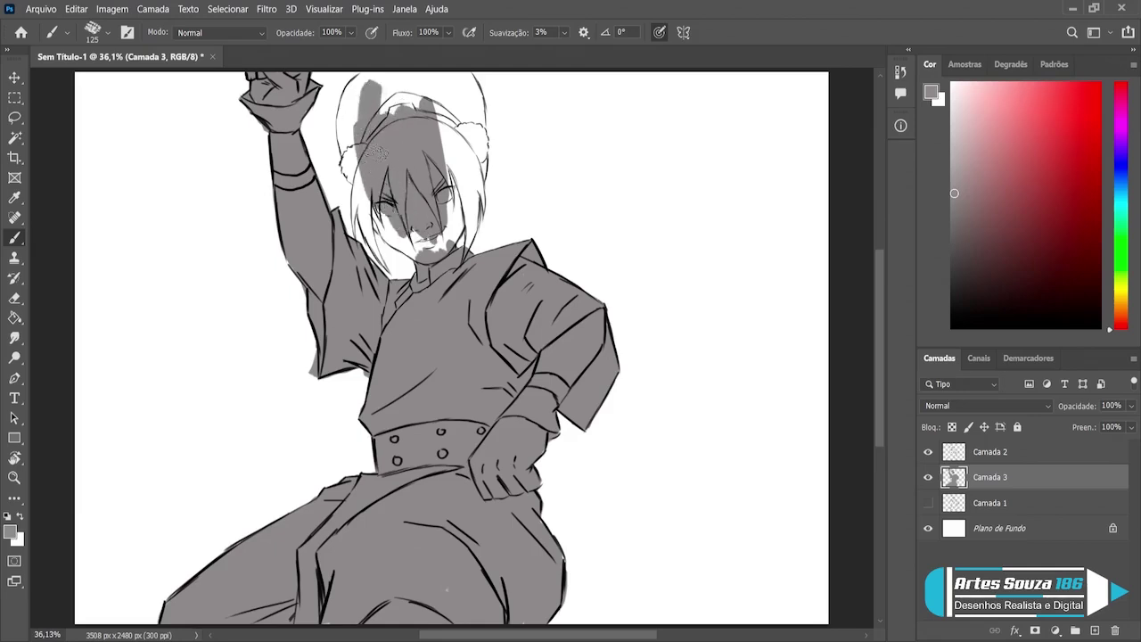
mouse_move(357, 82)
mouse_down()
mouse_move(348, 143)
mouse_move(358, 159)
mouse_up()
mouse_move(349, 107)
mouse_down()
mouse_move(366, 191)
mouse_move(375, 180)
mouse_up()
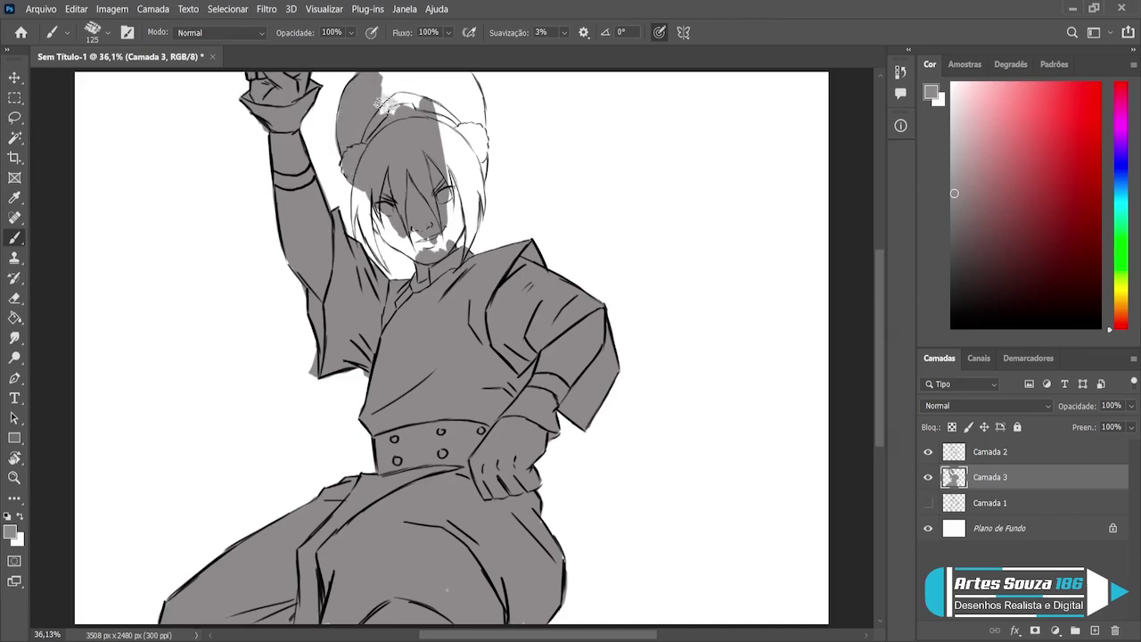
mouse_move(385, 105)
mouse_down()
mouse_move(398, 71)
mouse_move(381, 100)
mouse_move(396, 112)
mouse_up()
mouse_move(406, 69)
mouse_down()
mouse_move(415, 109)
mouse_move(422, 71)
mouse_move(444, 140)
mouse_up()
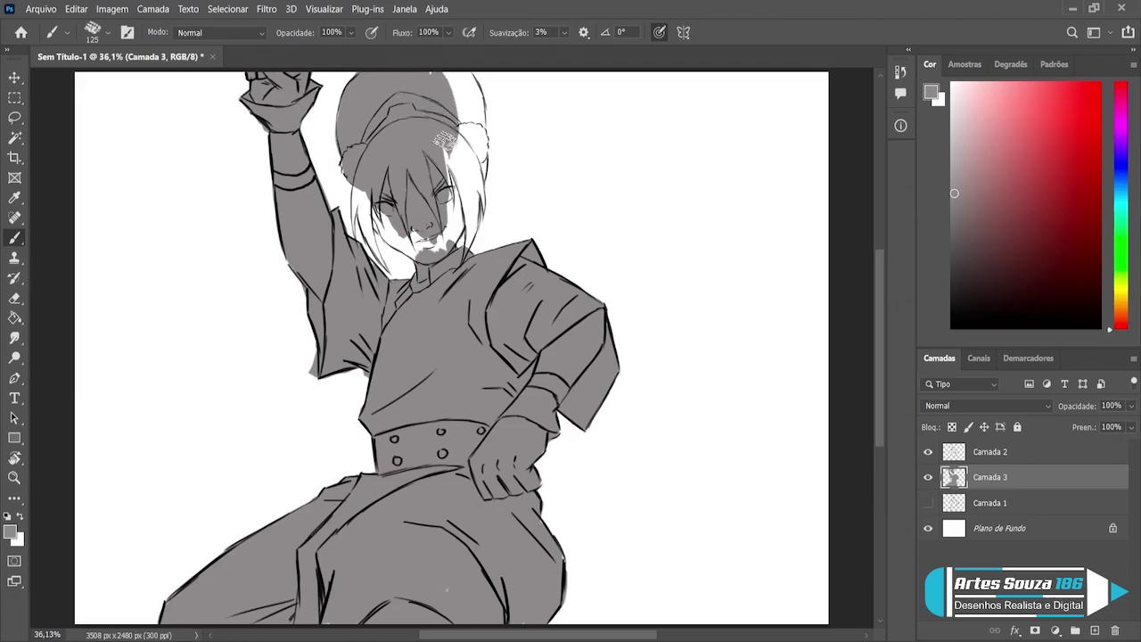
Step: Fill the area beside the right bun and the face down to the chin, touching up the cheek
drag(437, 90, 461, 156)
drag(453, 72, 472, 169)
drag(467, 90, 471, 165)
drag(469, 120, 474, 188)
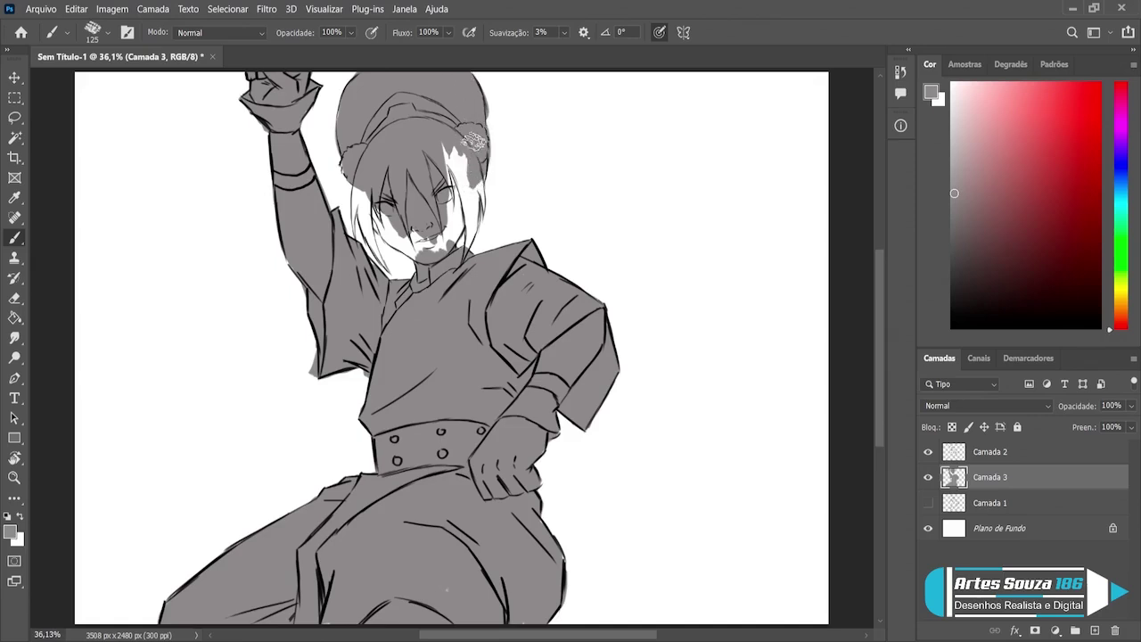
drag(474, 140, 446, 216)
mouse_move(453, 170)
mouse_down()
mouse_move(450, 233)
mouse_move(428, 251)
mouse_up()
mouse_move(390, 202)
mouse_down()
mouse_move(422, 251)
mouse_move(382, 205)
mouse_move(377, 179)
mouse_up()
drag(374, 219, 369, 169)
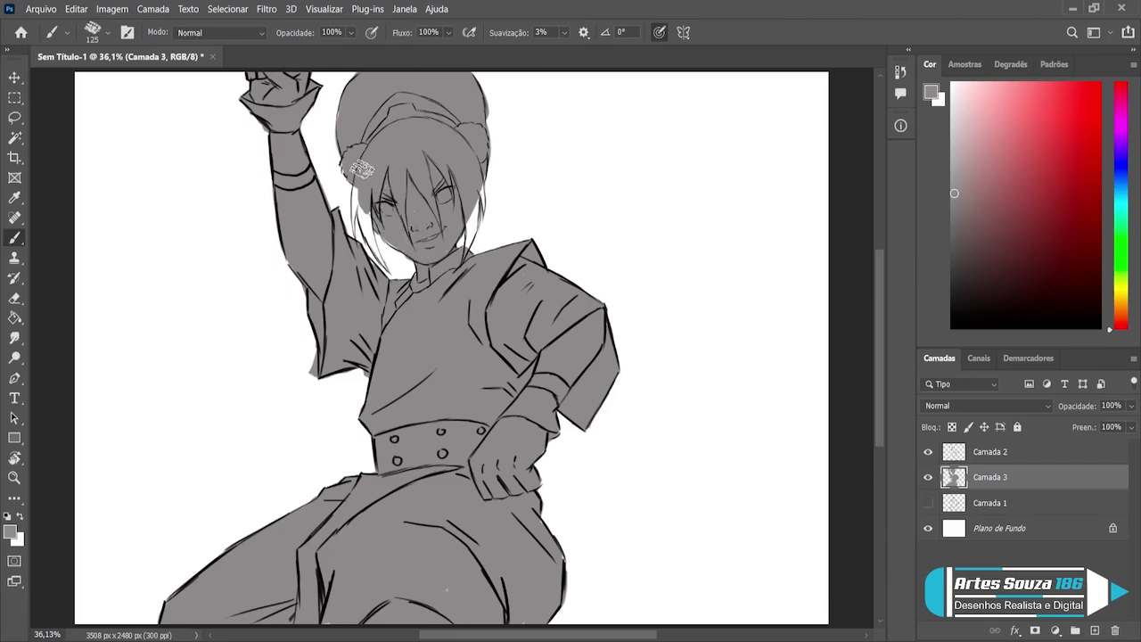
Step: Shrink the brush to 60 to fill gaps between hair strands, then shade the trousers' right edge
key(bracketleft)
key(bracketleft)
key(bracketleft)
drag(356, 183, 366, 249)
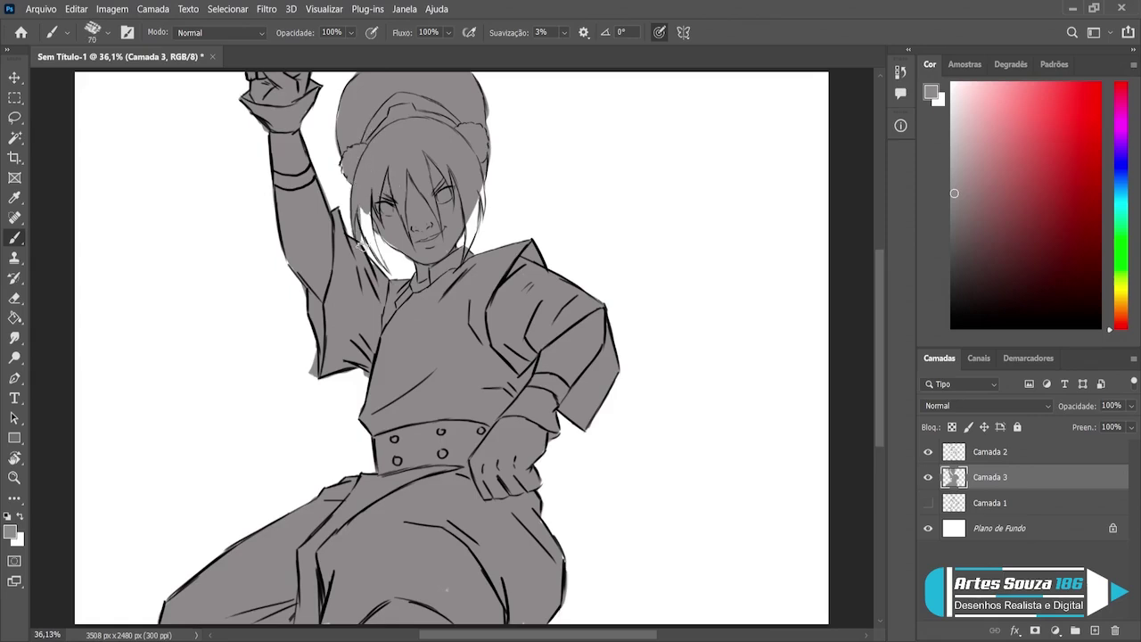
mouse_move(361, 209)
mouse_down()
mouse_move(374, 259)
mouse_move(397, 283)
mouse_up()
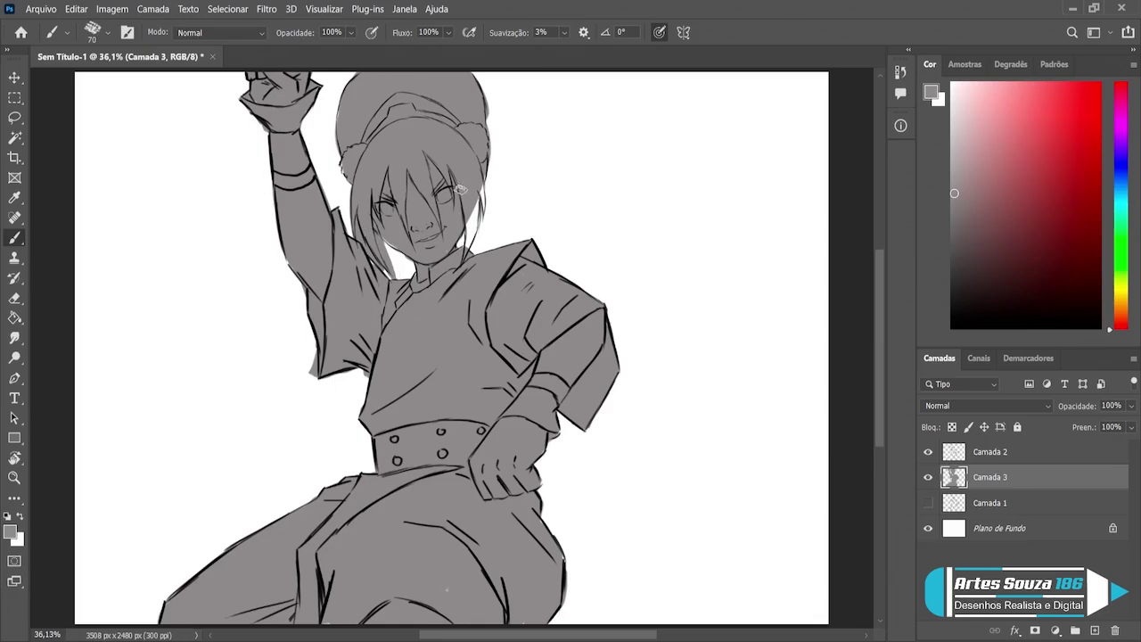
drag(460, 189, 473, 242)
drag(482, 183, 478, 227)
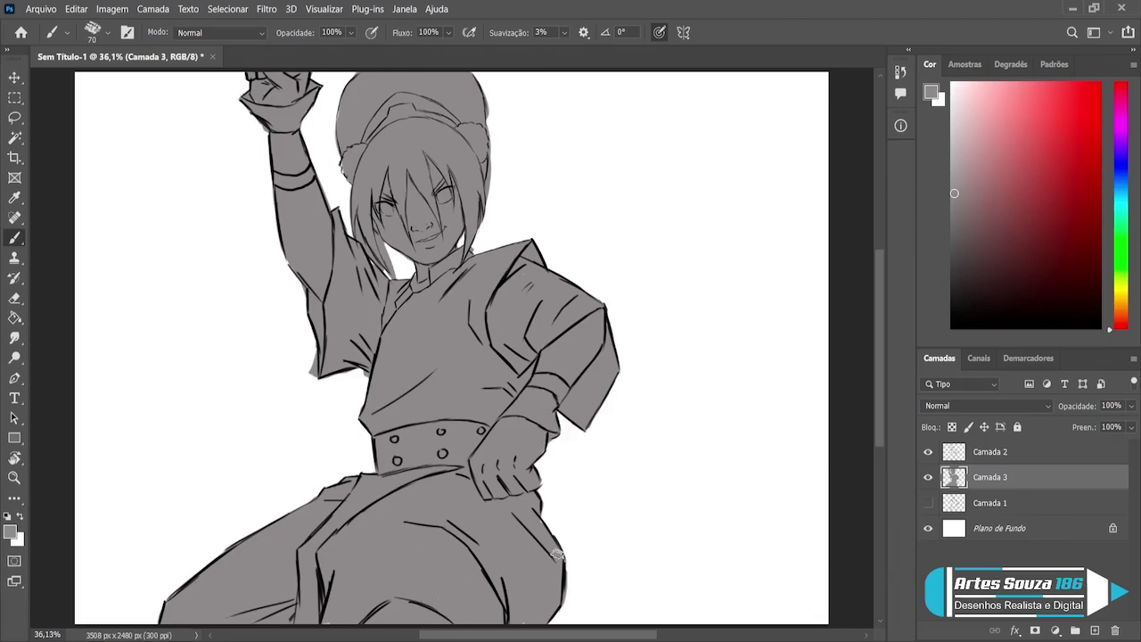
mouse_move(529, 506)
mouse_down()
mouse_move(556, 545)
mouse_move(564, 595)
mouse_move(555, 624)
mouse_up()
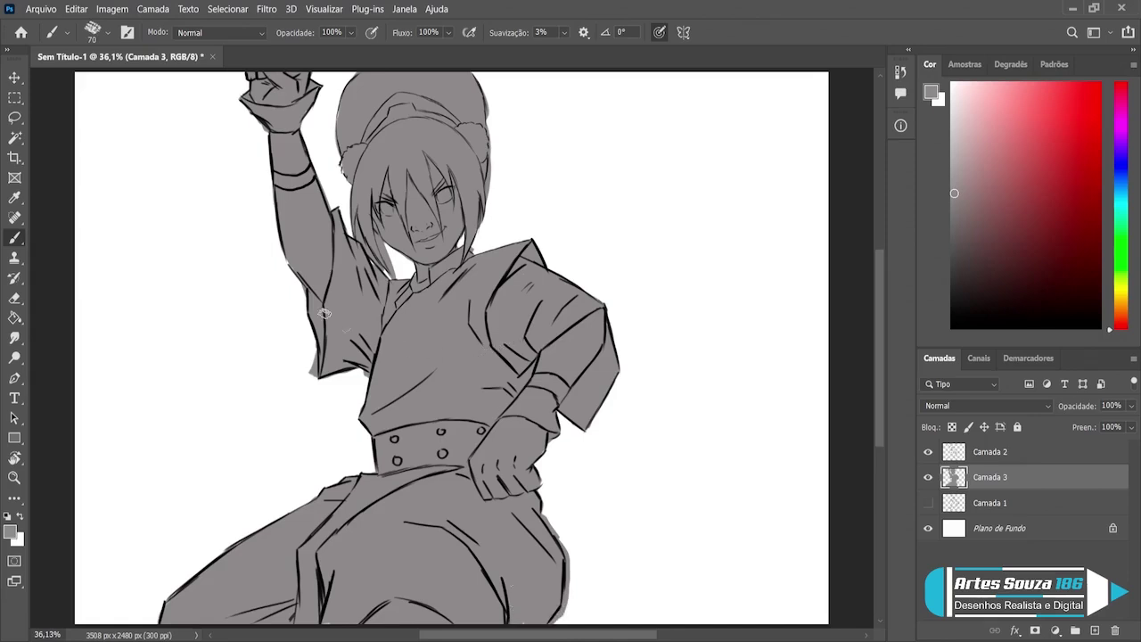
Step: Lasso and delete stray grey marks along the hair's right edge
click(16, 119)
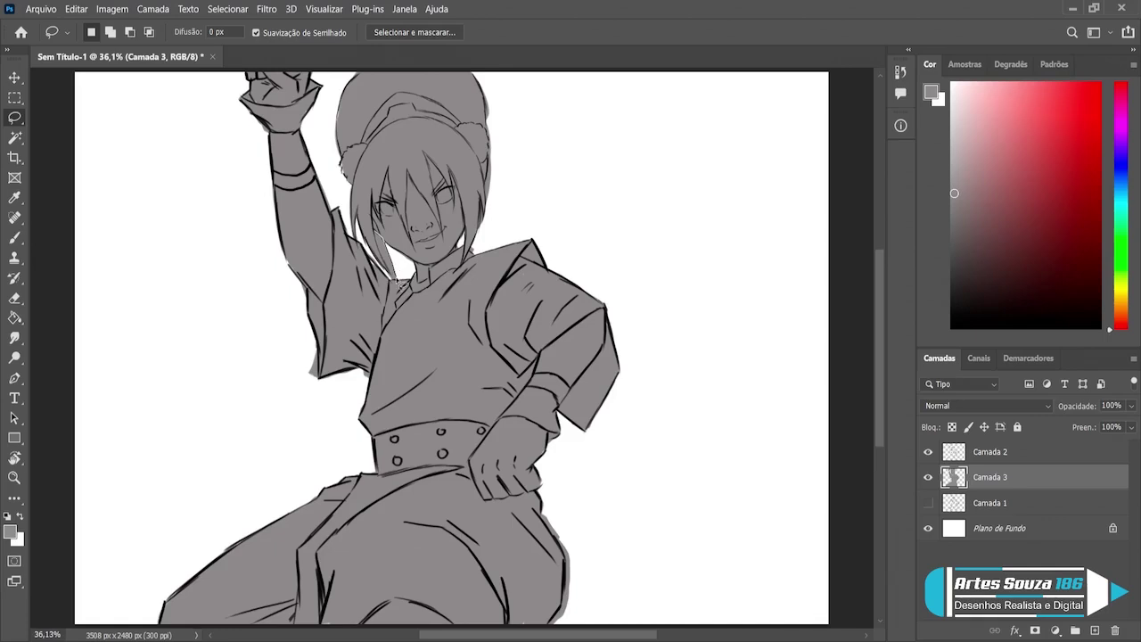
drag(380, 239, 404, 285)
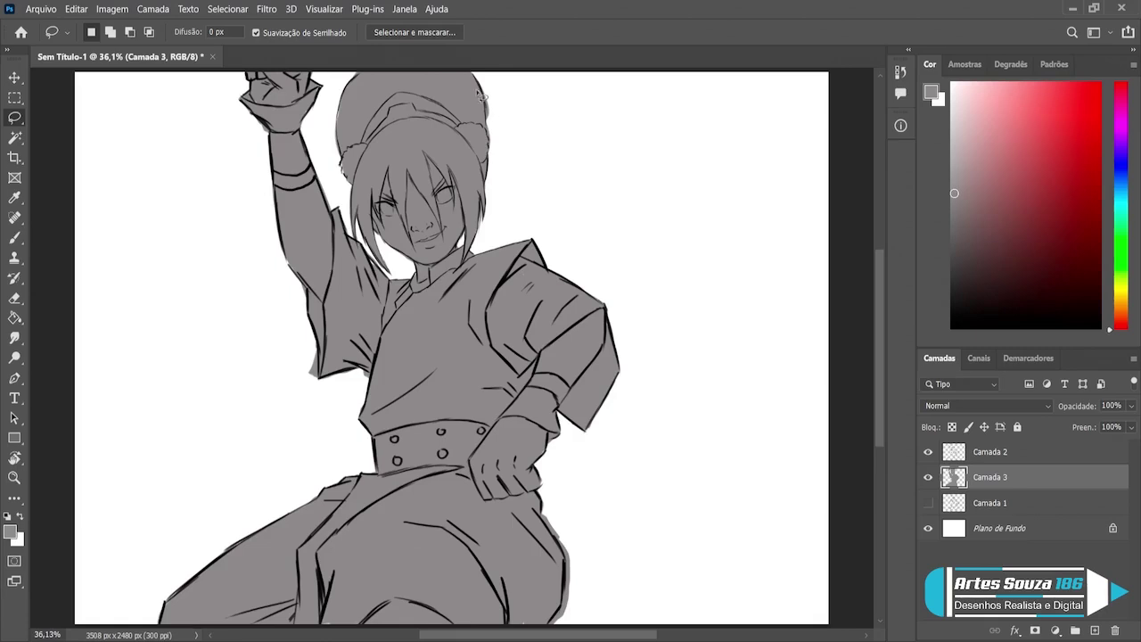
drag(492, 127, 490, 125)
key(Delete)
key(ctrl+d)
Step: Lasso and delete the stray grey marks beside the sleeve edge
key(Delete)
drag(312, 373, 312, 351)
key(ctrl+d)
key(Delete)
key(ctrl+d)
Step: Delete stray grey past the right trouser leg's outline, then return to the Brush via Eraser
mouse_move(571, 564)
mouse_down()
mouse_move(570, 627)
mouse_move(559, 615)
mouse_move(571, 561)
mouse_up()
key(Delete)
key(ctrl+d)
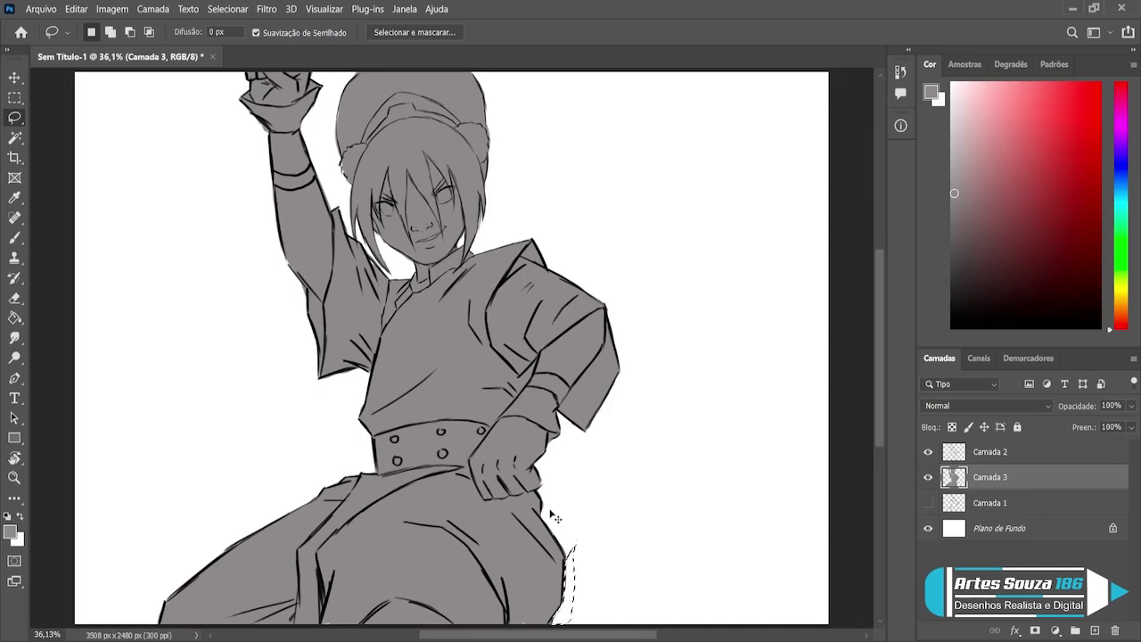
key(ctrl+d)
key(e)
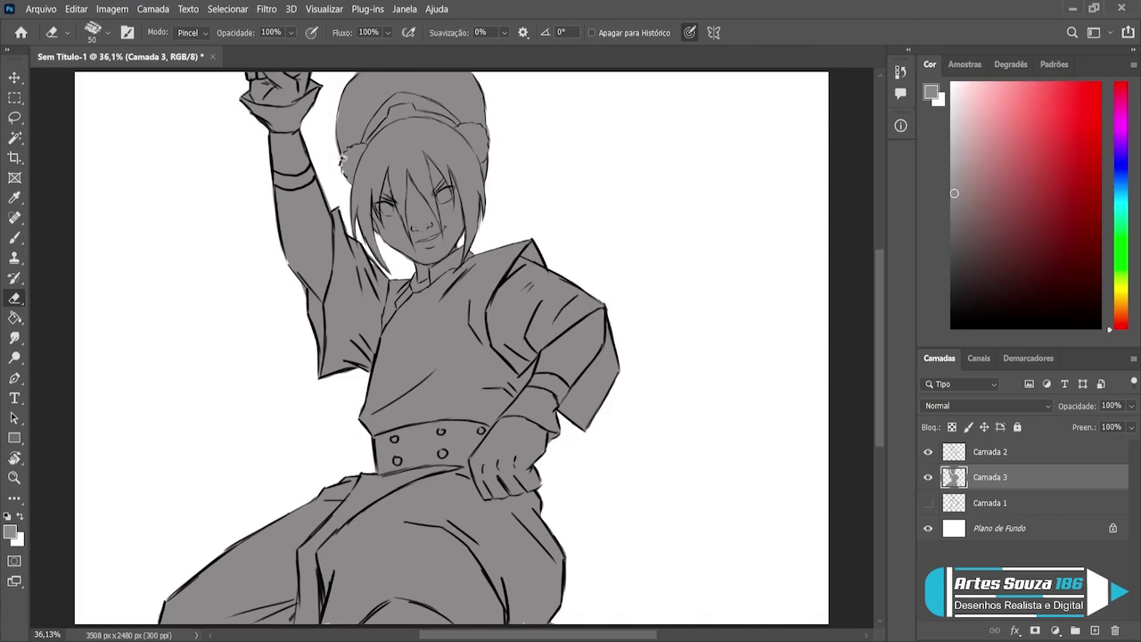
key(b)
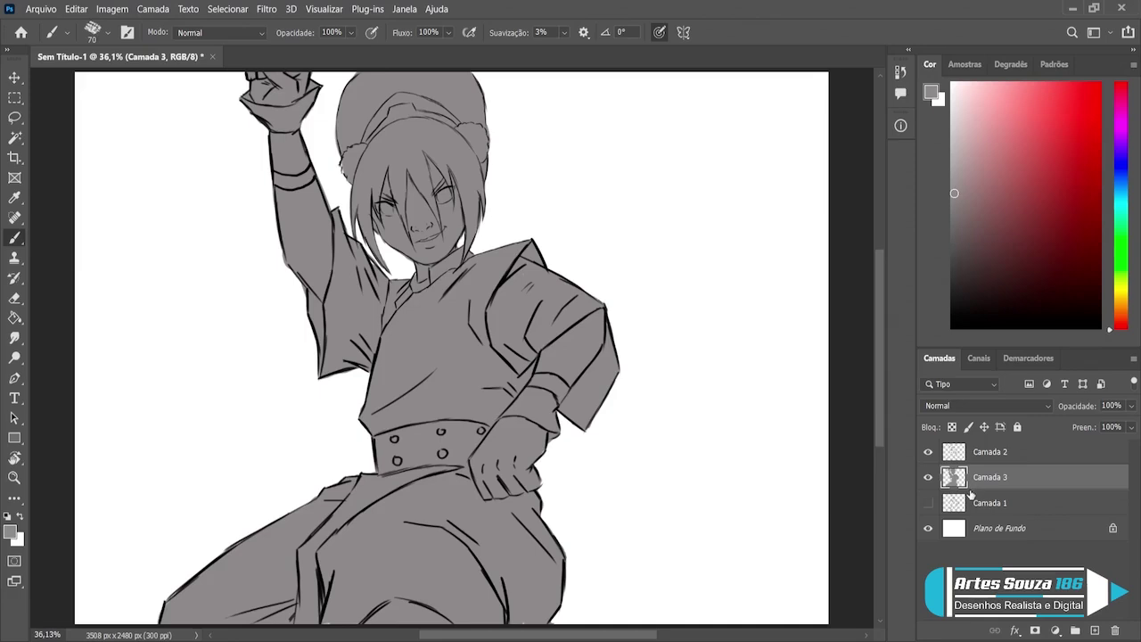
Step: Lower the Camada 2 line art to about 39% opacity, then reselect Camada 3
key(i)
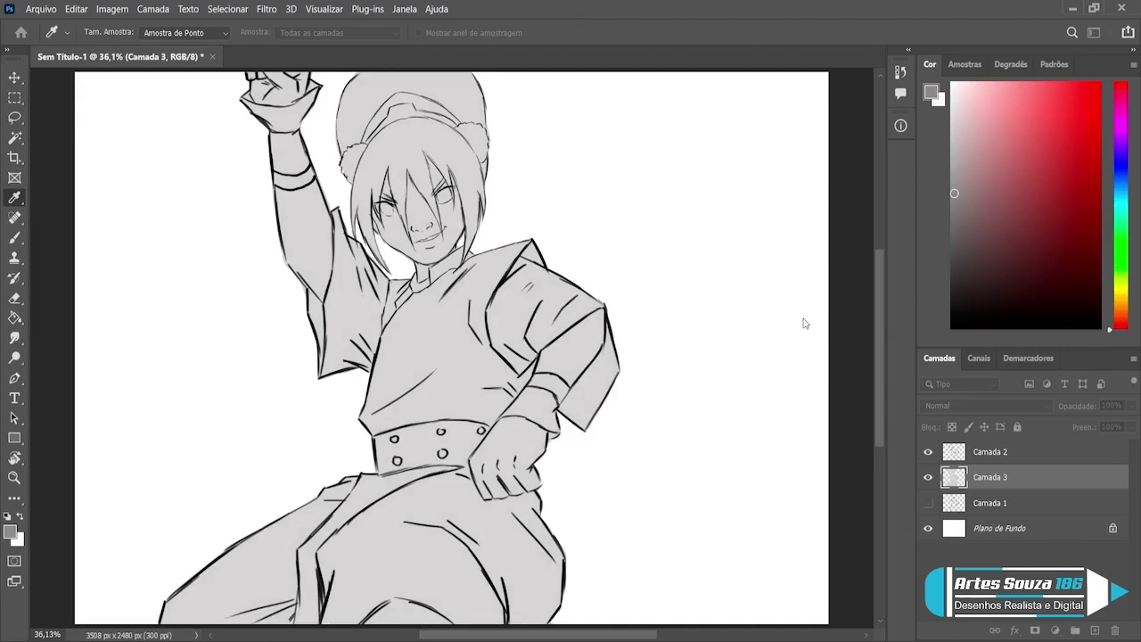
key(b)
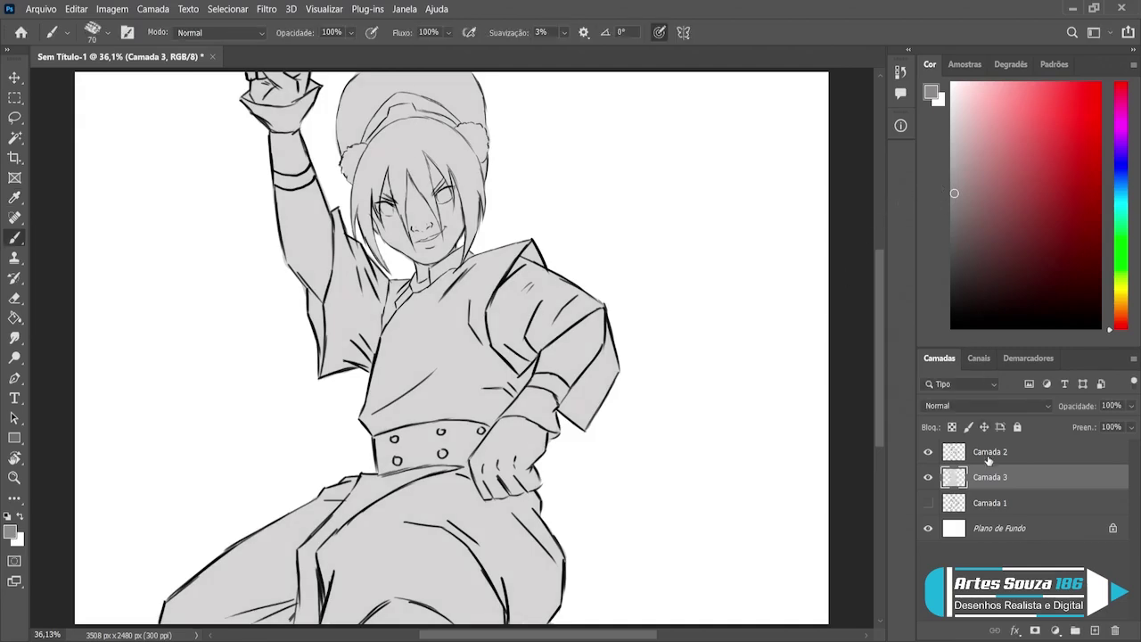
click(987, 454)
drag(1130, 406, 1089, 422)
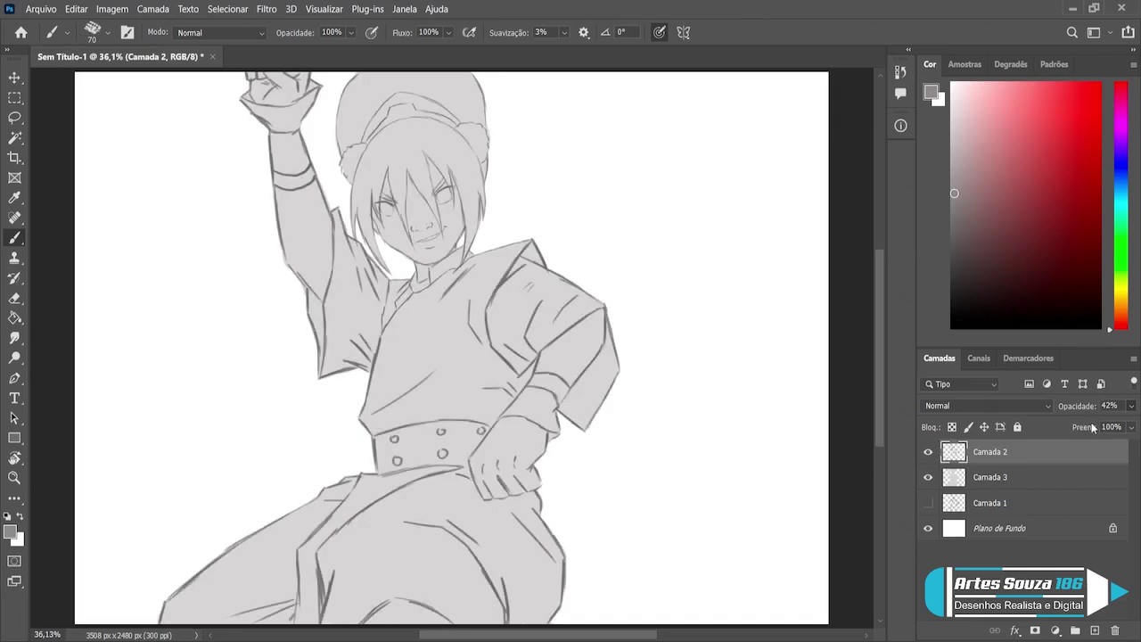
click(1030, 476)
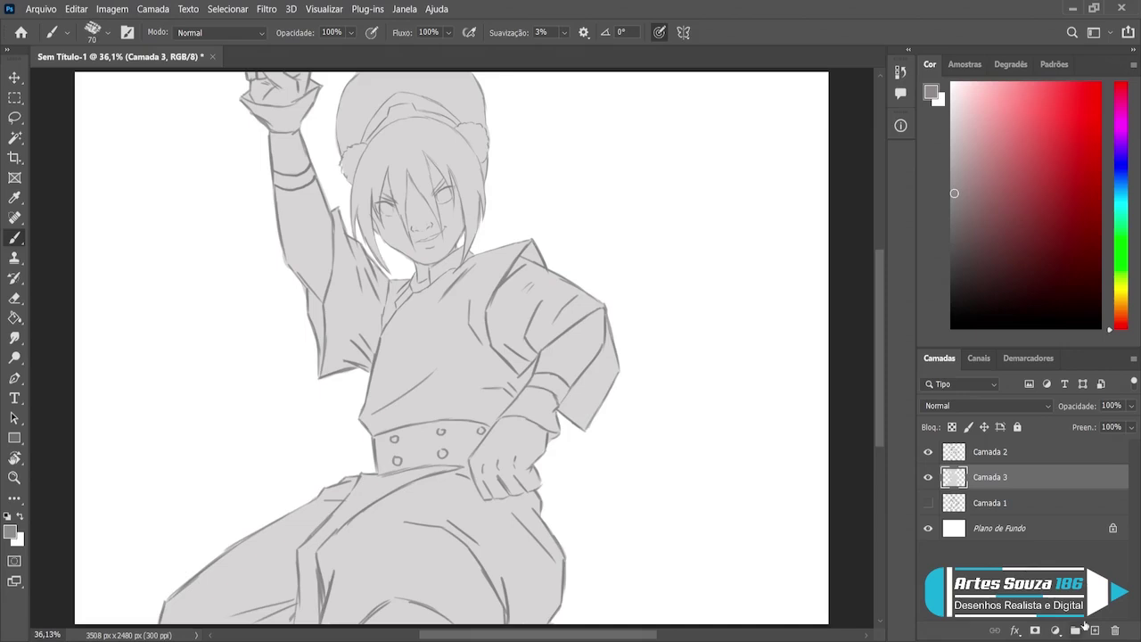
Step: Add Camada 4 clipped to Camada 3 in Multiplicação mode, with pen pressure controlling opacity
click(1089, 629)
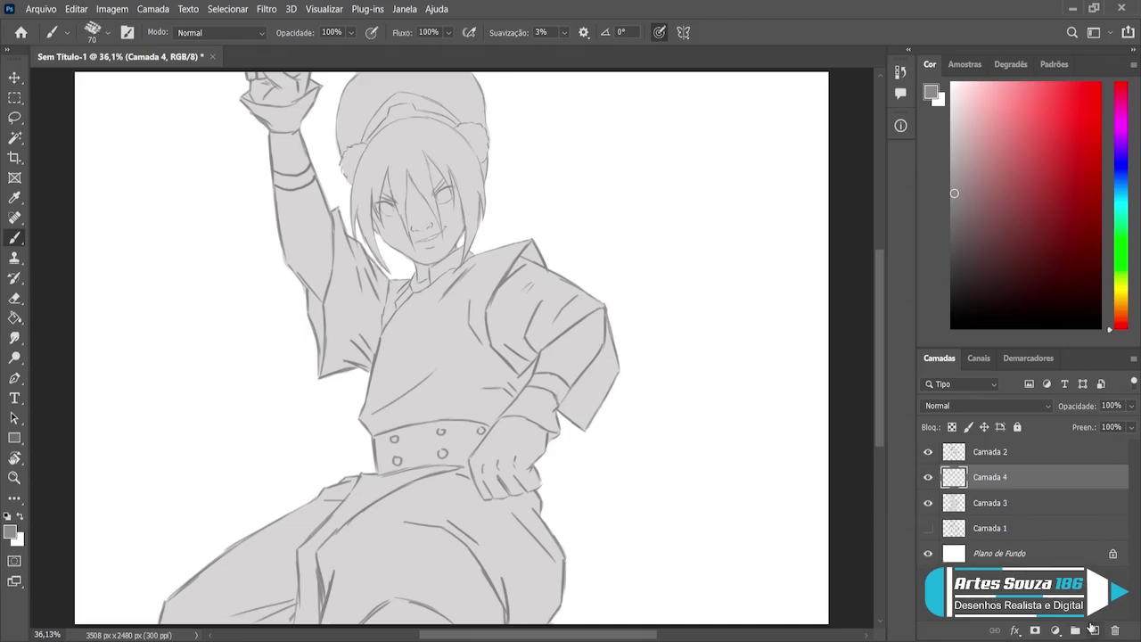
alt+click(1011, 489)
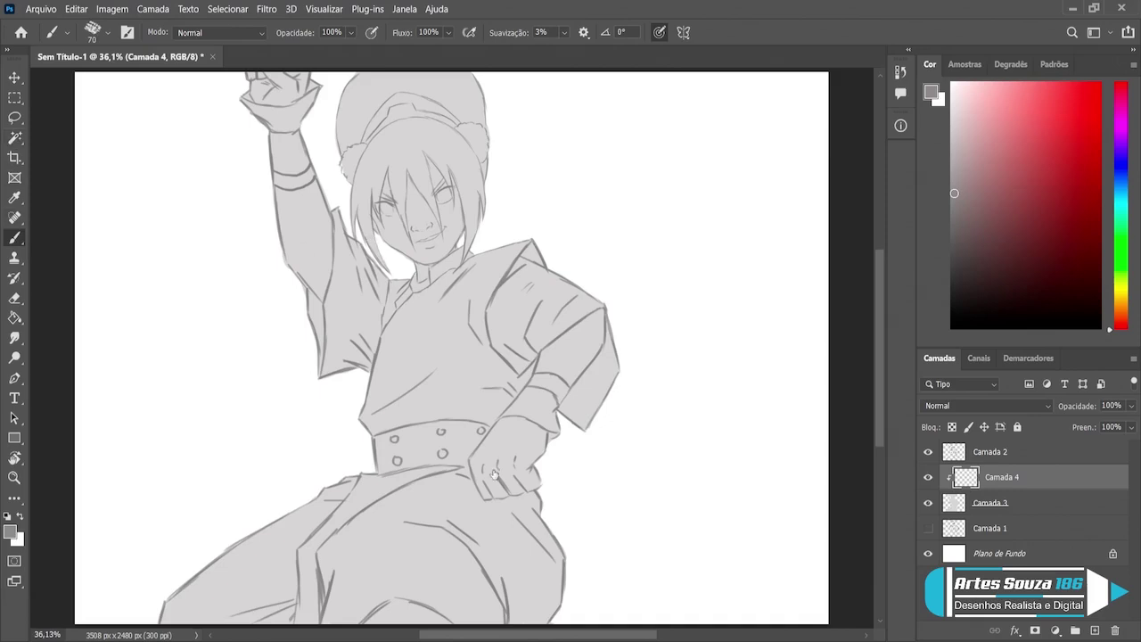
click(1012, 401)
key(Down)
key(Down)
key(Down)
click(372, 32)
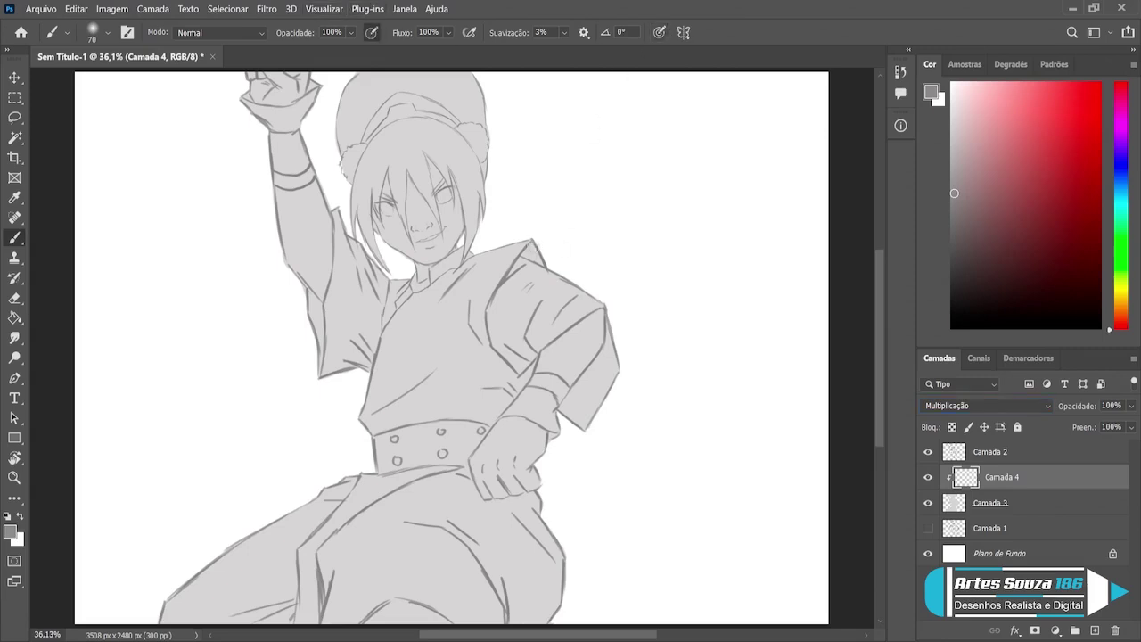
Step: Paint soft shadows on the right shoulder, right sleeve edge and under the left sleeve
drag(532, 243, 542, 264)
key(bracketright)
key(bracketright)
mouse_move(621, 362)
mouse_down()
mouse_move(615, 327)
mouse_move(600, 412)
mouse_move(588, 426)
mouse_move(612, 349)
mouse_move(572, 412)
mouse_move(575, 397)
mouse_move(588, 417)
mouse_move(578, 426)
mouse_move(567, 407)
mouse_move(585, 388)
mouse_move(583, 409)
mouse_move(608, 348)
mouse_move(595, 409)
mouse_move(584, 421)
mouse_move(563, 412)
mouse_move(596, 430)
mouse_up()
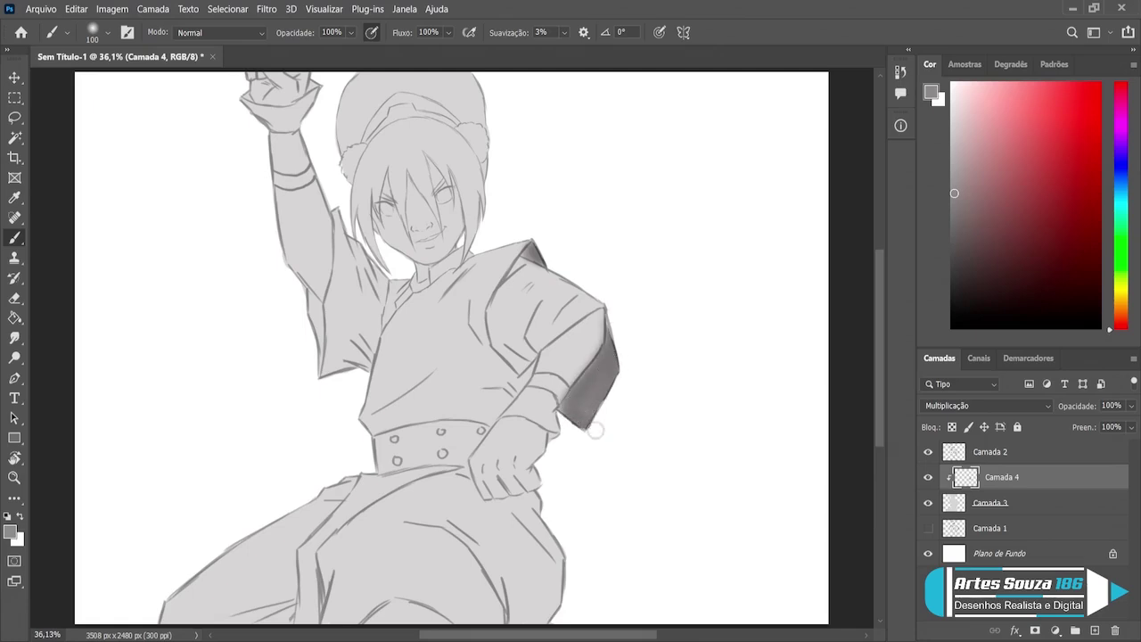
key(bracketleft)
key(bracketleft)
key(bracketleft)
key(bracketleft)
key(bracketleft)
mouse_move(303, 304)
mouse_down()
mouse_move(316, 290)
mouse_move(319, 375)
mouse_move(312, 290)
mouse_move(305, 321)
mouse_up()
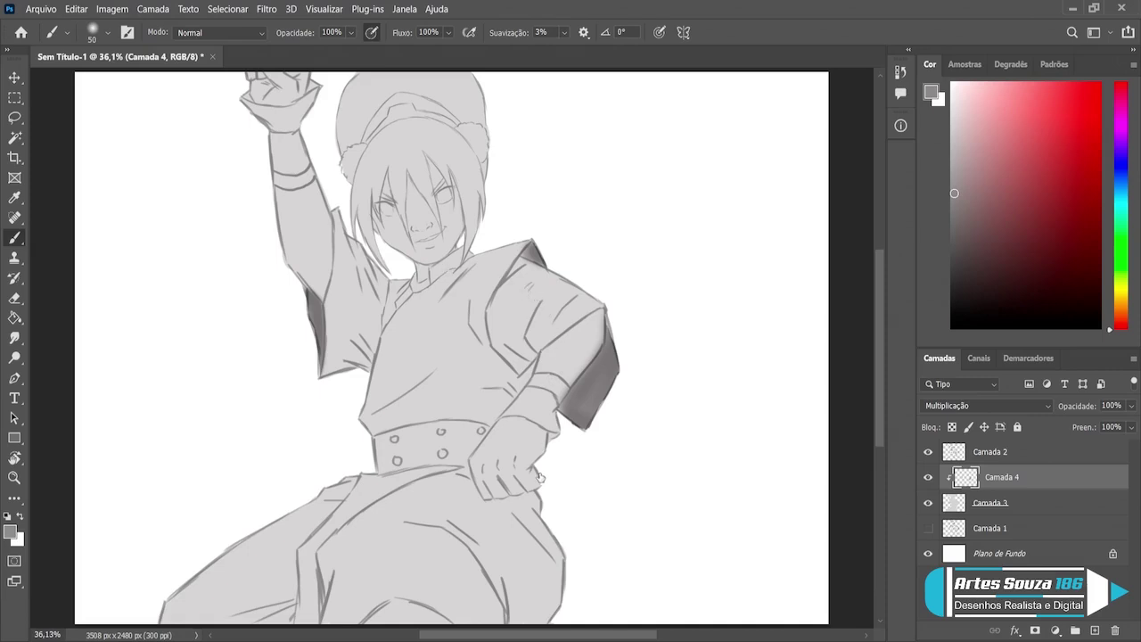
Step: With a hard round brush, darken the right sleeve and its inner edge
key(shift+bracketright)
key(shift+bracketright)
key(shift+bracketright)
drag(540, 299, 532, 342)
drag(540, 302, 527, 347)
drag(583, 295, 553, 325)
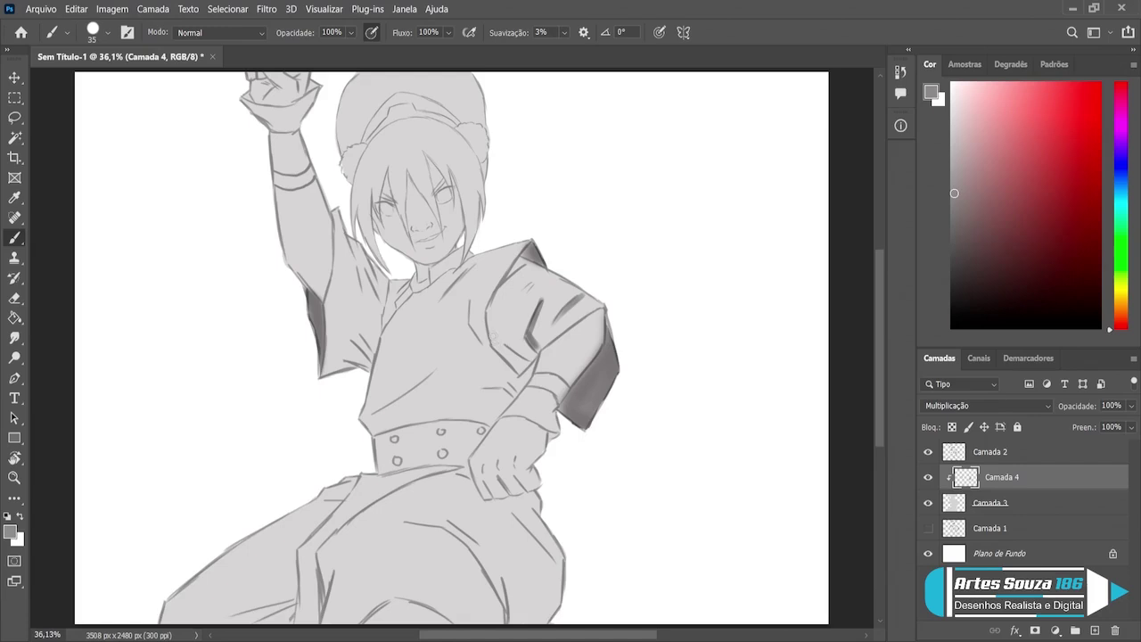
mouse_move(489, 334)
mouse_down()
mouse_move(522, 369)
mouse_move(517, 351)
mouse_move(540, 359)
mouse_move(521, 368)
mouse_move(531, 368)
mouse_up()
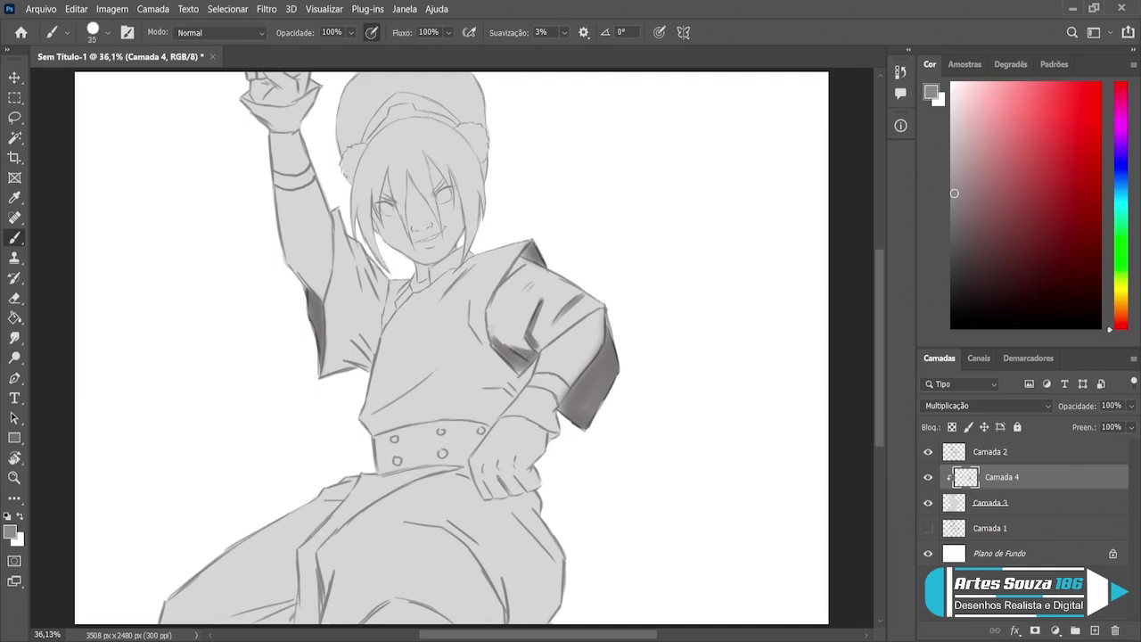
key(bracketleft)
drag(488, 322, 495, 341)
key(bracketright)
key(bracketright)
key(bracketright)
Step: Try shading the raised arm, then undo those strokes
mouse_move(326, 229)
mouse_down()
mouse_move(296, 258)
mouse_move(328, 233)
mouse_up()
drag(308, 272, 328, 235)
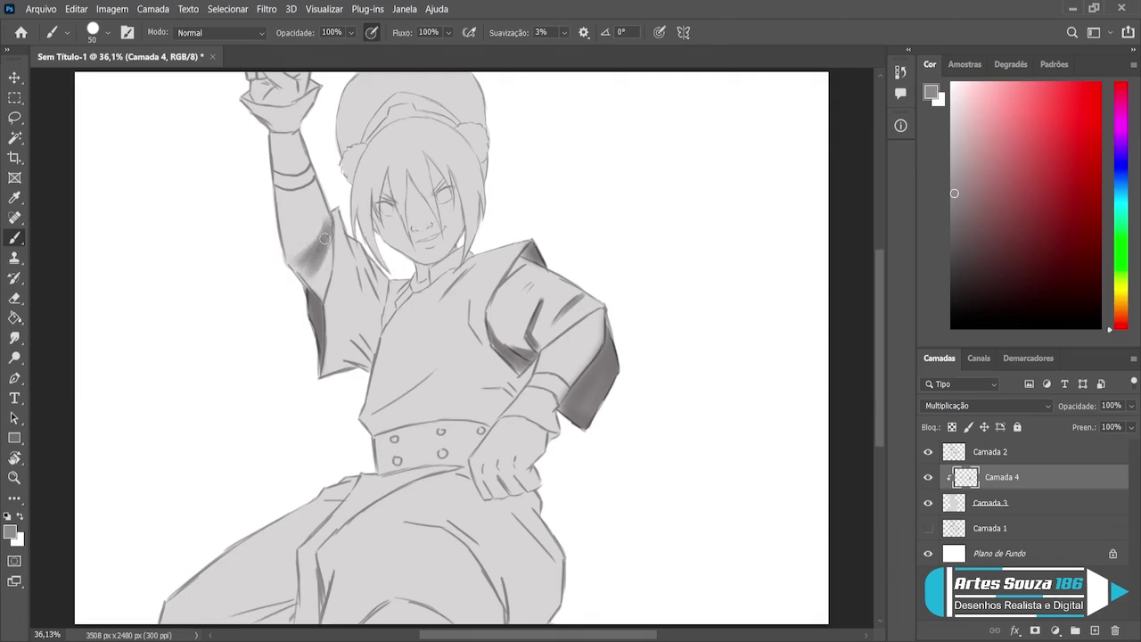
mouse_move(312, 285)
mouse_down()
mouse_move(327, 247)
mouse_move(317, 292)
mouse_move(309, 275)
mouse_move(288, 271)
mouse_move(329, 210)
mouse_up()
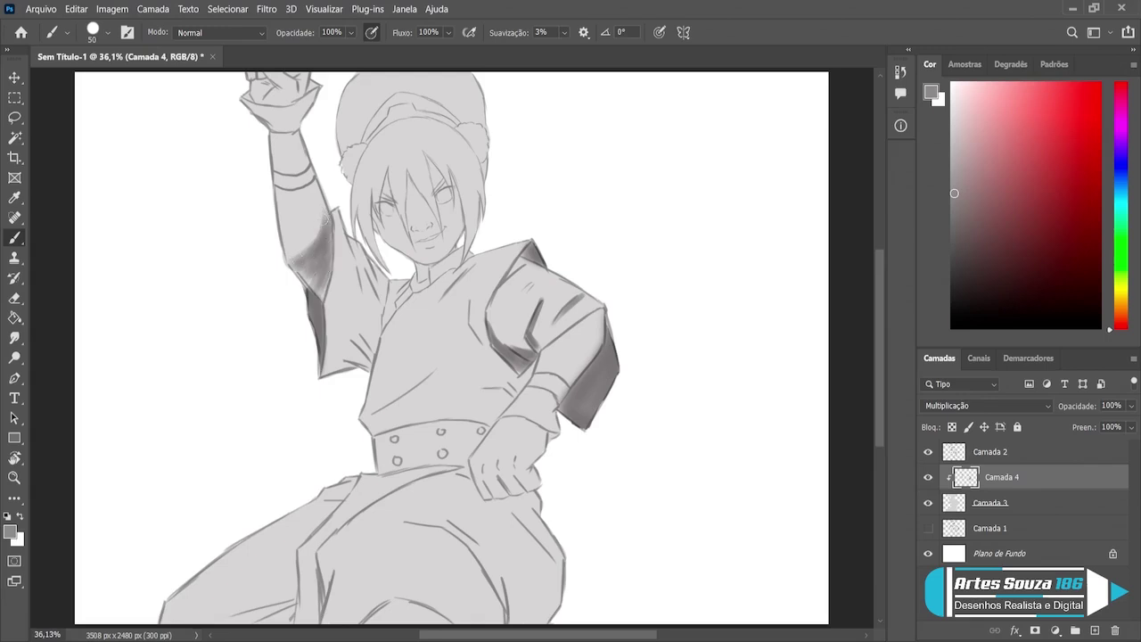
mouse_move(312, 248)
mouse_down()
mouse_move(331, 213)
mouse_move(303, 276)
mouse_move(319, 283)
mouse_up()
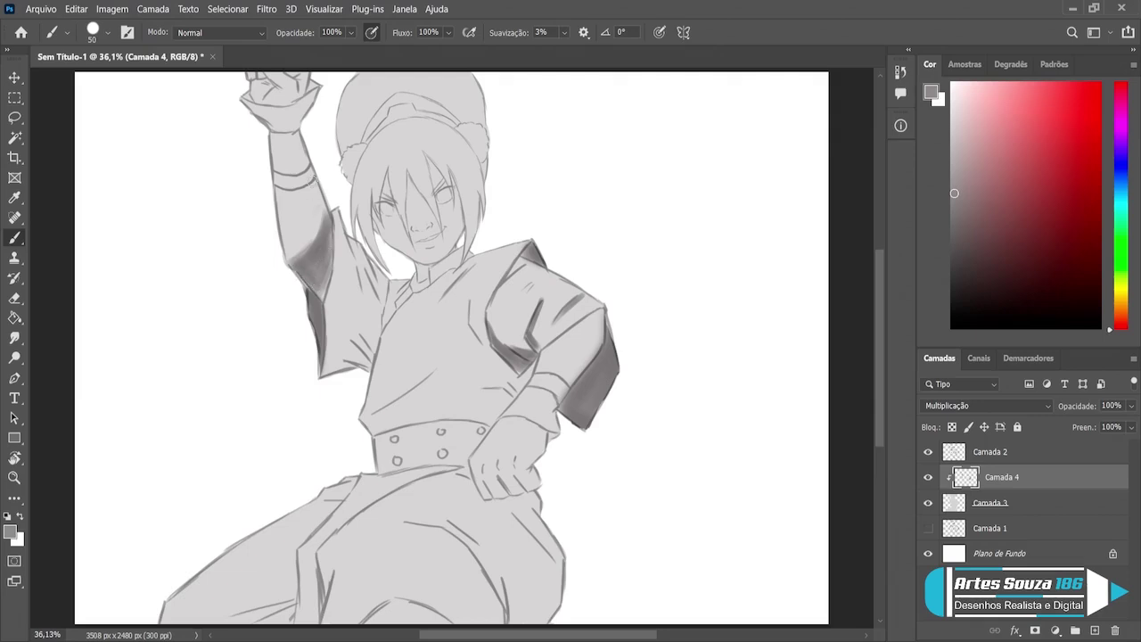
key(ctrl+z)
key(ctrl+z)
key(ctrl+z)
key(ctrl+z)
key(ctrl+z)
key(ctrl+z)
key(ctrl+z)
key(ctrl+z)
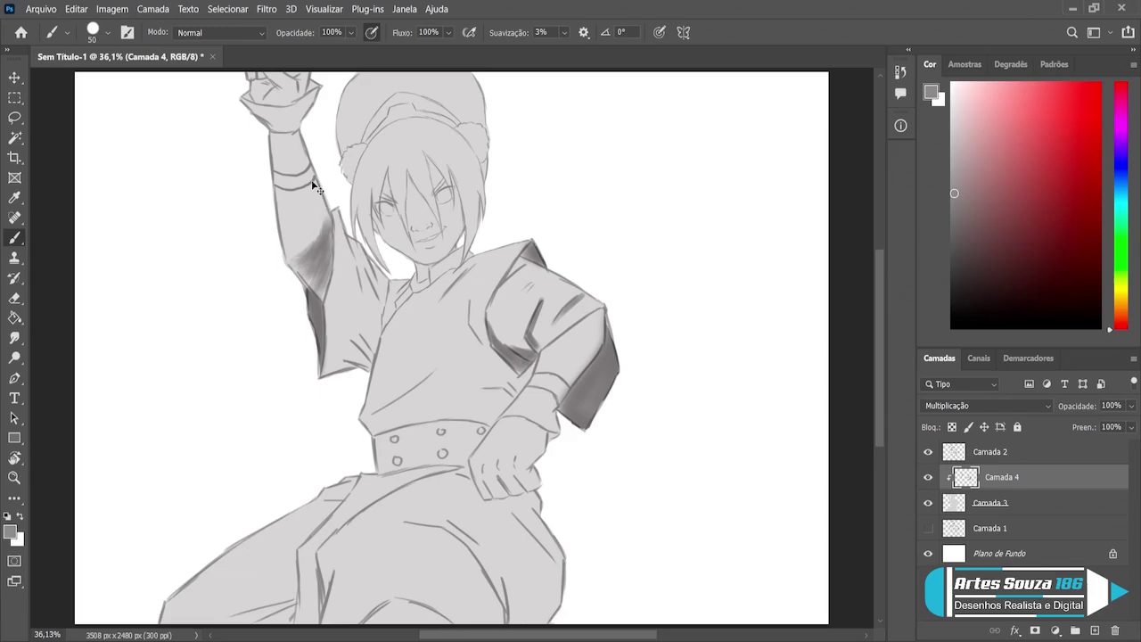
key(ctrl+z)
key(ctrl+z)
key(ctrl+z)
key(ctrl+z)
key(ctrl+z)
key(ctrl+z)
key(ctrl+z)
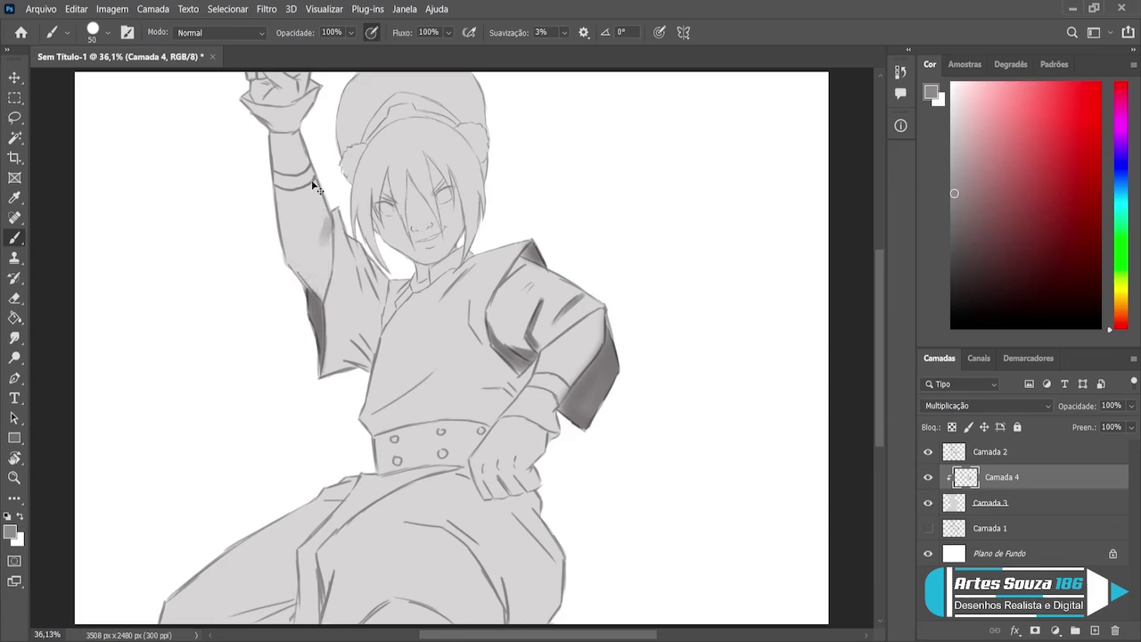
key(ctrl+z)
Step: Shade the belt's left edge, its top-left corner, and the torso side above it
mouse_move(376, 437)
mouse_down()
mouse_move(382, 474)
mouse_move(374, 435)
mouse_up()
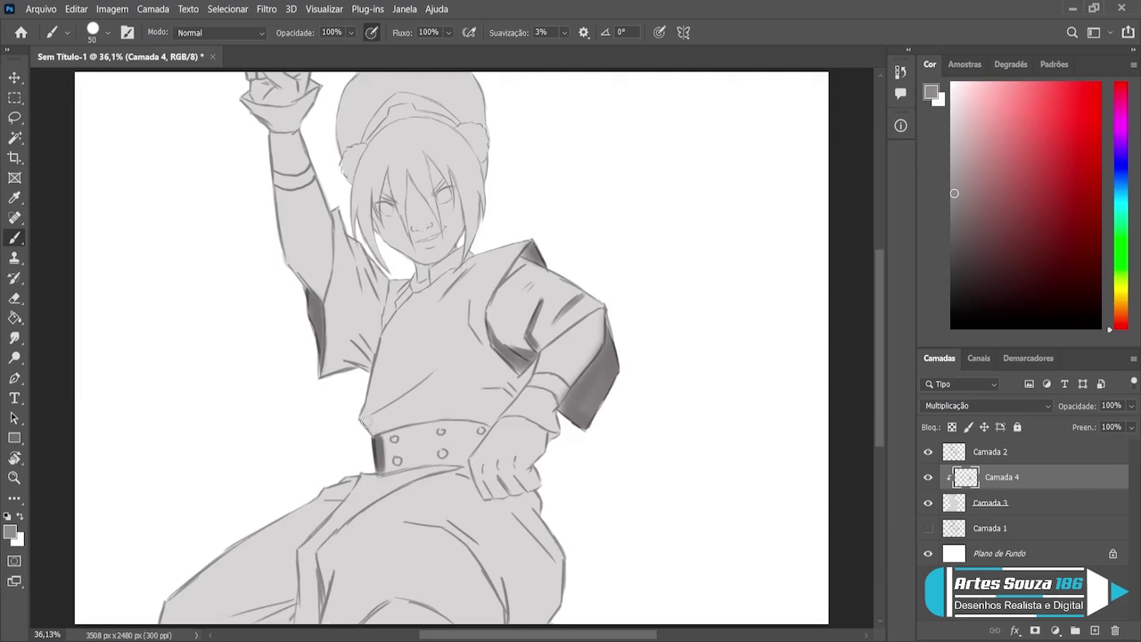
drag(365, 419, 369, 422)
mouse_move(374, 353)
mouse_down()
mouse_move(362, 413)
mouse_move(434, 365)
mouse_move(367, 415)
mouse_move(376, 387)
mouse_up()
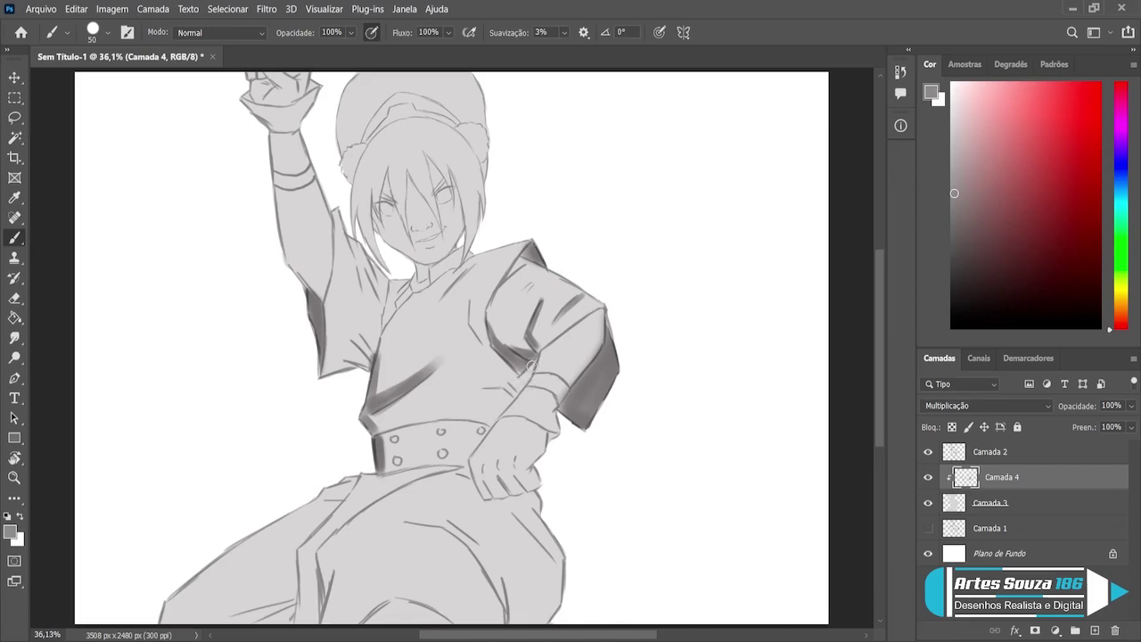
Step: Deepen the shadow under the right sleeve and darken the raised hand and arm outlines
mouse_move(531, 367)
mouse_down()
mouse_move(505, 389)
mouse_move(514, 392)
mouse_move(476, 383)
mouse_move(510, 390)
mouse_move(492, 417)
mouse_move(550, 435)
mouse_up()
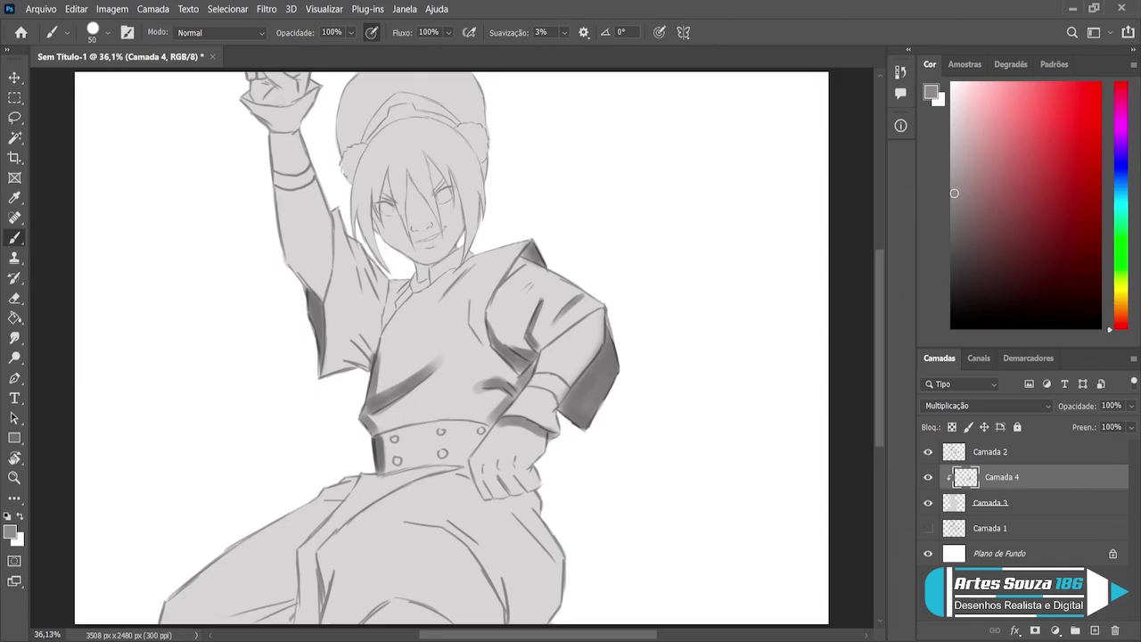
drag(313, 79, 308, 93)
drag(312, 160, 322, 200)
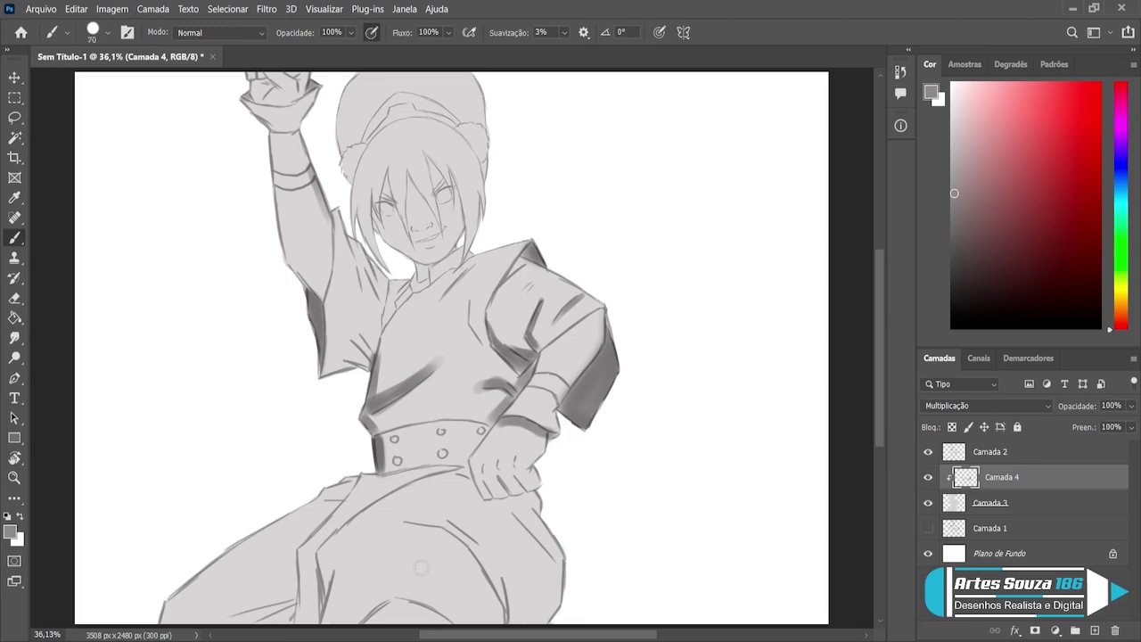
Step: Paint the diagonal fold shadow and a small fold on the trousers
mouse_move(416, 554)
mouse_down()
mouse_move(462, 617)
mouse_move(425, 579)
mouse_move(420, 600)
mouse_move(460, 625)
mouse_up()
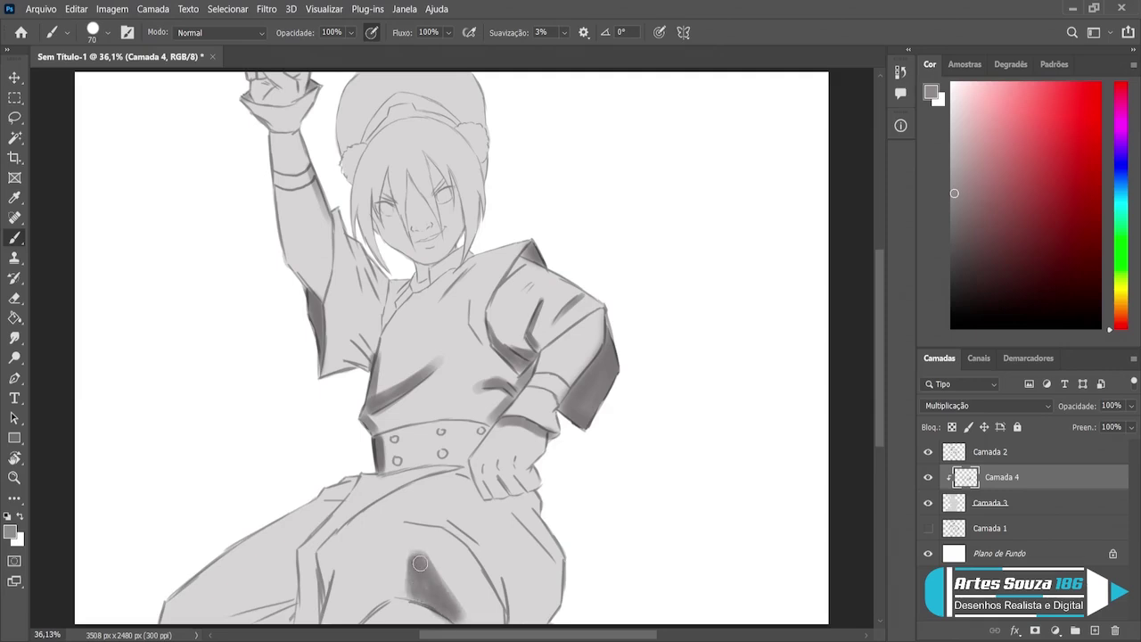
mouse_move(417, 560)
mouse_down()
mouse_move(420, 549)
mouse_move(431, 581)
mouse_move(389, 602)
mouse_up()
key(bracketleft)
key(bracketleft)
key(bracketleft)
drag(324, 501, 344, 499)
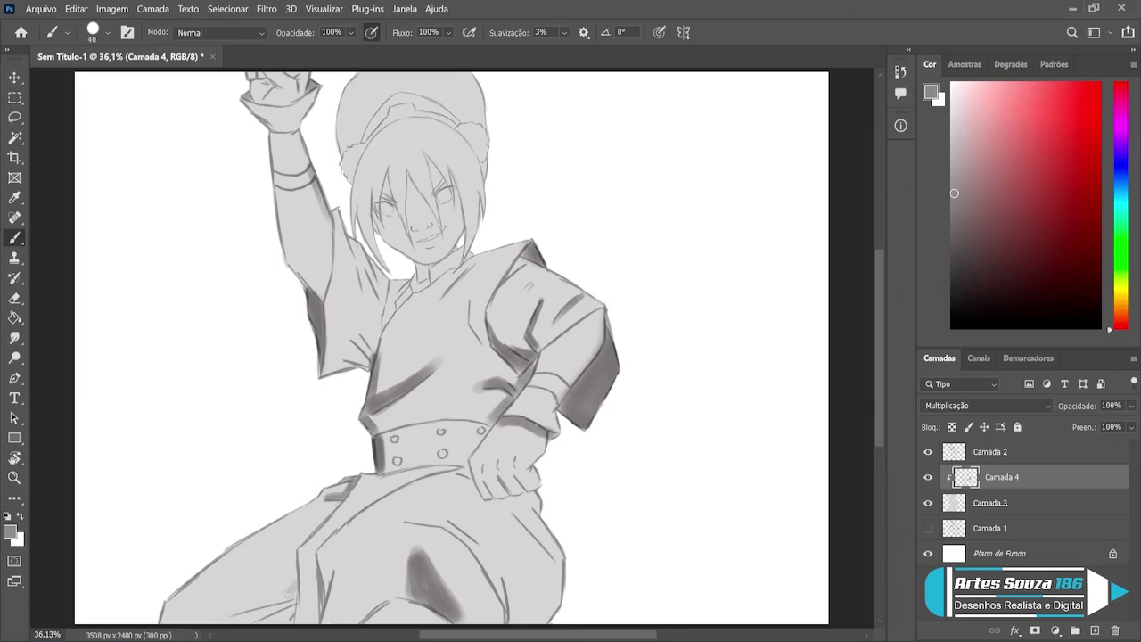
Step: Shade the lower-left and lower-right trouser edges, brush at 35 then 70
drag(279, 594, 211, 622)
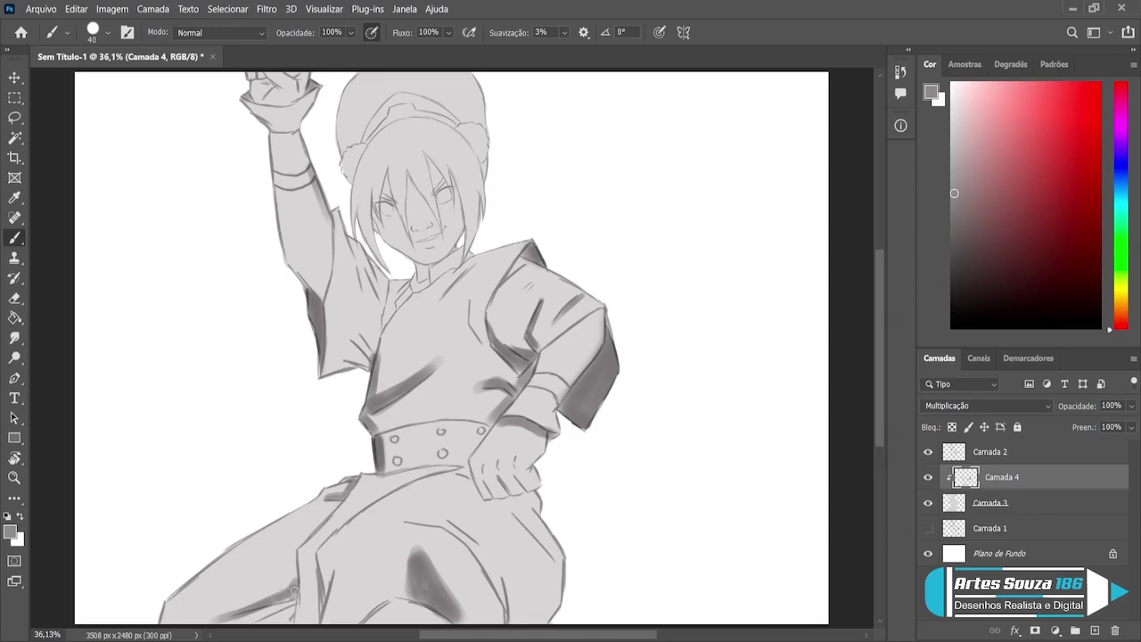
mouse_move(282, 606)
mouse_down()
mouse_move(251, 627)
mouse_move(298, 581)
mouse_up()
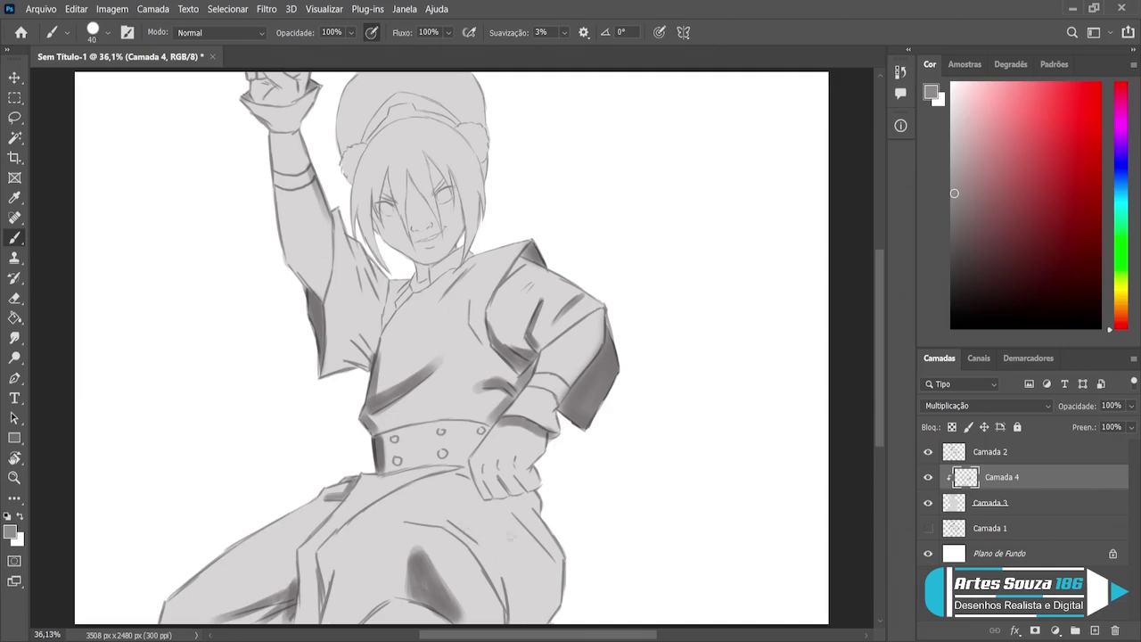
mouse_move(517, 517)
mouse_down()
mouse_move(565, 567)
mouse_move(553, 570)
mouse_move(539, 615)
mouse_up()
key(bracketright)
key(bracketright)
key(bracketright)
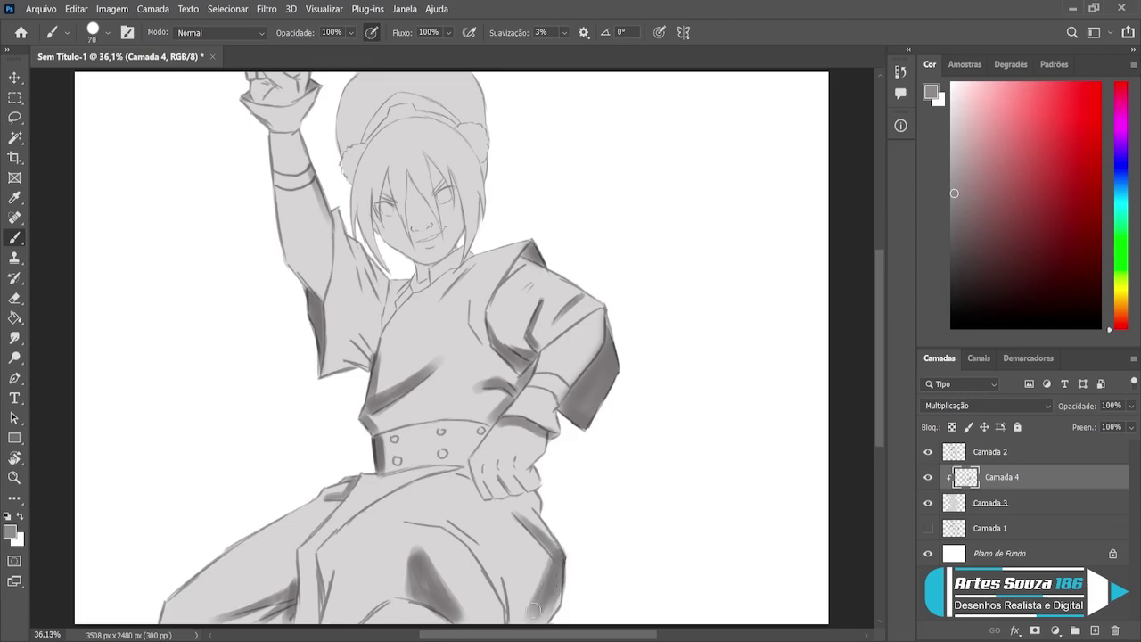
mouse_move(557, 560)
mouse_down()
mouse_move(512, 615)
mouse_move(531, 628)
mouse_up()
mouse_move(557, 590)
mouse_down()
mouse_move(520, 616)
mouse_move(512, 599)
mouse_up()
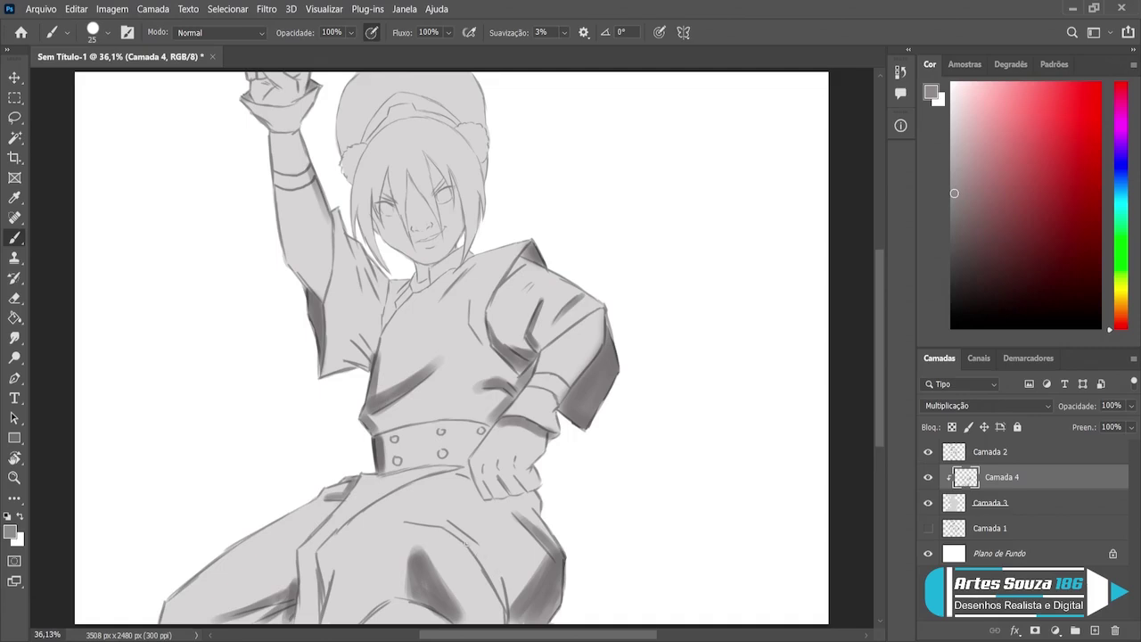
Step: Add shading to the trouser folds, belt edges, leg's left edge and lower leg
mouse_move(466, 541)
mouse_down()
mouse_move(504, 597)
mouse_move(488, 551)
mouse_up()
mouse_move(445, 517)
mouse_down()
mouse_move(482, 539)
mouse_move(524, 618)
mouse_up()
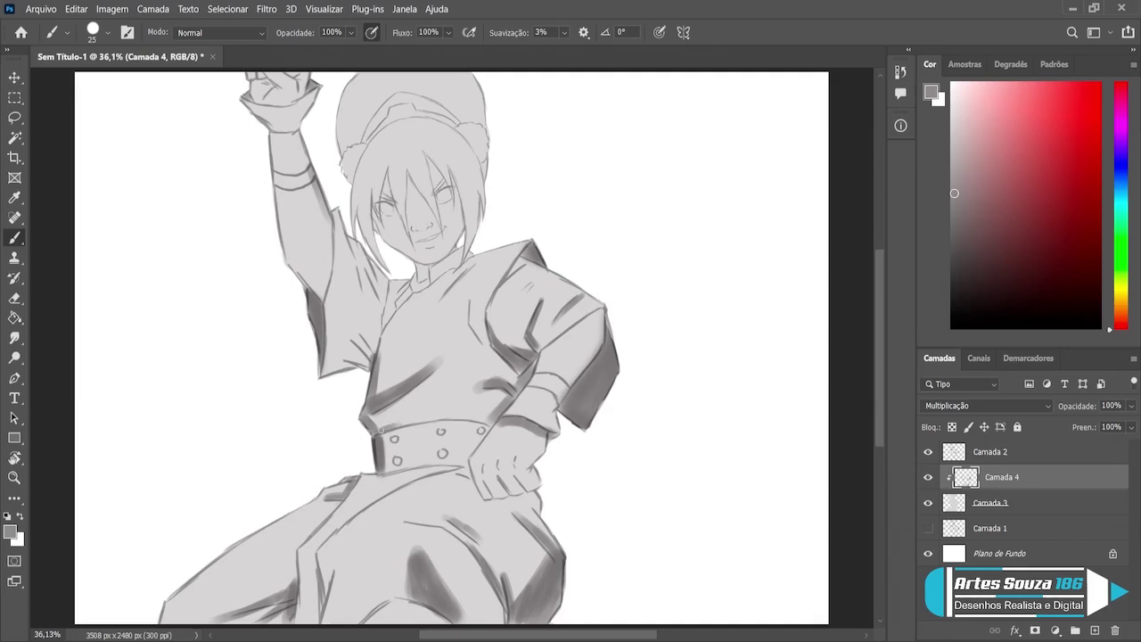
drag(381, 428, 462, 417)
drag(378, 476, 405, 466)
mouse_move(319, 558)
mouse_down()
mouse_move(334, 592)
mouse_move(319, 602)
mouse_up()
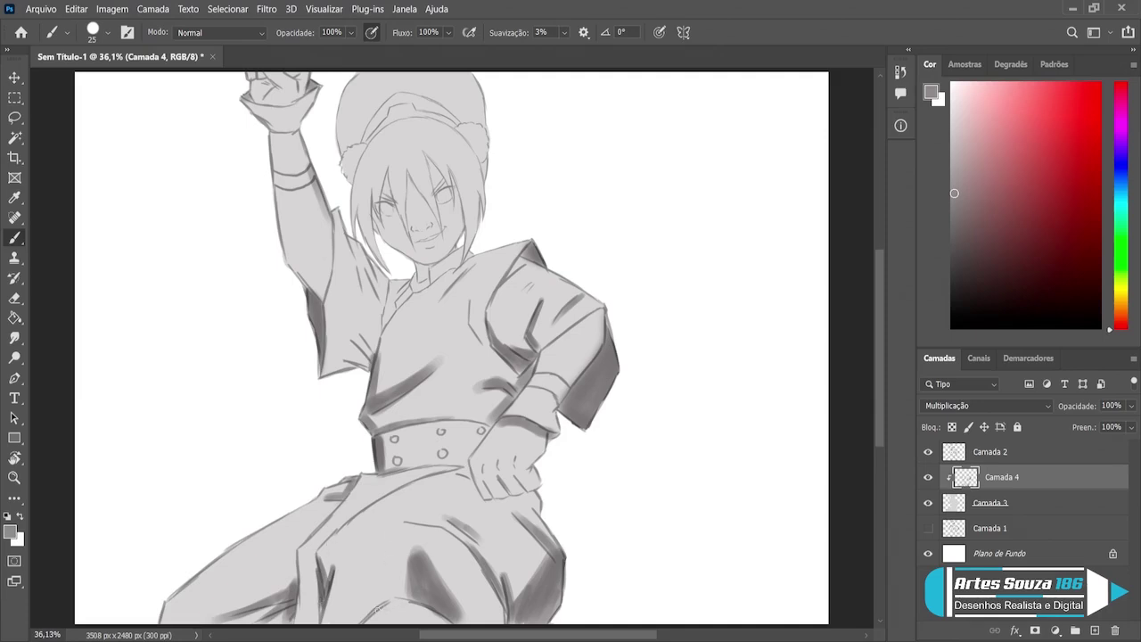
key(bracketleft)
key(bracketright)
mouse_move(359, 622)
mouse_down()
mouse_move(415, 602)
mouse_move(449, 616)
mouse_up()
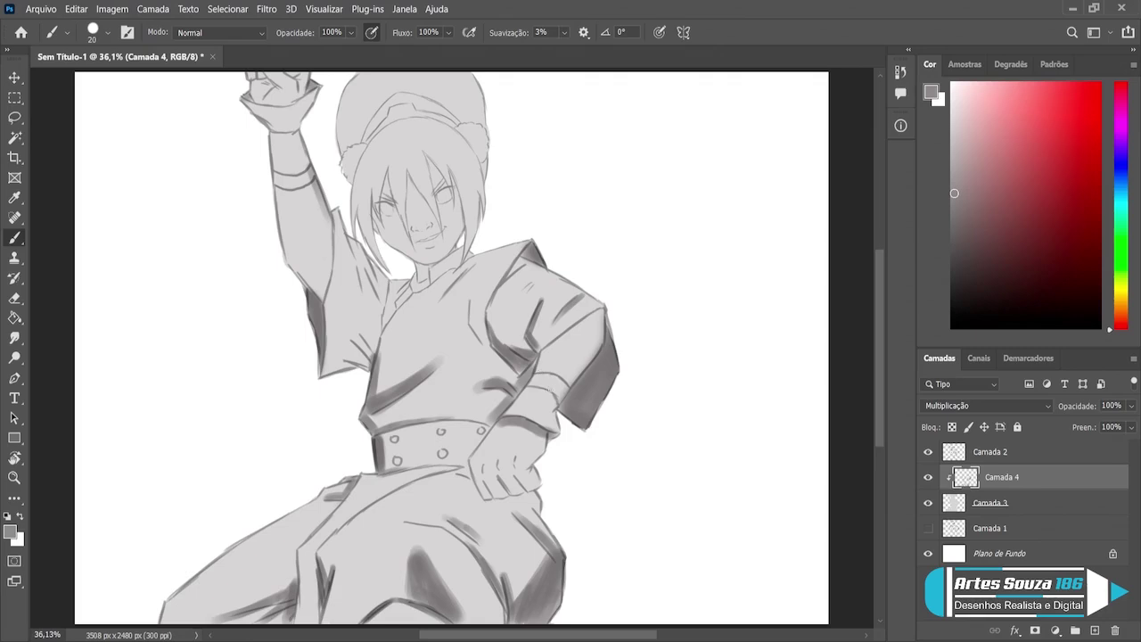
Step: Shade the right shoulder edge, the hand on the hip, and the raised hand's fingers
key(bracketright)
mouse_move(594, 311)
mouse_down()
mouse_move(599, 356)
mouse_move(570, 390)
mouse_up()
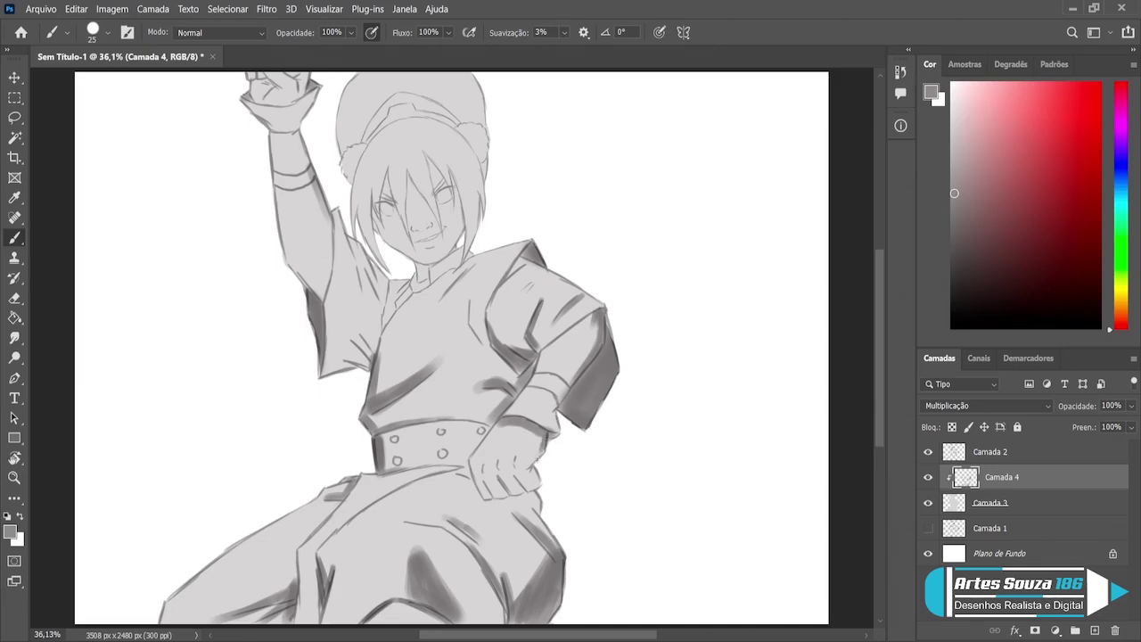
drag(546, 440, 528, 469)
key(bracketleft)
drag(495, 497, 491, 493)
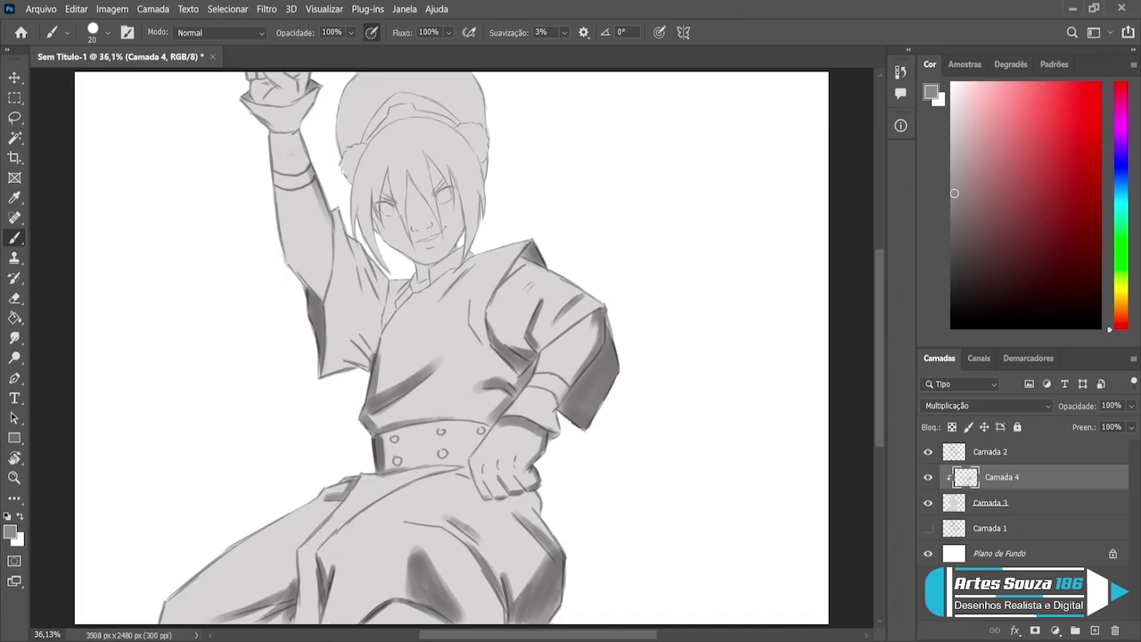
key(bracketright)
mouse_move(273, 87)
mouse_down()
mouse_move(262, 99)
mouse_move(248, 77)
mouse_up()
mouse_move(307, 70)
mouse_down()
mouse_move(300, 91)
mouse_move(294, 82)
mouse_up()
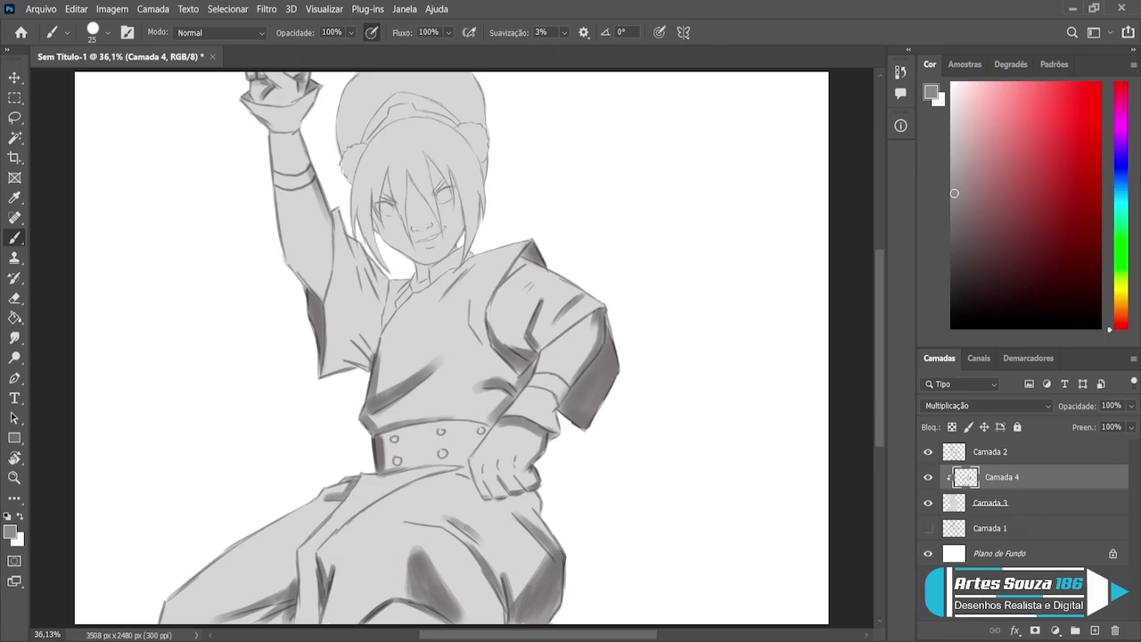
Step: Darken the armpit, collar edge, nose and mouth, hair strands around the eyes, and jaw
mouse_move(335, 212)
mouse_down()
mouse_move(383, 302)
mouse_move(378, 342)
mouse_up()
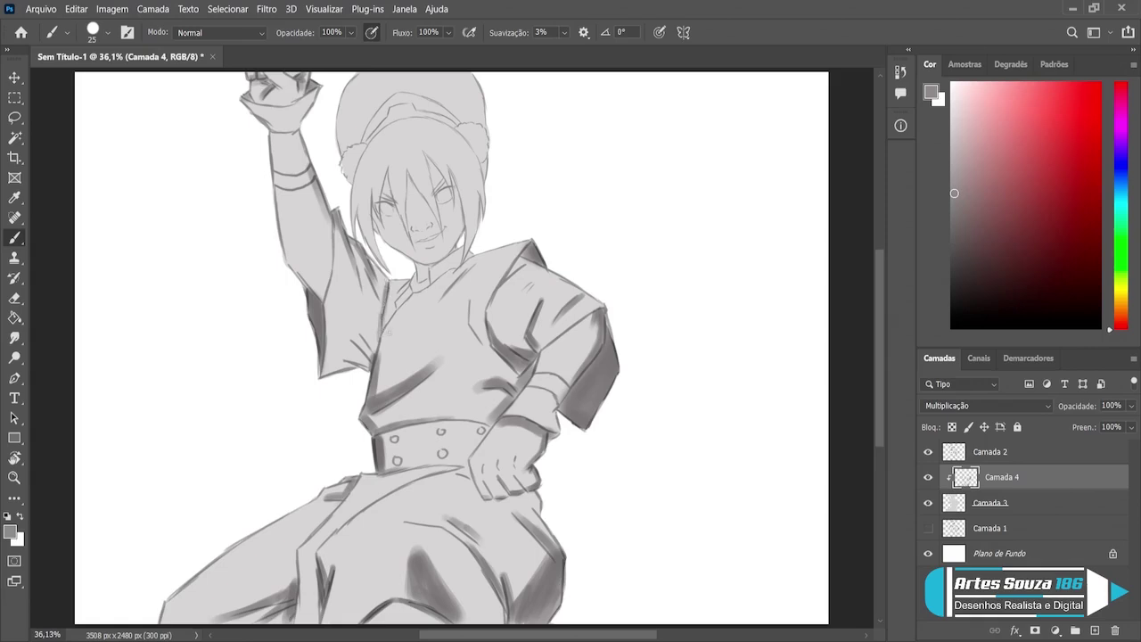
mouse_move(405, 283)
mouse_down()
mouse_move(394, 298)
mouse_move(388, 285)
mouse_move(405, 289)
mouse_move(417, 268)
mouse_up()
mouse_move(415, 232)
mouse_down()
mouse_move(429, 223)
mouse_move(426, 232)
mouse_up()
drag(374, 217, 380, 234)
drag(388, 172, 381, 191)
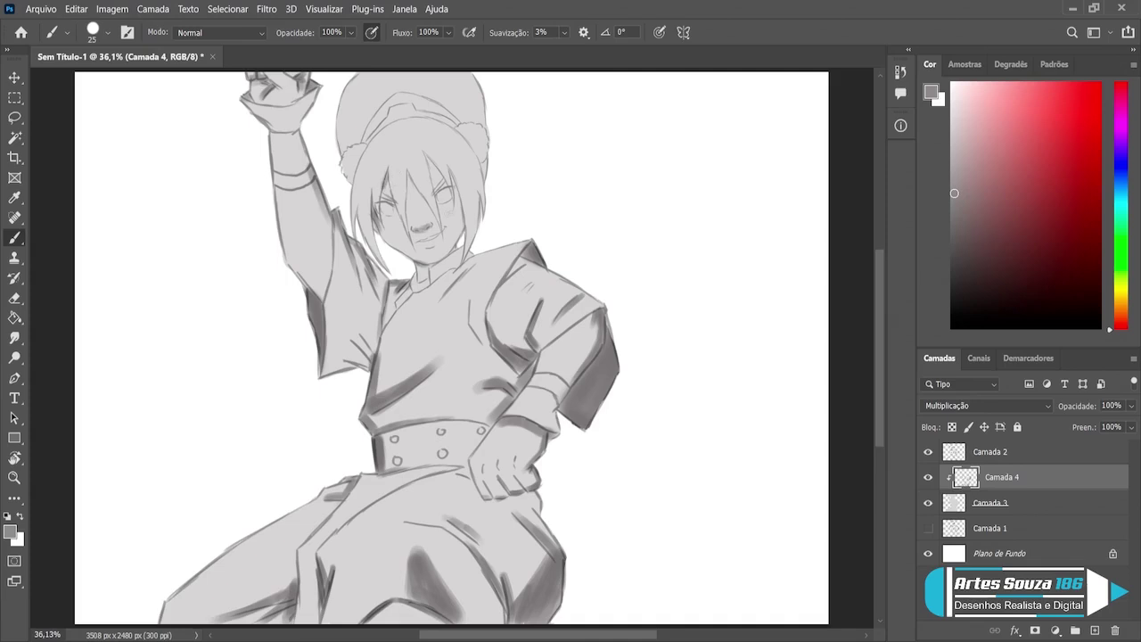
drag(445, 187, 434, 196)
mouse_move(453, 246)
mouse_down()
mouse_move(457, 225)
mouse_move(456, 237)
mouse_up()
Step: Duplicate Camada 3 as Camada 3 copiar and fill it with a warm tan skin tone
click(1004, 505)
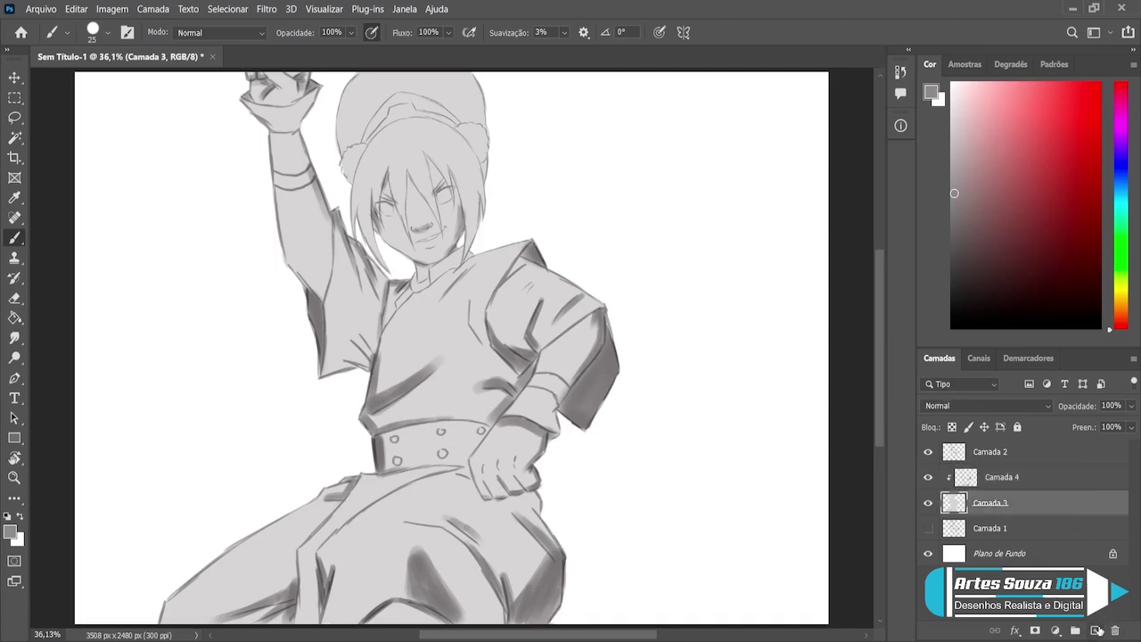
drag(1098, 630, 1095, 630)
key(i)
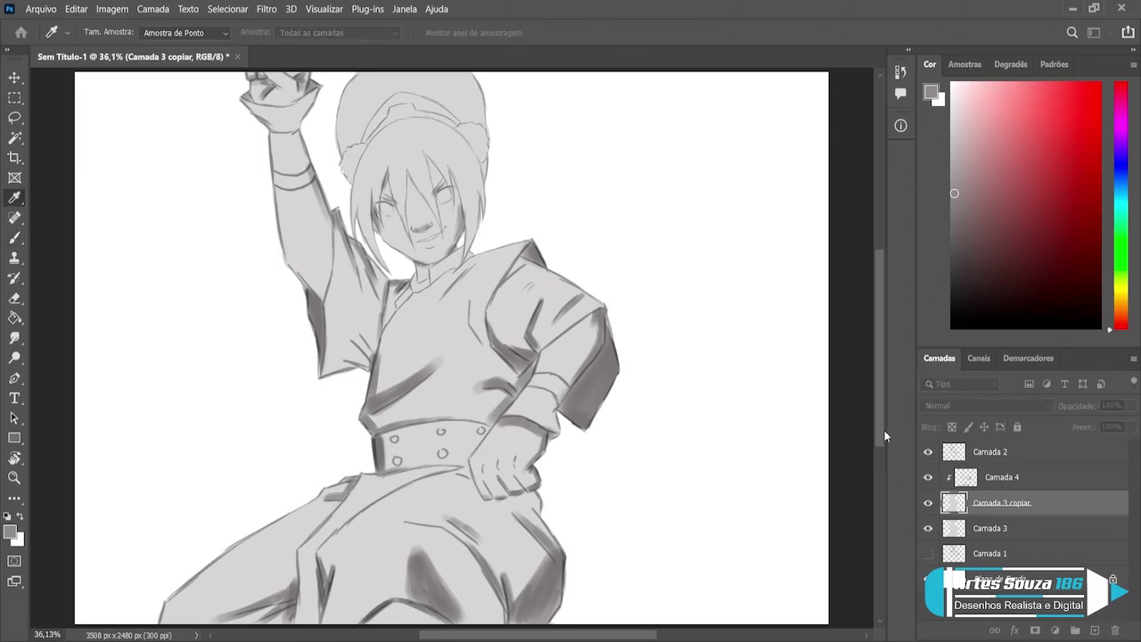
key(alt+BackSpace)
key(ctrl+z)
key(ctrl+z)
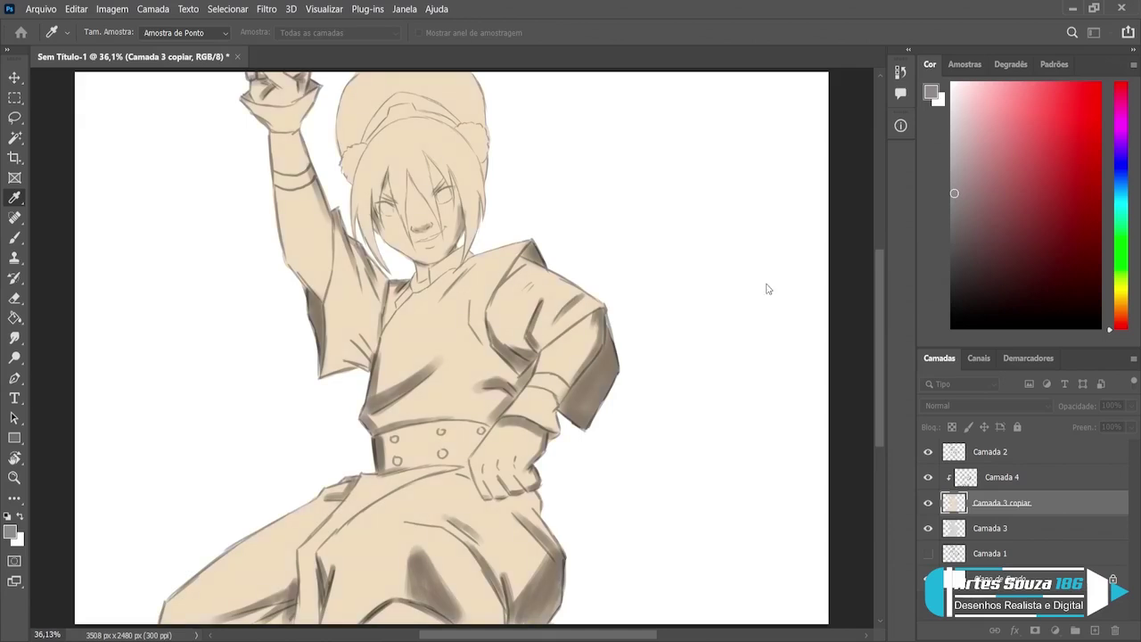
key(ctrl+z)
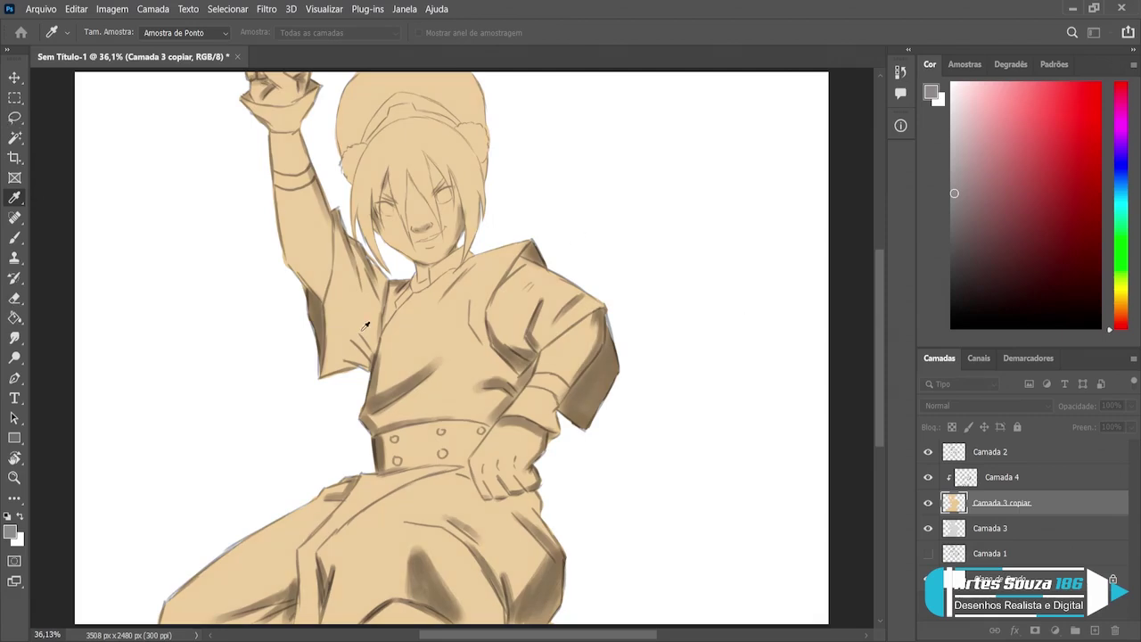
key(b)
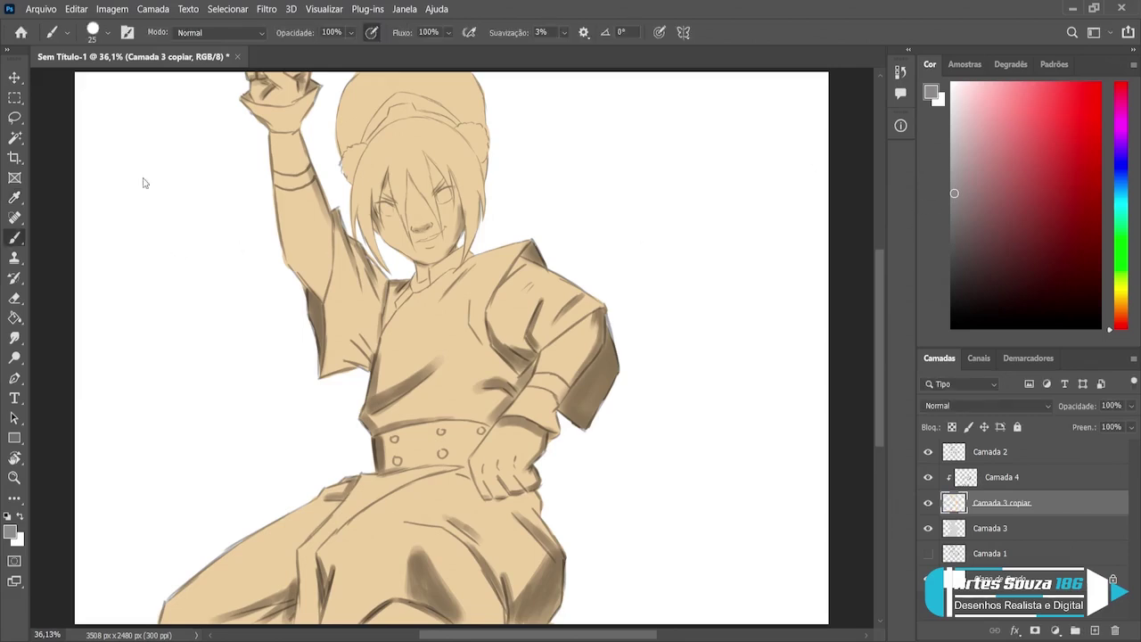
click(15, 298)
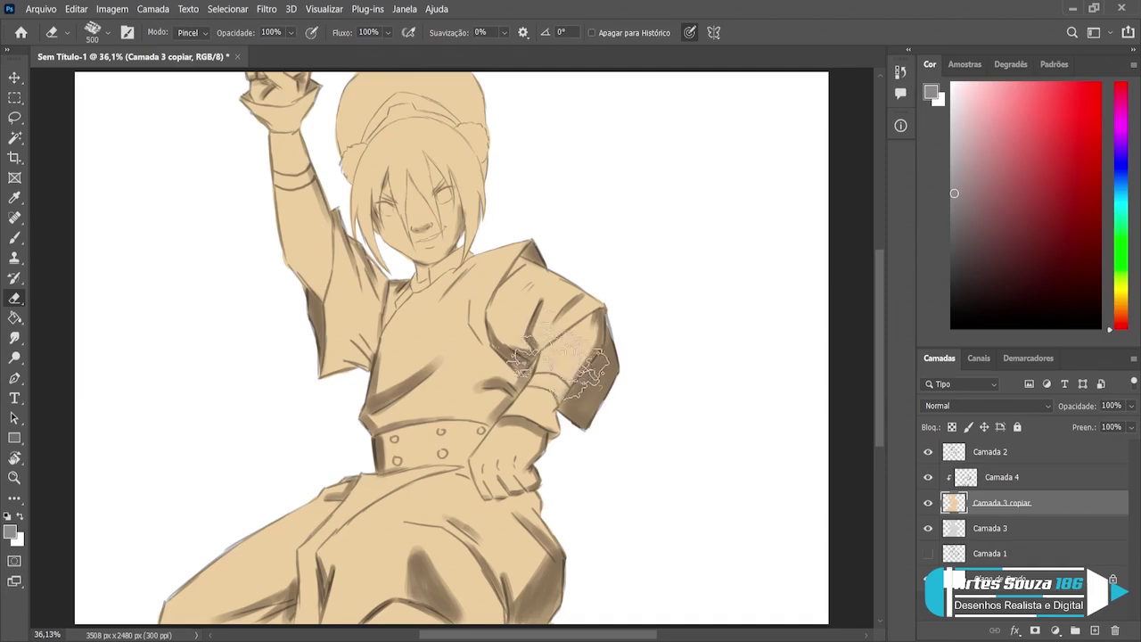
Step: Erase tan from the belt, waist and pants with 500 then 150 eraser; move Camada 4 below Camada 3 copiar
key(bracketright)
key(bracketright)
key(bracketright)
mouse_move(612, 318)
mouse_down()
mouse_move(568, 331)
mouse_move(501, 303)
mouse_up()
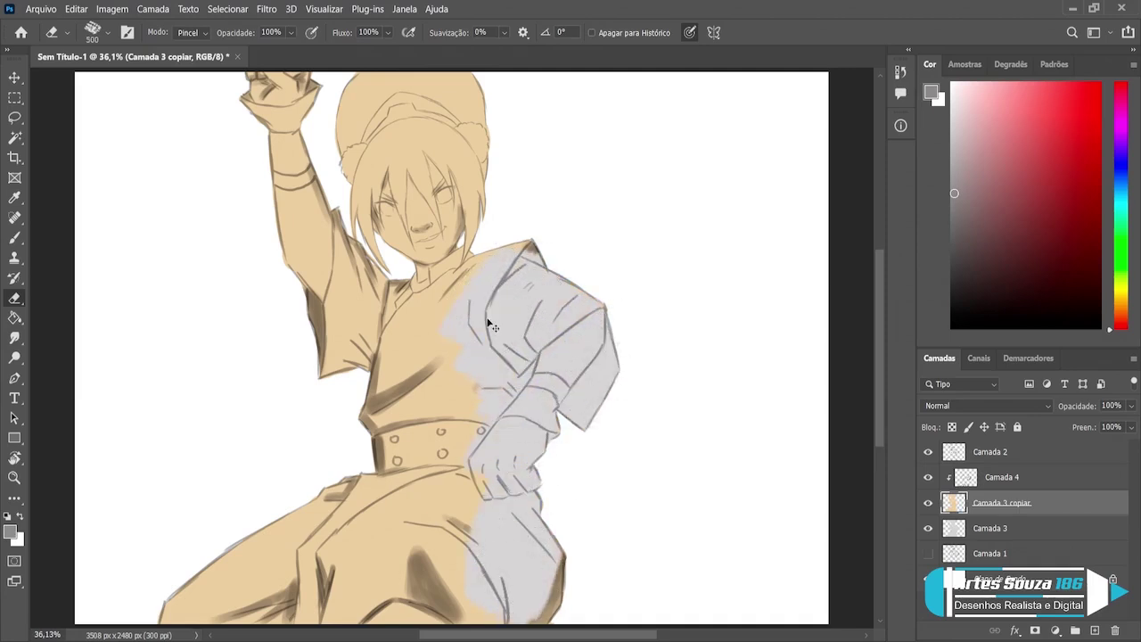
key(ctrl+z)
key(ctrl+z)
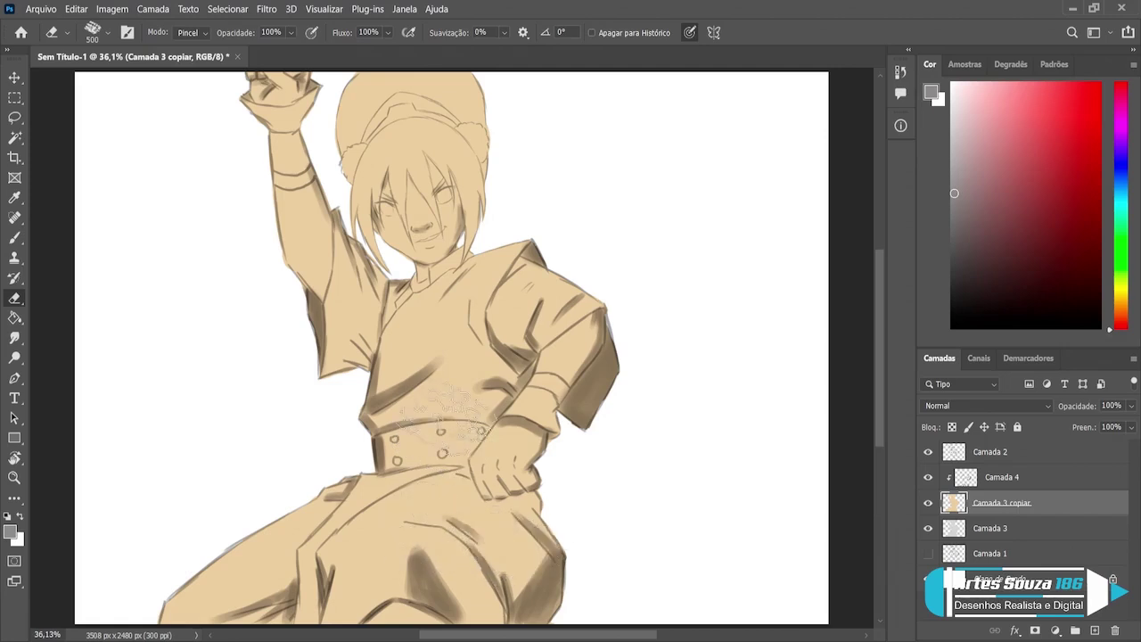
mouse_move(424, 365)
mouse_down()
mouse_move(441, 442)
mouse_move(423, 366)
mouse_move(374, 374)
mouse_move(307, 357)
mouse_move(347, 584)
mouse_move(222, 615)
mouse_move(458, 619)
mouse_move(446, 542)
mouse_move(453, 590)
mouse_move(522, 573)
mouse_move(535, 547)
mouse_move(557, 545)
mouse_up()
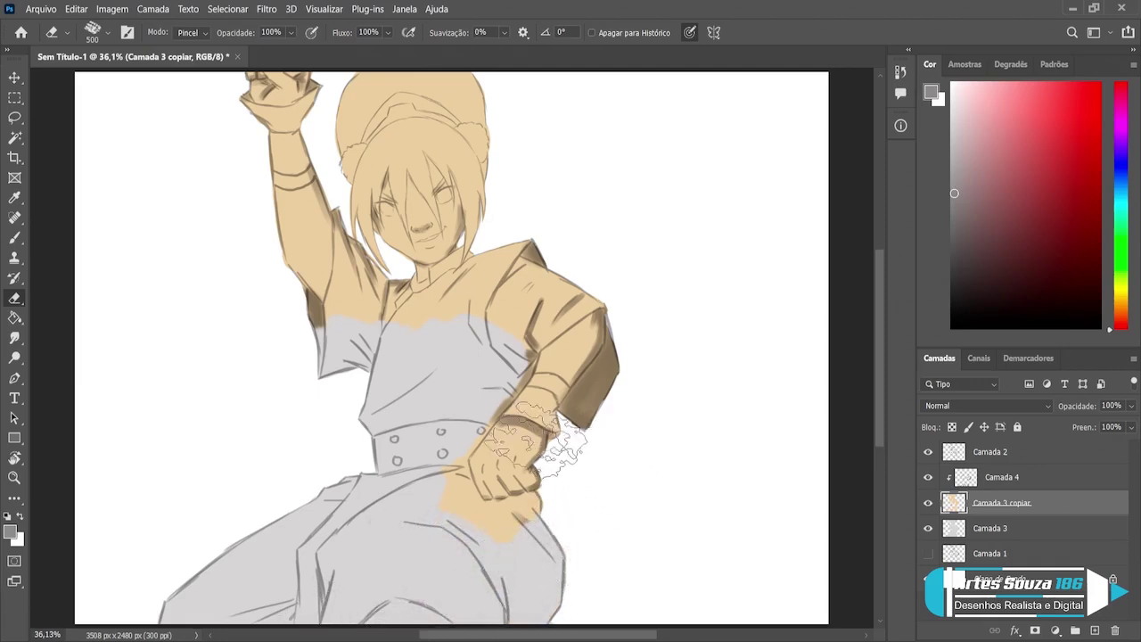
key(bracketleft)
key(bracketleft)
key(bracketleft)
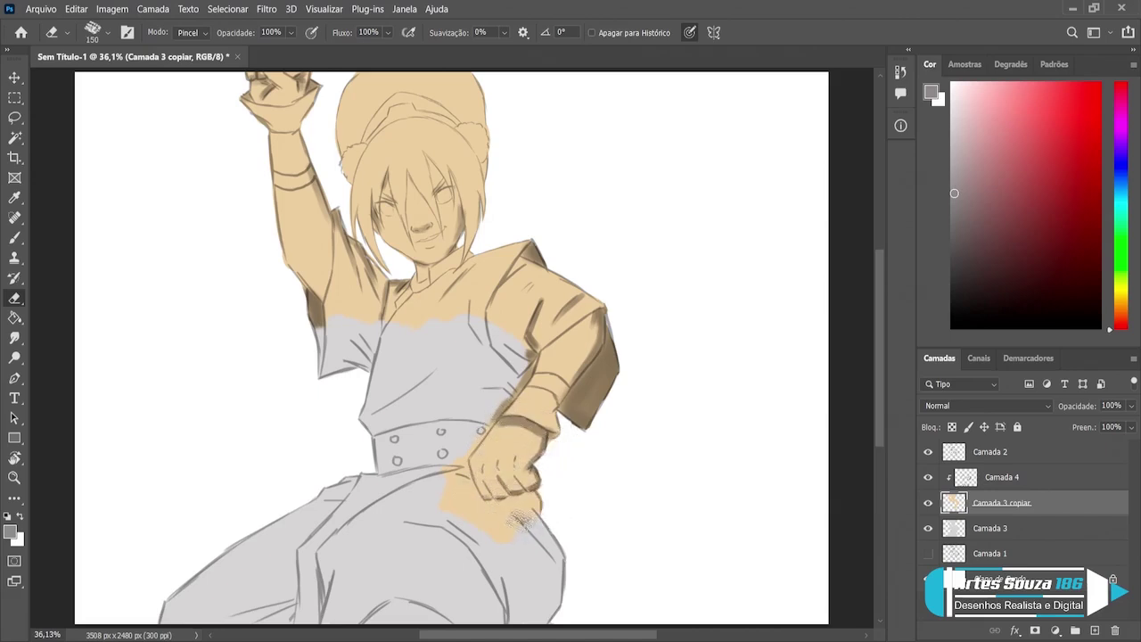
mouse_move(507, 533)
mouse_down()
mouse_move(545, 511)
mouse_move(505, 516)
mouse_move(511, 508)
mouse_up()
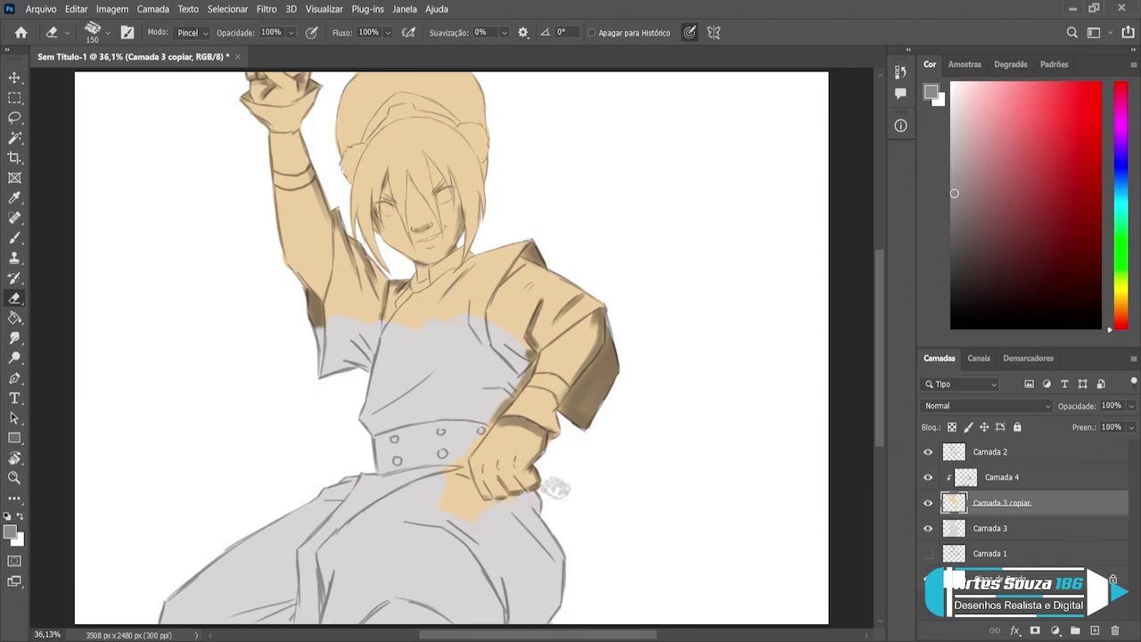
drag(997, 479, 998, 512)
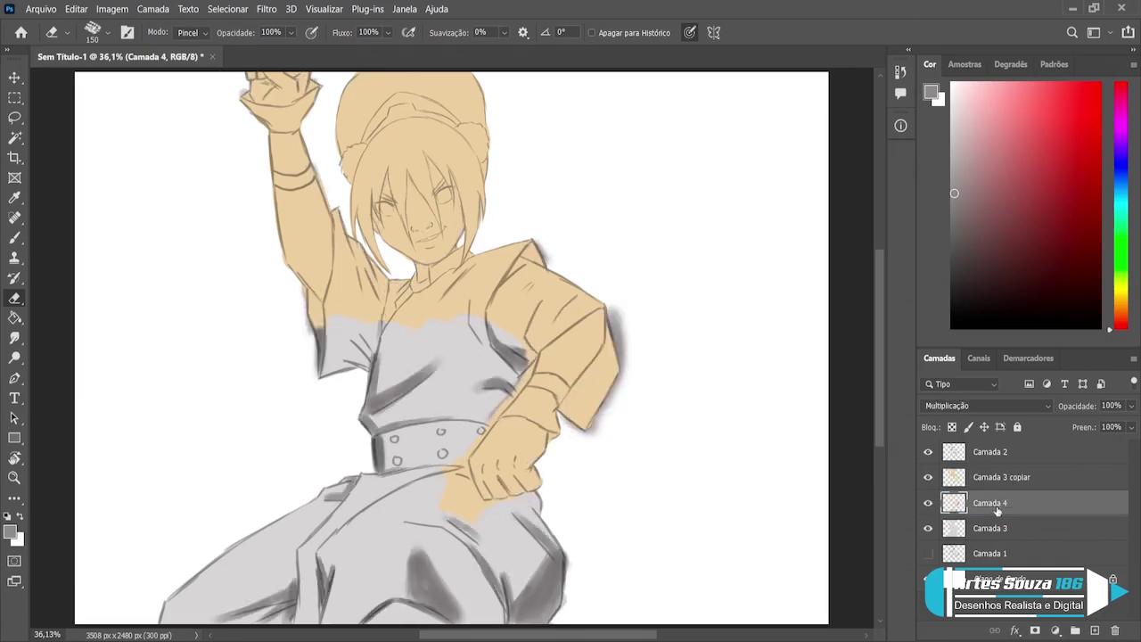
Step: Clip Camada 4 to Camada 3 and set Camada 3 copiar to Multiplicação
click(997, 485)
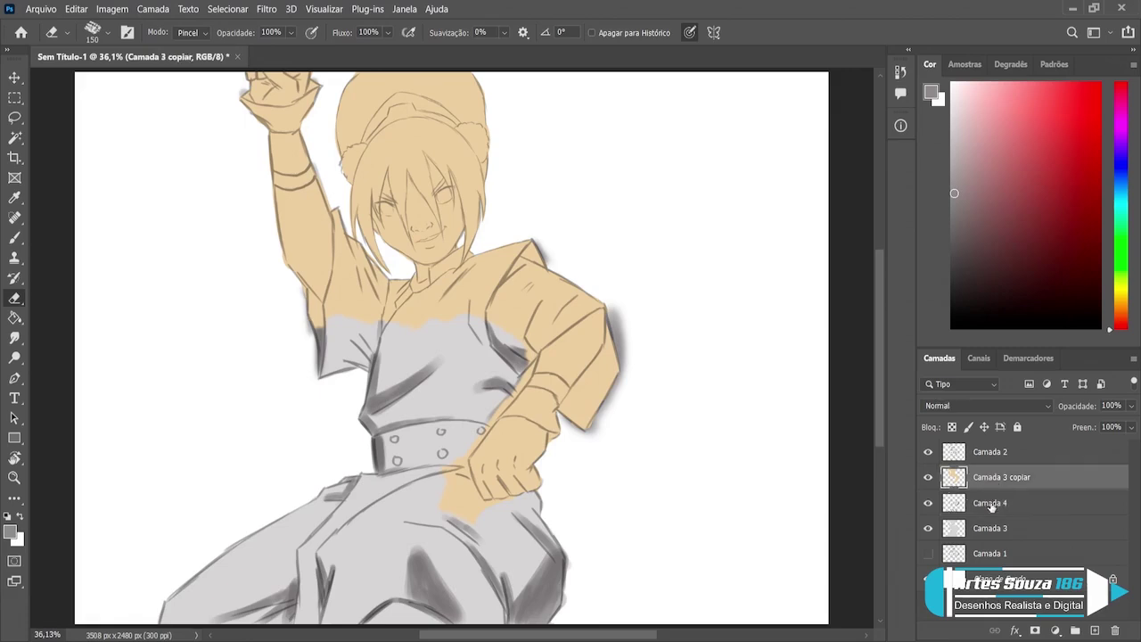
click(991, 505)
alt+click(994, 514)
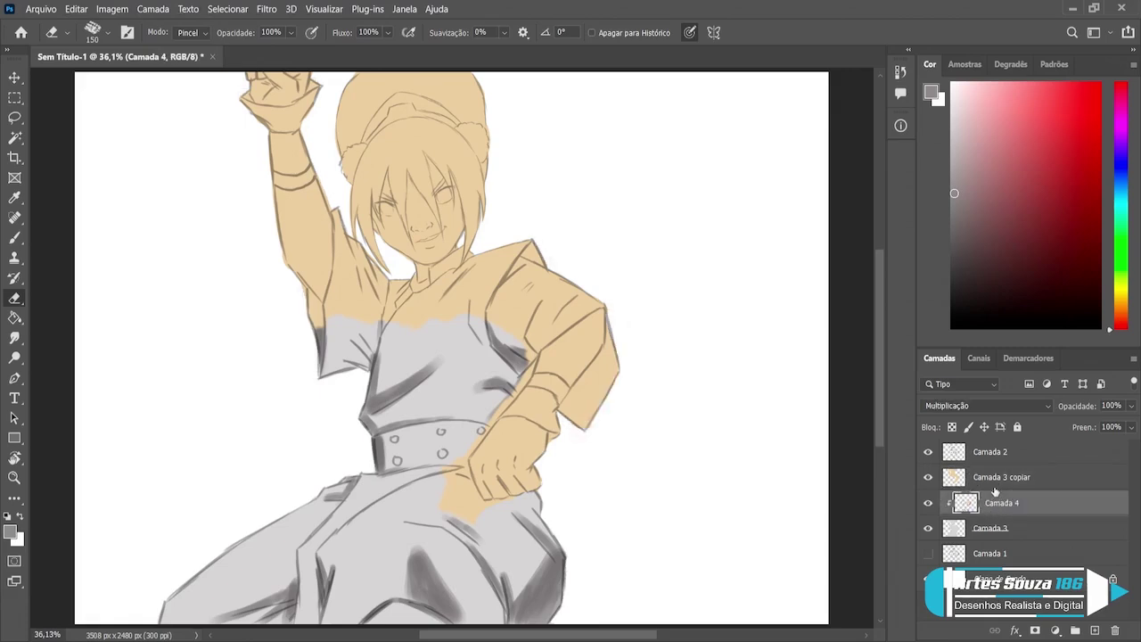
click(994, 481)
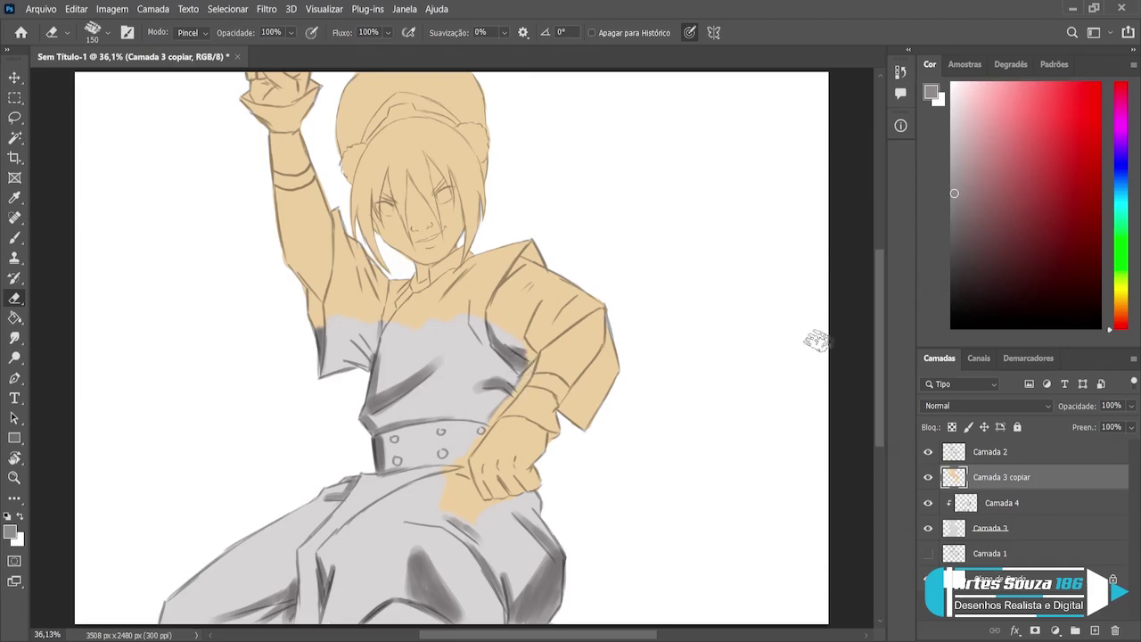
scroll(981, 406, down, 2)
key(Down)
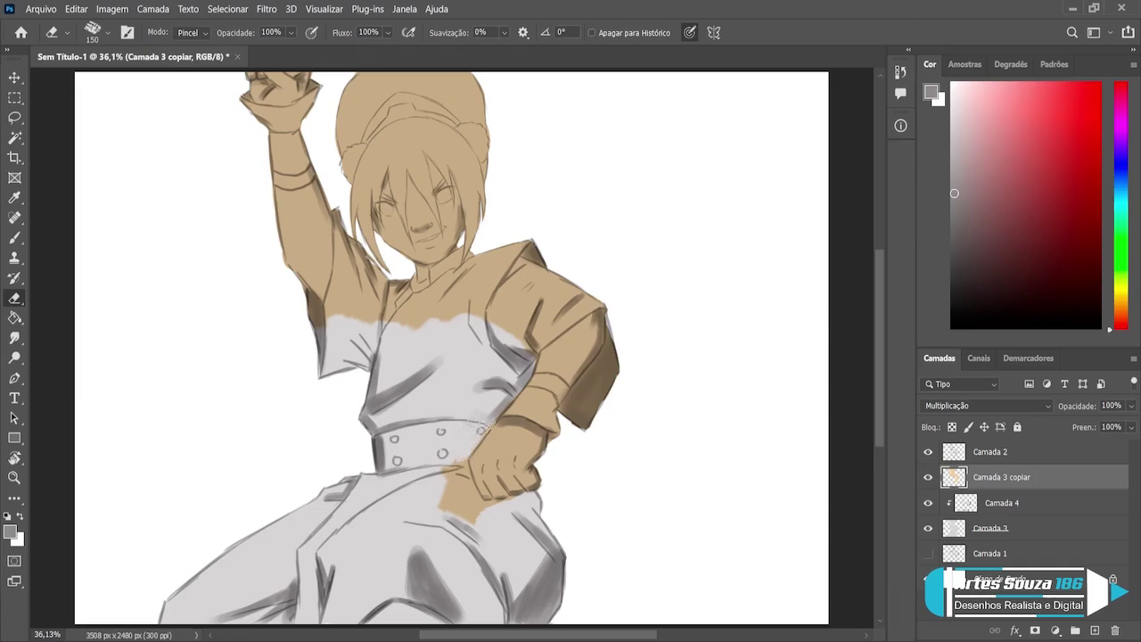
Step: Erase stray tan from the pants, tunic near shoulder and hair, and the bent arm's sleeve
drag(450, 462, 465, 517)
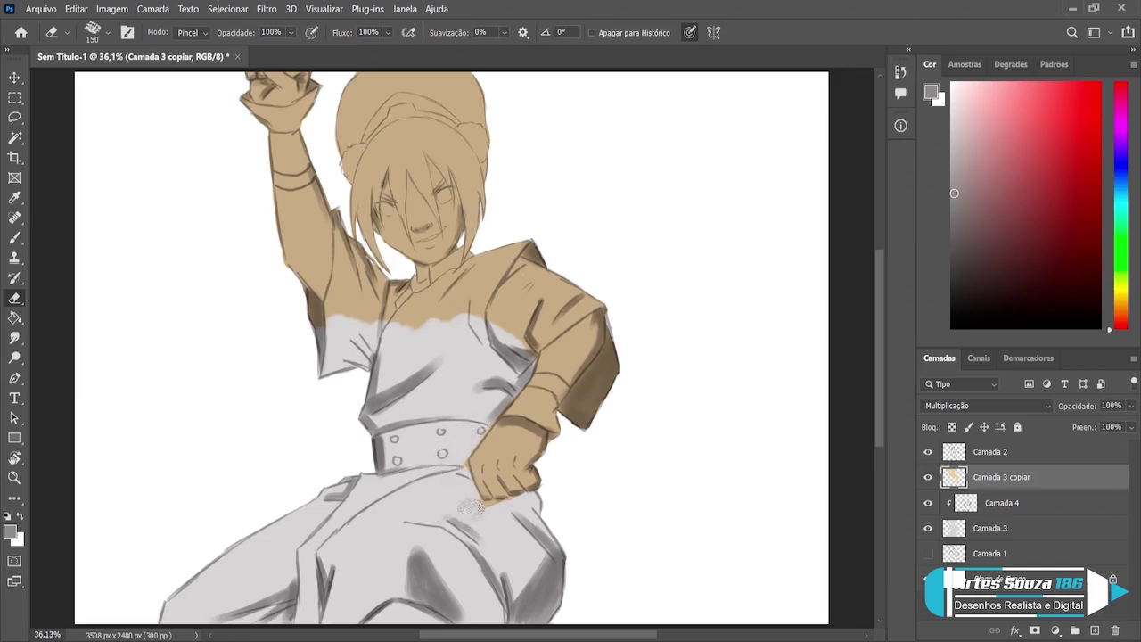
drag(459, 495, 464, 532)
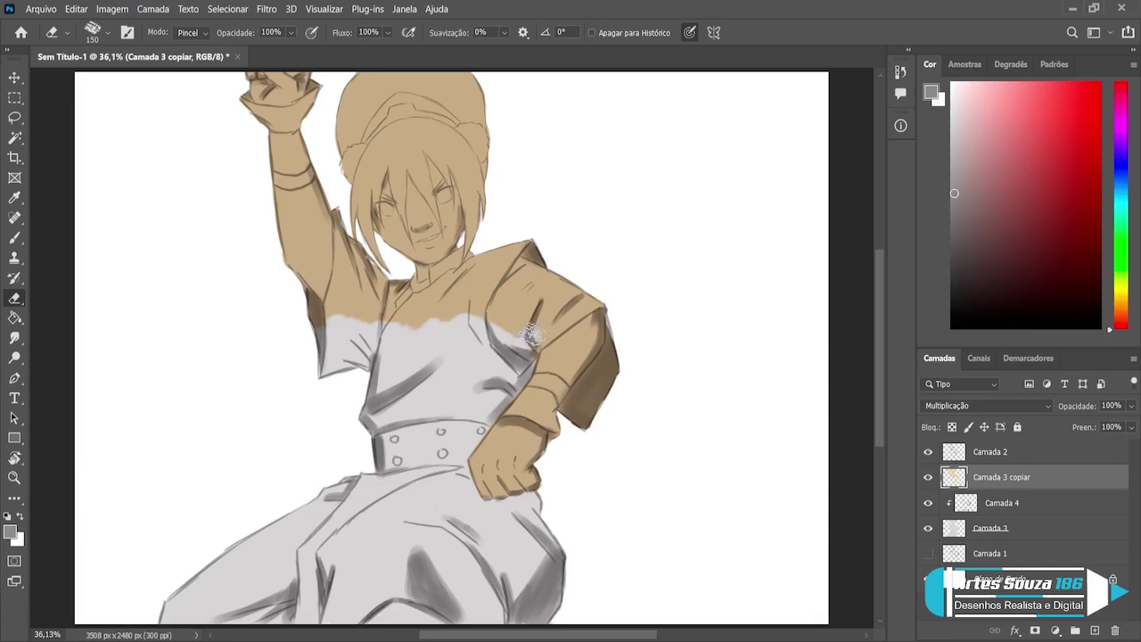
mouse_move(525, 340)
mouse_down()
mouse_move(602, 295)
mouse_move(527, 321)
mouse_move(485, 303)
mouse_move(535, 259)
mouse_move(536, 231)
mouse_move(472, 303)
mouse_move(494, 245)
mouse_move(446, 316)
mouse_move(472, 245)
mouse_move(454, 276)
mouse_move(392, 303)
mouse_move(397, 319)
mouse_move(486, 314)
mouse_up()
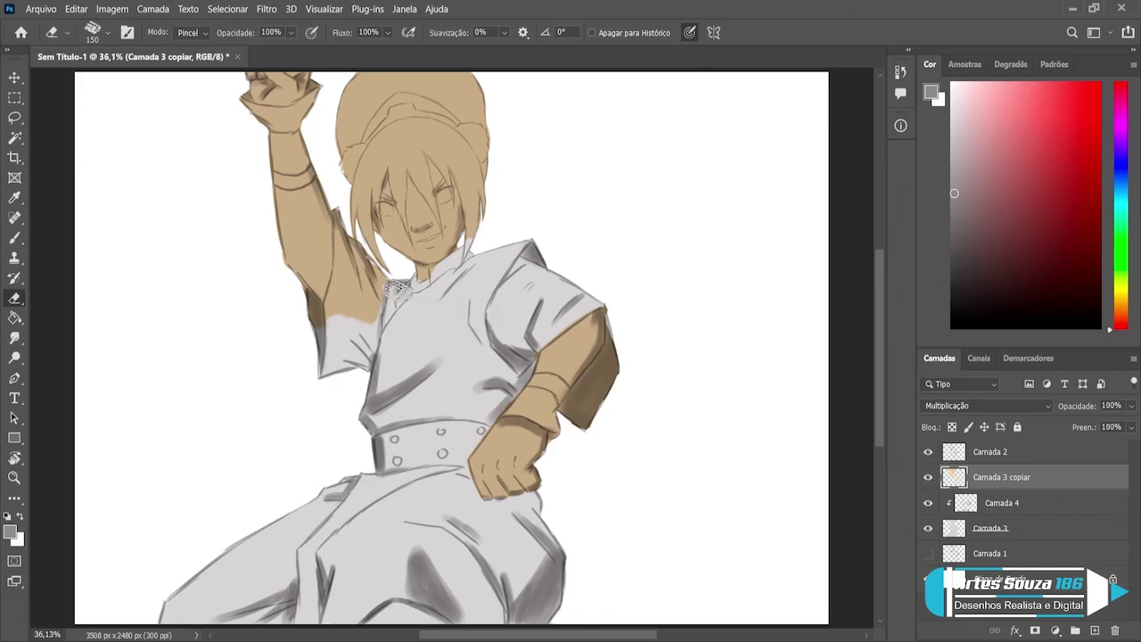
drag(334, 227, 326, 210)
mouse_move(326, 252)
mouse_down()
mouse_move(343, 205)
mouse_move(352, 232)
mouse_move(338, 212)
mouse_move(347, 267)
mouse_move(330, 317)
mouse_move(343, 246)
mouse_move(334, 325)
mouse_move(303, 308)
mouse_move(321, 325)
mouse_move(361, 267)
mouse_move(365, 321)
mouse_move(368, 272)
mouse_up()
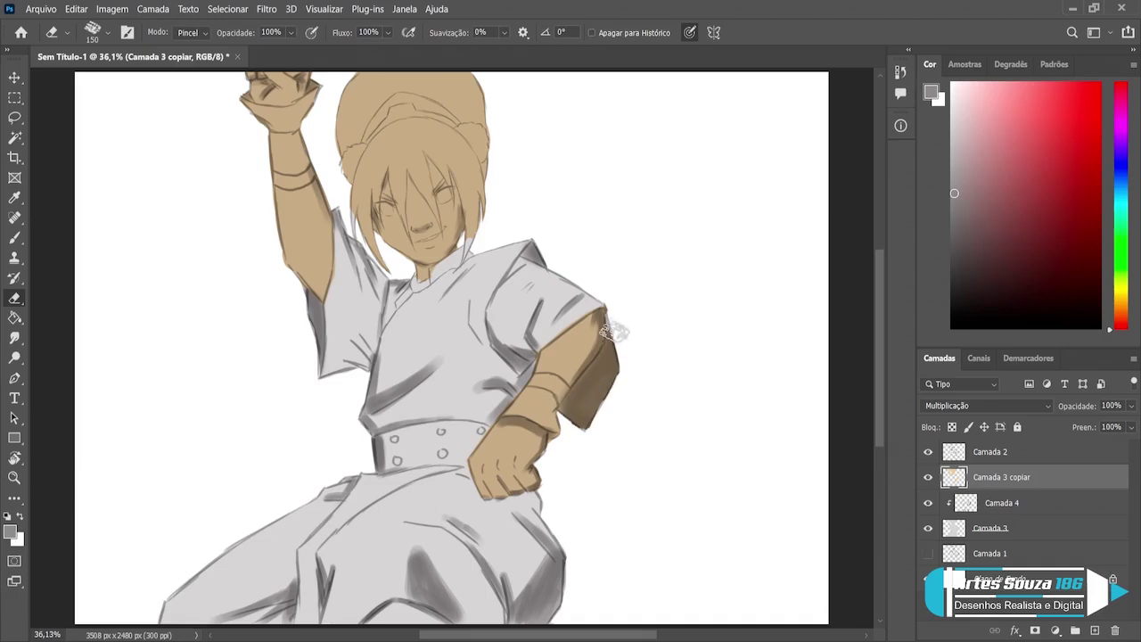
mouse_move(611, 377)
mouse_down()
mouse_move(616, 363)
mouse_move(576, 408)
mouse_up()
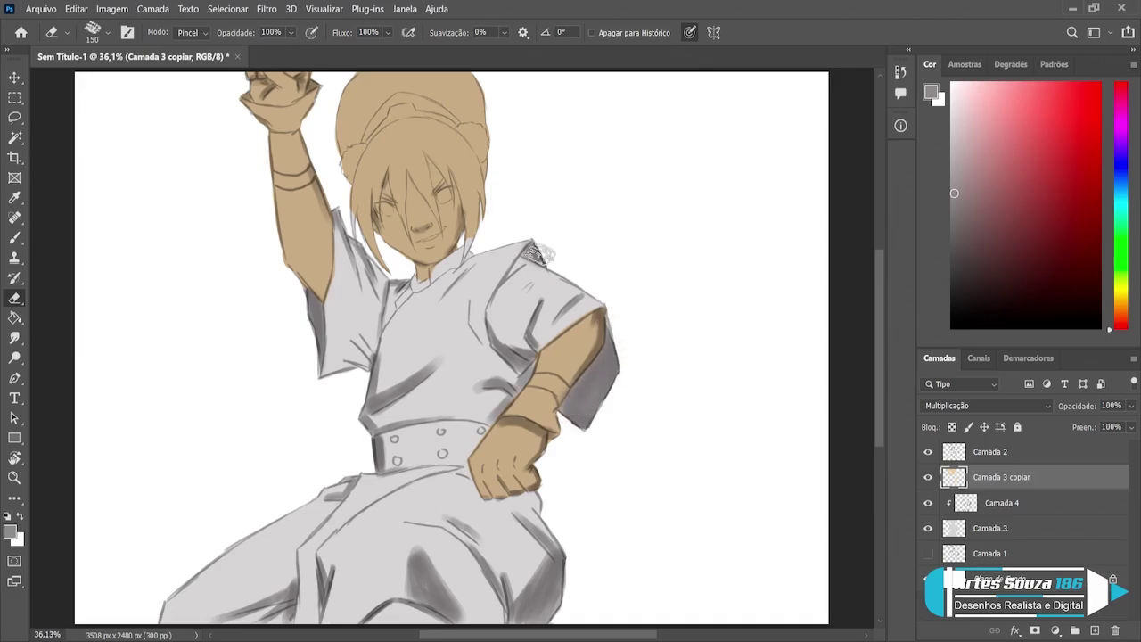
Step: Erase tan from the raised wrist, hair bun, headband and hair beside the face at 175–200 px
scroll(499, 253, up, 2)
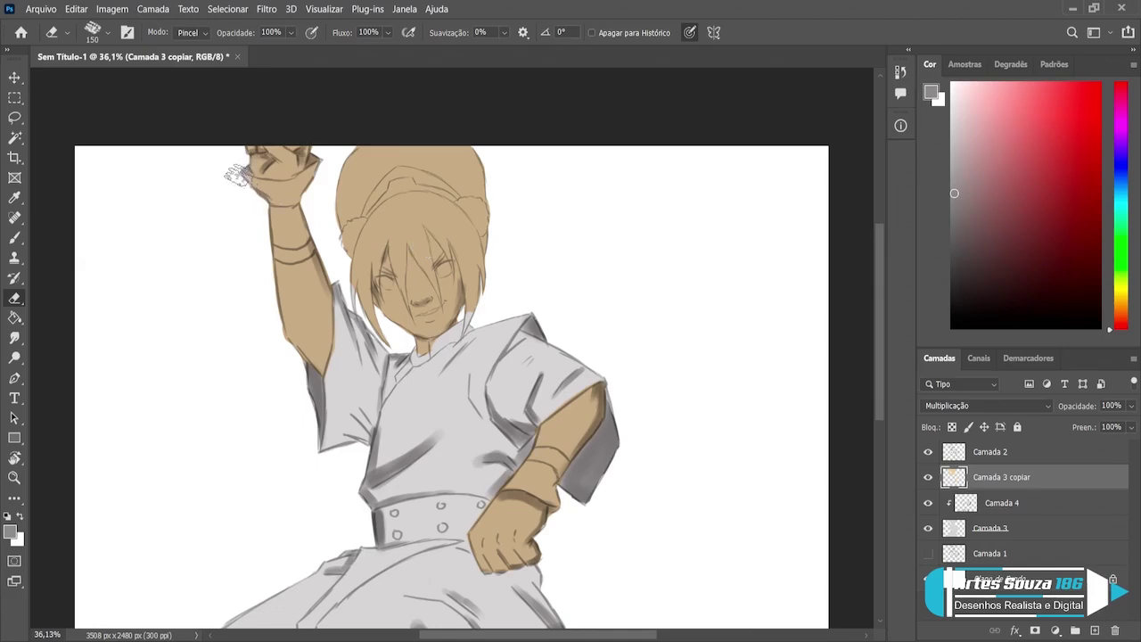
drag(241, 171, 276, 205)
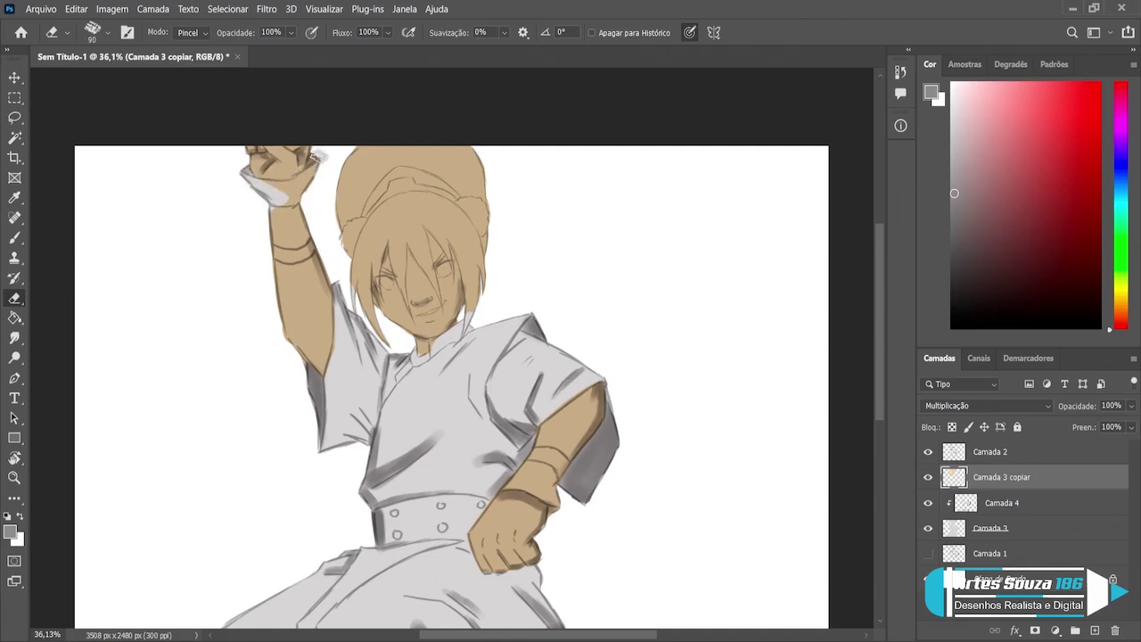
mouse_move(306, 178)
mouse_down()
mouse_move(303, 168)
mouse_move(272, 218)
mouse_move(277, 267)
mouse_move(308, 236)
mouse_move(281, 346)
mouse_move(303, 267)
mouse_up()
key(bracketright)
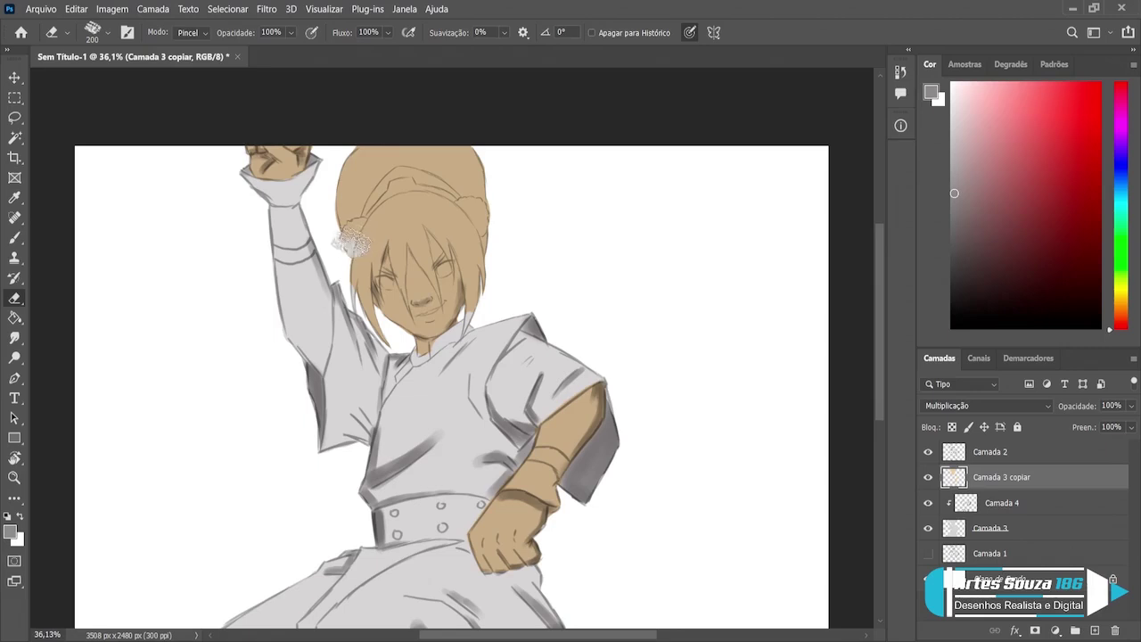
mouse_move(349, 242)
mouse_down()
mouse_move(410, 178)
mouse_move(482, 189)
mouse_move(450, 150)
mouse_move(374, 165)
mouse_move(361, 150)
mouse_move(459, 203)
mouse_move(496, 259)
mouse_move(435, 213)
mouse_move(373, 226)
mouse_move(348, 260)
mouse_move(372, 323)
mouse_up()
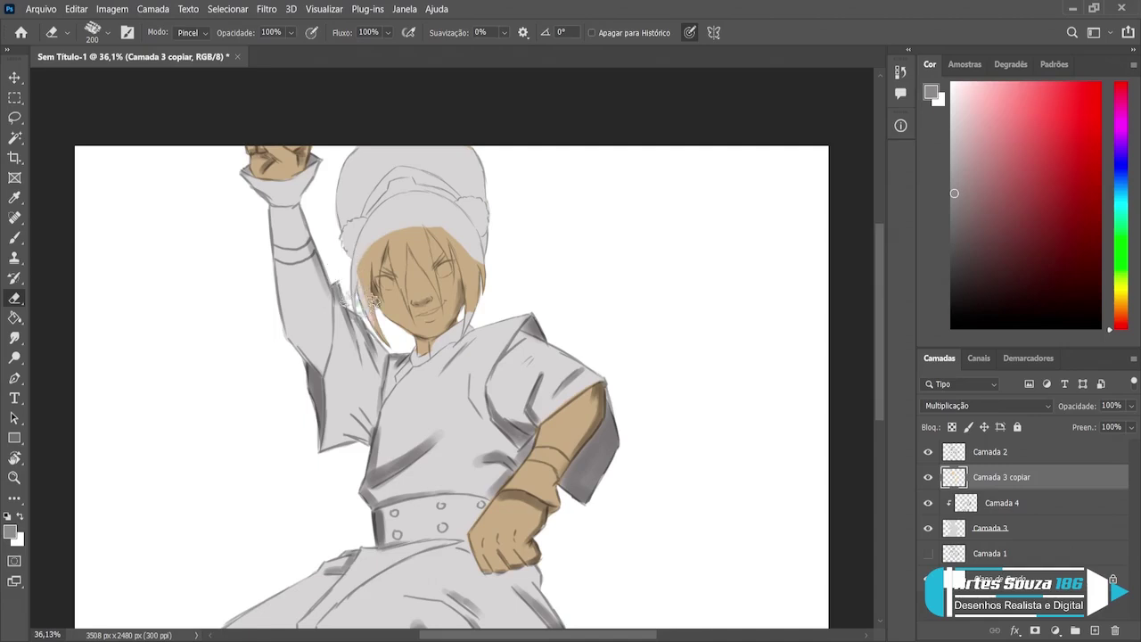
key(bracketleft)
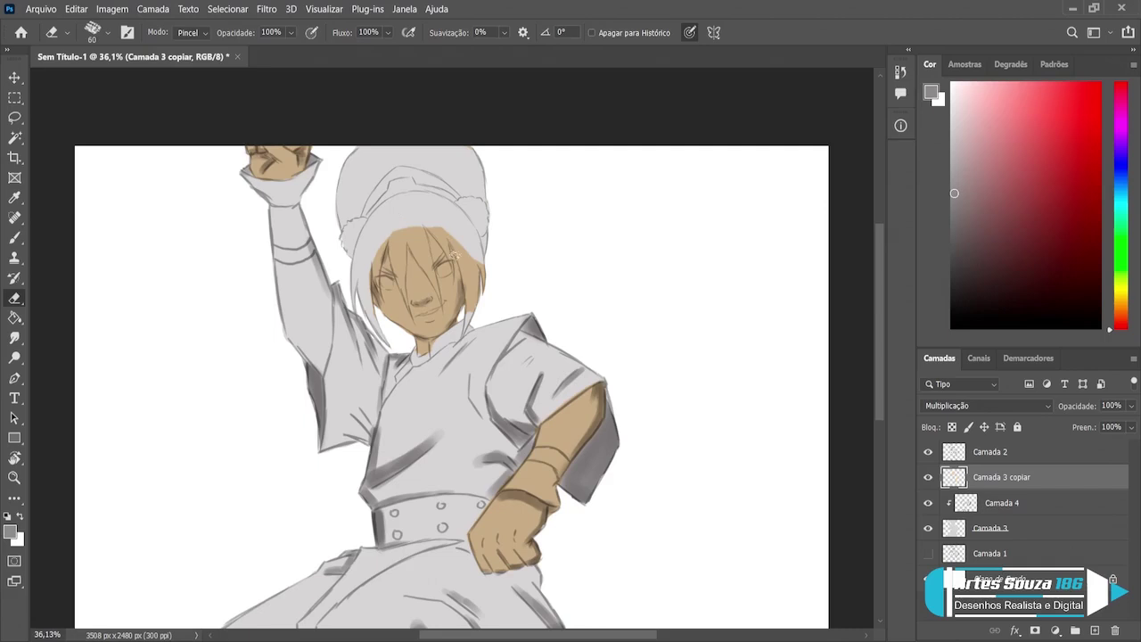
drag(472, 275, 445, 233)
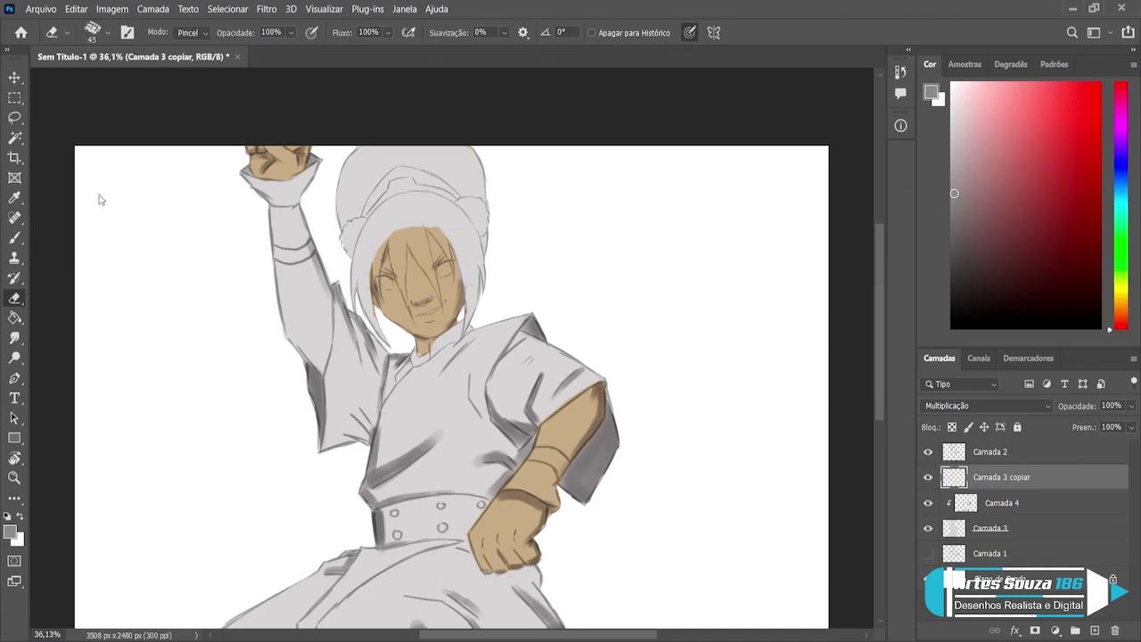
Step: Zoom in to 100% on the face
click(14, 119)
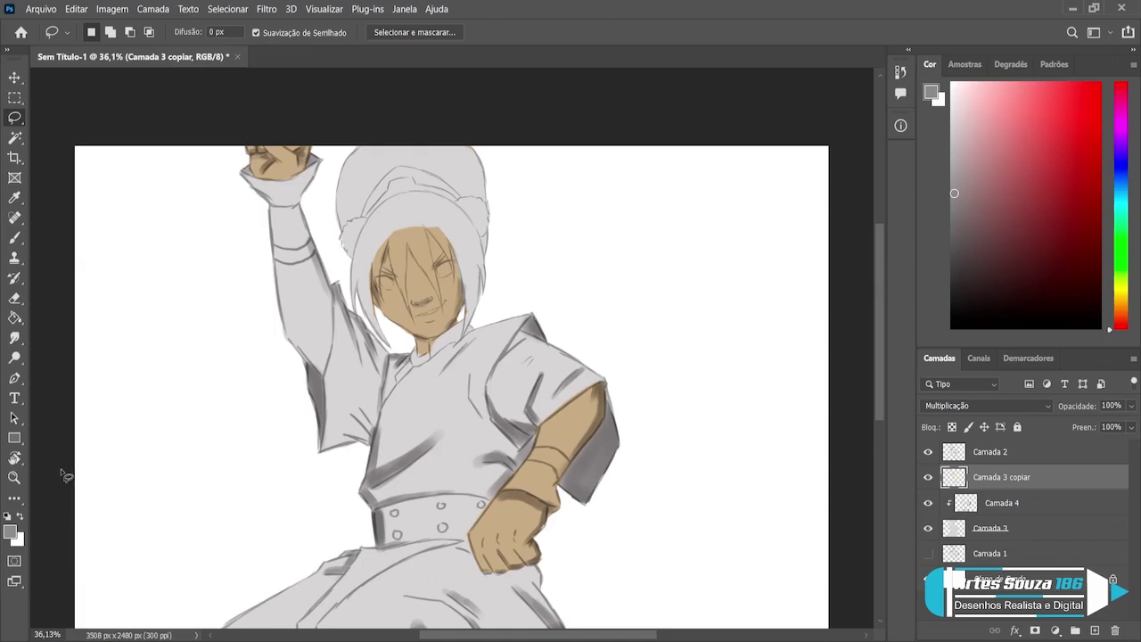
click(15, 477)
click(401, 264)
click(402, 262)
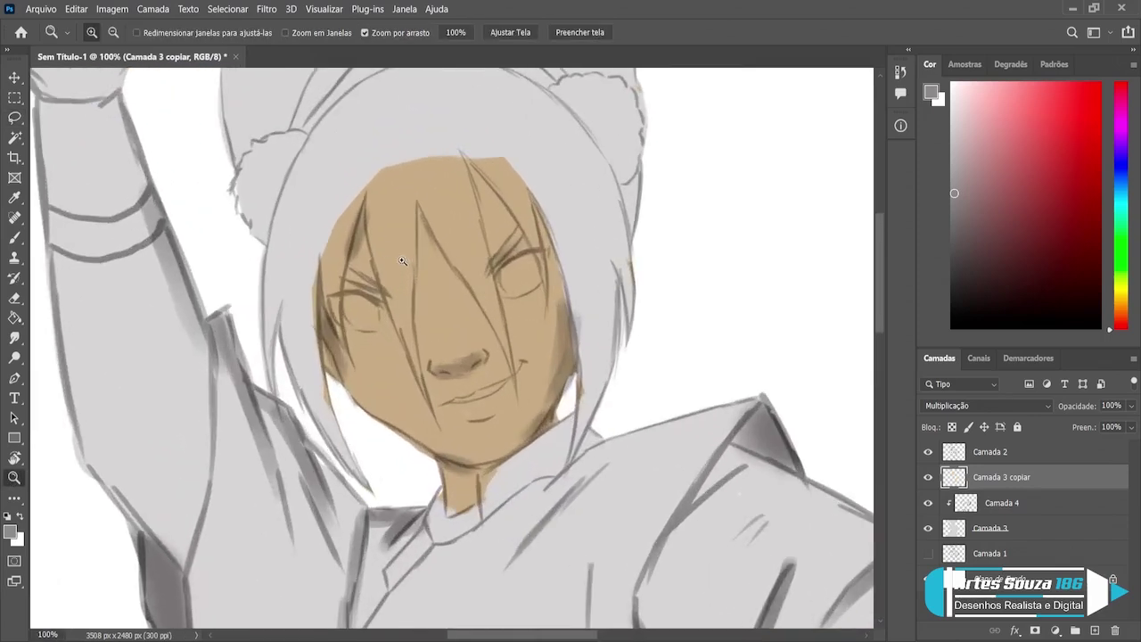
key(l)
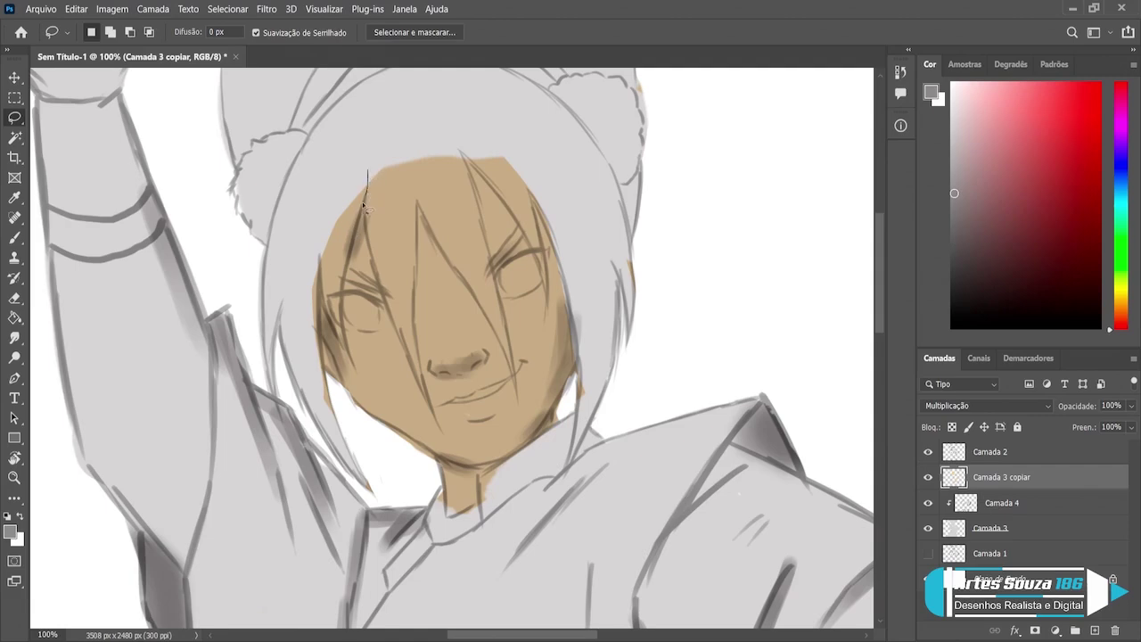
Step: Clear skin tone overlapping the hair at the upper left and along the face's left side
drag(352, 247, 335, 256)
key(Delete)
key(ctrl+d)
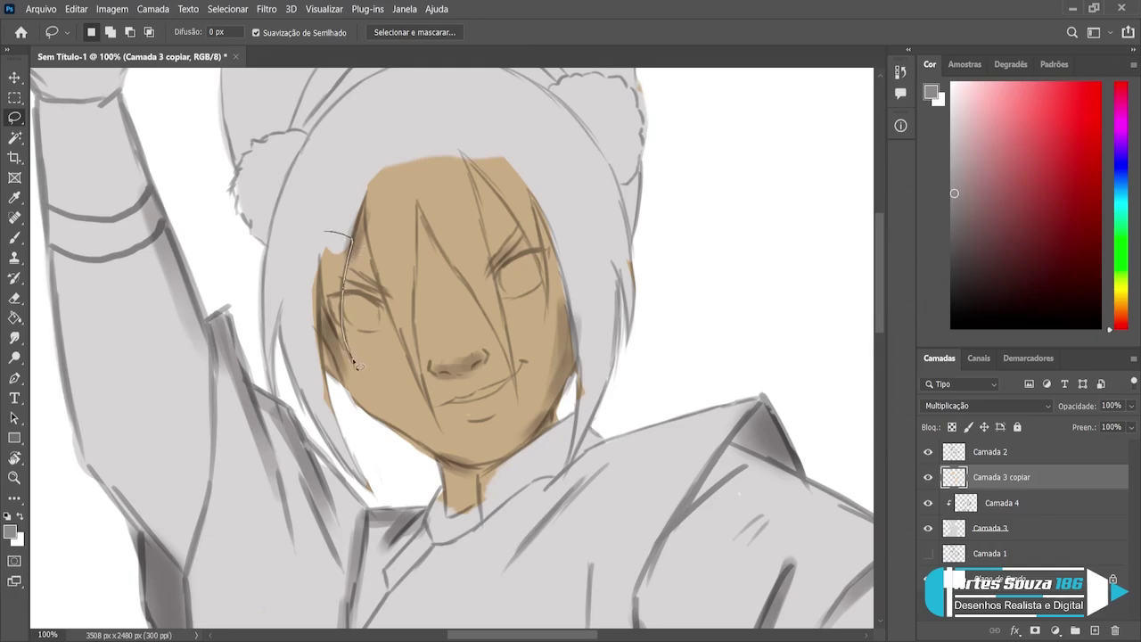
drag(319, 216, 319, 218)
key(Delete)
key(ctrl+d)
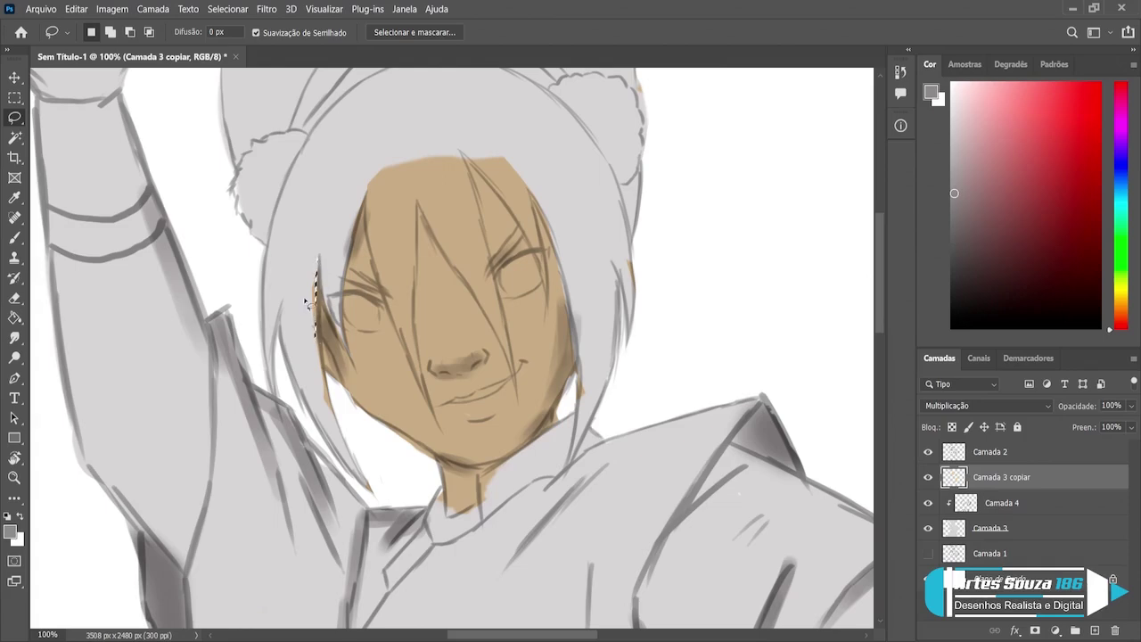
drag(322, 269, 319, 263)
key(ctrl+d)
drag(311, 362, 312, 357)
key(ctrl+d)
Step: Delete the tan covering the hair strands over the forehead
drag(366, 194, 390, 151)
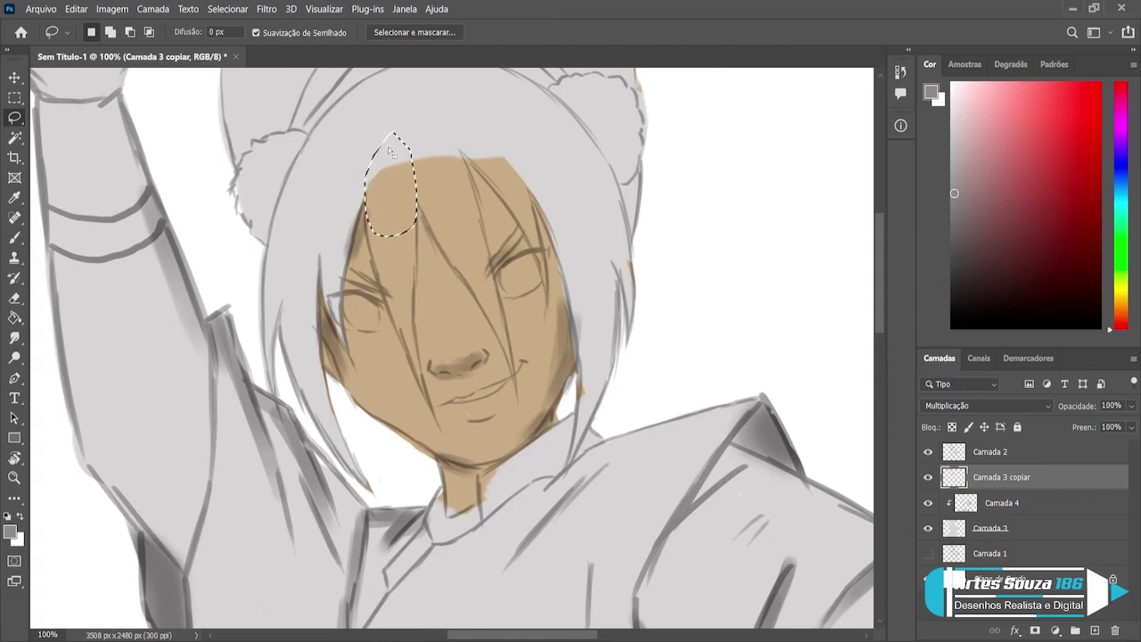
key(Delete)
key(ctrl+d)
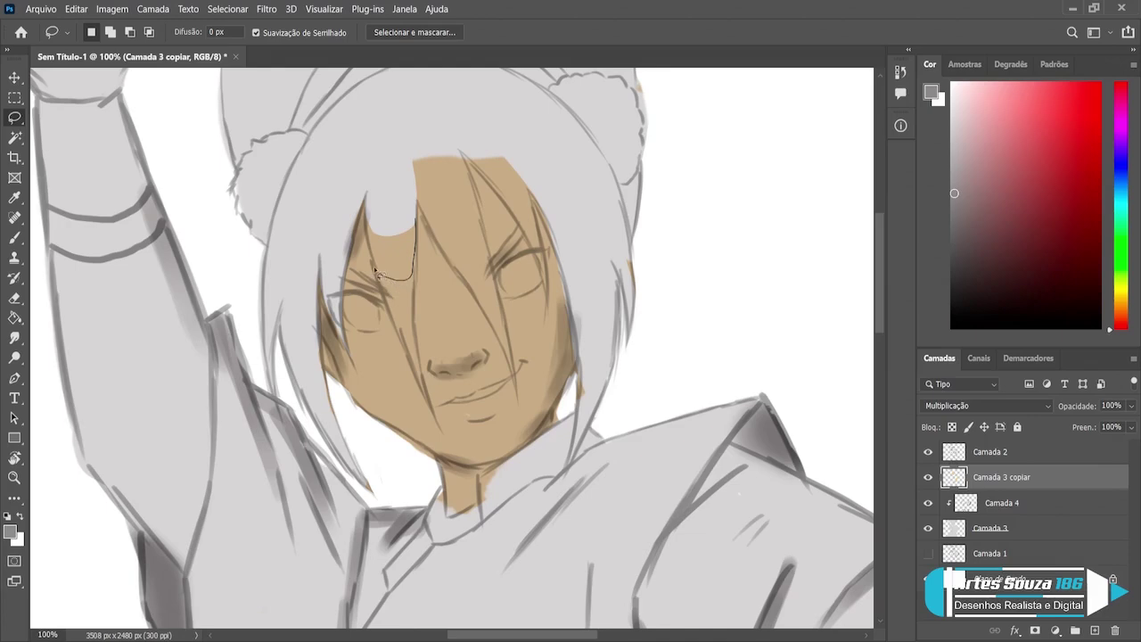
drag(370, 214, 392, 165)
key(Delete)
key(ctrl+d)
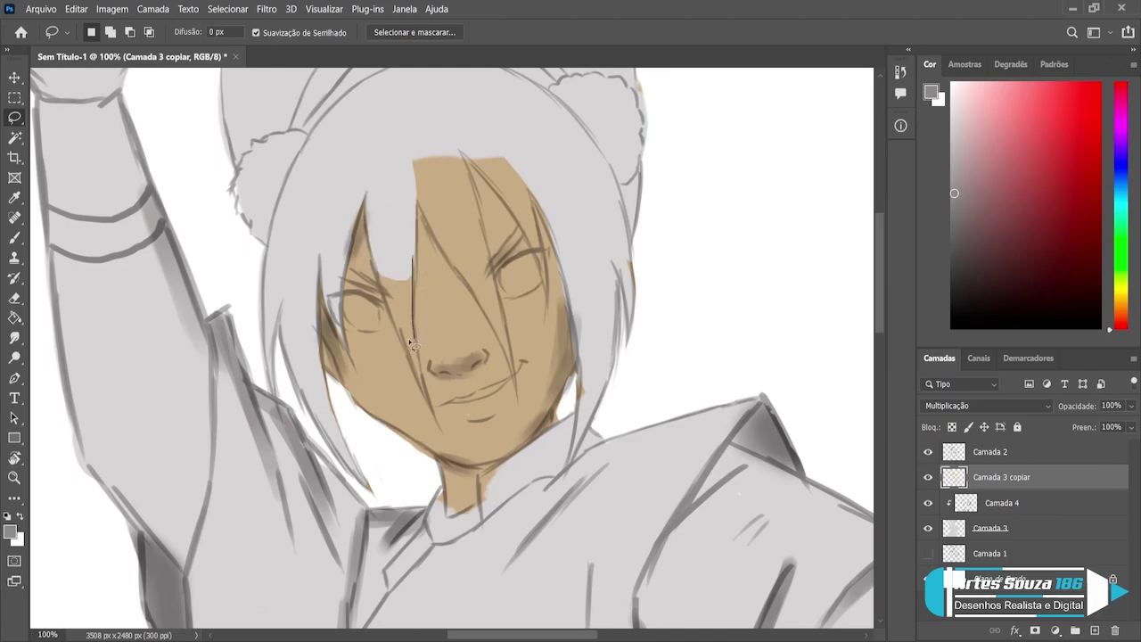
drag(386, 291, 378, 234)
key(Delete)
key(ctrl+d)
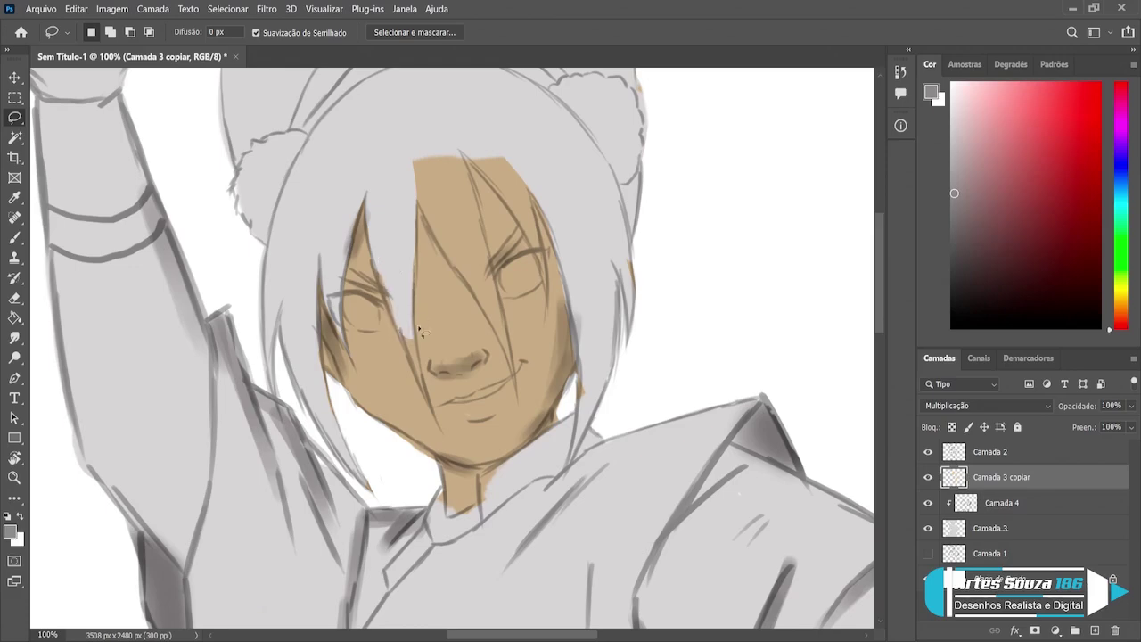
drag(395, 330, 399, 317)
Step: Remove tan from the hair strand running down from the forehead and a nearby patch
drag(417, 210, 430, 152)
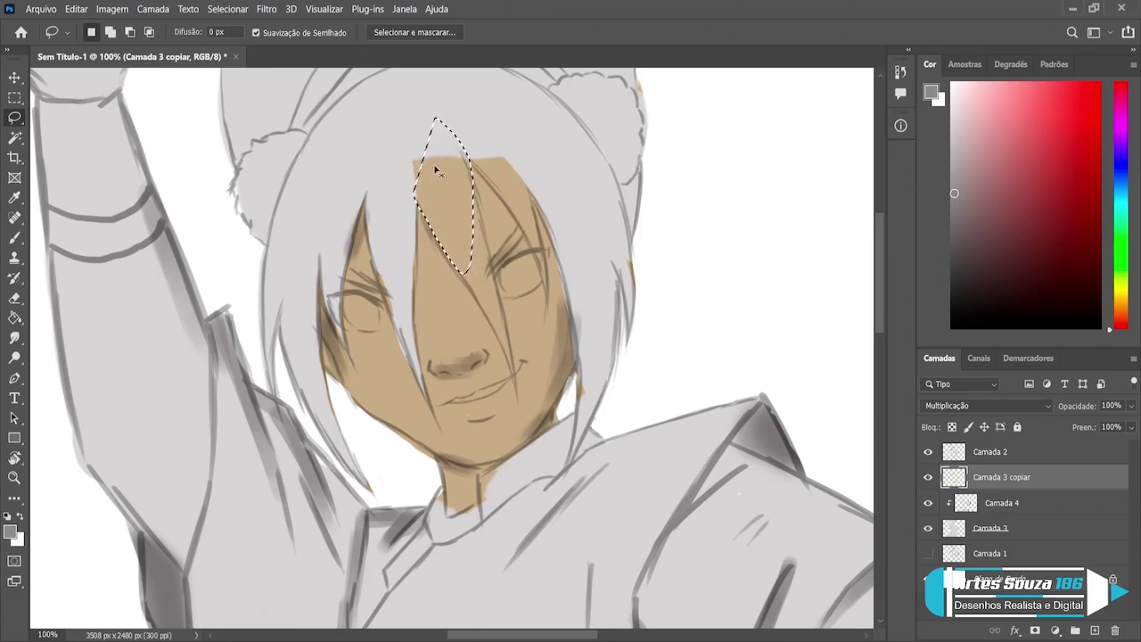
key(Delete)
key(ctrl+d)
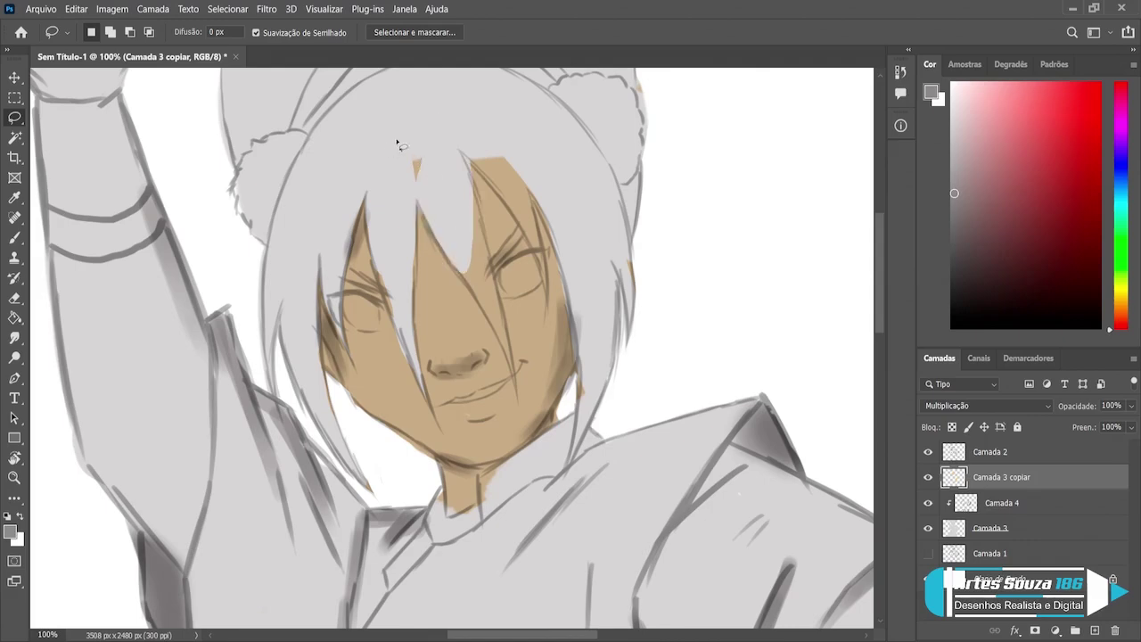
mouse_move(415, 161)
mouse_down()
mouse_move(403, 141)
mouse_move(418, 162)
mouse_up()
key(Delete)
key(ctrl+d)
Step: Clear the tan over the right hair strands, then zoom out to the whole figure
mouse_move(495, 333)
mouse_down()
mouse_move(513, 367)
mouse_move(455, 165)
mouse_move(490, 258)
mouse_up()
click(474, 162)
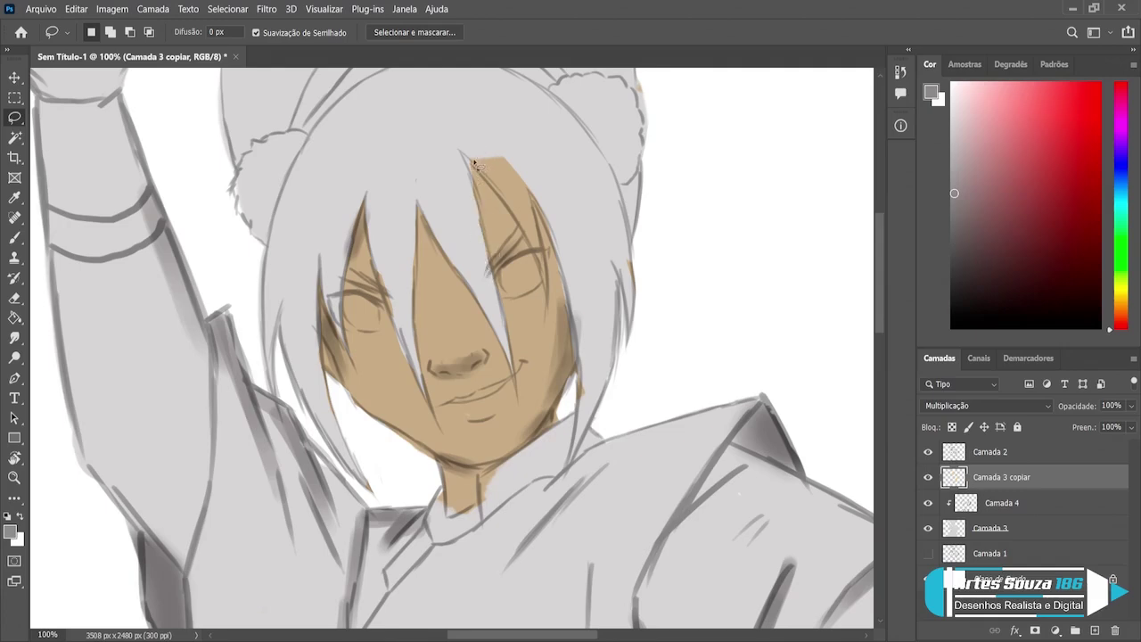
drag(465, 157, 526, 140)
key(Delete)
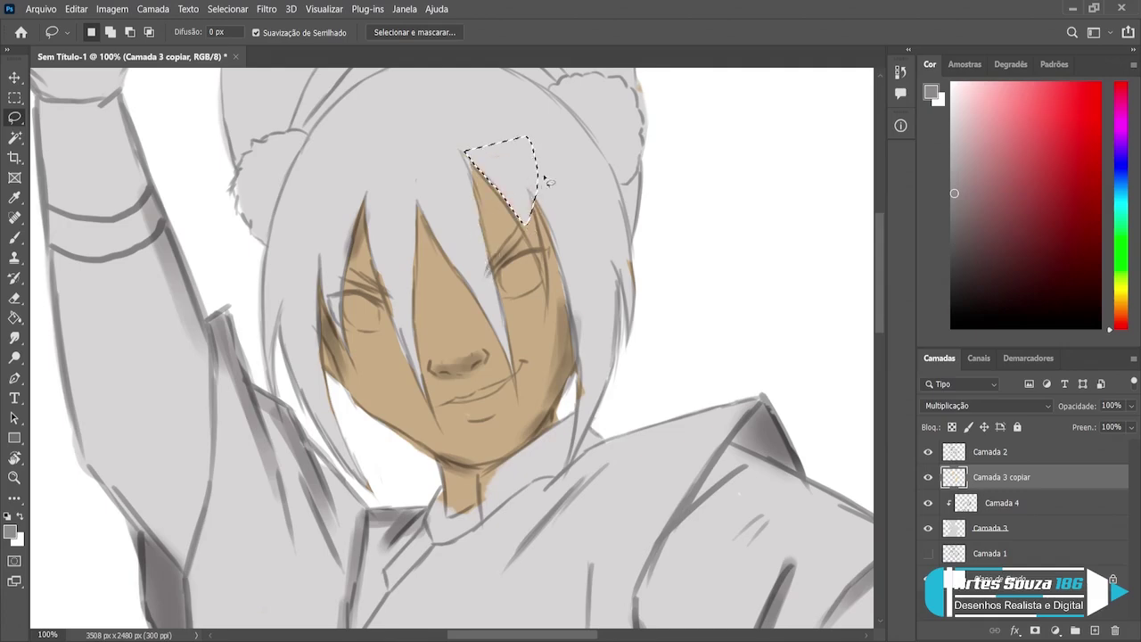
key(ctrl+d)
mouse_move(514, 214)
mouse_down()
mouse_move(546, 297)
mouse_move(522, 189)
mouse_up()
key(Delete)
key(ctrl+d)
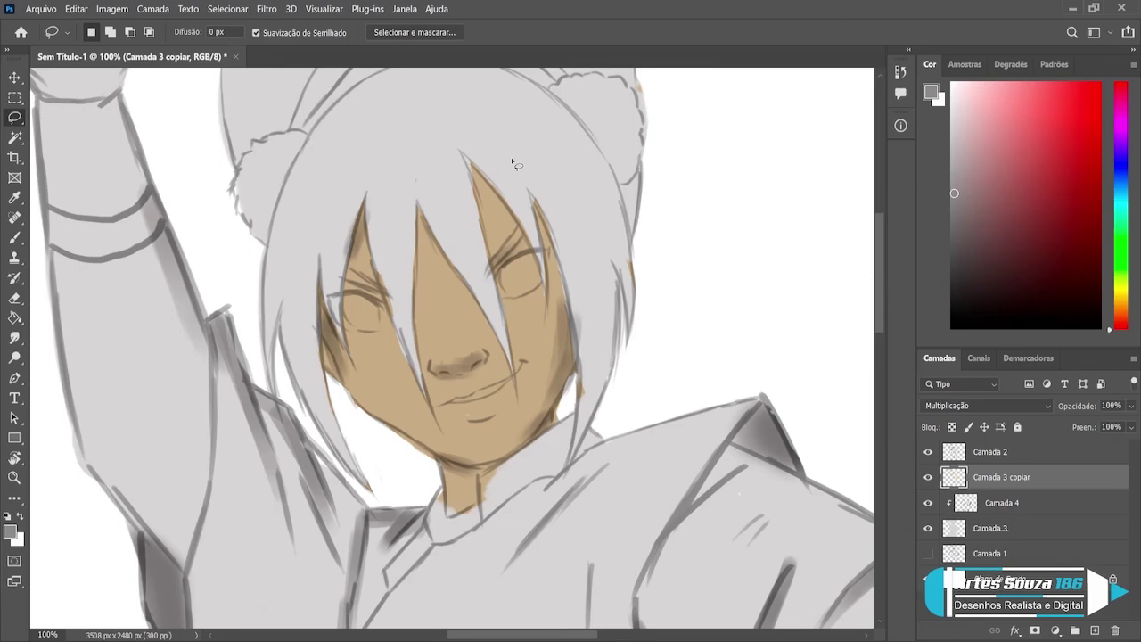
key(ctrl+minus)
key(ctrl+minus)
key(ctrl+minus)
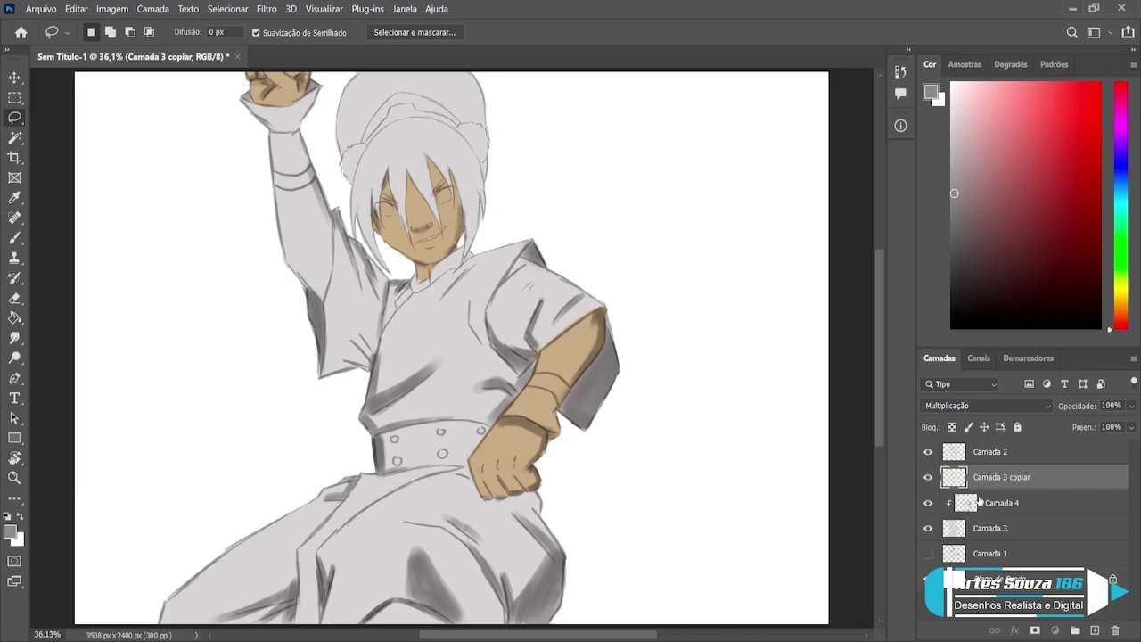
Step: Set Camada 4 to 50% opacity and rename Camada 3 copiar to 'pele'
click(972, 504)
key(5)
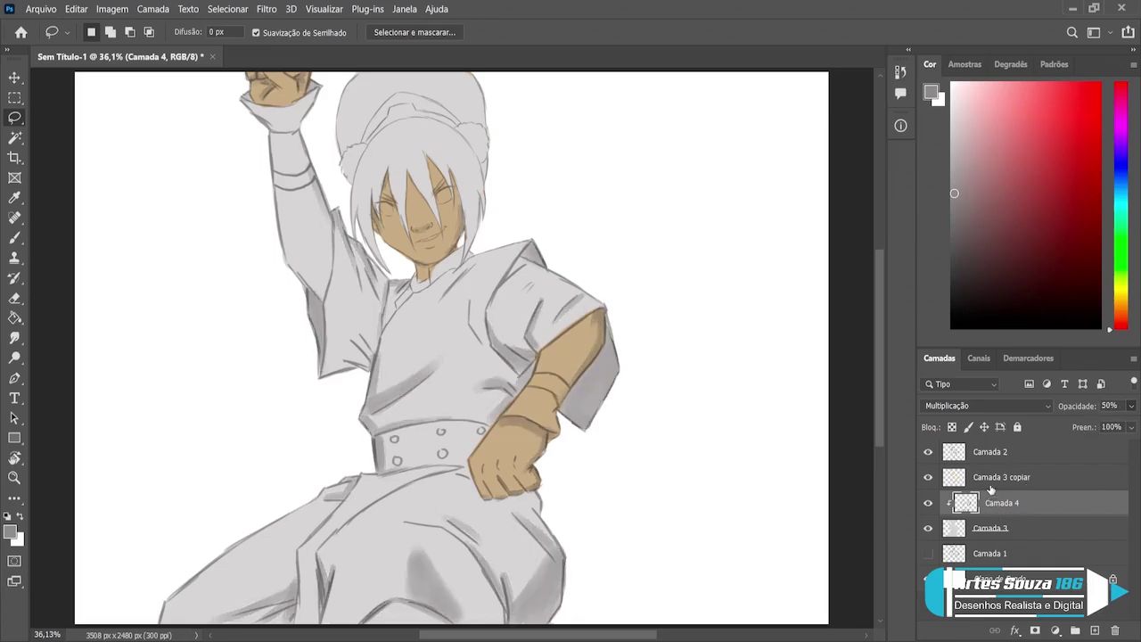
click(984, 480)
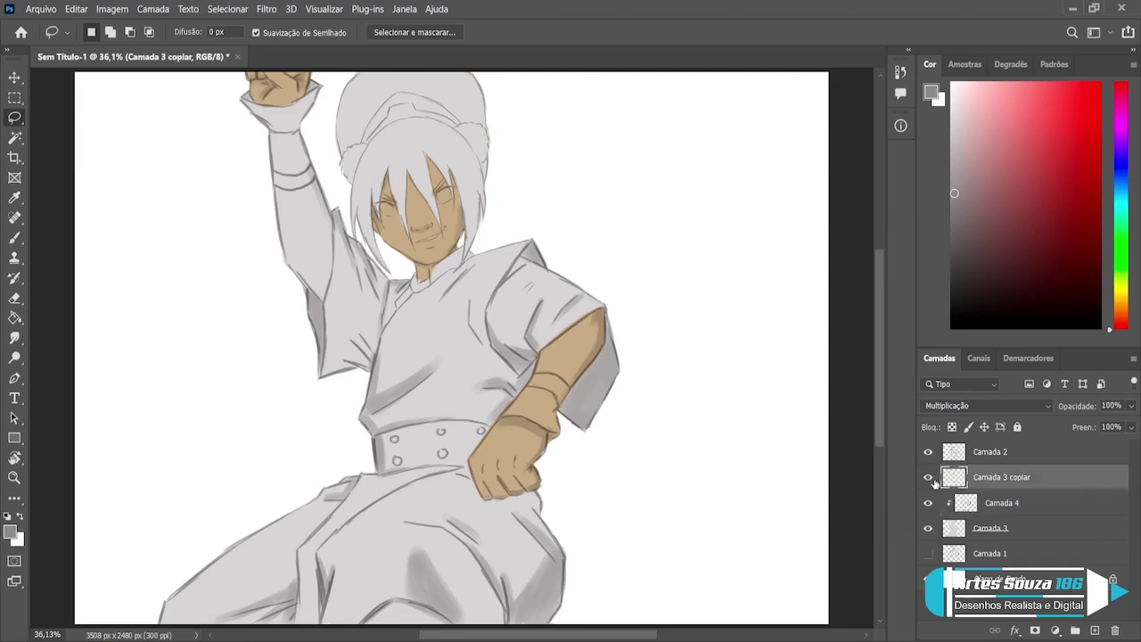
click(927, 478)
double_click(998, 477)
text(pele)
key(Return)
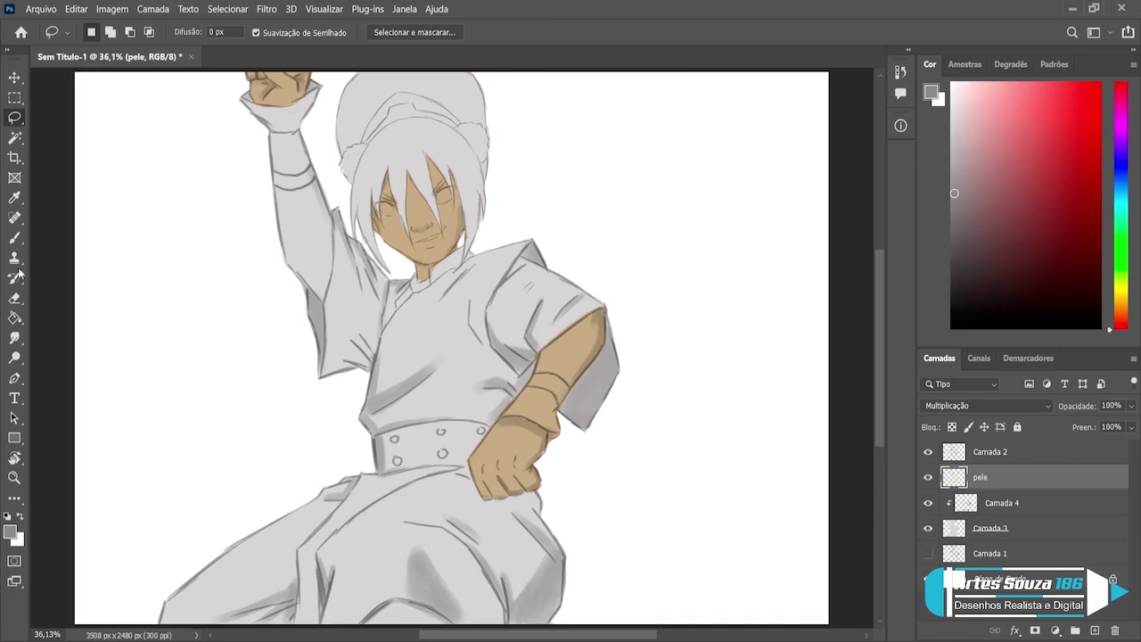
Step: Choose green for the brush and add a new layer clipped above Camada 3
click(15, 240)
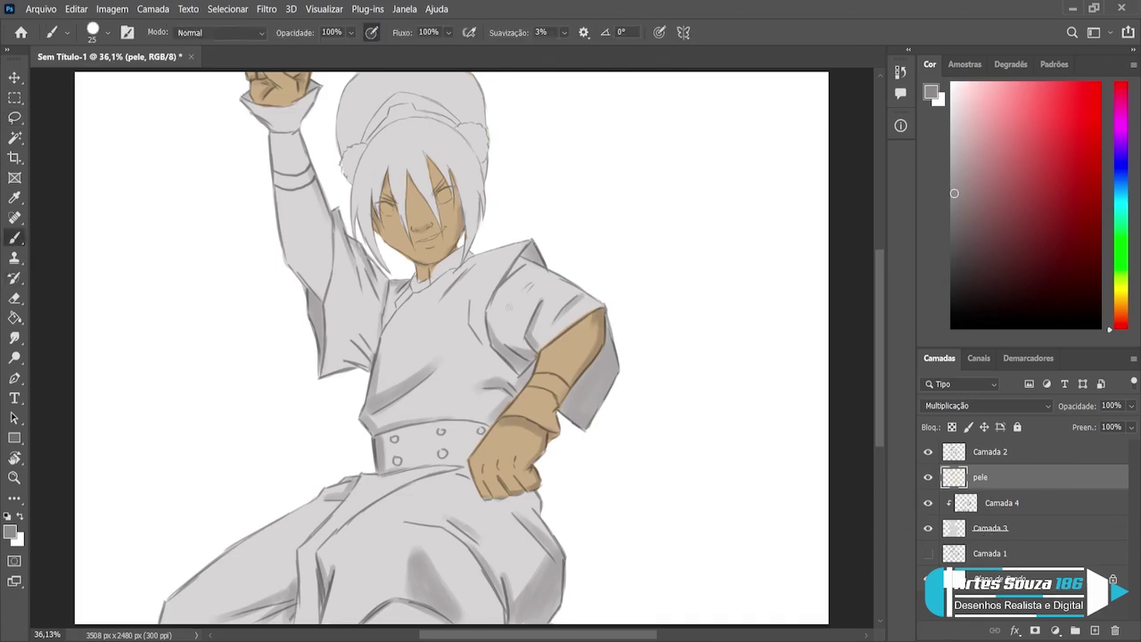
click(1123, 249)
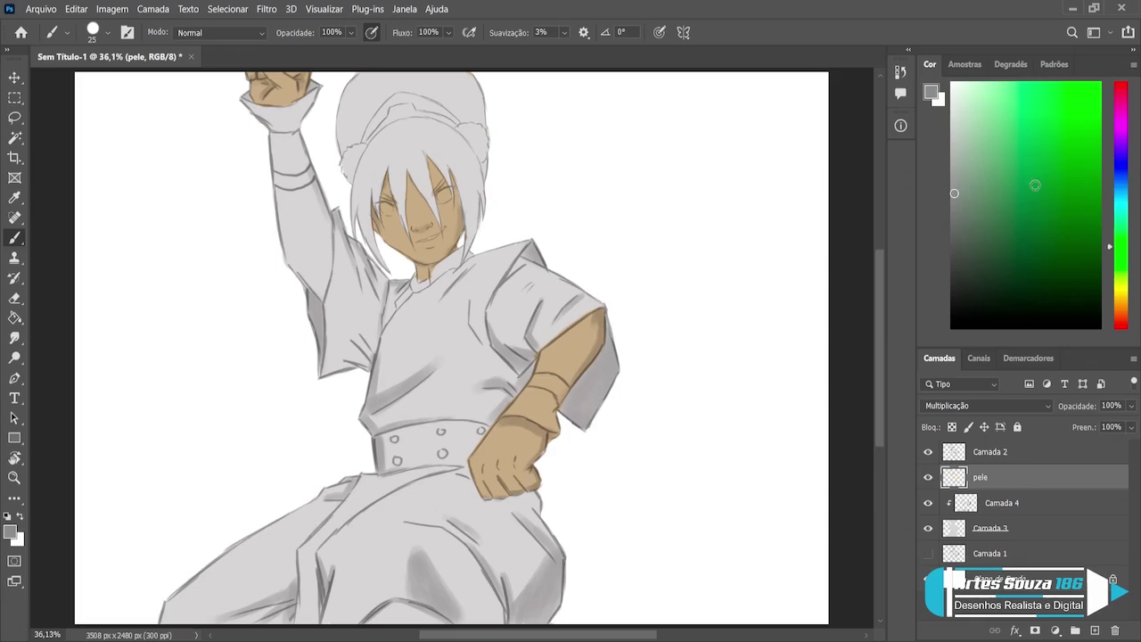
click(1034, 185)
click(1002, 529)
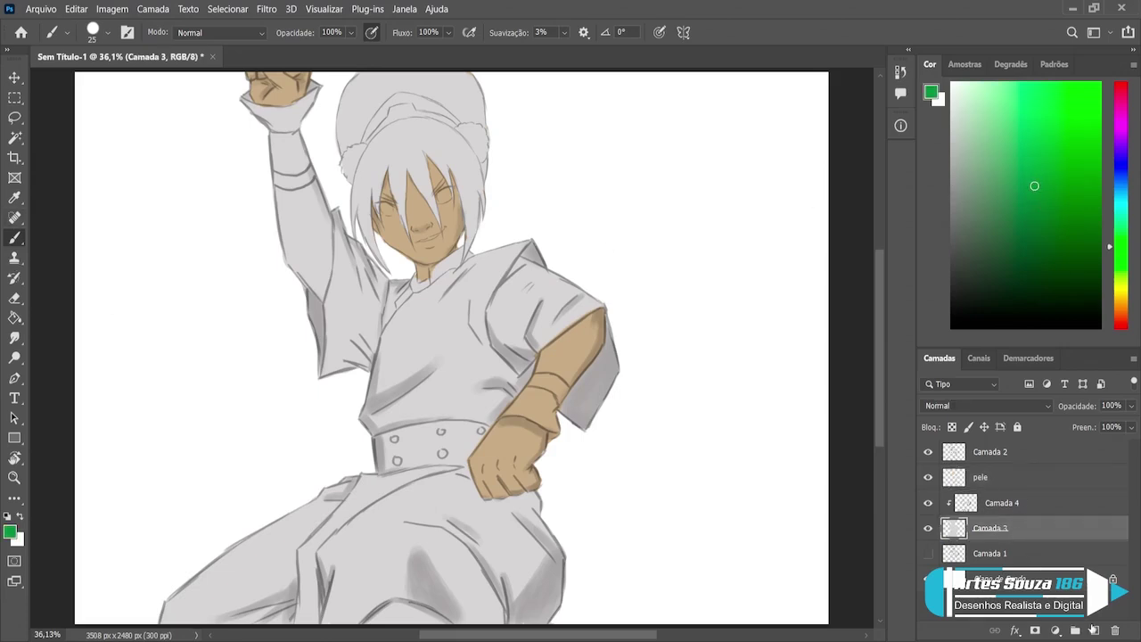
click(1095, 630)
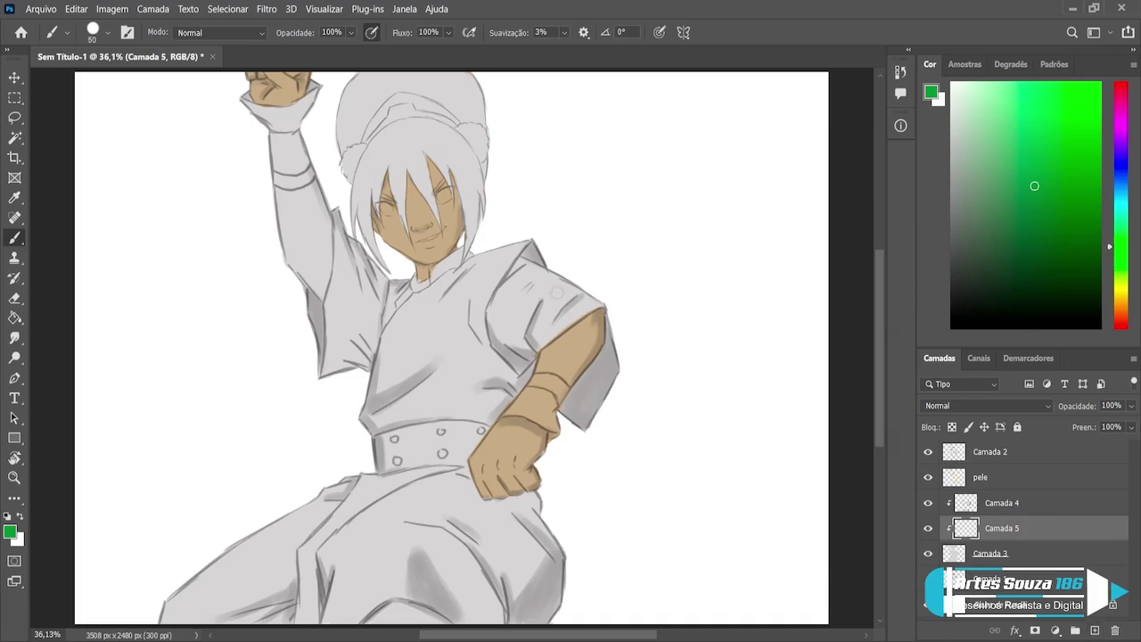
Step: Paint the lowered arm's sleeve green with pressure-controlled size and opacity at 80–90 px
drag(557, 293, 543, 312)
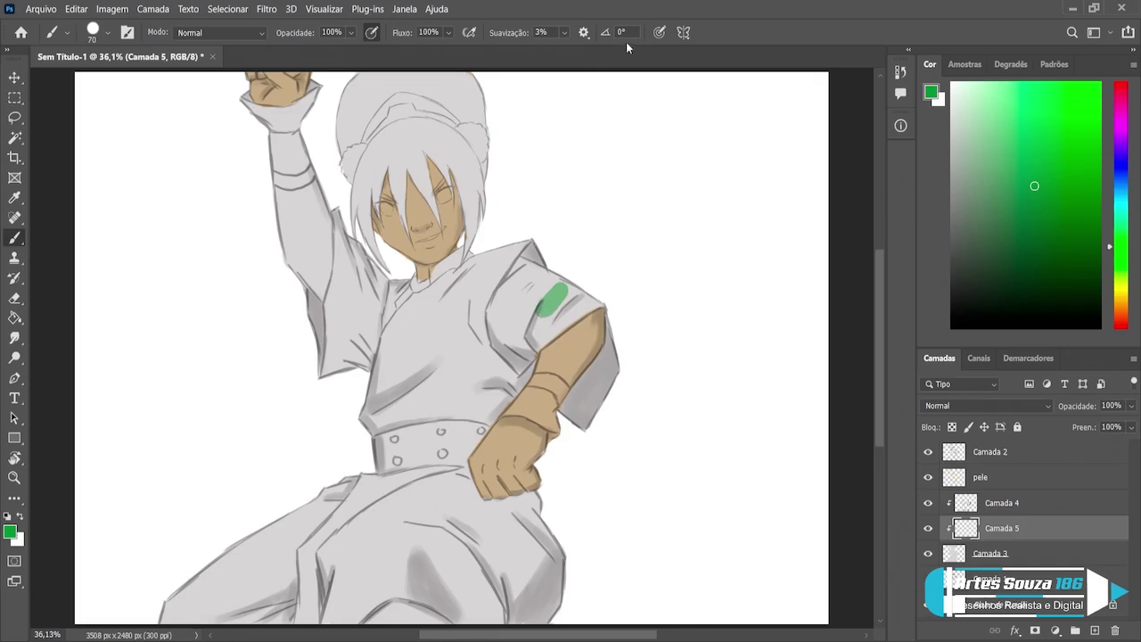
click(660, 34)
click(373, 34)
mouse_move(575, 280)
mouse_down()
mouse_move(535, 316)
mouse_move(557, 272)
mouse_move(531, 296)
mouse_move(535, 283)
mouse_move(517, 295)
mouse_move(515, 268)
mouse_move(518, 278)
mouse_up()
mouse_move(543, 331)
mouse_down()
mouse_move(575, 304)
mouse_move(536, 323)
mouse_move(575, 296)
mouse_move(535, 323)
mouse_move(562, 312)
mouse_move(531, 348)
mouse_move(601, 295)
mouse_move(617, 367)
mouse_up()
key(bracketright)
key(bracketright)
key(bracketleft)
mouse_move(617, 367)
mouse_down()
mouse_move(613, 315)
mouse_move(620, 366)
mouse_move(606, 396)
mouse_move(604, 347)
mouse_move(585, 429)
mouse_move(570, 402)
mouse_move(577, 426)
mouse_up()
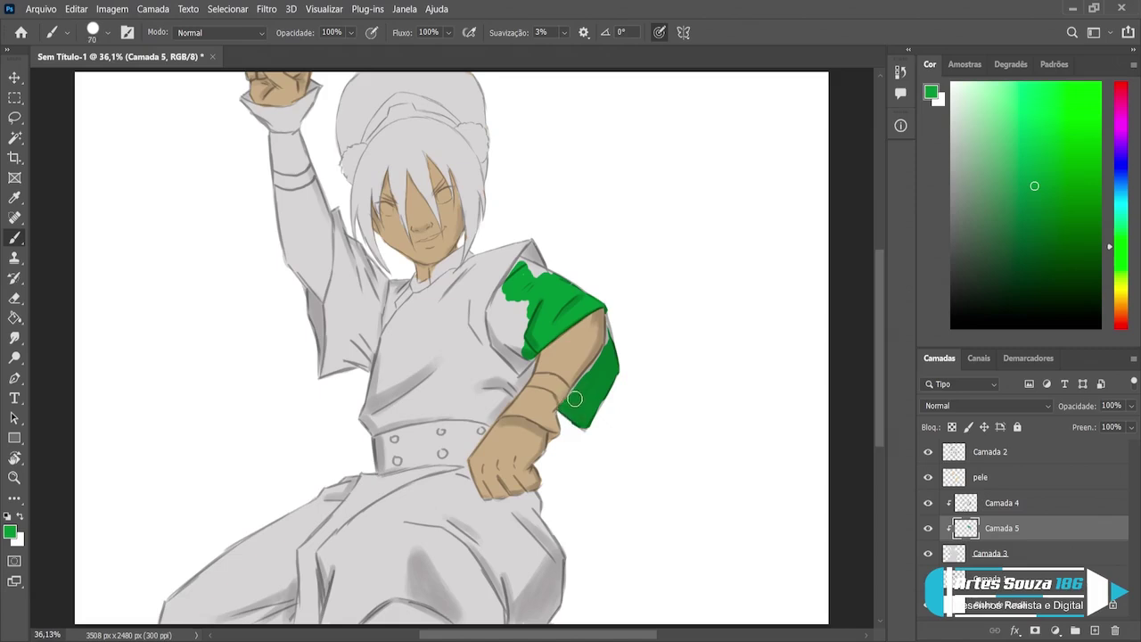
Step: Paint the wristband green at 50 px, filling its light patch with a textured brush
key(bracketleft)
key(bracketleft)
key(bracketleft)
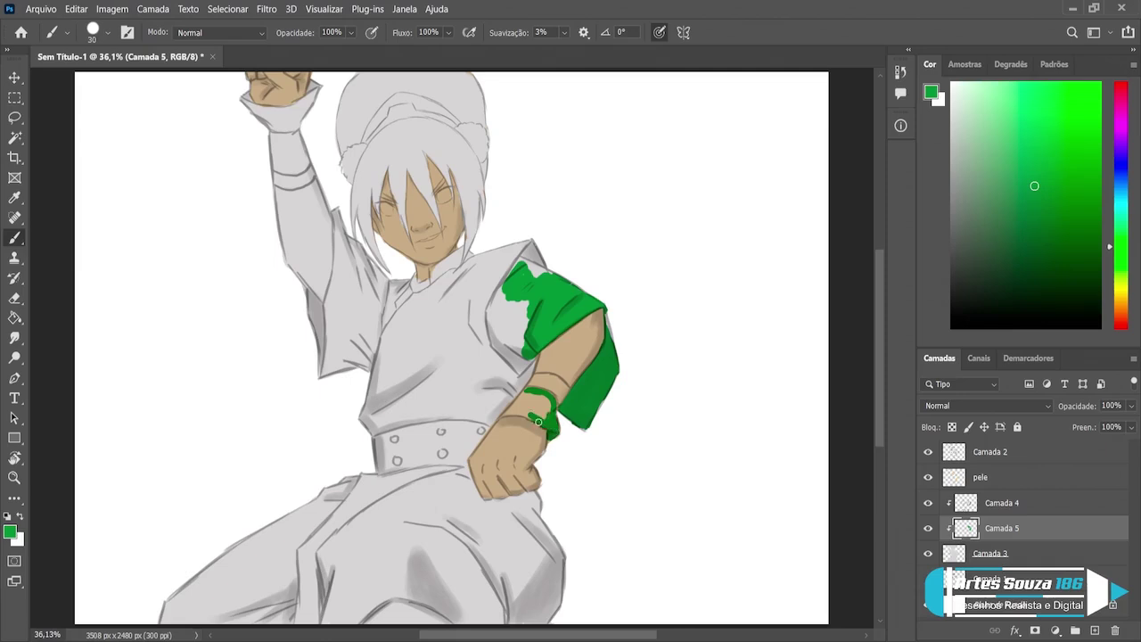
drag(510, 413, 524, 401)
key(period)
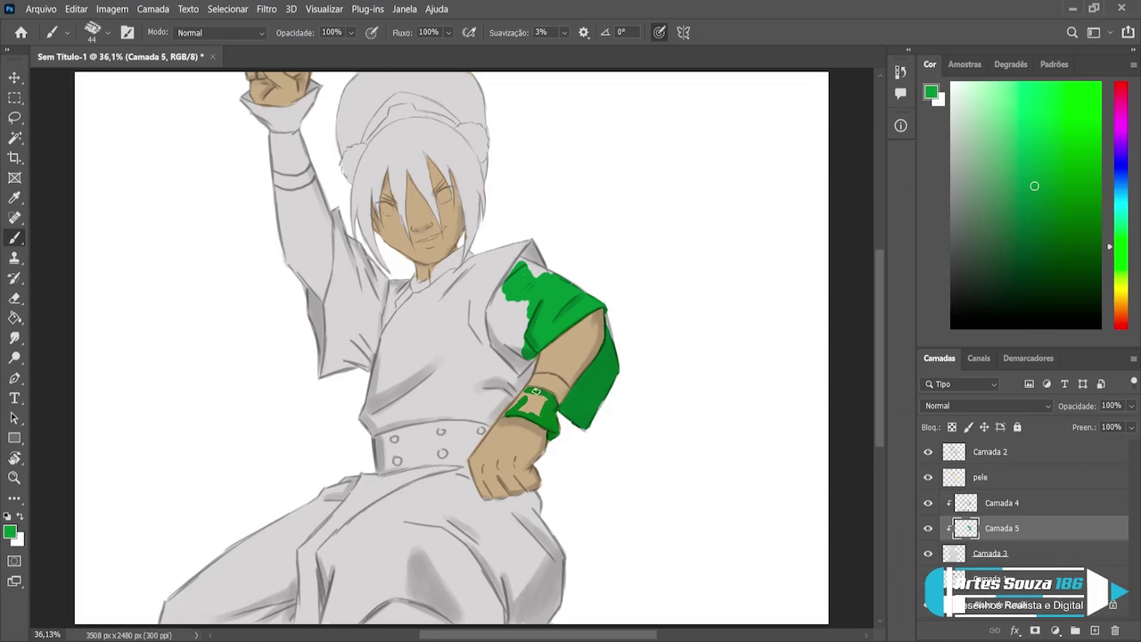
drag(519, 401, 538, 399)
key(bracketleft)
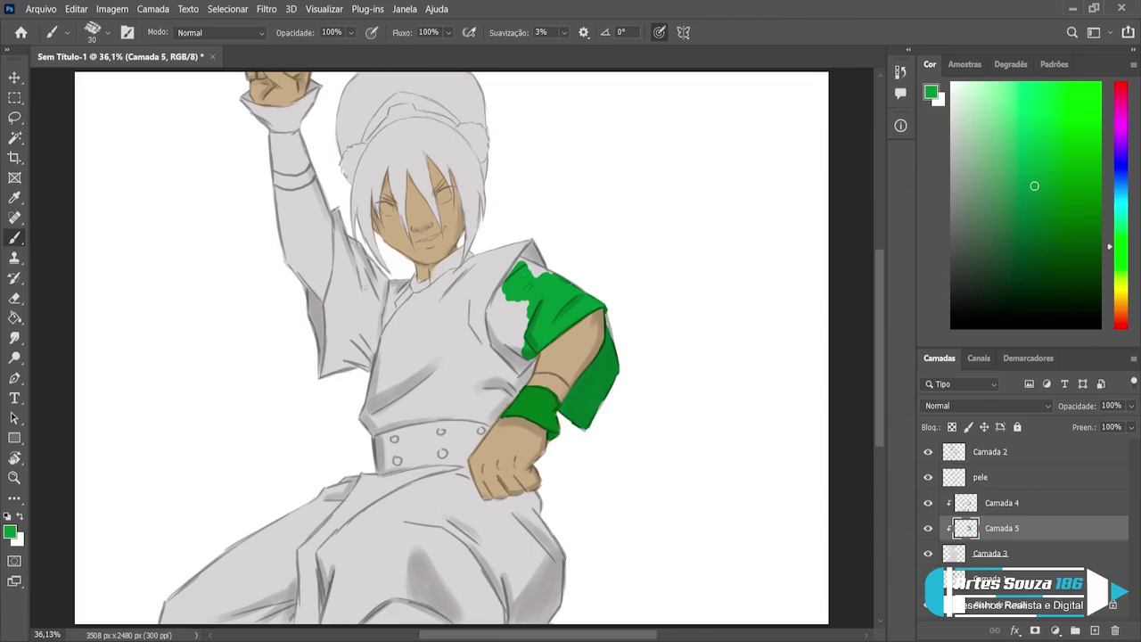
Step: Fill the raised arm's short sleeve with green using a 50 px brush
drag(336, 207, 349, 261)
key(bracketright)
mouse_move(335, 207)
mouse_down()
mouse_move(348, 269)
mouse_move(346, 291)
mouse_move(334, 264)
mouse_move(335, 294)
mouse_up()
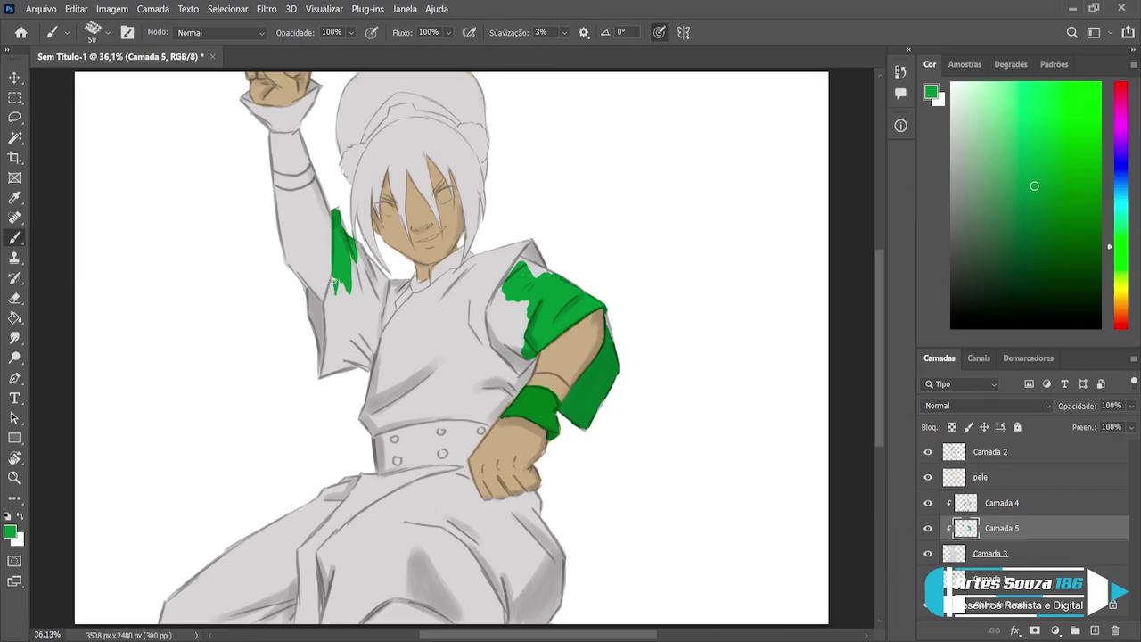
mouse_move(337, 253)
mouse_down()
mouse_move(331, 302)
mouse_move(316, 312)
mouse_move(317, 339)
mouse_move(321, 316)
mouse_move(328, 333)
mouse_move(322, 376)
mouse_up()
drag(331, 321, 367, 374)
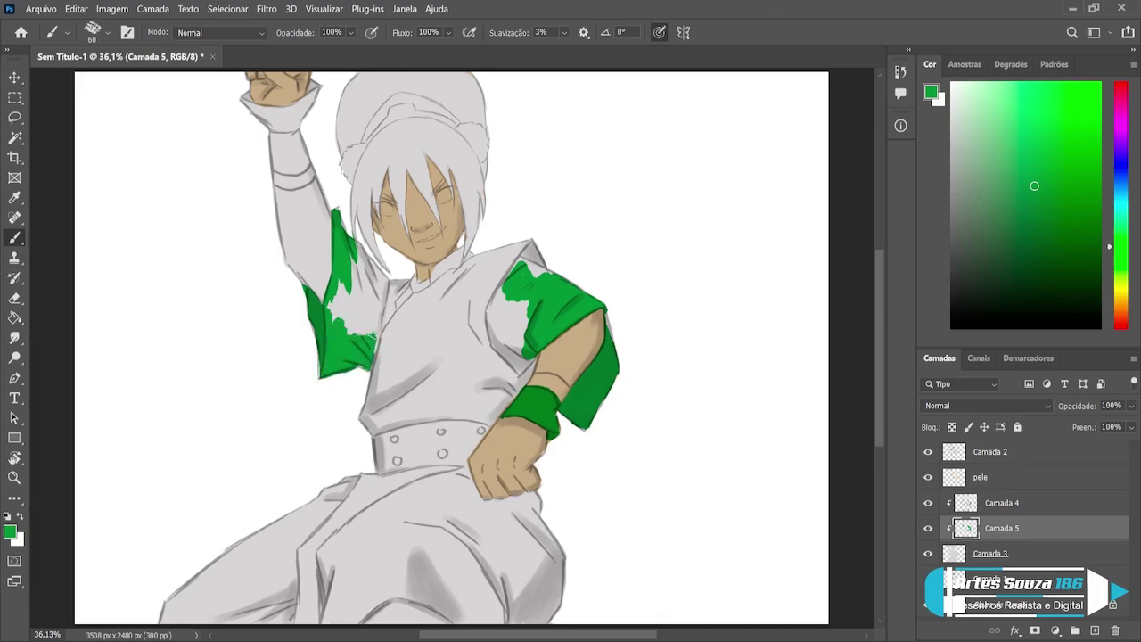
mouse_move(373, 331)
mouse_down()
mouse_move(385, 278)
mouse_move(353, 238)
mouse_move(374, 272)
mouse_move(367, 330)
mouse_move(355, 298)
mouse_move(349, 329)
mouse_move(335, 284)
mouse_move(357, 273)
mouse_move(346, 228)
mouse_up()
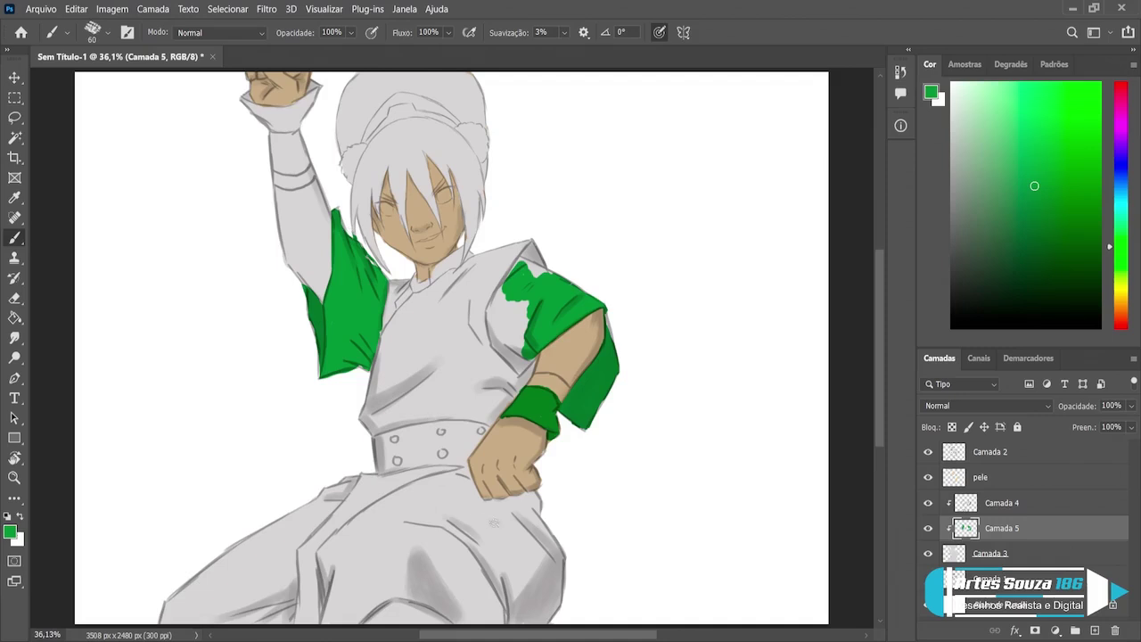
Step: Paint the trousers green at 90–250 px, covering the left-edge gaps and left thigh
key(bracketright)
key(bracketright)
key(bracketright)
mouse_move(538, 575)
mouse_down()
mouse_move(557, 575)
mouse_move(544, 606)
mouse_move(535, 553)
mouse_move(507, 605)
mouse_move(539, 583)
mouse_move(554, 539)
mouse_move(548, 500)
mouse_up()
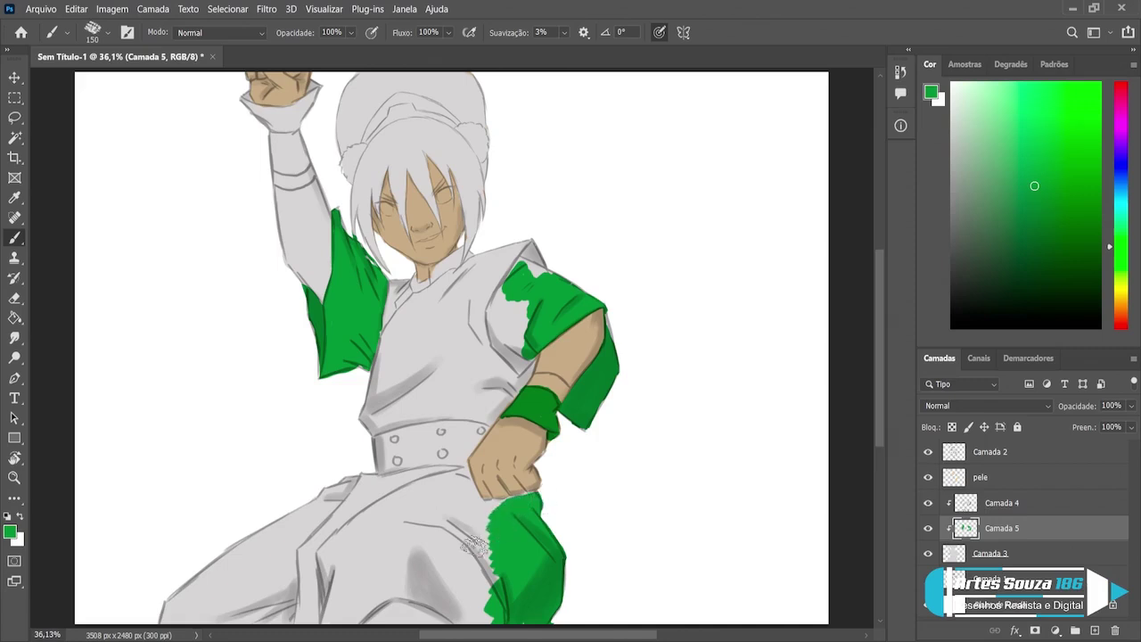
mouse_move(472, 535)
mouse_down()
mouse_move(486, 604)
mouse_move(433, 613)
mouse_up()
key(bracketright)
key(bracketright)
key(bracketright)
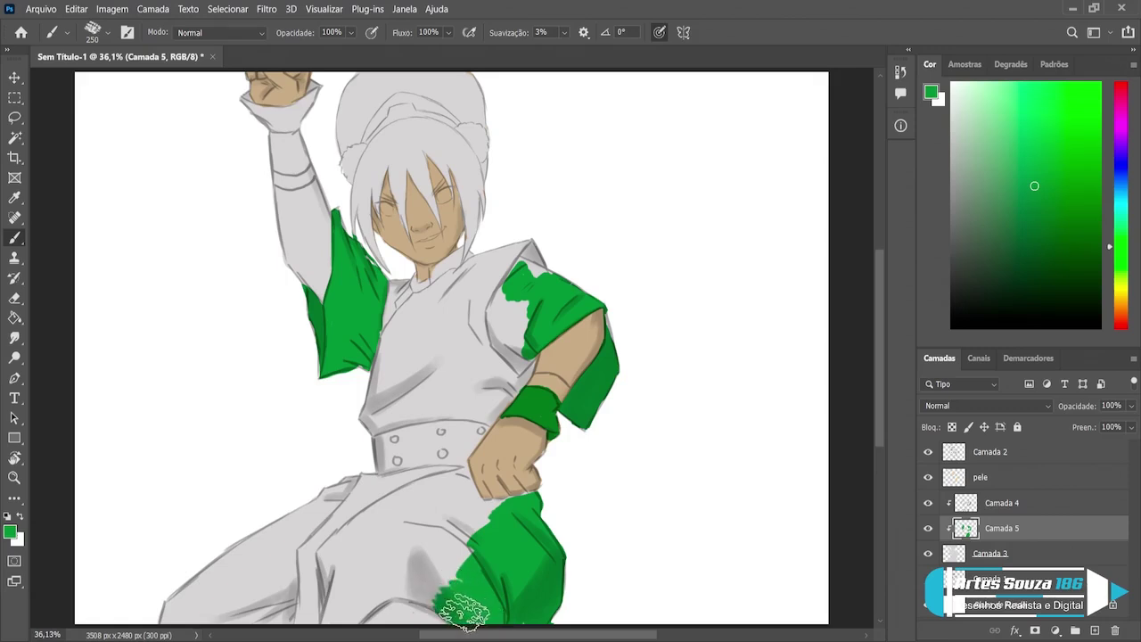
mouse_move(446, 592)
mouse_down()
mouse_move(402, 585)
mouse_move(446, 560)
mouse_move(407, 542)
mouse_move(419, 521)
mouse_move(395, 517)
mouse_move(365, 544)
mouse_move(352, 566)
mouse_move(368, 579)
mouse_move(336, 612)
mouse_move(366, 590)
mouse_move(437, 588)
mouse_move(450, 544)
mouse_move(474, 535)
mouse_move(450, 490)
mouse_move(414, 513)
mouse_move(426, 478)
mouse_move(466, 472)
mouse_up()
key(bracketleft)
key(bracketleft)
key(bracketleft)
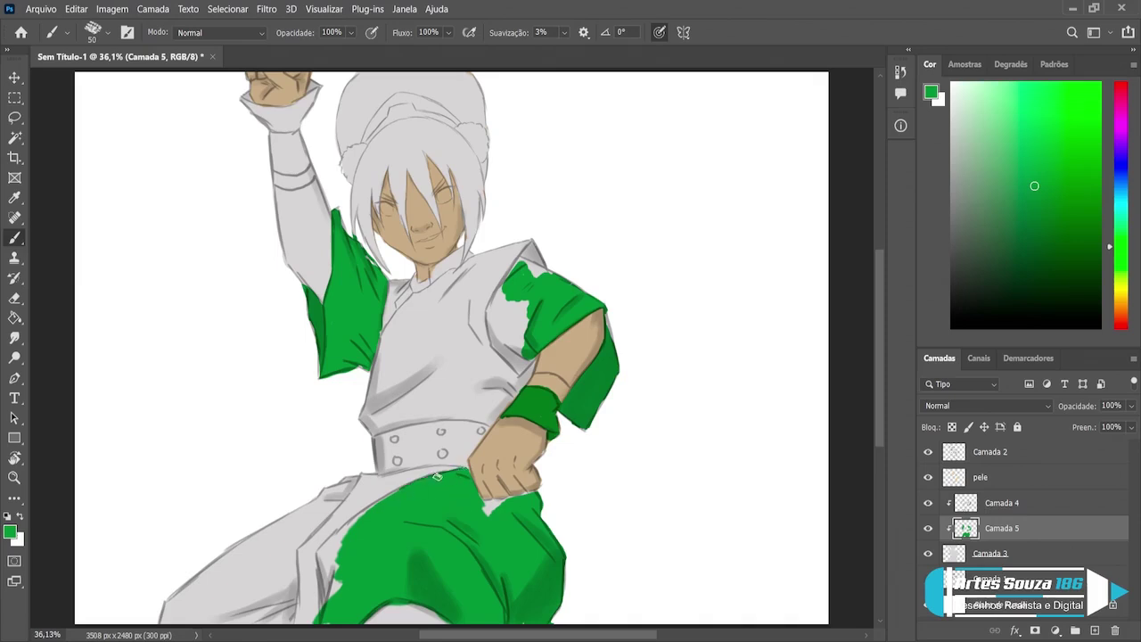
mouse_move(352, 528)
mouse_down()
mouse_move(321, 554)
mouse_move(324, 603)
mouse_up()
drag(326, 562, 335, 567)
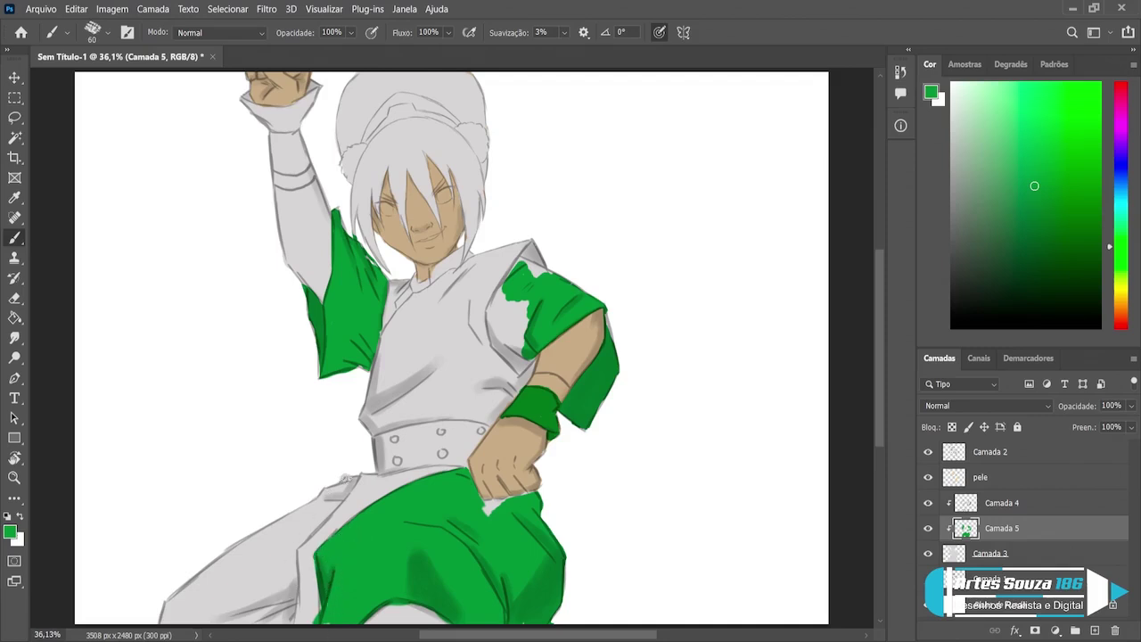
key(bracketright)
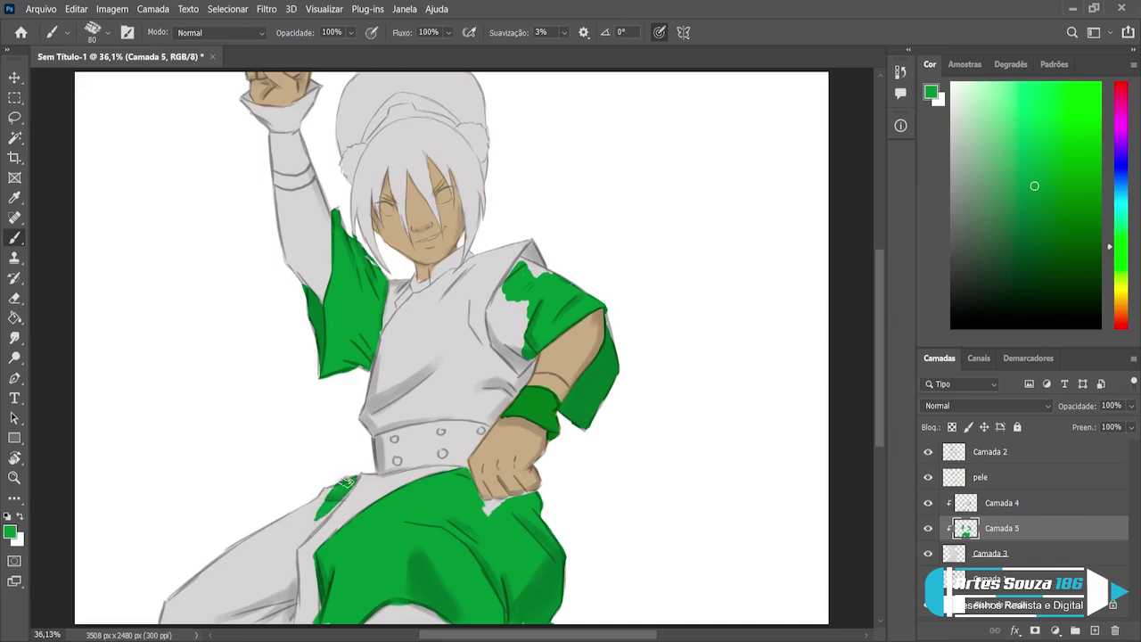
mouse_move(351, 477)
mouse_down()
mouse_move(322, 515)
mouse_move(296, 510)
mouse_move(221, 545)
mouse_move(177, 608)
mouse_move(281, 537)
mouse_move(267, 624)
mouse_move(169, 615)
mouse_up()
key(bracketright)
key(bracketright)
key(bracketright)
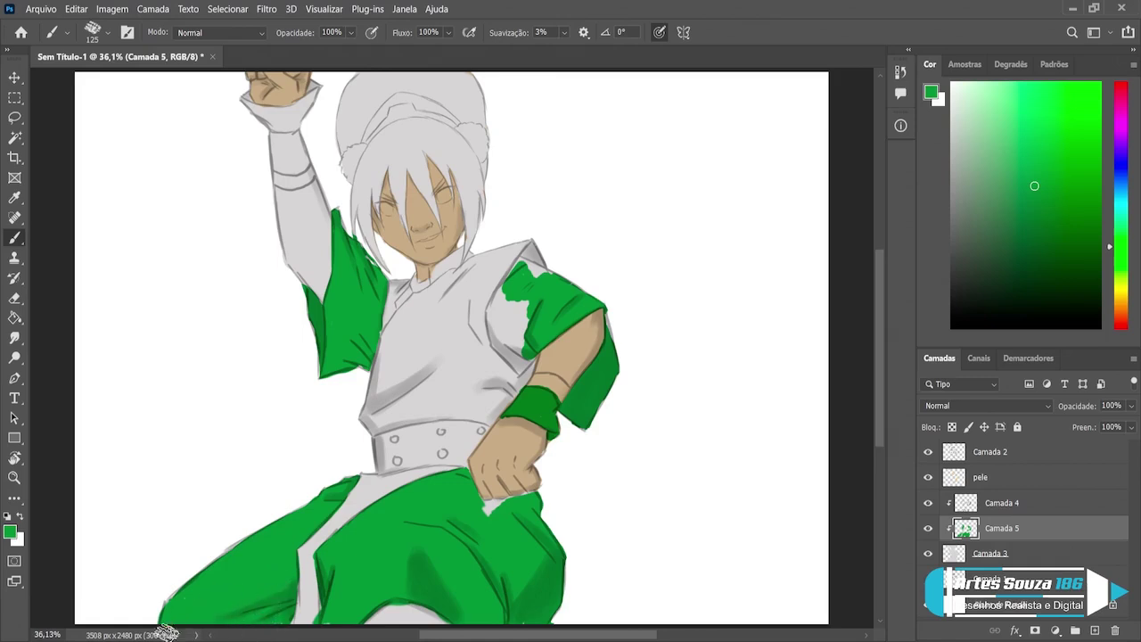
Step: Cover the white gaps below the hand and along the right shoulder sleeve with green
key(bracketleft)
key(bracketleft)
key(bracketleft)
drag(476, 495, 486, 508)
drag(490, 501, 545, 489)
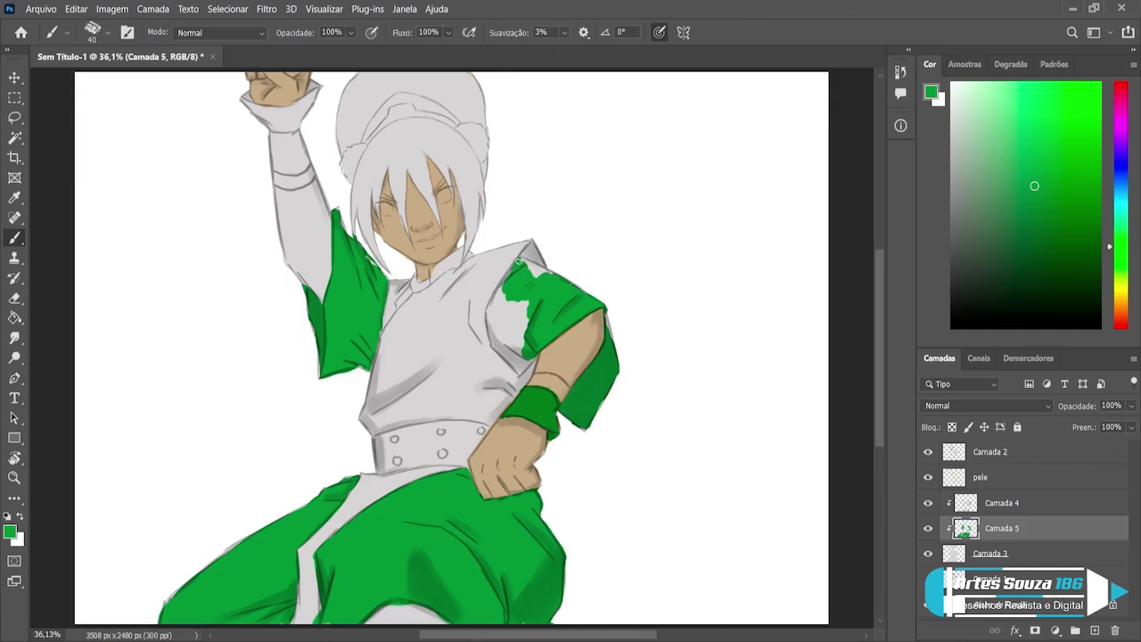
mouse_move(518, 260)
mouse_down()
mouse_move(497, 303)
mouse_move(503, 330)
mouse_up()
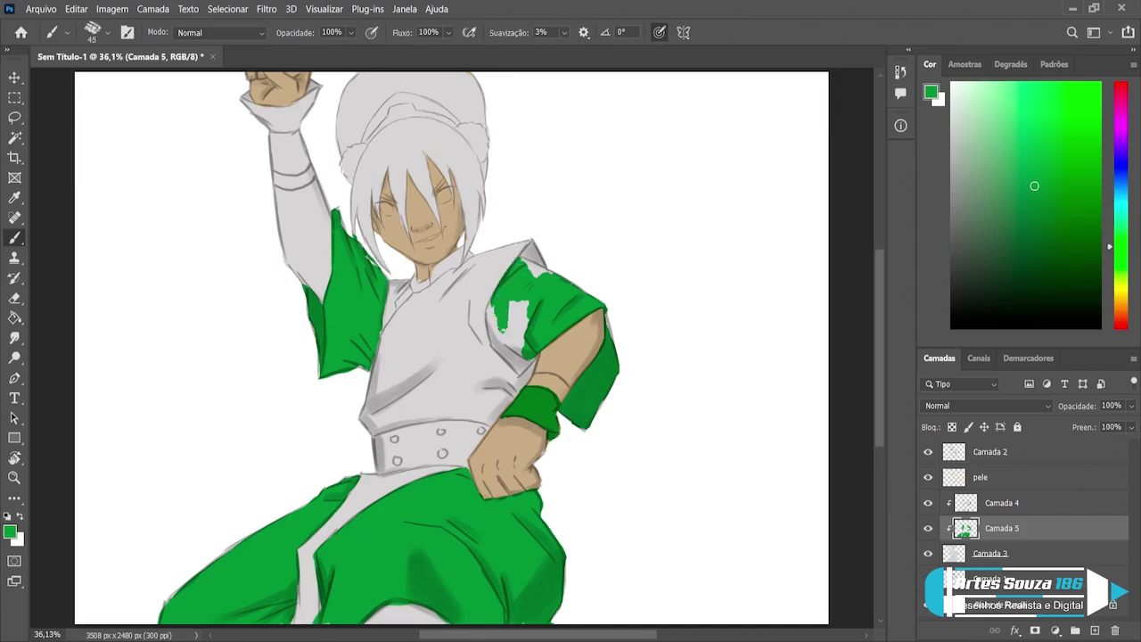
mouse_move(517, 283)
mouse_down()
mouse_move(507, 308)
mouse_move(533, 334)
mouse_move(519, 365)
mouse_move(532, 350)
mouse_up()
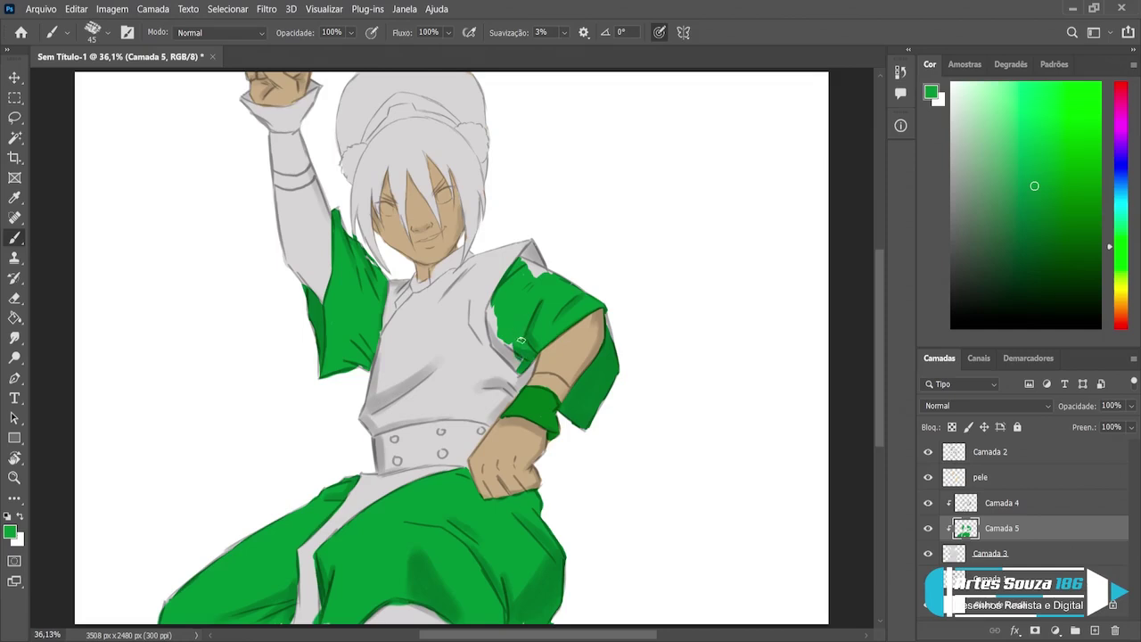
mouse_move(513, 329)
mouse_down()
mouse_move(492, 303)
mouse_move(515, 360)
mouse_up()
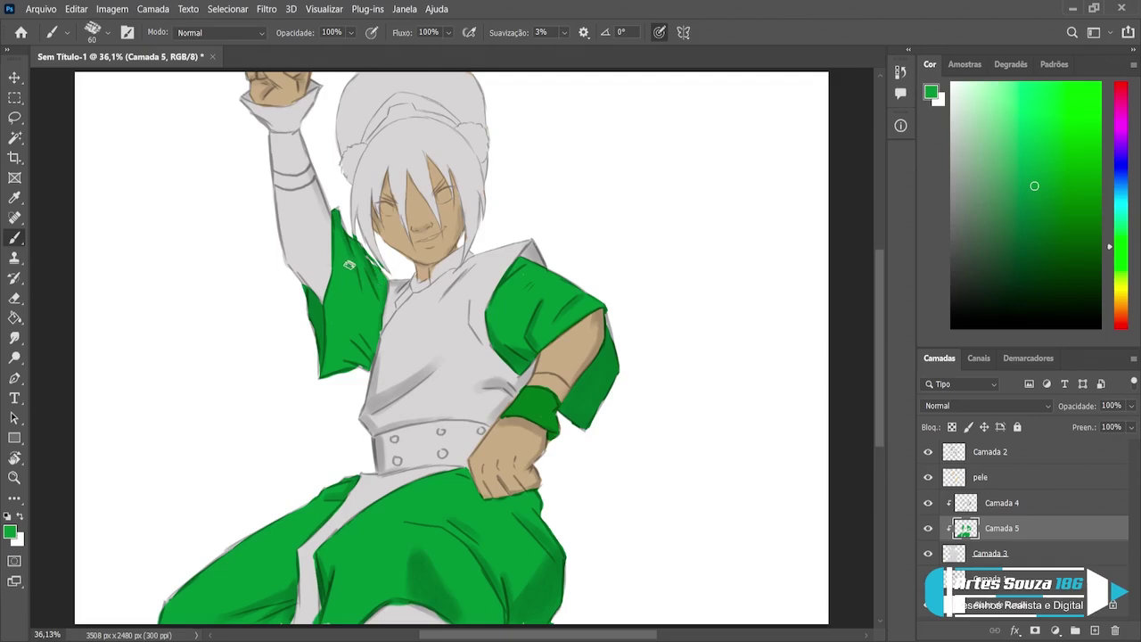
Step: Paint the raised wrist's cuff green, including its top-right corner
key(e)
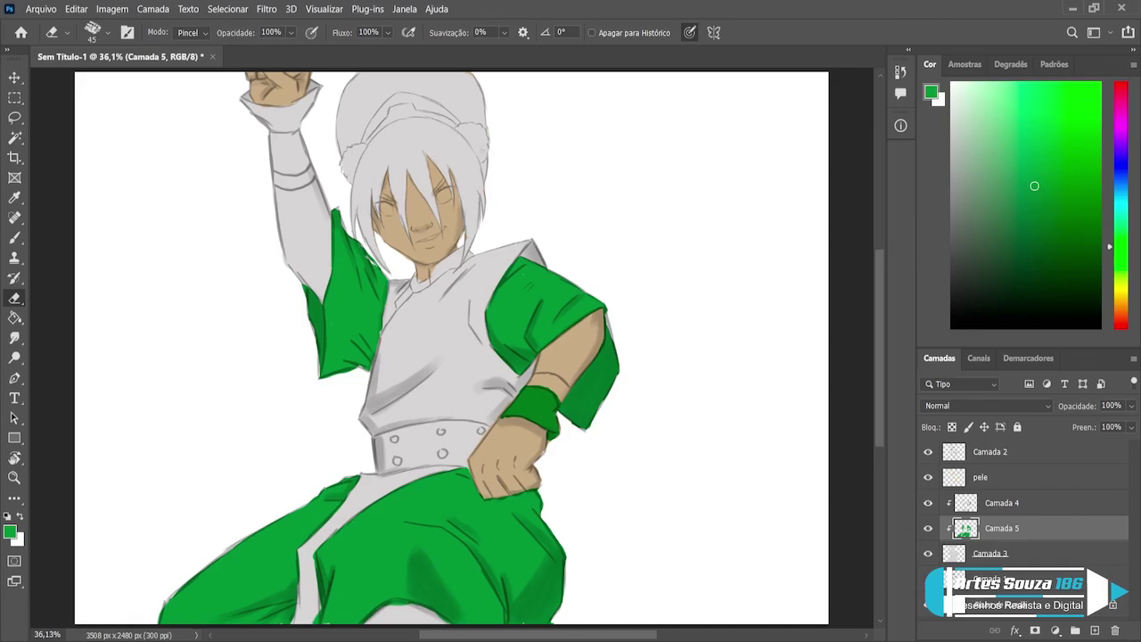
key(b)
mouse_move(317, 85)
mouse_down()
mouse_move(291, 126)
mouse_move(241, 110)
mouse_move(242, 92)
mouse_move(272, 121)
mouse_move(258, 107)
mouse_move(296, 121)
mouse_move(266, 124)
mouse_up()
drag(318, 84, 311, 95)
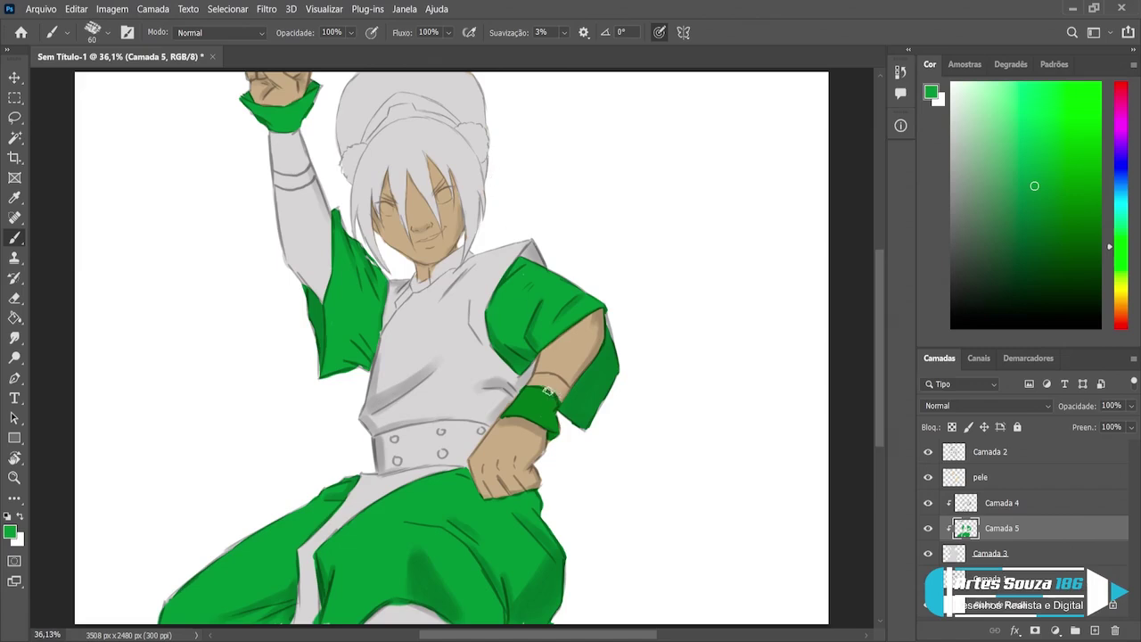
Step: Choose a light grey as the painting colour
key(e)
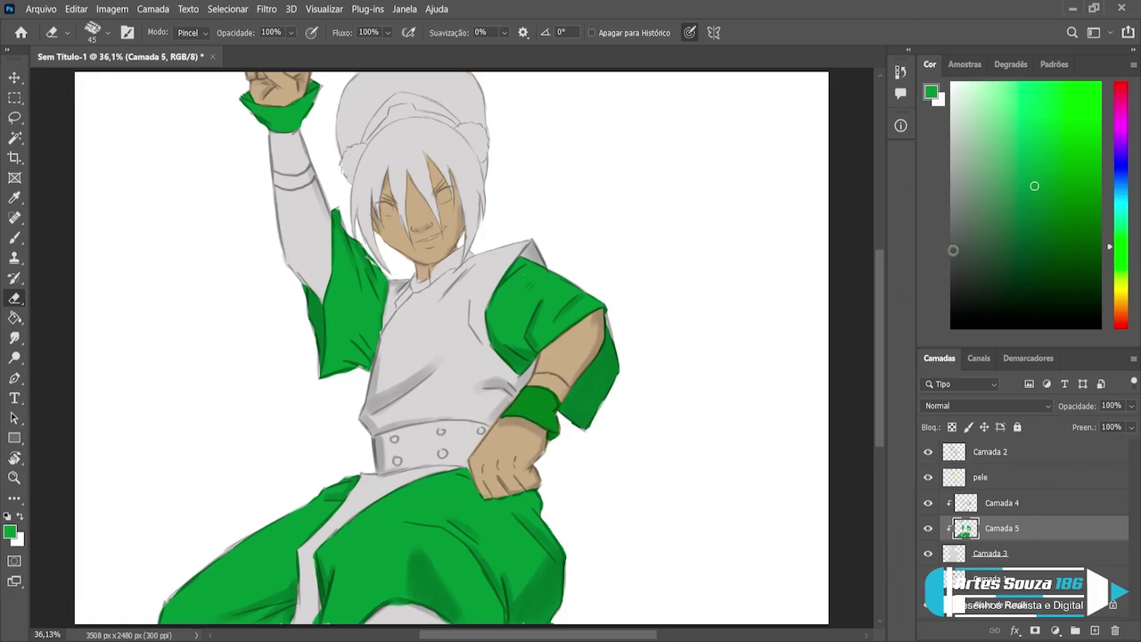
click(953, 257)
click(954, 240)
Step: Paint the grey bracer, a brown band on the wristband and the dark grey belt, then choose bright yellow
key(b)
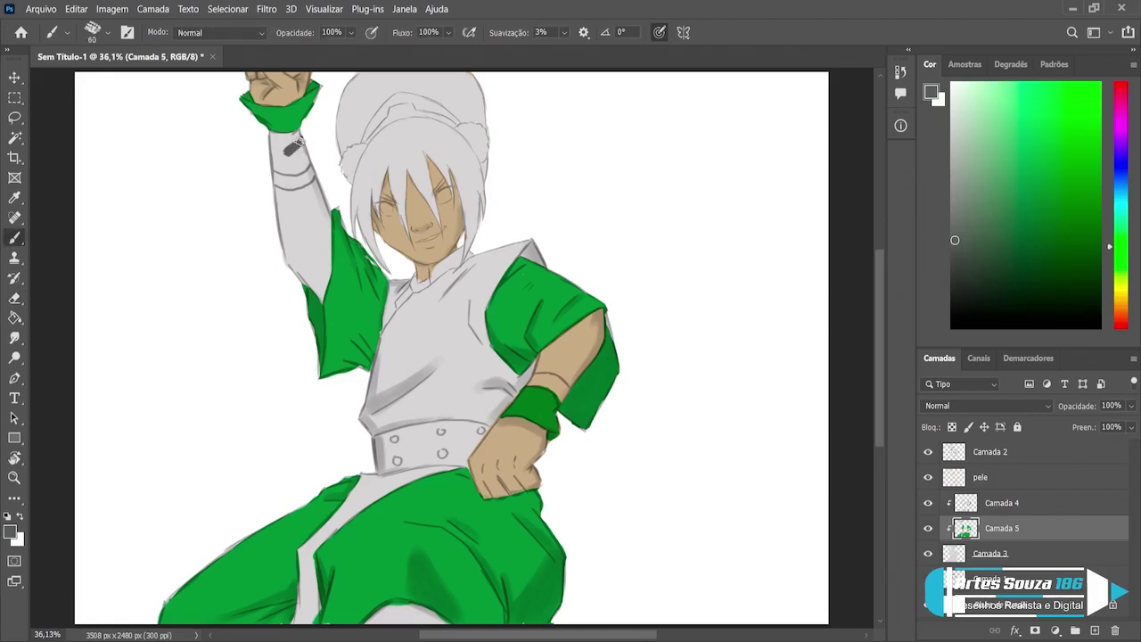
mouse_move(292, 141)
mouse_down()
mouse_move(273, 134)
mouse_move(287, 152)
mouse_move(277, 165)
mouse_move(303, 157)
mouse_up()
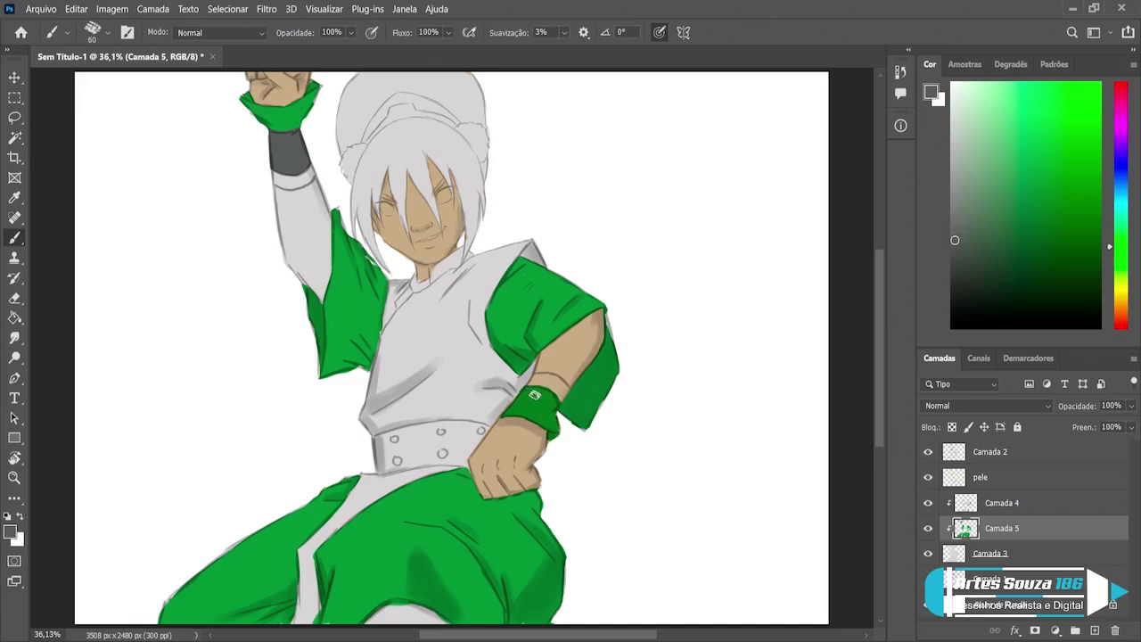
mouse_move(521, 395)
mouse_down()
mouse_move(548, 392)
mouse_move(553, 403)
mouse_move(530, 391)
mouse_move(553, 408)
mouse_move(521, 394)
mouse_move(544, 382)
mouse_up()
drag(546, 399, 553, 401)
mouse_move(376, 442)
mouse_down()
mouse_move(412, 432)
mouse_move(361, 448)
mouse_move(418, 437)
mouse_move(370, 455)
mouse_move(415, 453)
mouse_move(373, 467)
mouse_move(383, 467)
mouse_move(451, 459)
mouse_move(426, 451)
mouse_move(432, 435)
mouse_move(416, 452)
mouse_move(415, 433)
mouse_move(441, 429)
mouse_move(414, 430)
mouse_move(479, 434)
mouse_move(451, 431)
mouse_up()
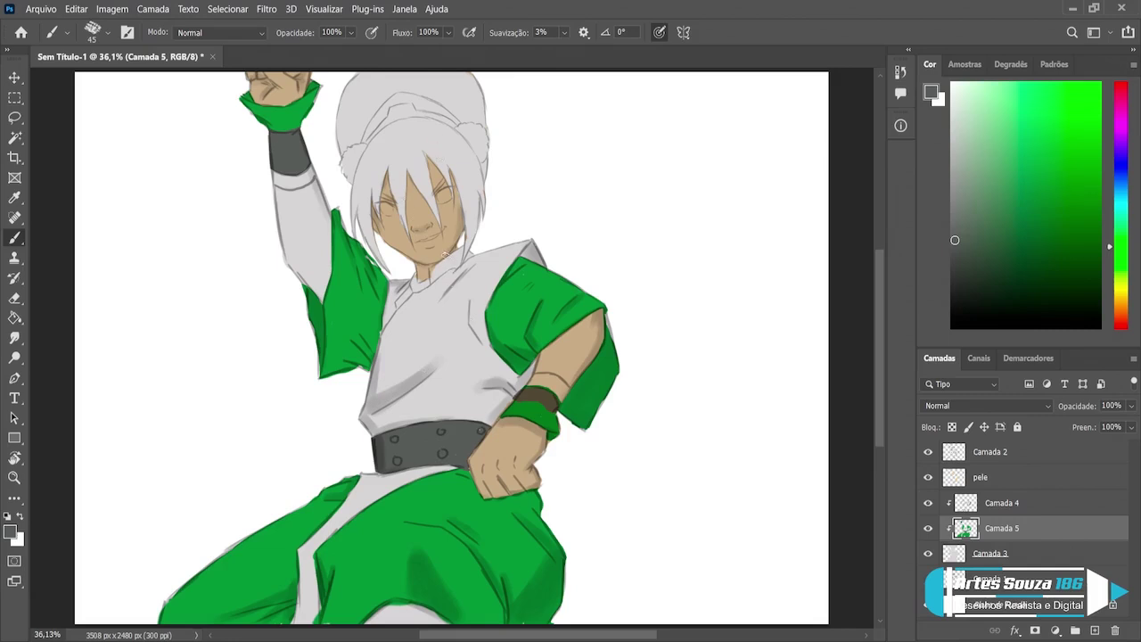
click(1125, 292)
click(1099, 89)
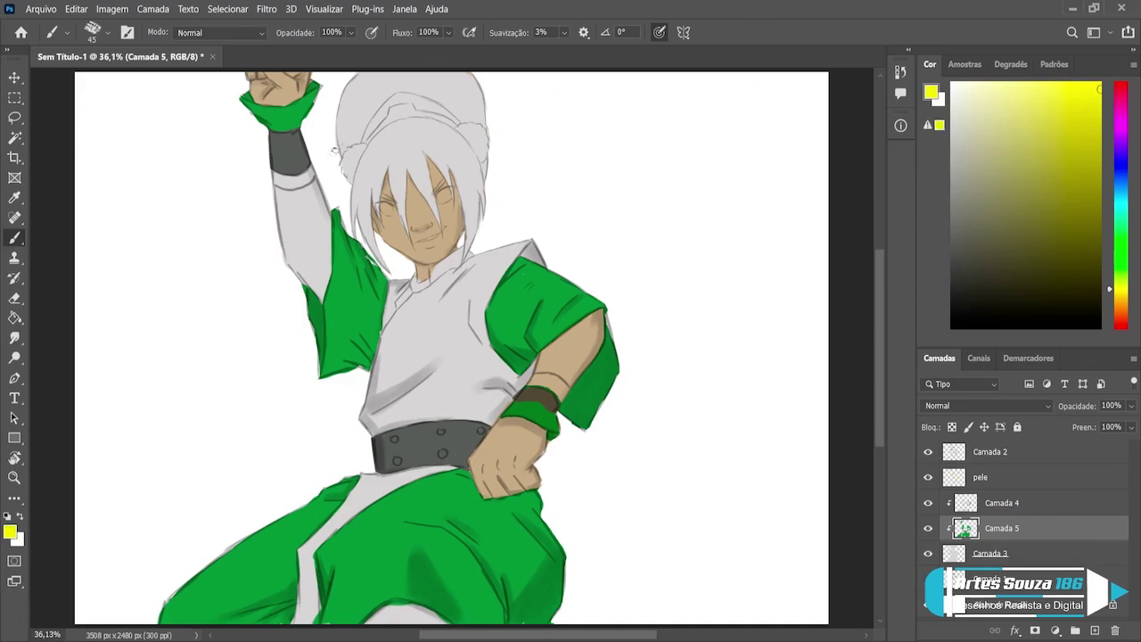
Step: Paint olive-yellow bands on the raised bracer and lower wristband, then sample the wristband's brown
click(1058, 147)
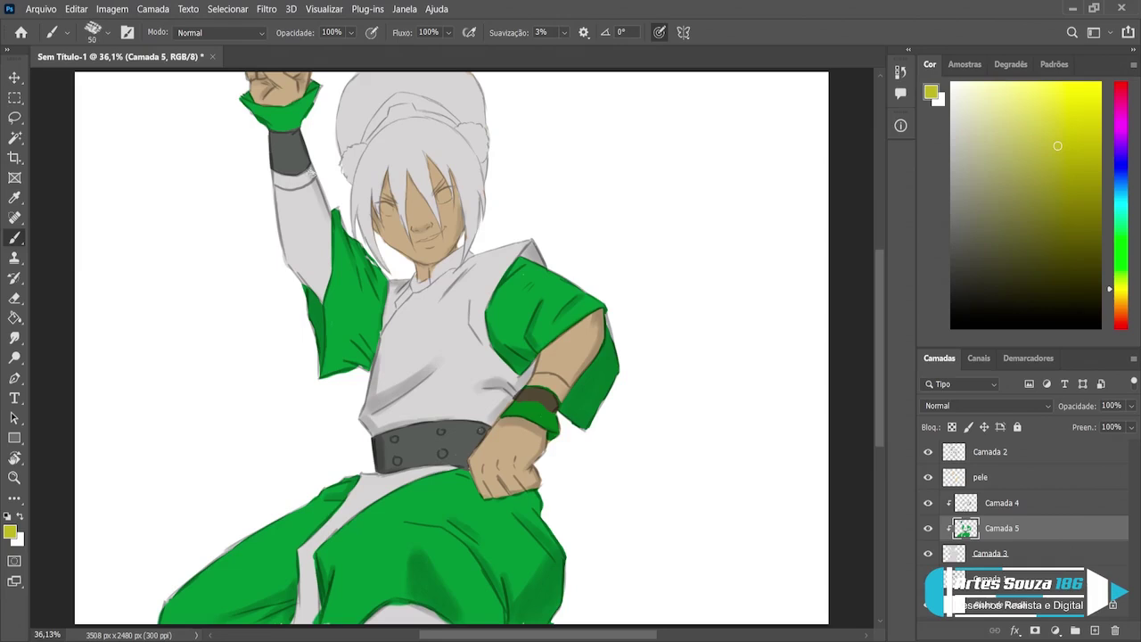
drag(313, 171, 291, 183)
drag(269, 173, 290, 182)
key(ctrl+z)
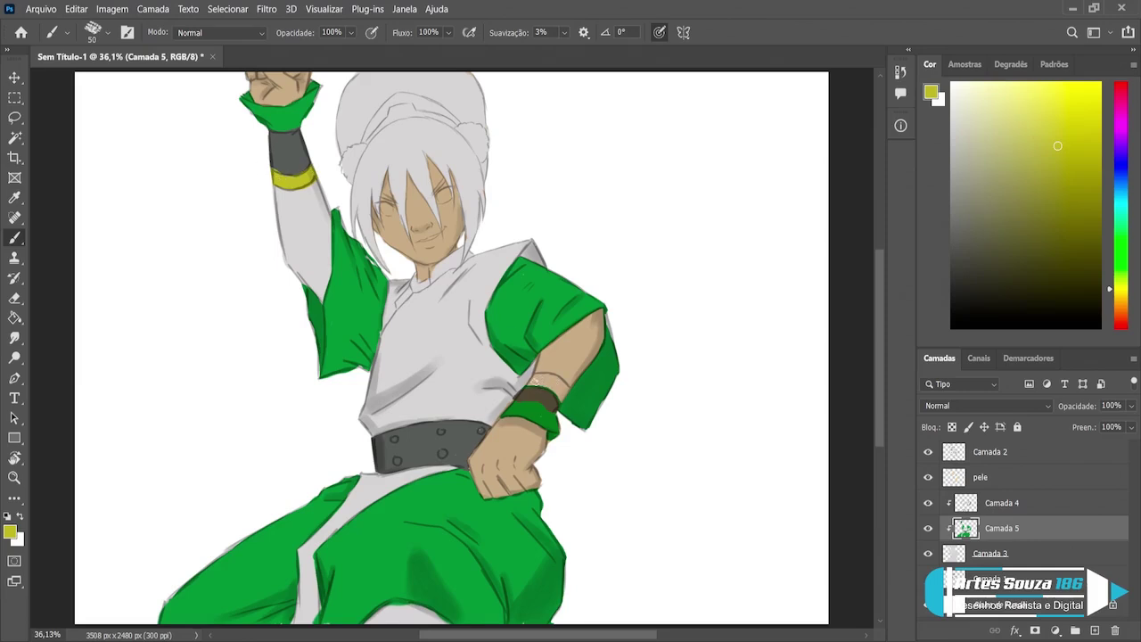
drag(533, 377, 556, 376)
alt+click(549, 396)
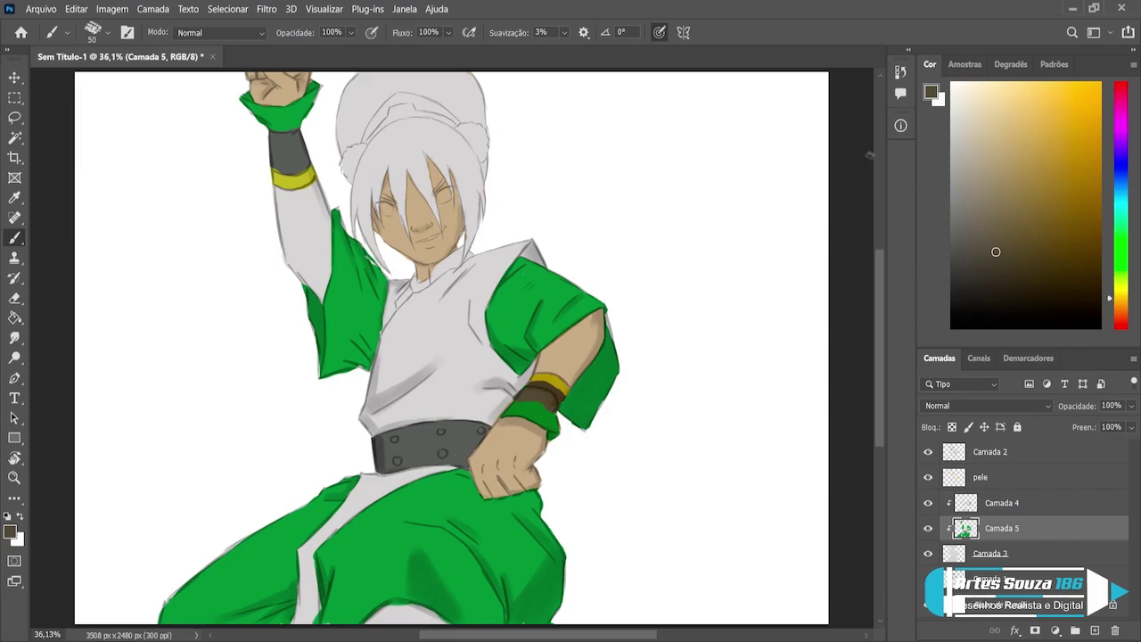
Step: Show the Swatches panel and check Camada 4 and Camada 3 visibility, ending on Camada 5
click(964, 64)
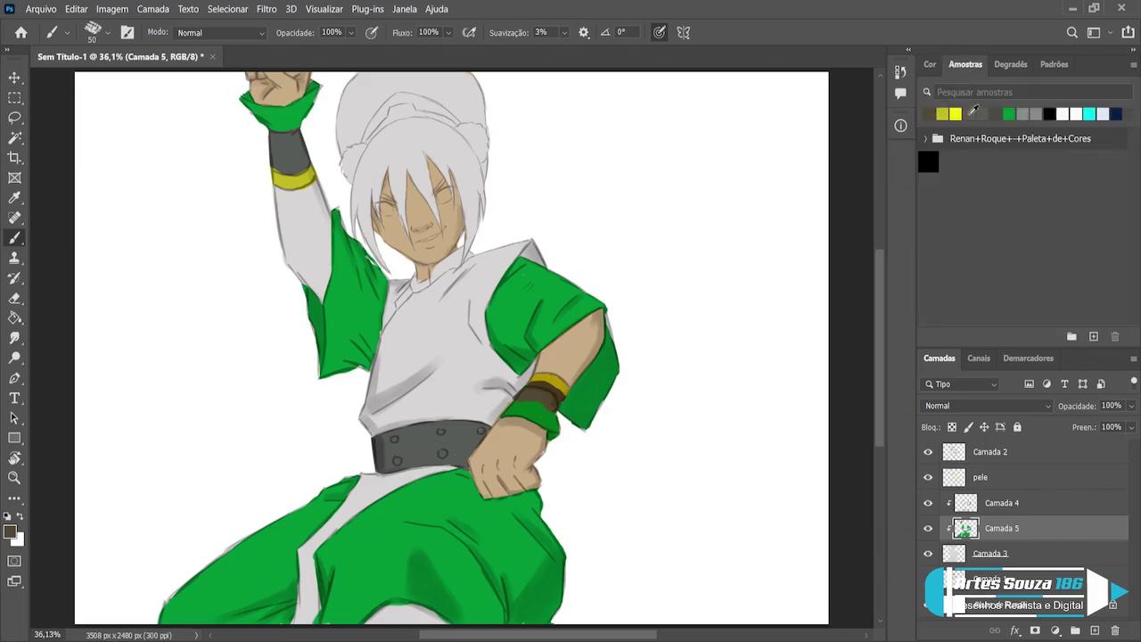
click(971, 114)
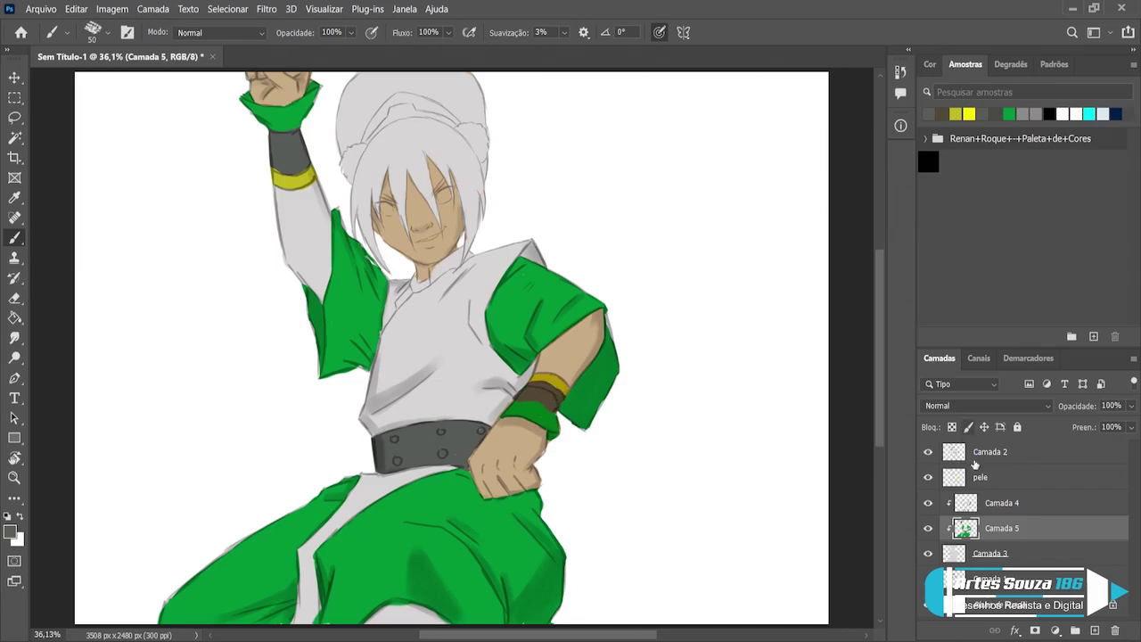
click(981, 455)
key(e)
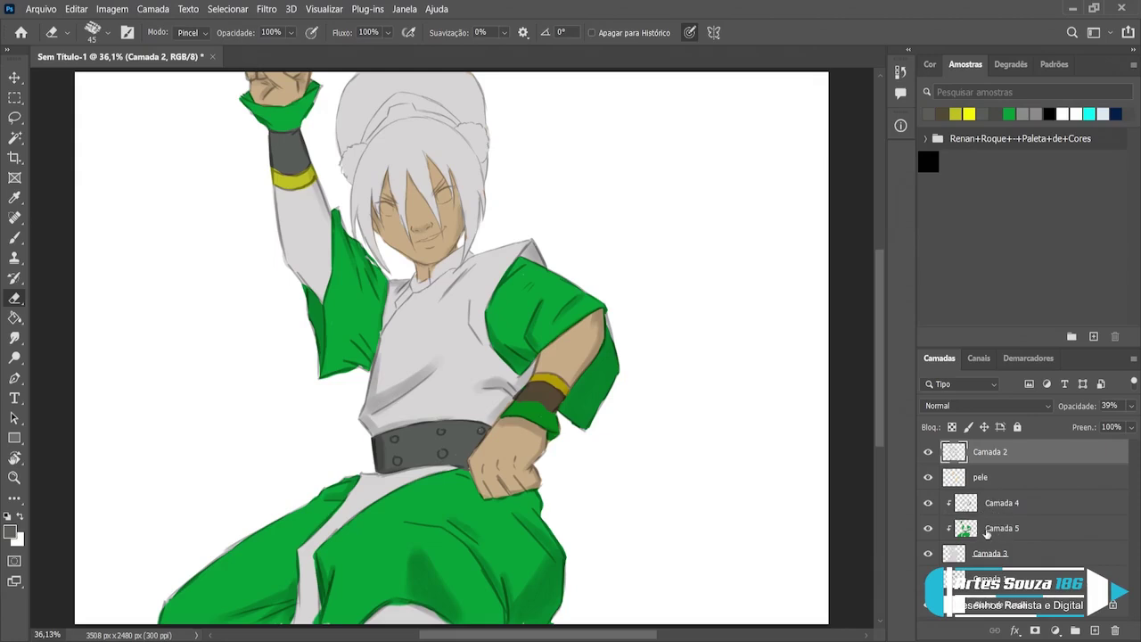
click(985, 532)
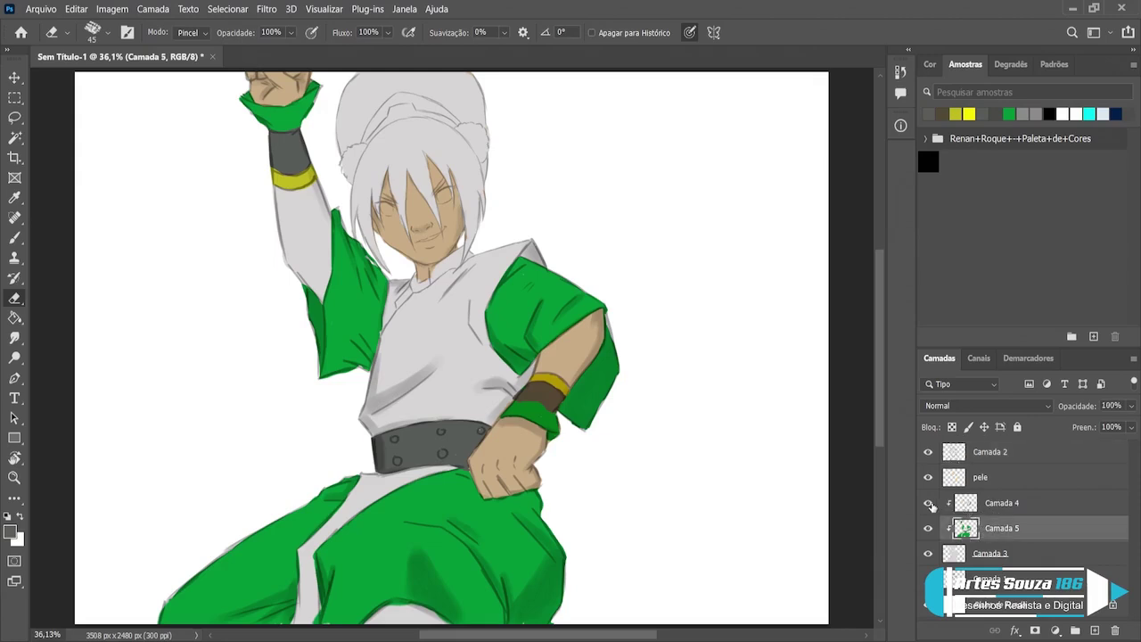
click(929, 504)
click(984, 506)
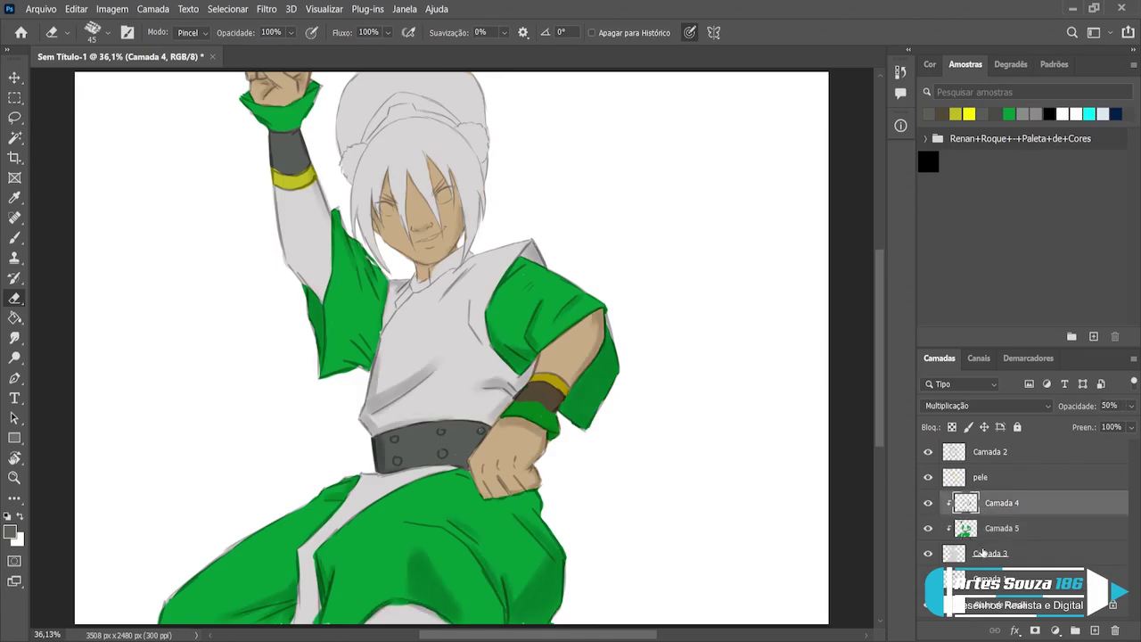
click(981, 557)
click(930, 554)
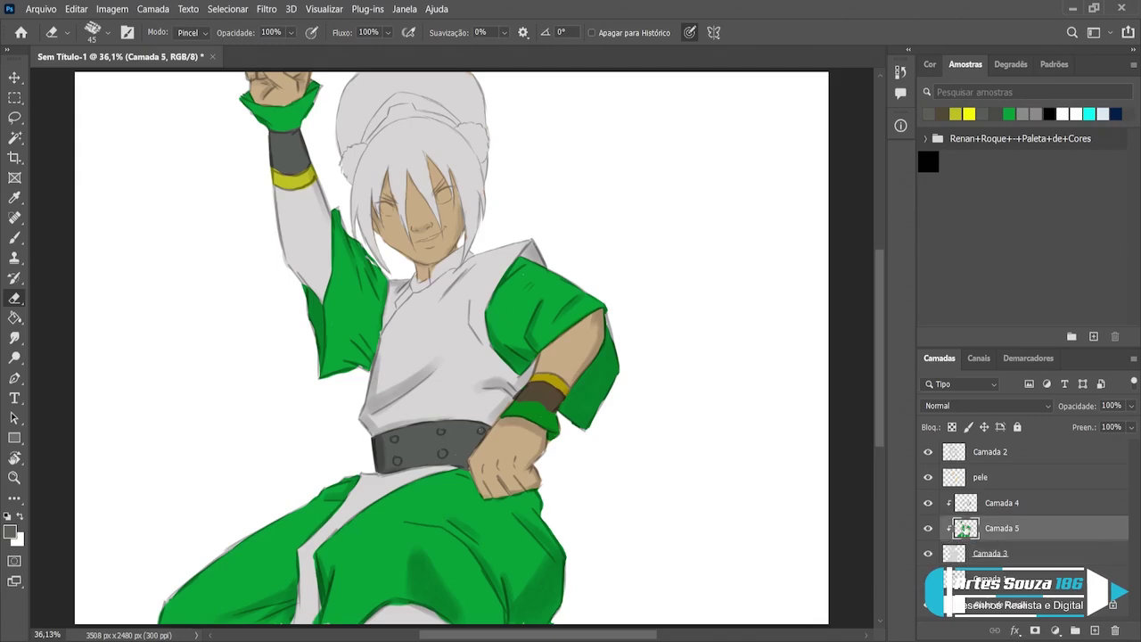
click(978, 530)
Step: Erase a small spot on the wristband and sample its green as the paint colour
drag(521, 402, 518, 409)
key(alt)
key(b)
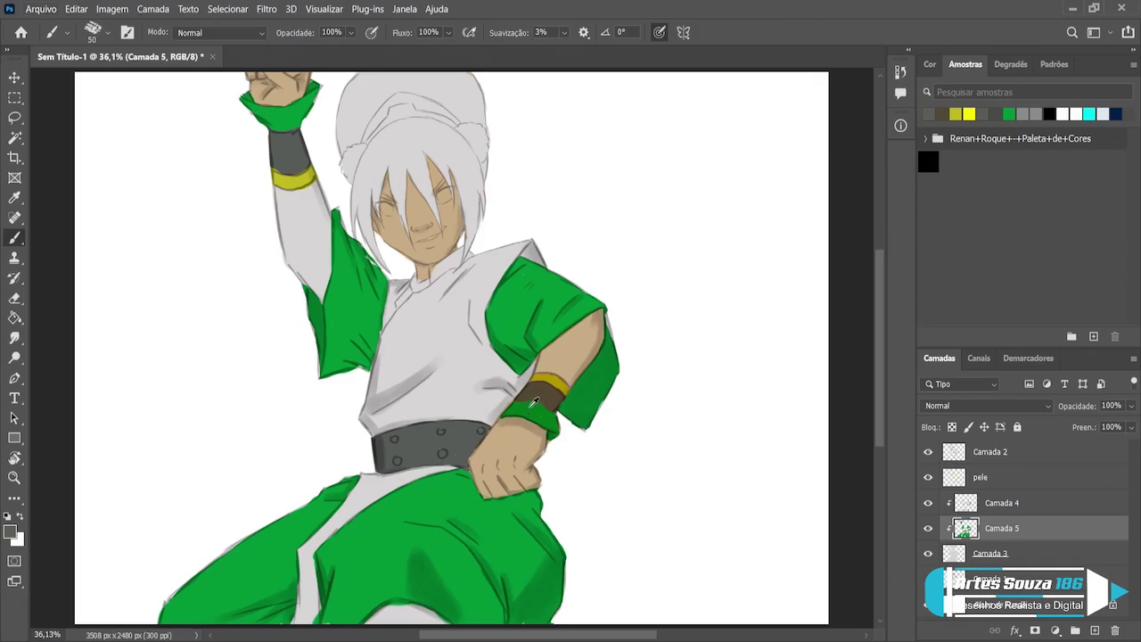
alt+click(527, 406)
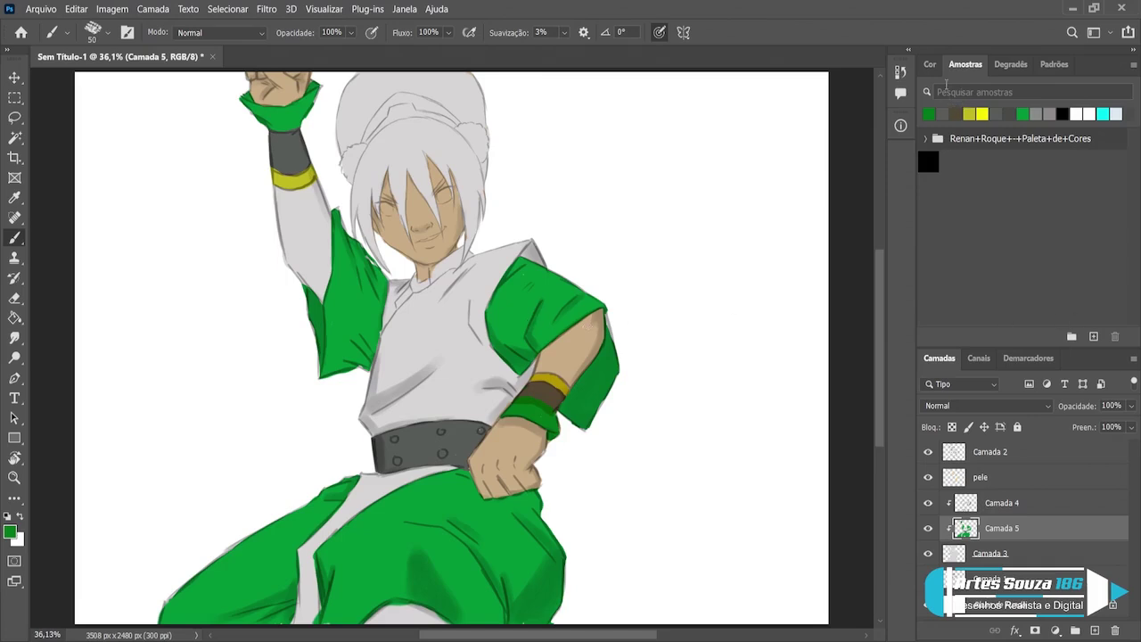
Step: Pick a pale beige and paint it onto the tunic's shoulder
click(930, 66)
drag(1123, 277, 1120, 302)
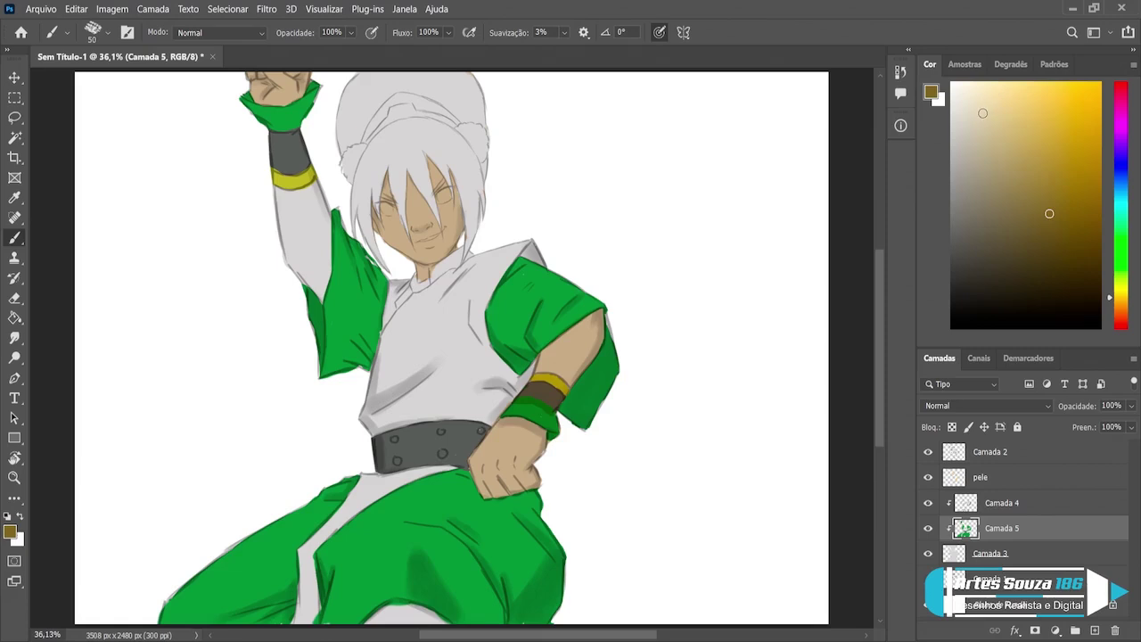
mouse_move(982, 113)
mouse_down()
mouse_move(992, 104)
mouse_move(995, 119)
mouse_up()
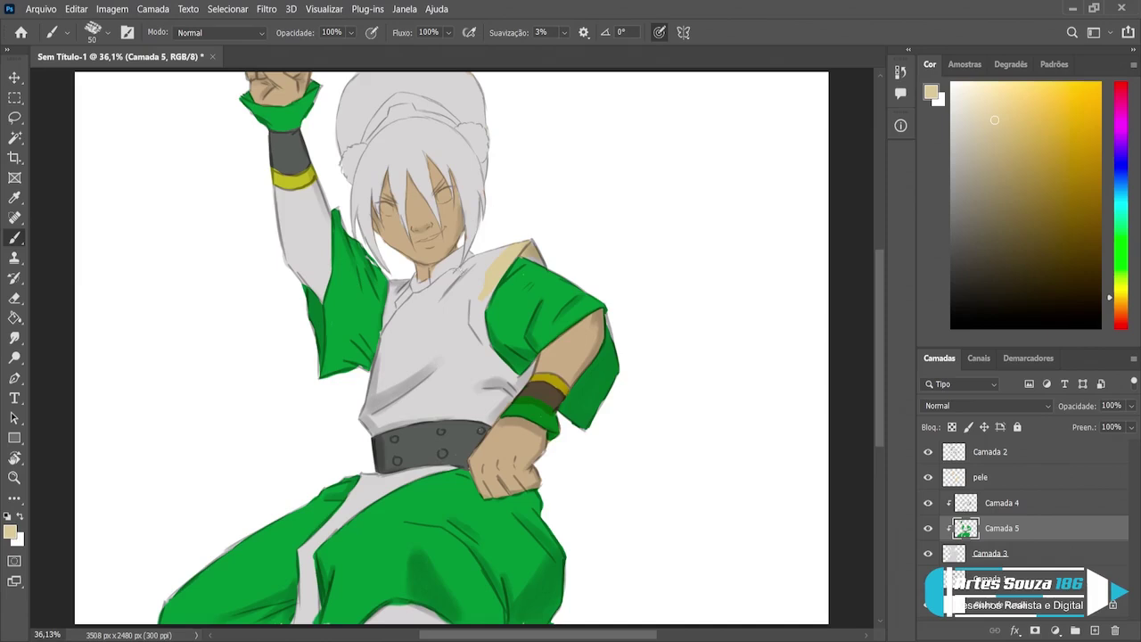
key(ctrl+z)
drag(521, 237, 471, 305)
mouse_move(493, 259)
mouse_down()
mouse_move(460, 314)
mouse_move(508, 243)
mouse_move(464, 326)
mouse_move(487, 248)
mouse_move(422, 330)
mouse_move(438, 298)
mouse_move(406, 316)
mouse_move(401, 277)
mouse_move(403, 340)
mouse_move(426, 355)
mouse_move(417, 370)
mouse_move(424, 334)
mouse_move(392, 374)
mouse_move(390, 326)
mouse_move(433, 398)
mouse_move(374, 401)
mouse_move(365, 417)
mouse_move(383, 414)
mouse_move(367, 428)
mouse_move(437, 399)
mouse_move(441, 379)
mouse_move(390, 396)
mouse_up()
Step: Cover the remaining grey patches of the tunic and shoulder in tan with a resized brush
key(bracketright)
key(bracketright)
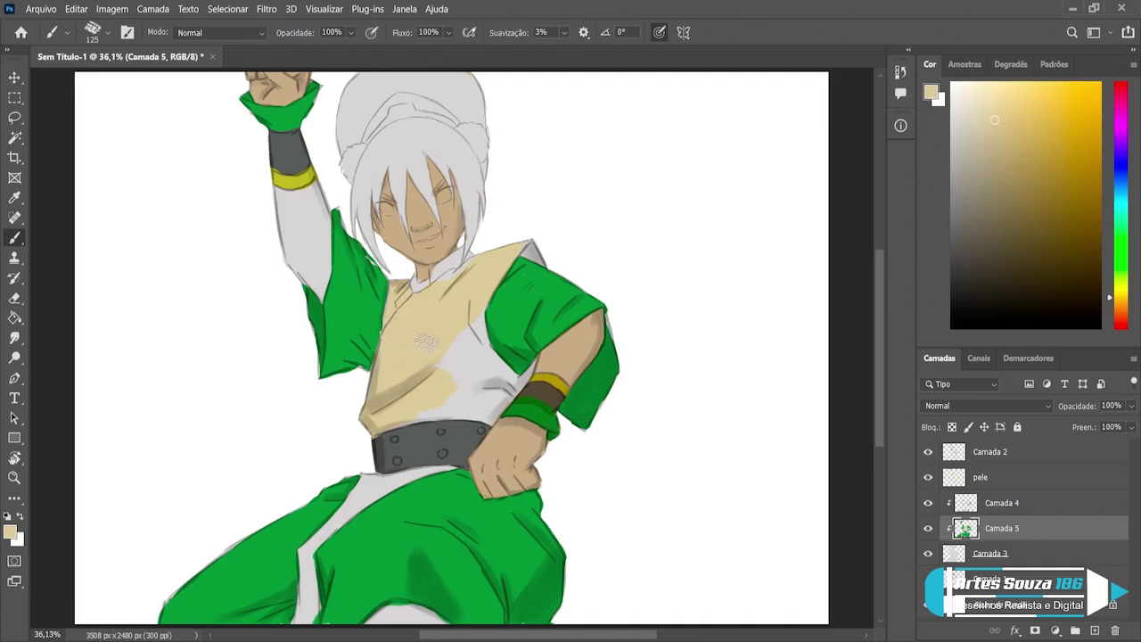
mouse_move(426, 342)
mouse_down()
mouse_move(450, 365)
mouse_move(414, 412)
mouse_move(495, 418)
mouse_move(503, 390)
mouse_move(465, 380)
mouse_move(454, 344)
mouse_move(471, 301)
mouse_move(472, 334)
mouse_move(483, 319)
mouse_move(485, 328)
mouse_move(482, 369)
mouse_move(493, 364)
mouse_up()
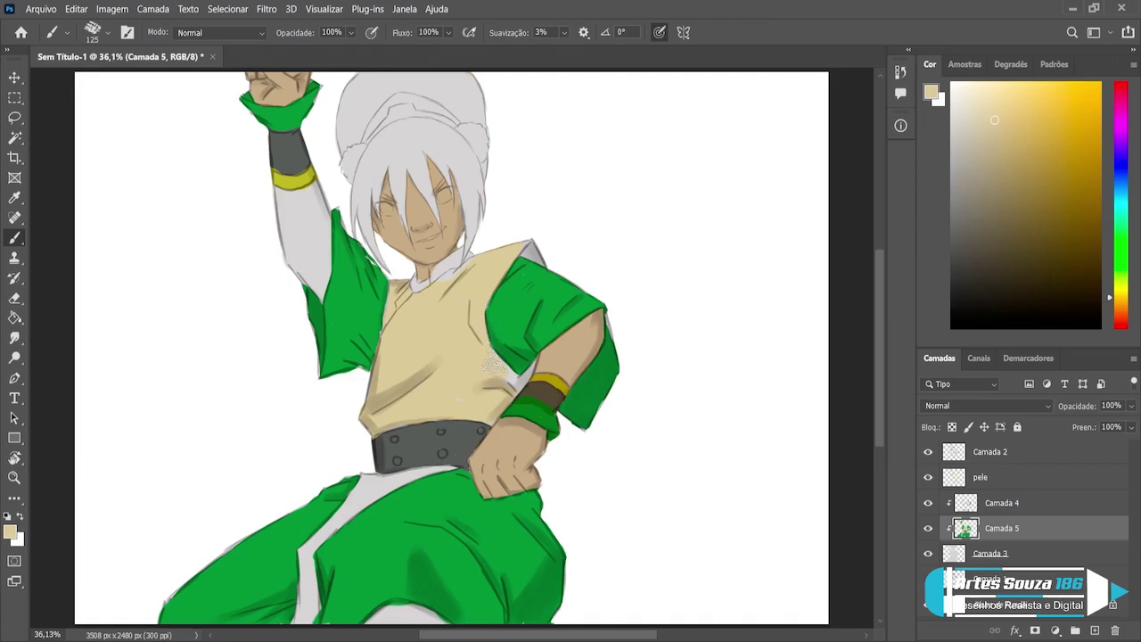
key(bracketleft)
key(bracketleft)
key(bracketleft)
key(bracketleft)
key(bracketright)
key(bracketright)
drag(524, 241, 532, 253)
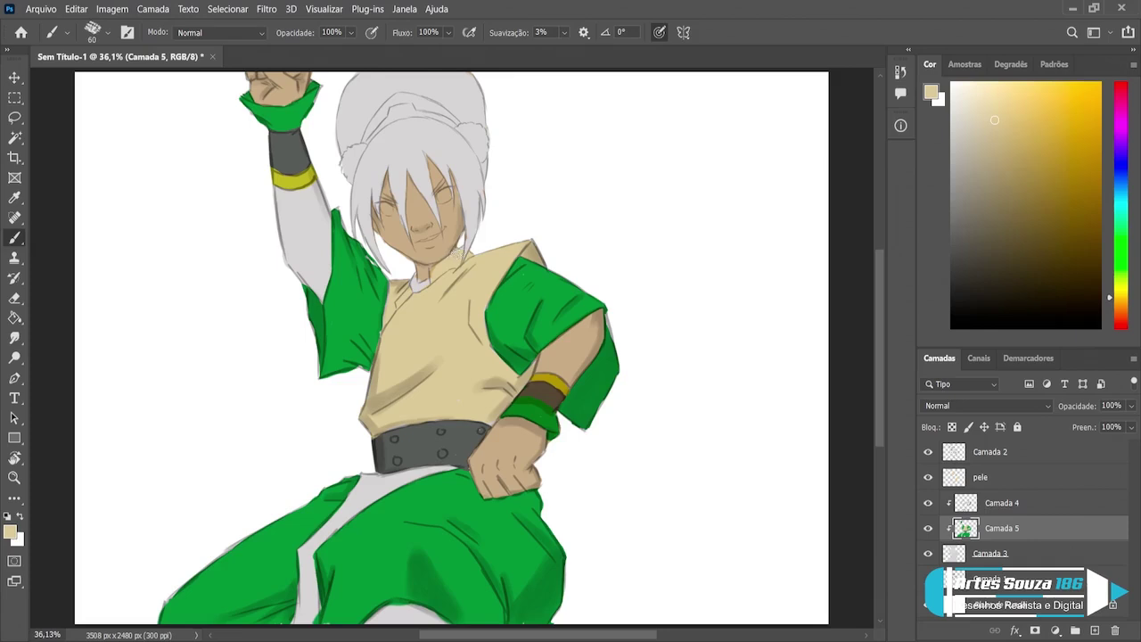
Step: Sample the sleeve green and armband olive yellow, then make the pele skin layer active
alt+click(517, 302)
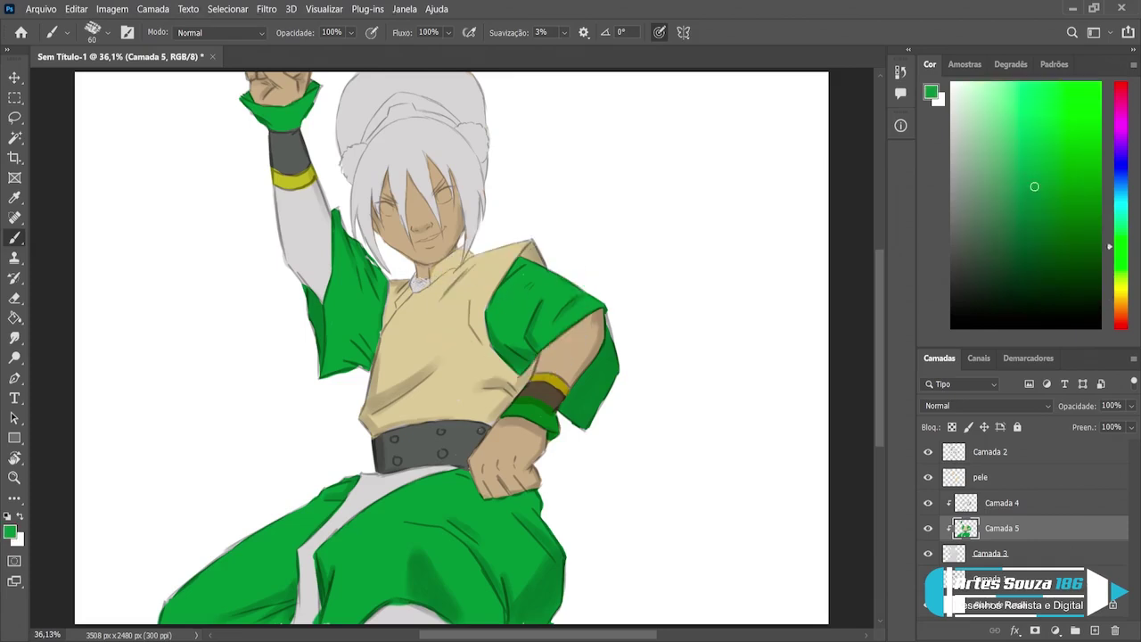
key(bracketleft)
alt+click(553, 381)
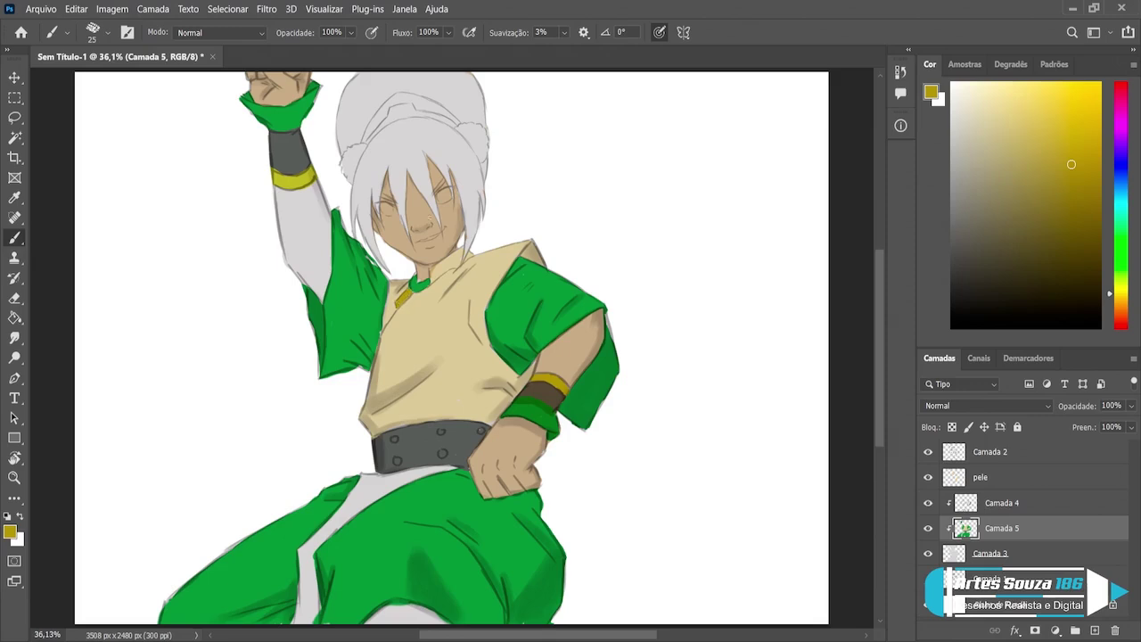
scroll(429, 217, up, 2)
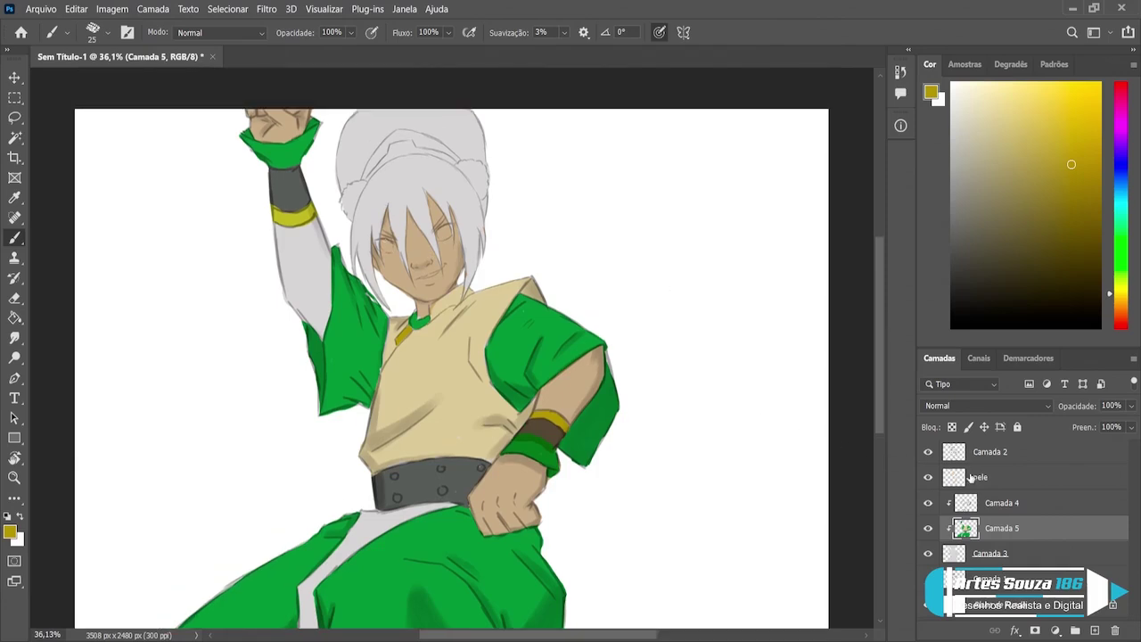
click(971, 479)
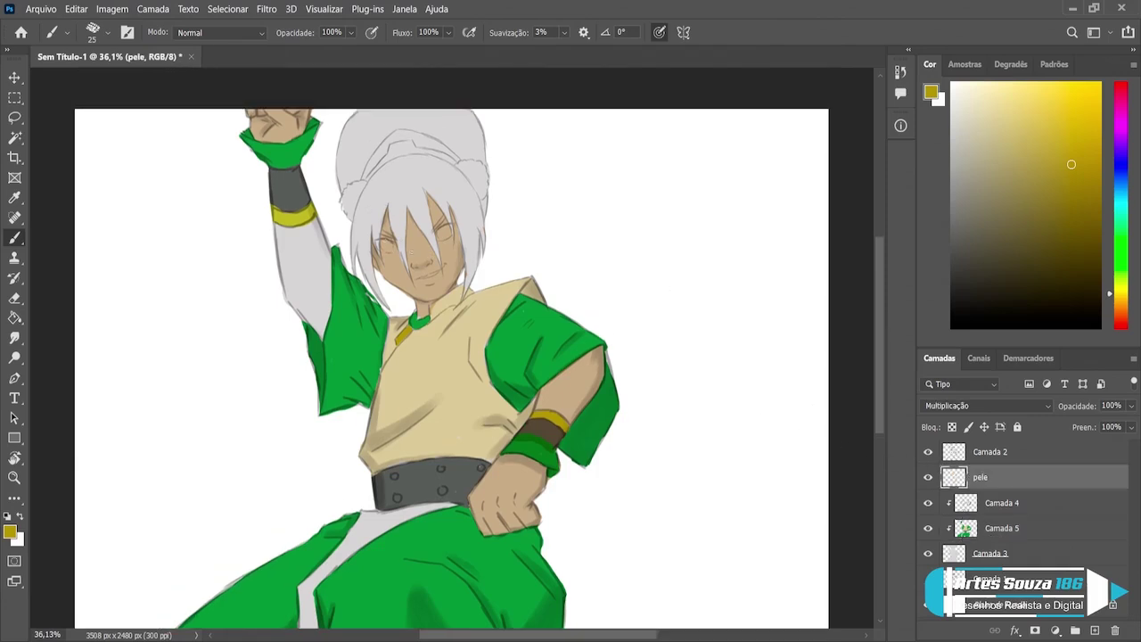
Step: Paint the raised grey arm in the face's tan skin tone with a larger brush
alt+click(415, 247)
key(bracketright)
key(bracketright)
key(bracketright)
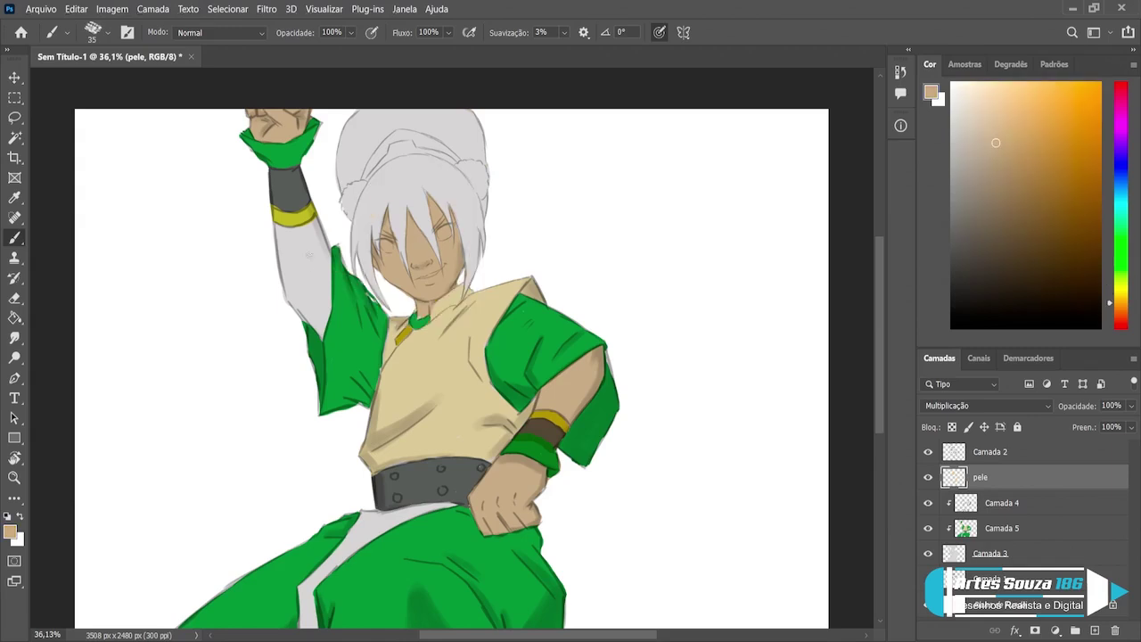
mouse_move(306, 237)
mouse_down()
mouse_move(319, 239)
mouse_move(302, 269)
mouse_move(322, 228)
mouse_move(300, 252)
mouse_move(315, 257)
mouse_move(297, 292)
mouse_move(284, 284)
mouse_move(271, 228)
mouse_move(308, 234)
mouse_move(280, 278)
mouse_move(298, 303)
mouse_move(314, 257)
mouse_move(323, 285)
mouse_up()
mouse_move(325, 241)
mouse_down()
mouse_move(323, 324)
mouse_move(310, 300)
mouse_move(294, 317)
mouse_move(312, 321)
mouse_move(289, 297)
mouse_move(323, 337)
mouse_move(318, 244)
mouse_up()
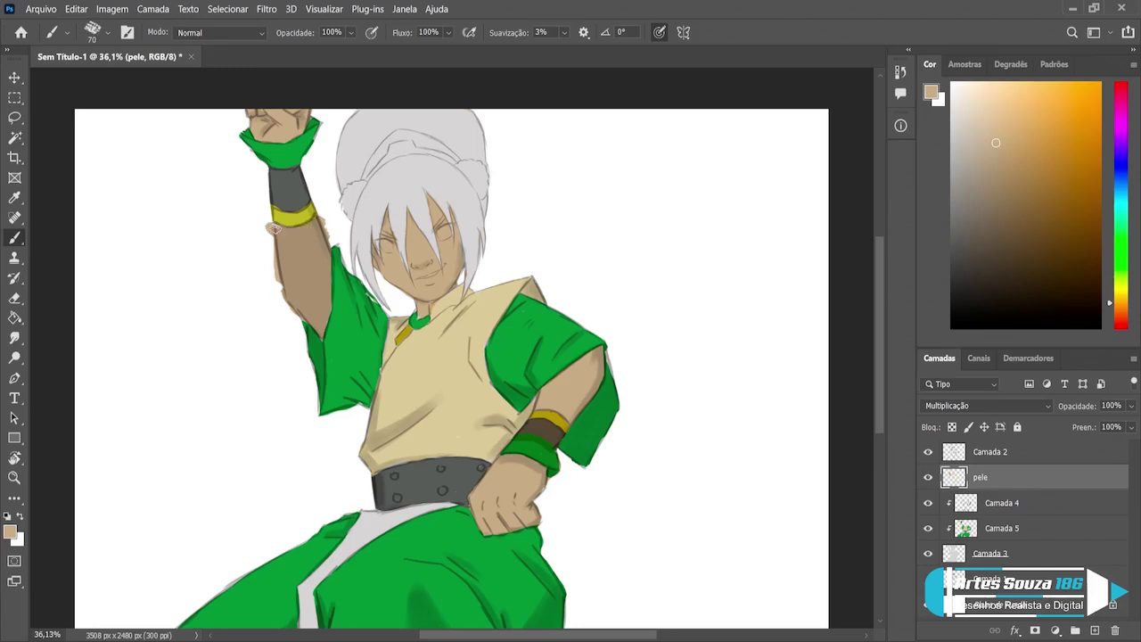
Step: Erase stray skin strokes along the raised arm's left edge
key(e)
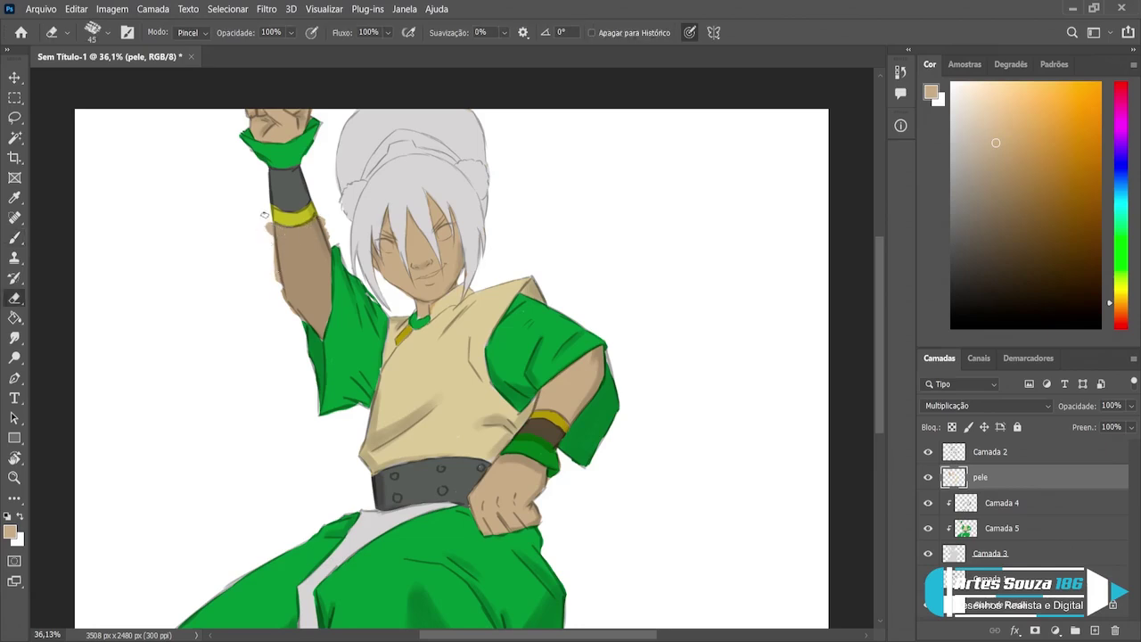
drag(271, 223, 280, 298)
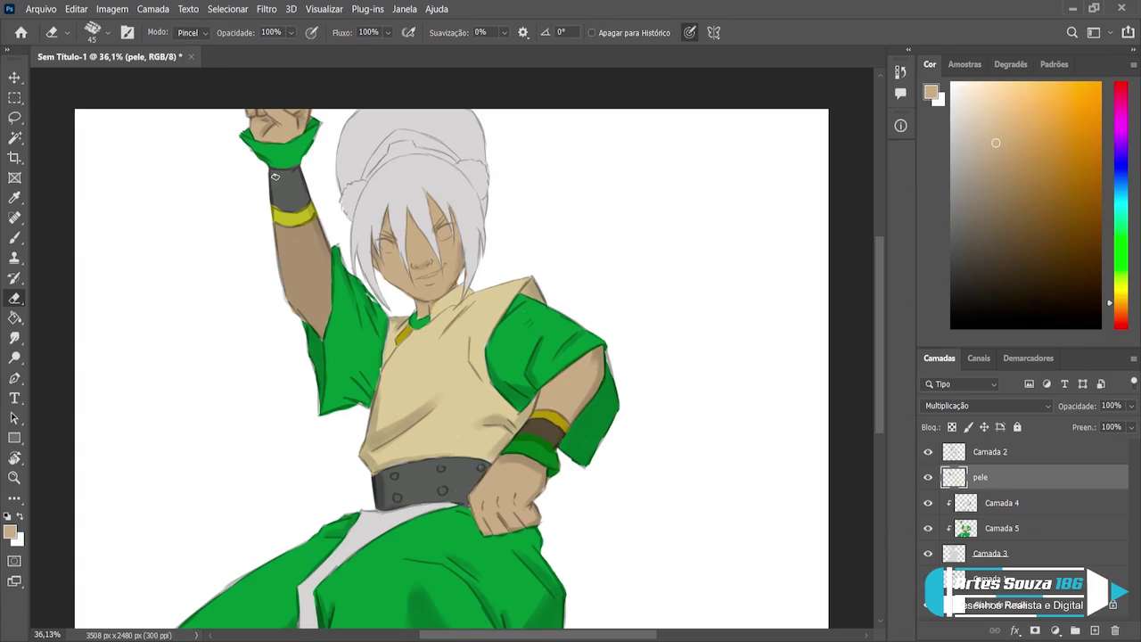
scroll(275, 177, down, 1)
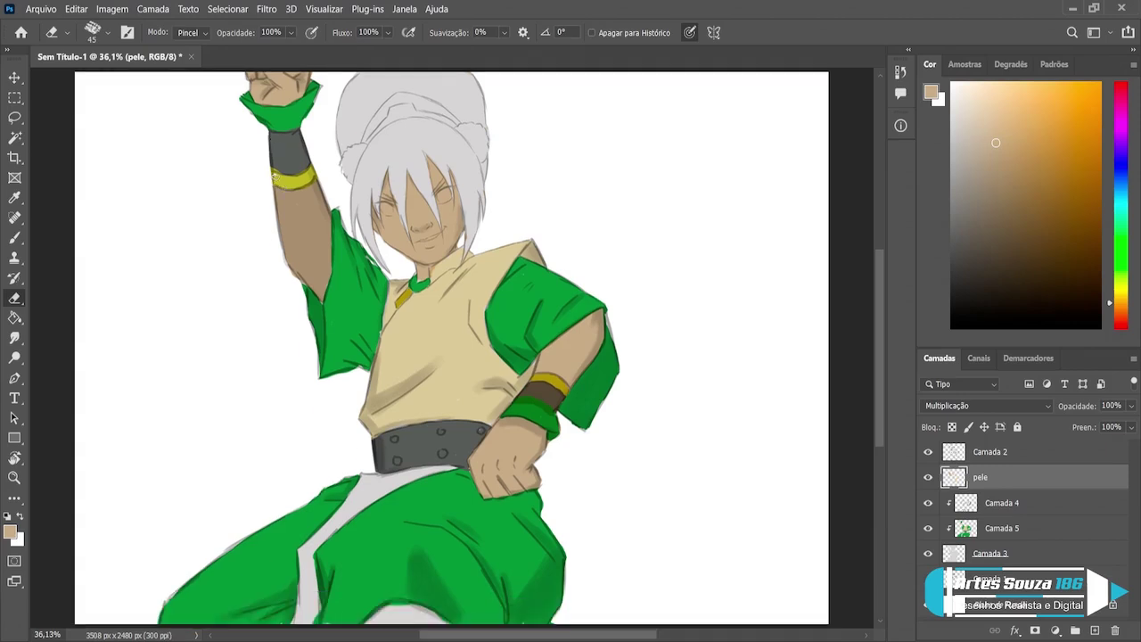
Step: Switch to the Move tool with automatic layer picking turned off
click(15, 80)
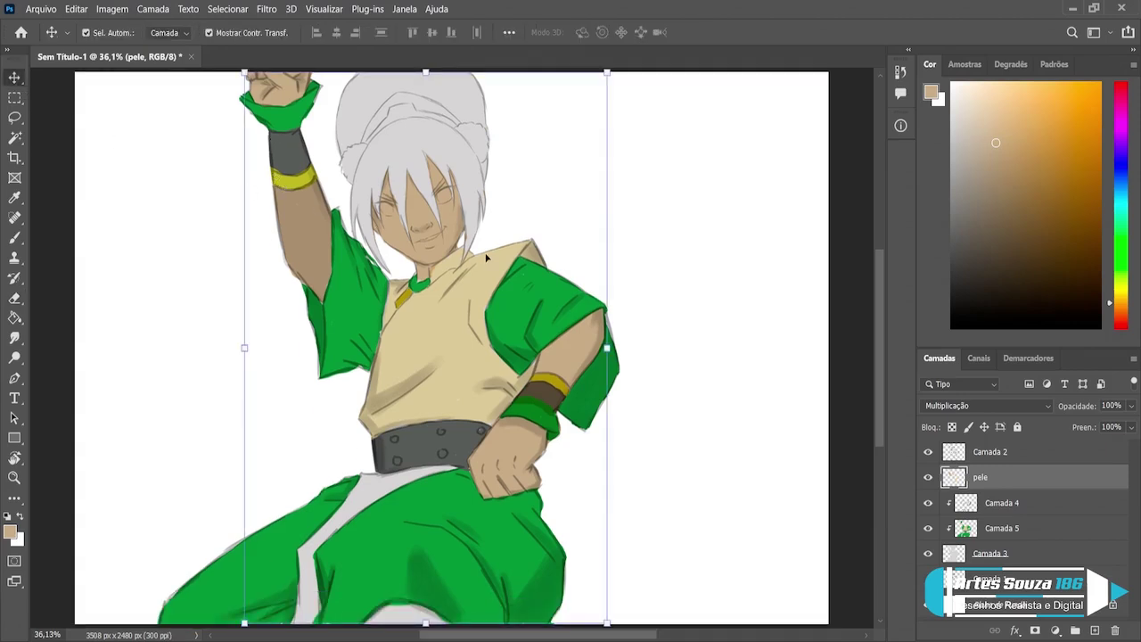
click(86, 32)
key(i)
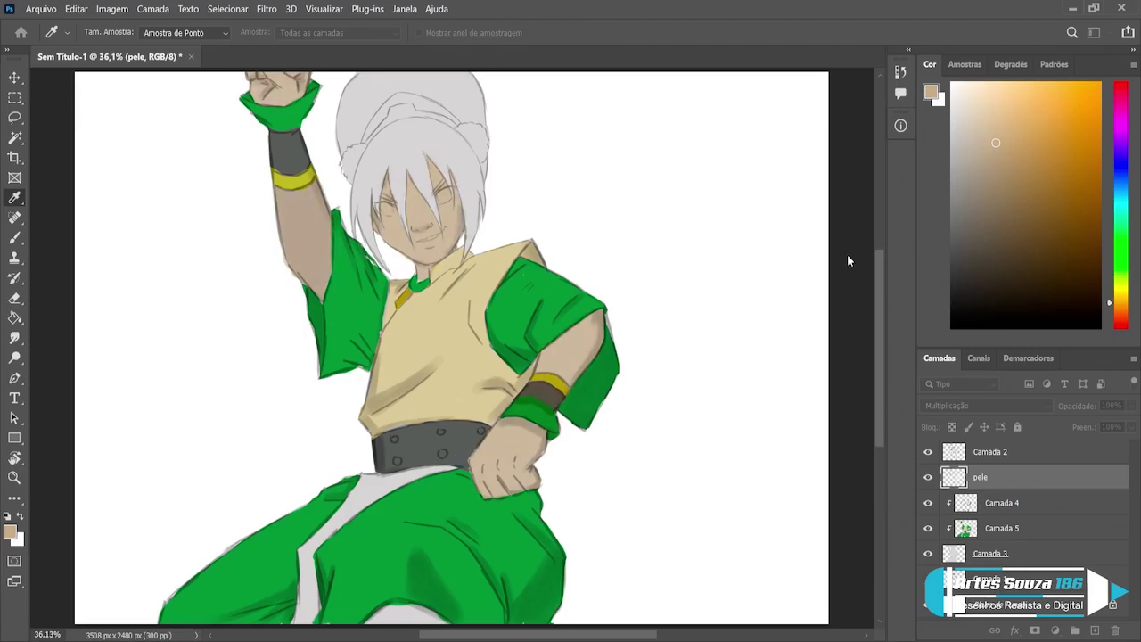
key(v)
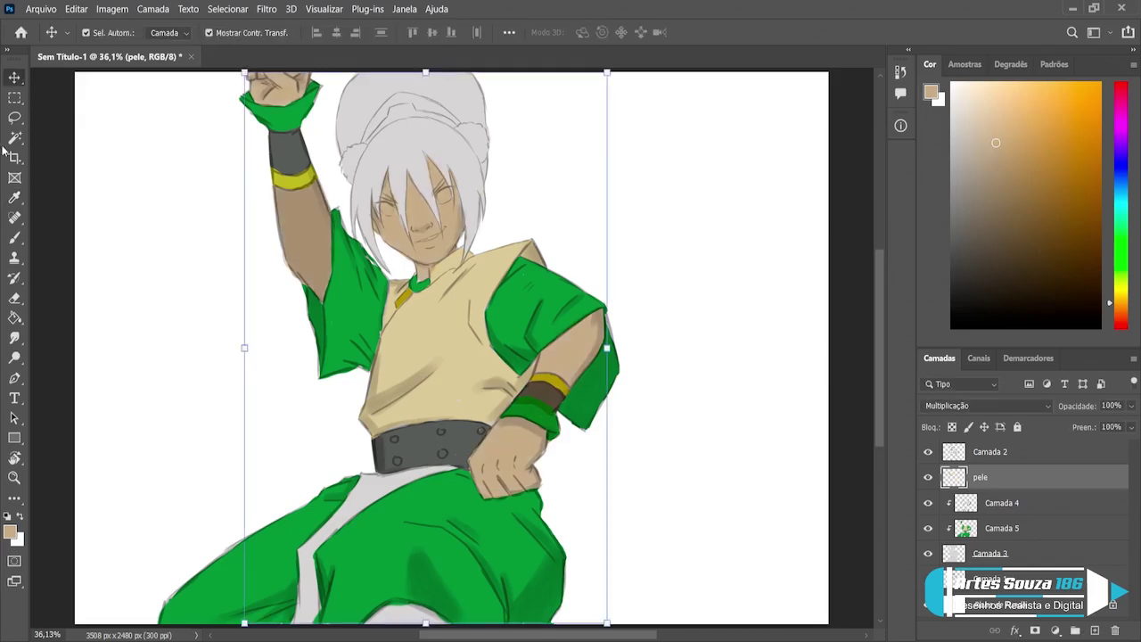
Step: Lasso around the raised arm, clear its paint and refill the outline with tan skin
click(14, 117)
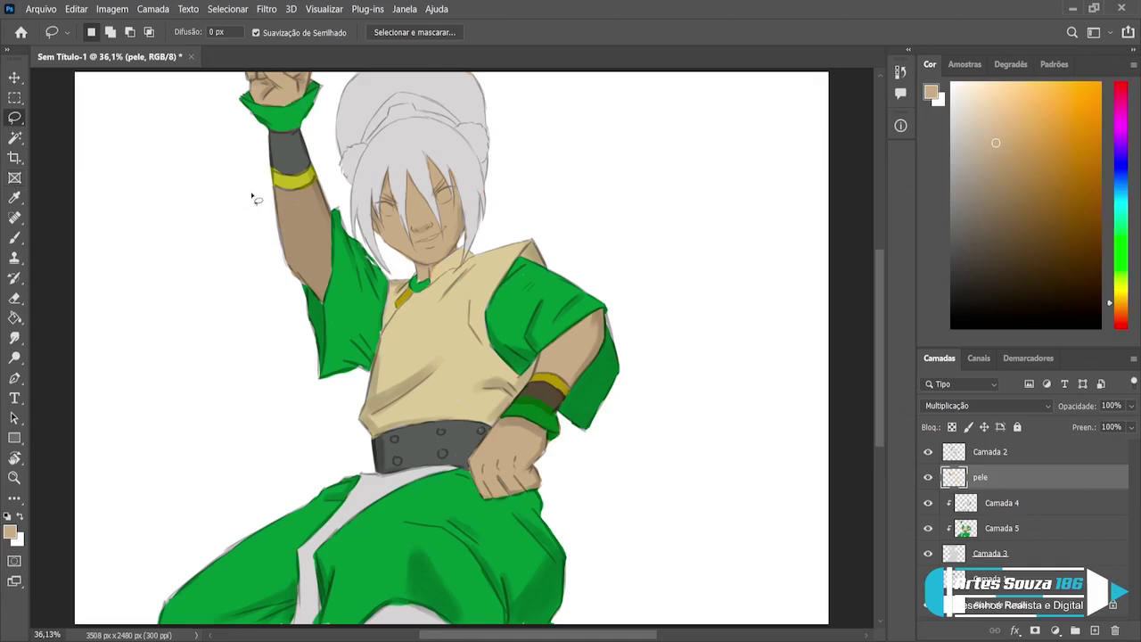
drag(321, 169, 328, 312)
drag(328, 312, 319, 181)
key(i)
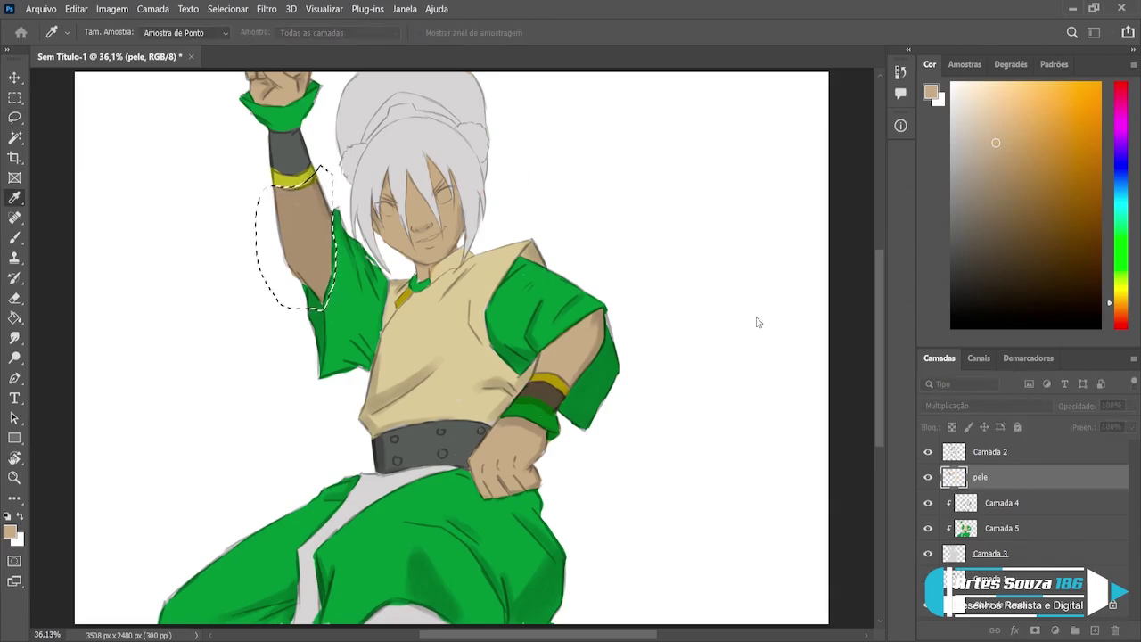
key(Delete)
key(alt+BackSpace)
Step: Compare the arm fill versions with undo/redo, then remove the selection
key(ctrl+z)
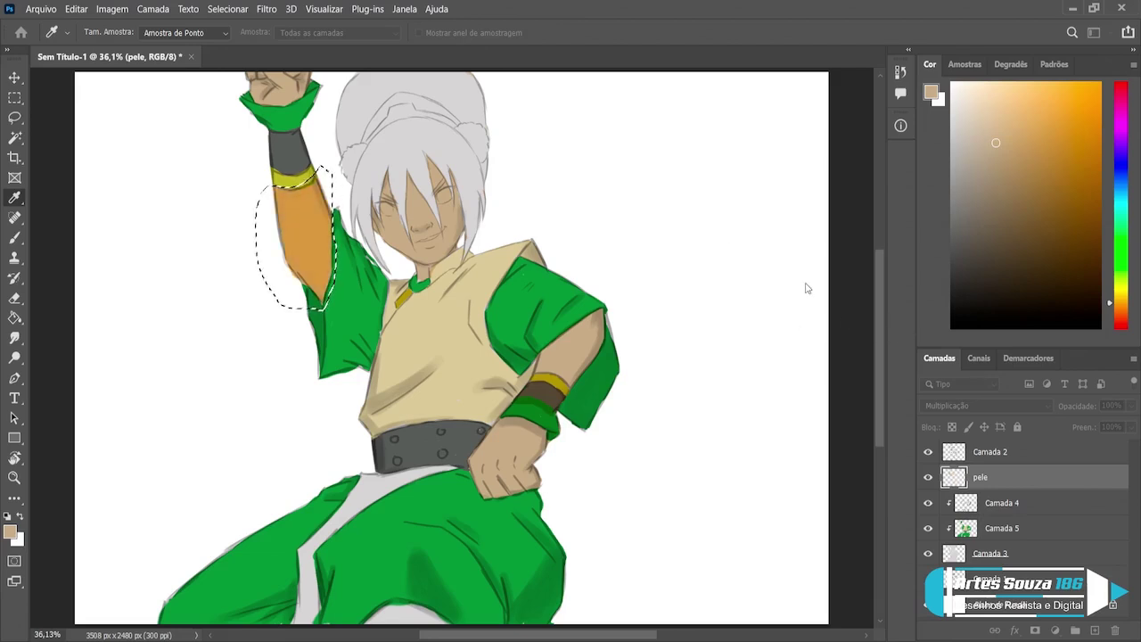
key(ctrl+shift+z)
key(ctrl+z)
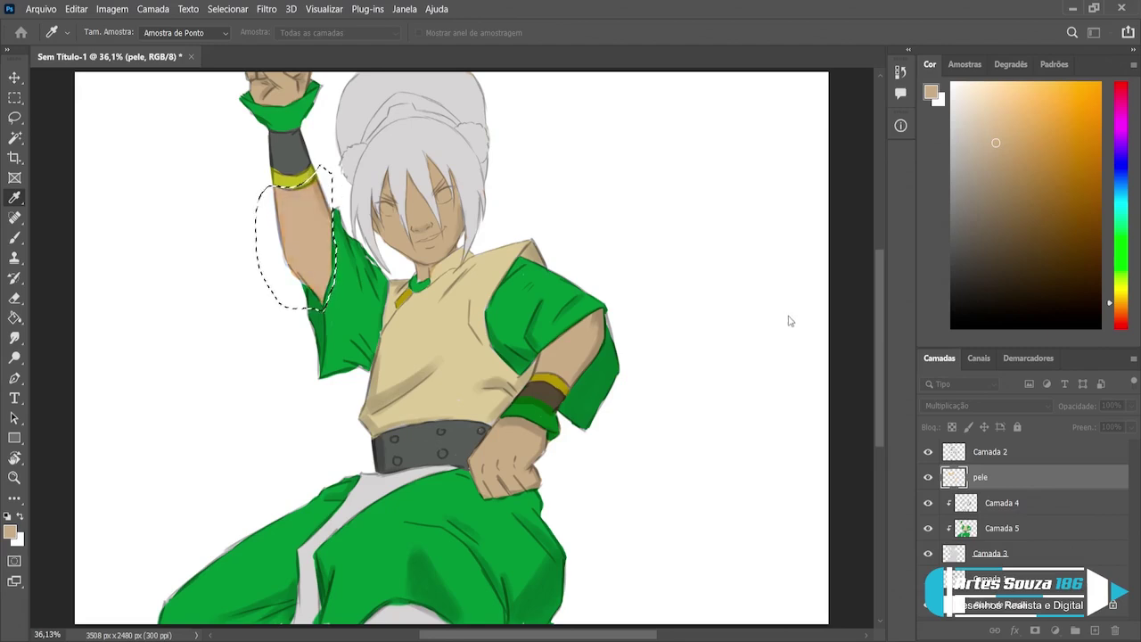
key(l)
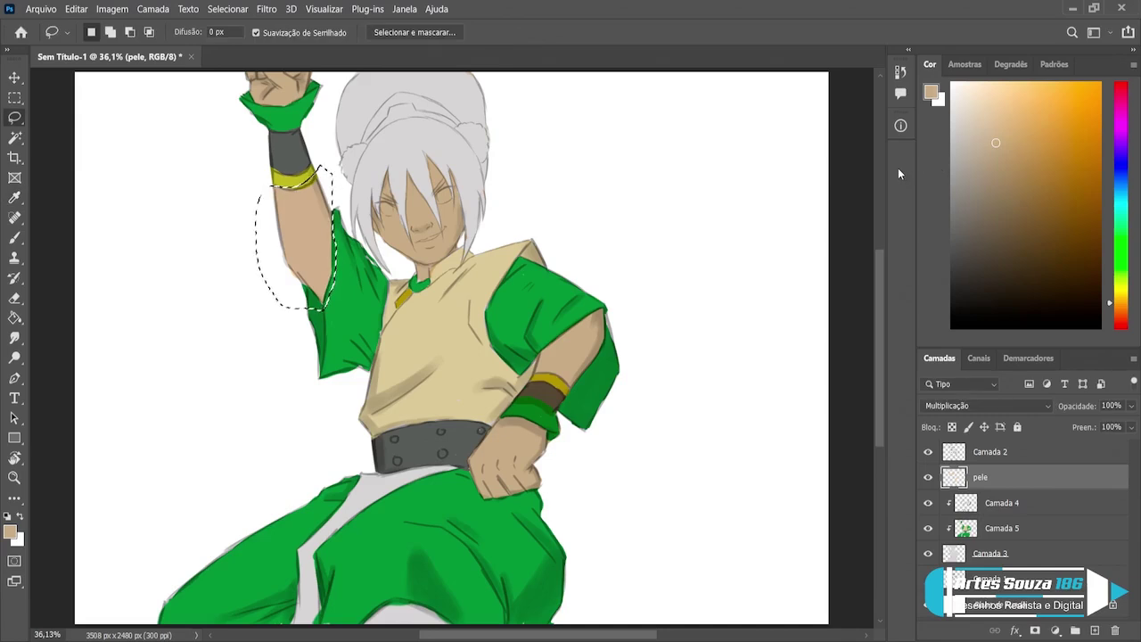
key(ctrl+d)
scroll(615, 392, down, 1)
scroll(615, 392, up, 1)
Step: Sample the arm's skin tone and paint tan onto the knee at the canvas bottom
click(14, 238)
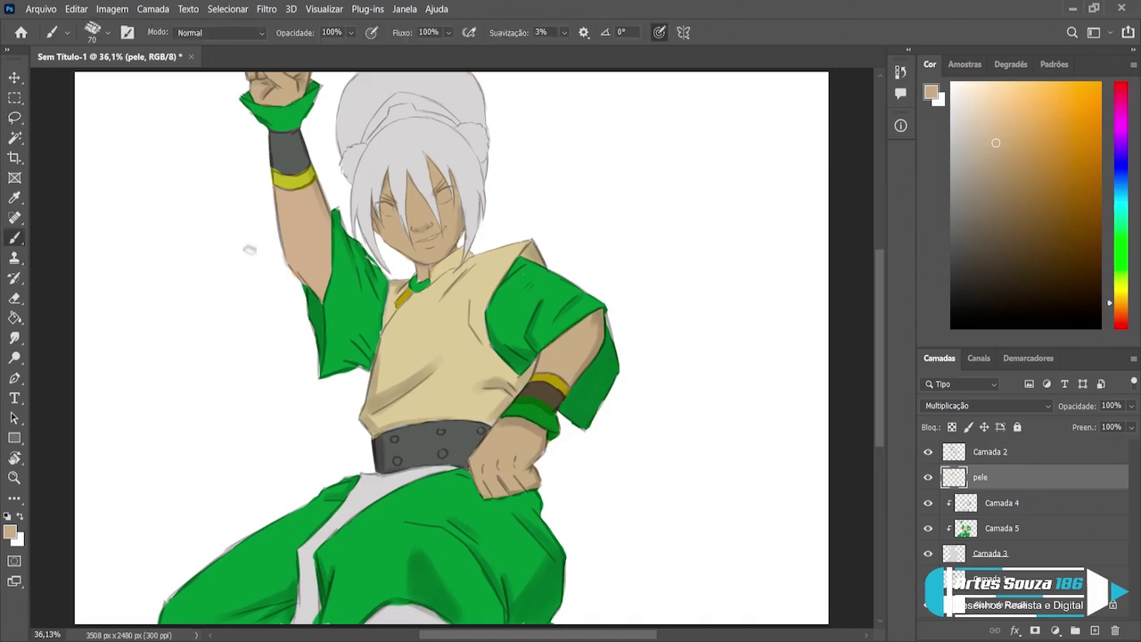
alt+click(306, 224)
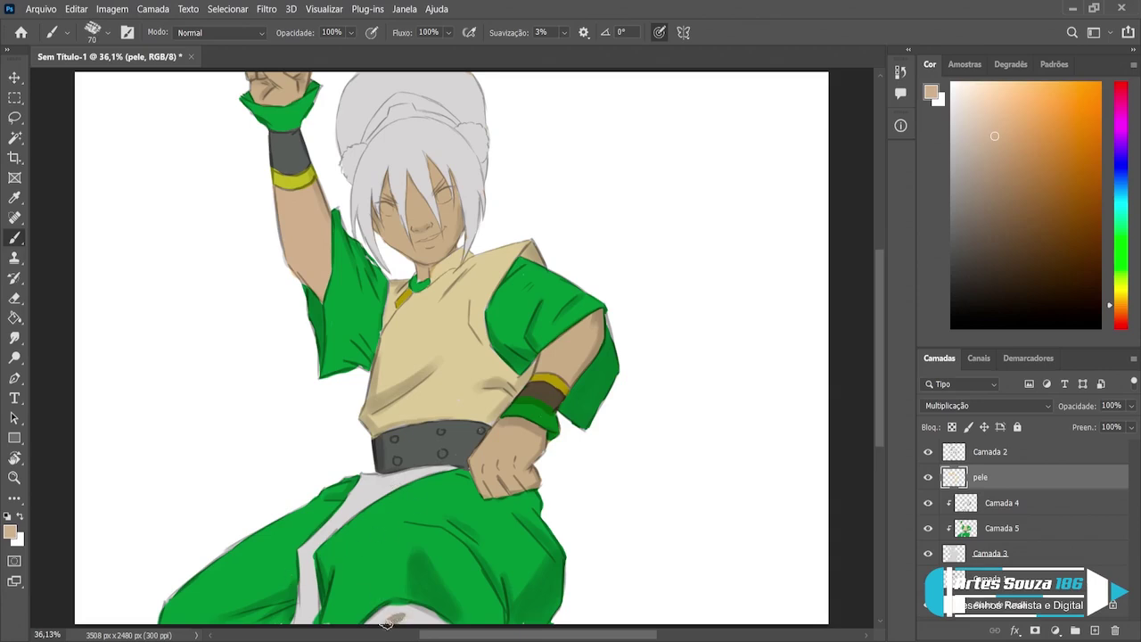
mouse_move(386, 622)
mouse_down()
mouse_move(373, 621)
mouse_move(433, 620)
mouse_move(379, 614)
mouse_up()
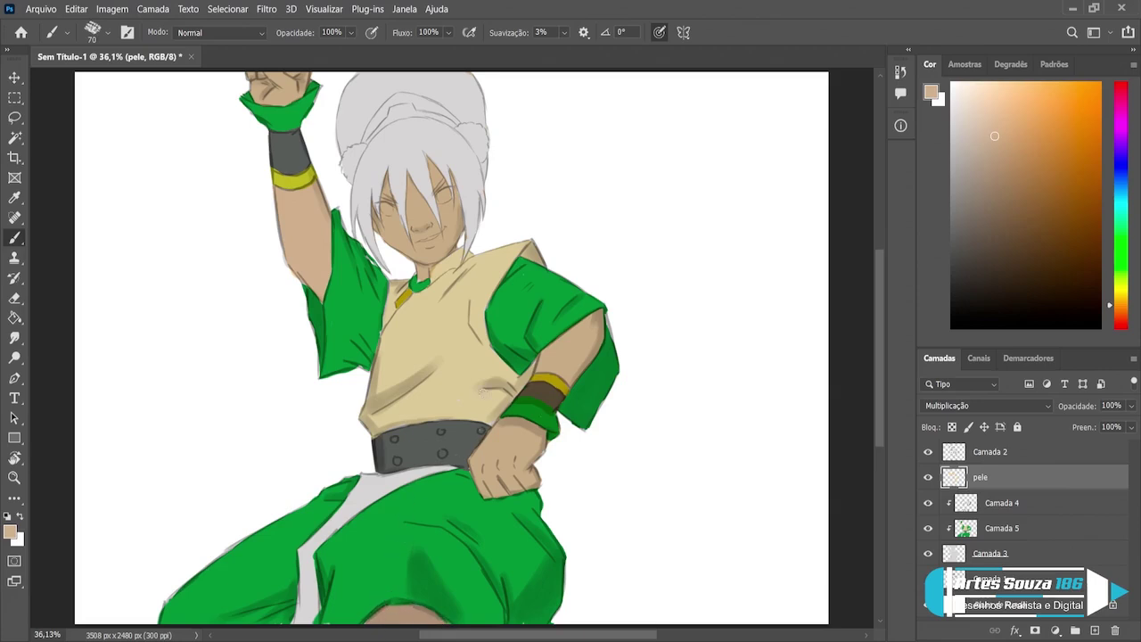
Step: Choose a light beige from the Swatches panel and make Camada 5 active
click(964, 64)
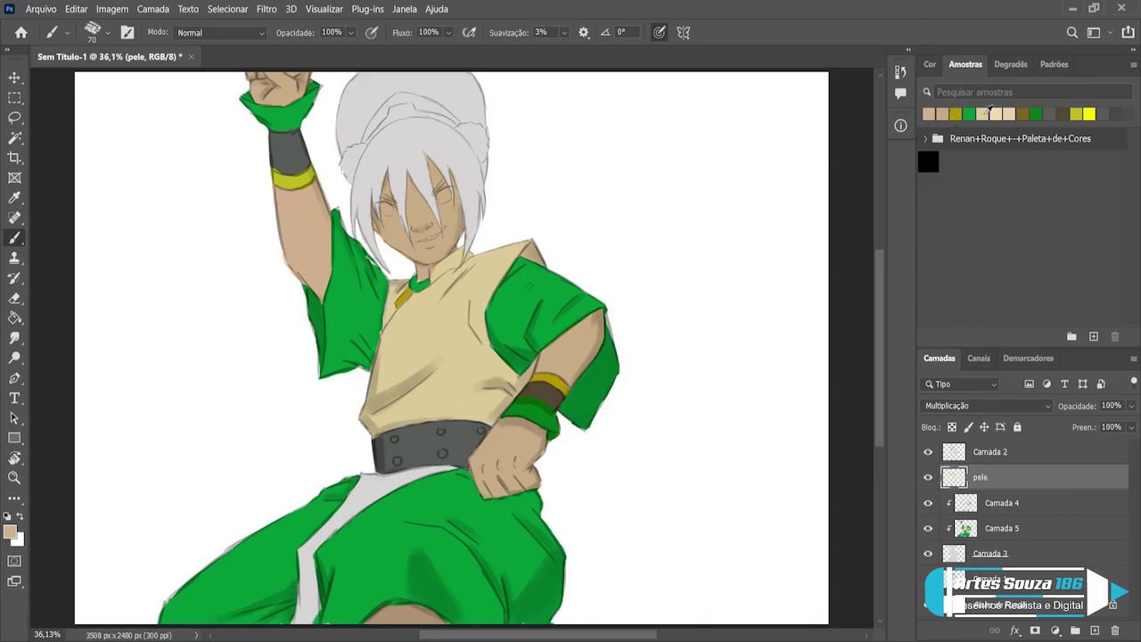
click(996, 113)
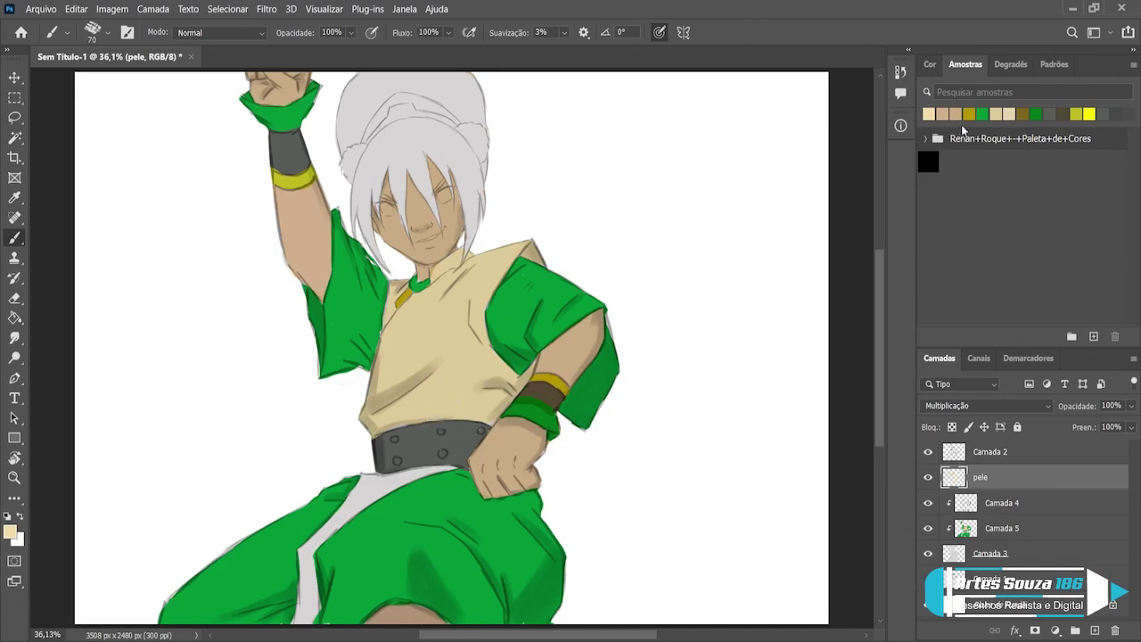
click(1009, 113)
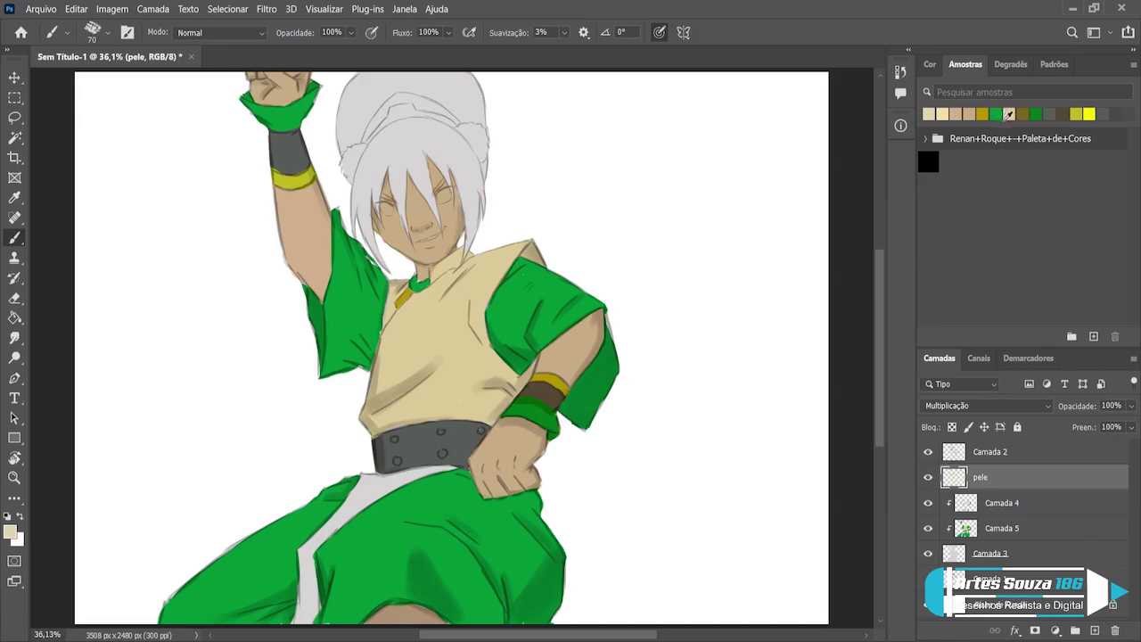
click(1009, 114)
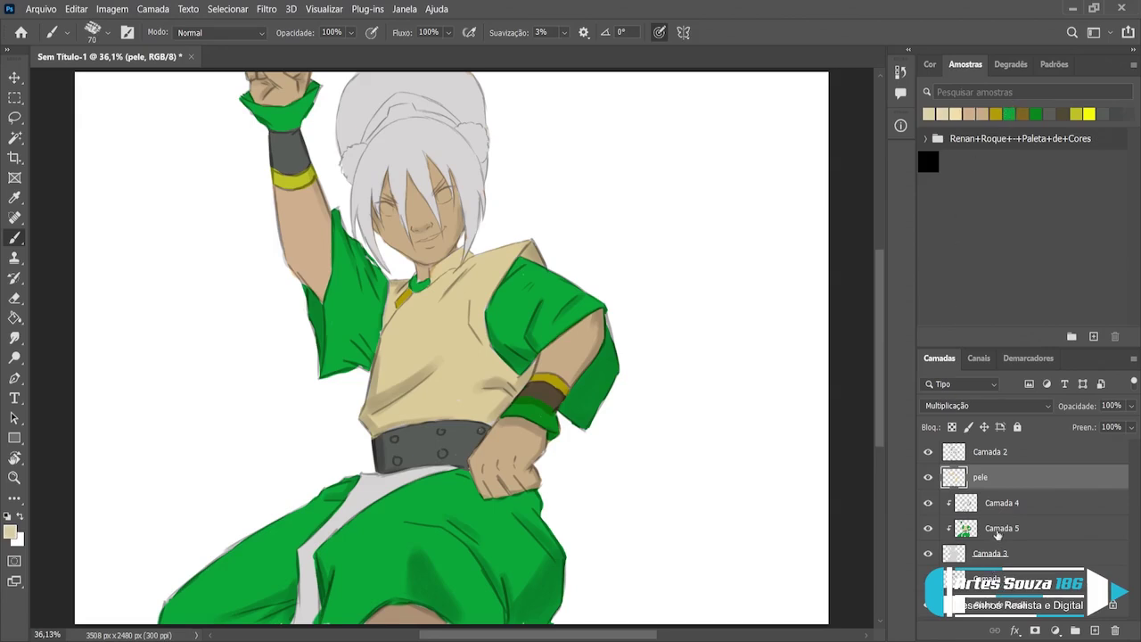
click(998, 535)
Step: Paint the white stripe down the green trousers light beige, from below the belt downward
click(467, 344)
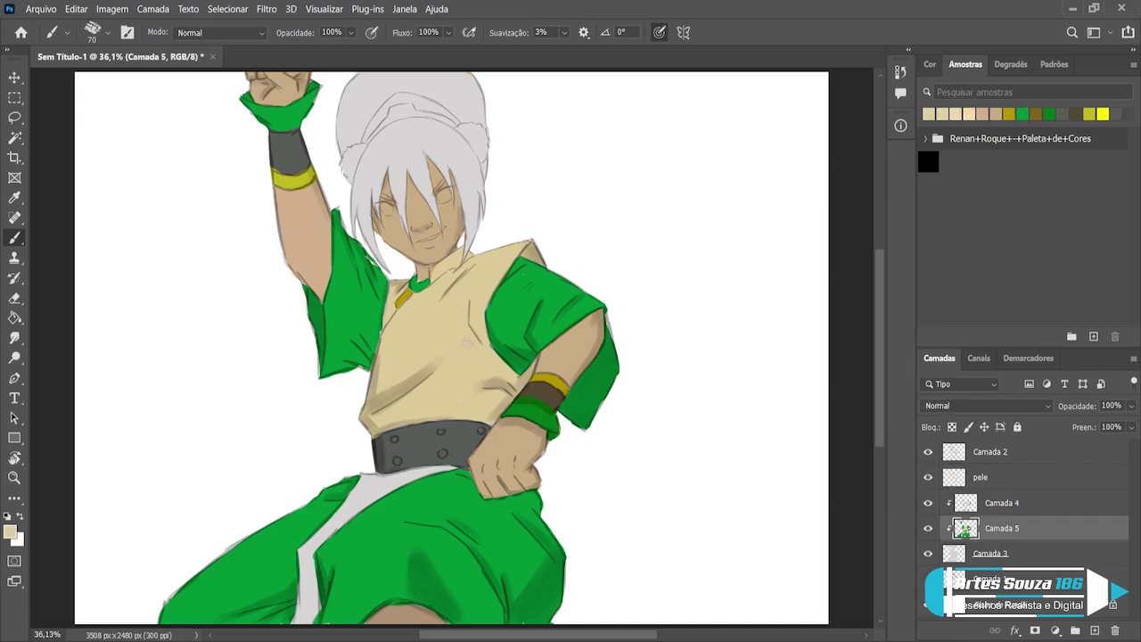
drag(373, 474, 366, 491)
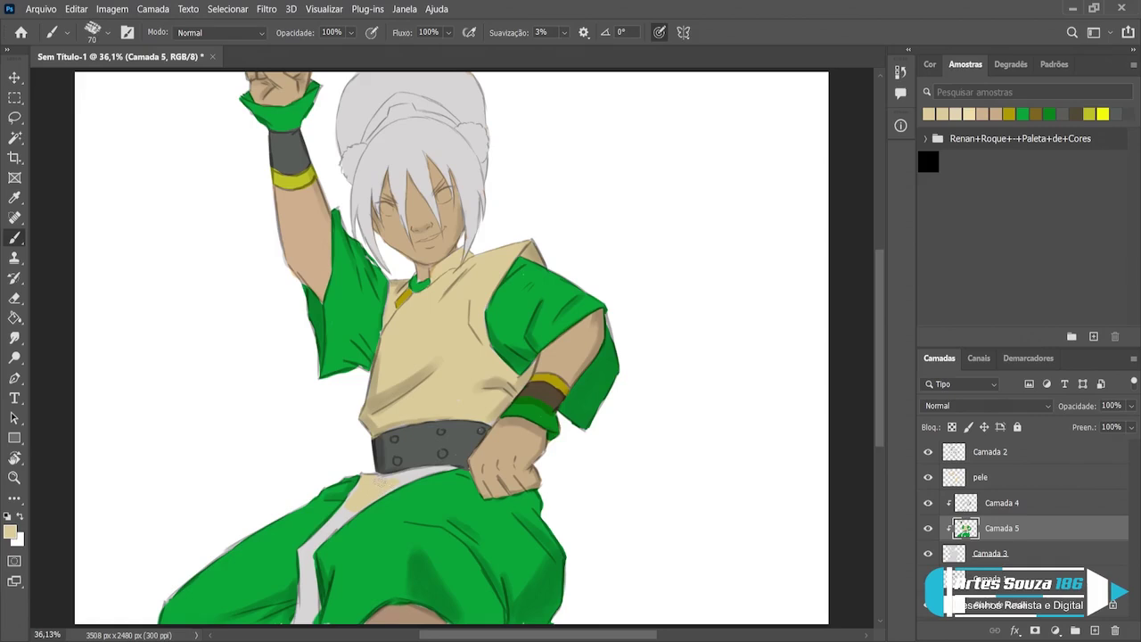
drag(401, 473, 410, 478)
mouse_move(350, 516)
mouse_down()
mouse_move(321, 532)
mouse_move(303, 568)
mouse_move(308, 599)
mouse_up()
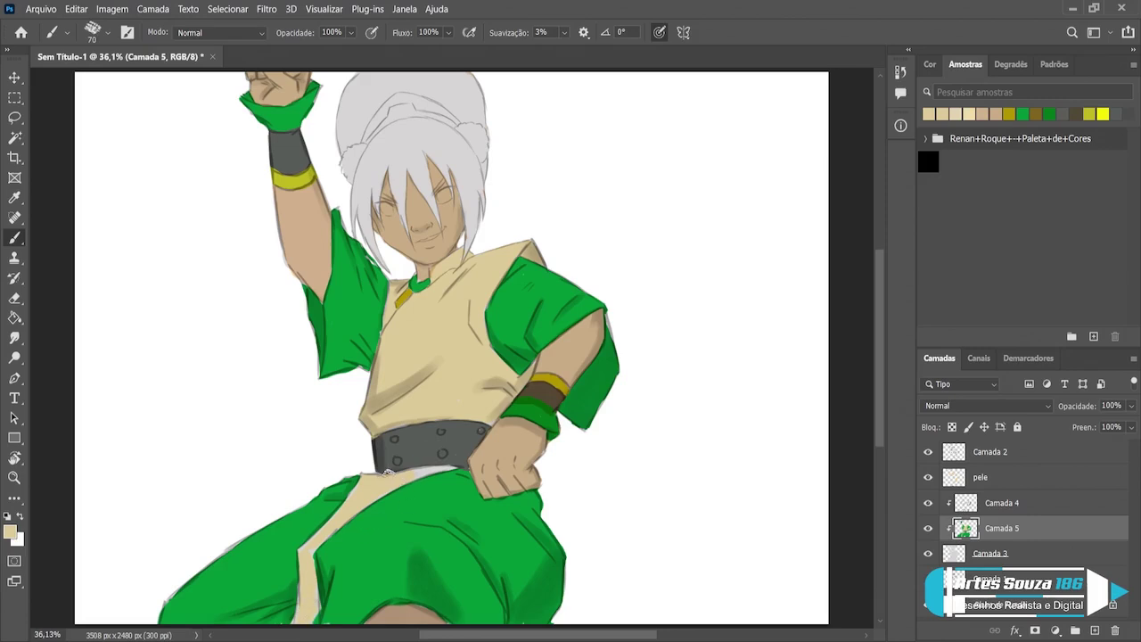
key(bracketleft)
click(1012, 483)
Step: Add new layer Camada 6 above pele and set the brush to black
click(1095, 629)
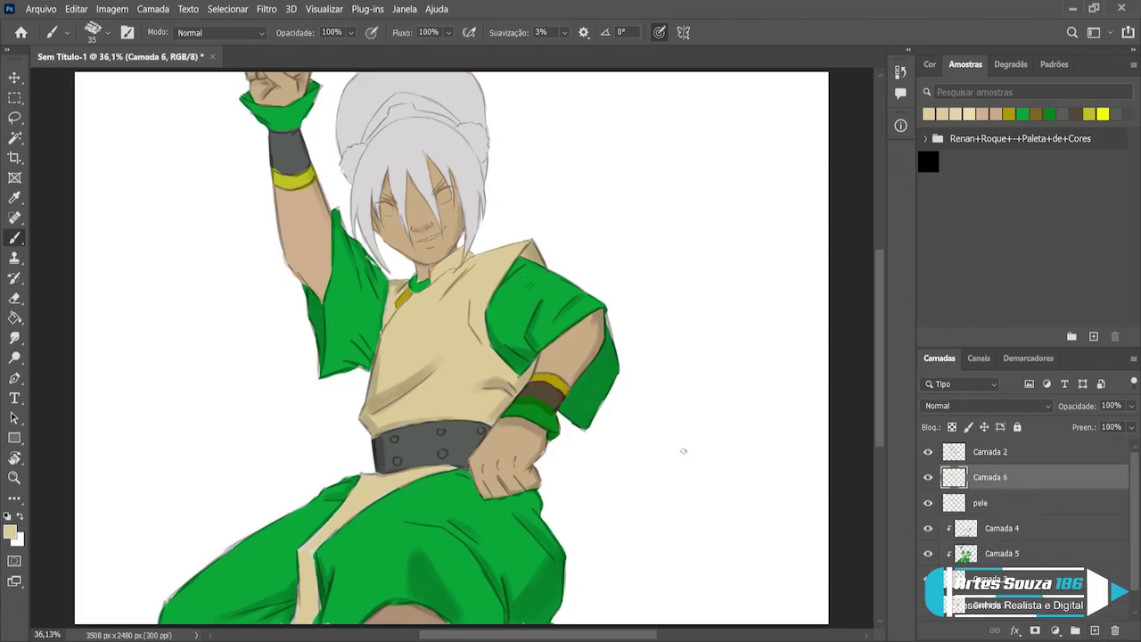
key(i)
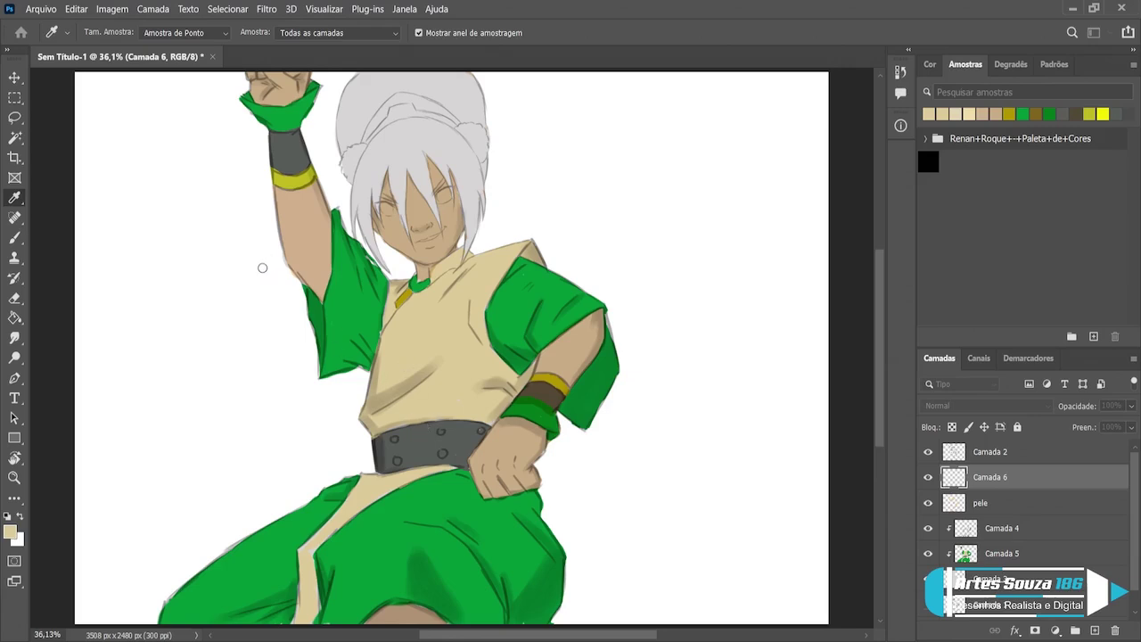
key(d)
key(b)
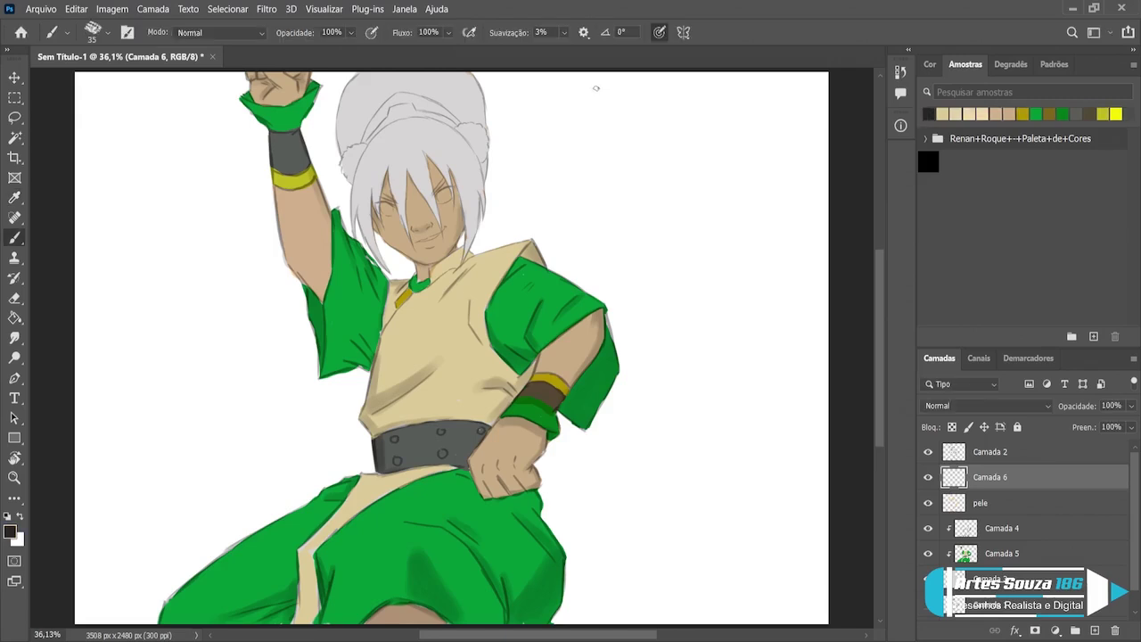
scroll(451, 348, up, 2)
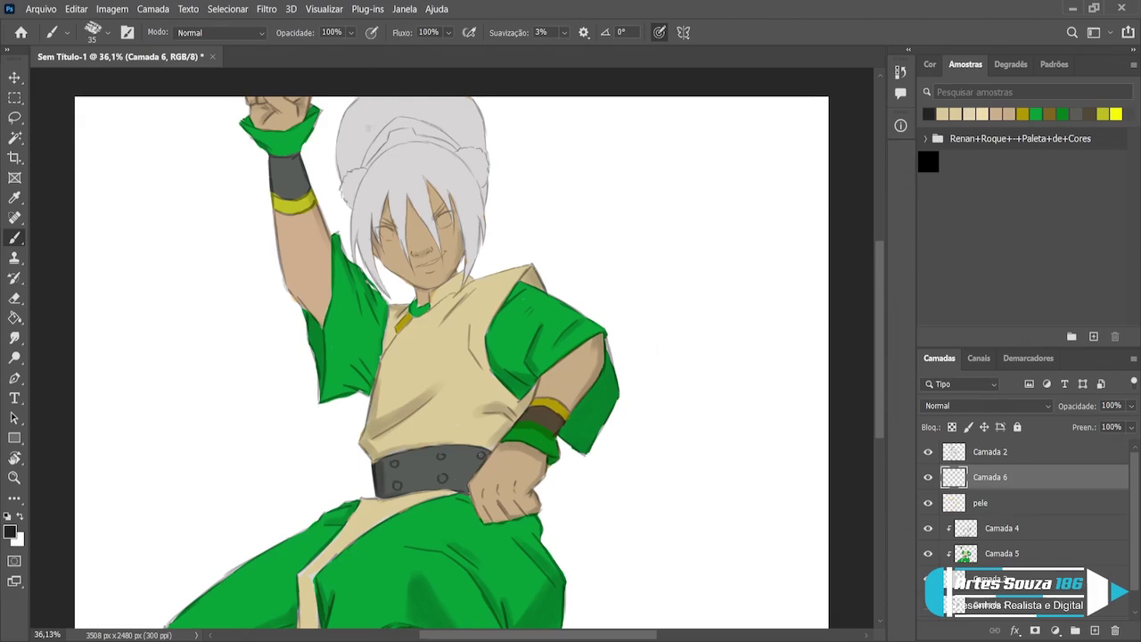
Step: Paint the top of the hair bun and head solid black
drag(377, 109, 360, 146)
mouse_move(378, 100)
mouse_down()
mouse_move(365, 120)
mouse_move(374, 95)
mouse_move(357, 112)
mouse_move(342, 162)
mouse_move(397, 94)
mouse_move(374, 112)
mouse_move(390, 104)
mouse_move(375, 133)
mouse_move(392, 105)
mouse_move(374, 135)
mouse_move(361, 144)
mouse_move(396, 100)
mouse_move(374, 134)
mouse_move(354, 132)
mouse_up()
key(bracketleft)
key(bracketleft)
key(bracketleft)
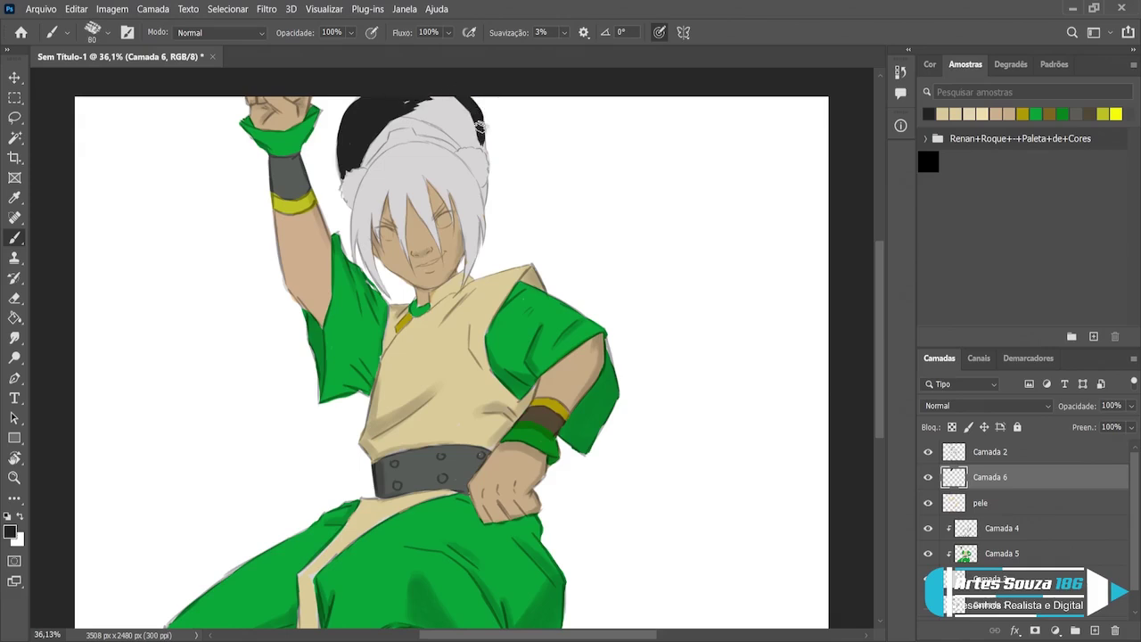
mouse_move(461, 104)
mouse_down()
mouse_move(420, 100)
mouse_move(459, 121)
mouse_move(443, 119)
mouse_up()
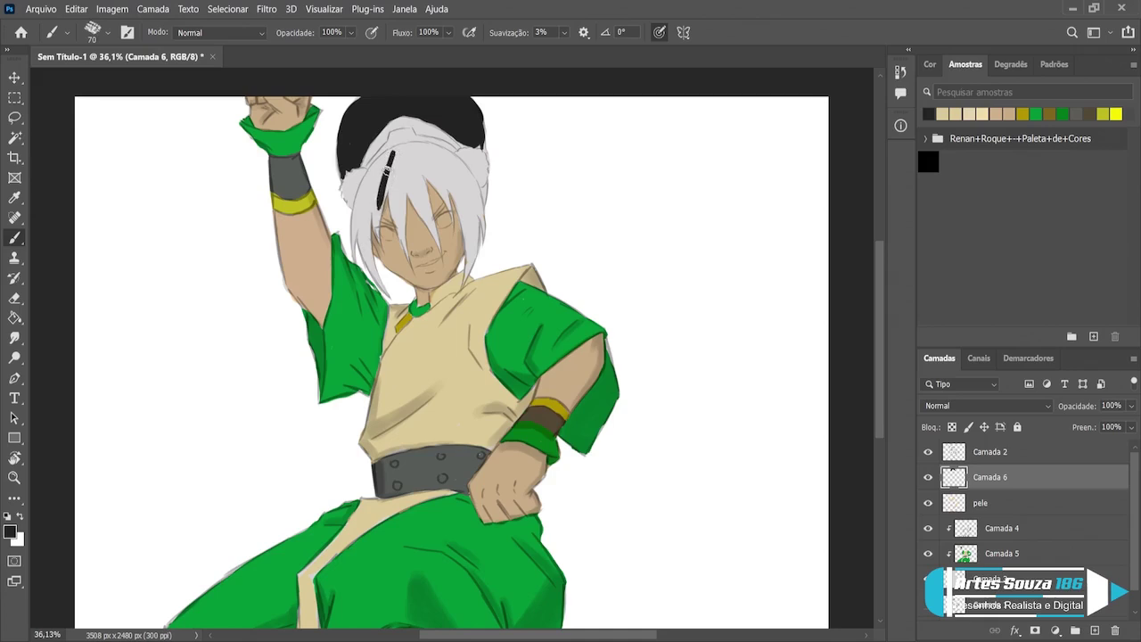
Step: Paint a black stroke into the hair's left strands, then delete the Camada 6 layer
mouse_move(390, 160)
mouse_down()
mouse_move(370, 200)
mouse_move(392, 158)
mouse_move(365, 193)
mouse_up()
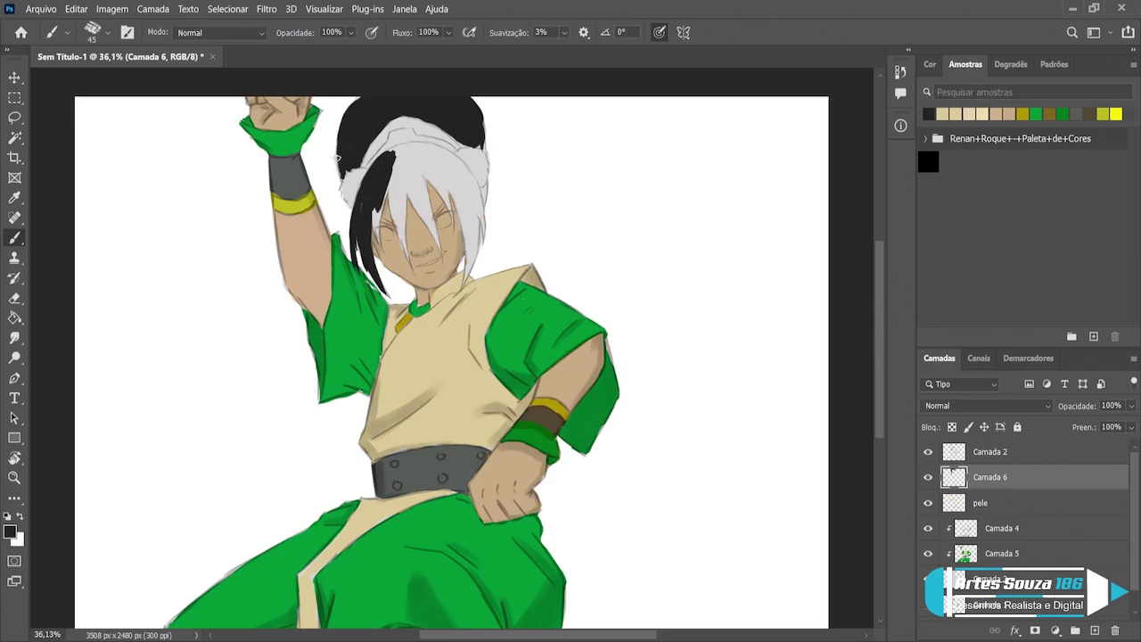
key(Delete)
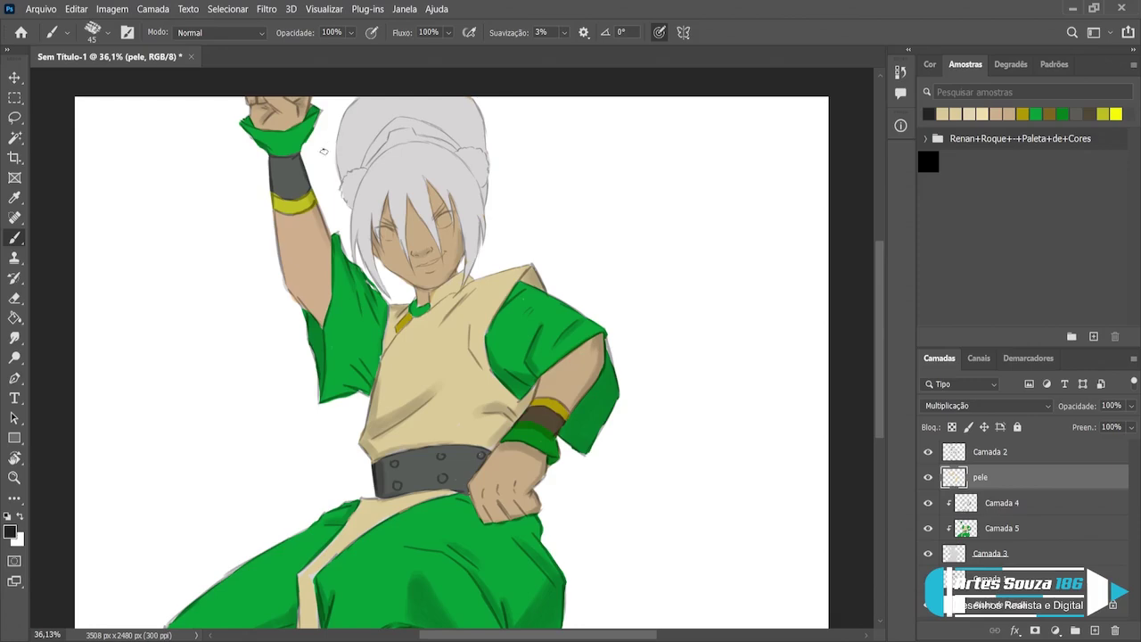
Step: Zoom to 200% on the head and paint a thick black strand down the hair's left side with a size-30 brush
click(14, 477)
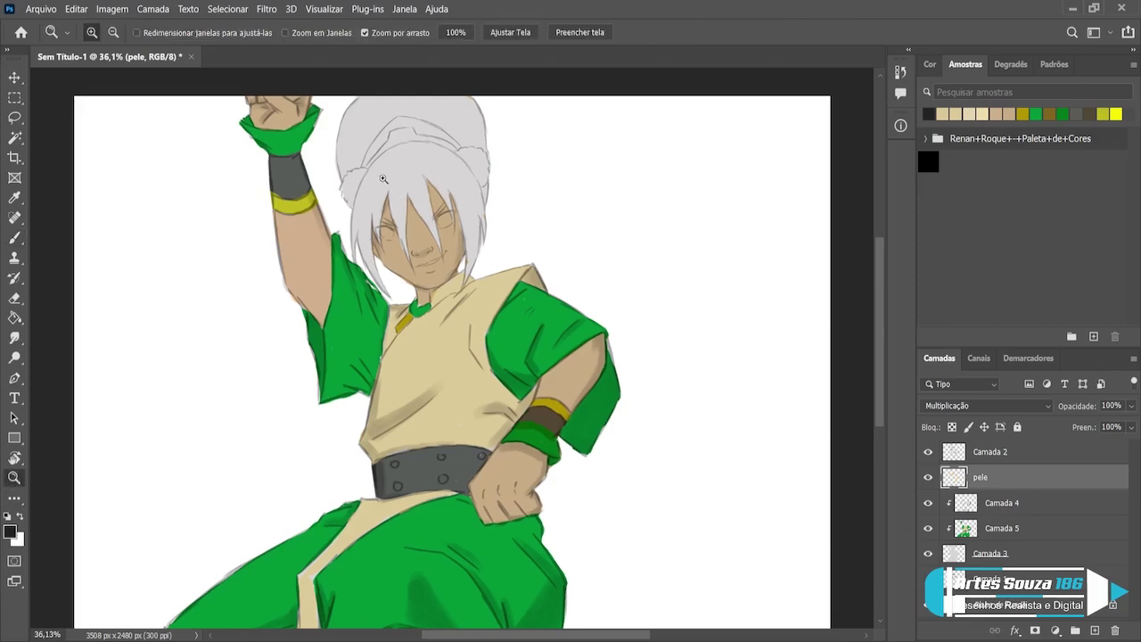
click(383, 179)
scroll(392, 196, up, 2)
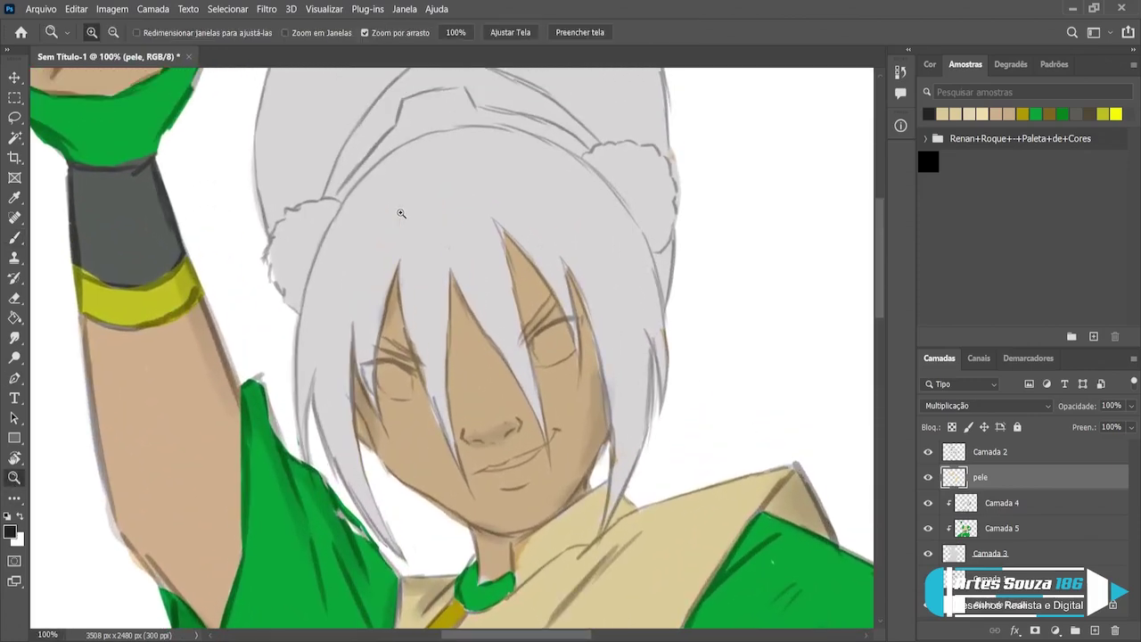
click(410, 216)
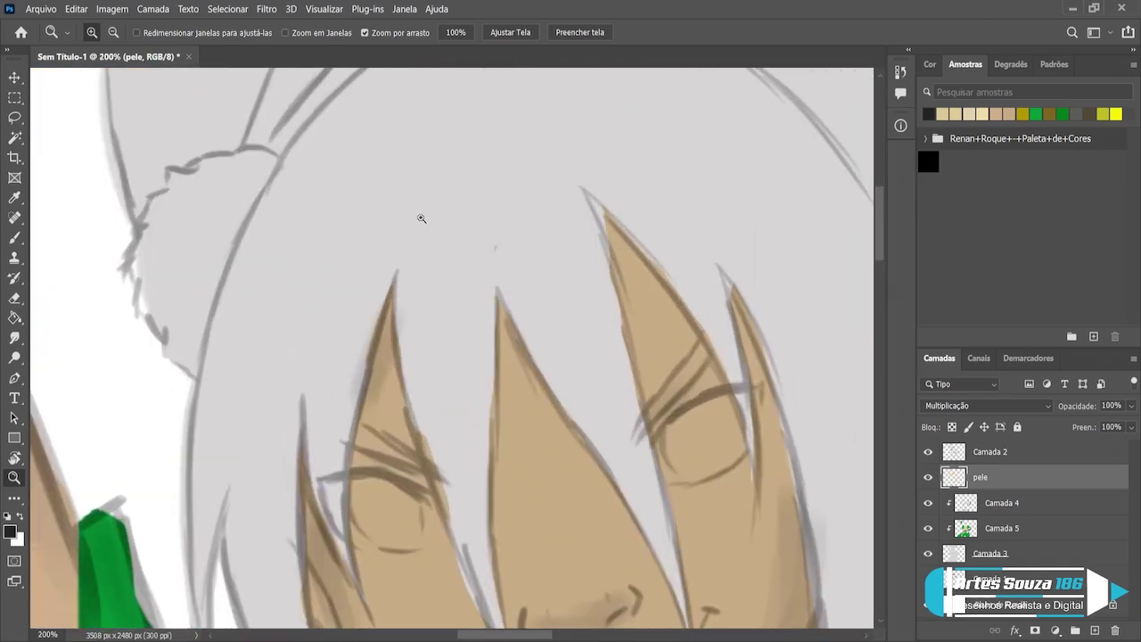
click(14, 238)
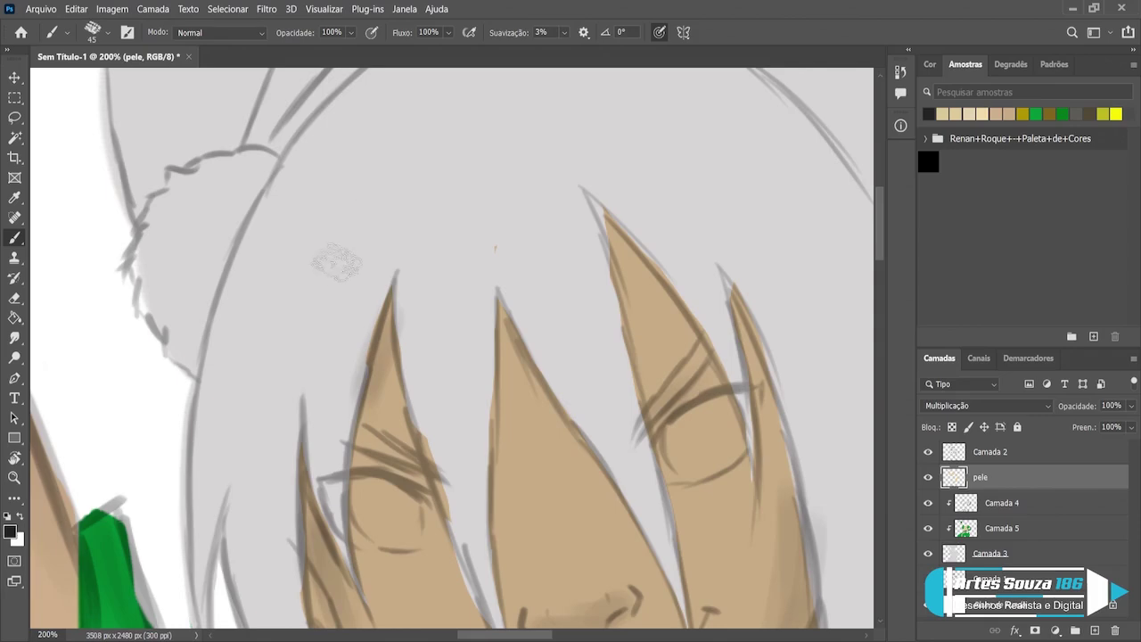
key(bracketleft)
key(bracketleft)
key(bracketleft)
key(bracketright)
key(bracketright)
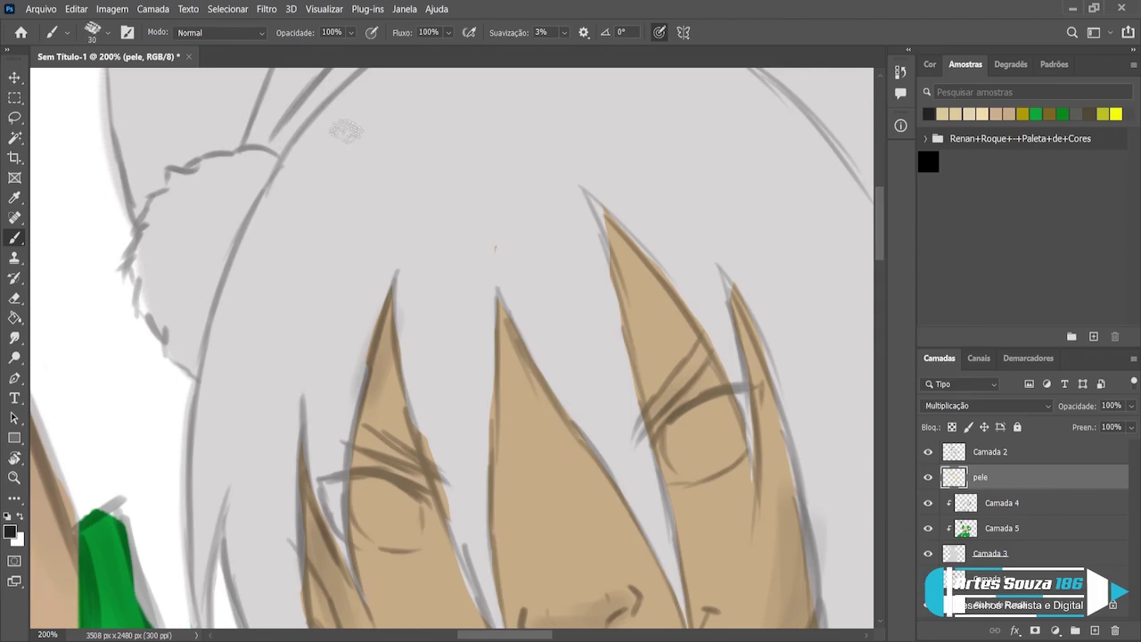
mouse_move(319, 179)
mouse_down()
mouse_move(369, 89)
mouse_move(304, 186)
mouse_up()
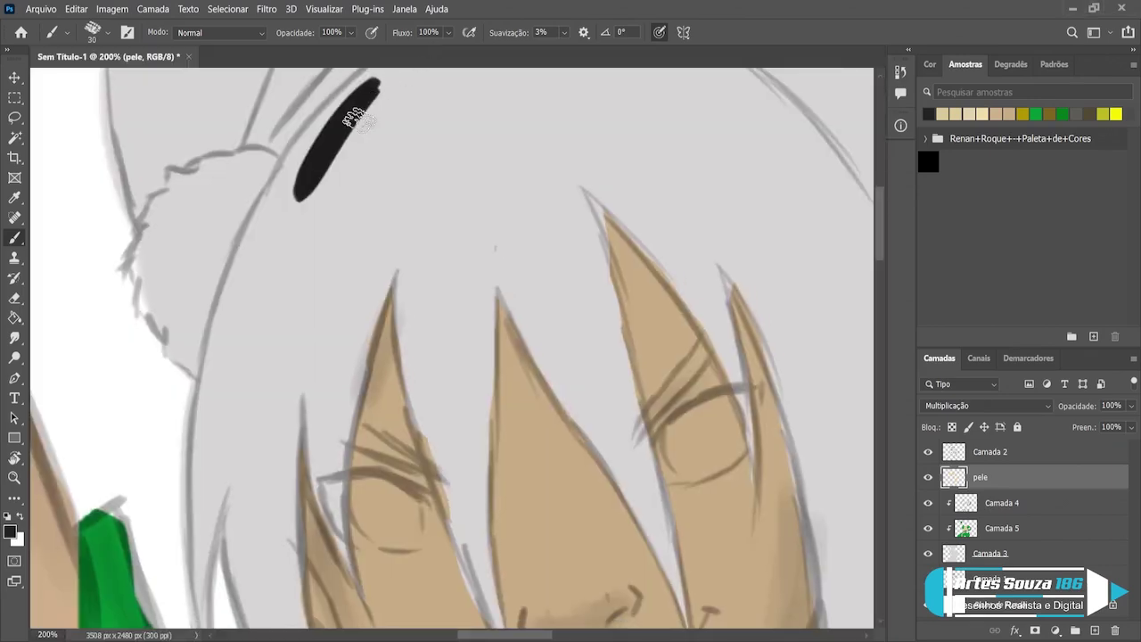
mouse_move(312, 171)
mouse_down()
mouse_move(282, 214)
mouse_move(364, 84)
mouse_move(323, 122)
mouse_move(374, 69)
mouse_move(280, 190)
mouse_move(315, 127)
mouse_move(262, 286)
mouse_move(267, 425)
mouse_move(280, 428)
mouse_move(298, 306)
mouse_move(265, 418)
mouse_move(273, 194)
mouse_move(224, 357)
mouse_move(229, 309)
mouse_move(217, 408)
mouse_move(244, 326)
mouse_move(261, 436)
mouse_move(276, 408)
mouse_move(278, 461)
mouse_move(290, 387)
mouse_move(279, 402)
mouse_move(279, 371)
mouse_up()
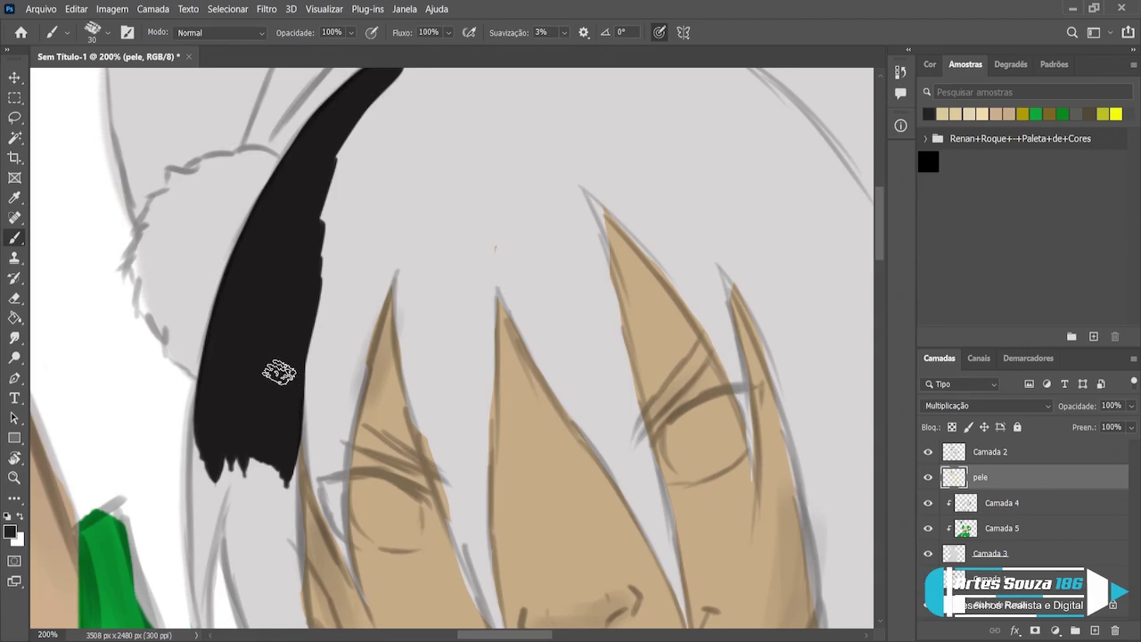
Step: Paint the black hair edge down past the face into a thin line toward the shoulder
scroll(279, 372, down, 3)
scroll(285, 357, down, 2)
scroll(293, 331, down, 1)
scroll(298, 331, down, 2)
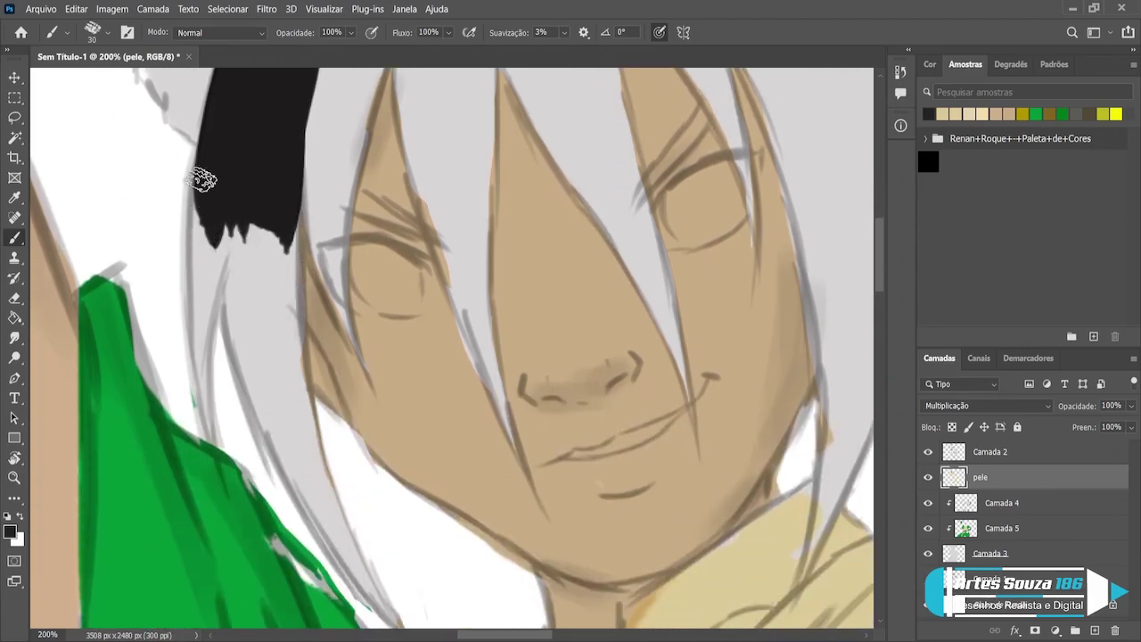
key(bracketleft)
key(bracketleft)
key(bracketleft)
drag(198, 185, 193, 246)
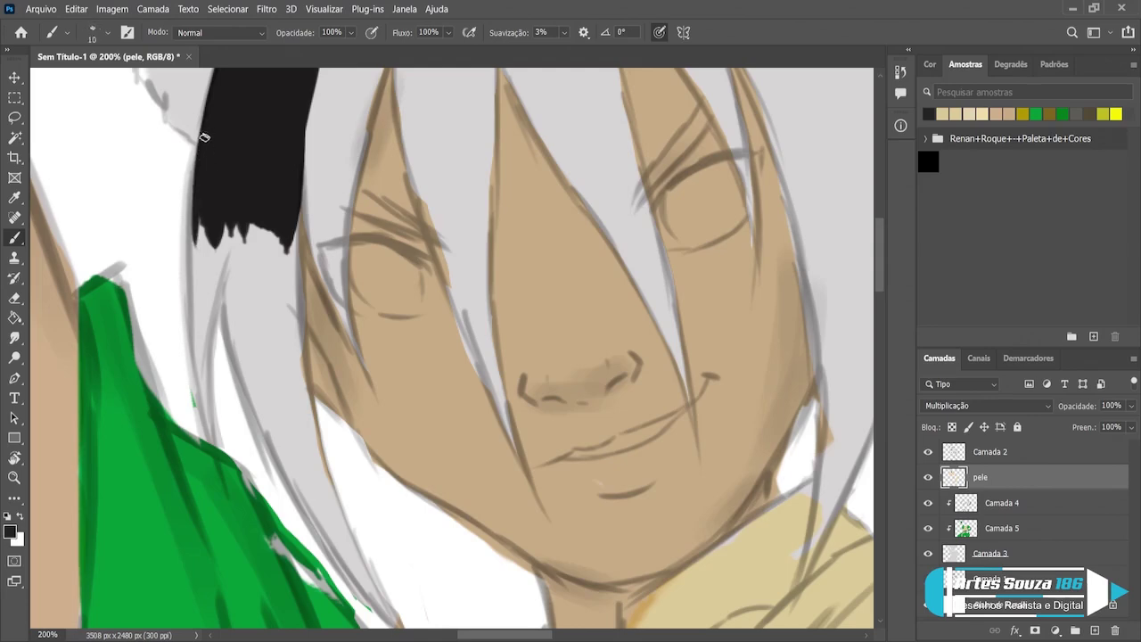
drag(197, 182, 191, 266)
drag(197, 182, 192, 259)
drag(198, 203, 196, 392)
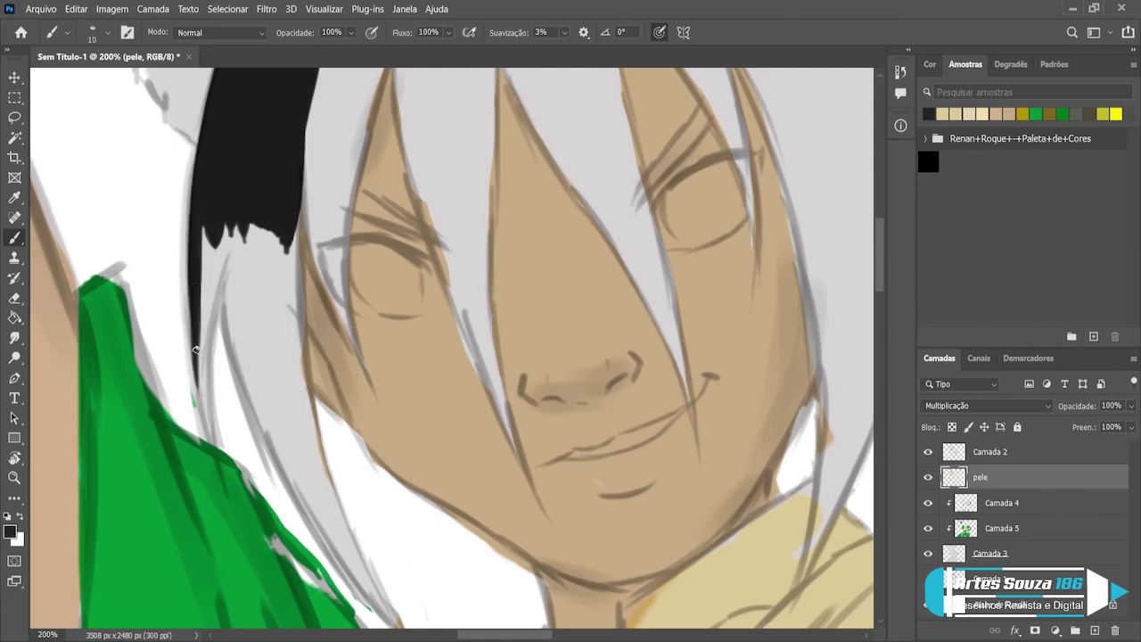
drag(193, 341, 219, 468)
drag(205, 401, 237, 504)
Step: Smudge the thin black line upward into a sharp spike merged with the hair mass
key(r)
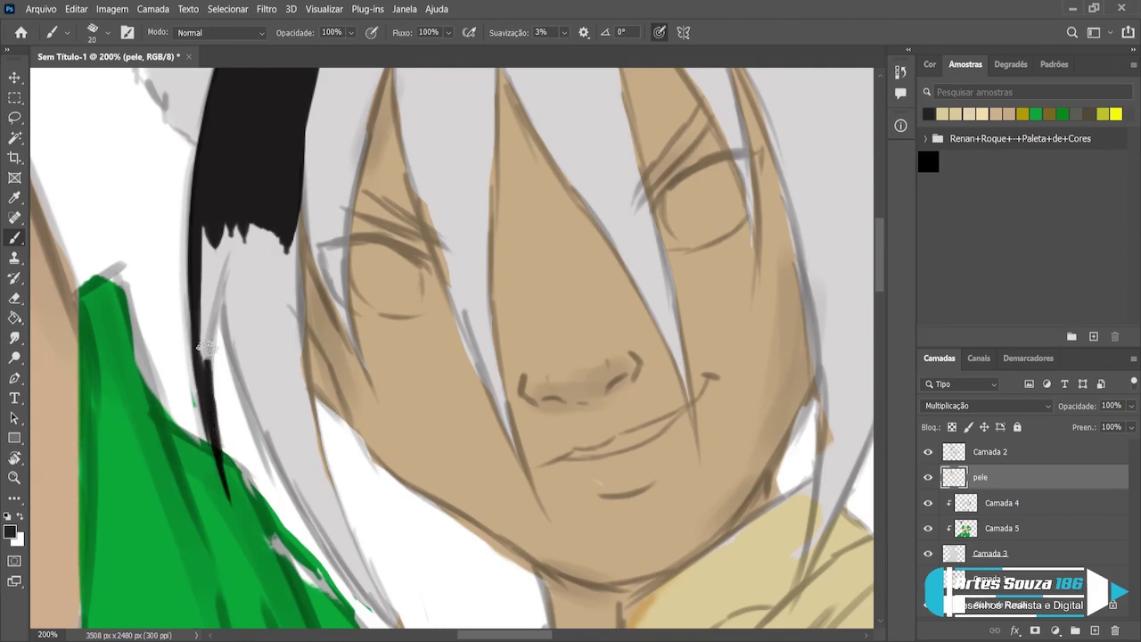
mouse_move(221, 470)
mouse_down()
mouse_move(205, 389)
mouse_move(218, 285)
mouse_up()
drag(204, 375, 223, 278)
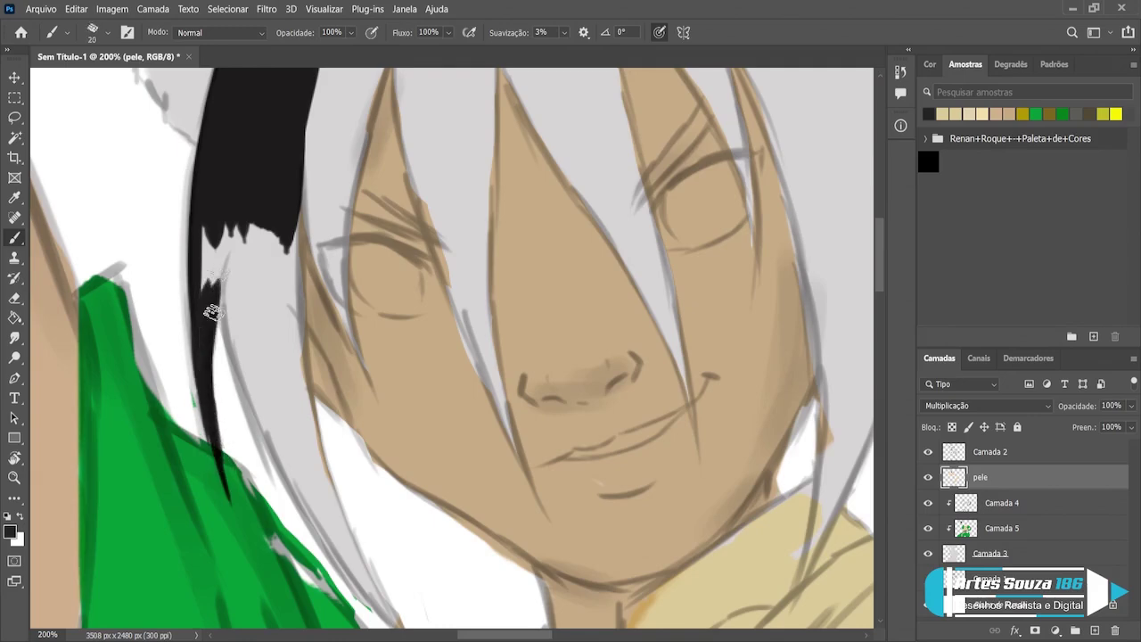
drag(214, 339, 224, 254)
drag(201, 344, 212, 247)
mouse_move(205, 303)
mouse_down()
mouse_move(214, 223)
mouse_move(237, 223)
mouse_up()
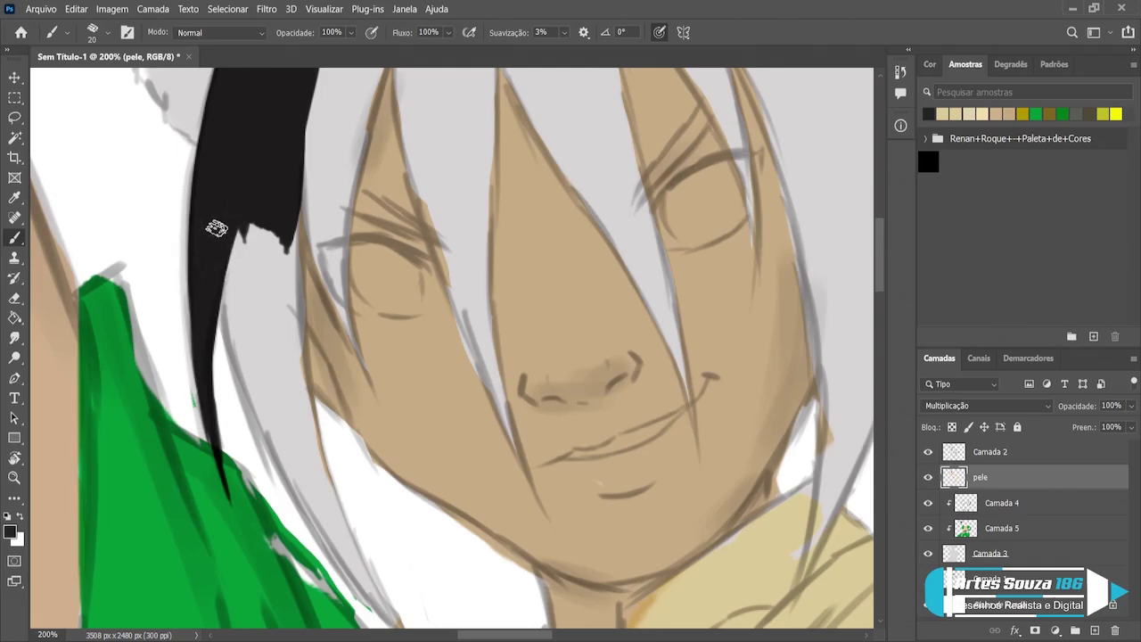
Step: Pull a second black hair spike downward with a larger smudge brush and stretch its tip
key(bracketright)
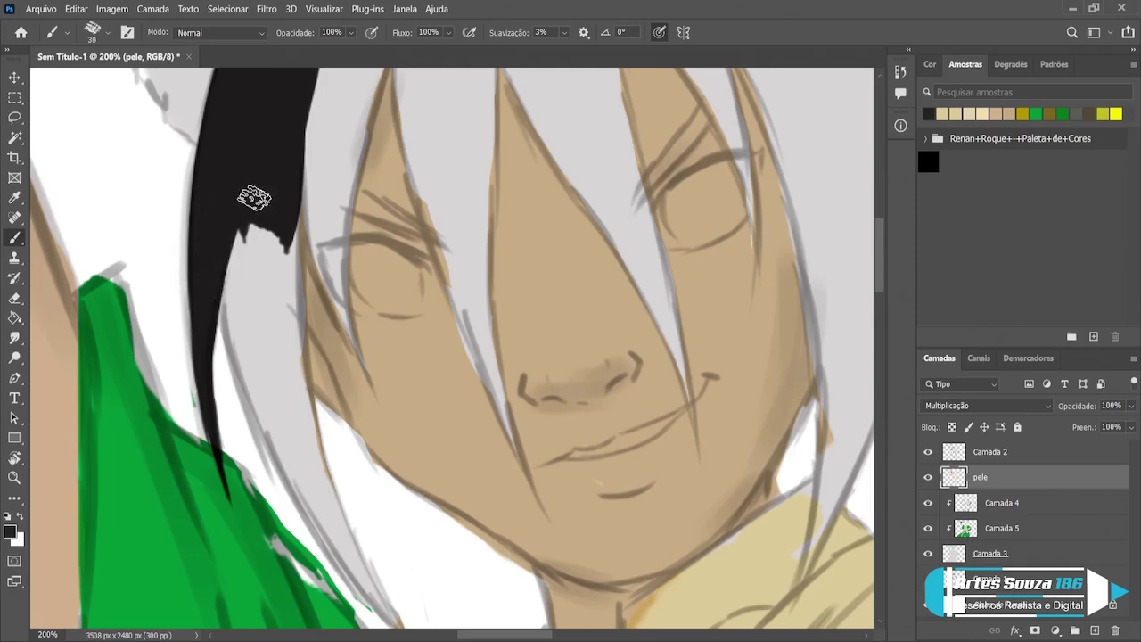
mouse_move(253, 207)
mouse_down()
mouse_move(257, 338)
mouse_move(244, 326)
mouse_up()
drag(239, 254, 247, 362)
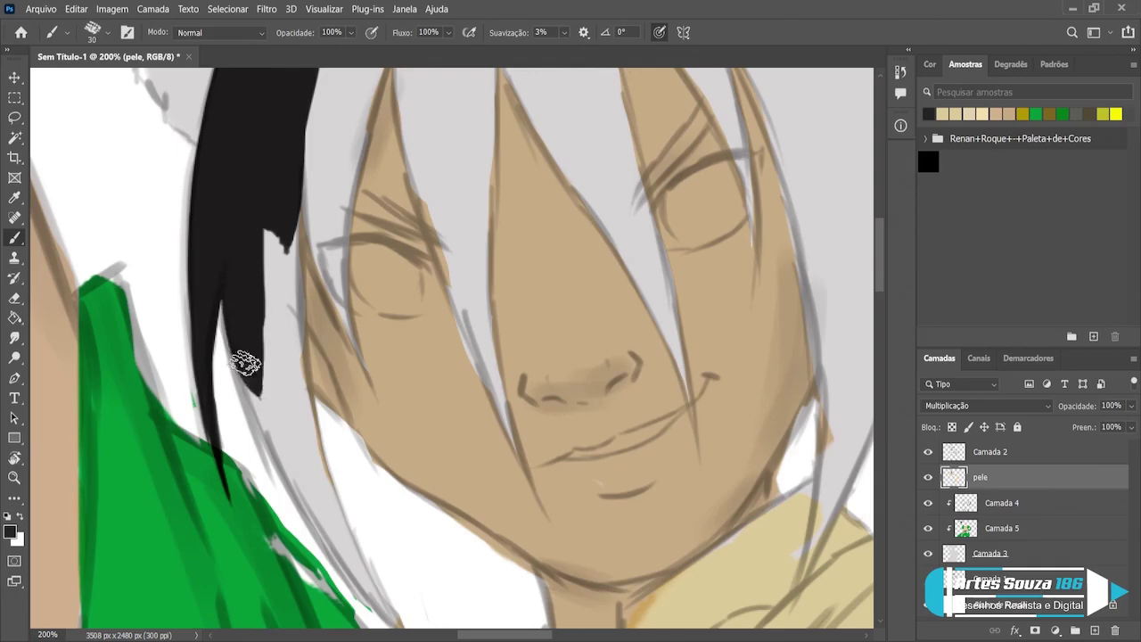
drag(234, 301, 267, 437)
drag(235, 262, 272, 428)
drag(247, 330, 280, 470)
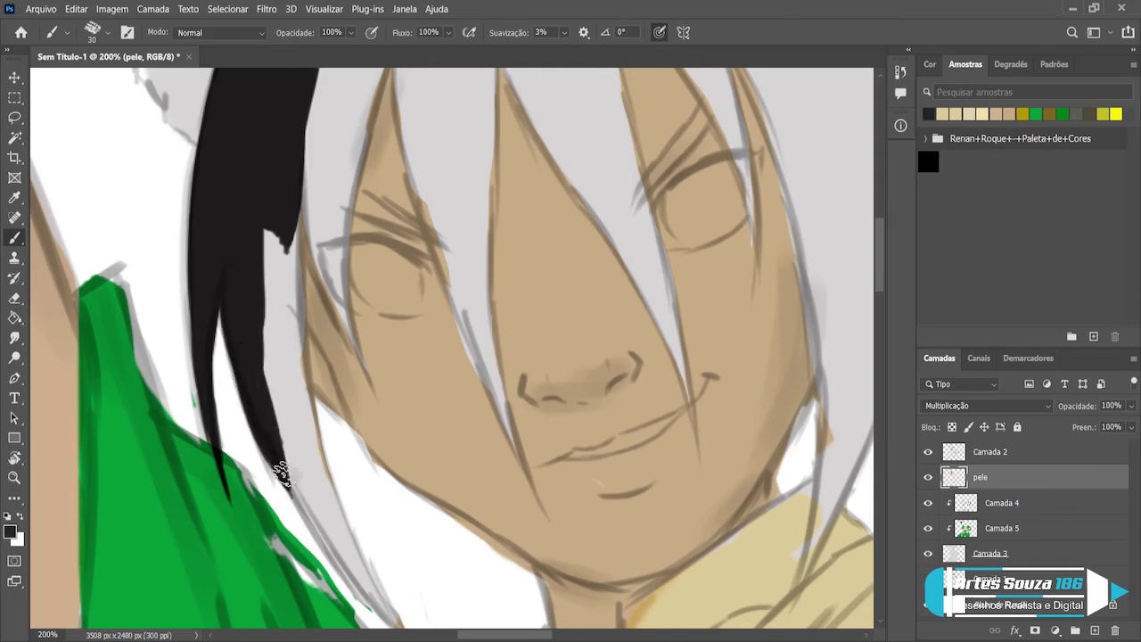
drag(258, 356, 294, 468)
mouse_move(255, 240)
mouse_down()
mouse_move(267, 410)
mouse_move(283, 405)
mouse_move(281, 325)
mouse_up()
Step: Close the grey gap on the strand's right edge and taper it downward
drag(289, 227, 285, 294)
drag(295, 185, 292, 343)
mouse_move(293, 226)
mouse_down()
mouse_move(291, 384)
mouse_move(294, 374)
mouse_up()
drag(295, 249, 296, 419)
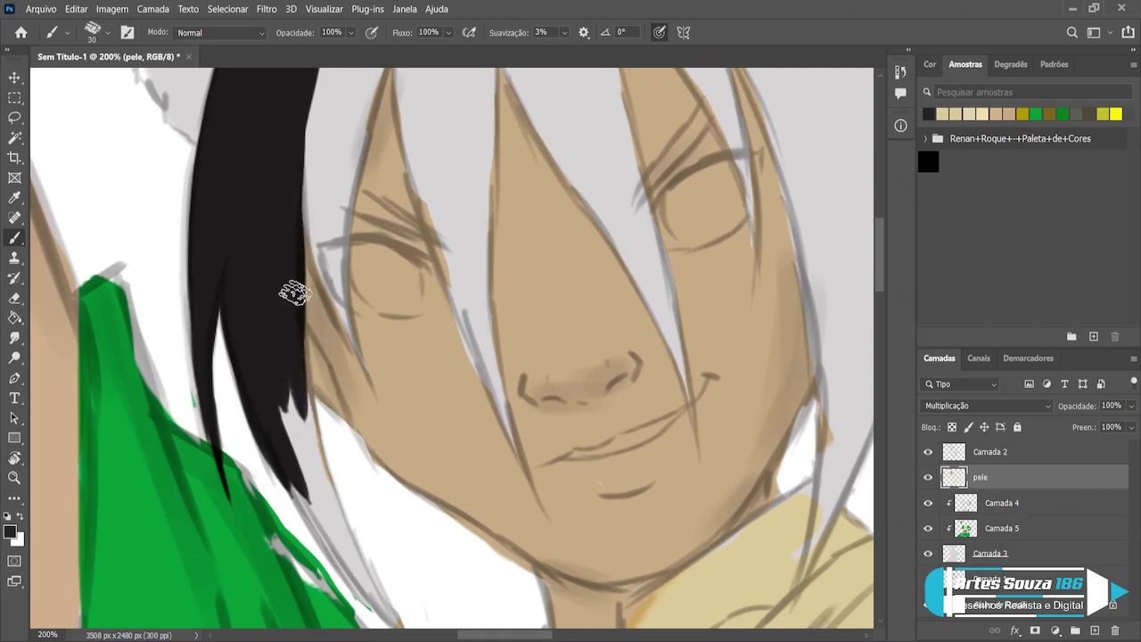
drag(293, 293, 305, 455)
drag(295, 352, 303, 477)
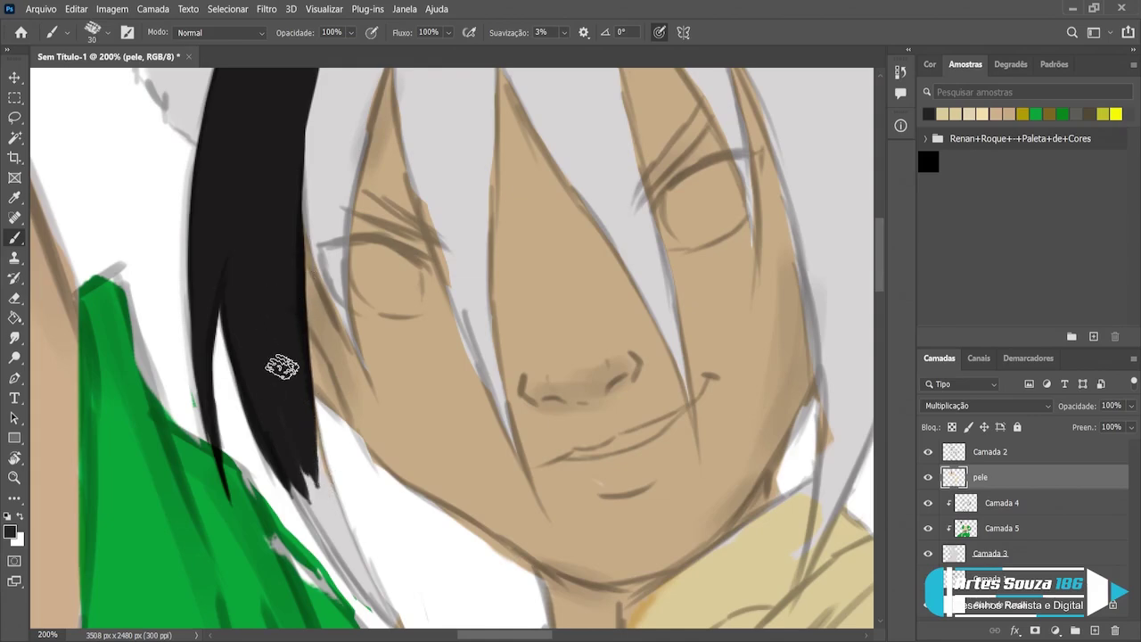
scroll(282, 352, down, 2)
scroll(283, 332, down, 2)
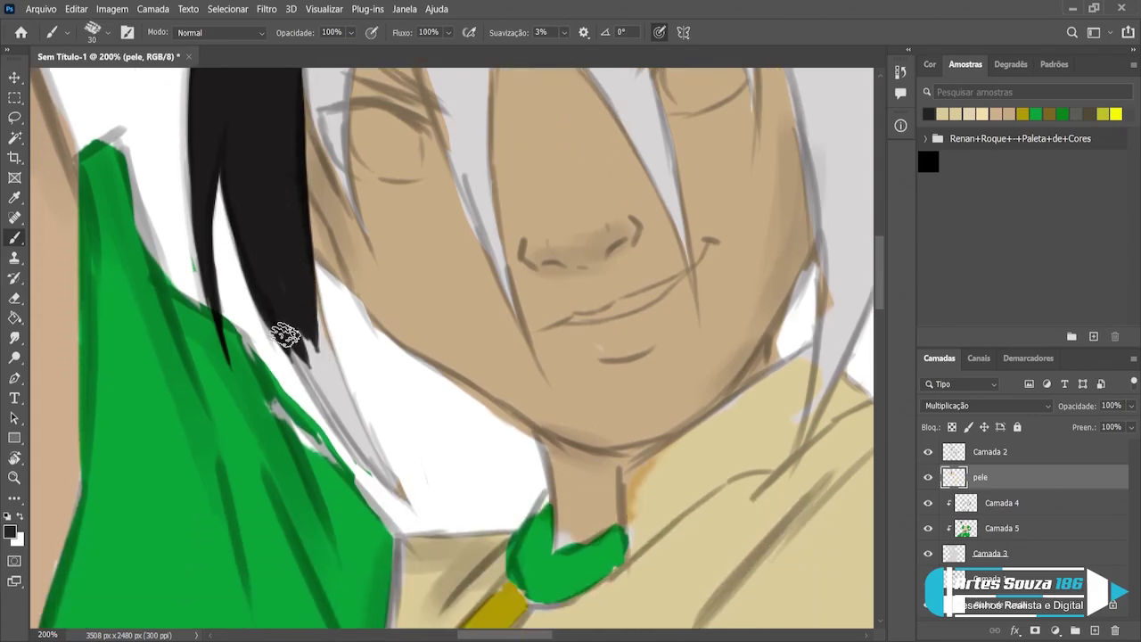
Step: Extend the strand's lower tip to a point near the collar and thicken its lower section
key(bracketleft)
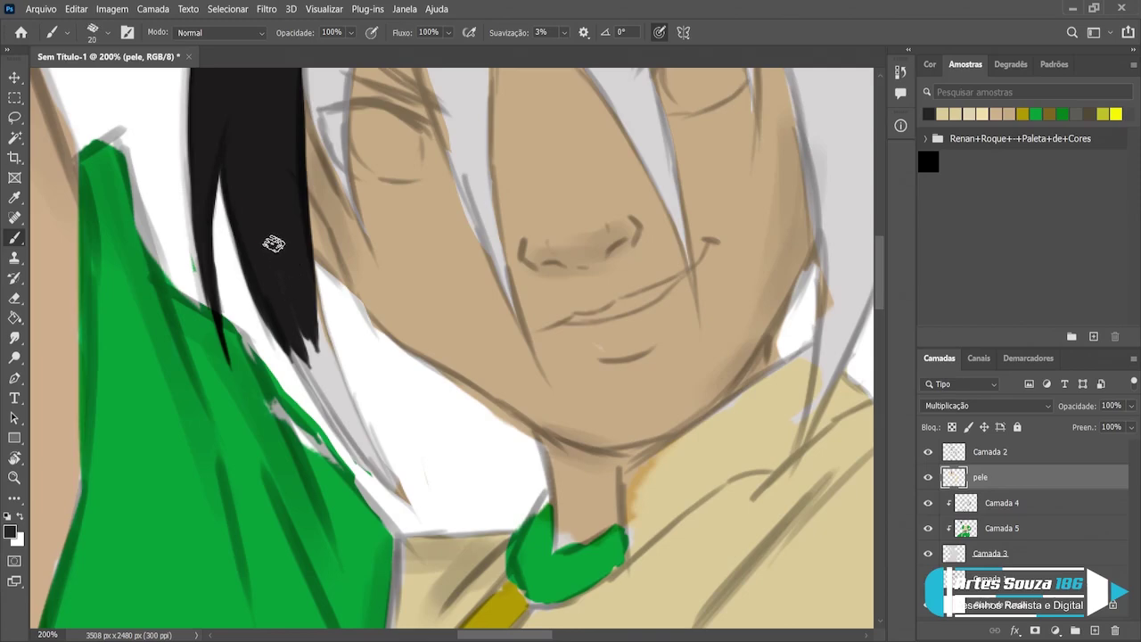
drag(273, 243, 319, 383)
drag(284, 279, 332, 410)
drag(305, 298, 330, 385)
drag(308, 267, 322, 358)
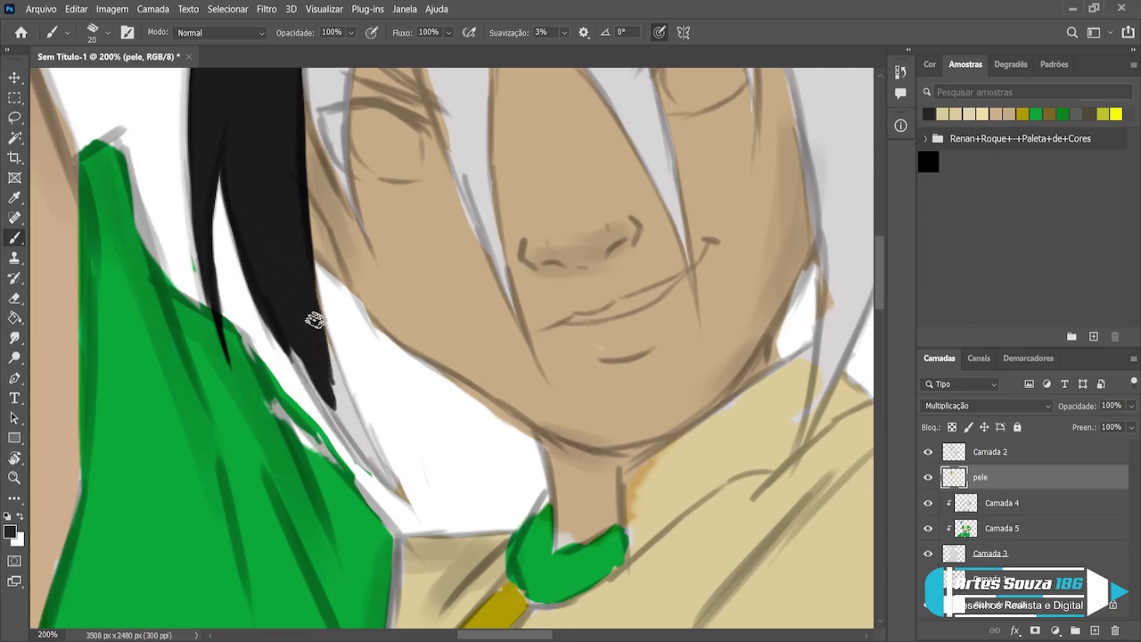
drag(311, 300, 367, 437)
drag(333, 372, 418, 512)
drag(355, 414, 415, 506)
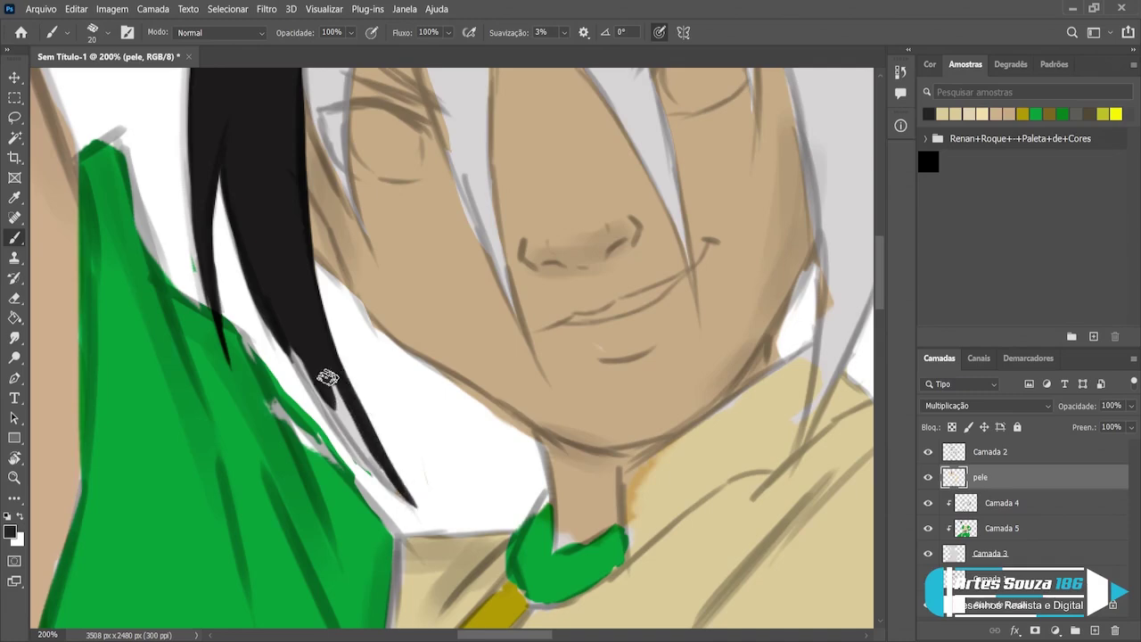
drag(328, 377, 377, 458)
mouse_move(300, 311)
mouse_down()
mouse_move(346, 402)
mouse_move(309, 359)
mouse_move(361, 448)
mouse_up()
drag(332, 392, 363, 444)
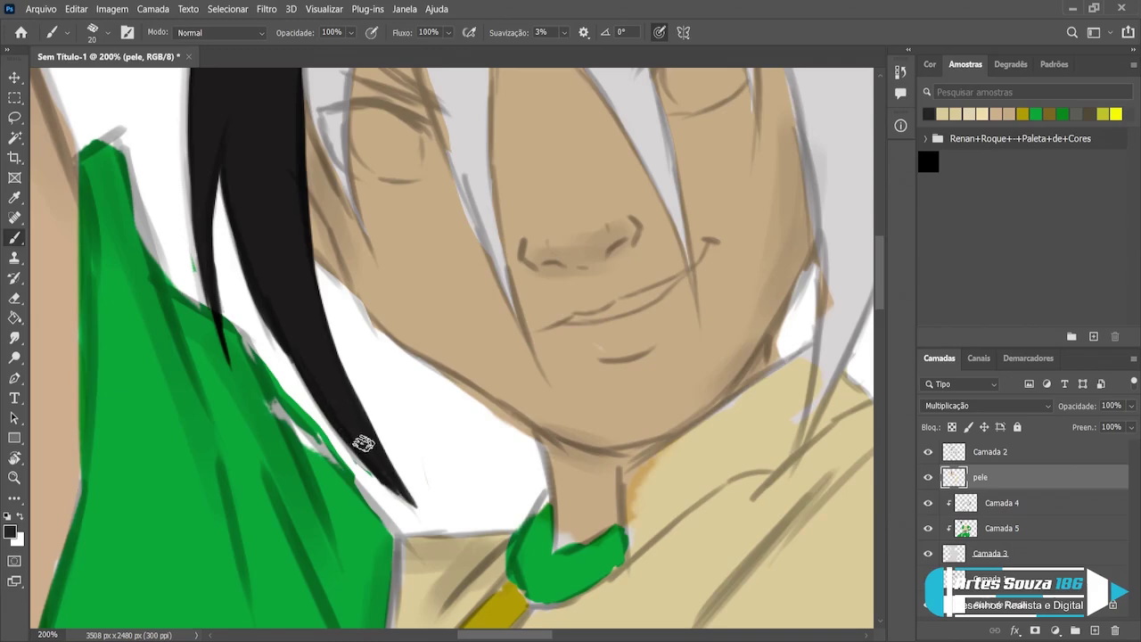
Step: With a smaller brush, thicken the strand's left edge and sharpen its tip
key(bracketleft)
key(bracketleft)
mouse_move(285, 323)
mouse_down()
mouse_move(300, 375)
mouse_move(417, 509)
mouse_up()
drag(382, 476, 426, 517)
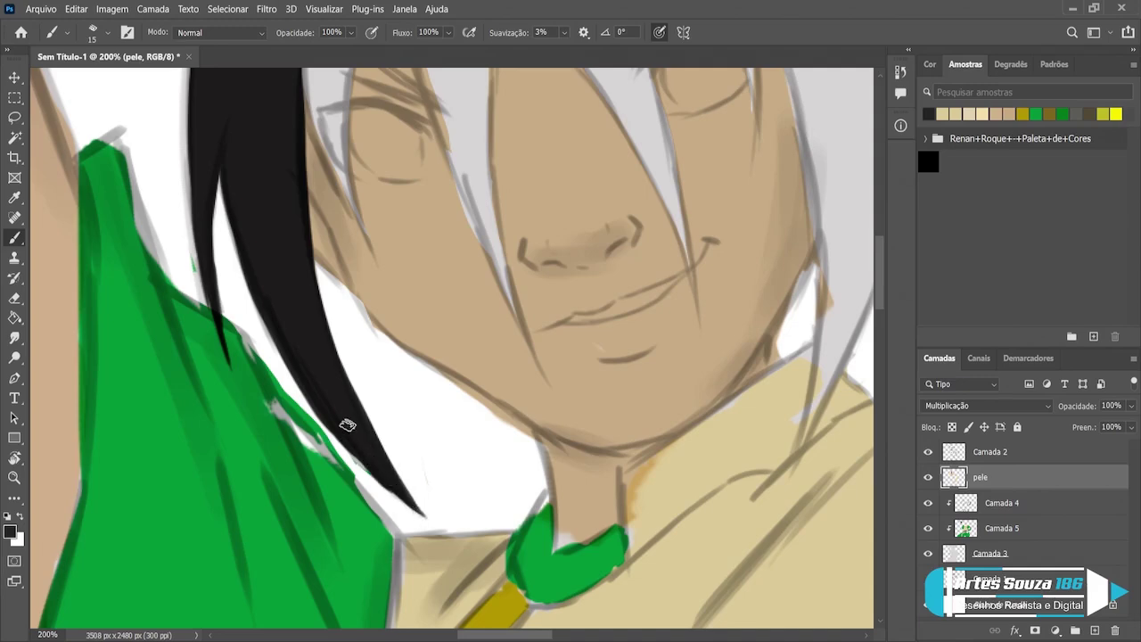
Step: Paint a wide black strand over the forehead and merge it with the main hair
scroll(295, 264, up, 5)
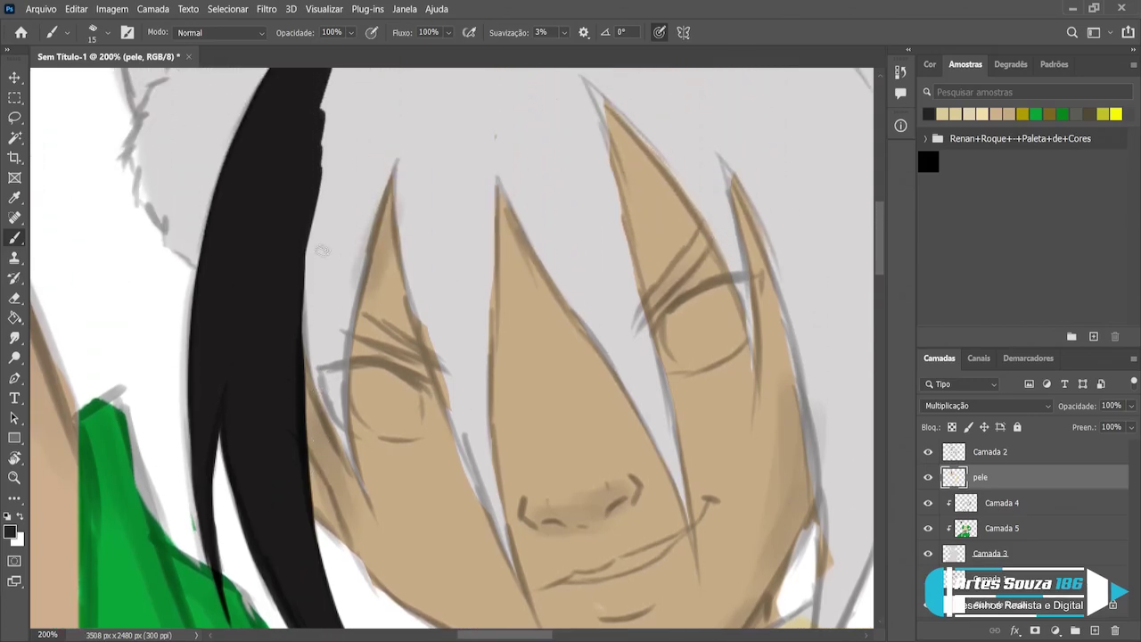
key(bracketright)
key(bracketright)
mouse_move(395, 131)
mouse_down()
mouse_move(361, 222)
mouse_move(352, 298)
mouse_up()
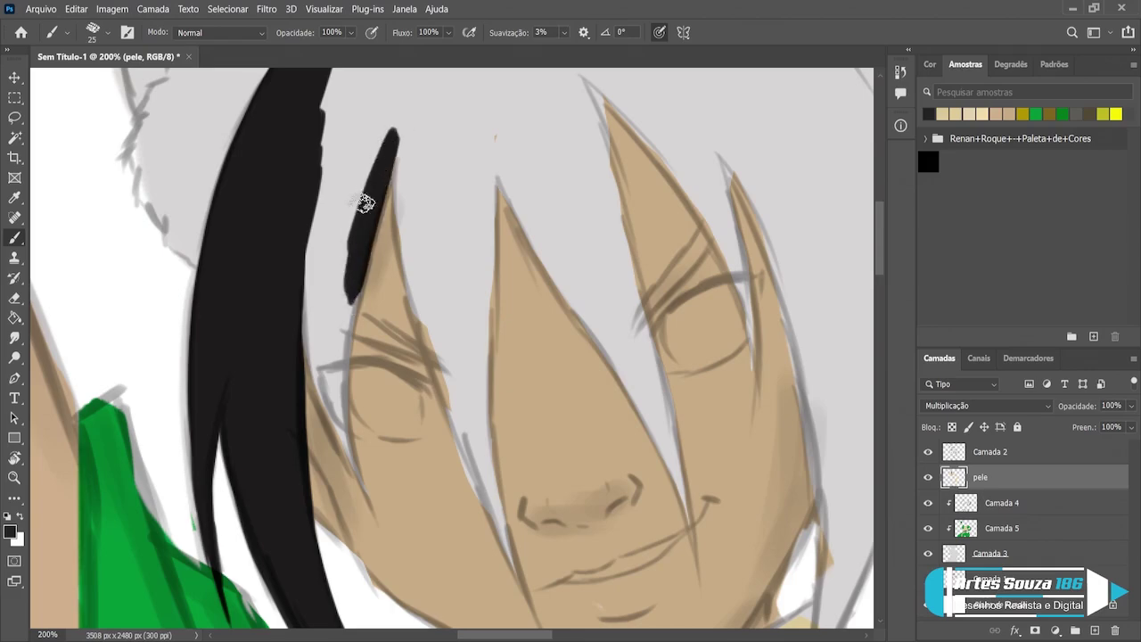
drag(379, 103, 329, 290)
drag(357, 149, 331, 299)
drag(357, 114, 312, 321)
drag(318, 214, 314, 337)
Step: Paint a thinner strand extending the hair tip downward
key(bracketleft)
key(bracketleft)
key(bracketleft)
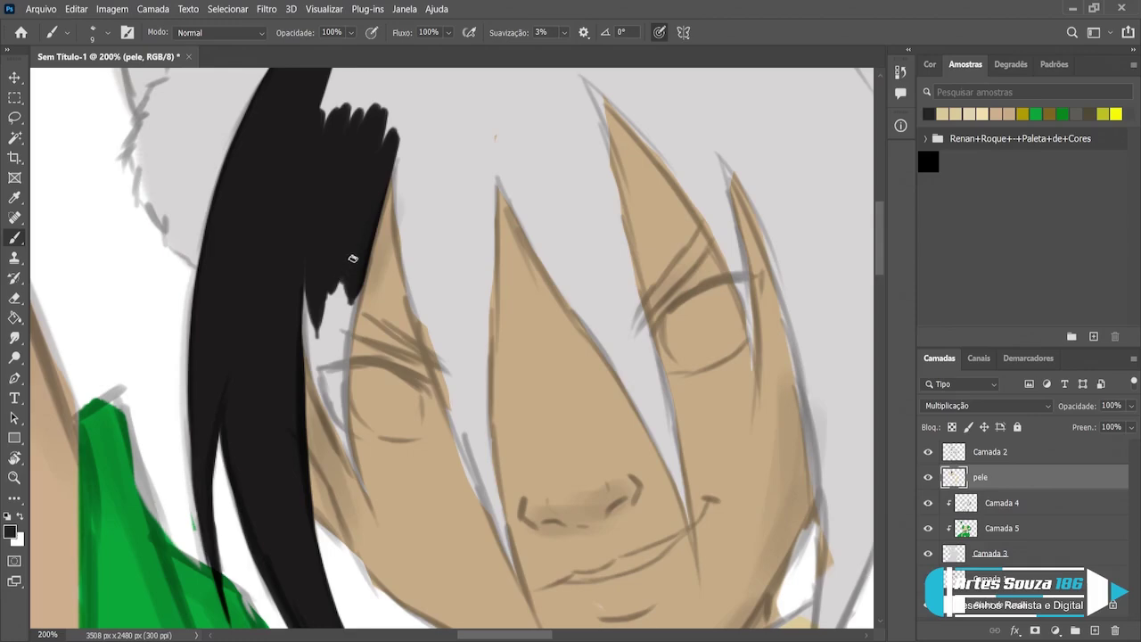
mouse_move(352, 257)
mouse_down()
mouse_move(337, 346)
mouse_move(343, 335)
mouse_up()
drag(361, 267, 343, 357)
drag(355, 287, 334, 369)
drag(348, 258, 331, 389)
key(bracketright)
drag(334, 294, 326, 400)
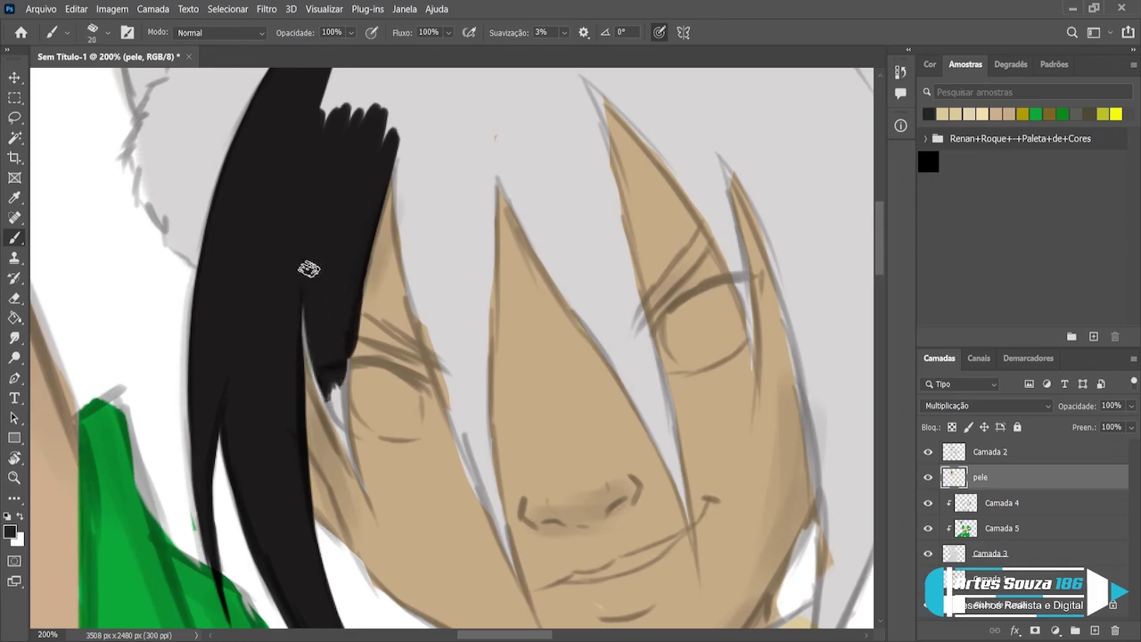
Step: Fill the gap between the black strands and lengthen the strand's tip further down
drag(306, 268, 332, 419)
mouse_move(305, 305)
mouse_down()
mouse_move(329, 423)
mouse_move(346, 446)
mouse_up()
drag(308, 333, 356, 473)
drag(319, 374, 370, 497)
drag(333, 413, 378, 516)
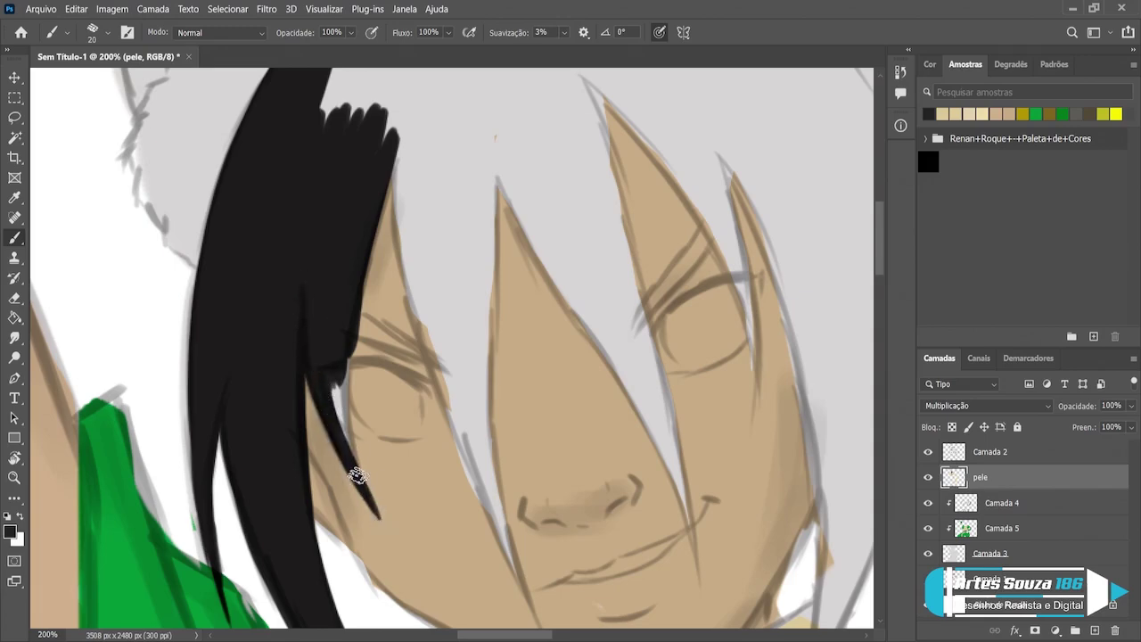
key(bracketleft)
mouse_move(339, 432)
mouse_down()
mouse_move(343, 320)
mouse_move(344, 407)
mouse_up()
Step: Refine the strand's right edge and paint a thin hair strand over the left eye
drag(356, 336, 352, 459)
drag(343, 355, 352, 463)
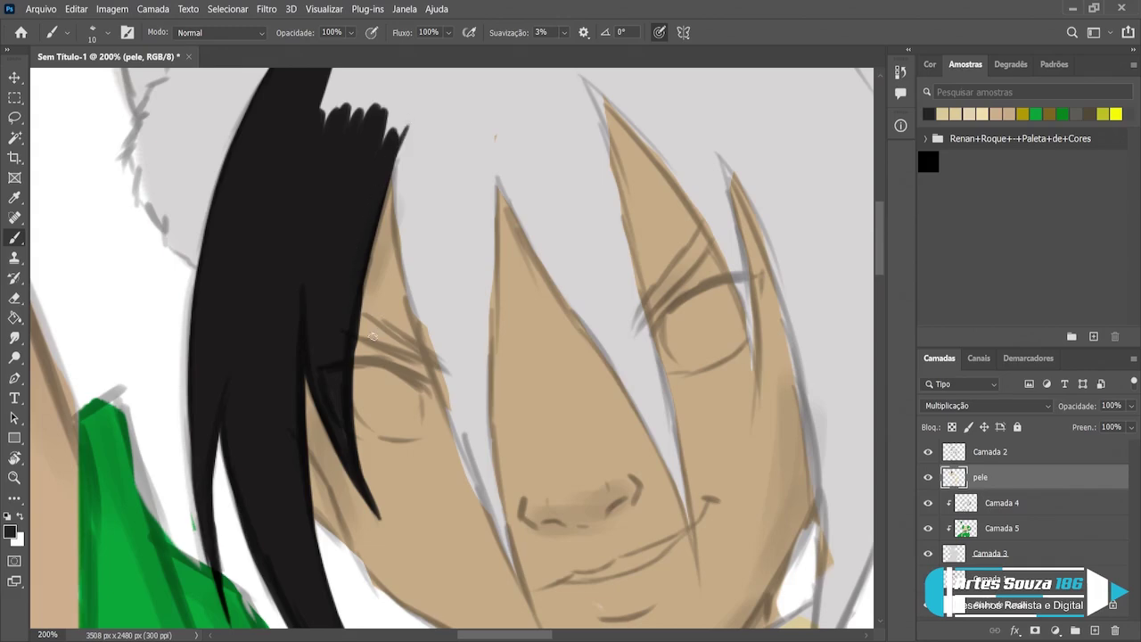
drag(359, 315, 424, 363)
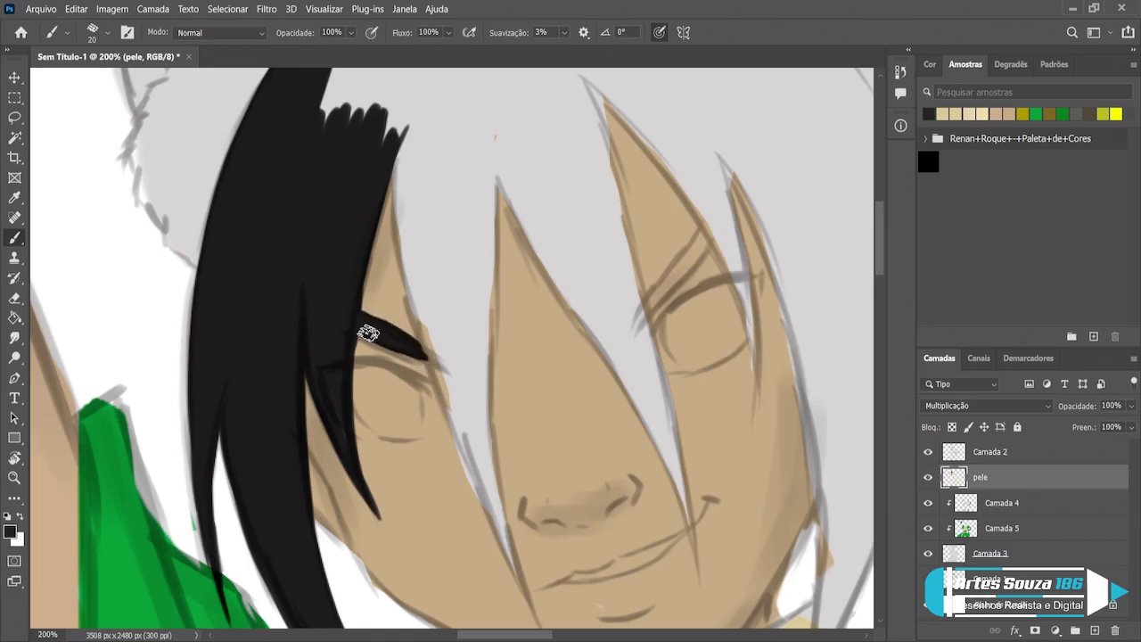
drag(369, 330, 422, 361)
Step: Paint long black fringe strands from the top of the head down over the face
key(bracketright)
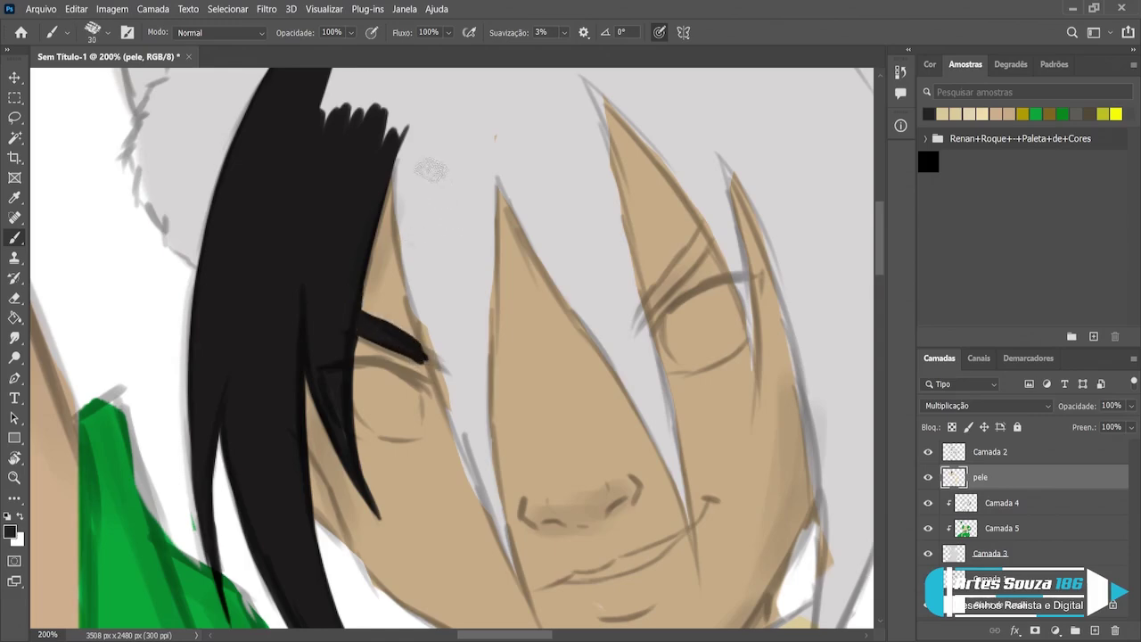
mouse_move(421, 110)
mouse_down()
mouse_move(403, 131)
mouse_move(437, 267)
mouse_up()
drag(411, 134, 444, 312)
drag(412, 165, 444, 337)
drag(400, 140, 441, 348)
drag(407, 172, 463, 392)
key(bracketleft)
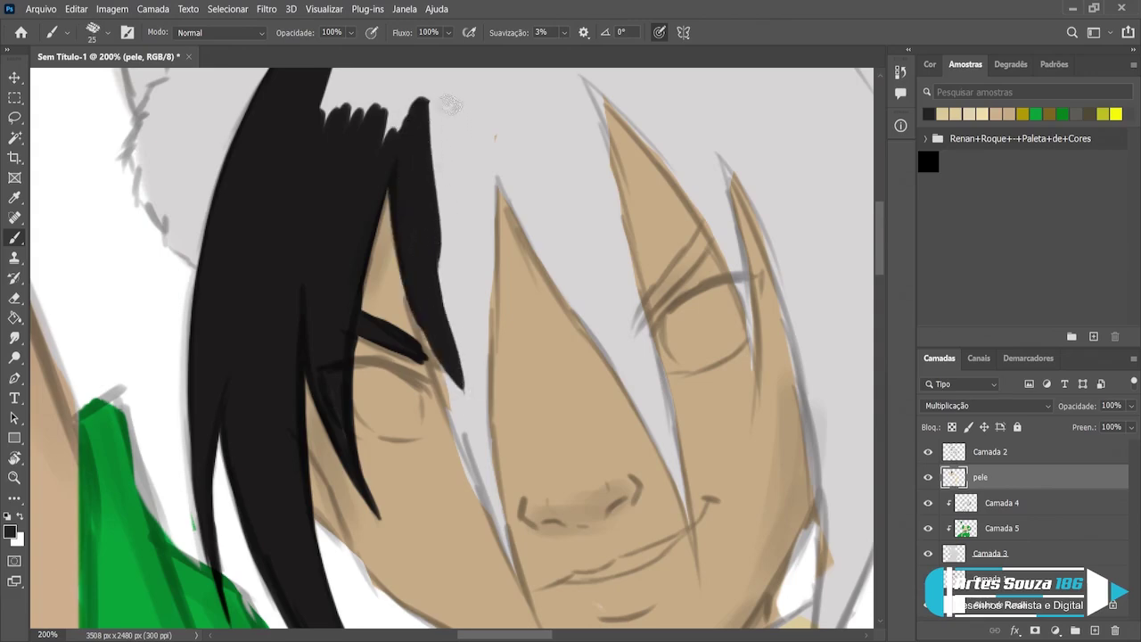
mouse_move(443, 105)
mouse_down()
mouse_move(463, 317)
mouse_move(454, 330)
mouse_up()
drag(467, 120, 478, 330)
drag(480, 147, 488, 352)
drag(479, 186, 481, 370)
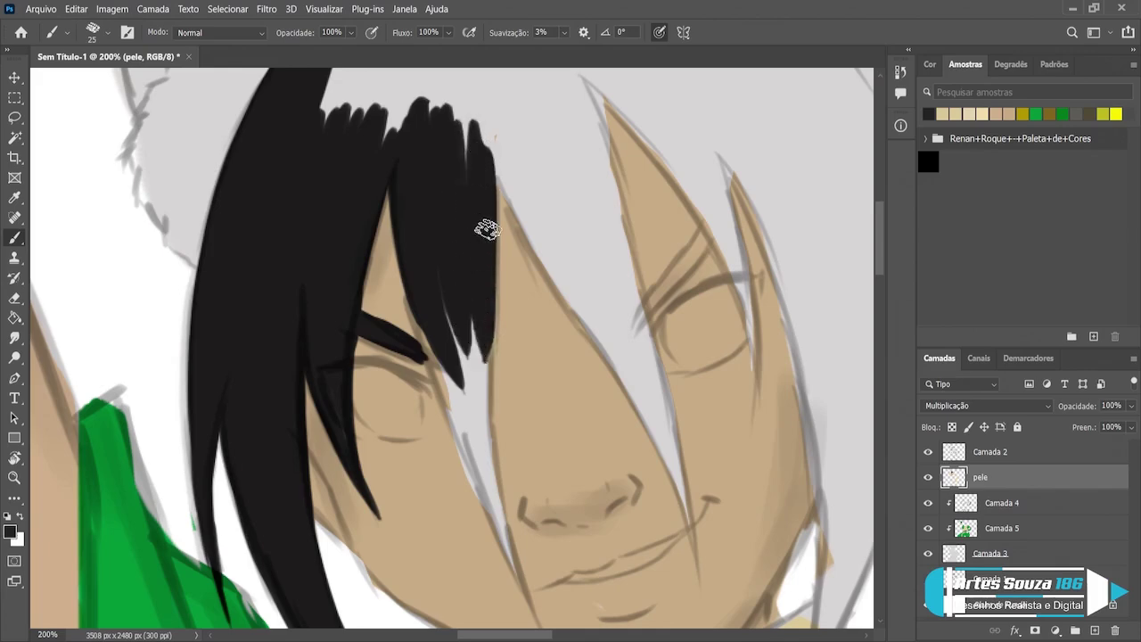
drag(484, 229, 481, 390)
Step: Fill the white gaps between strands and taper a pointed strand down toward the nose
scroll(466, 205, down, 3)
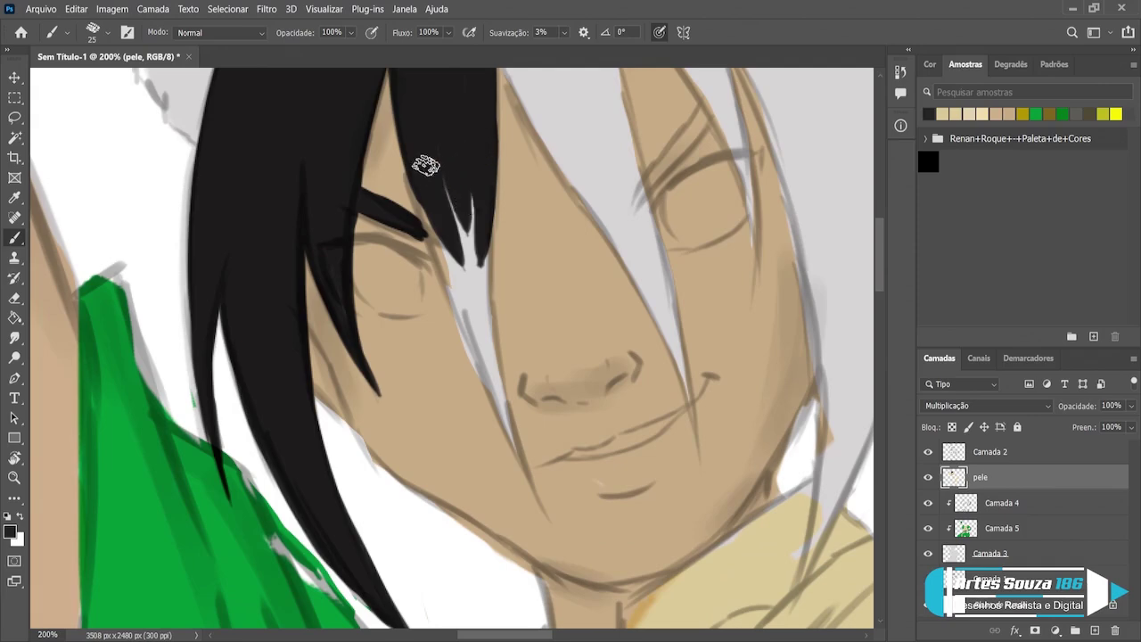
drag(408, 120, 465, 294)
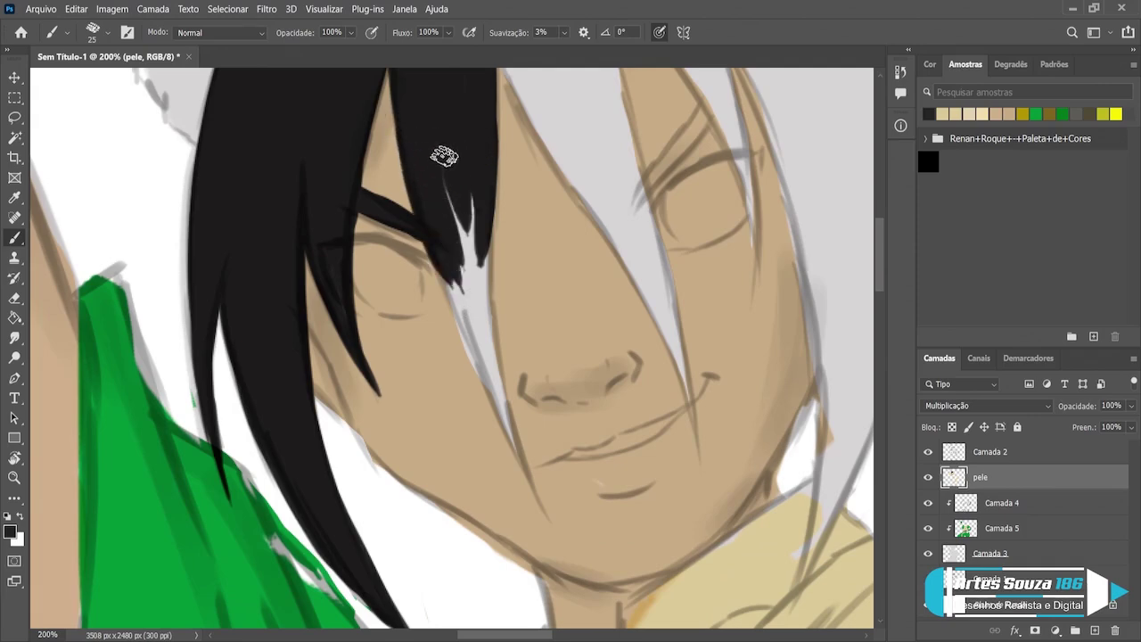
drag(445, 152, 476, 312)
drag(454, 178, 481, 312)
key(bracketleft)
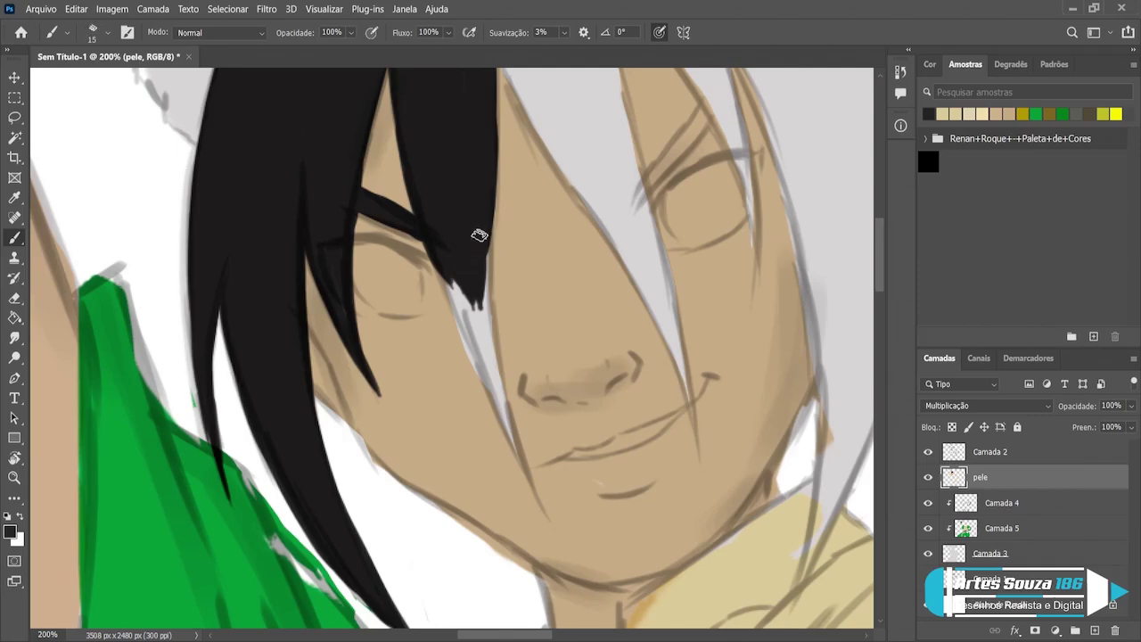
drag(482, 215, 490, 357)
drag(484, 267, 494, 382)
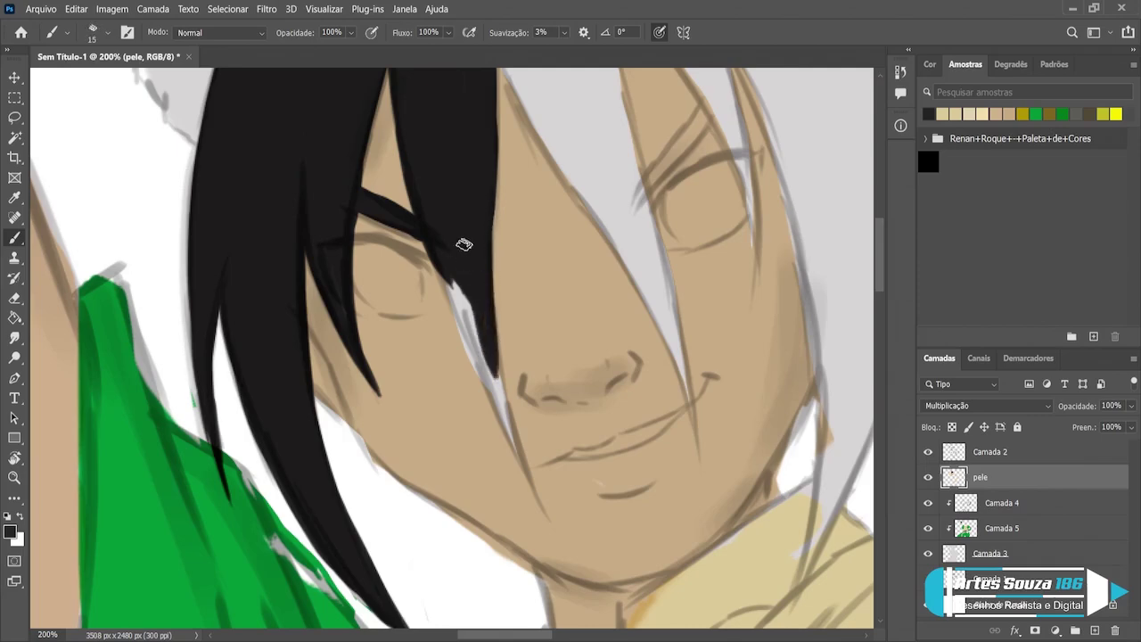
drag(461, 242, 496, 381)
drag(436, 224, 509, 441)
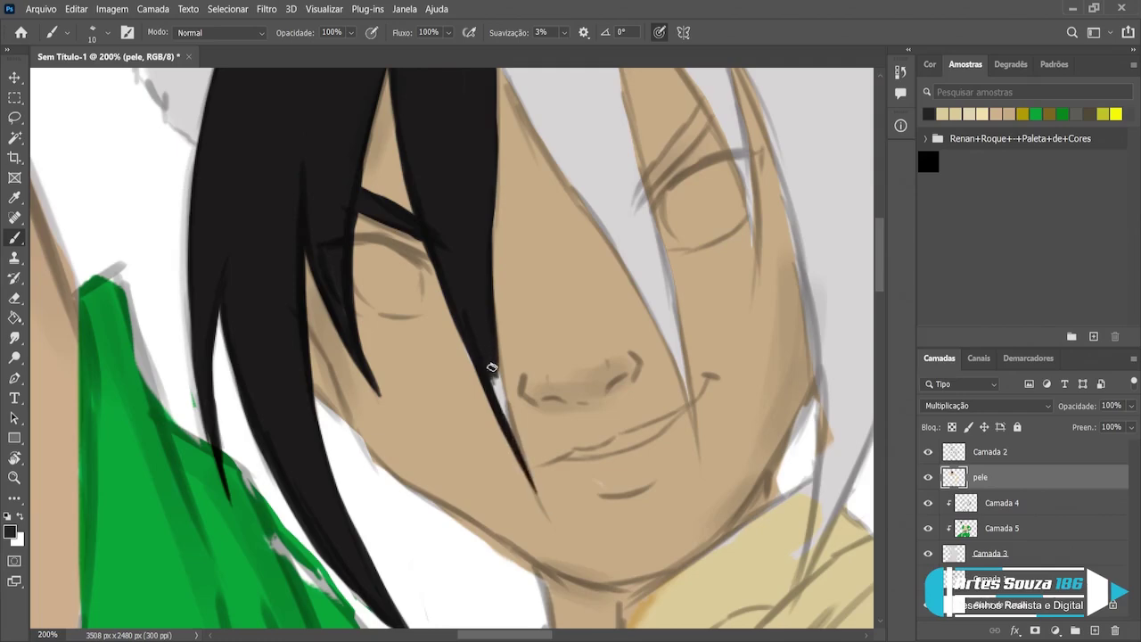
drag(481, 335, 523, 470)
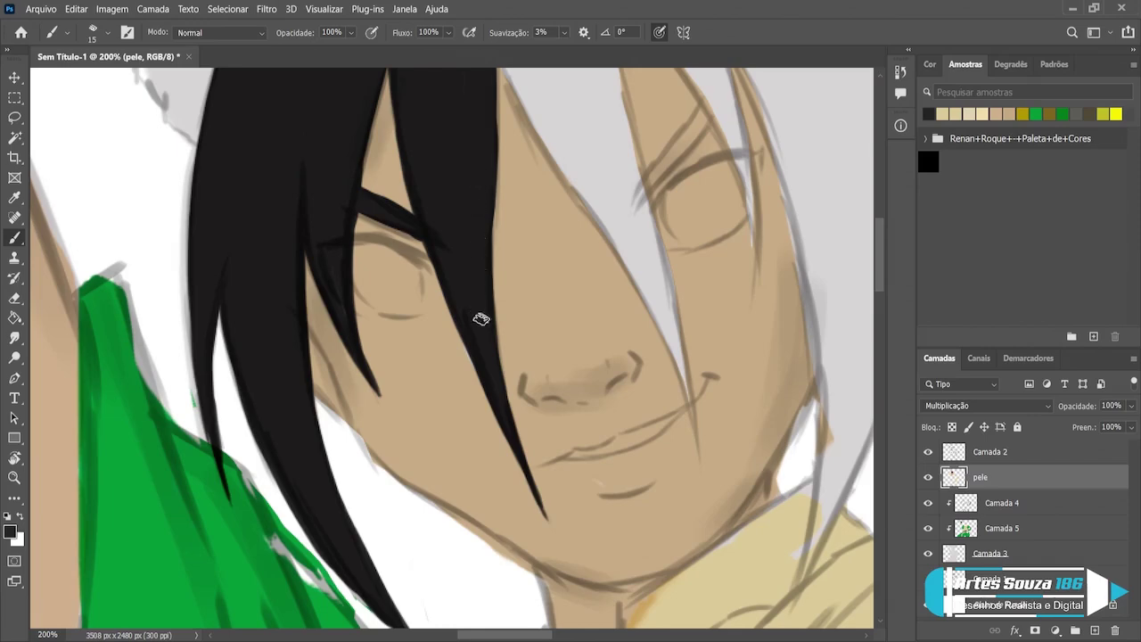
Step: Add black strokes along the top of the fringe and widen its right strand
scroll(477, 151, up, 3)
scroll(479, 119, up, 3)
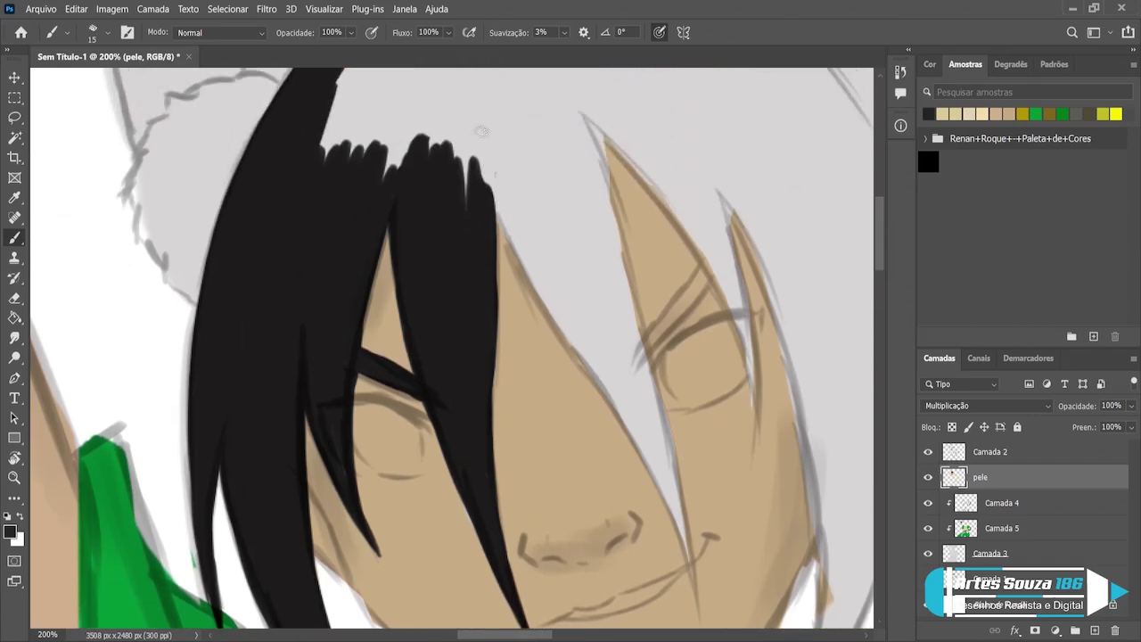
mouse_move(469, 248)
mouse_down()
mouse_move(458, 133)
mouse_move(483, 230)
mouse_up()
mouse_move(478, 112)
mouse_down()
mouse_move(489, 234)
mouse_move(552, 276)
mouse_up()
drag(494, 148, 557, 307)
mouse_move(505, 207)
mouse_down()
mouse_move(538, 317)
mouse_move(572, 343)
mouse_up()
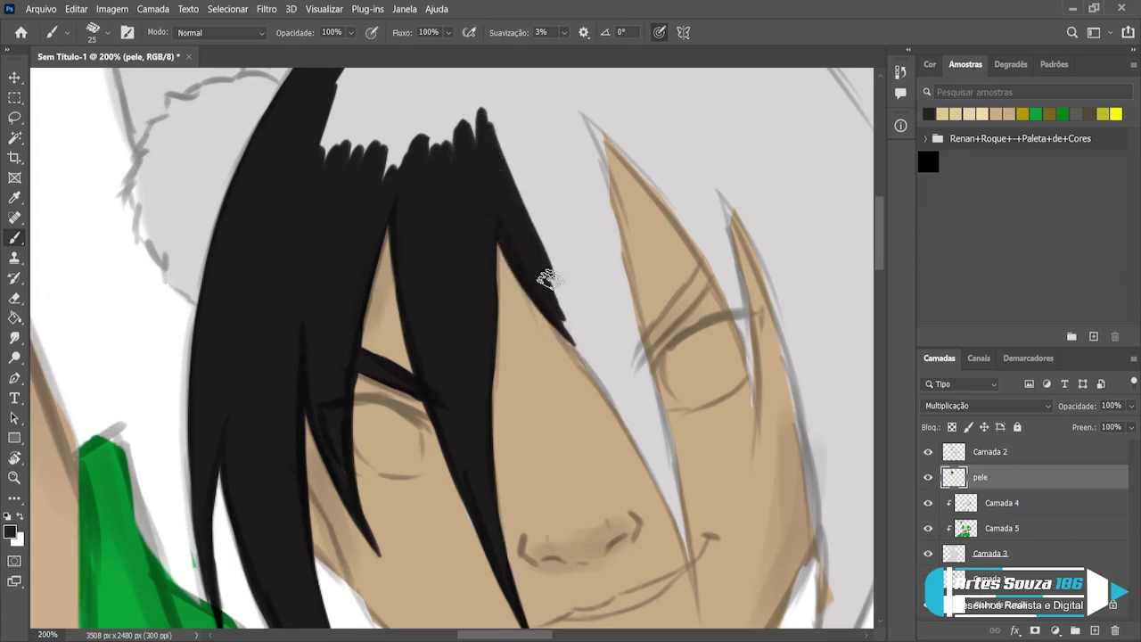
mouse_move(489, 129)
mouse_down()
mouse_move(584, 331)
mouse_move(575, 312)
mouse_up()
mouse_move(497, 105)
mouse_down()
mouse_move(597, 290)
mouse_move(599, 272)
mouse_up()
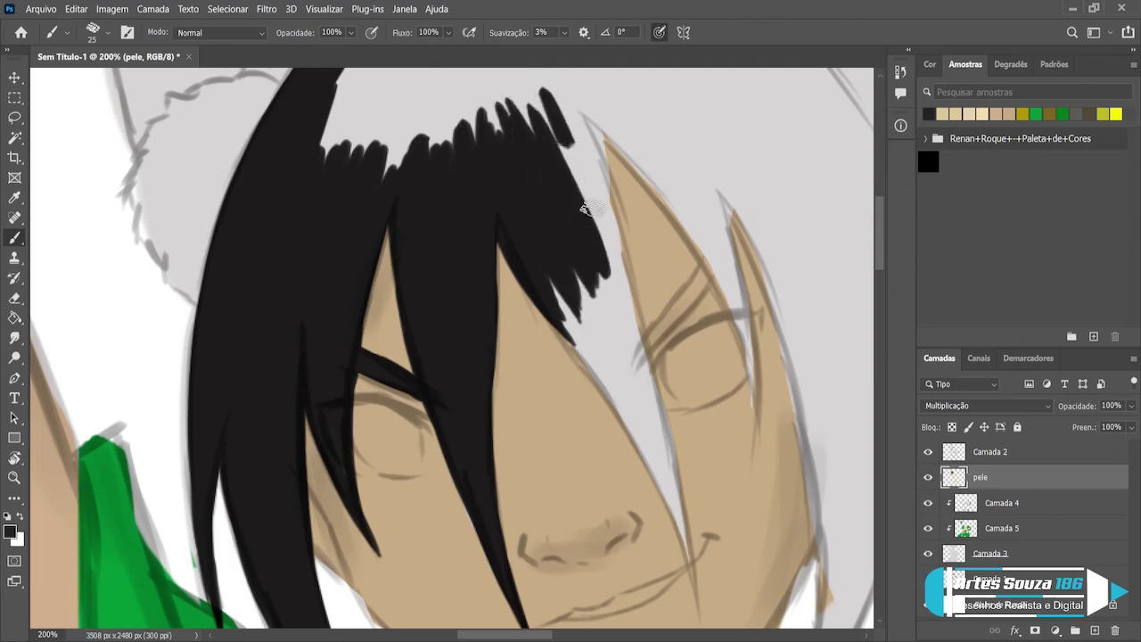
Step: Extend the fringe further right and fill out its right edge downward
mouse_move(546, 89)
mouse_down()
mouse_move(596, 223)
mouse_move(609, 223)
mouse_up()
drag(565, 115, 608, 201)
mouse_move(544, 94)
mouse_down()
mouse_move(584, 212)
mouse_move(578, 133)
mouse_move(614, 246)
mouse_up()
mouse_move(571, 112)
mouse_down()
mouse_move(617, 205)
mouse_move(619, 294)
mouse_up()
drag(584, 133, 633, 310)
drag(597, 156, 634, 347)
Step: Extend a thick lock down beside the right eye, ending in a pointed spike
key(])
drag(591, 249, 637, 374)
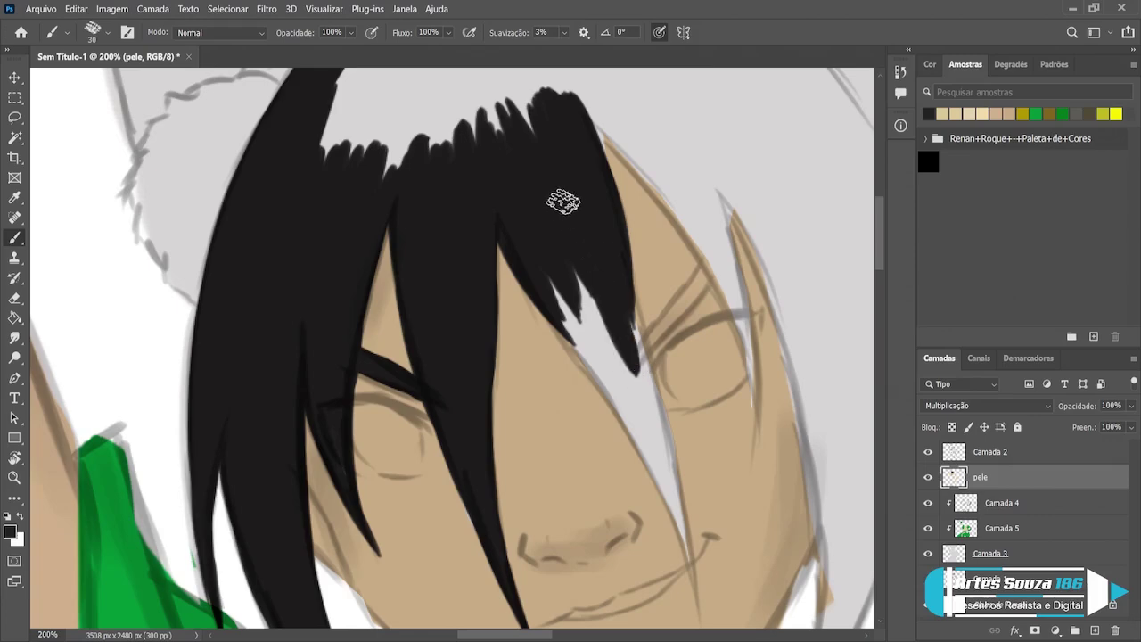
mouse_move(560, 199)
mouse_down()
mouse_move(615, 385)
mouse_move(570, 290)
mouse_up()
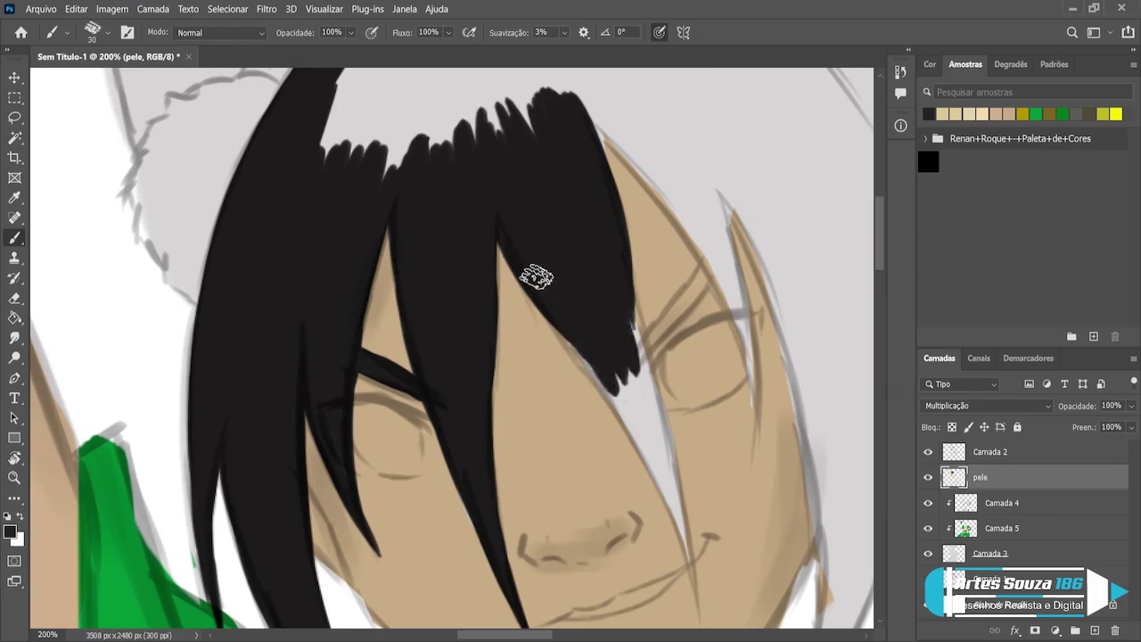
drag(580, 324, 623, 385)
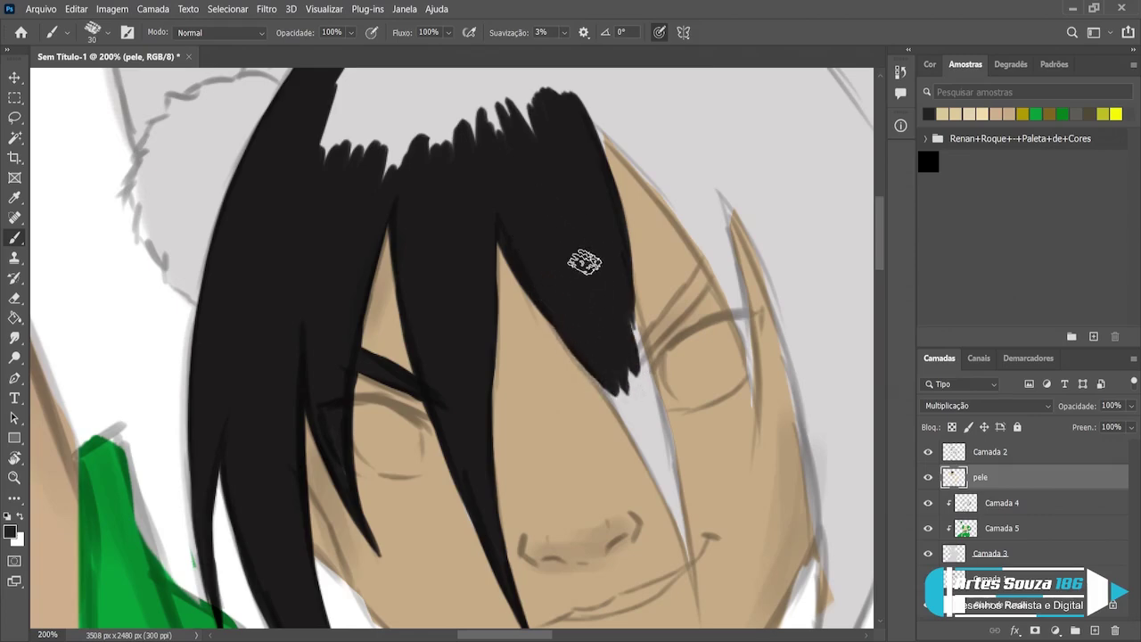
key(bracketleft)
key(bracketleft)
key(bracketleft)
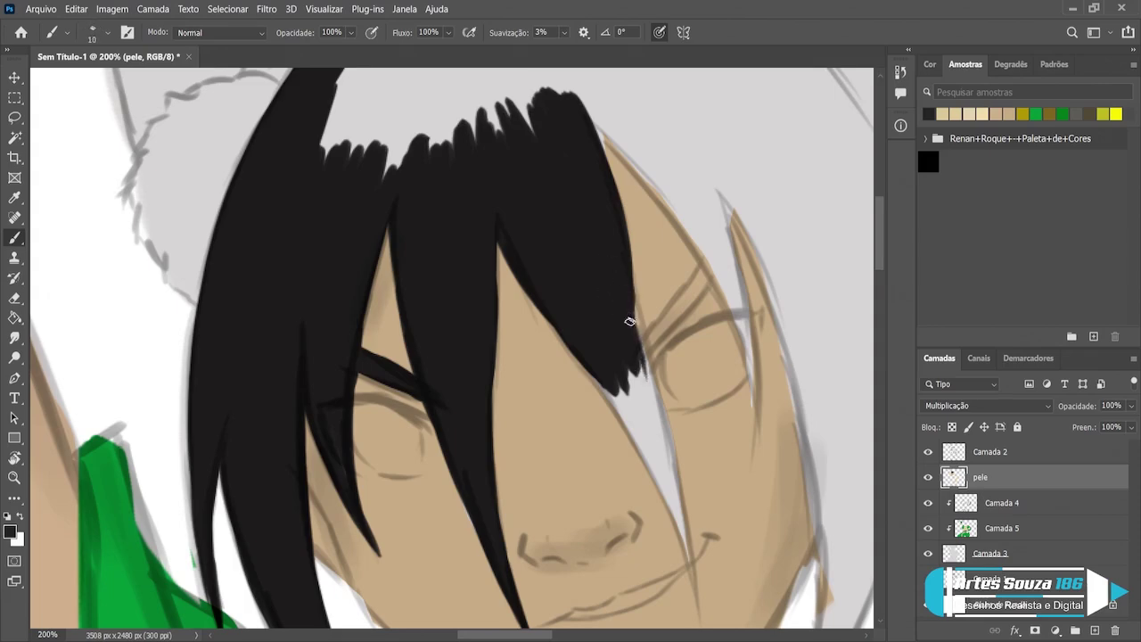
drag(629, 321, 624, 290)
drag(642, 370, 622, 292)
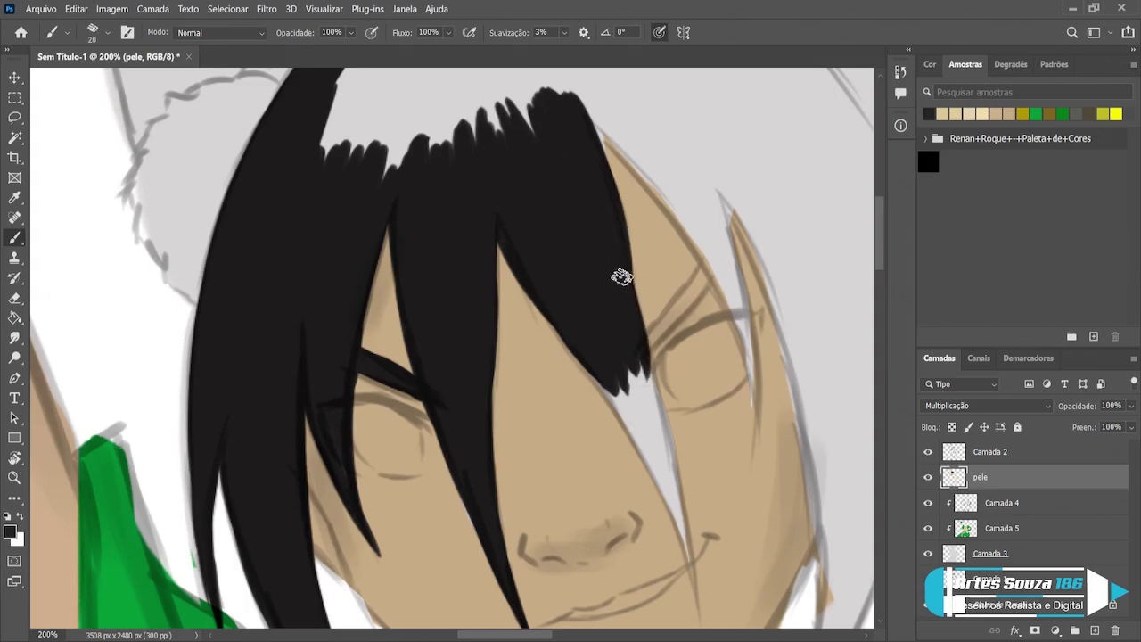
drag(653, 406, 620, 279)
Step: Fill the right lock's tip solid black and extend it past the eye to the mouth
scroll(617, 258, down, 2)
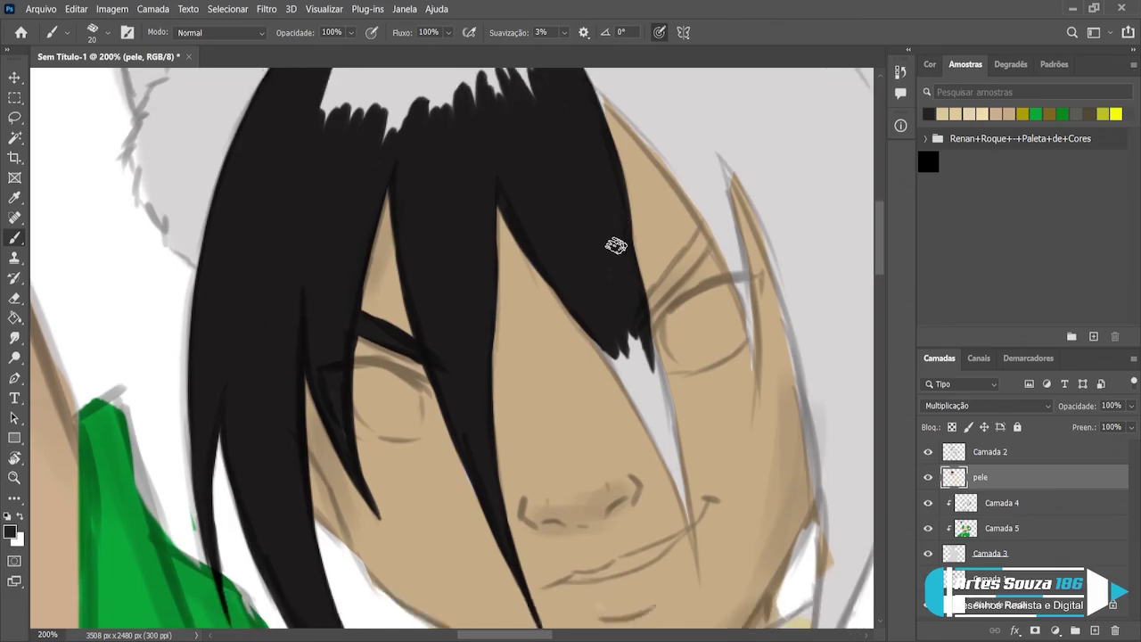
scroll(617, 250, down, 2)
key(bracketright)
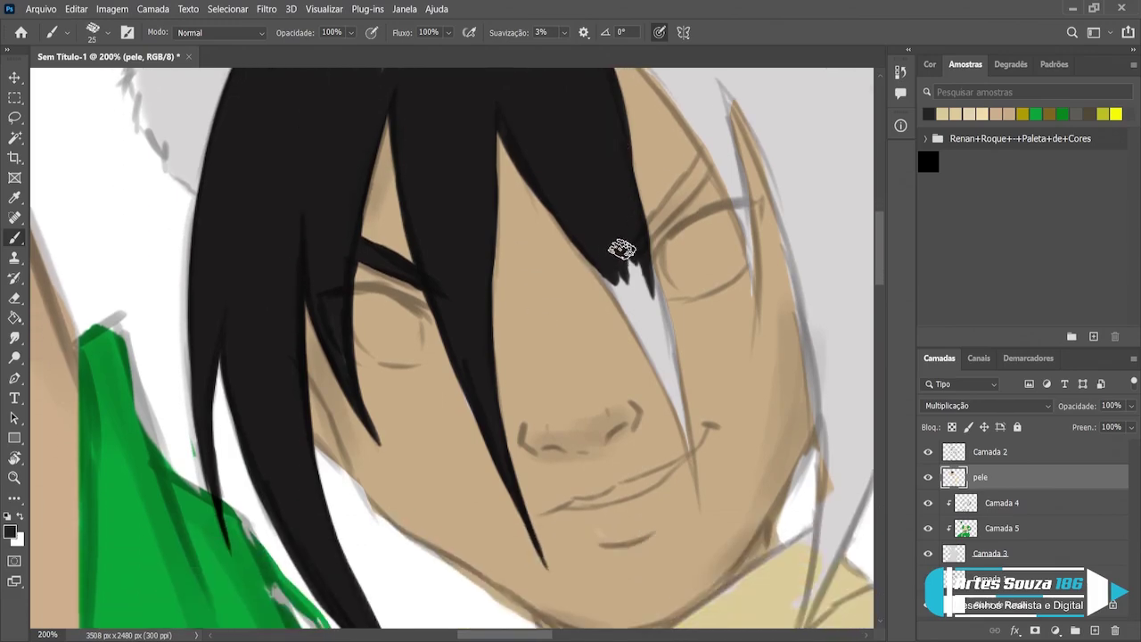
mouse_move(624, 263)
mouse_down()
mouse_move(658, 332)
mouse_move(636, 266)
mouse_move(658, 334)
mouse_move(640, 330)
mouse_up()
drag(593, 232, 670, 388)
key(bracketleft)
key(bracketleft)
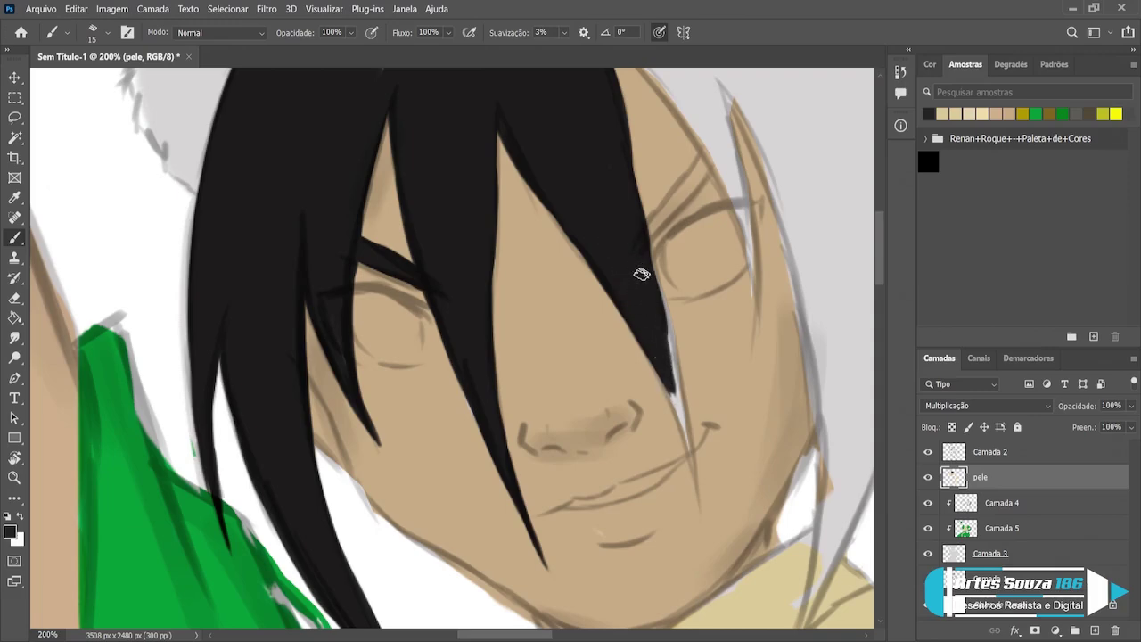
drag(664, 331, 678, 392)
drag(661, 328, 685, 426)
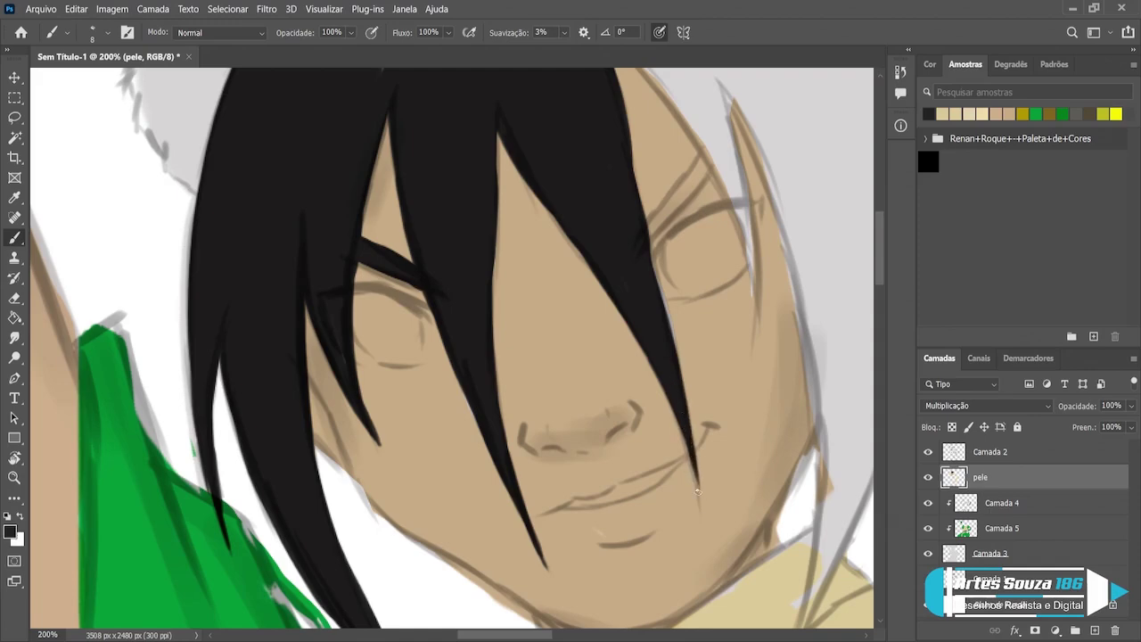
scroll(672, 308, up, 2)
Step: Paint a black hair spike above the fringe and a long spike down the hair's right side
scroll(671, 307, up, 2)
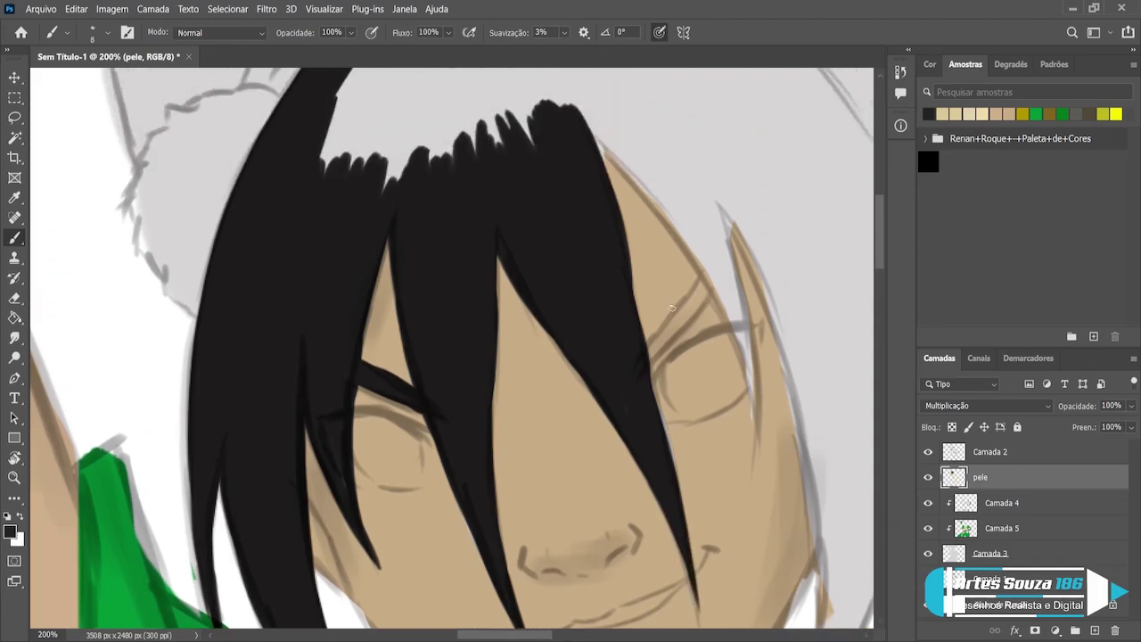
scroll(671, 308, up, 2)
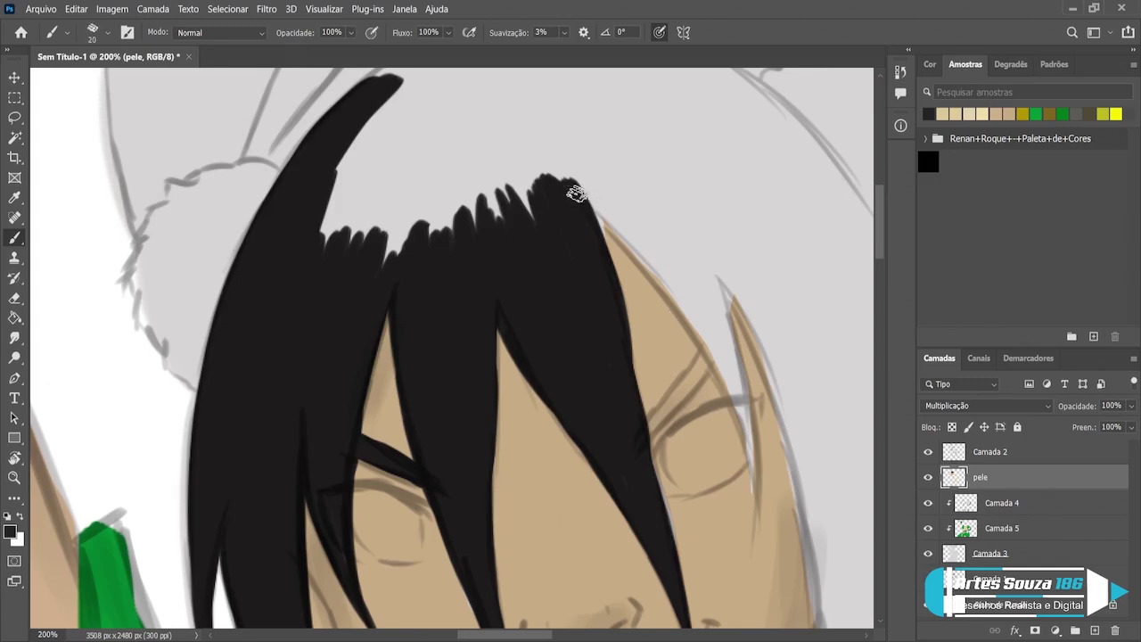
drag(570, 158, 603, 321)
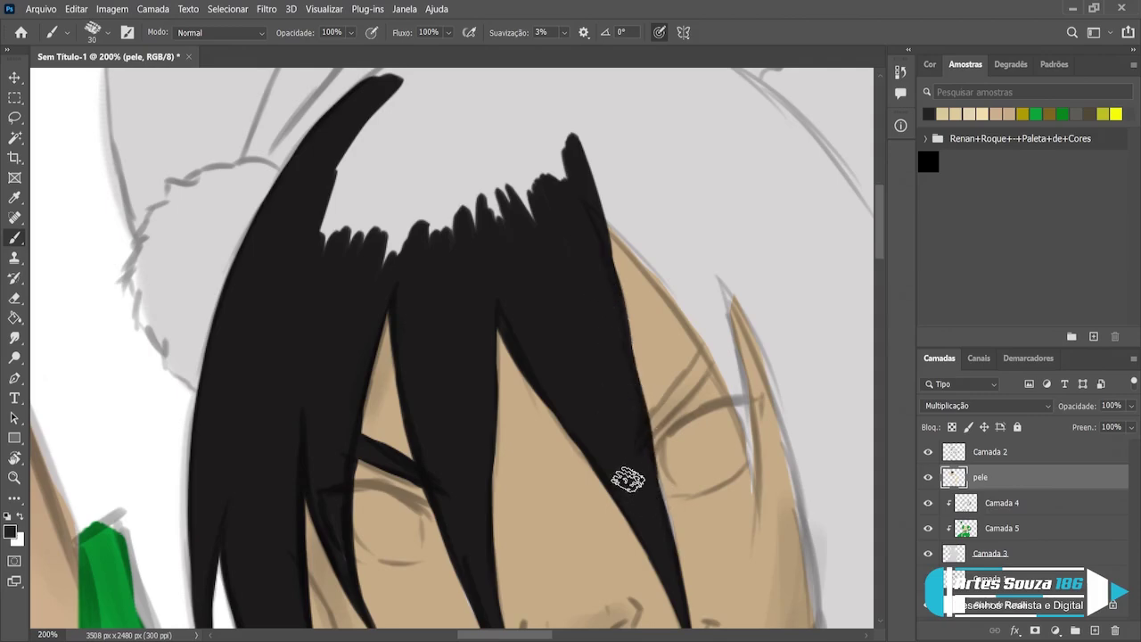
key(bracketright)
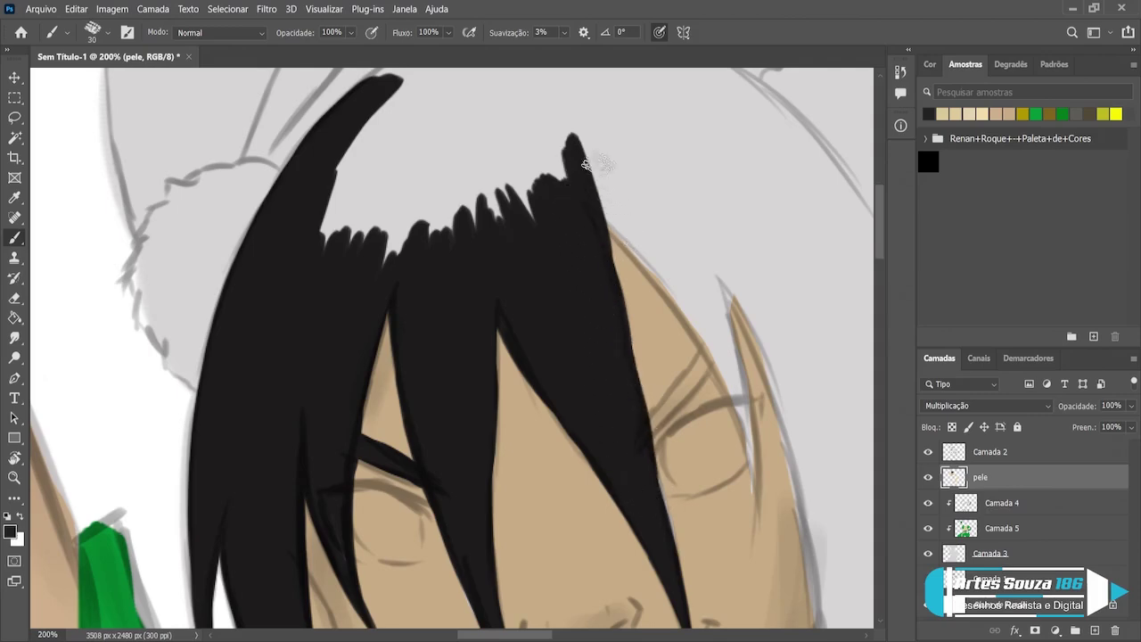
mouse_move(573, 147)
mouse_down()
mouse_move(668, 275)
mouse_move(573, 125)
mouse_move(687, 240)
mouse_move(711, 289)
mouse_move(664, 160)
mouse_up()
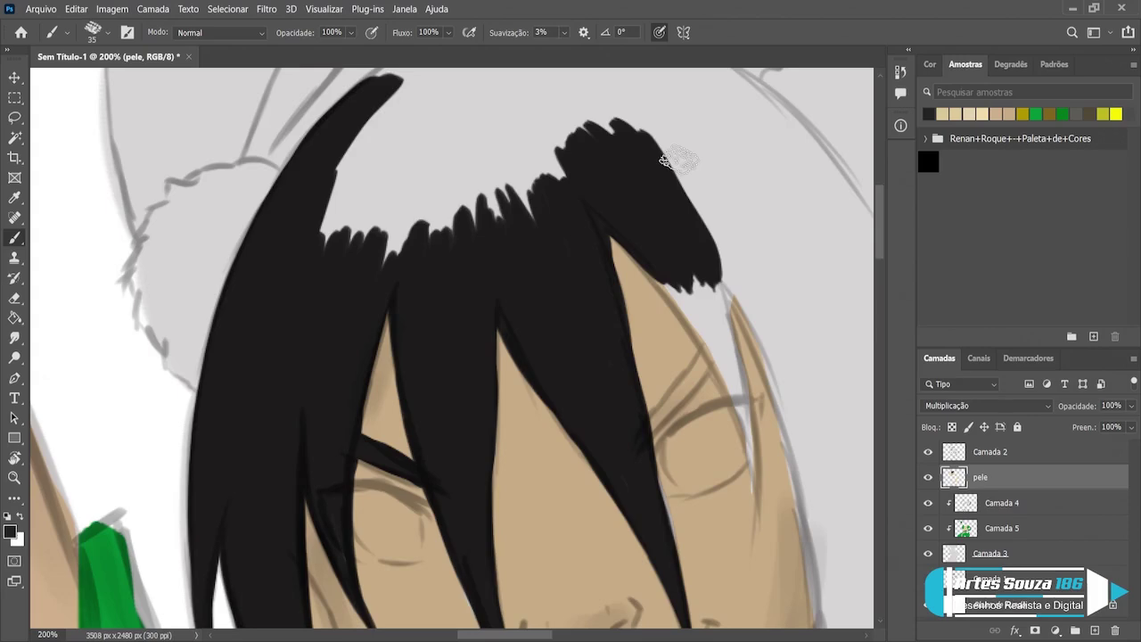
scroll(664, 160, down, 2)
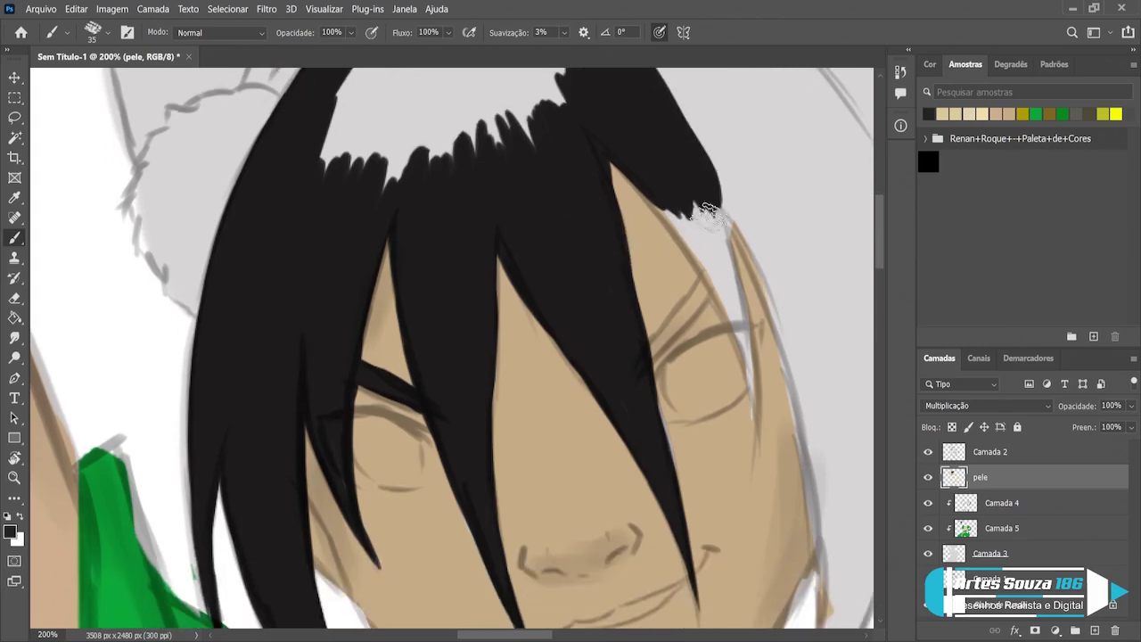
key(bracketleft)
key(bracketleft)
Step: Sharpen the right spike's tip, reshape its inner edge, and draw a thin black strand across the right eye
drag(695, 166, 733, 272)
drag(703, 191, 738, 284)
drag(664, 175, 721, 262)
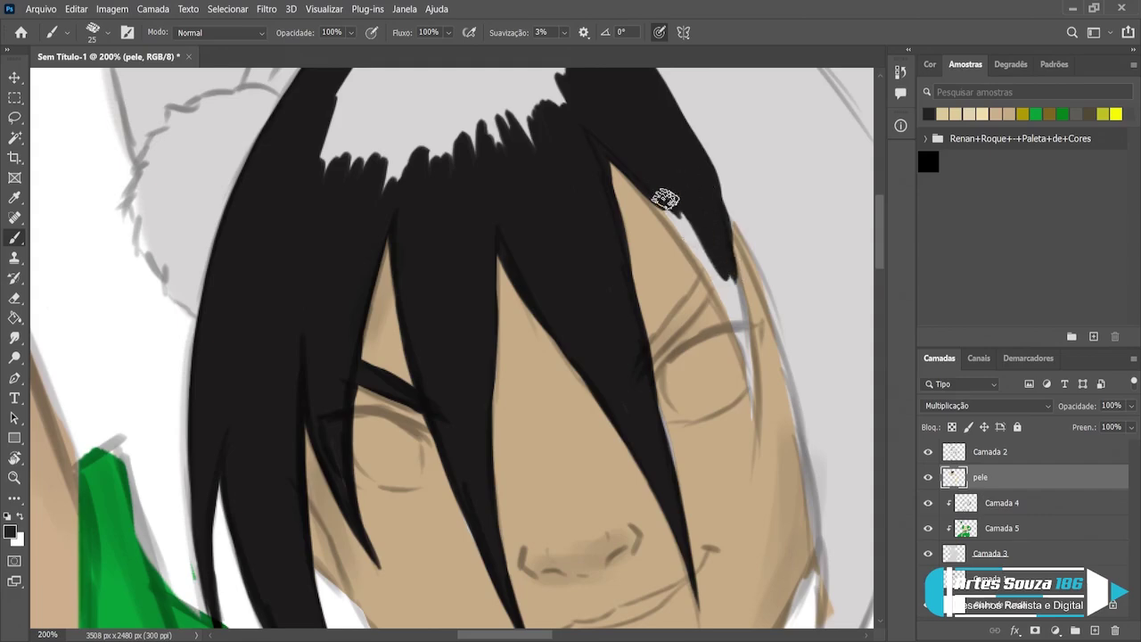
mouse_move(667, 196)
mouse_down()
mouse_move(653, 200)
mouse_move(732, 303)
mouse_up()
key(ctrl+z)
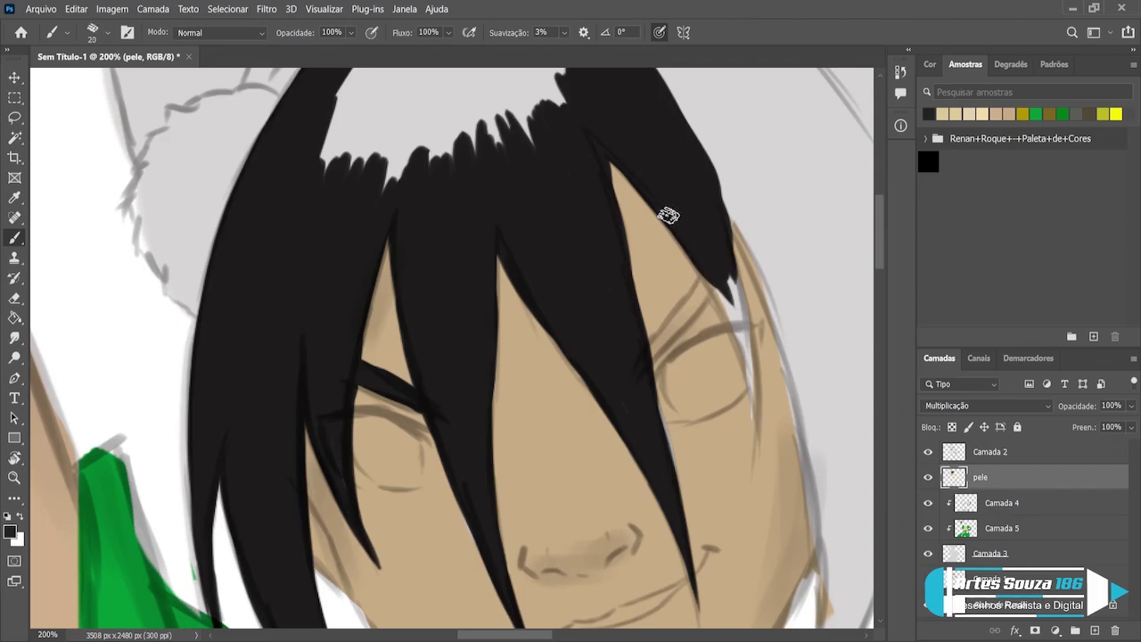
drag(667, 215, 723, 307)
drag(691, 242, 659, 343)
drag(706, 281, 652, 352)
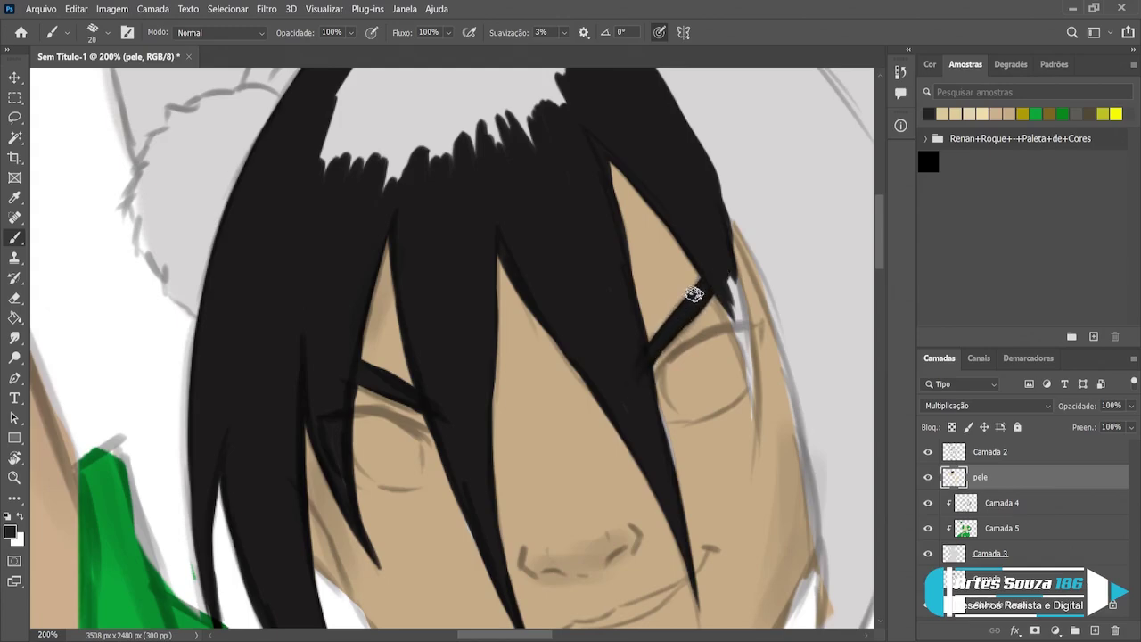
Step: Thicken the thin strand and add wider black strands down the right cheek and hair edge
mouse_move(693, 294)
mouse_down()
mouse_move(675, 328)
mouse_move(745, 361)
mouse_move(758, 417)
mouse_up()
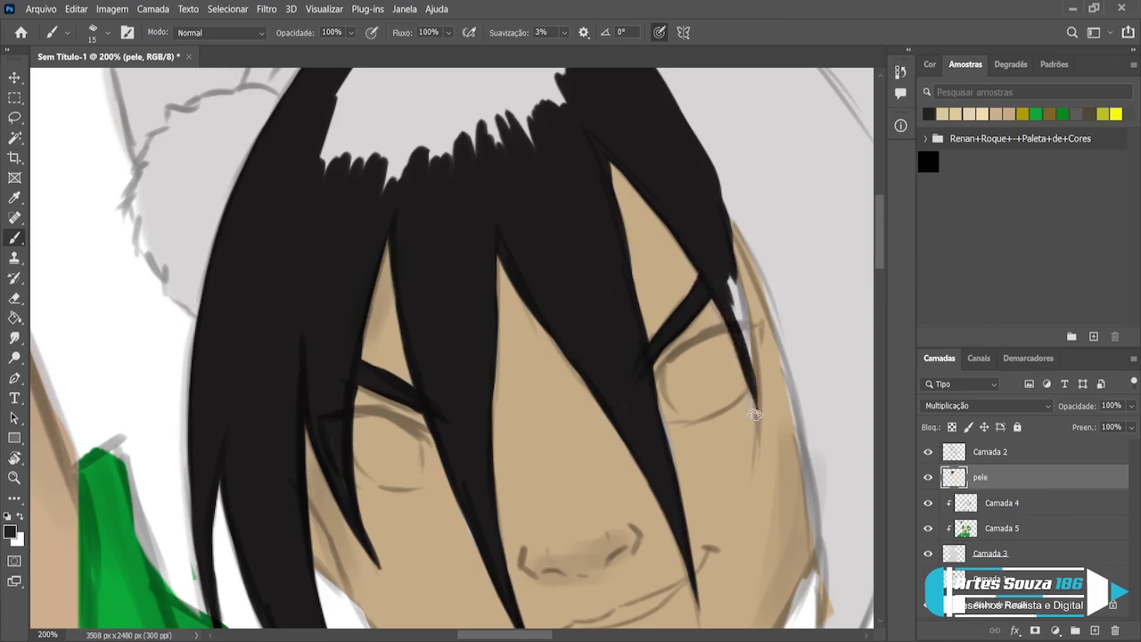
drag(726, 321, 758, 421)
mouse_move(722, 267)
mouse_down()
mouse_move(749, 355)
mouse_move(748, 340)
mouse_up()
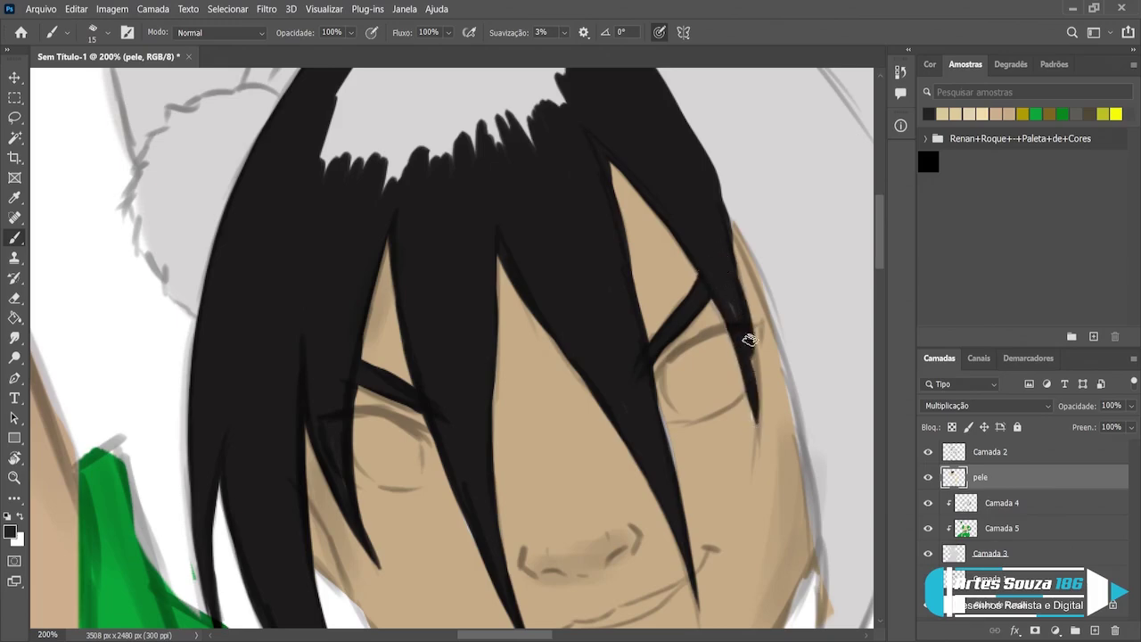
drag(720, 233, 756, 361)
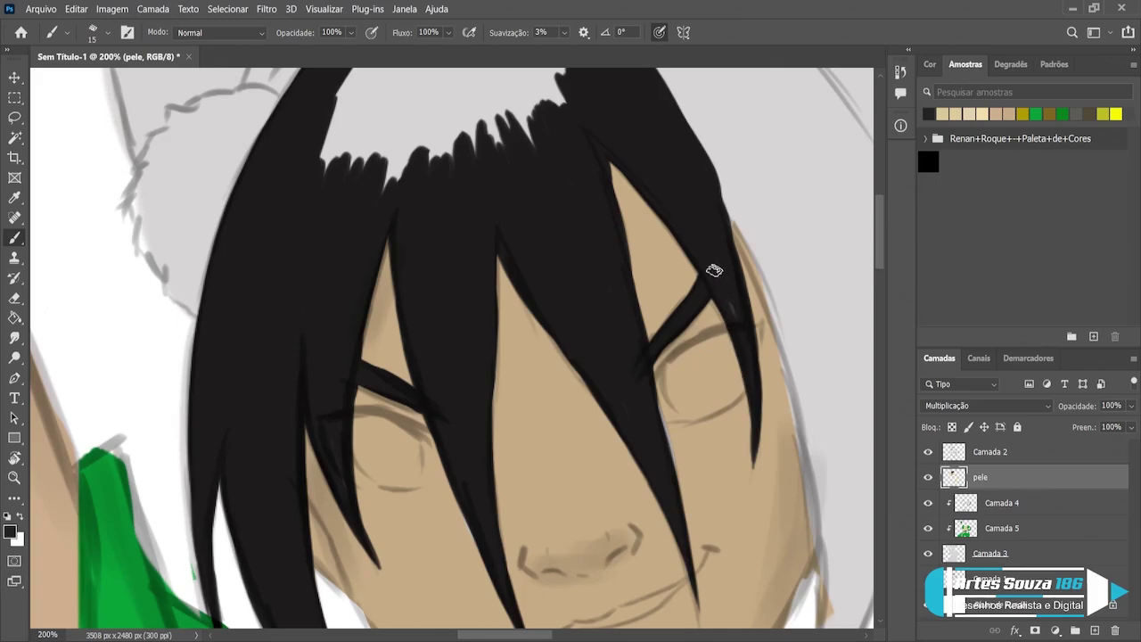
drag(704, 173, 783, 282)
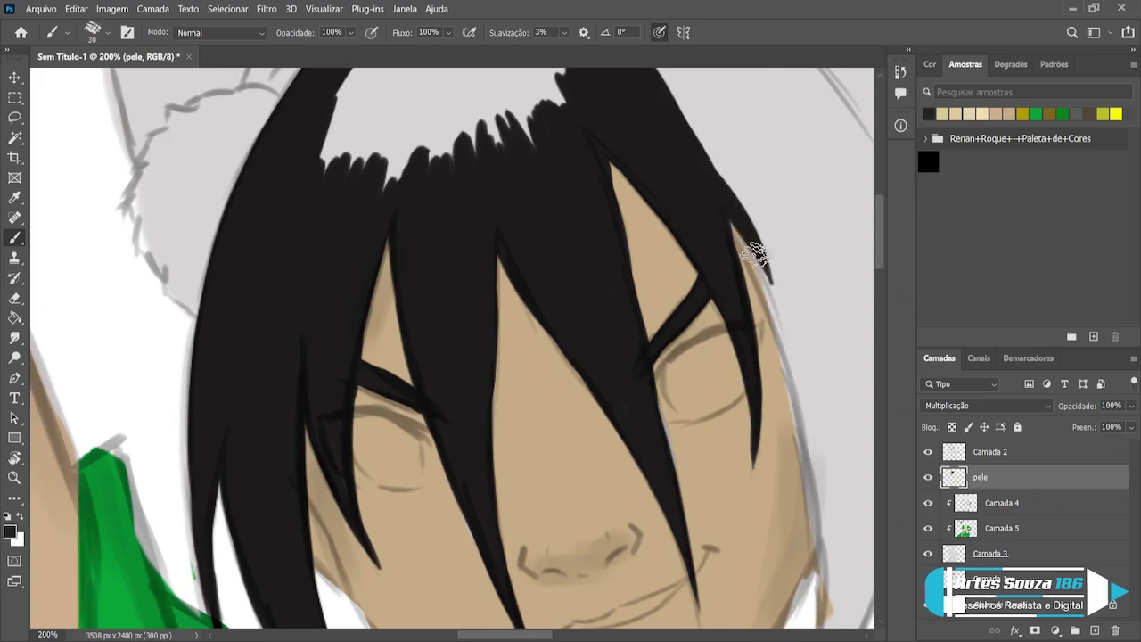
drag(722, 215, 786, 325)
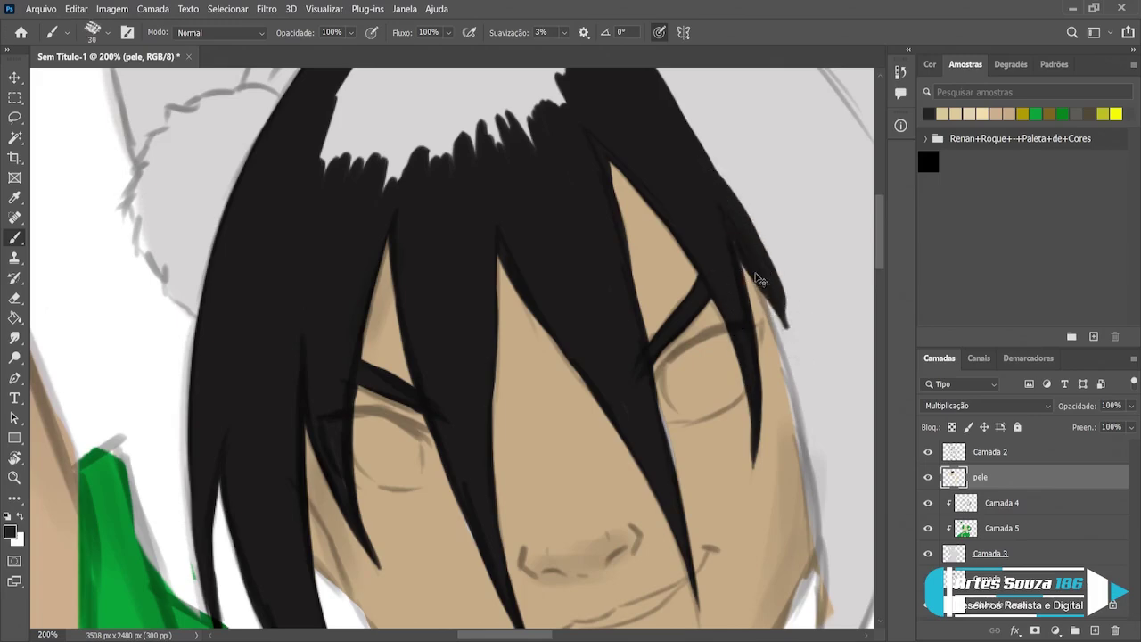
scroll(756, 279, down, 5)
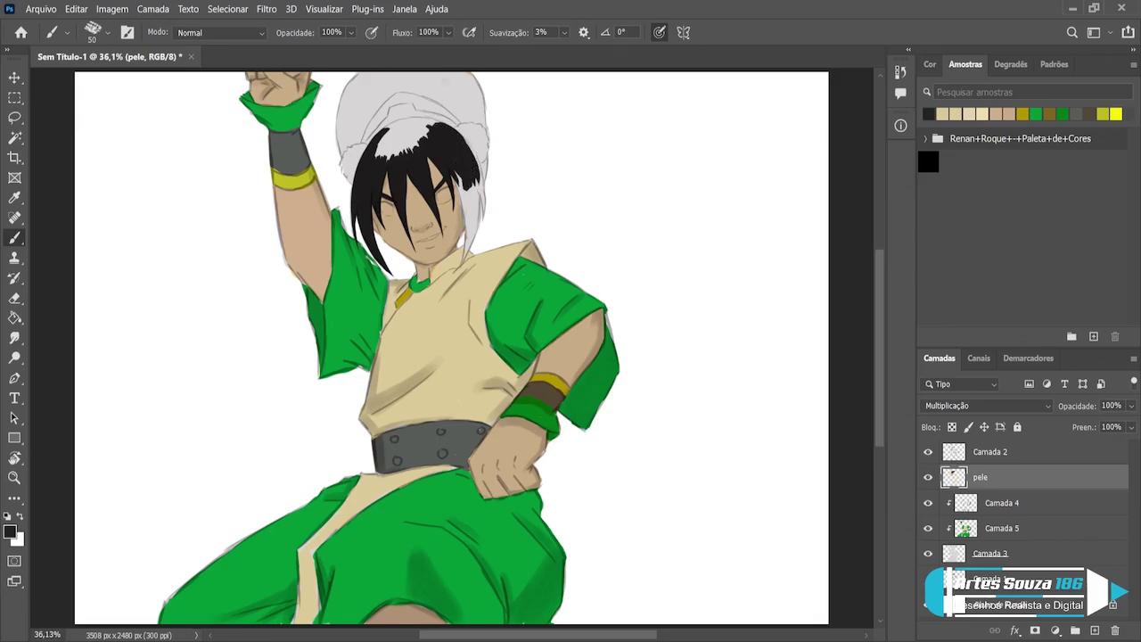
Step: Zoom in beside the face and extend the black side lock by the cheek further down
click(13, 477)
drag(479, 191, 478, 190)
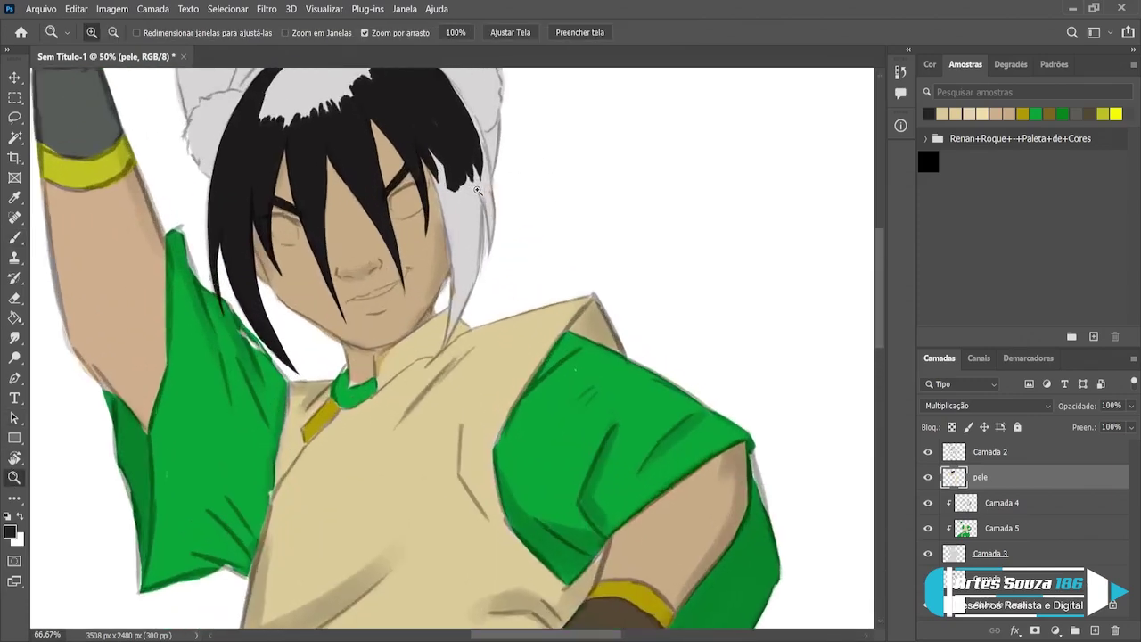
scroll(477, 190, down, 1)
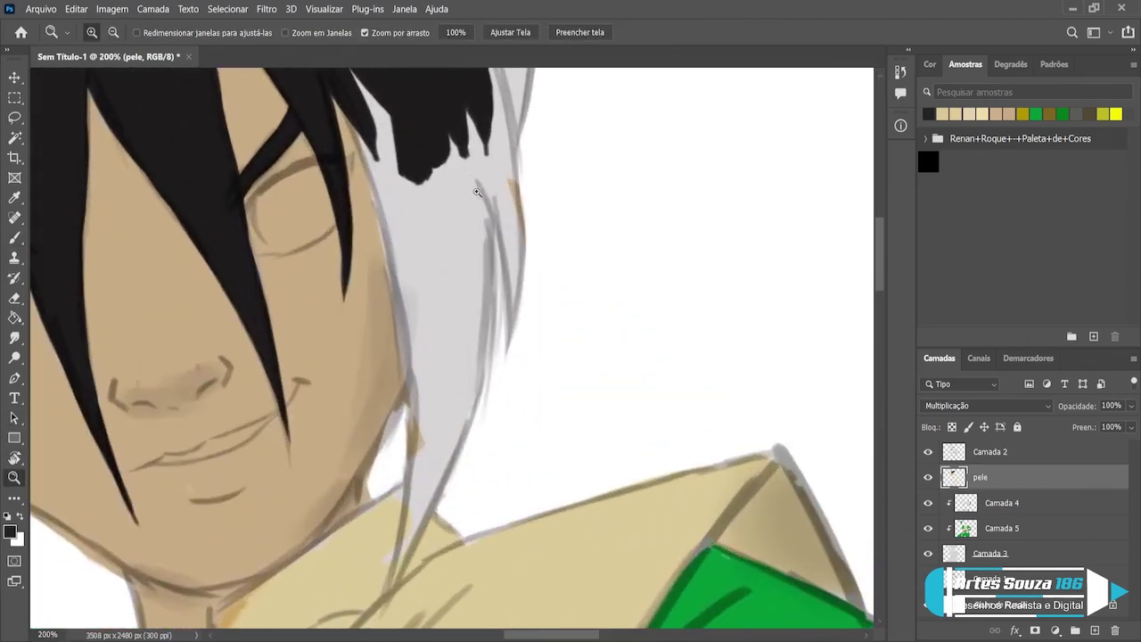
click(13, 239)
drag(419, 183, 441, 227)
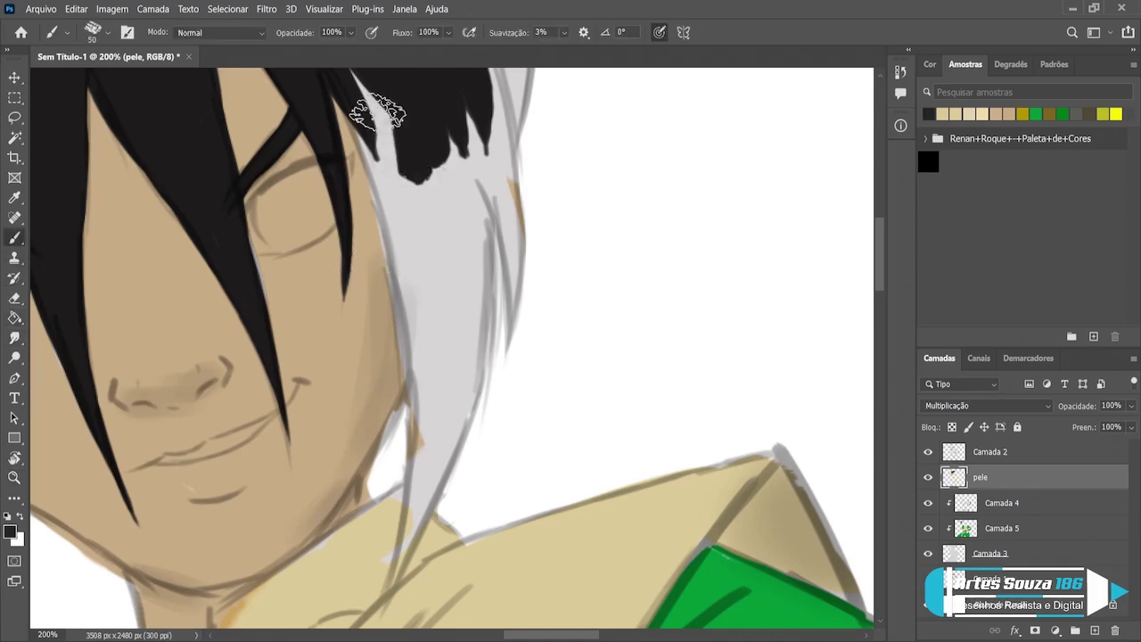
mouse_move(382, 107)
mouse_down()
mouse_move(433, 223)
mouse_move(374, 126)
mouse_up()
key(bracketleft)
key(bracketleft)
key(bracketleft)
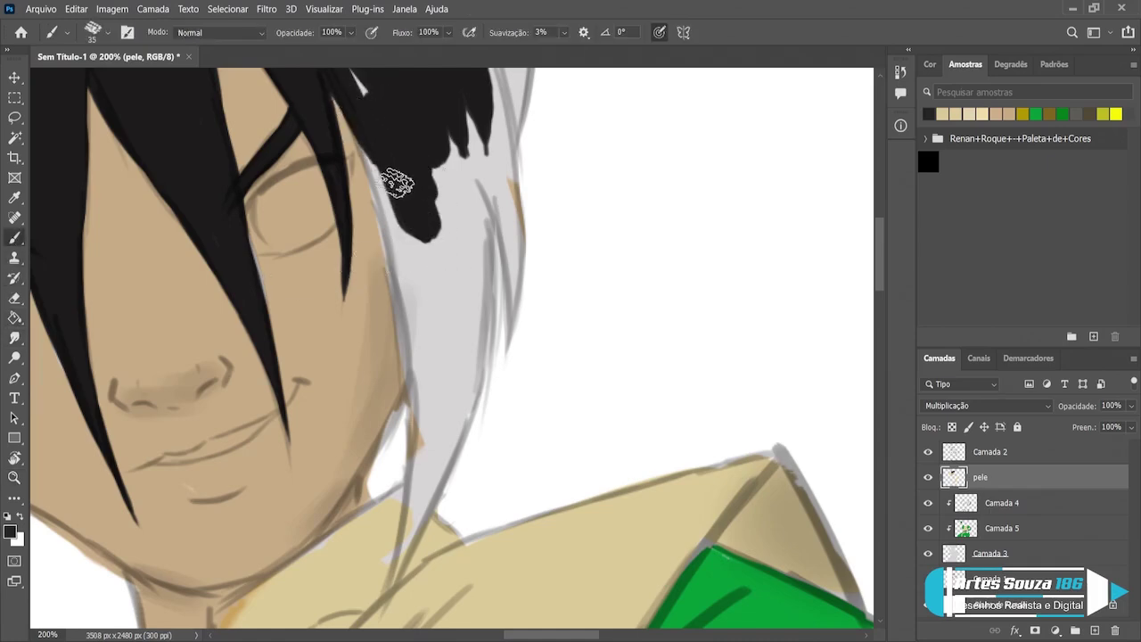
Step: Widen and lengthen the right side lock into a pointed strand, filling the gap at its top
drag(367, 134, 405, 259)
drag(367, 151, 424, 325)
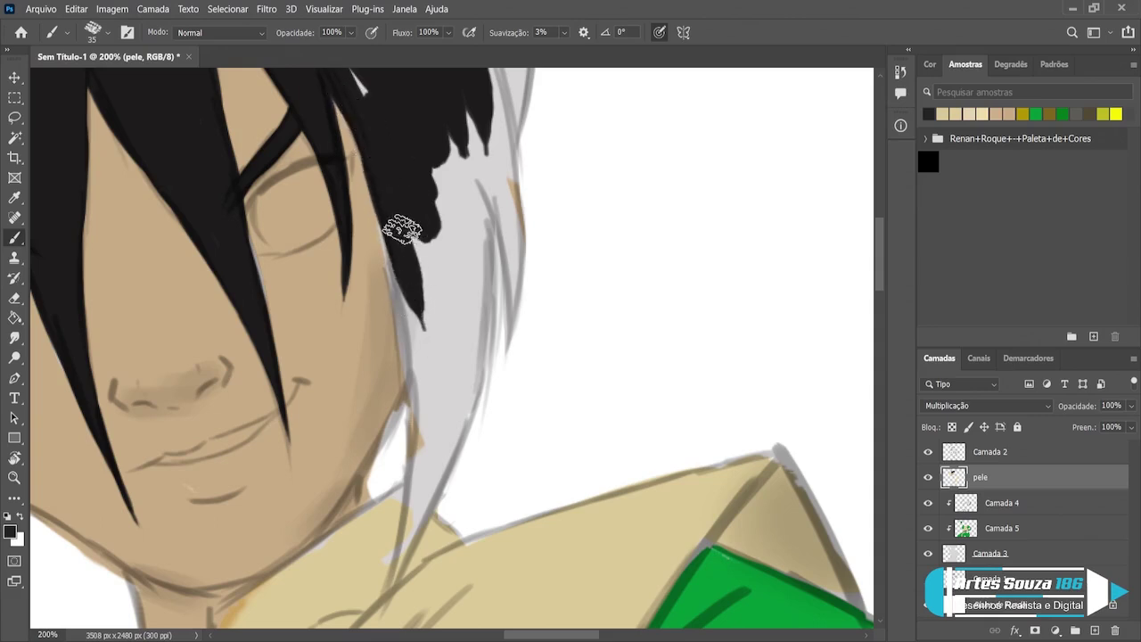
key(bracketleft)
drag(381, 191, 417, 366)
drag(395, 242, 428, 403)
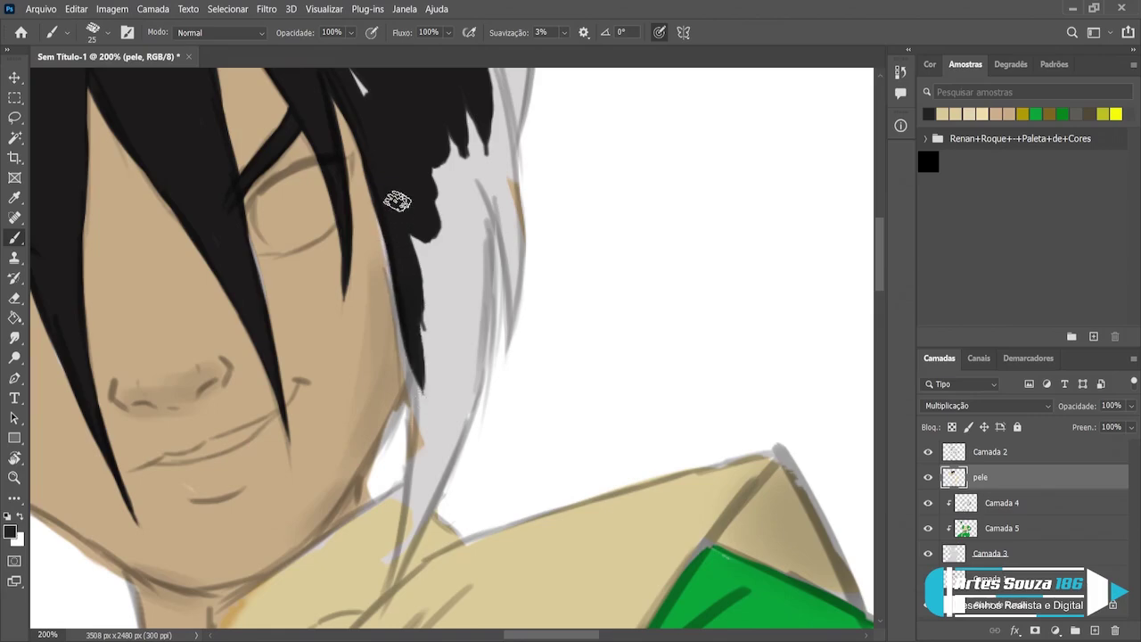
mouse_move(395, 196)
mouse_down()
mouse_move(424, 374)
mouse_move(442, 357)
mouse_up()
drag(423, 148, 450, 352)
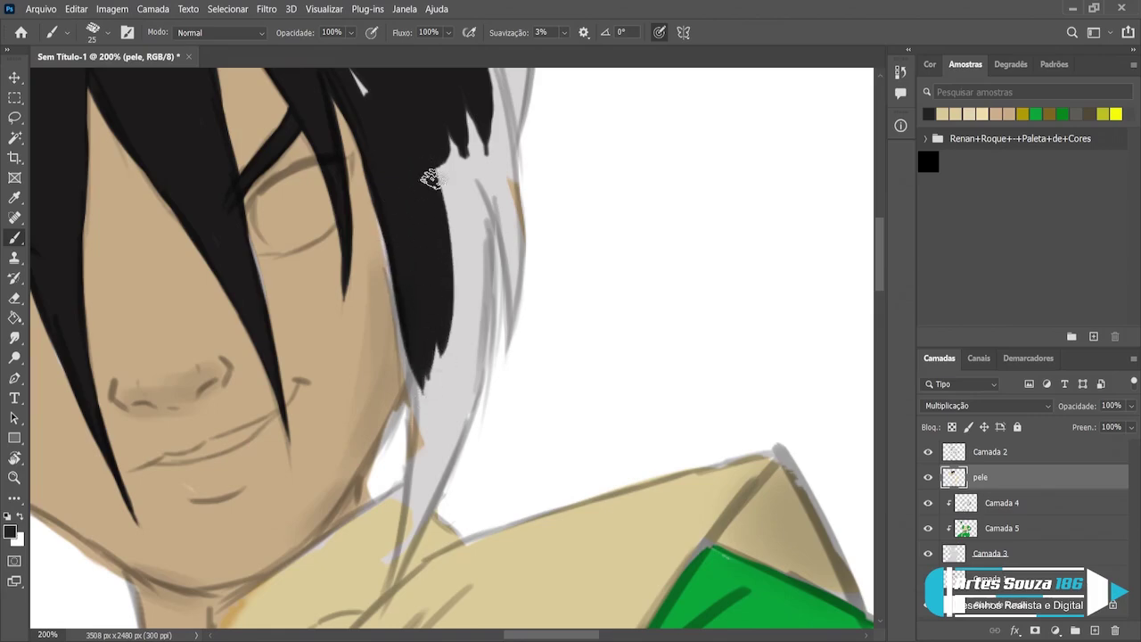
drag(433, 179, 448, 305)
drag(373, 105, 357, 80)
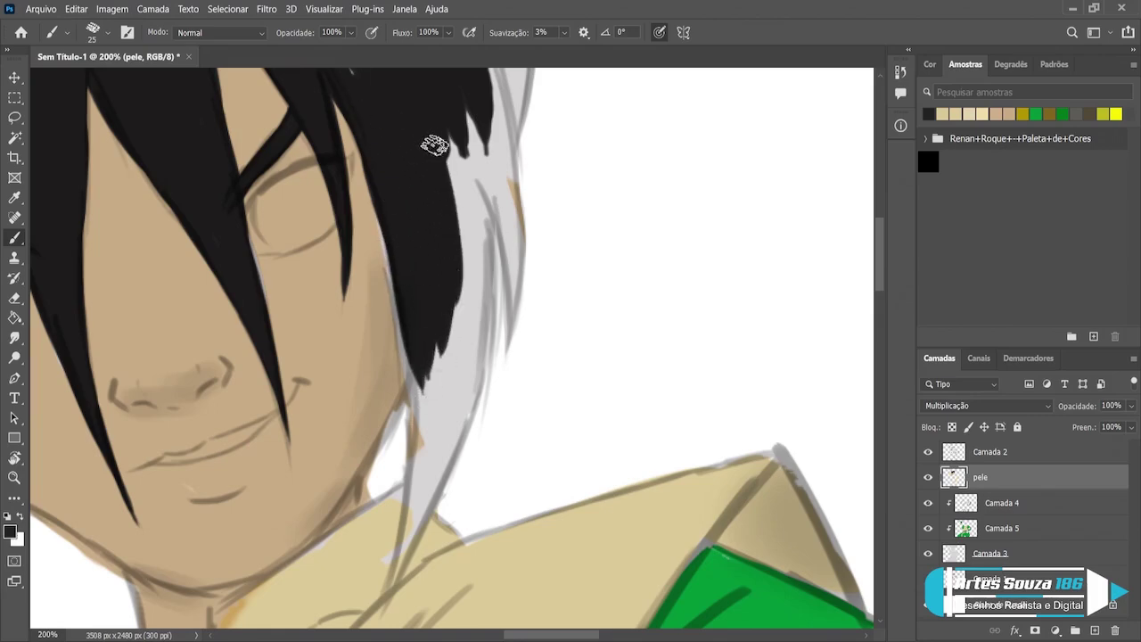
drag(434, 146, 458, 249)
Step: Add pointed tips along the lock's right edge and extend it further down past the chin
drag(437, 102, 465, 281)
drag(455, 151, 476, 294)
drag(463, 125, 472, 288)
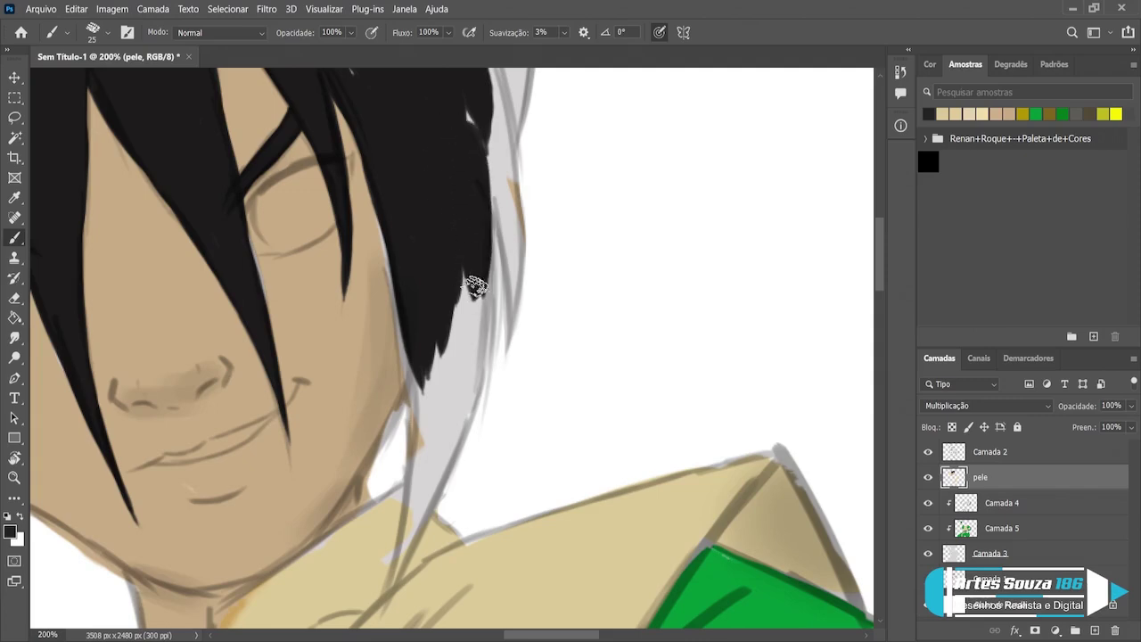
drag(466, 199, 459, 366)
drag(479, 224, 472, 379)
drag(479, 300, 468, 401)
drag(477, 338, 463, 419)
drag(445, 321, 451, 441)
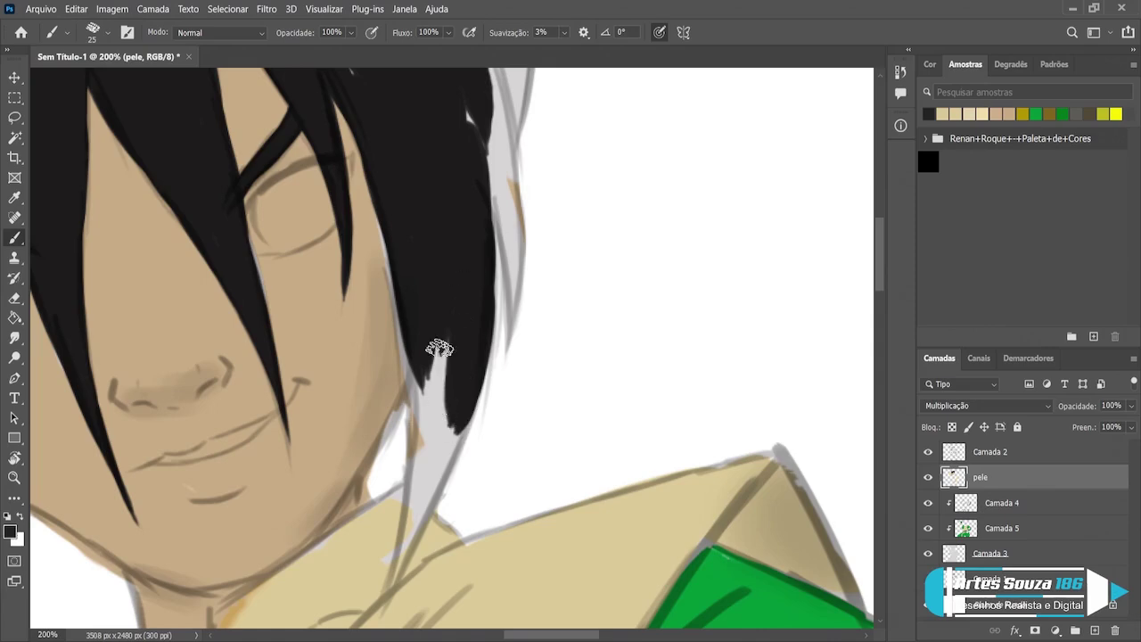
mouse_move(438, 344)
mouse_down()
mouse_move(442, 441)
mouse_move(432, 438)
mouse_up()
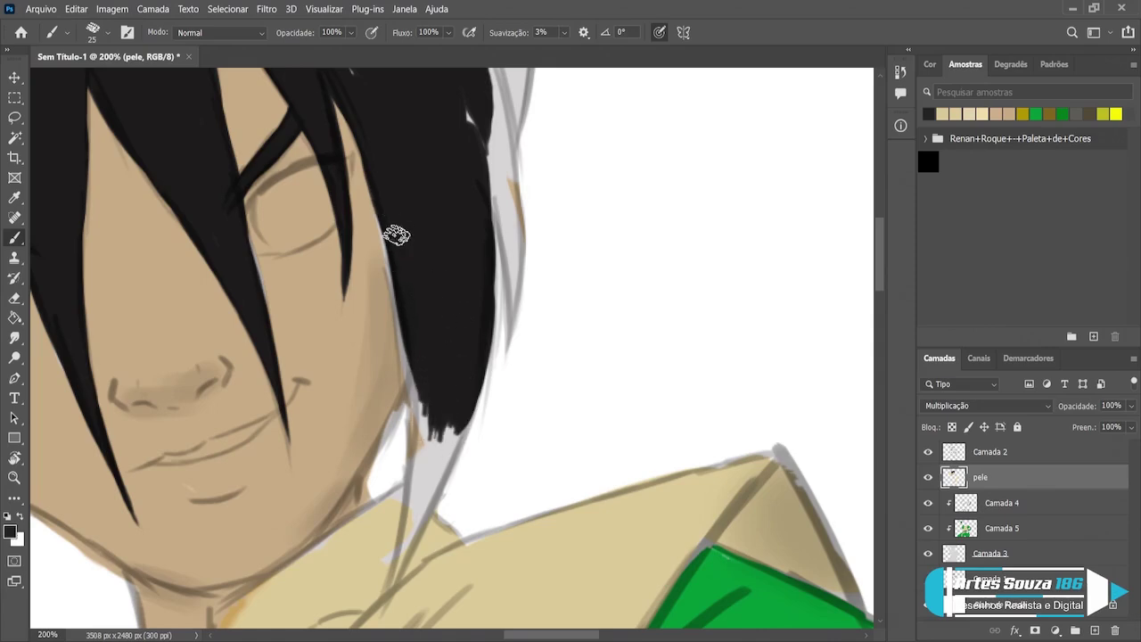
drag(396, 236, 416, 410)
Step: Extend the lock's tip into a long, sharp point reaching the shoulder
key(bracketleft)
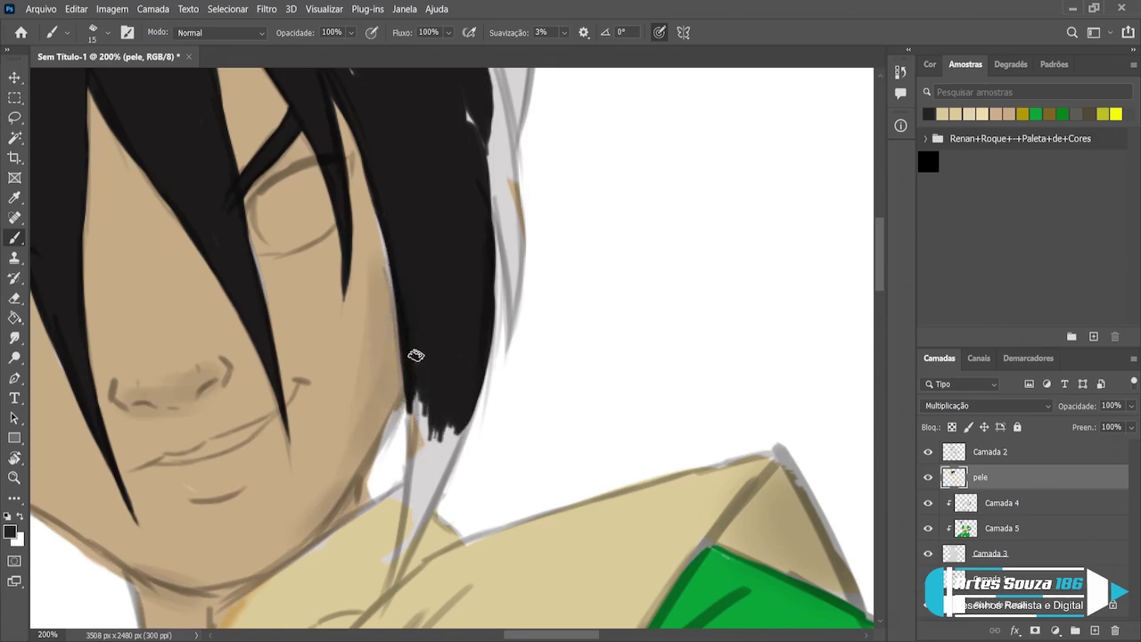
drag(416, 354, 412, 467)
drag(404, 398, 408, 486)
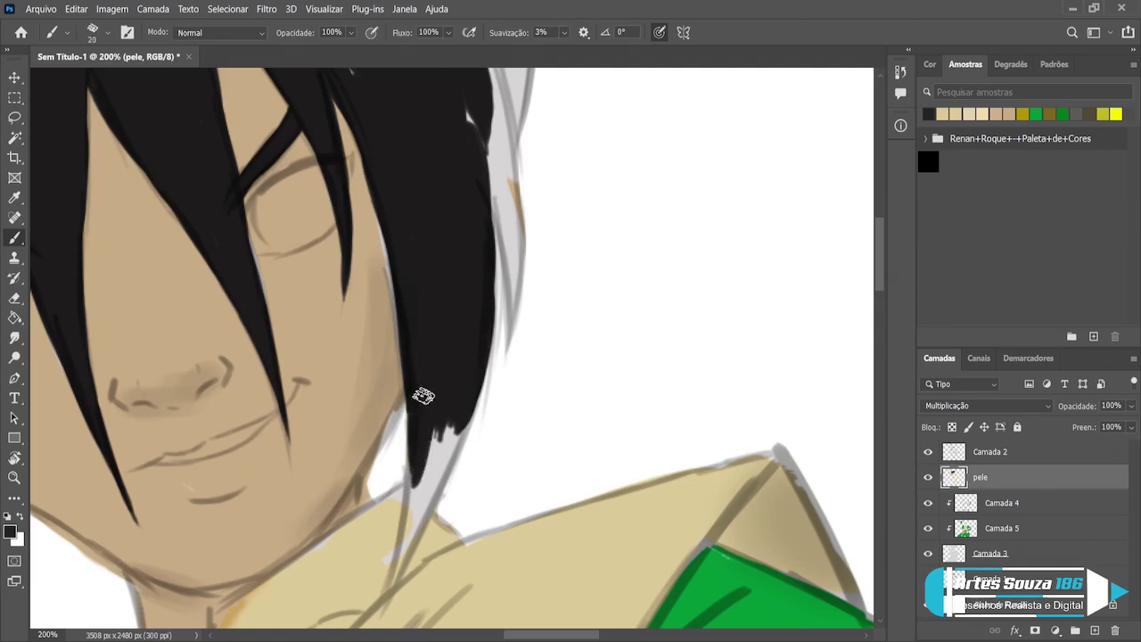
key(bracketright)
mouse_move(423, 396)
mouse_down()
mouse_move(422, 438)
mouse_move(458, 377)
mouse_move(439, 466)
mouse_up()
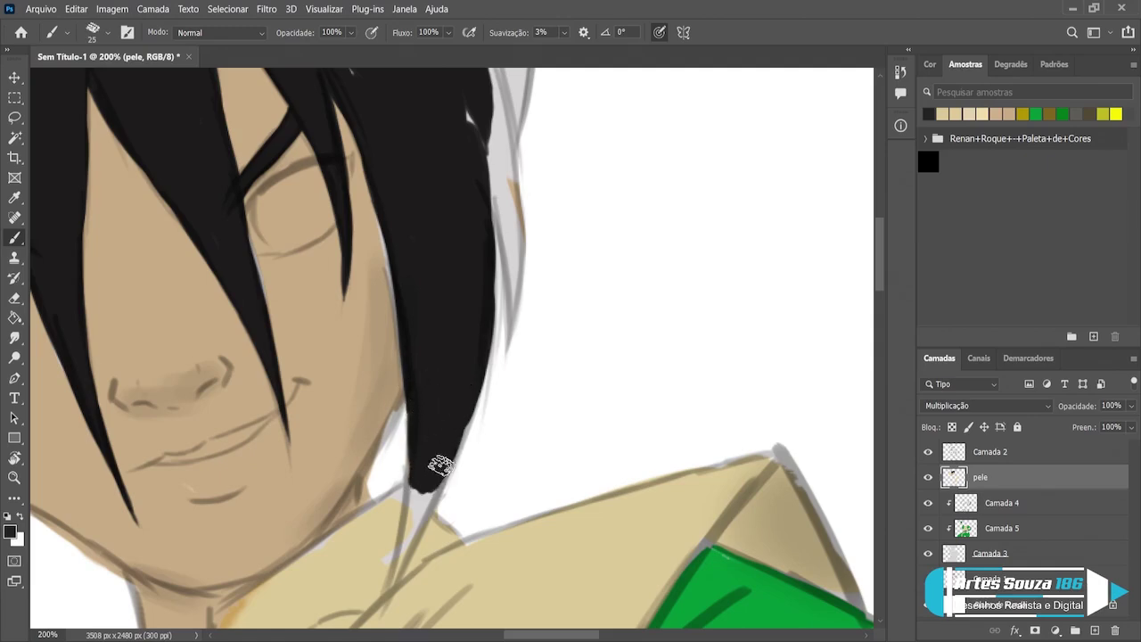
drag(450, 415, 437, 486)
drag(446, 437, 410, 538)
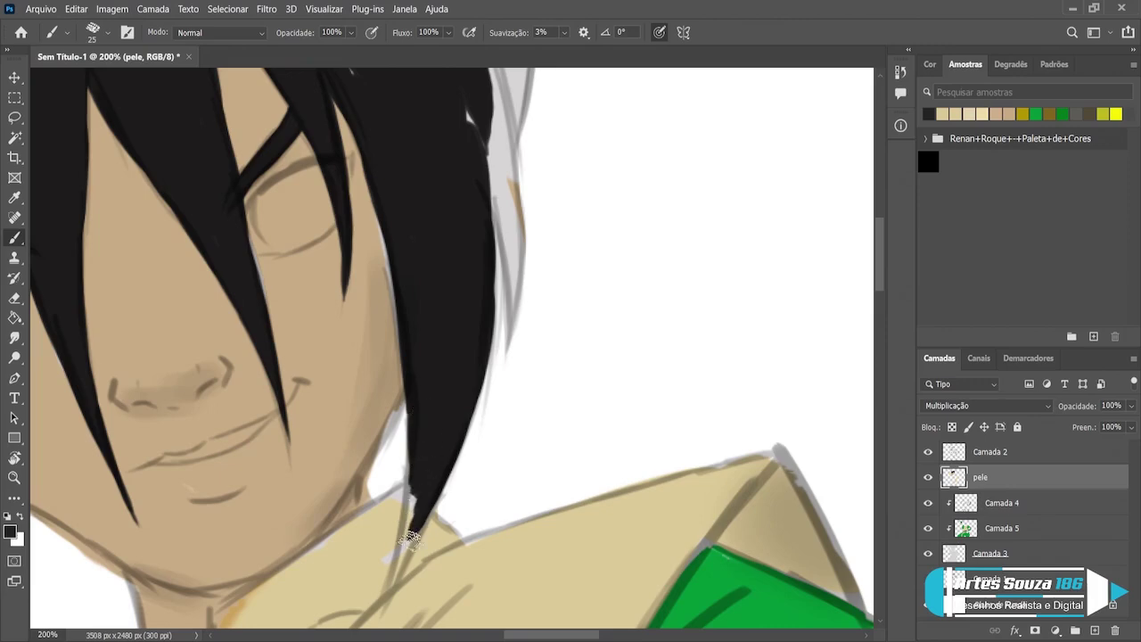
drag(414, 423, 408, 534)
drag(410, 490, 403, 548)
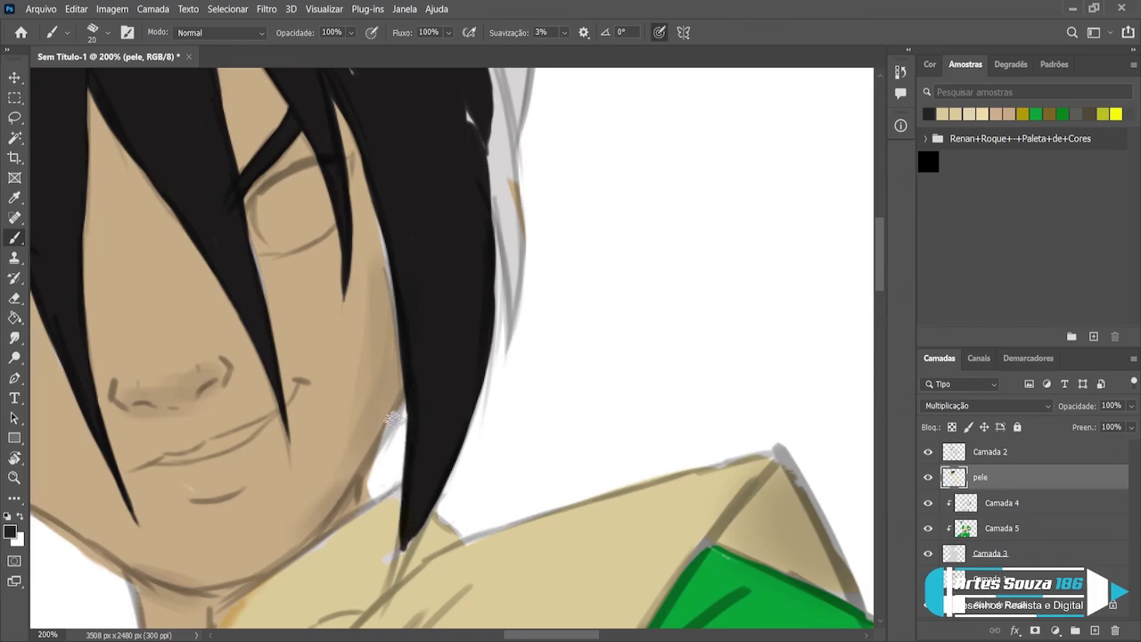
scroll(392, 419, down, 2)
Step: Cover the white notch in the hair with a larger black brush
scroll(406, 405, down, 2)
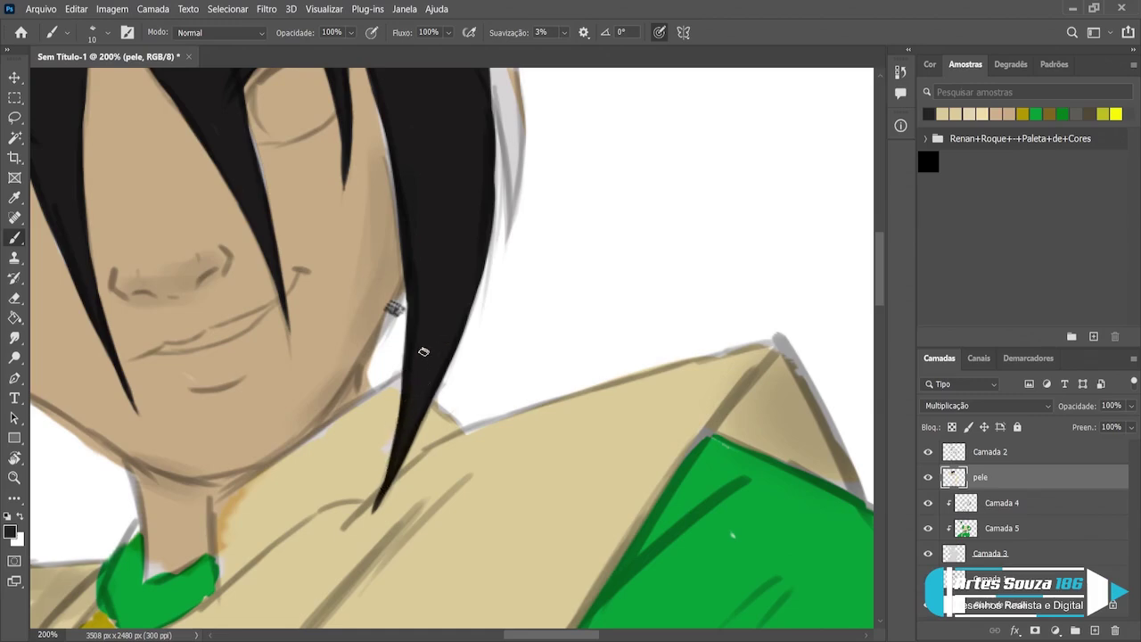
scroll(424, 351, up, 5)
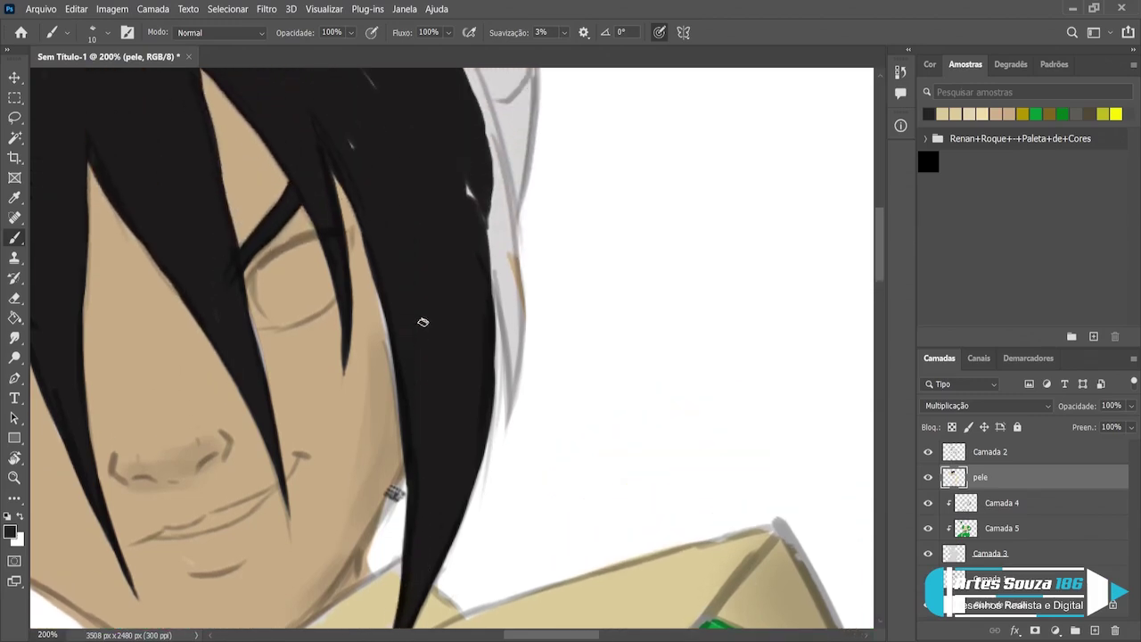
key(bracketright)
key(bracketright)
key(bracketright)
drag(454, 127, 469, 242)
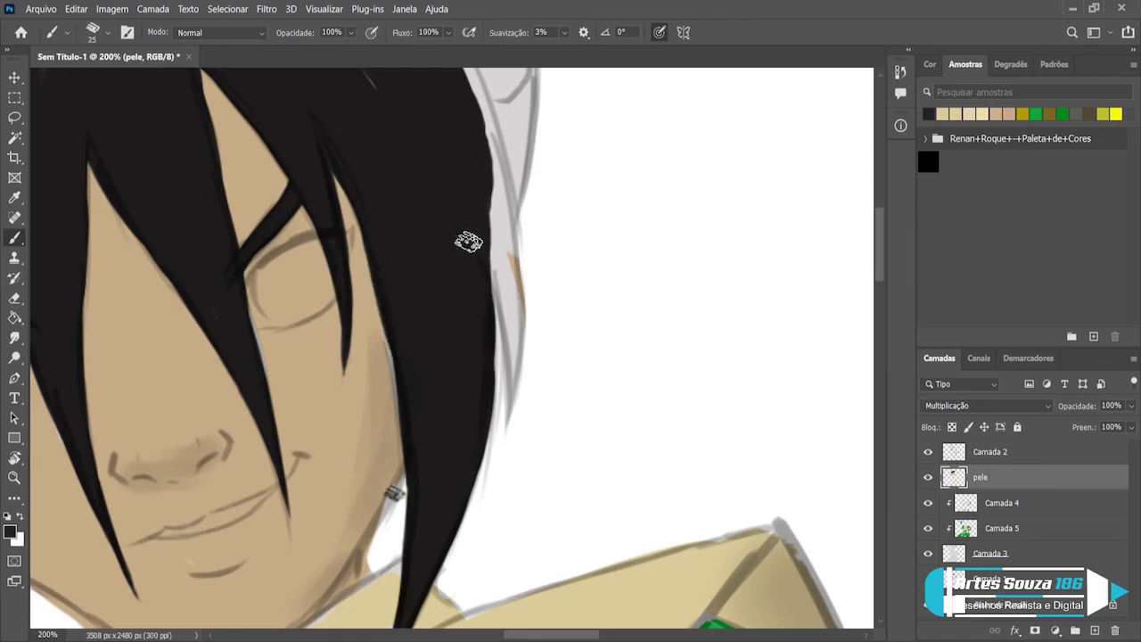
key(bracketleft)
Step: Extend and thicken the black strand along the hair's right edge
drag(492, 212, 511, 282)
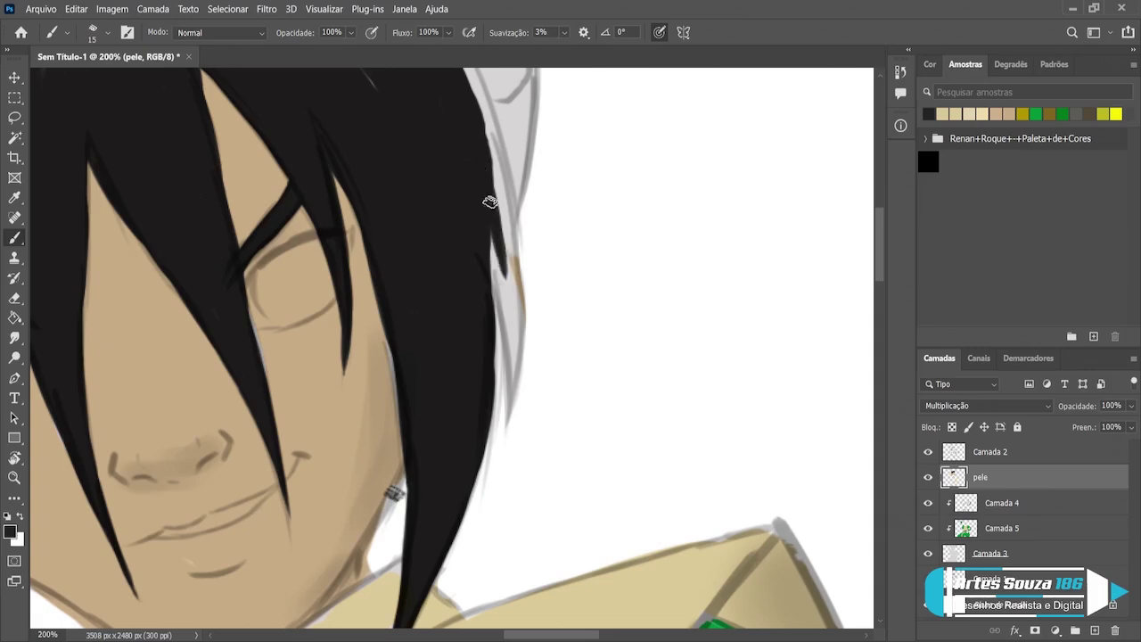
drag(489, 134, 515, 285)
drag(496, 198, 516, 297)
drag(493, 247, 510, 319)
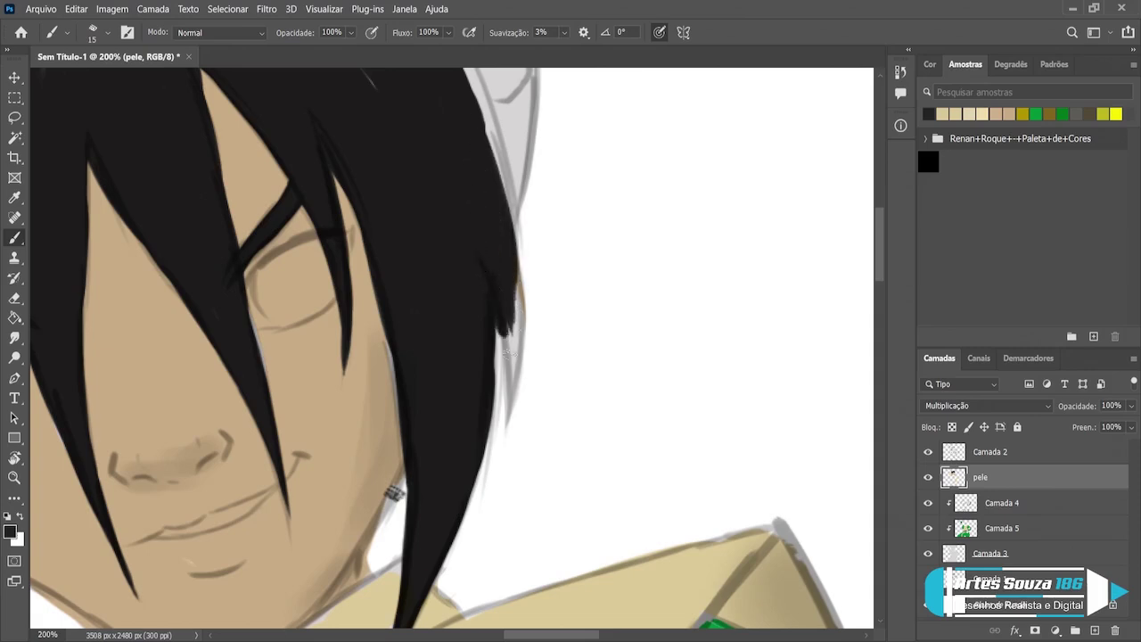
drag(497, 328, 510, 426)
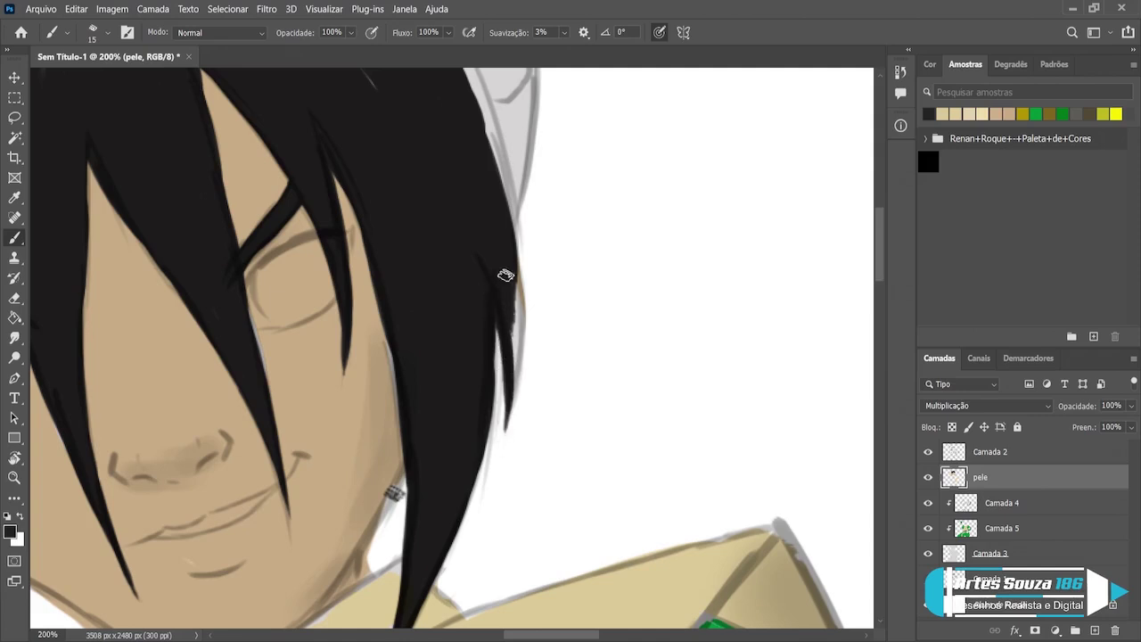
drag(501, 268, 517, 371)
drag(511, 305, 506, 374)
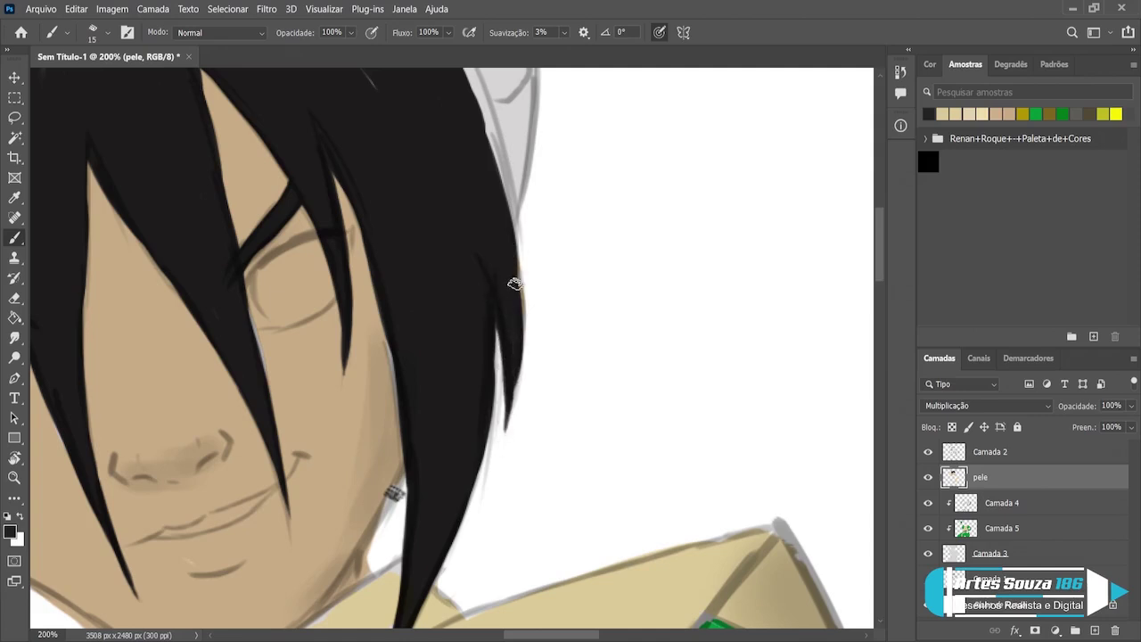
mouse_move(517, 313)
mouse_down()
mouse_move(494, 175)
mouse_move(504, 210)
mouse_up()
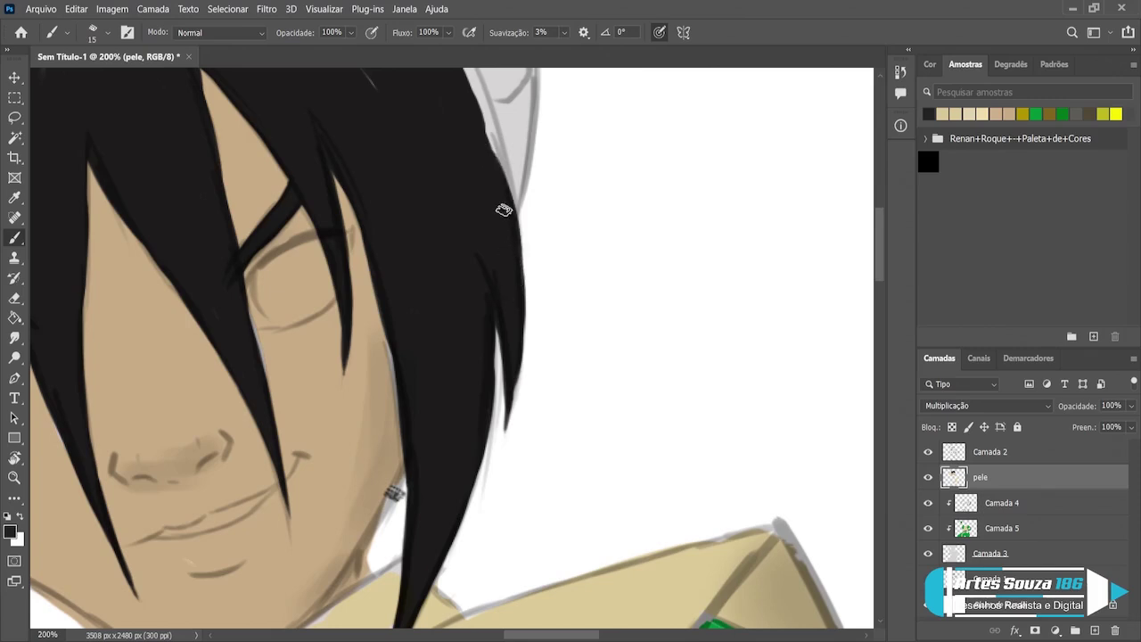
Step: Darken the strand's right edge and paint black hair over the grey boundary
scroll(495, 158, up, 1)
scroll(496, 158, up, 3)
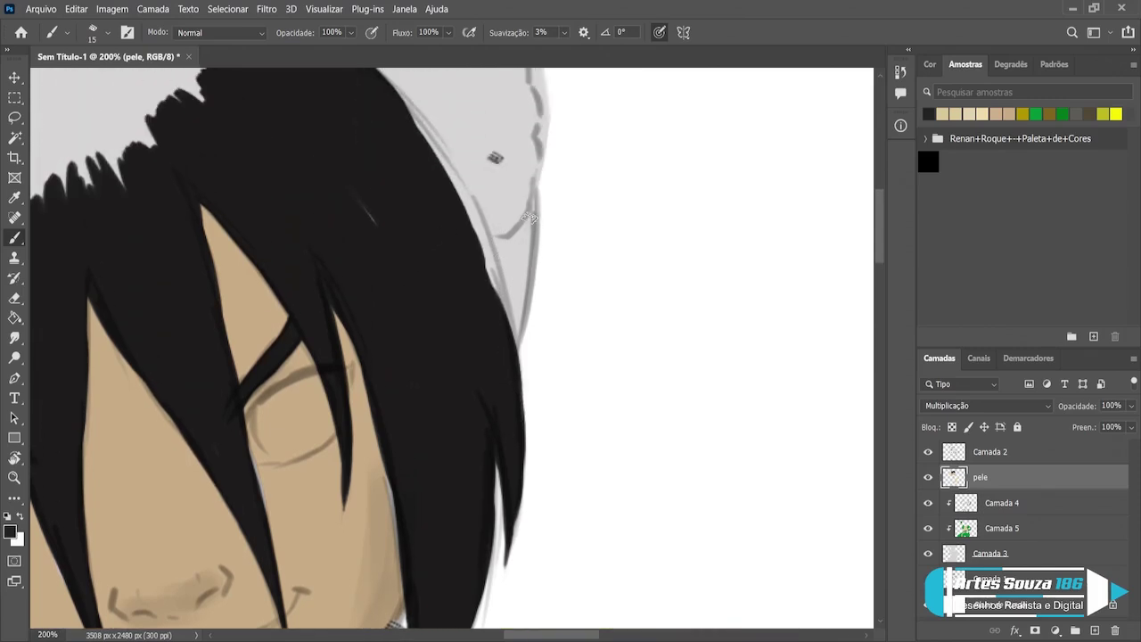
mouse_move(529, 217)
mouse_down()
mouse_move(511, 347)
mouse_move(524, 253)
mouse_move(499, 300)
mouse_move(519, 245)
mouse_up()
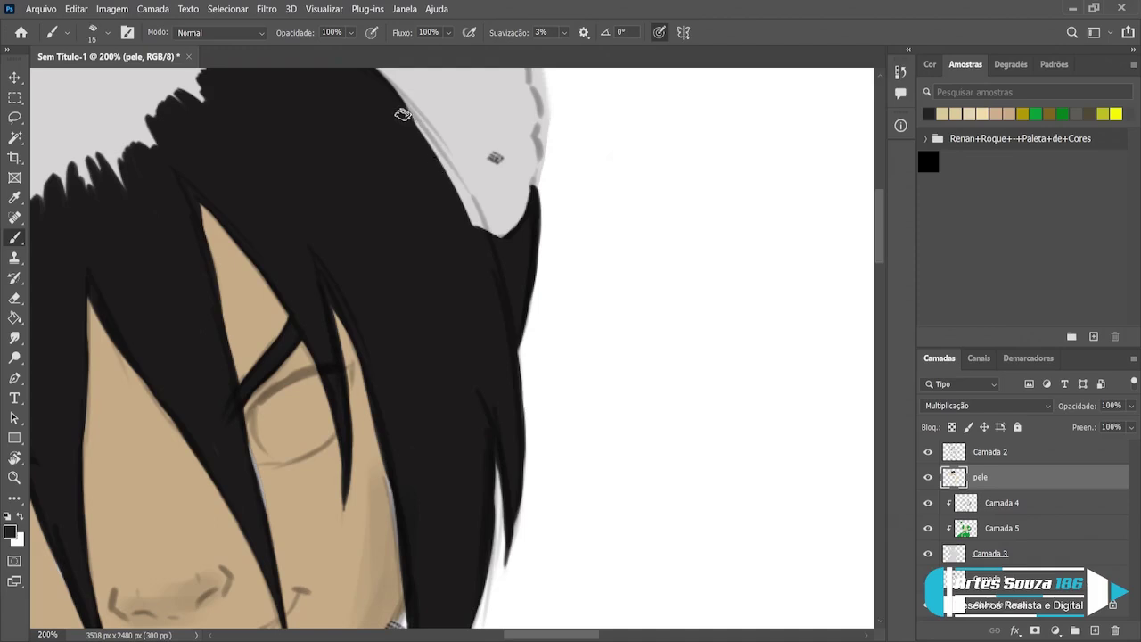
drag(411, 123, 490, 232)
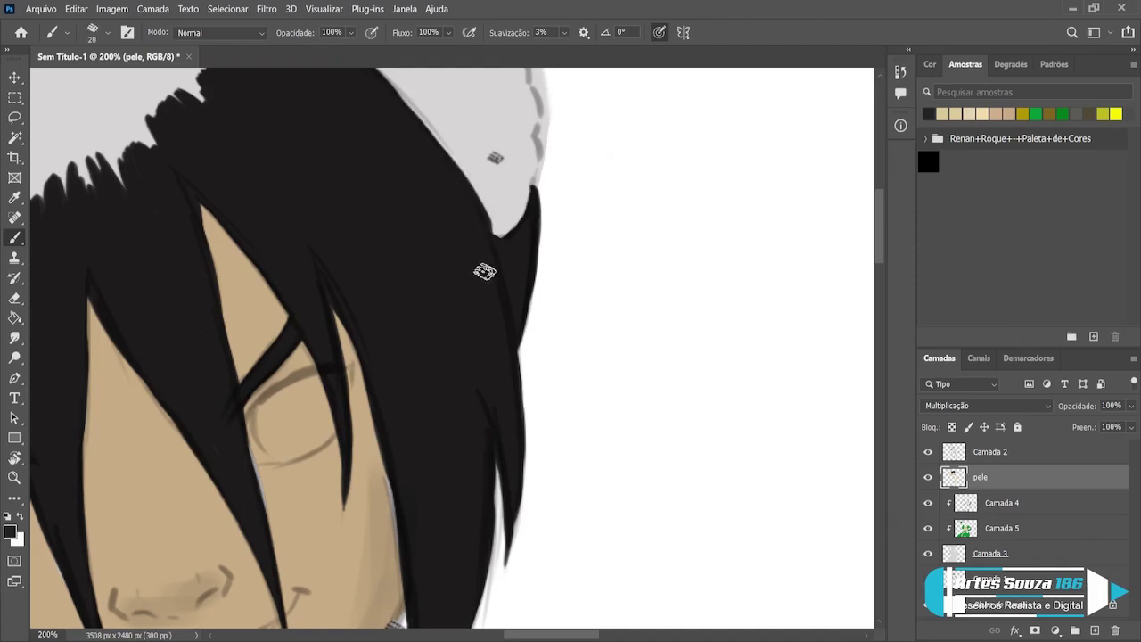
scroll(432, 187, up, 2)
scroll(432, 186, up, 3)
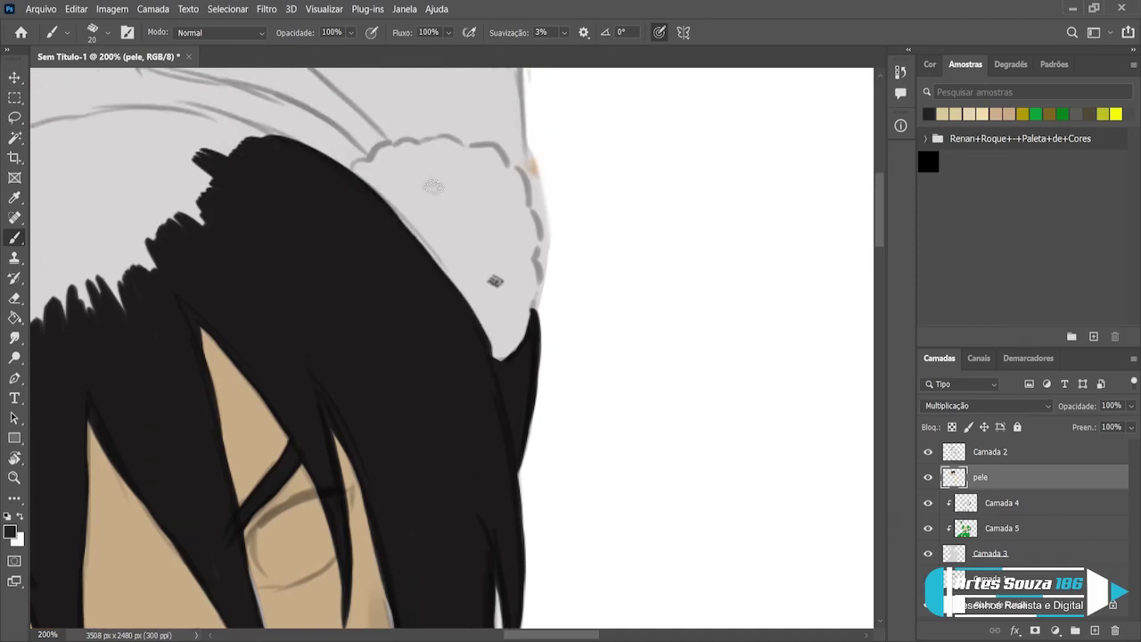
Step: Erase the small dark mark on the hat and extend the hair edge into the grey area
key(e)
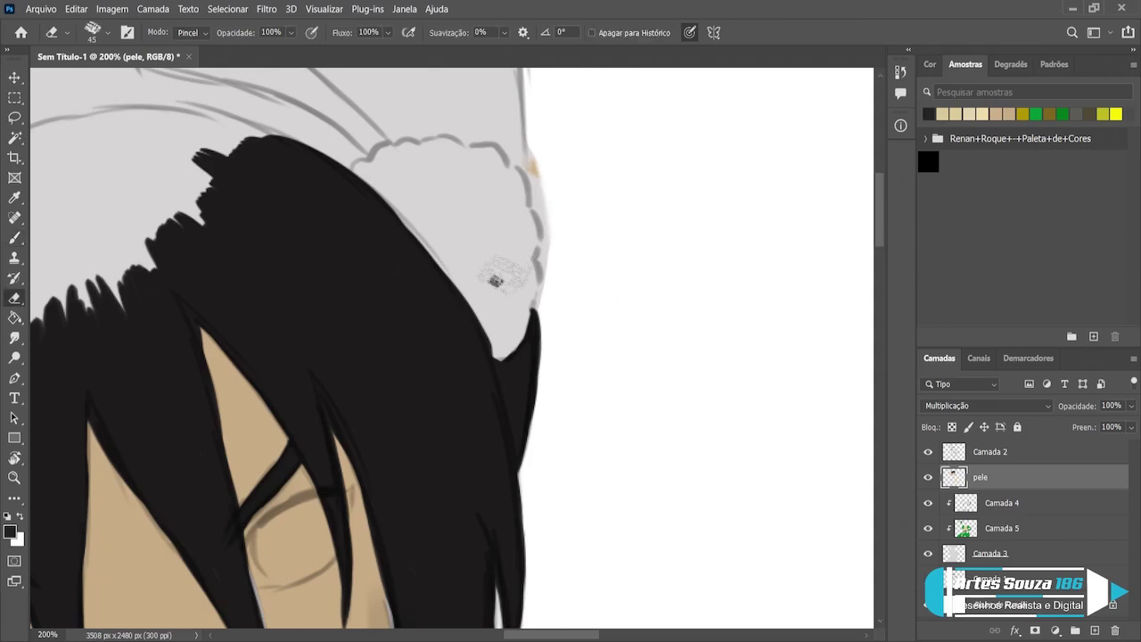
click(495, 280)
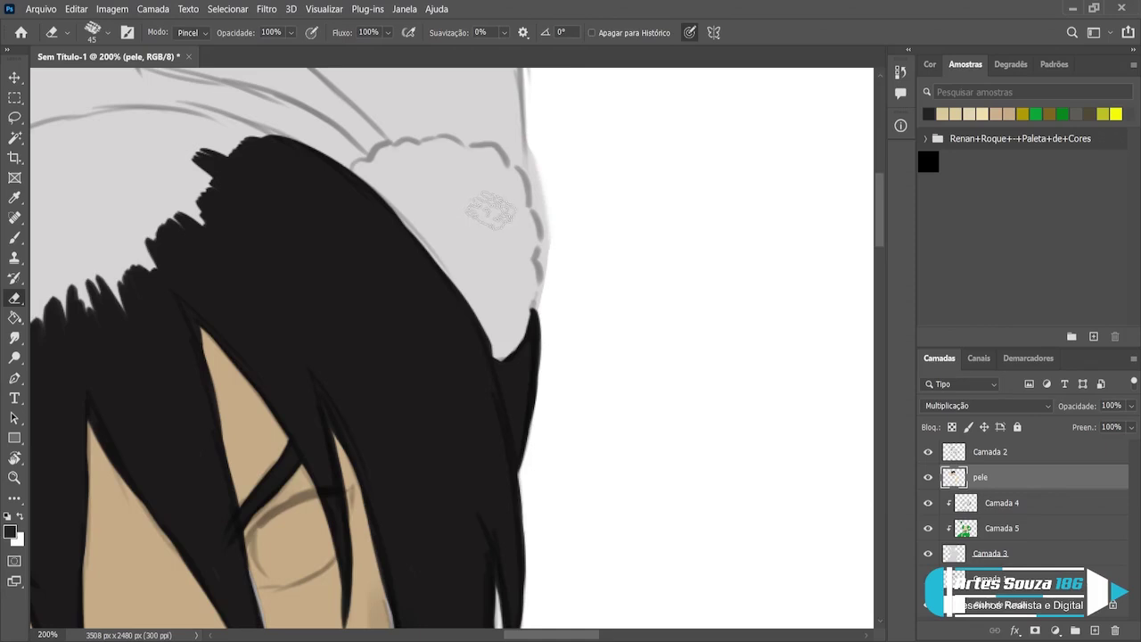
key(b)
drag(413, 236, 458, 294)
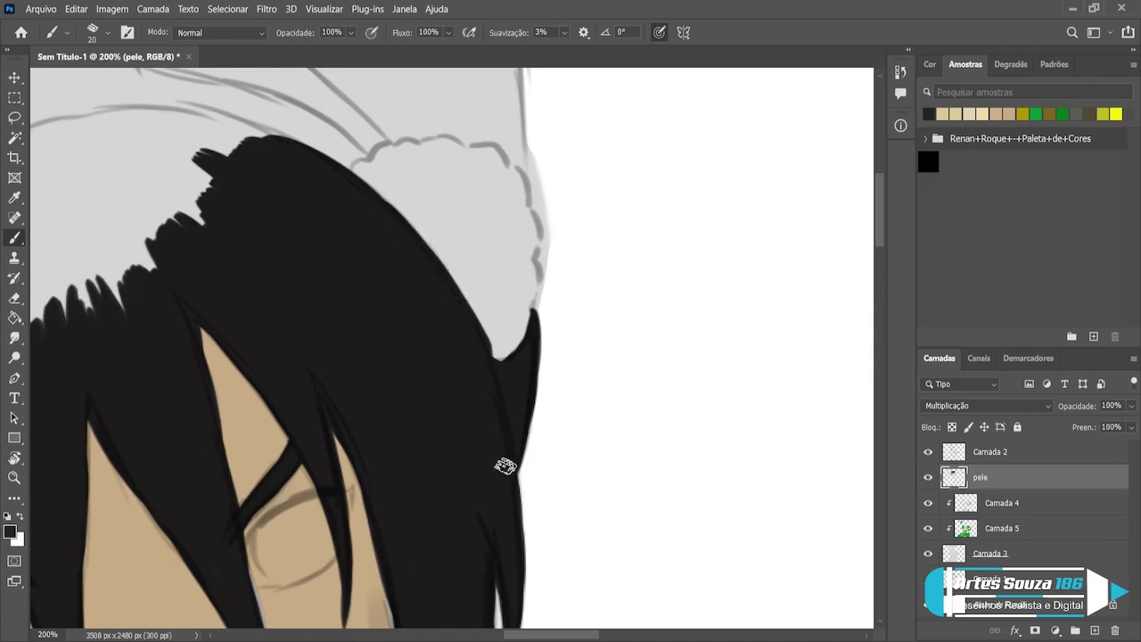
scroll(537, 624, left, 5)
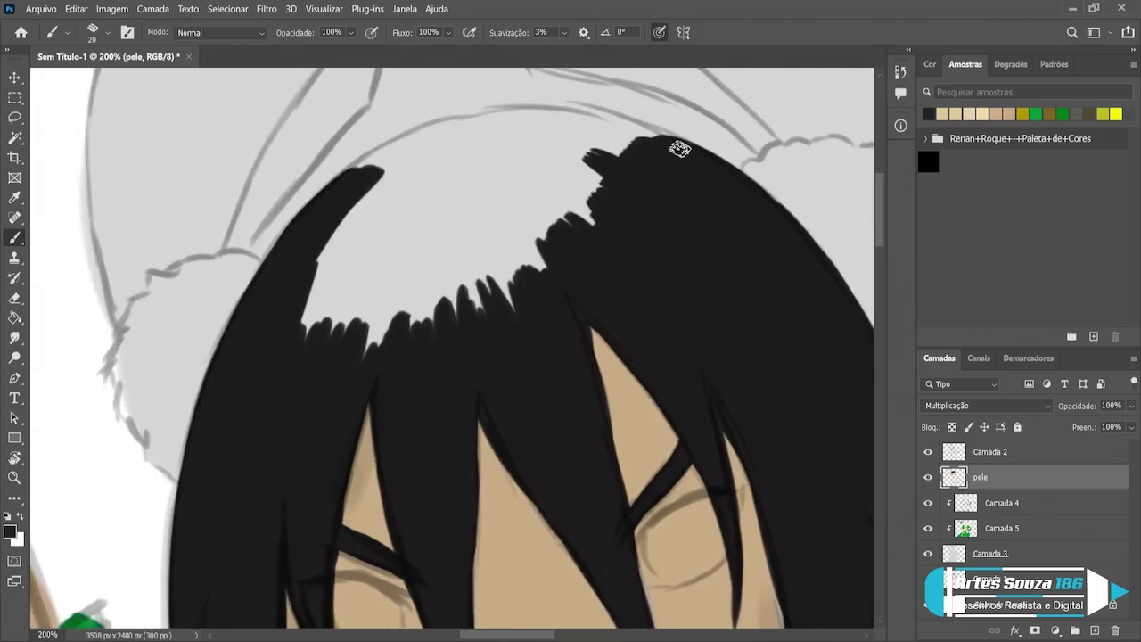
Step: Paint a tapered black hair outline across the top of the head, joining the left strand
drag(660, 143, 575, 125)
mouse_move(673, 145)
mouse_down()
mouse_move(561, 119)
mouse_move(515, 121)
mouse_up()
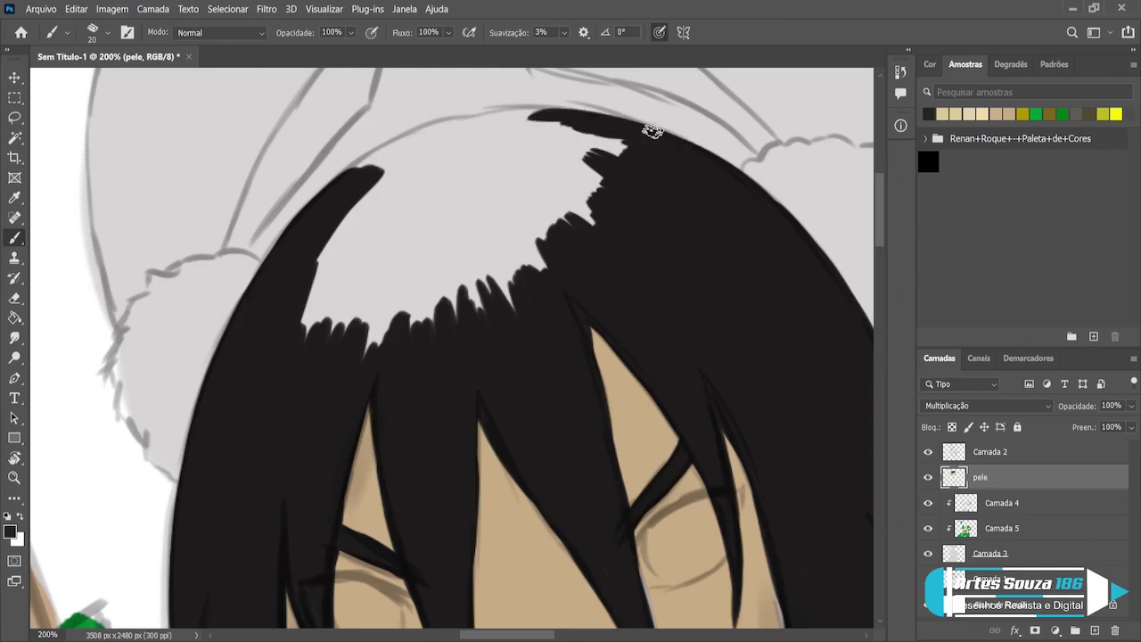
drag(649, 127, 450, 125)
drag(535, 109, 412, 140)
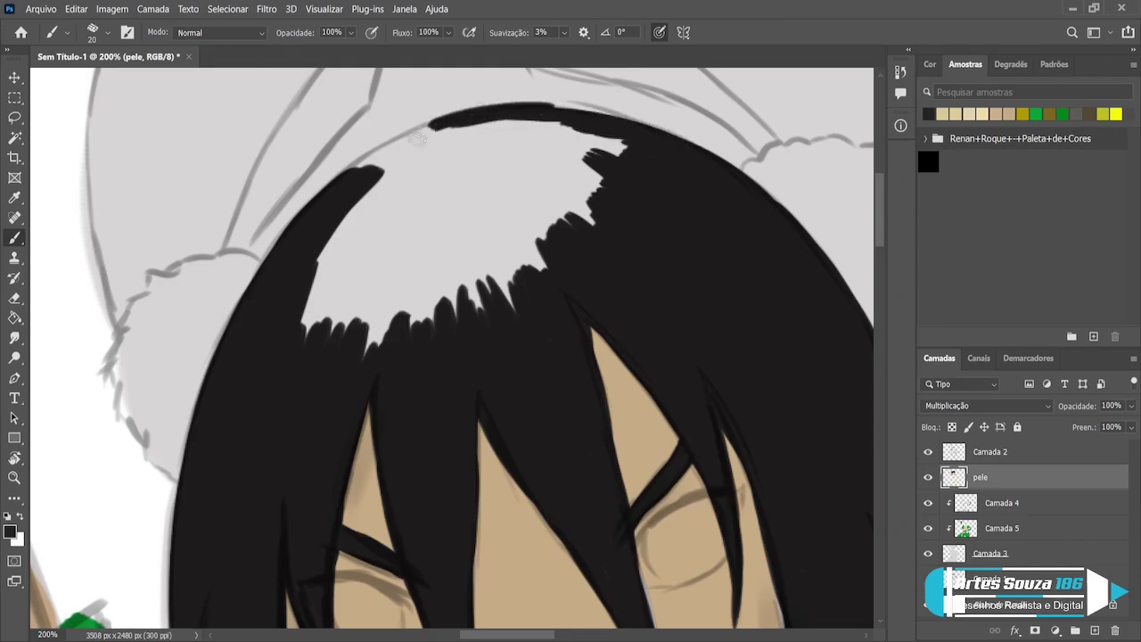
drag(497, 111, 369, 172)
mouse_move(455, 125)
mouse_down()
mouse_move(338, 194)
mouse_move(388, 168)
mouse_up()
Step: Fill the light scalp area under the hat with solid black hair
key(bracketright)
key(bracketright)
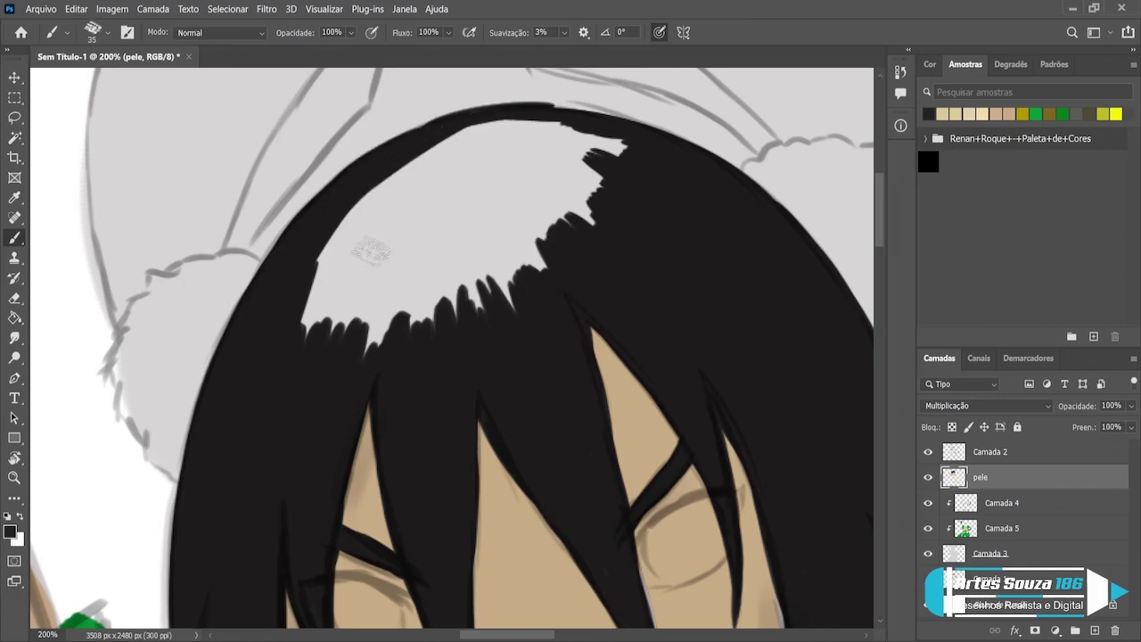
mouse_move(365, 247)
mouse_down()
mouse_move(356, 237)
mouse_move(349, 258)
mouse_move(424, 267)
mouse_move(356, 369)
mouse_move(476, 262)
mouse_move(491, 318)
mouse_move(526, 260)
mouse_move(580, 237)
mouse_move(394, 247)
mouse_move(383, 222)
mouse_move(356, 216)
mouse_move(522, 134)
mouse_move(446, 205)
mouse_move(615, 170)
mouse_move(535, 181)
mouse_move(586, 133)
mouse_move(540, 117)
mouse_up()
key(bracketleft)
key(bracketleft)
key(bracketleft)
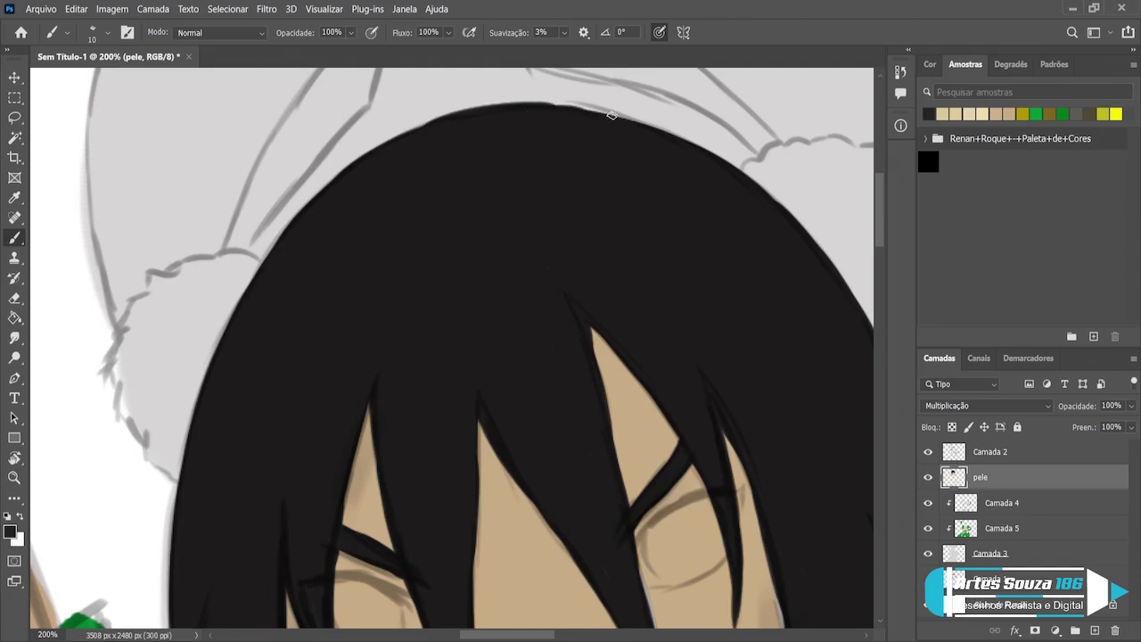
scroll(611, 115, down, 8)
scroll(453, 98, up, 2)
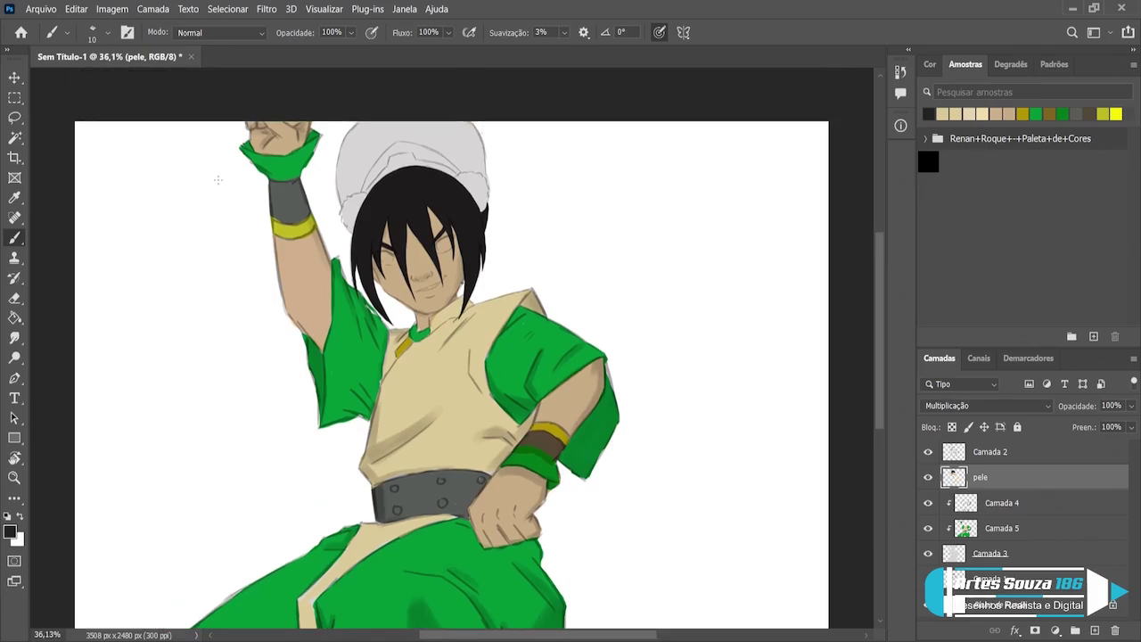
Step: Scroll up to the hat and select the Zoom tool for the left hair bun
scroll(239, 172, up, 2)
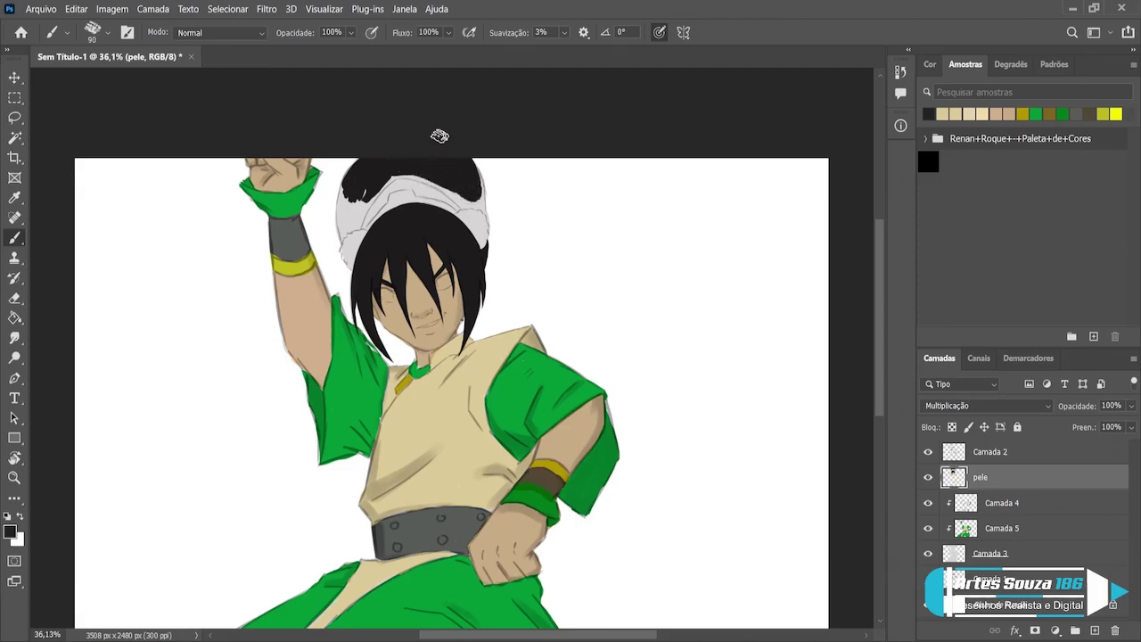
click(14, 477)
Step: Zoom in on the left bun, widen its left edge, and fill the light notch
drag(366, 194, 365, 194)
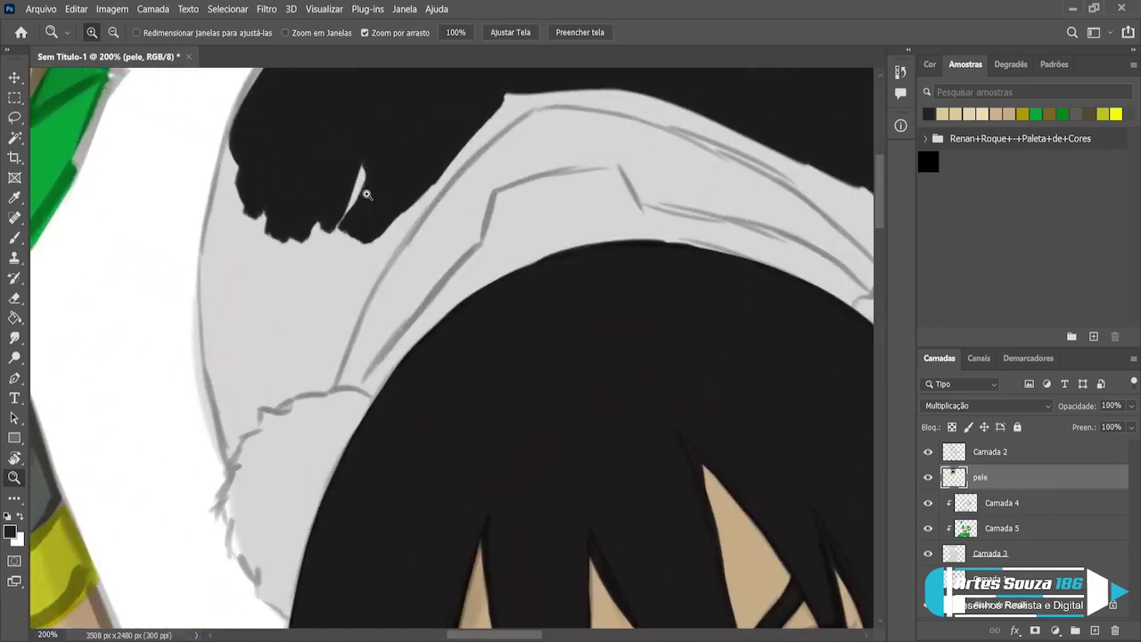
click(18, 240)
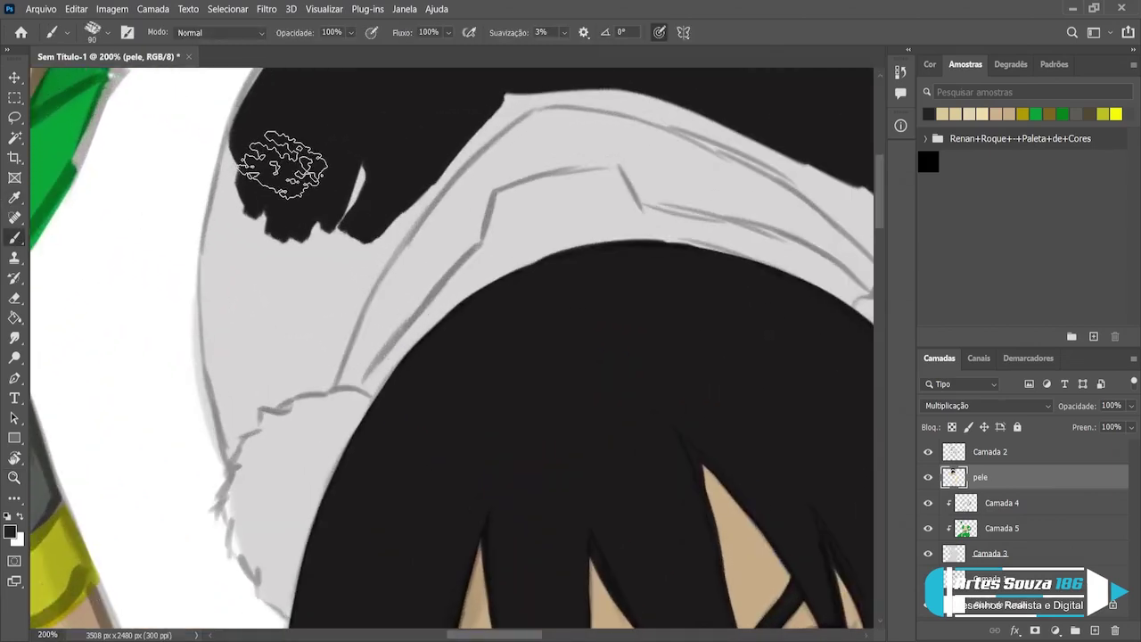
mouse_move(233, 171)
mouse_down()
mouse_move(241, 191)
mouse_move(225, 152)
mouse_move(227, 225)
mouse_move(249, 97)
mouse_up()
key(bracketleft)
key(bracketleft)
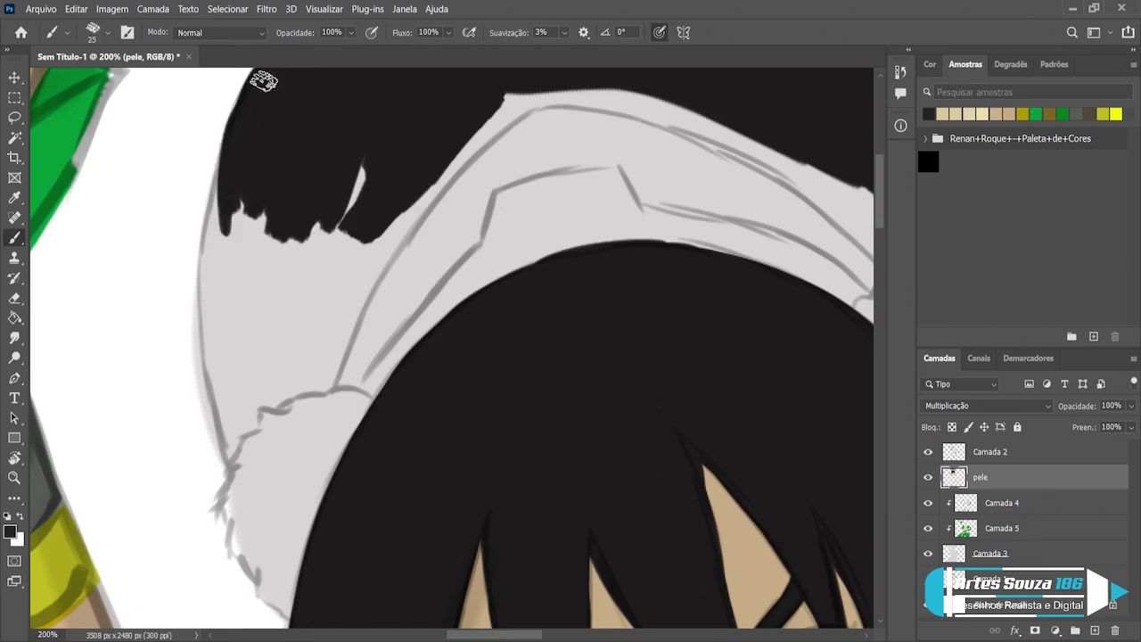
drag(378, 134, 334, 233)
mouse_move(522, 83)
mouse_down()
mouse_move(509, 97)
mouse_move(527, 94)
mouse_move(420, 199)
mouse_move(450, 173)
mouse_up()
Step: Extend the left bun down along the hat edge, filling the gap between them
key(bracketleft)
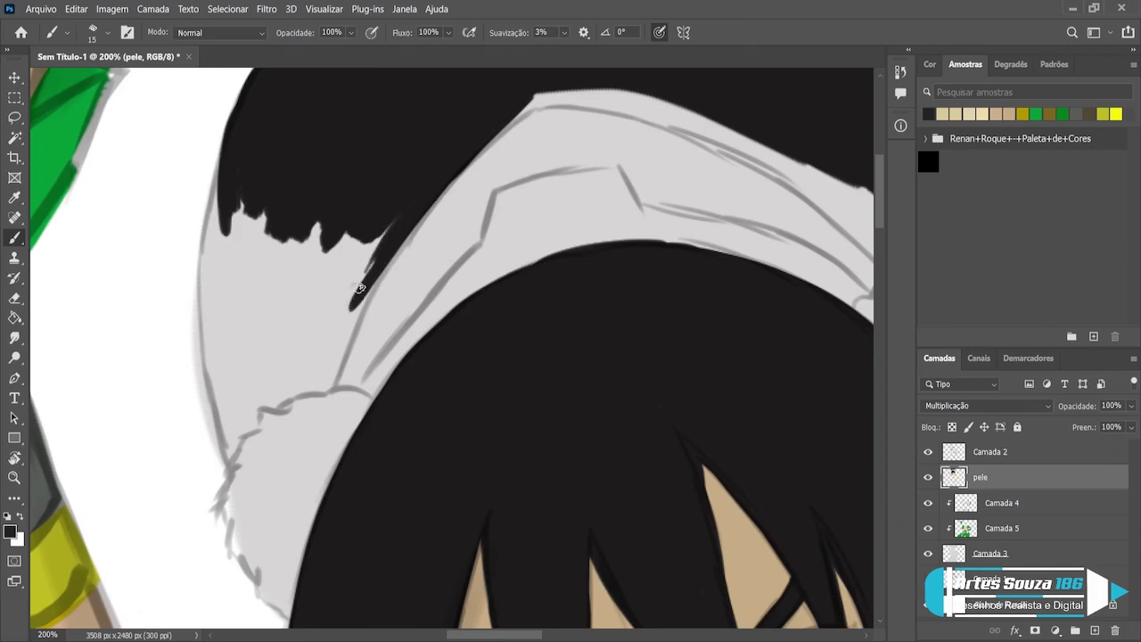
key(bracketright)
key(bracketright)
key(bracketright)
mouse_move(383, 222)
mouse_down()
mouse_move(332, 316)
mouse_move(351, 214)
mouse_move(303, 306)
mouse_move(281, 293)
mouse_move(285, 229)
mouse_up()
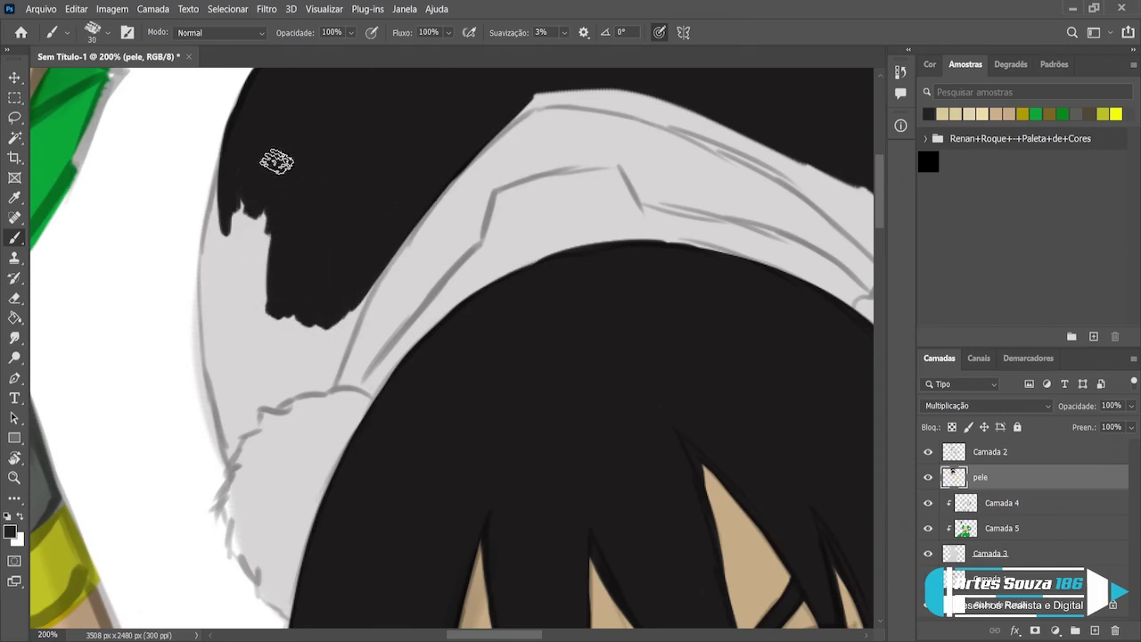
mouse_move(275, 163)
mouse_down()
mouse_move(238, 314)
mouse_move(247, 148)
mouse_move(219, 217)
mouse_move(214, 280)
mouse_move(246, 291)
mouse_move(234, 293)
mouse_move(257, 339)
mouse_move(313, 270)
mouse_move(301, 357)
mouse_move(327, 331)
mouse_up()
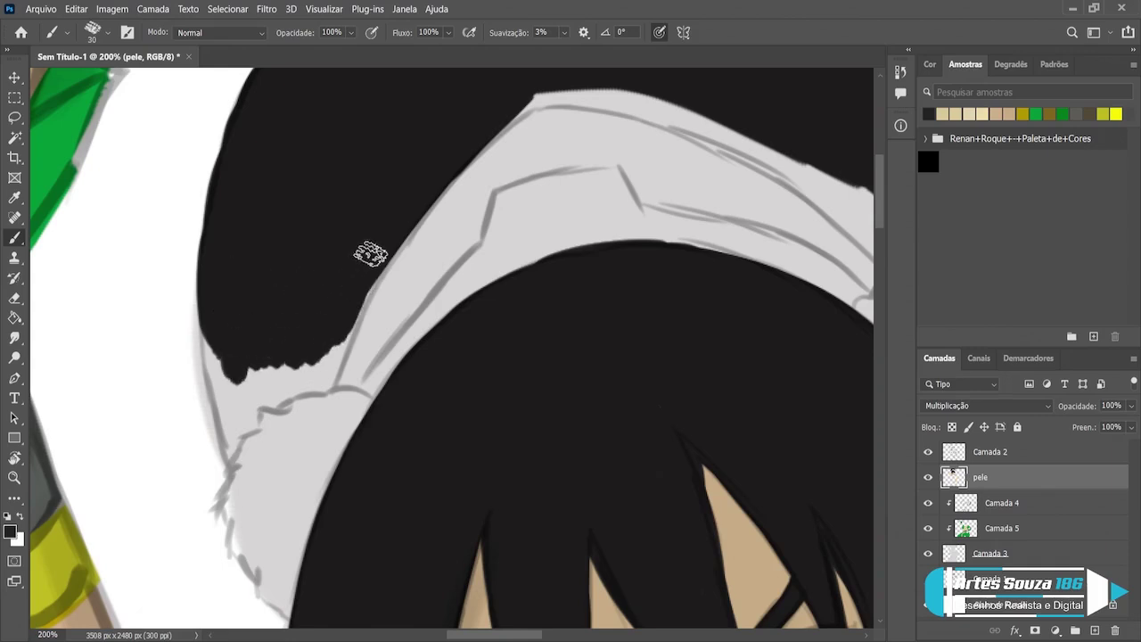
mouse_move(373, 260)
mouse_down()
mouse_move(333, 338)
mouse_move(326, 319)
mouse_up()
key(bracketleft)
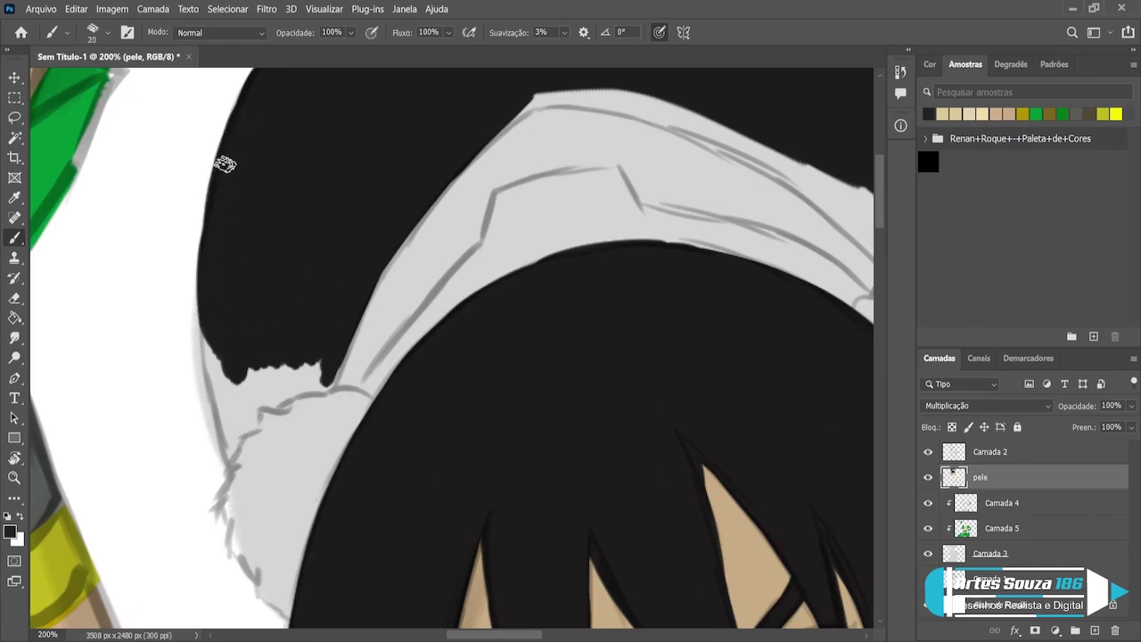
Step: Paint the bun edge down to the fur and cover the hat's grey upper-left tip black
drag(219, 363, 213, 397)
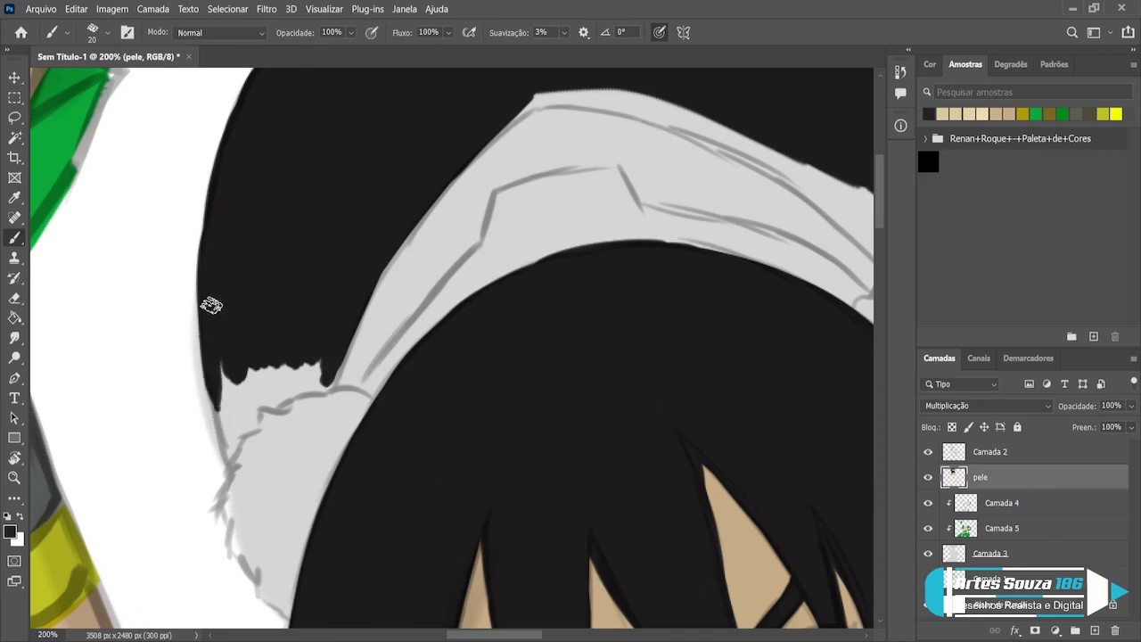
drag(214, 339, 228, 457)
drag(219, 374, 227, 454)
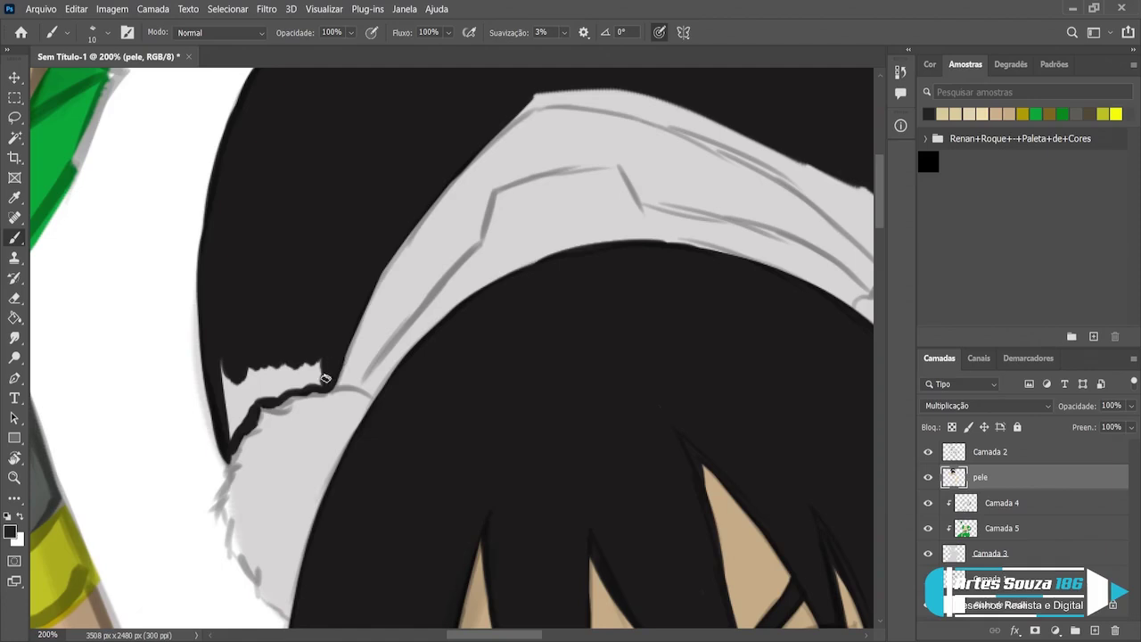
mouse_move(323, 380)
mouse_down()
mouse_move(298, 369)
mouse_move(237, 377)
mouse_move(224, 390)
mouse_move(240, 406)
mouse_move(223, 447)
mouse_up()
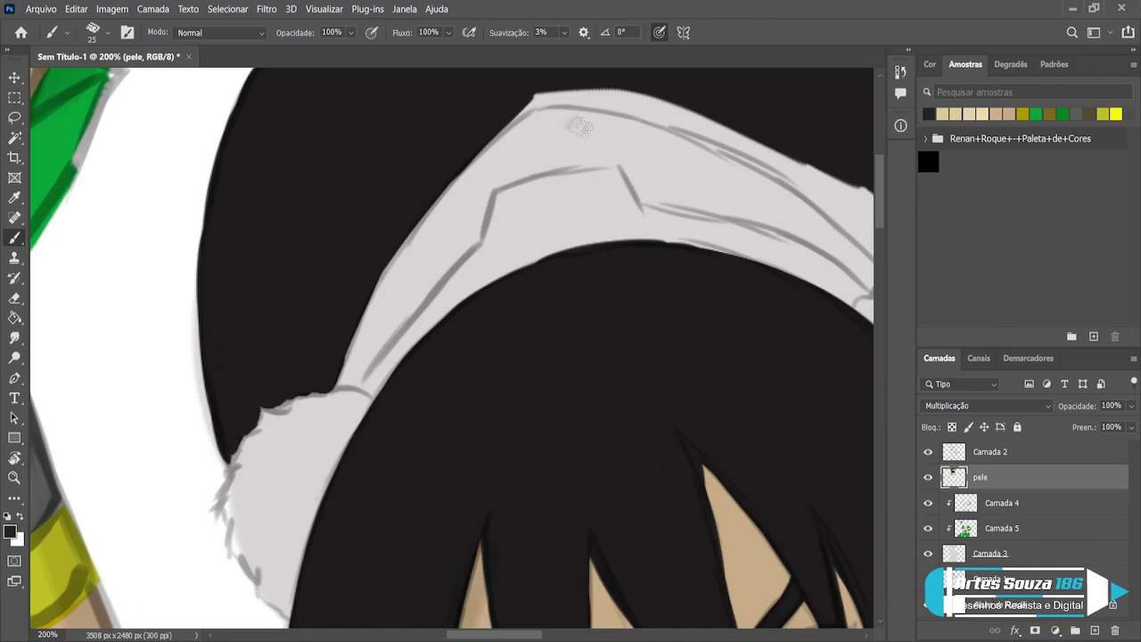
mouse_move(544, 85)
mouse_down()
mouse_move(558, 84)
mouse_move(433, 184)
mouse_up()
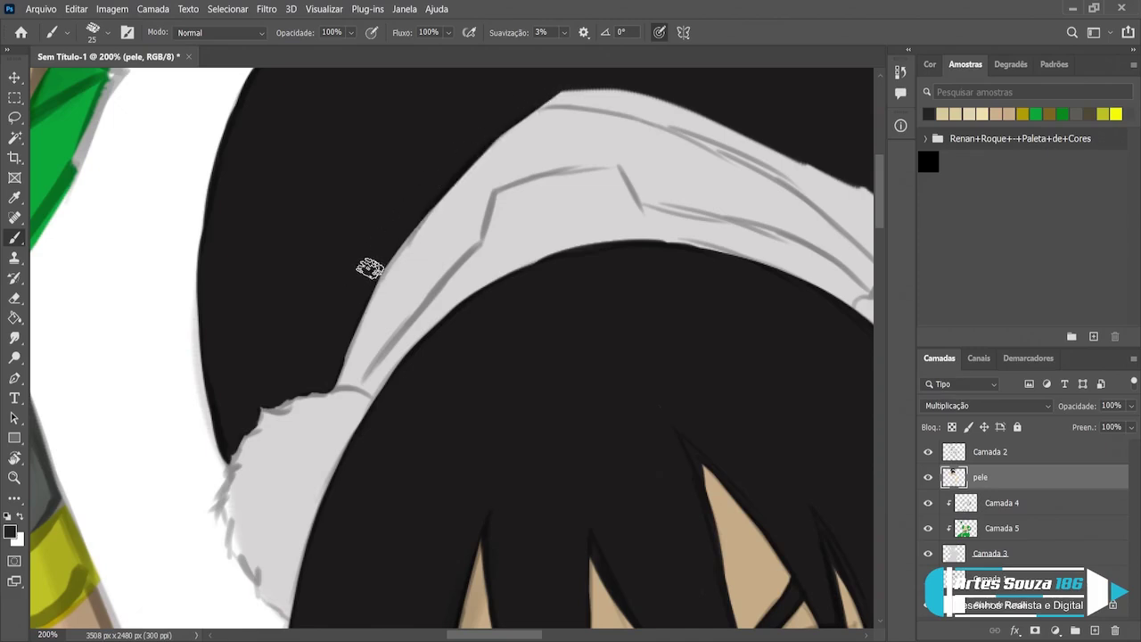
drag(402, 222, 339, 330)
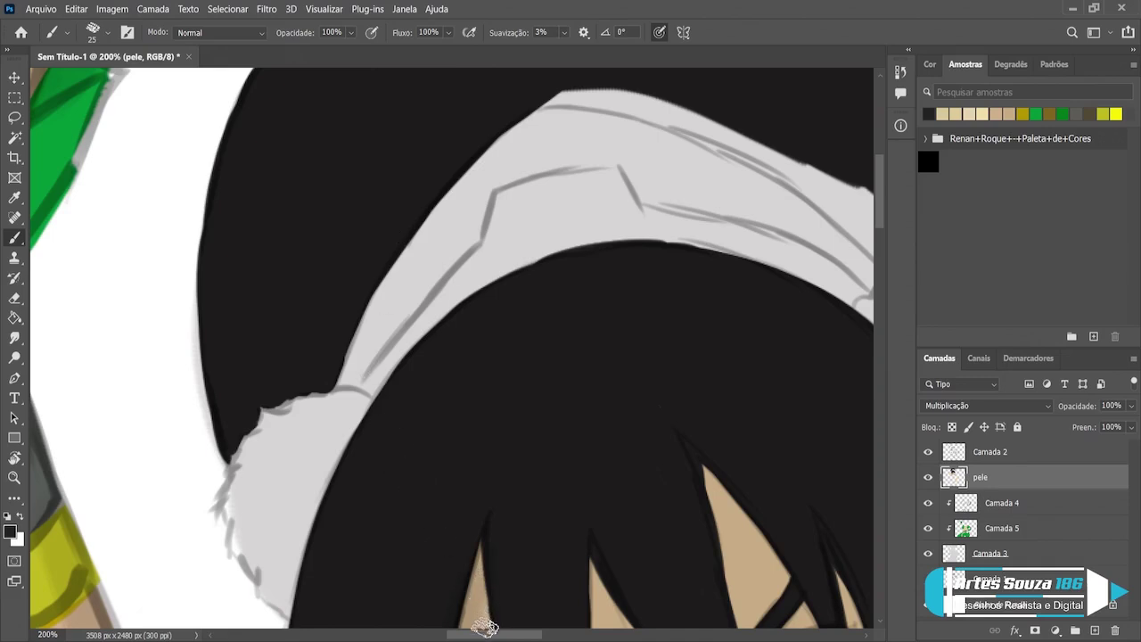
drag(490, 635, 513, 636)
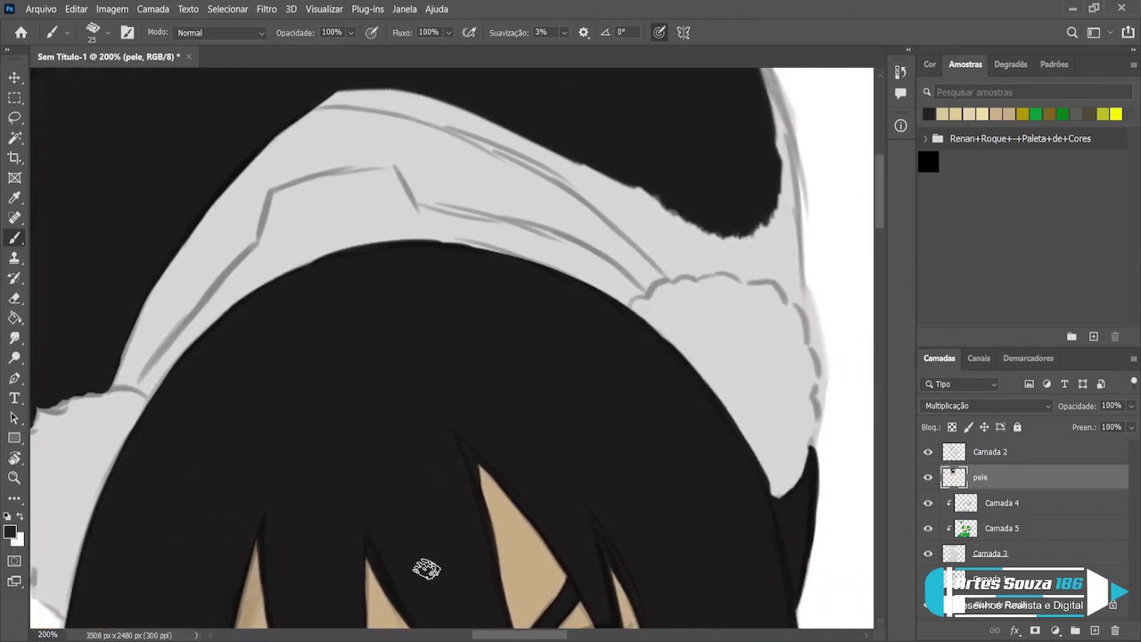
Step: Paint the right bun black out to the hat edge over the grey rim, undoing a stray stroke
mouse_move(321, 92)
mouse_down()
mouse_move(382, 95)
mouse_move(301, 104)
mouse_move(400, 101)
mouse_move(400, 86)
mouse_move(462, 103)
mouse_move(439, 116)
mouse_move(549, 137)
mouse_move(353, 101)
mouse_move(471, 97)
mouse_move(520, 132)
mouse_move(420, 102)
mouse_move(496, 139)
mouse_move(424, 97)
mouse_move(568, 152)
mouse_move(653, 208)
mouse_move(537, 160)
mouse_move(678, 240)
mouse_move(627, 186)
mouse_move(638, 232)
mouse_move(677, 270)
mouse_move(657, 255)
mouse_move(667, 262)
mouse_move(664, 236)
mouse_move(683, 234)
mouse_move(675, 269)
mouse_move(692, 235)
mouse_move(703, 261)
mouse_move(713, 229)
mouse_move(713, 262)
mouse_move(739, 262)
mouse_move(732, 234)
mouse_move(739, 265)
mouse_move(751, 234)
mouse_move(754, 265)
mouse_move(762, 232)
mouse_move(761, 255)
mouse_move(779, 273)
mouse_move(777, 252)
mouse_up()
key(ctrl+z)
mouse_move(763, 174)
mouse_down()
mouse_move(769, 128)
mouse_move(793, 289)
mouse_move(759, 273)
mouse_up()
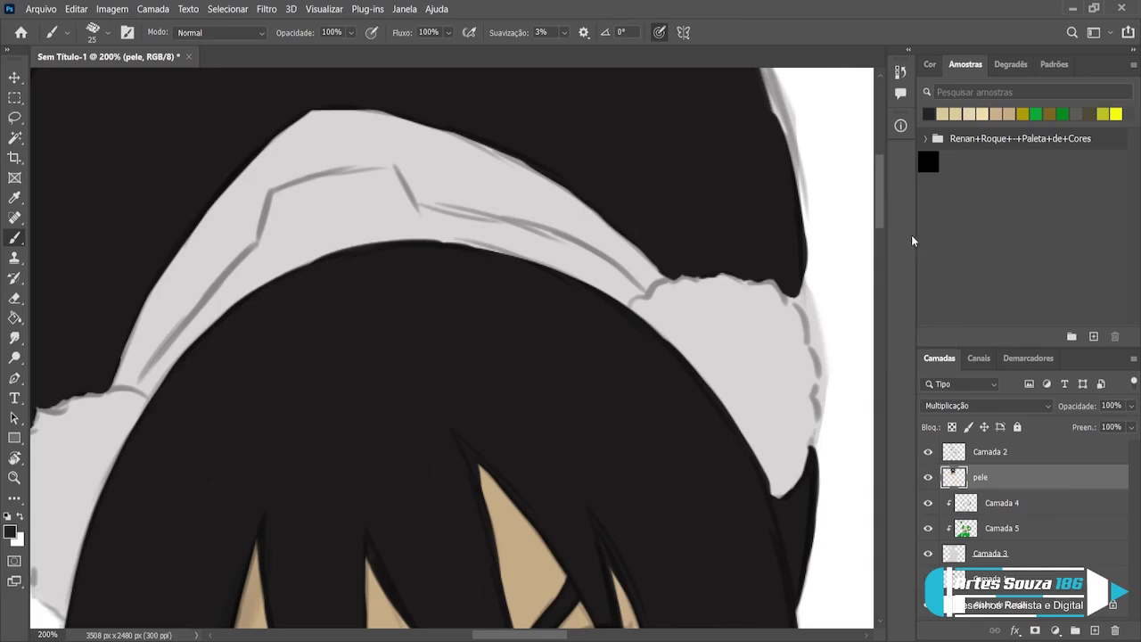
scroll(858, 166, up, 5)
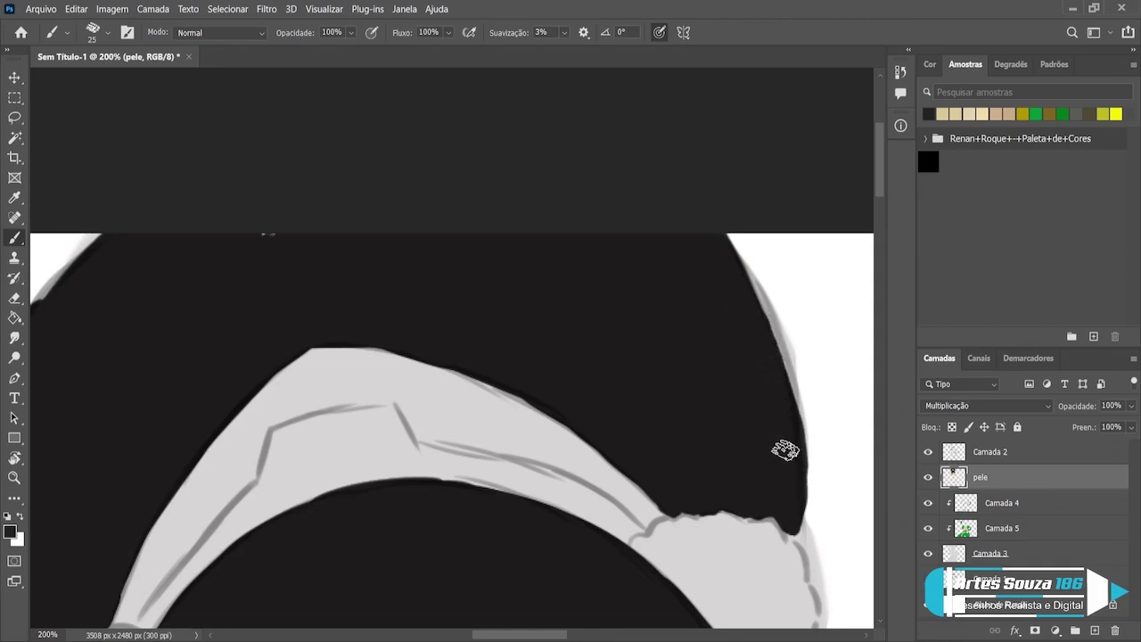
mouse_move(784, 451)
mouse_down()
mouse_move(783, 382)
mouse_move(700, 222)
mouse_up()
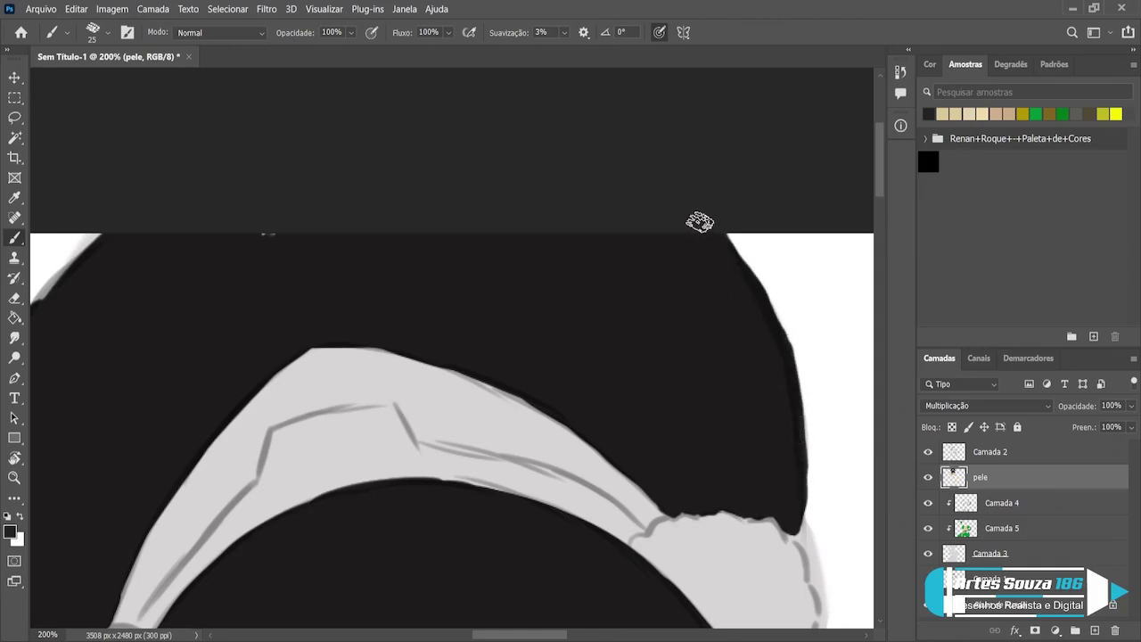
scroll(699, 222, down, 5)
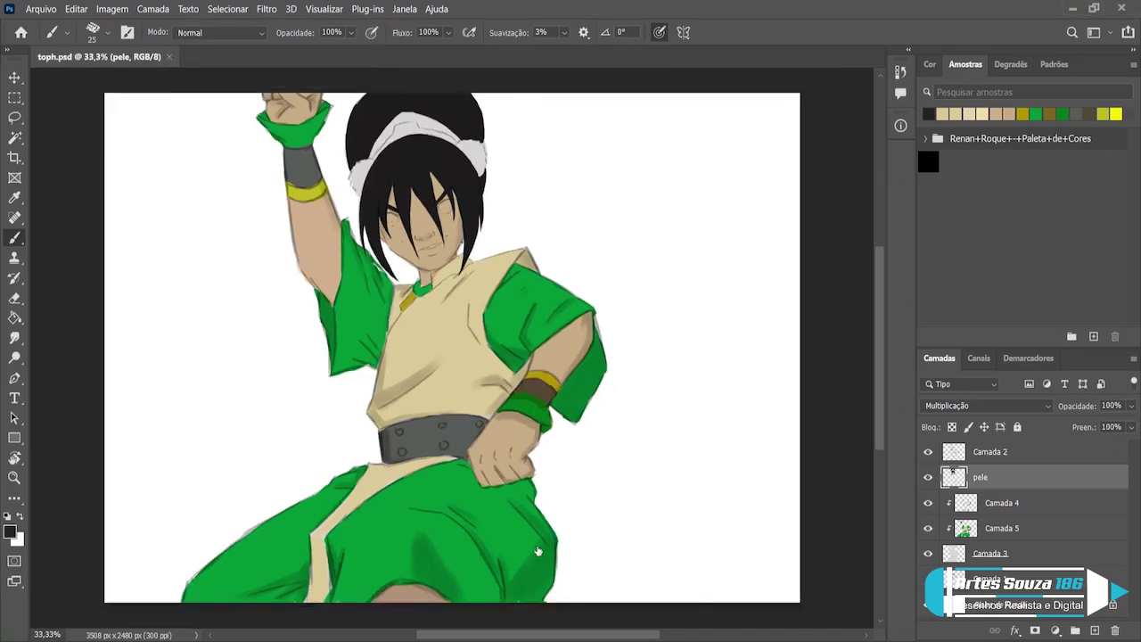
Step: Enlarge the brush and zoom in close on the girl's face for eye work
key(bracketright)
key(bracketright)
key(z)
click(422, 210)
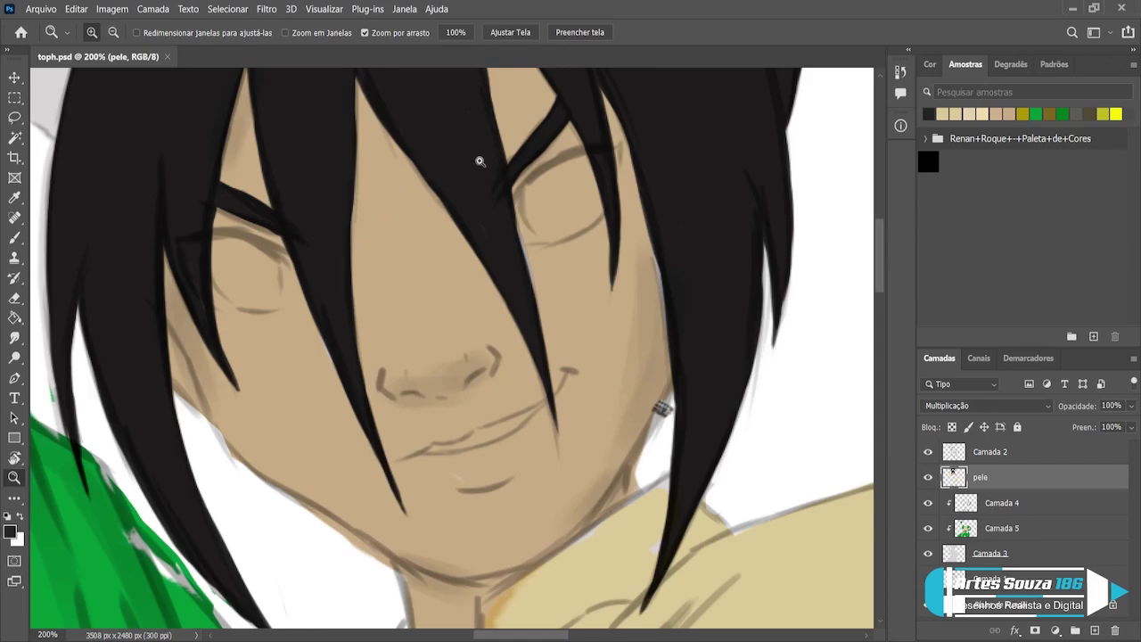
Step: Sample the black hair colour with a fine brush and darken the right eye's lid lines
key(b)
key(alt)
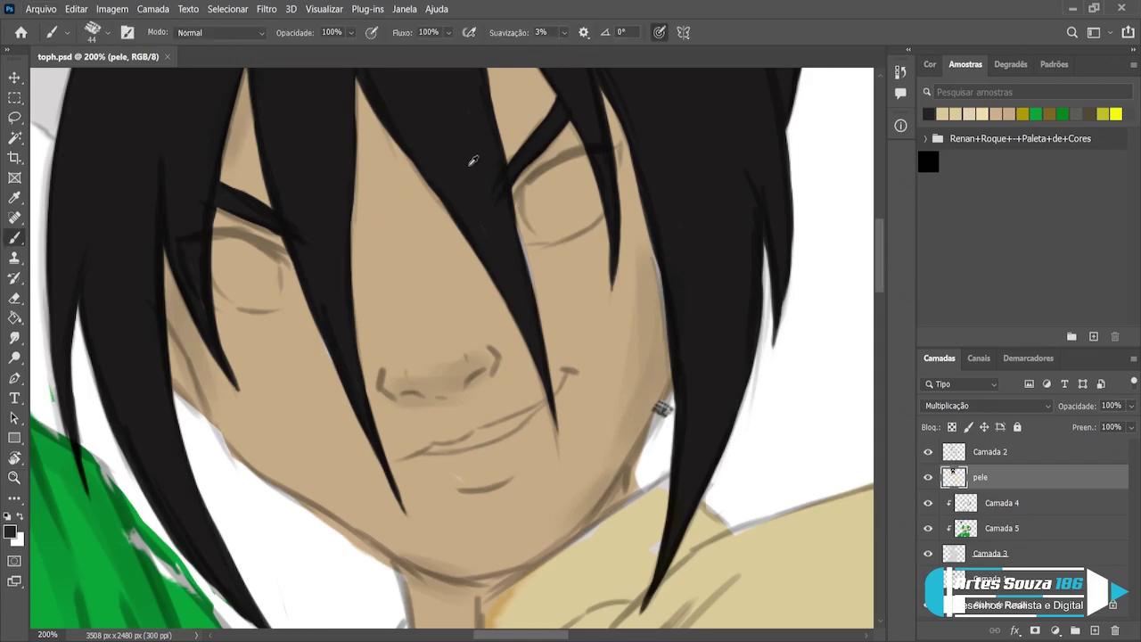
alt+click(473, 162)
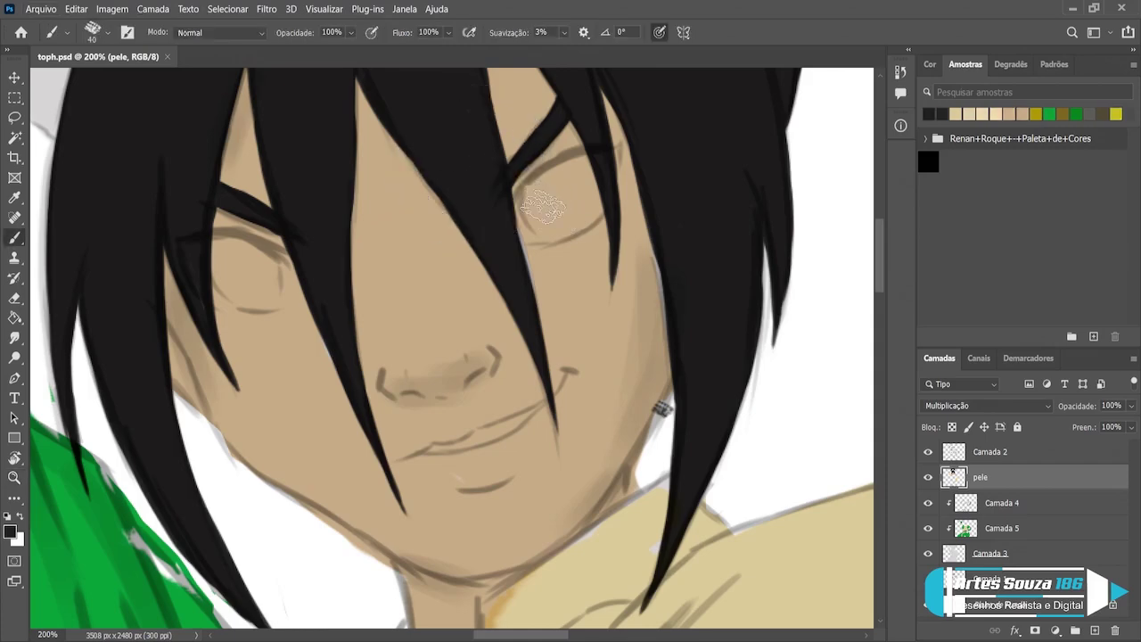
key(bracketleft)
key(bracketleft)
key(bracketleft)
key(bracketleft)
drag(513, 203, 526, 183)
mouse_move(529, 181)
mouse_down()
mouse_move(602, 149)
mouse_move(622, 167)
mouse_move(615, 197)
mouse_up()
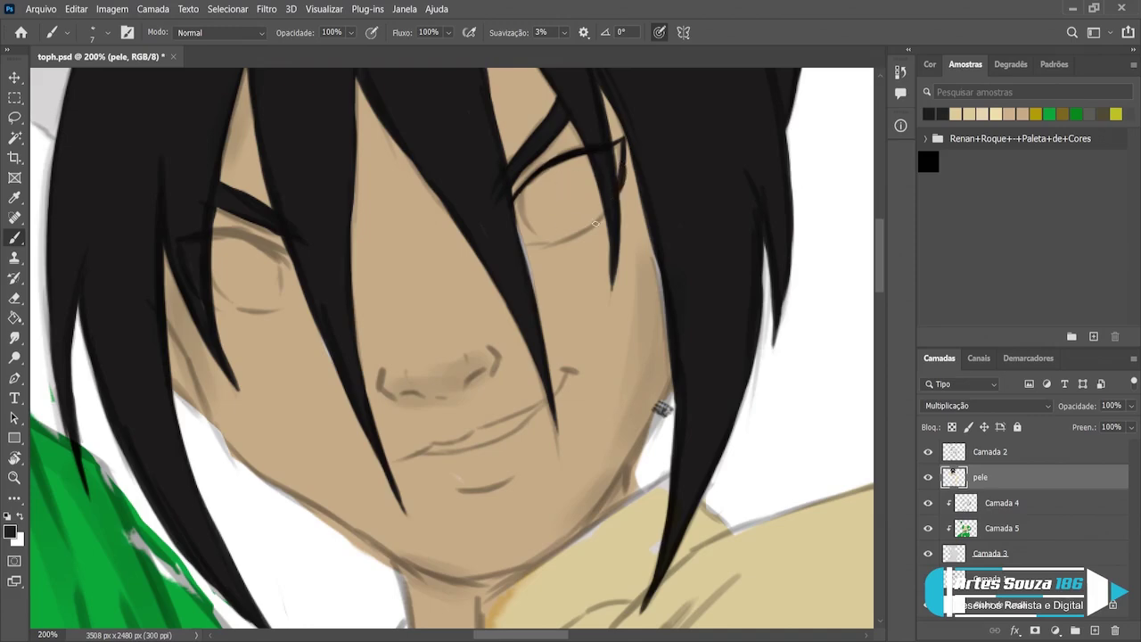
drag(602, 216, 540, 242)
Step: Trace the left eye's upper and lower lids and darken the right eye's lower lid
drag(216, 229, 273, 245)
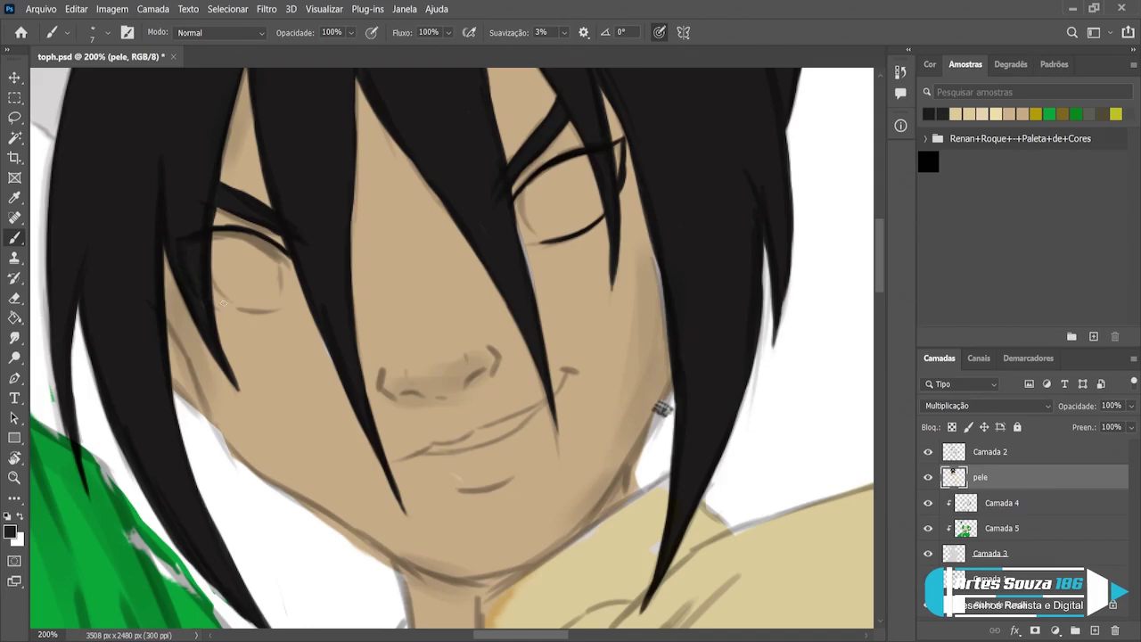
drag(211, 295, 248, 310)
key(ctrl+z)
drag(211, 298, 281, 306)
drag(213, 298, 241, 306)
drag(570, 237, 605, 214)
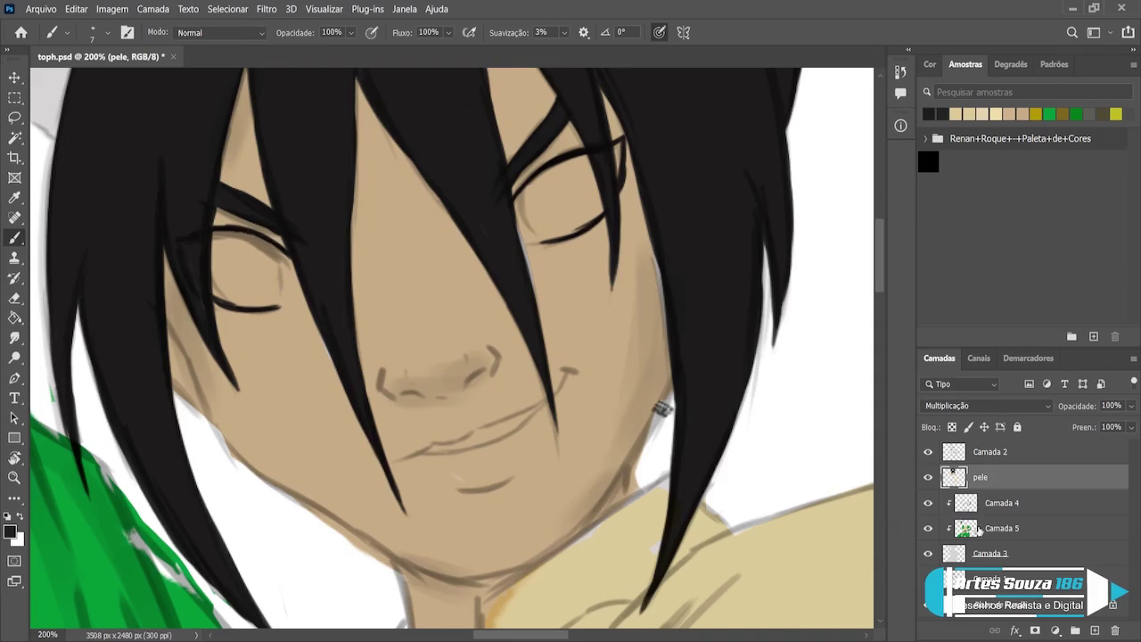
Step: On a new layer, line both eyes' edges in dark teal
ctrl+click(1095, 630)
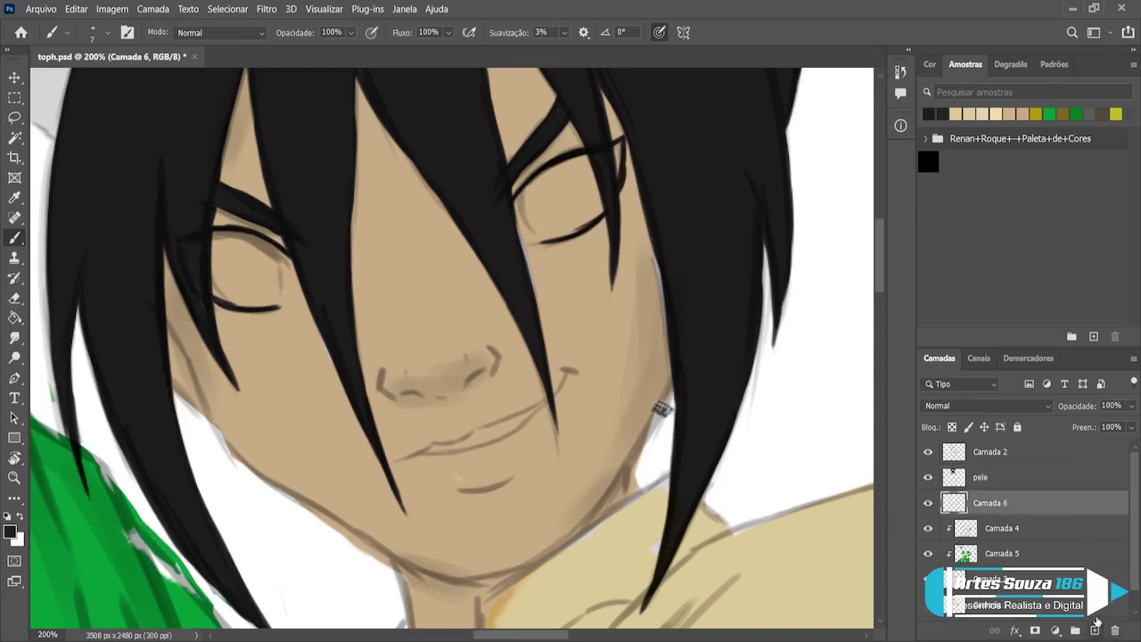
click(930, 64)
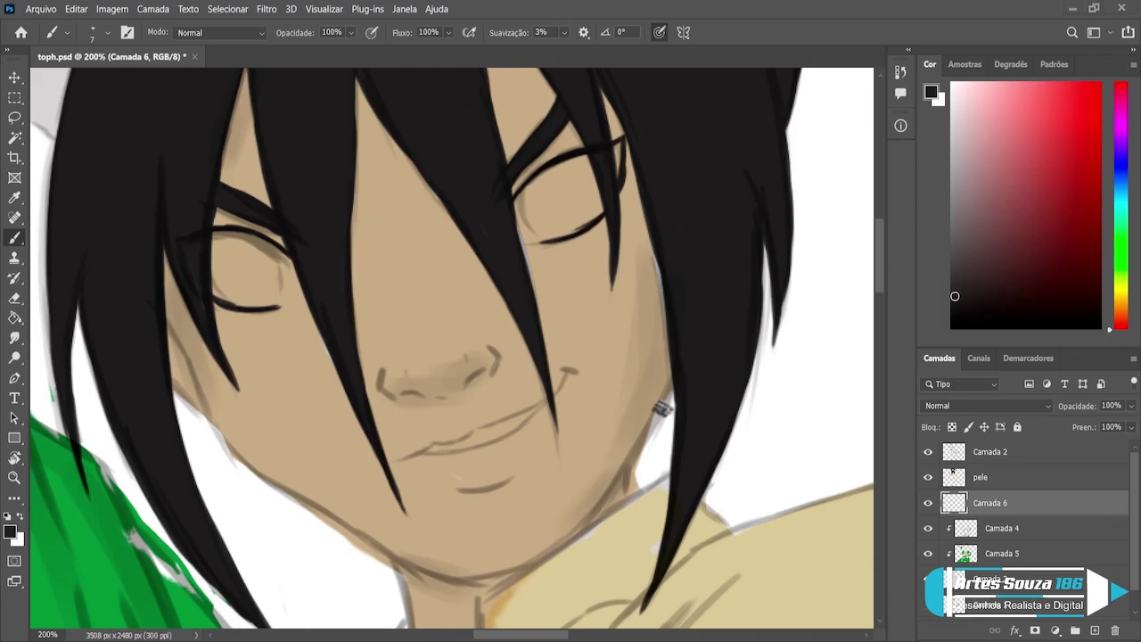
click(1120, 201)
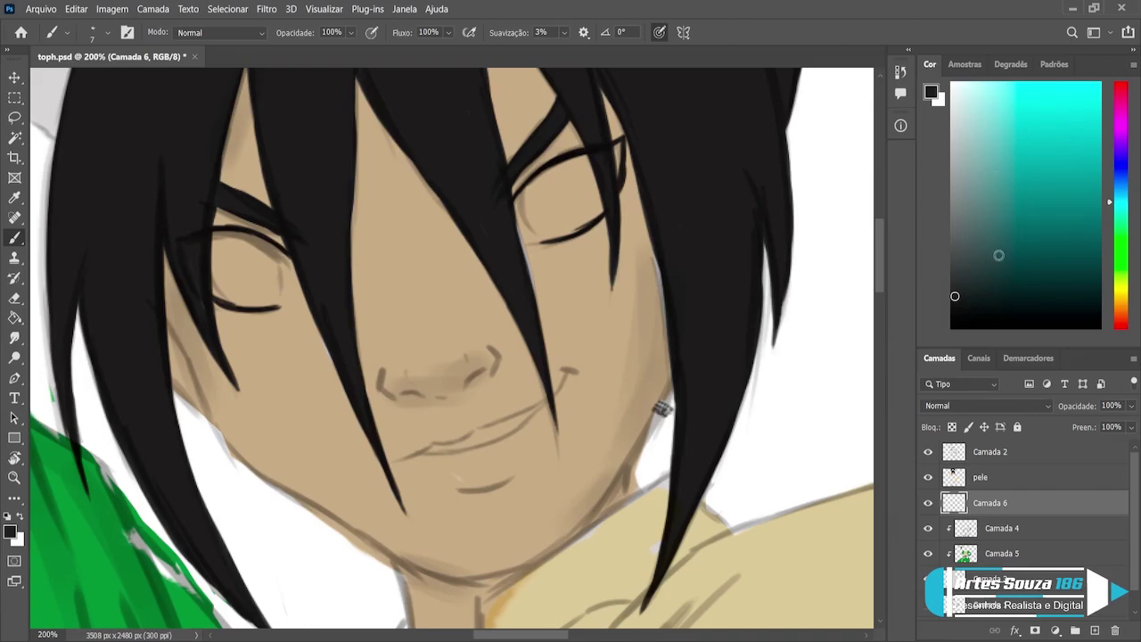
click(1007, 243)
mouse_move(278, 250)
mouse_down()
mouse_move(275, 303)
mouse_move(213, 269)
mouse_up()
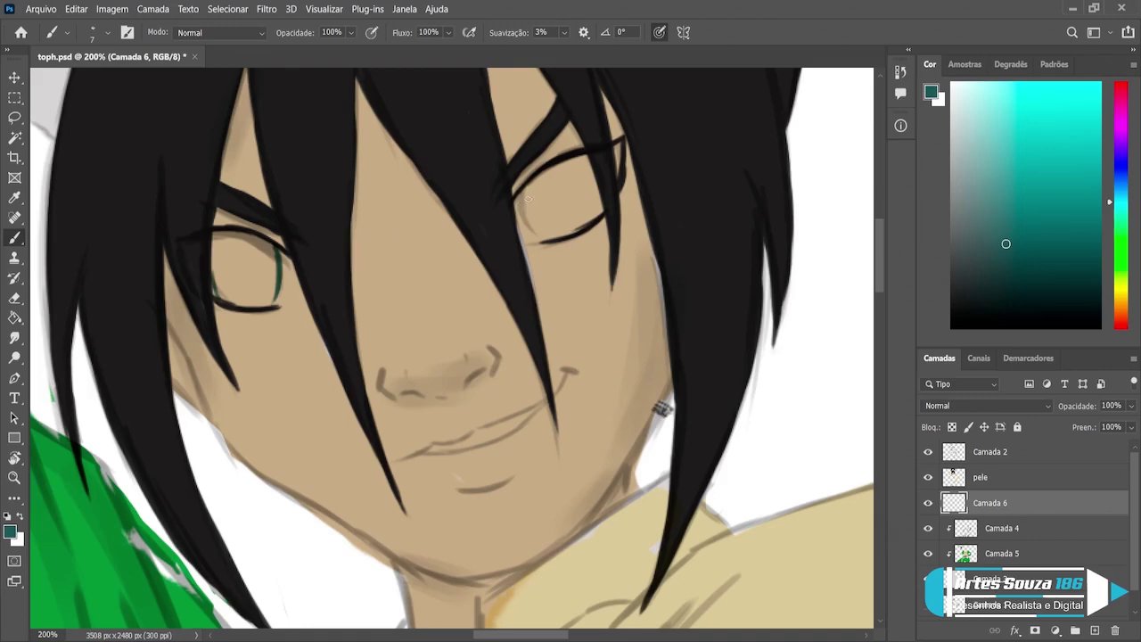
drag(525, 222, 522, 195)
Step: Paint dark teal irises in both eyes, then add lighter teal under the upper lids
key(bracketright)
key(bracketright)
key(bracketright)
key(bracketleft)
drag(241, 257, 242, 259)
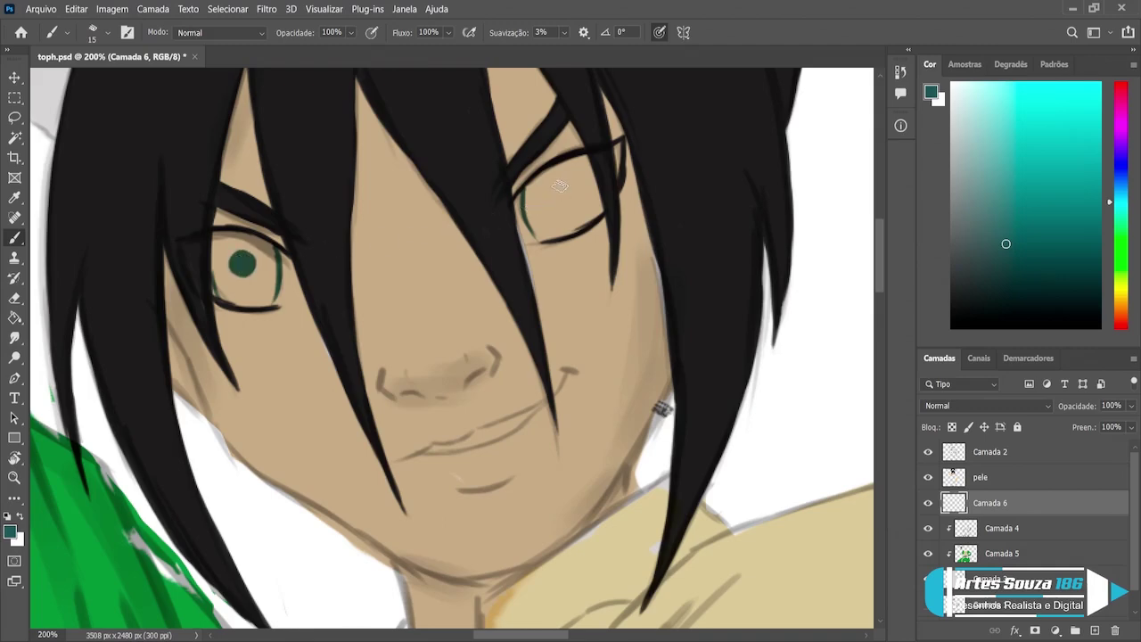
drag(560, 185, 559, 195)
click(1012, 194)
mouse_move(542, 203)
mouse_down()
mouse_move(533, 187)
mouse_move(531, 205)
mouse_move(533, 185)
mouse_move(535, 197)
mouse_move(554, 170)
mouse_move(578, 166)
mouse_move(533, 189)
mouse_move(581, 172)
mouse_move(562, 171)
mouse_move(579, 160)
mouse_move(596, 174)
mouse_move(618, 146)
mouse_move(569, 170)
mouse_up()
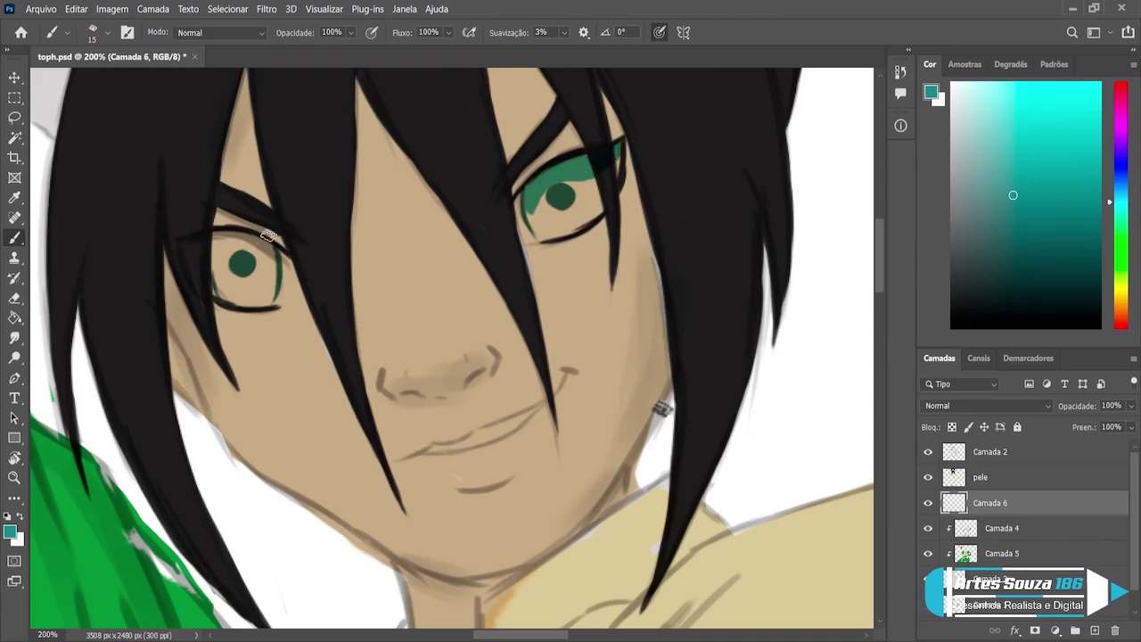
mouse_move(214, 246)
mouse_down()
mouse_move(265, 244)
mouse_move(241, 237)
mouse_move(269, 265)
mouse_move(218, 248)
mouse_move(263, 249)
mouse_up()
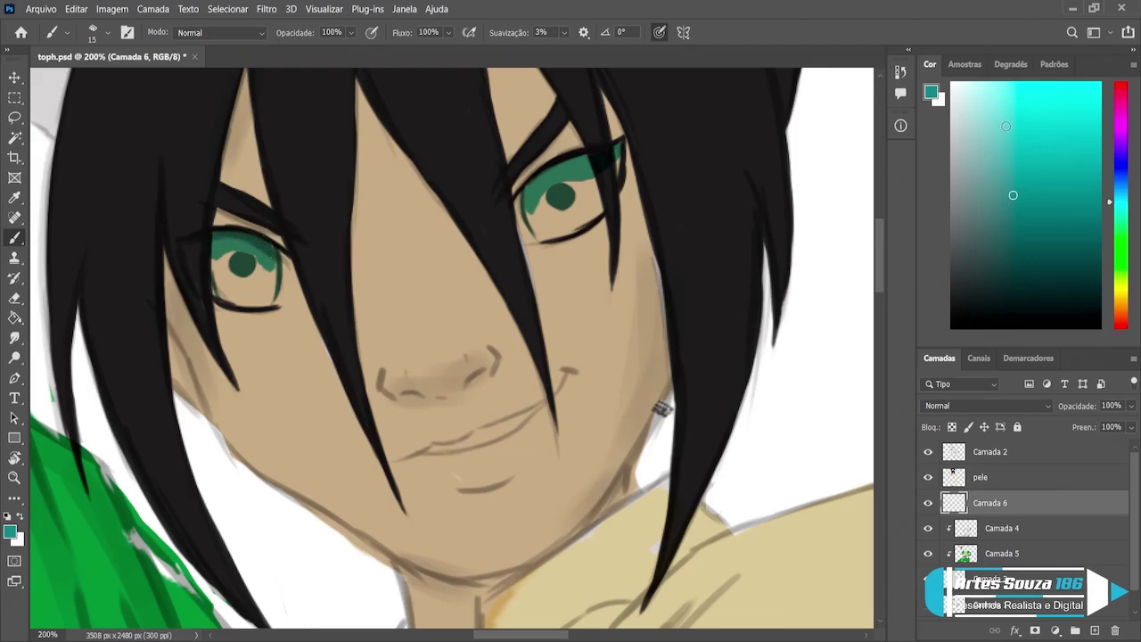
Step: Fill both eyes with bright cyan-green around their dark pupils
click(1077, 93)
mouse_move(542, 207)
mouse_down()
mouse_move(543, 224)
mouse_move(539, 207)
mouse_move(579, 215)
mouse_move(540, 216)
mouse_move(580, 198)
mouse_move(590, 177)
mouse_up()
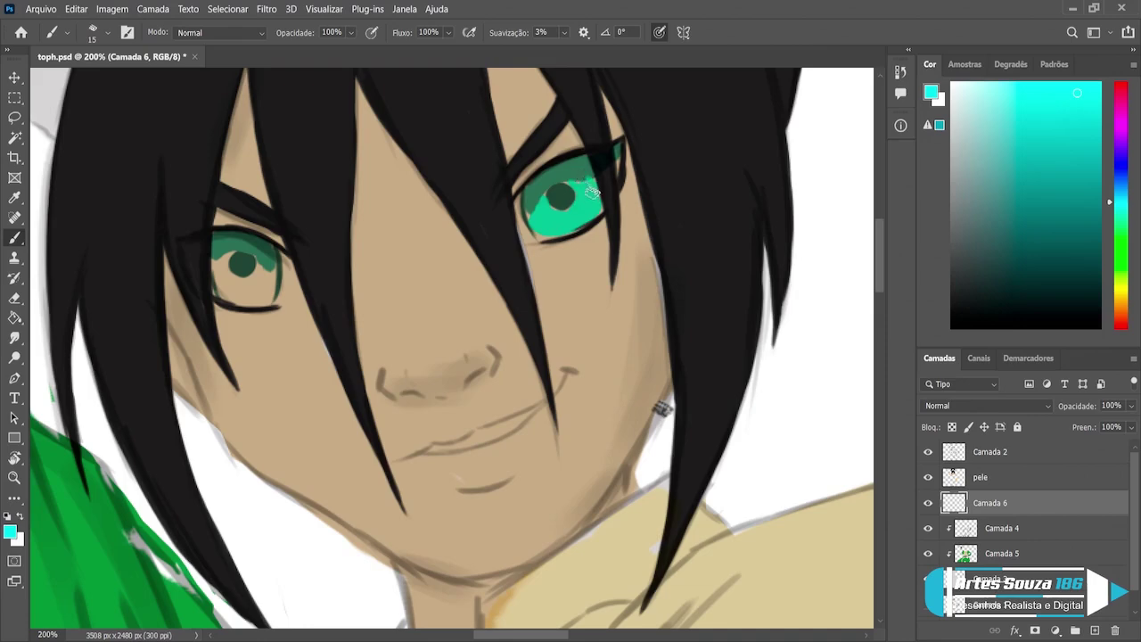
mouse_move(268, 265)
mouse_down()
mouse_move(261, 295)
mouse_move(252, 271)
mouse_move(256, 285)
mouse_move(223, 260)
mouse_move(230, 252)
mouse_move(232, 279)
mouse_move(227, 271)
mouse_move(259, 298)
mouse_move(236, 278)
mouse_move(261, 277)
mouse_up()
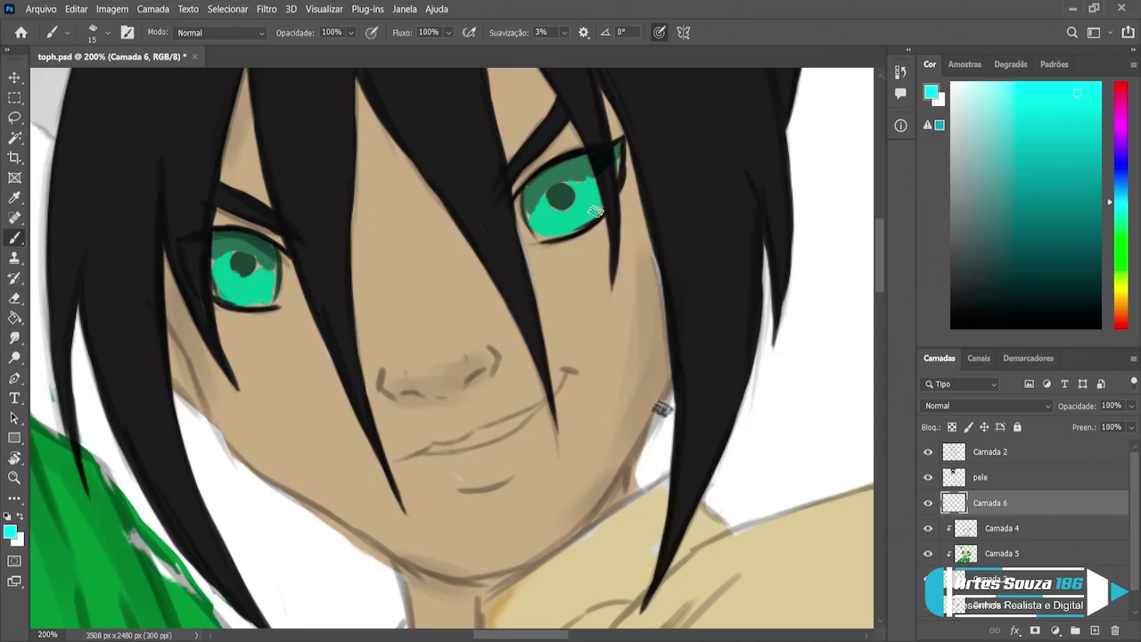
Step: Choose white and a smaller brush for eye highlights
drag(970, 99, 938, 81)
key(bracketleft)
key(bracketleft)
key(bracketleft)
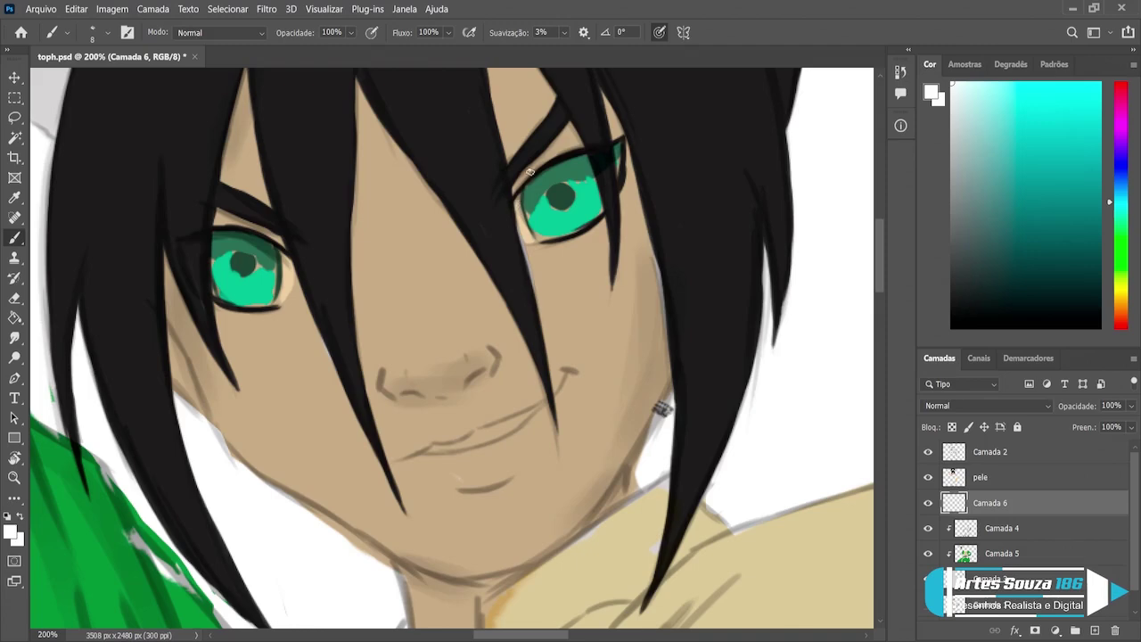
scroll(530, 171, down, 5)
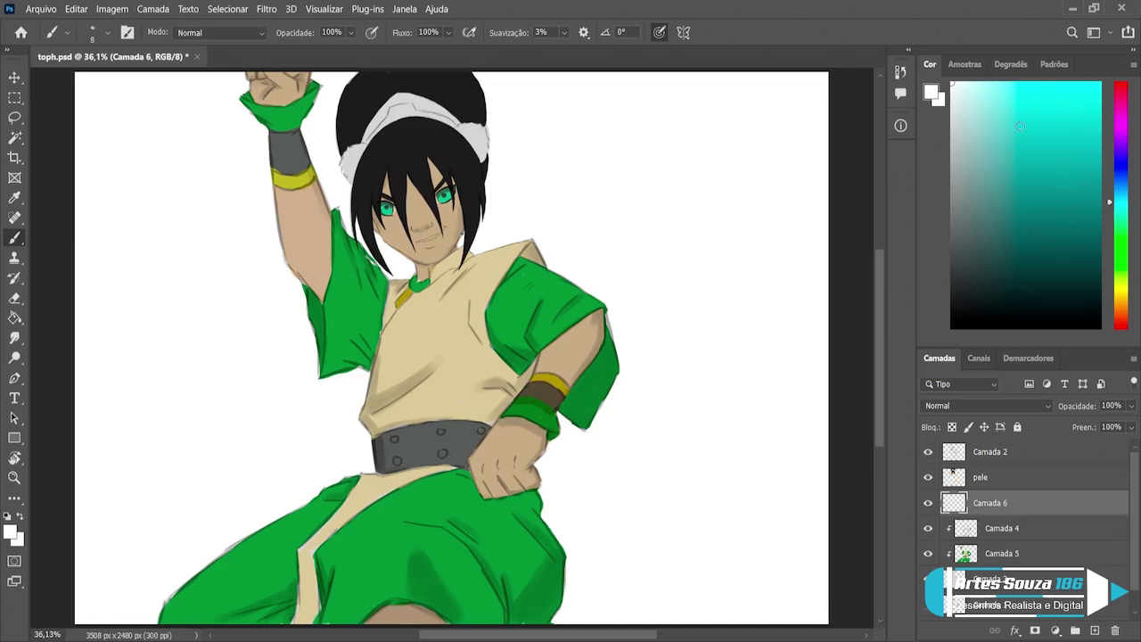
Step: Set pen pressure to control opacity and brush size to 10, then fill the hair bun's top-right notch
click(998, 87)
click(371, 33)
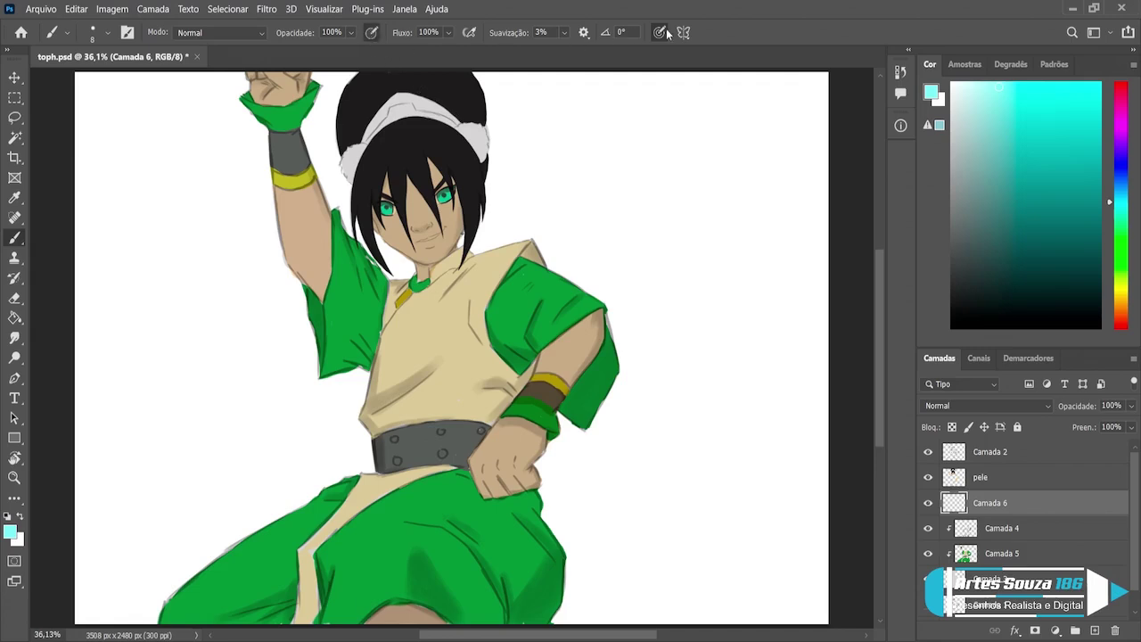
key(bracketright)
key(bracketleft)
alt+click(565, 161)
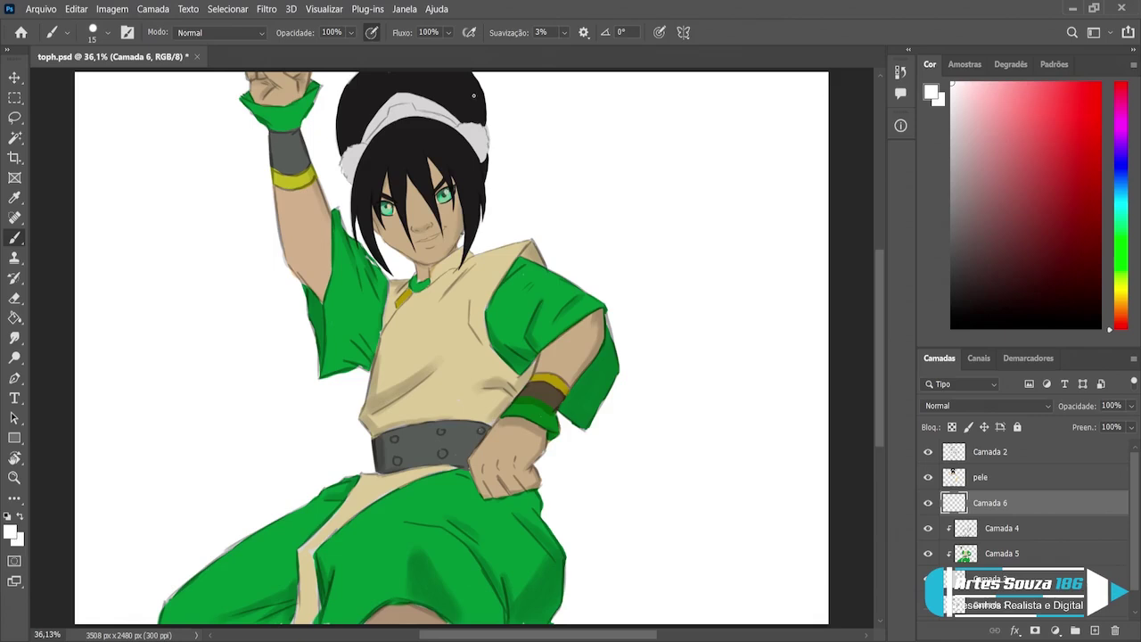
drag(475, 99, 473, 95)
Step: On layer Camada 5, sample the sleeve green and paint the headband with a textured brush
click(991, 485)
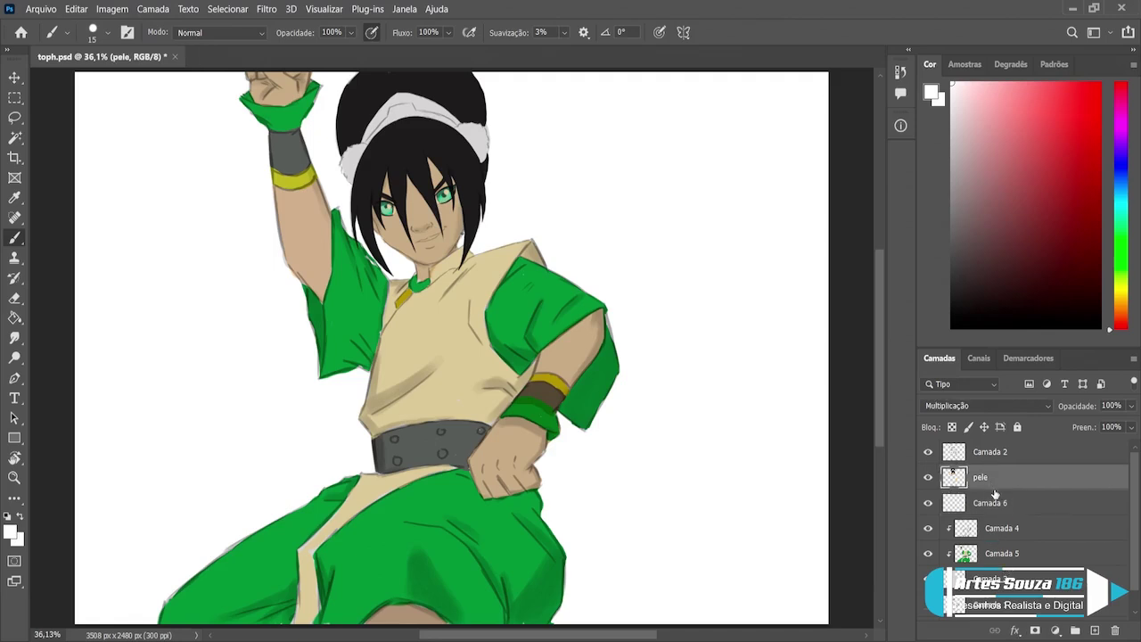
click(1016, 555)
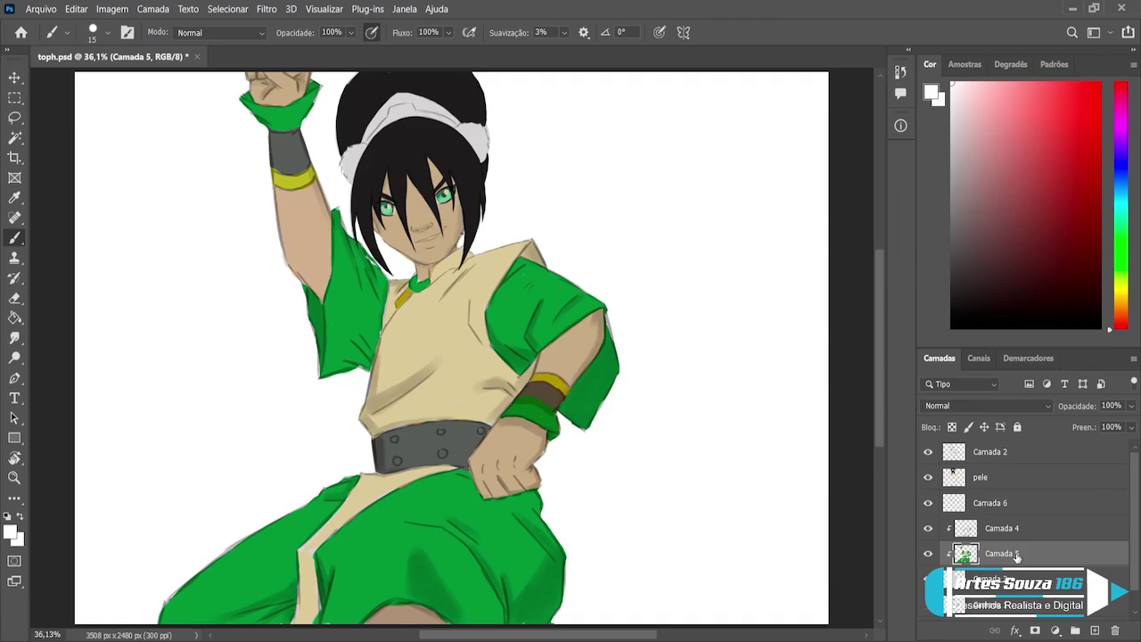
alt+click(522, 309)
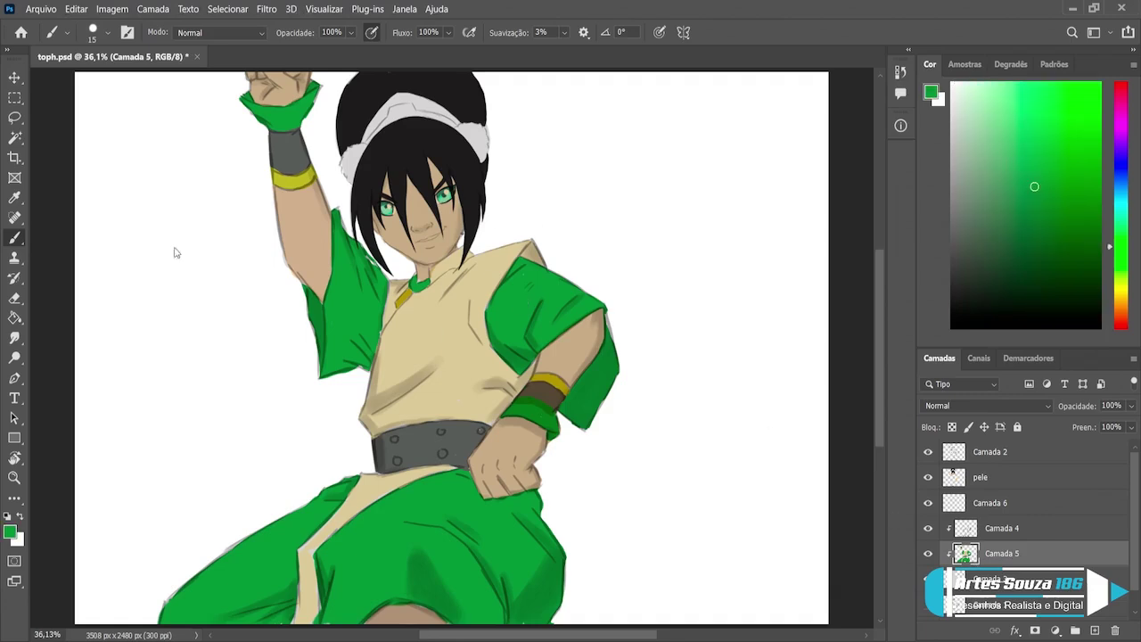
key(bracketright)
key(bracketright)
key(bracketright)
click(398, 96)
key(period)
mouse_move(392, 102)
mouse_down()
mouse_move(362, 140)
mouse_move(391, 99)
mouse_move(437, 104)
mouse_move(412, 96)
mouse_up()
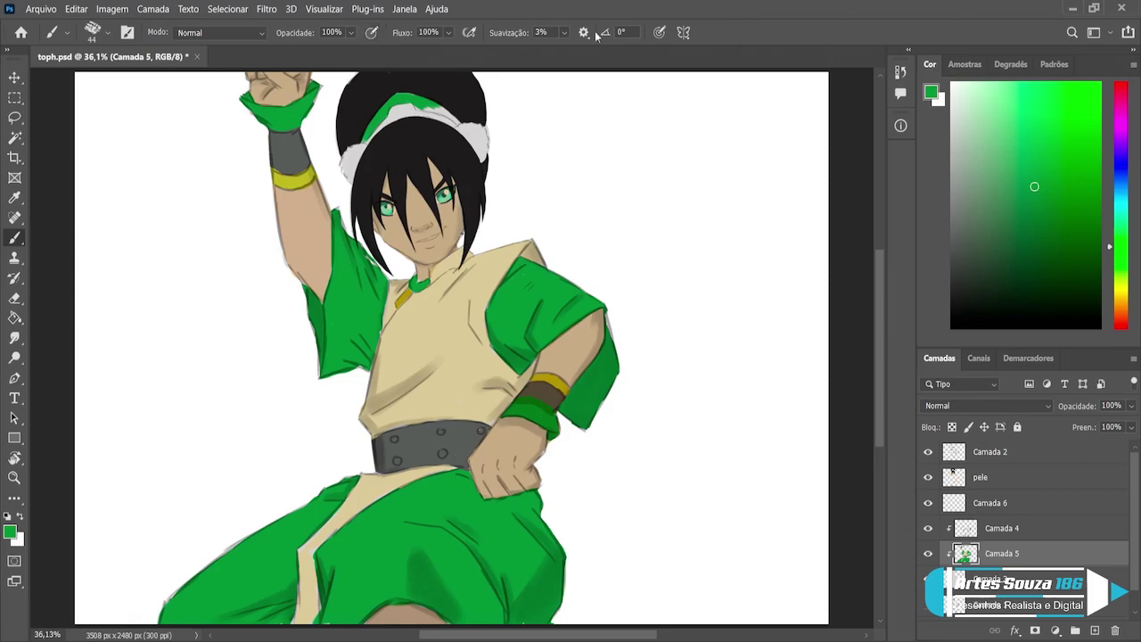
click(659, 32)
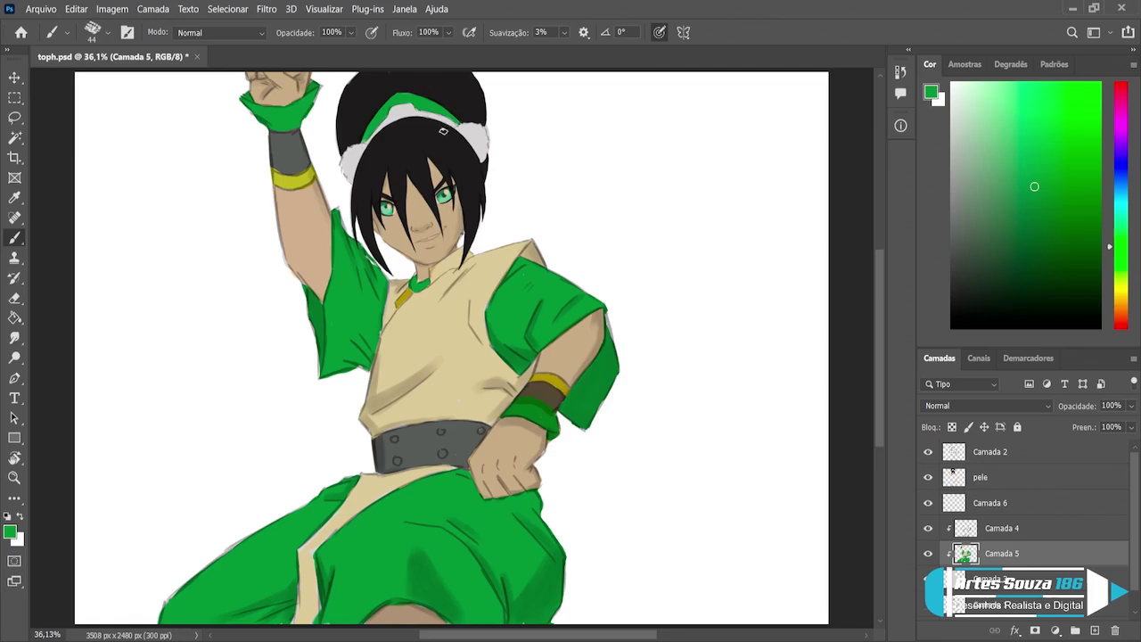
Step: Sample the bracelet's gold and paint a stripe across the headband's front
alt+click(552, 375)
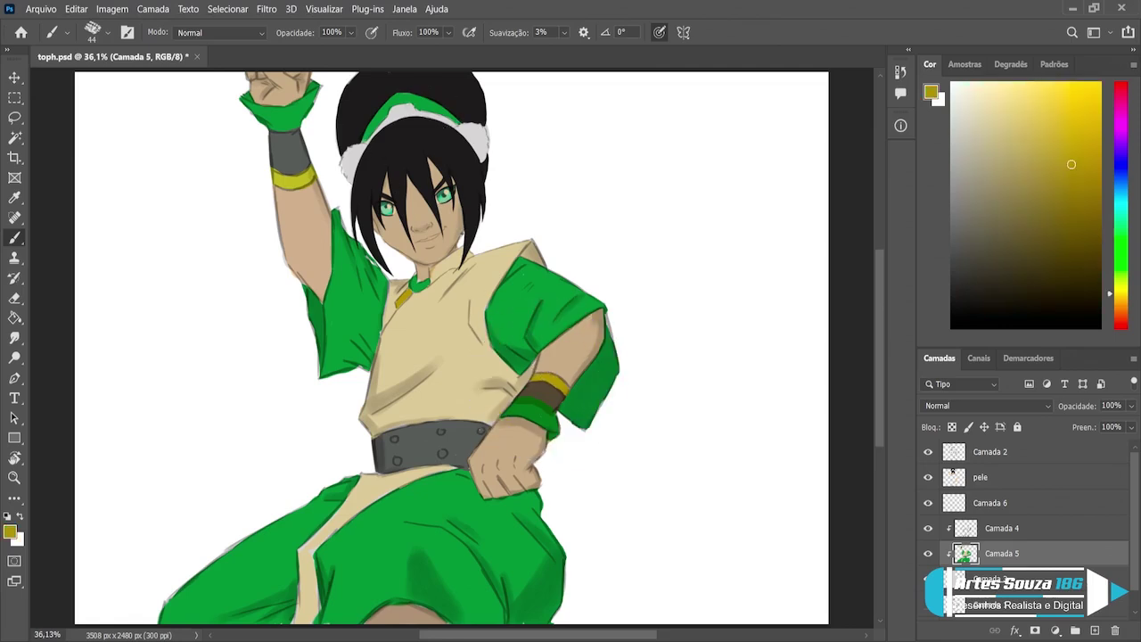
mouse_move(412, 107)
mouse_down()
mouse_move(390, 108)
mouse_move(412, 106)
mouse_move(390, 112)
mouse_move(416, 116)
mouse_move(390, 114)
mouse_move(401, 115)
mouse_move(376, 132)
mouse_move(388, 119)
mouse_up()
drag(408, 115, 451, 124)
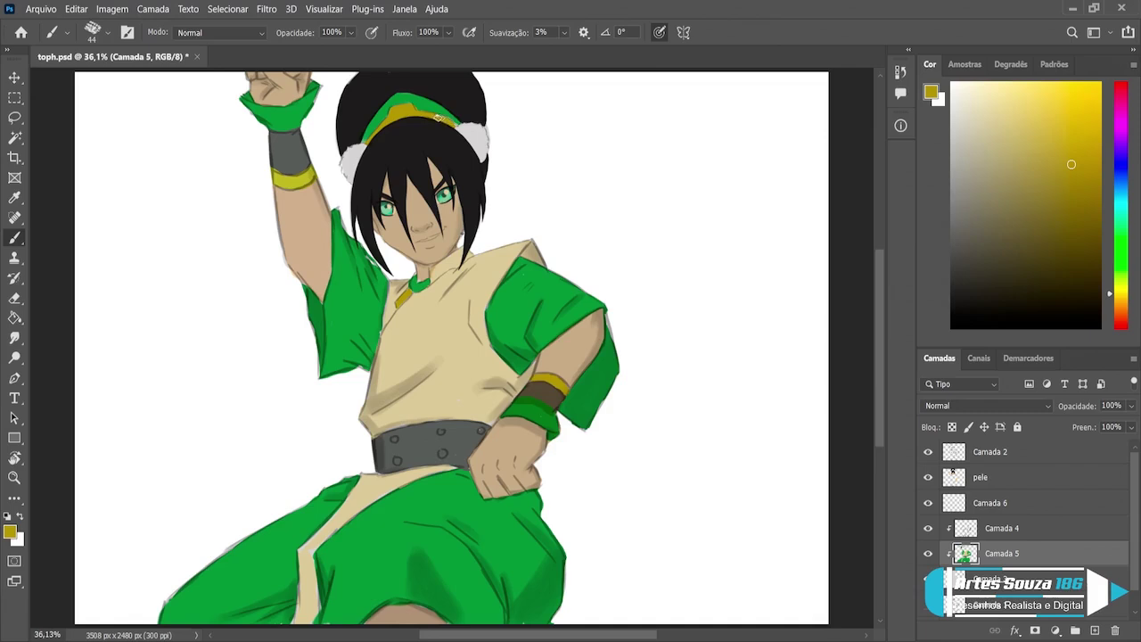
Step: Choose light beige for the headband's side puffs
key(e)
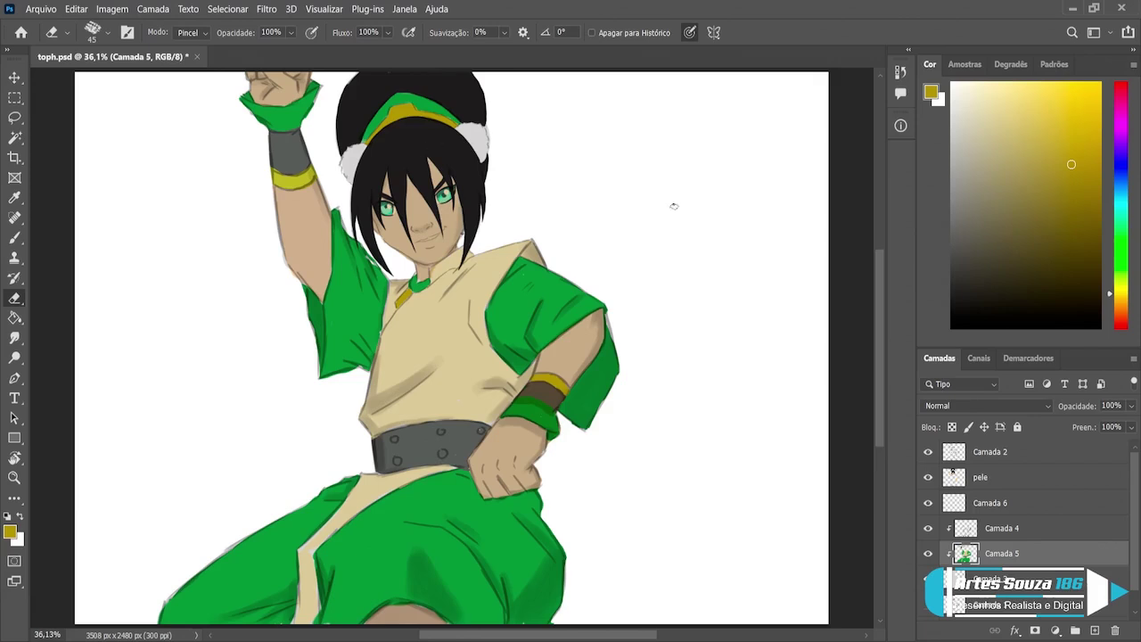
click(991, 103)
key(b)
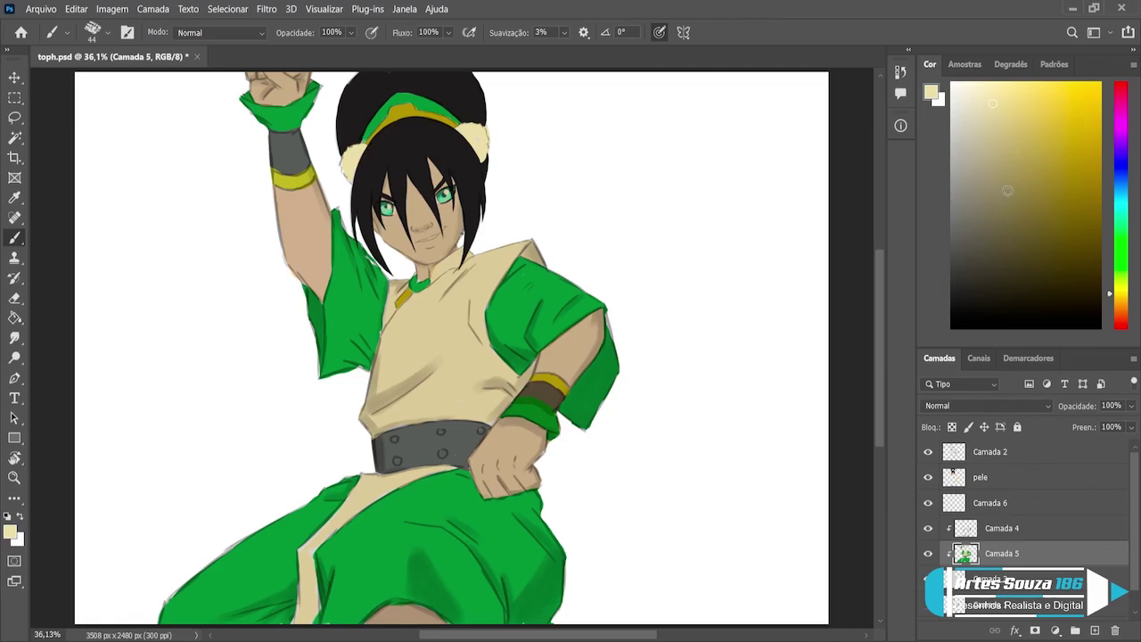
Step: Shade the left and right headband puffs with a darker olive
click(993, 210)
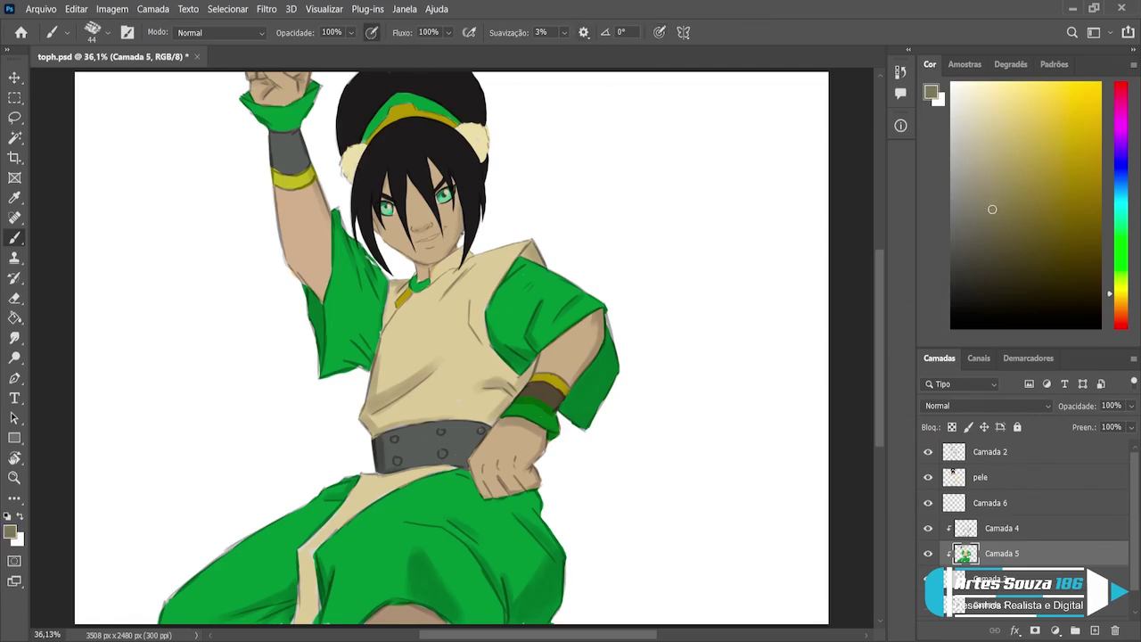
drag(342, 165, 353, 176)
drag(480, 153, 485, 132)
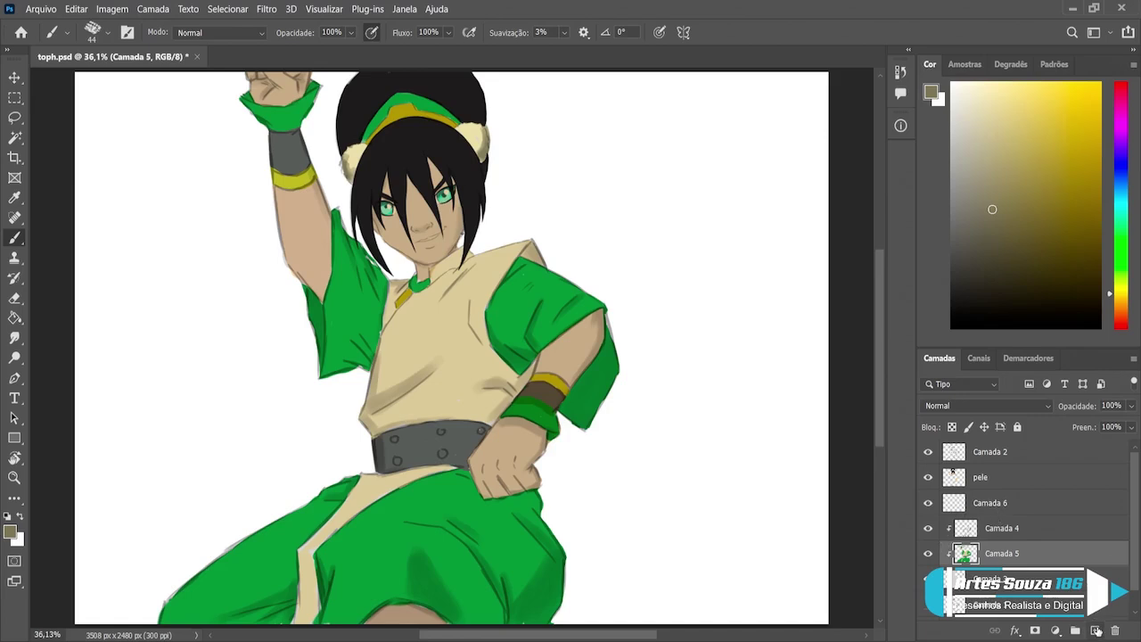
Step: Select all painting layers from Camada 1 to Camada 2 and group them with Ctrl+G
scroll(990, 526, down, 1)
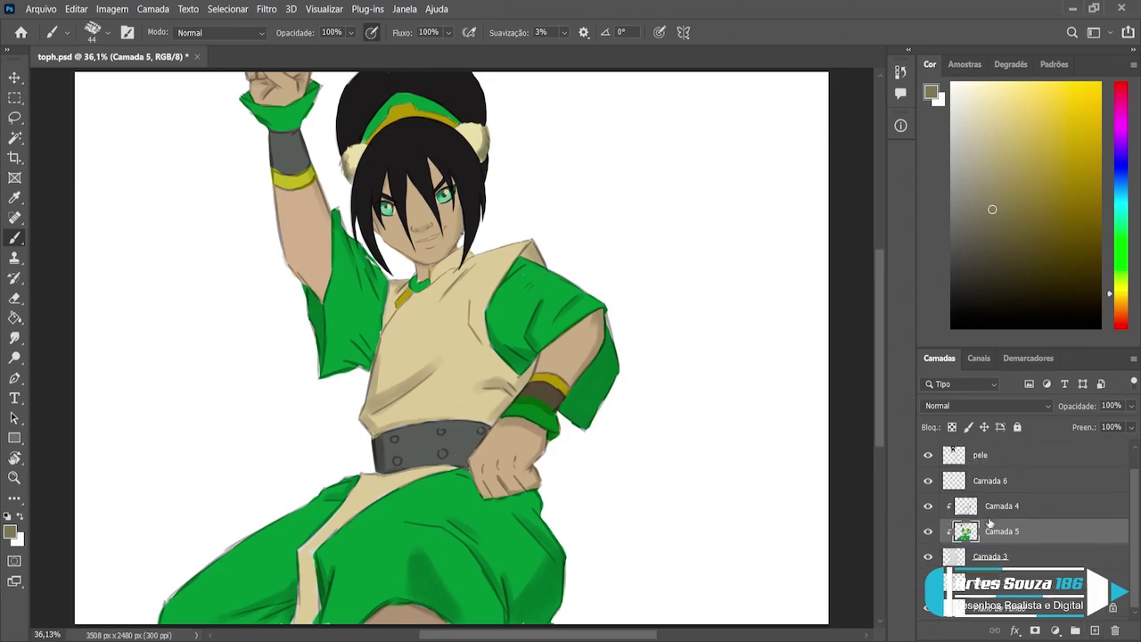
click(989, 557)
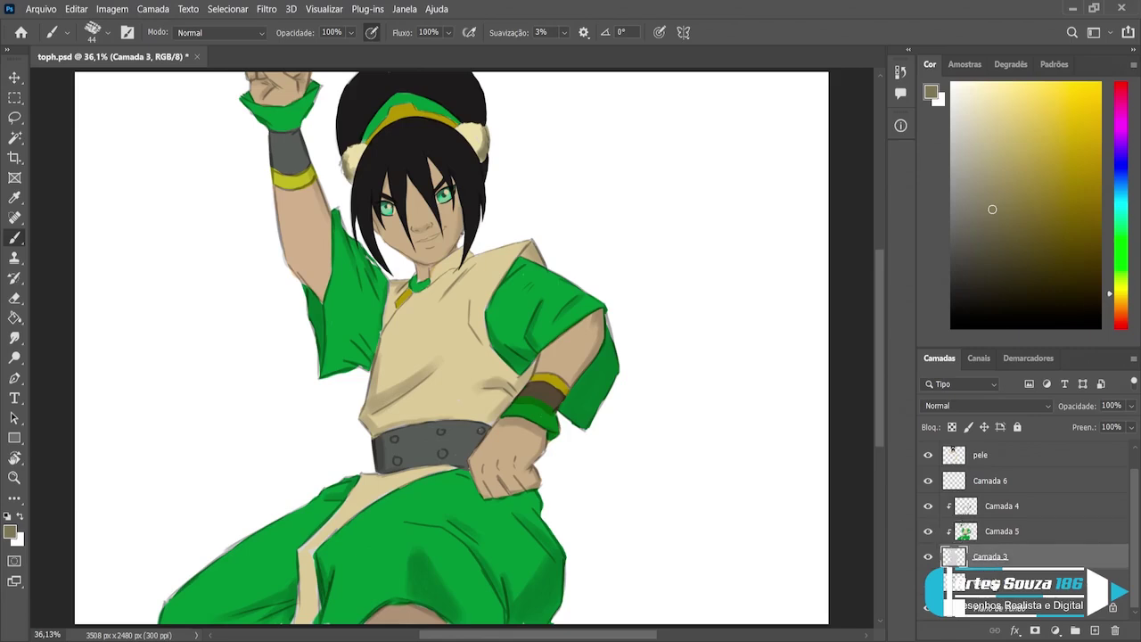
click(993, 580)
shift+click(993, 556)
shift+click(993, 531)
shift+click(993, 505)
shift+click(993, 481)
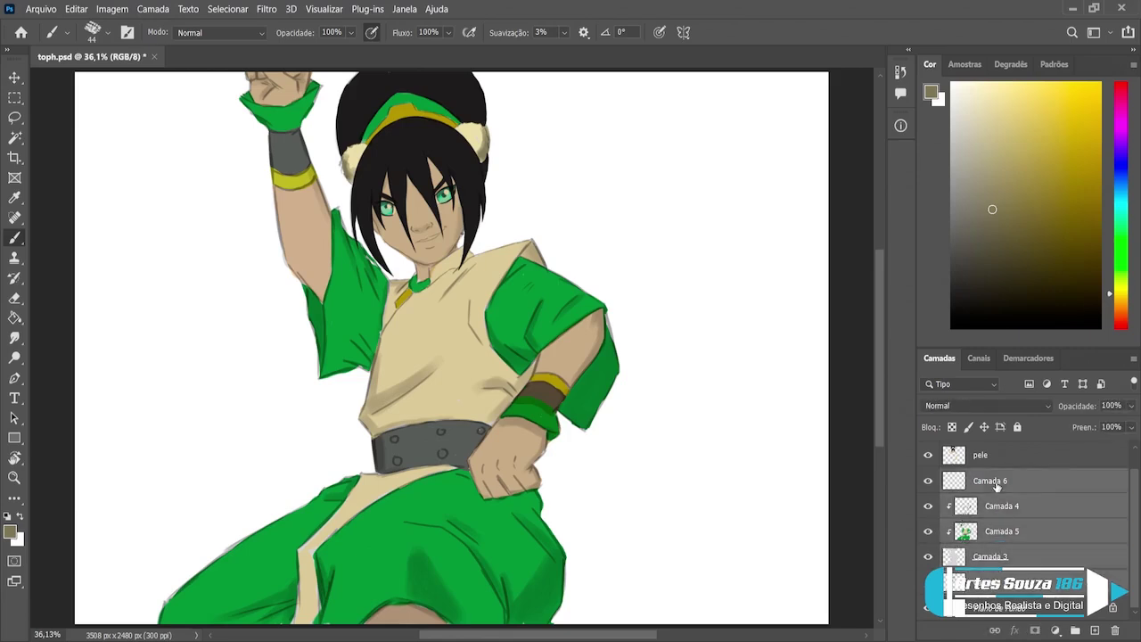
scroll(995, 495, up, 1)
shift+click(995, 481)
shift+click(990, 458)
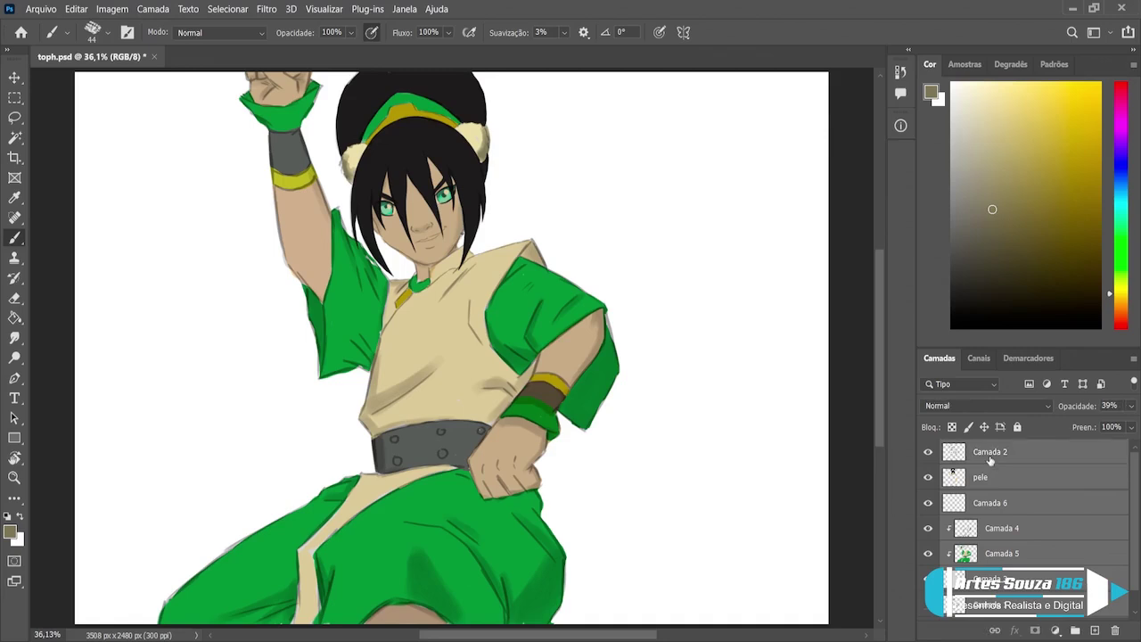
key(ctrl+g)
Step: Duplicate the group, hide Agrupar 1, and merge the copy into Agrupar 1 copiar
key(ctrl+j)
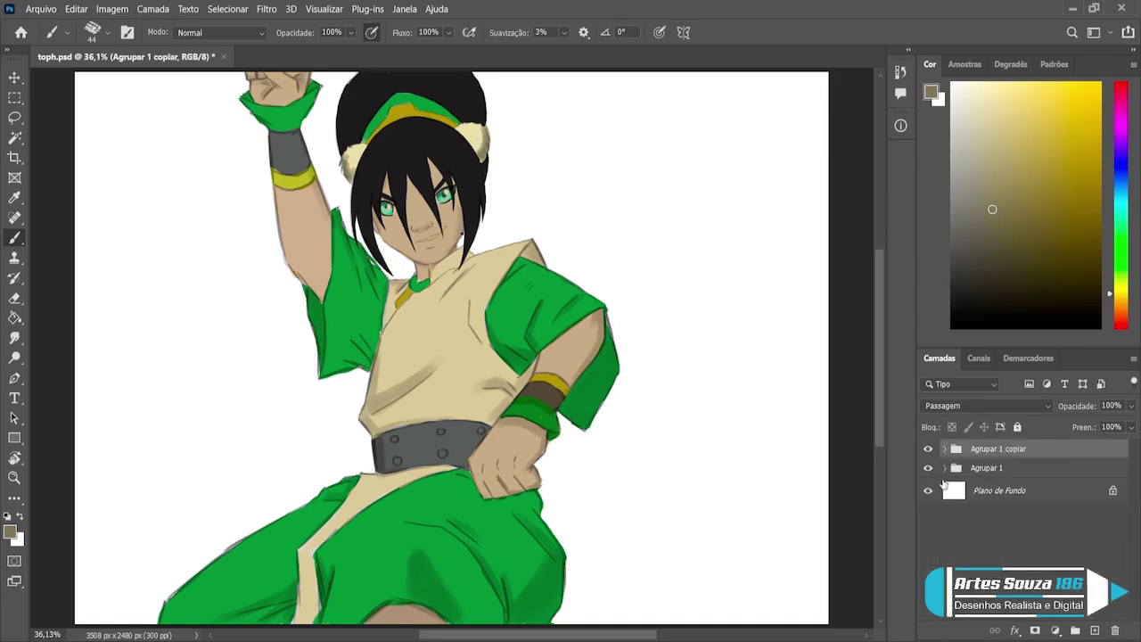
click(928, 467)
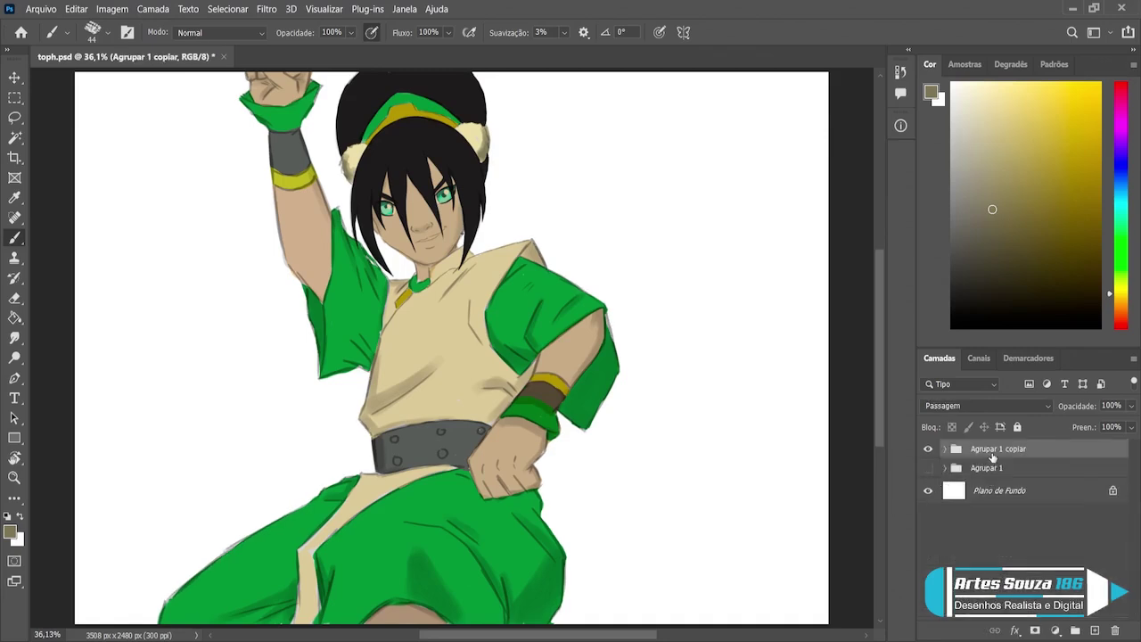
key(ctrl+e)
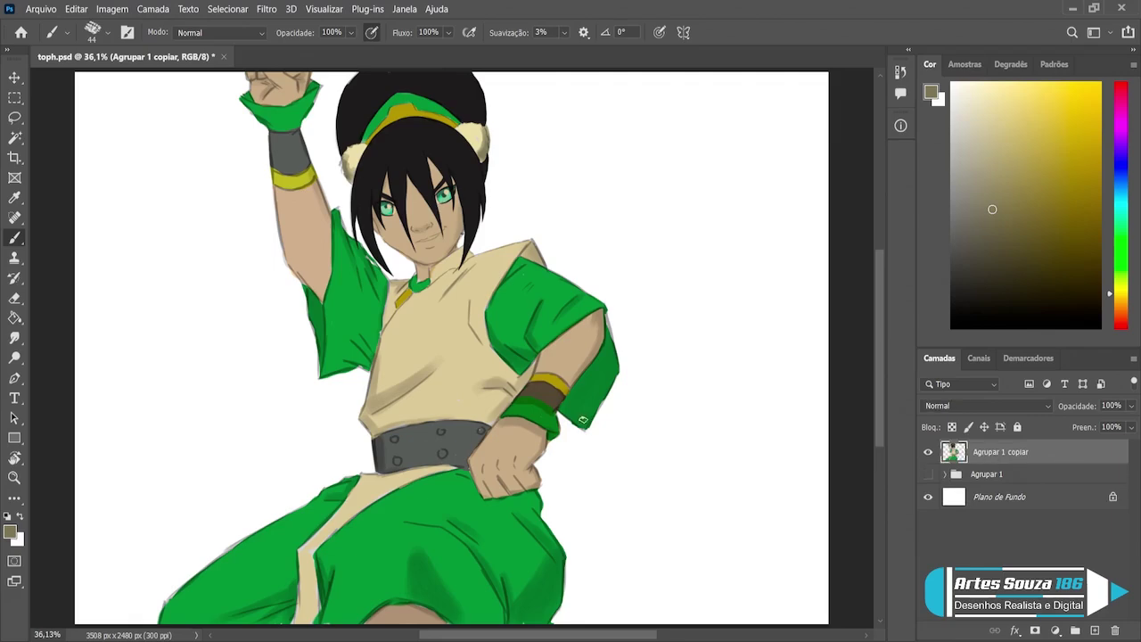
click(14, 476)
Step: Zoom into the face and erase stray dark marks left of the chin with a small eraser
mouse_move(371, 260)
mouse_down()
mouse_move(438, 239)
mouse_move(535, 241)
mouse_up()
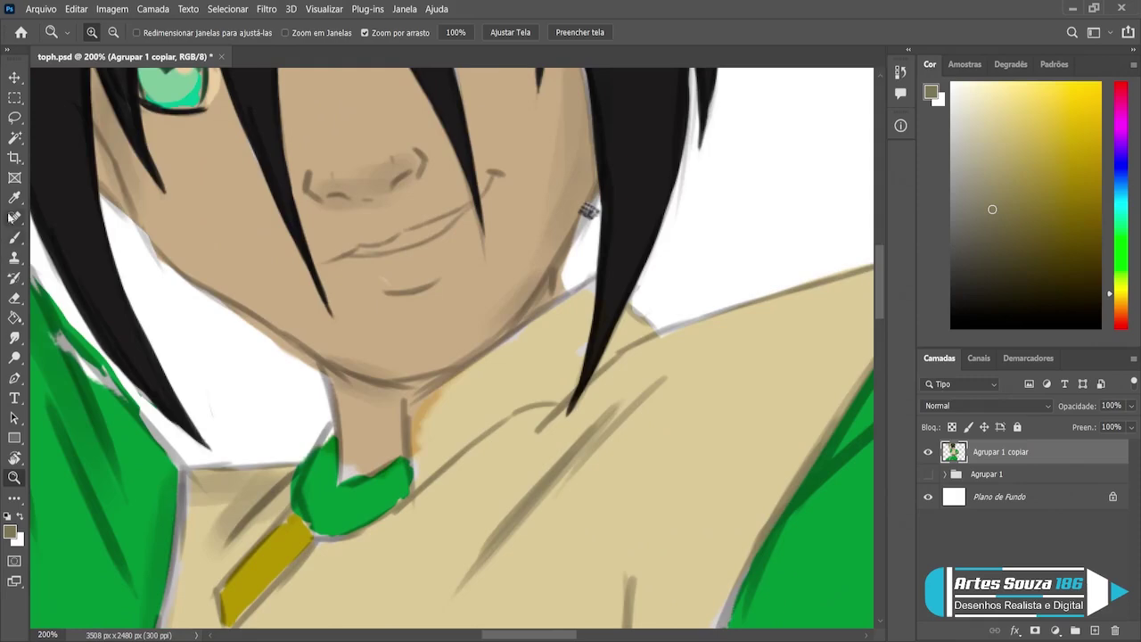
click(14, 237)
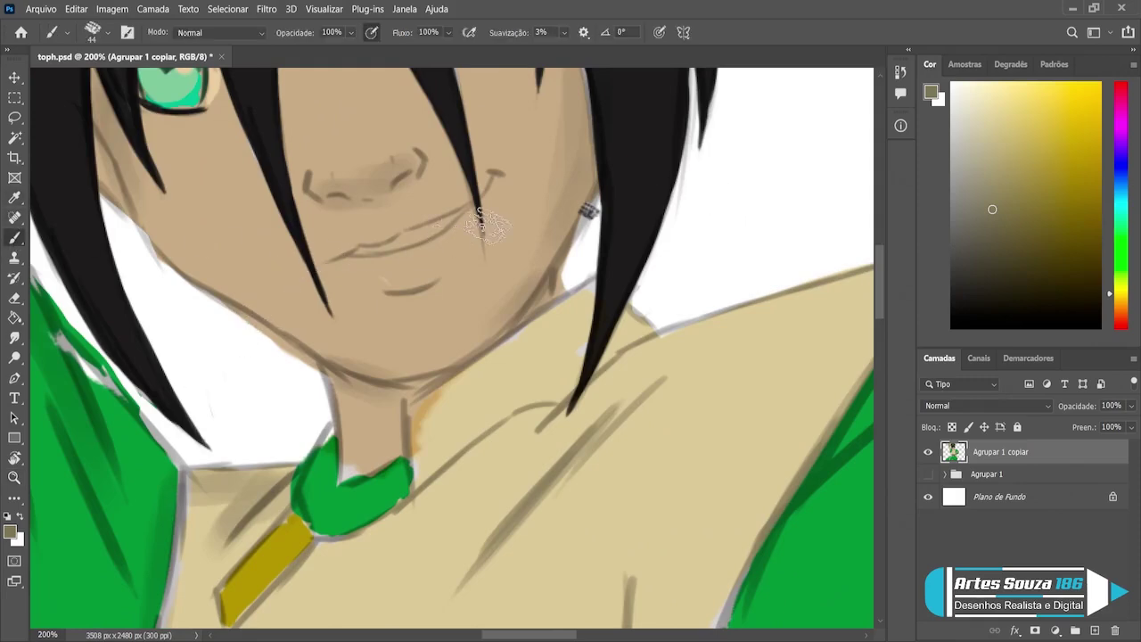
key(e)
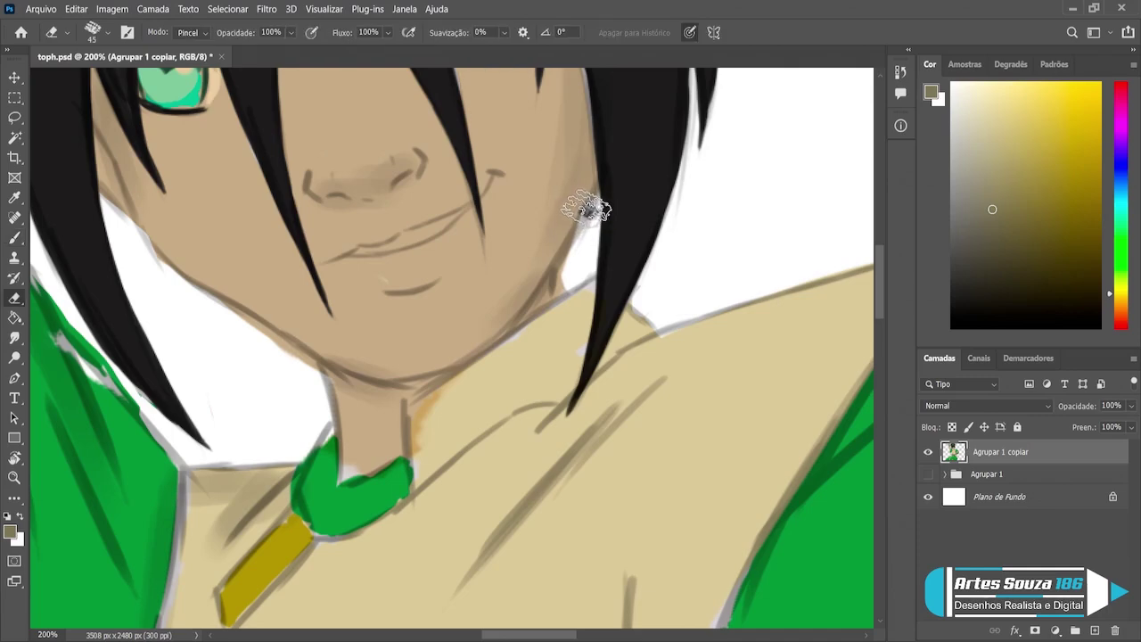
key(bracketleft)
key(bracketleft)
key(bracketleft)
key(bracketleft)
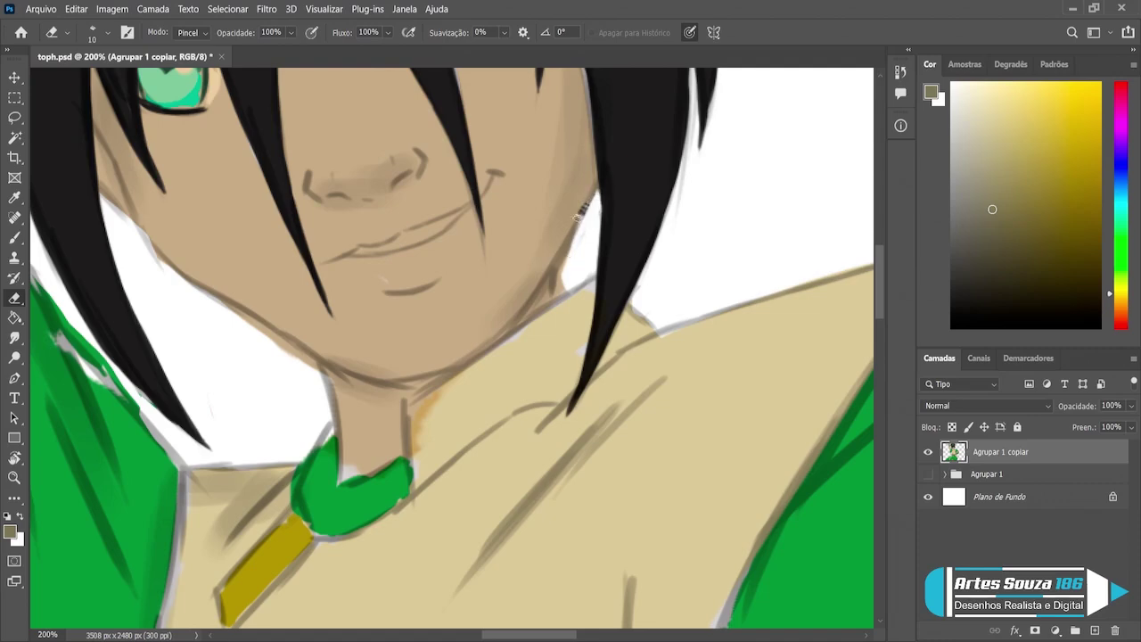
scroll(580, 183, down, 5)
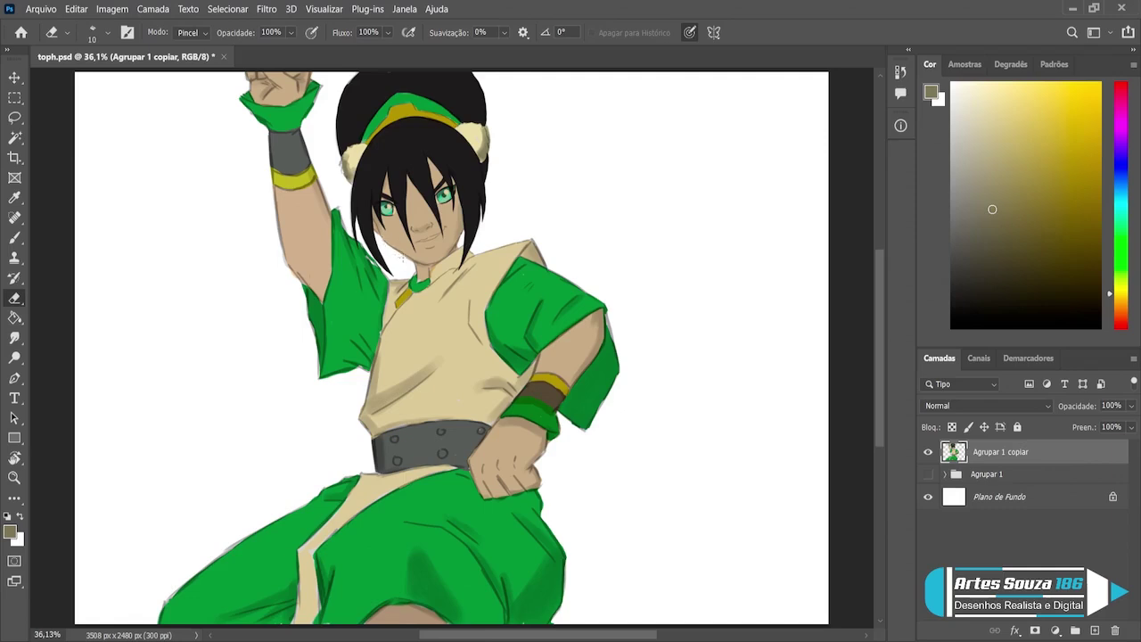
drag(401, 256, 412, 259)
Step: Erase stray sketch marks along the raised arm and the green sleeve's edges
key(bracketright)
key(bracketright)
key(bracketright)
key(bracketright)
key(bracketright)
drag(609, 311, 621, 346)
drag(300, 285, 303, 294)
drag(344, 216, 343, 223)
drag(282, 262, 293, 271)
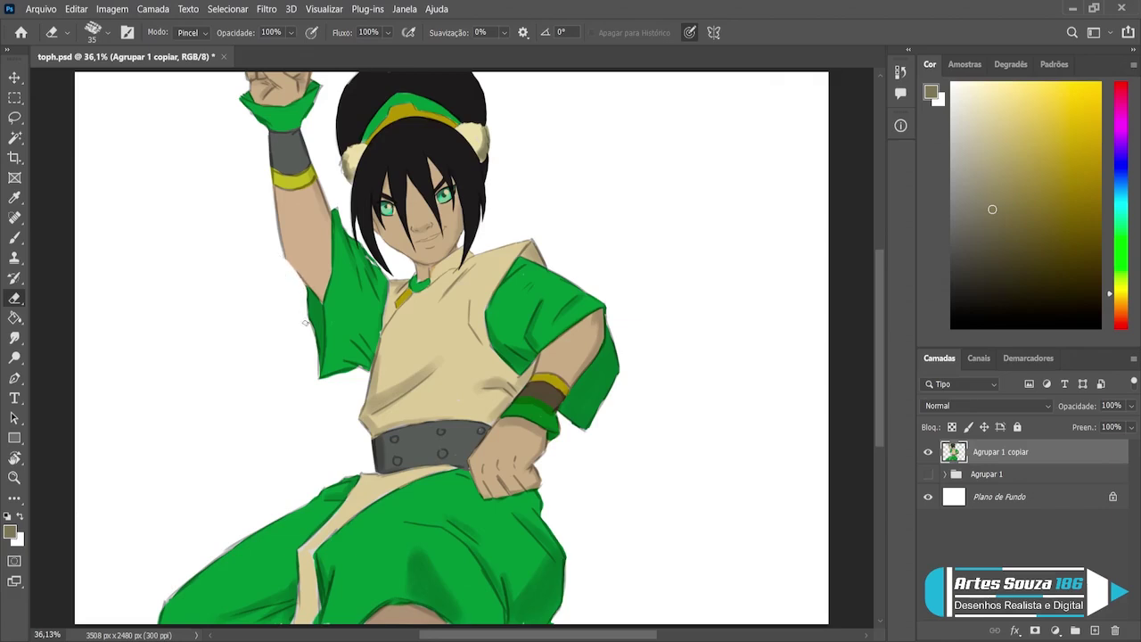
drag(312, 378, 315, 361)
drag(621, 374, 610, 399)
click(15, 477)
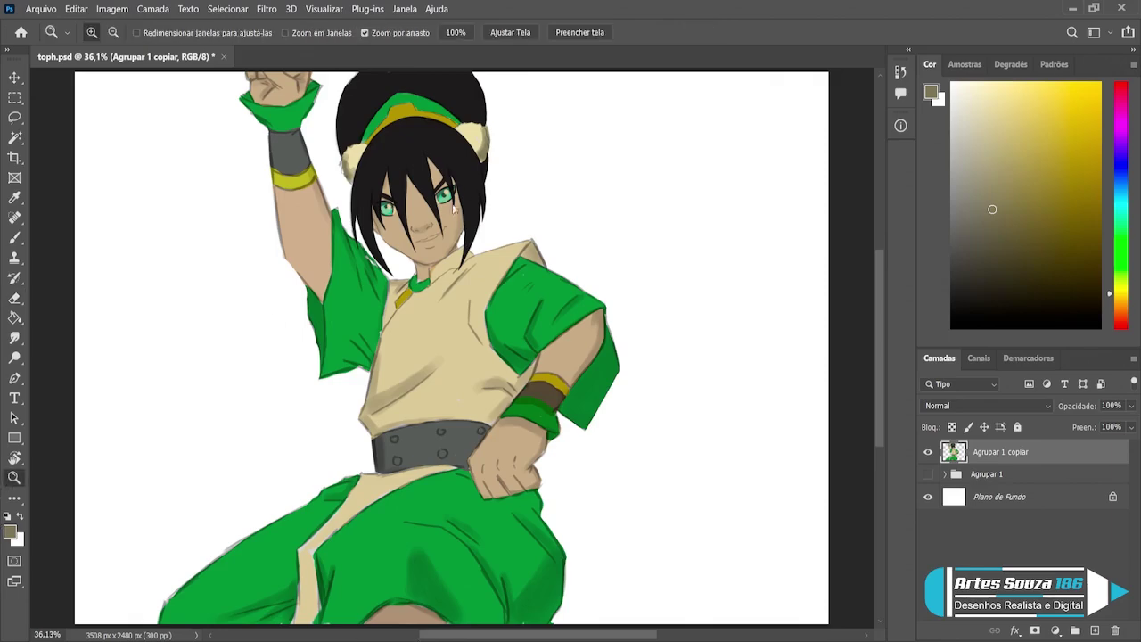
Step: Zoom into the face and extend the mouth-corner dash with a fine skin-tone brush
click(419, 239)
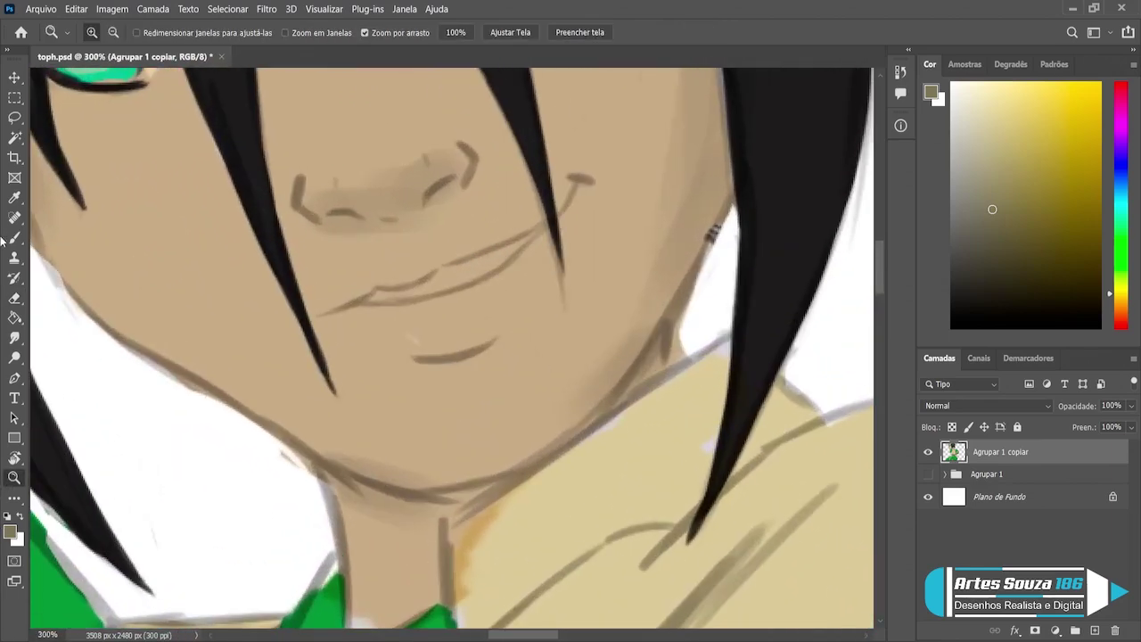
click(12, 237)
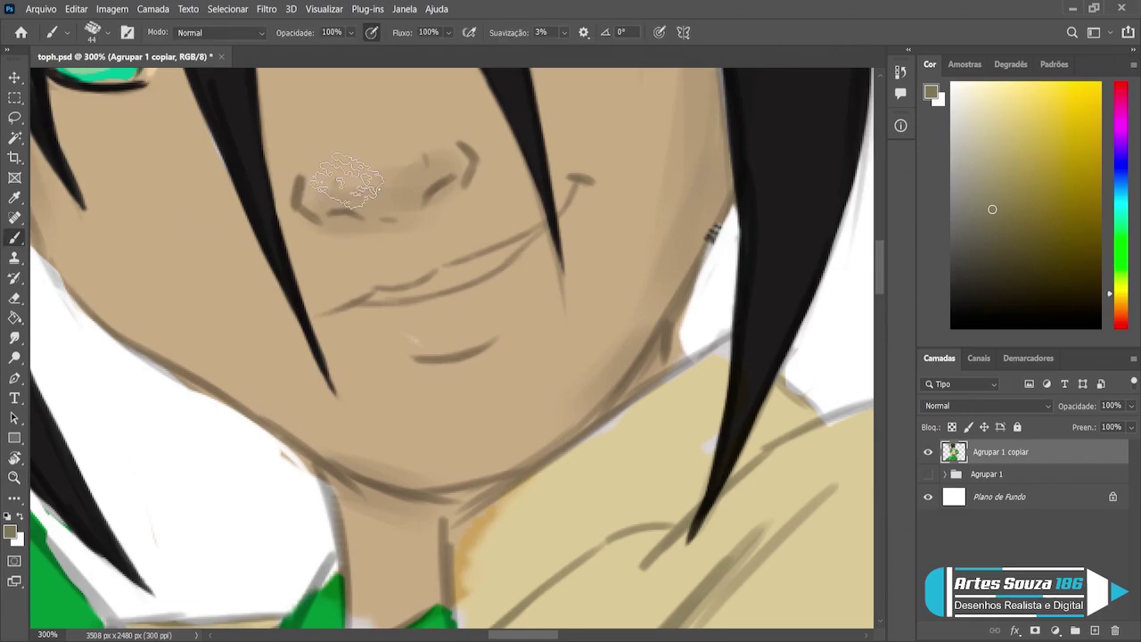
alt+click(465, 147)
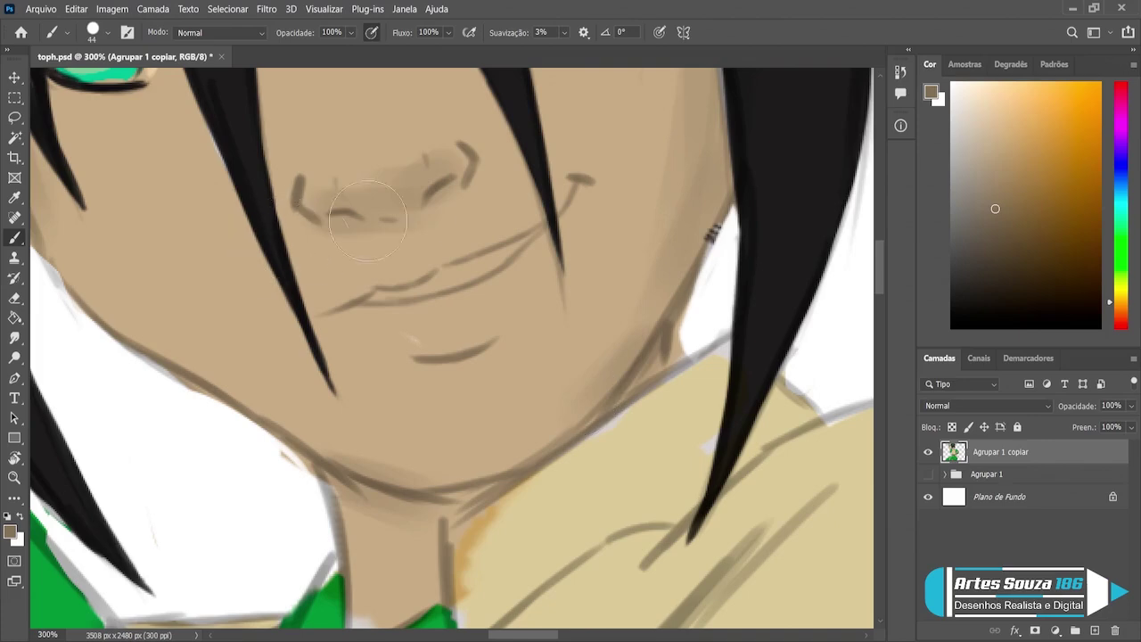
key(bracketright)
key(bracketright)
key(bracketright)
key(bracketleft)
key(bracketleft)
key(bracketleft)
drag(579, 179, 593, 183)
Step: Redraw the mouth line and corner stroke in darker brown with a thinner brush
alt+click(447, 178)
click(996, 246)
key(bracketleft)
drag(578, 183, 565, 205)
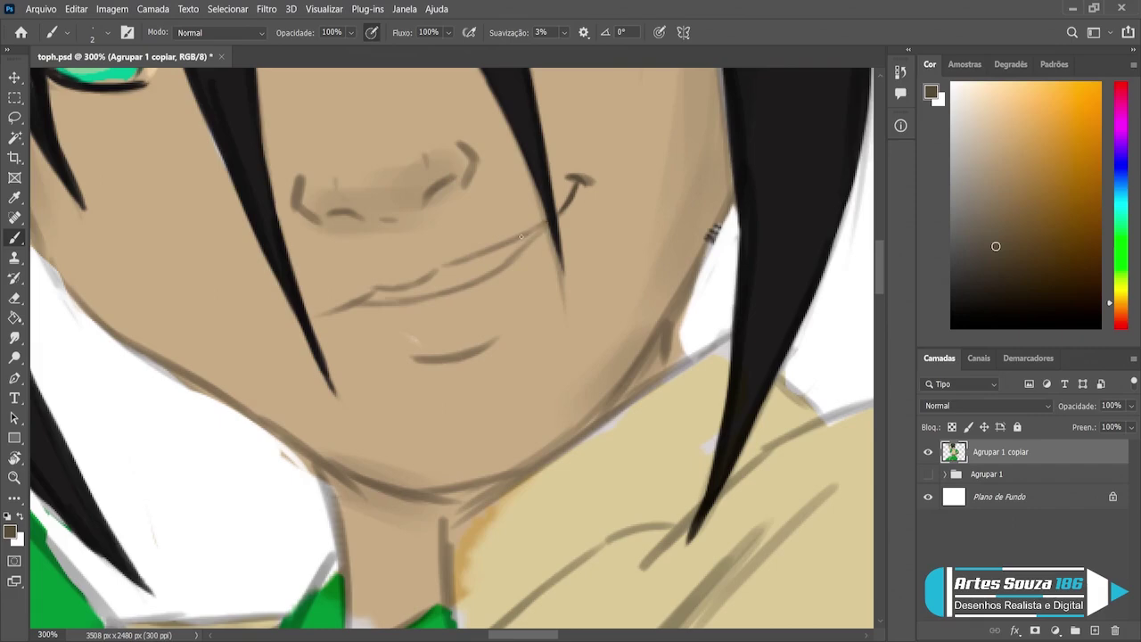
mouse_move(542, 224)
mouse_down()
mouse_move(323, 311)
mouse_move(433, 294)
mouse_up()
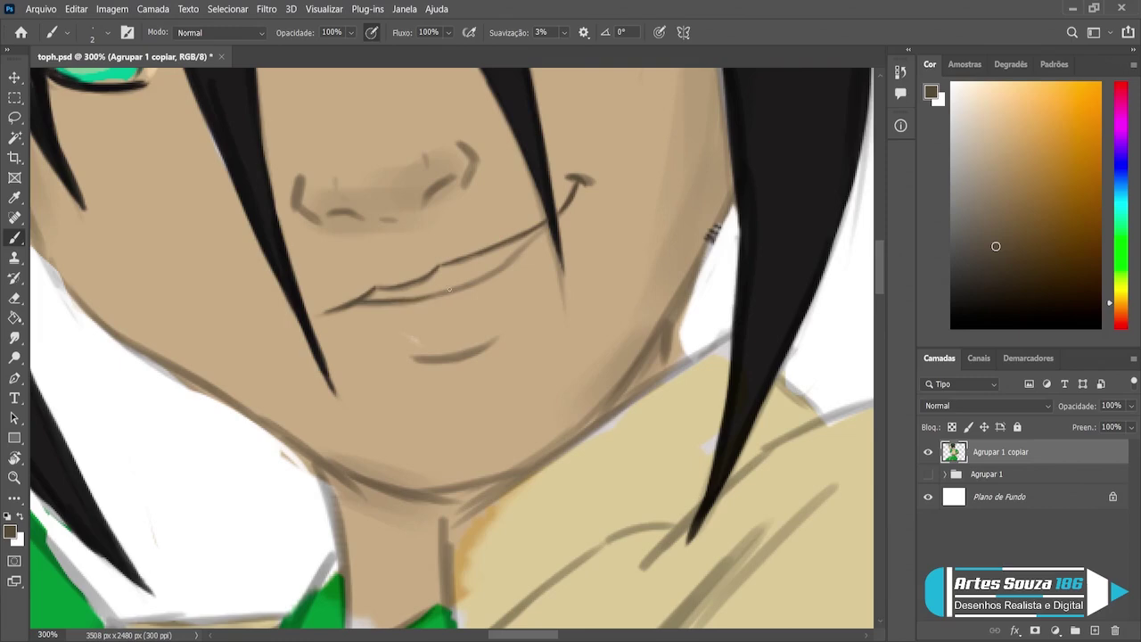
mouse_move(540, 229)
mouse_down()
mouse_move(566, 206)
mouse_move(456, 288)
mouse_up()
Step: Paint near-white teeth along the upper lip, brightening both ends of the mouth
drag(959, 104, 955, 96)
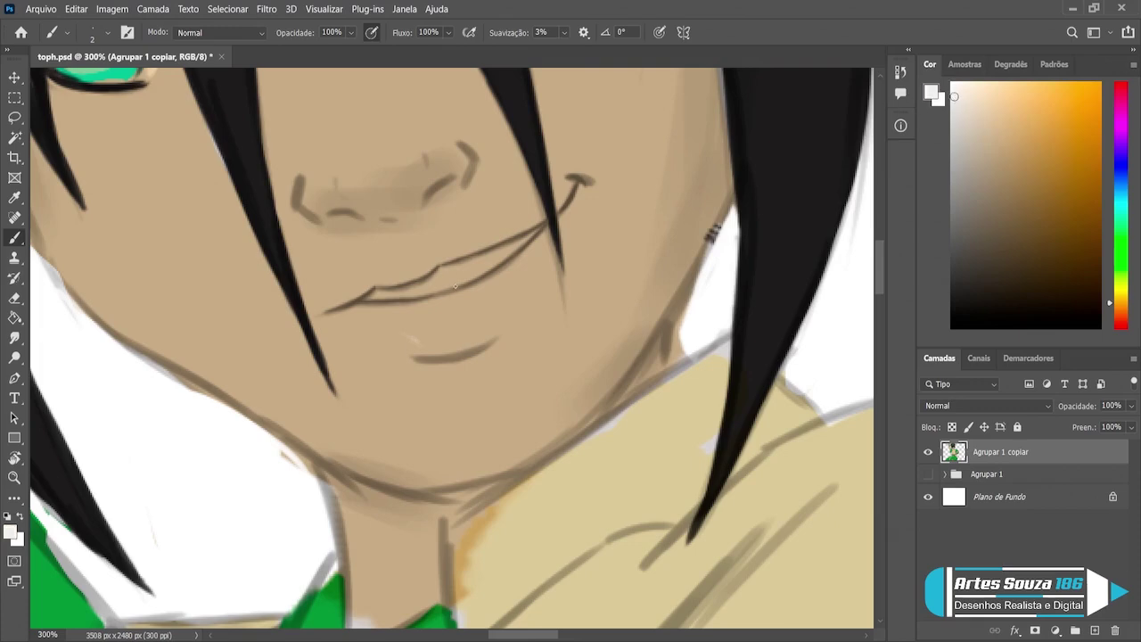
mouse_move(528, 238)
mouse_down()
mouse_move(462, 267)
mouse_move(481, 271)
mouse_move(467, 277)
mouse_move(434, 279)
mouse_up()
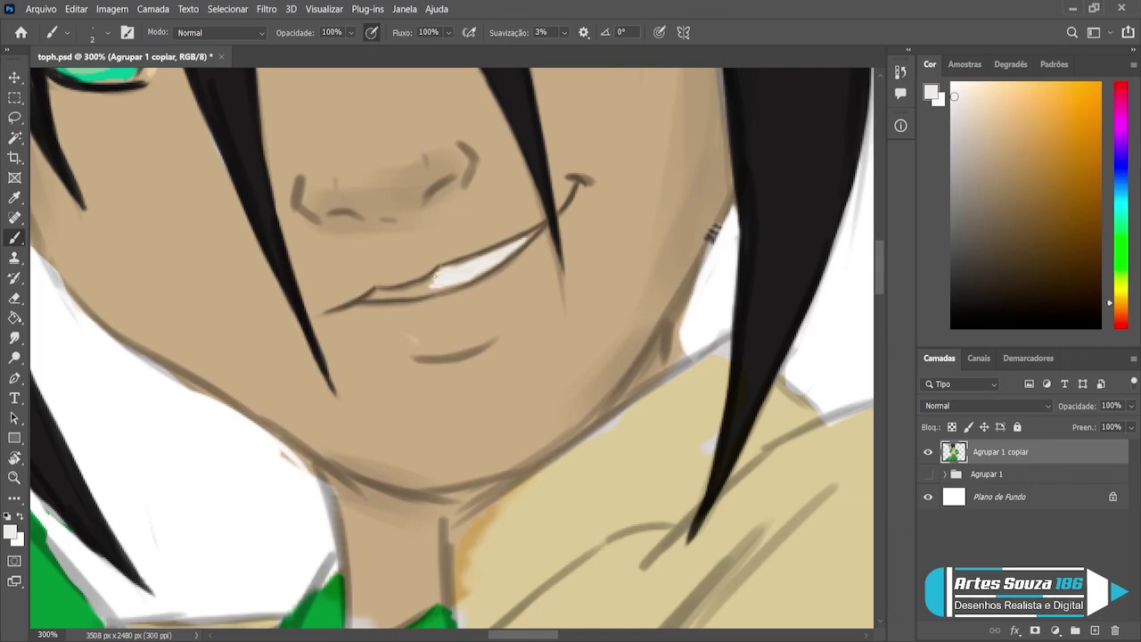
drag(371, 295, 456, 283)
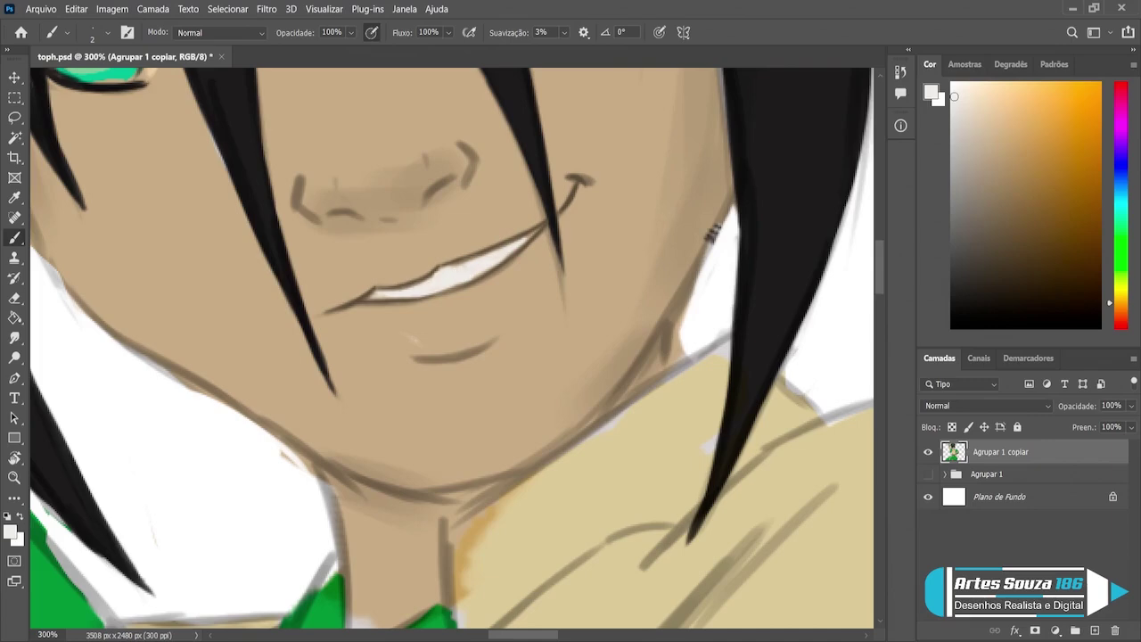
drag(451, 266, 469, 261)
drag(533, 232, 524, 238)
Step: Shade the teeth's upper edge and left end in tan, then zoom out to the whole character
click(977, 194)
drag(538, 228, 486, 260)
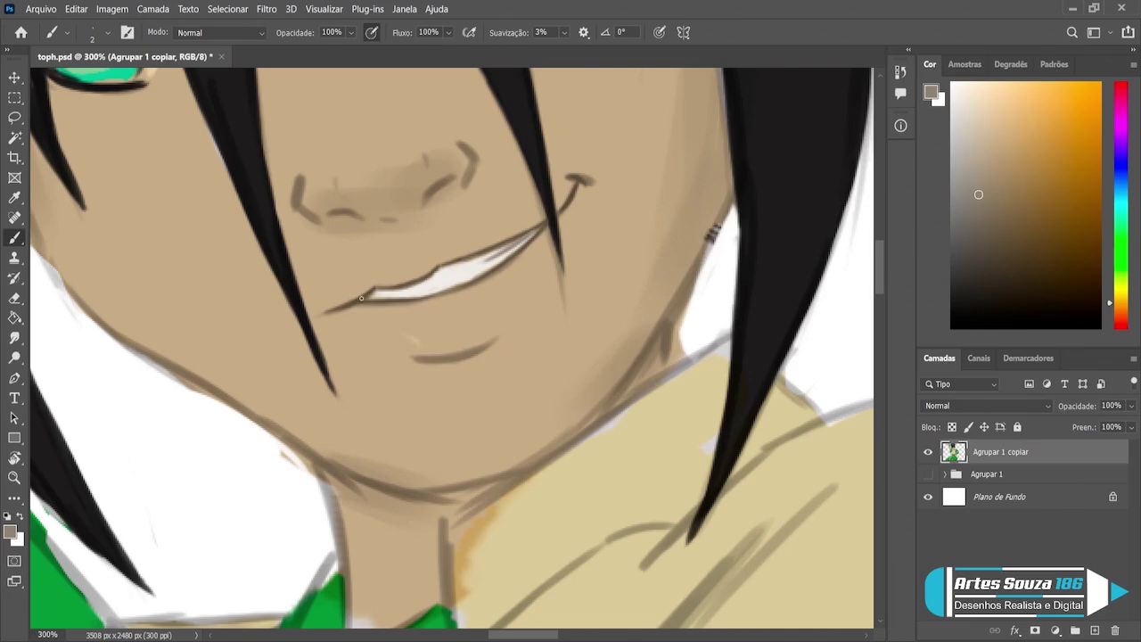
drag(368, 297, 397, 292)
key(ctrl+0)
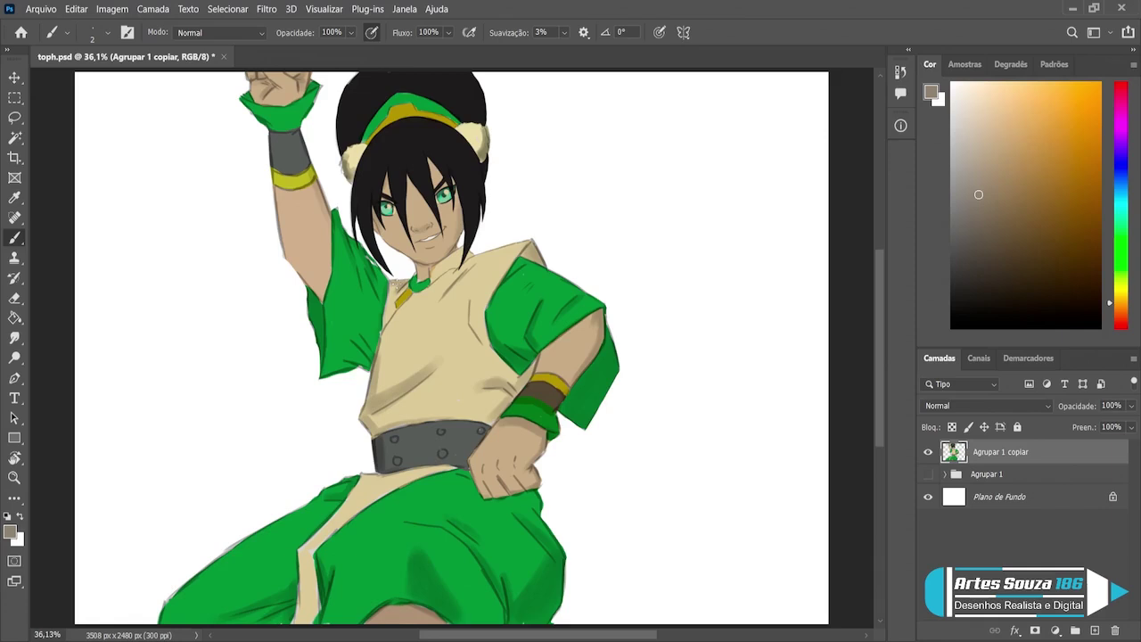
Step: Paint a darker shirt shading stroke on a clipped layer and merge it into Agrupar 1 copiar
alt+click(404, 391)
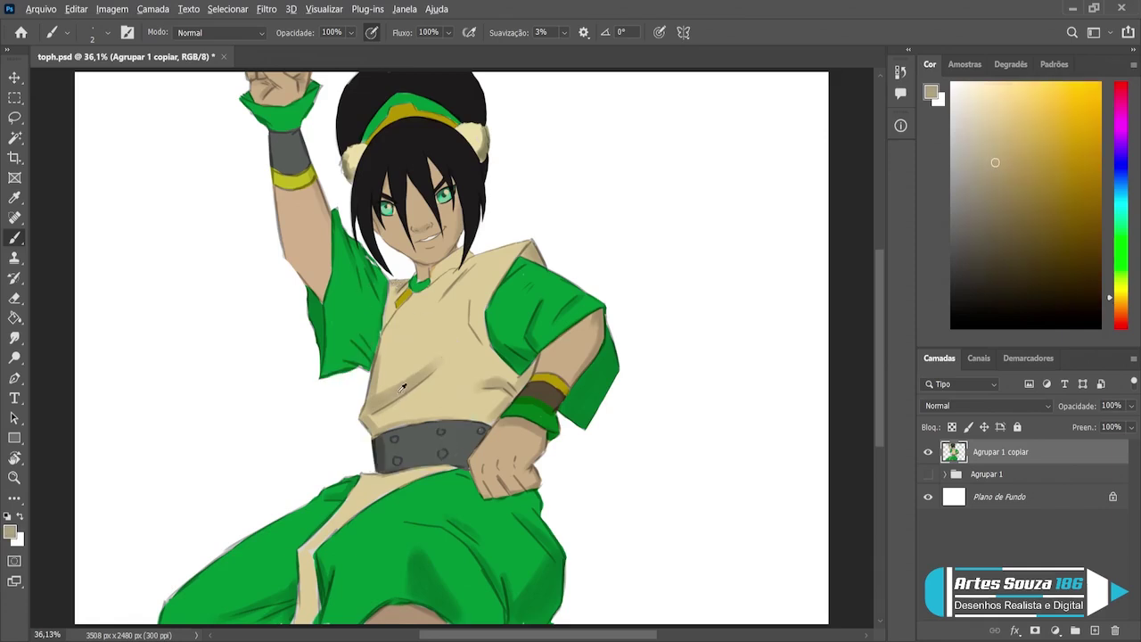
click(1095, 630)
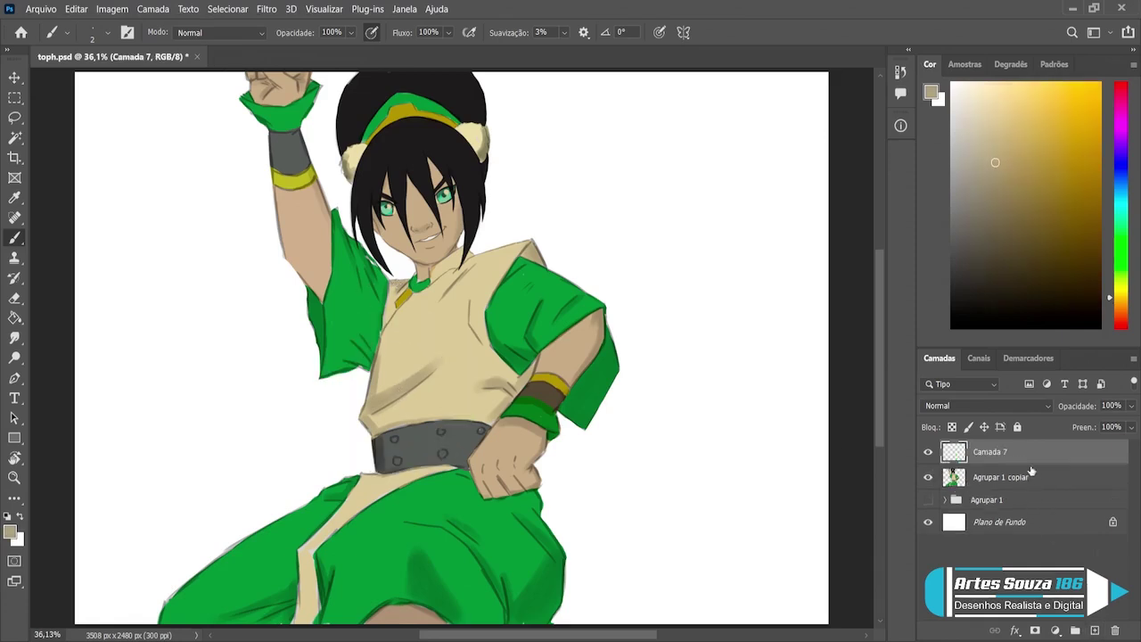
alt+click(1033, 460)
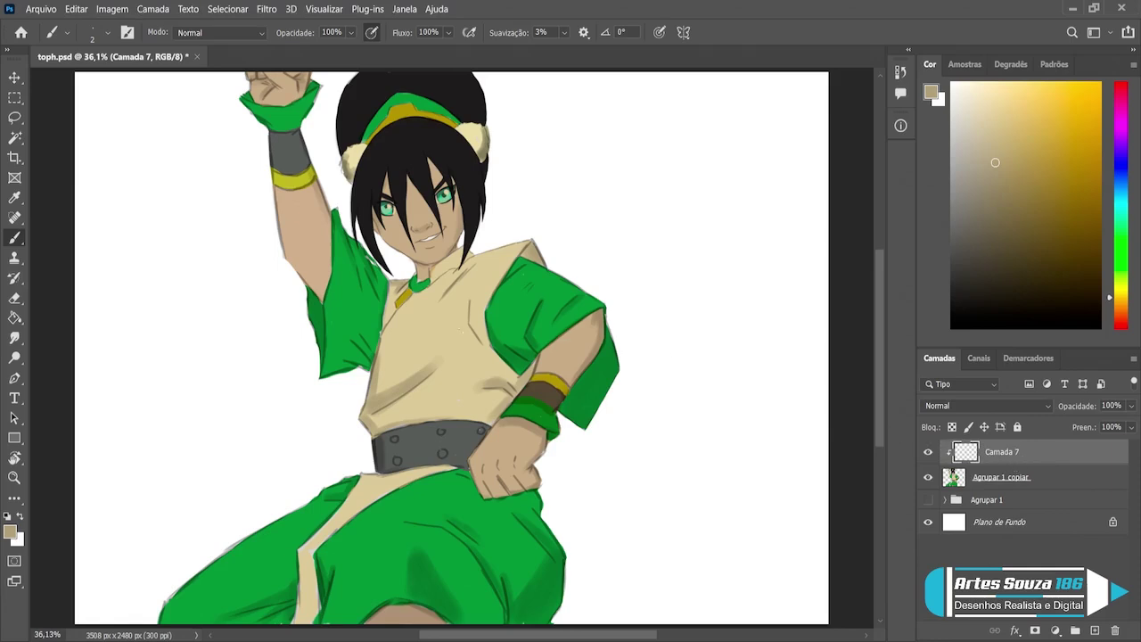
key(bracketright)
key(bracketright)
key(bracketright)
drag(465, 304, 476, 339)
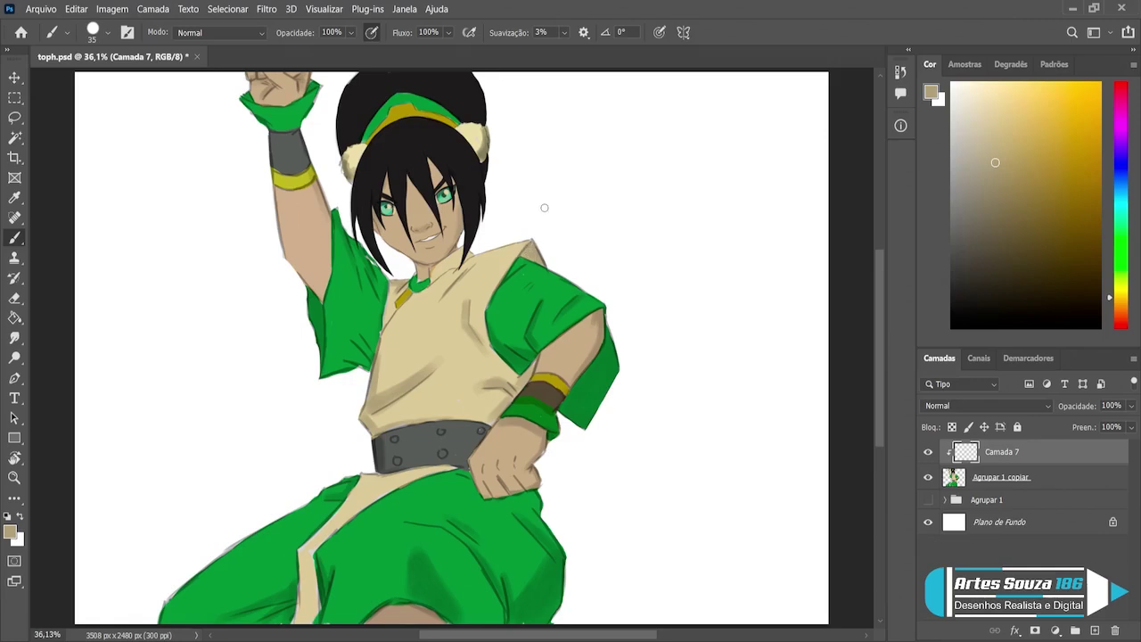
alt+click(374, 265)
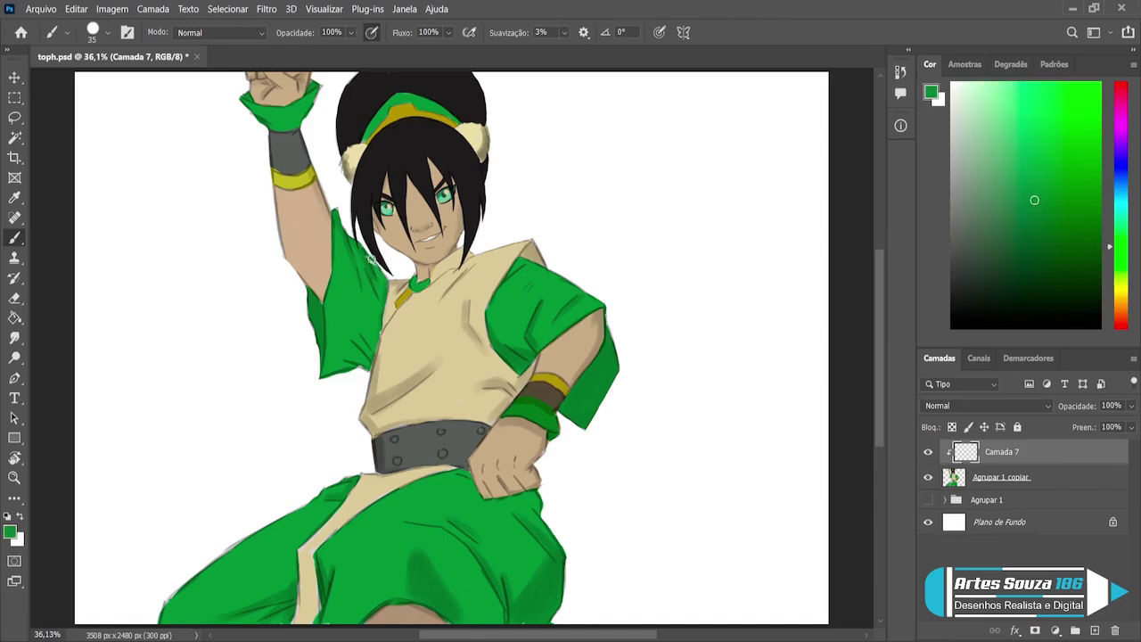
key(bracketleft)
key(bracketleft)
key(ctrl+e)
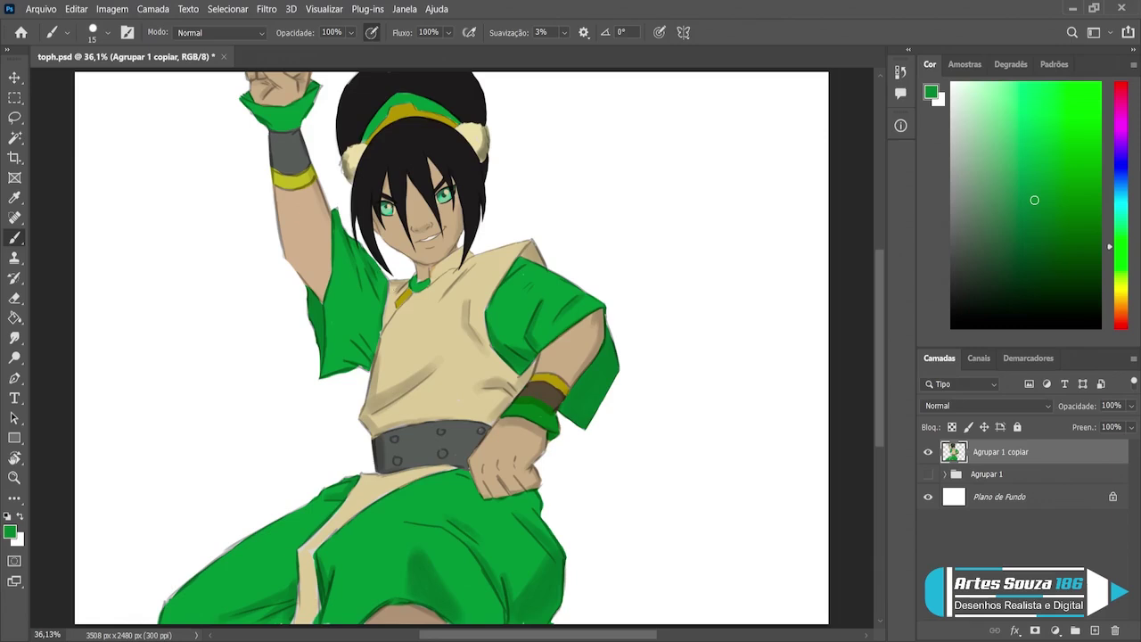
alt+click(397, 287)
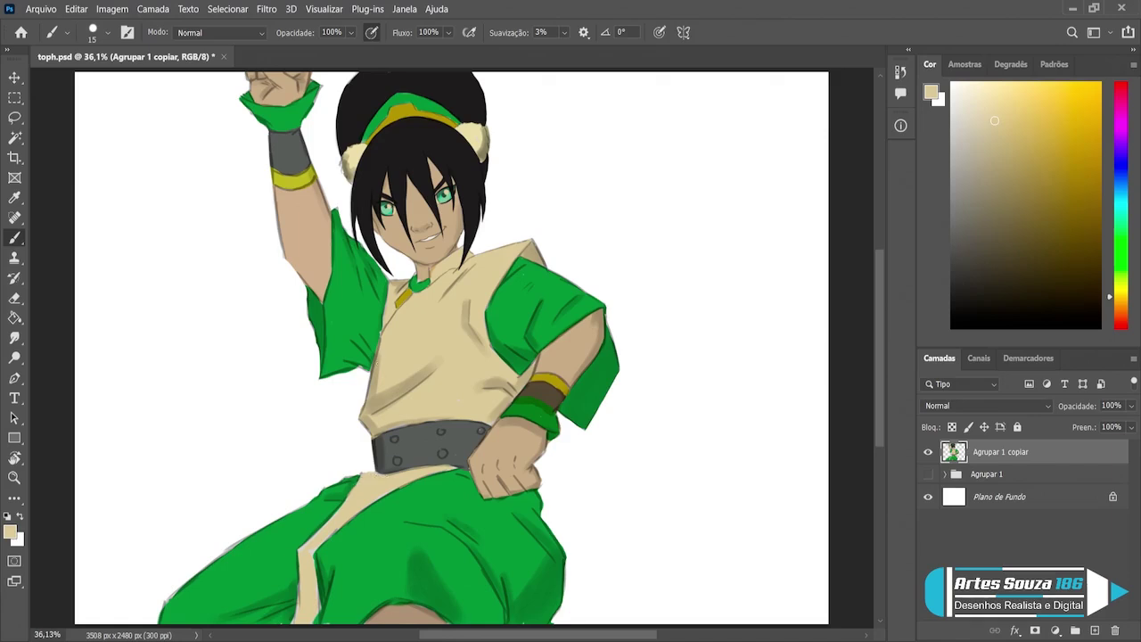
Step: Shade the tan strip of the pants with a darker tan sampled from the shirt
alt+click(401, 389)
key(bracketright)
key(bracketright)
mouse_move(339, 526)
mouse_down()
mouse_move(322, 543)
mouse_move(308, 616)
mouse_up()
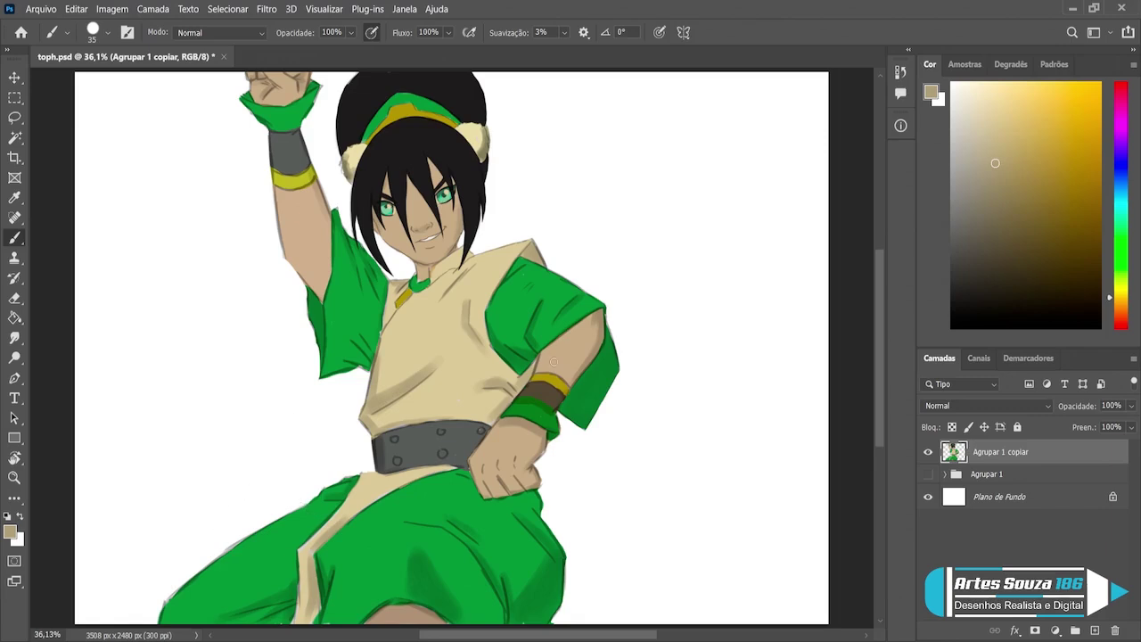
Step: Sample skin, headband olive and shirt beige colours, shrink the brush, and switch to the Eraser
alt+click(567, 346)
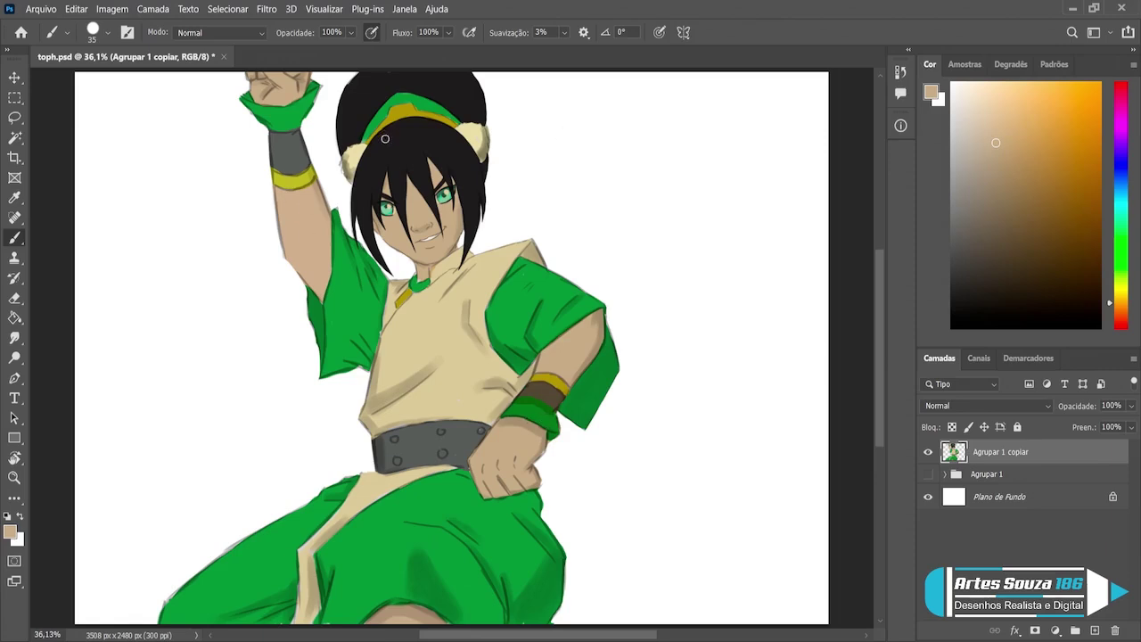
alt+click(409, 105)
key(bracketleft)
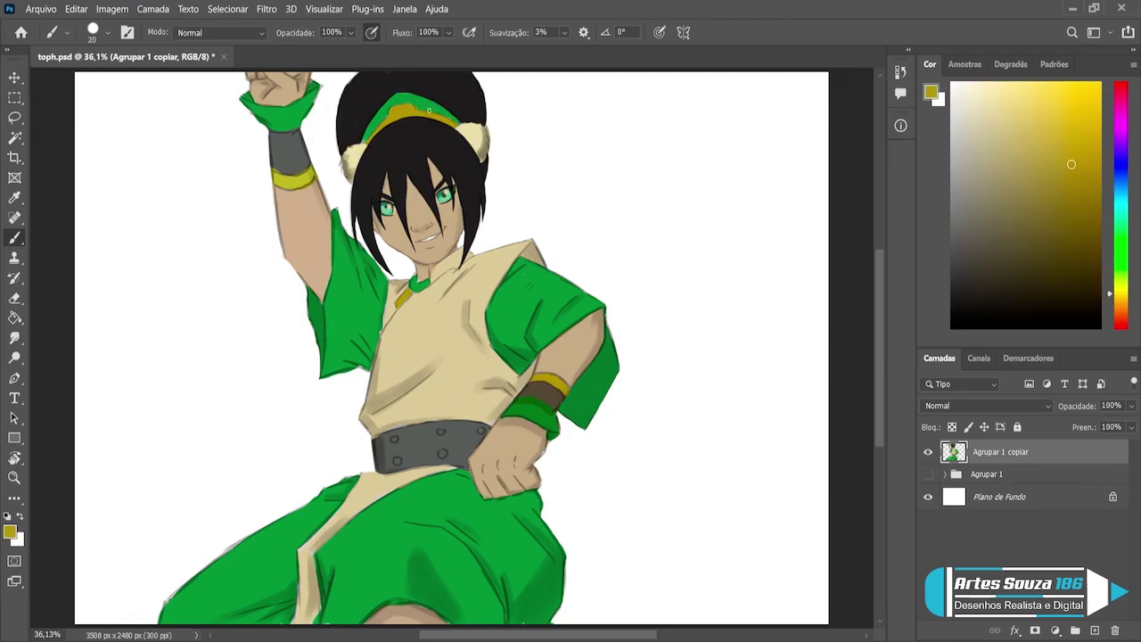
key(bracketleft)
alt+click(487, 300)
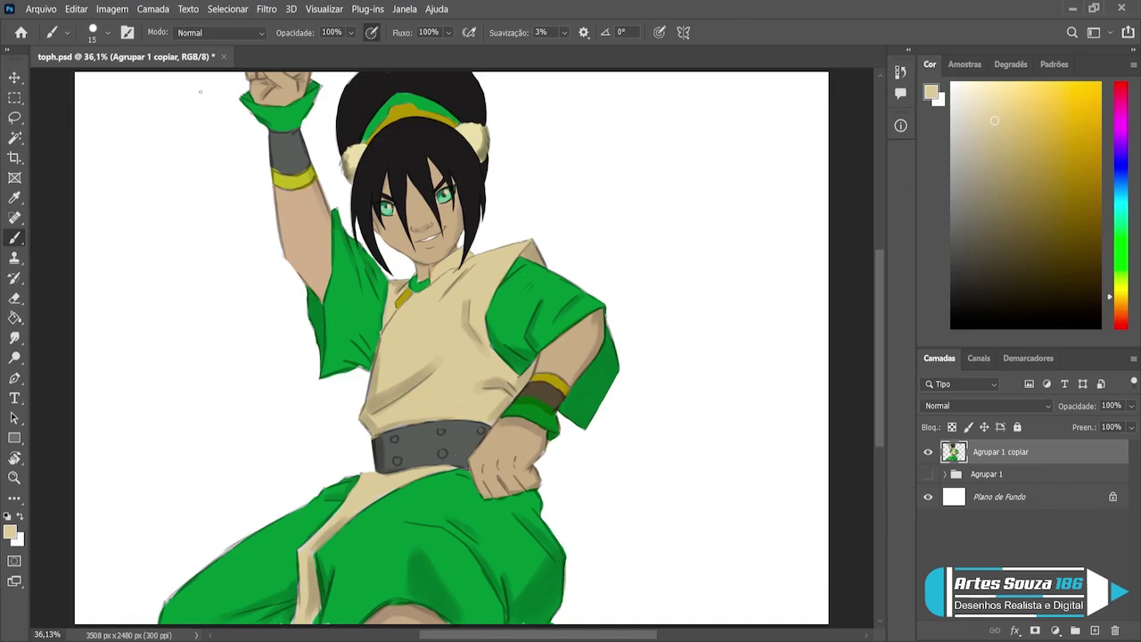
key(e)
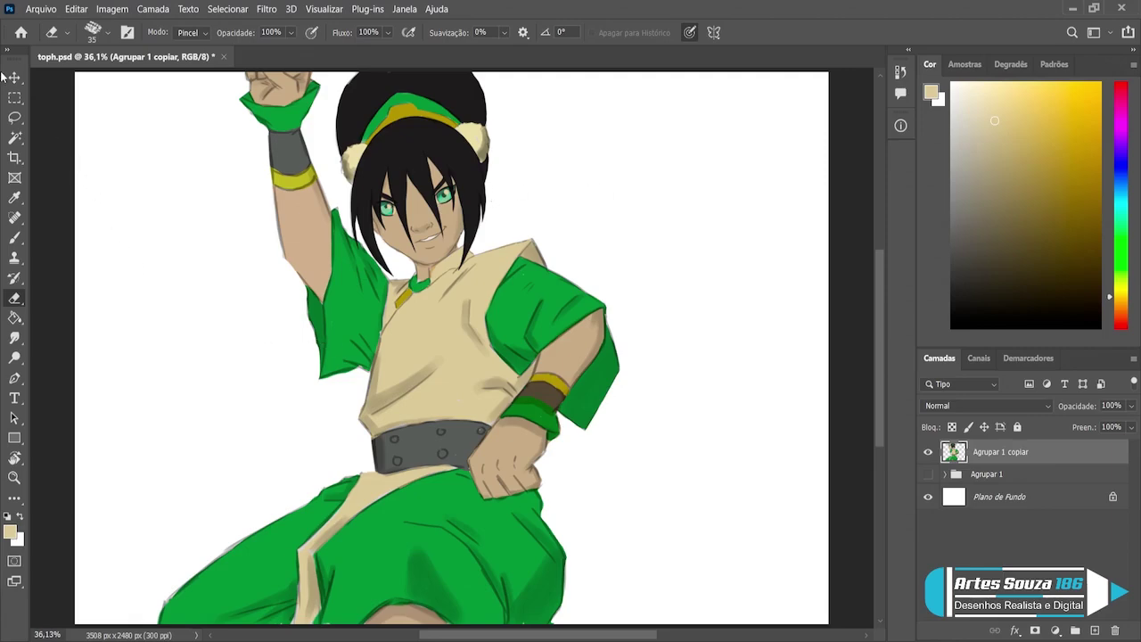
Step: Add the new layer Camada 7 and sample a dark olive-brown for the rock
click(1094, 631)
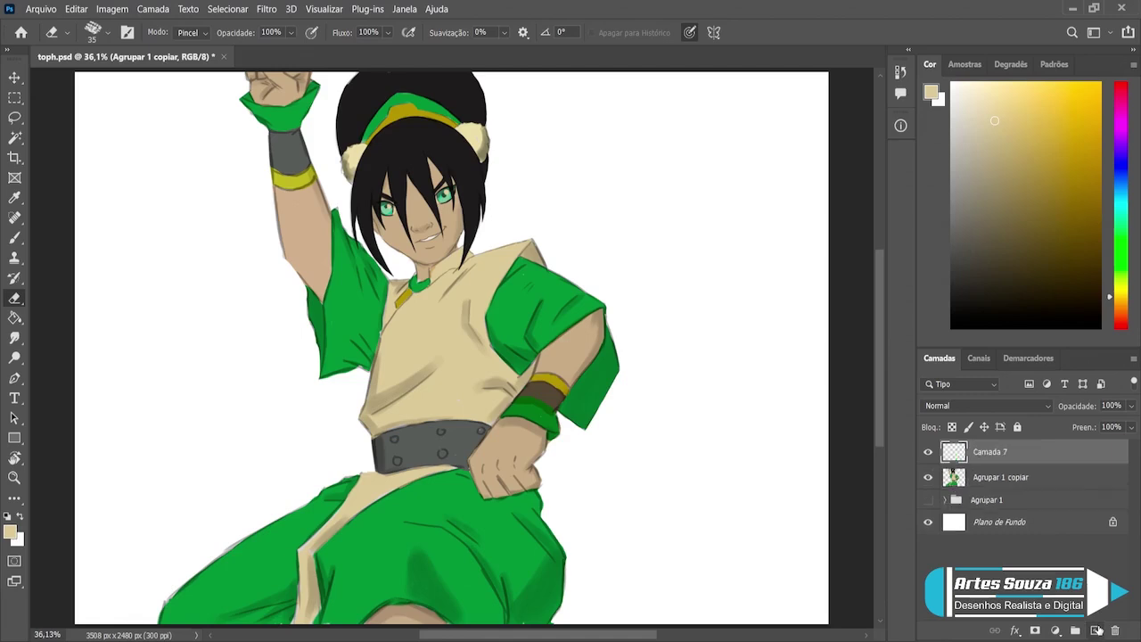
click(14, 238)
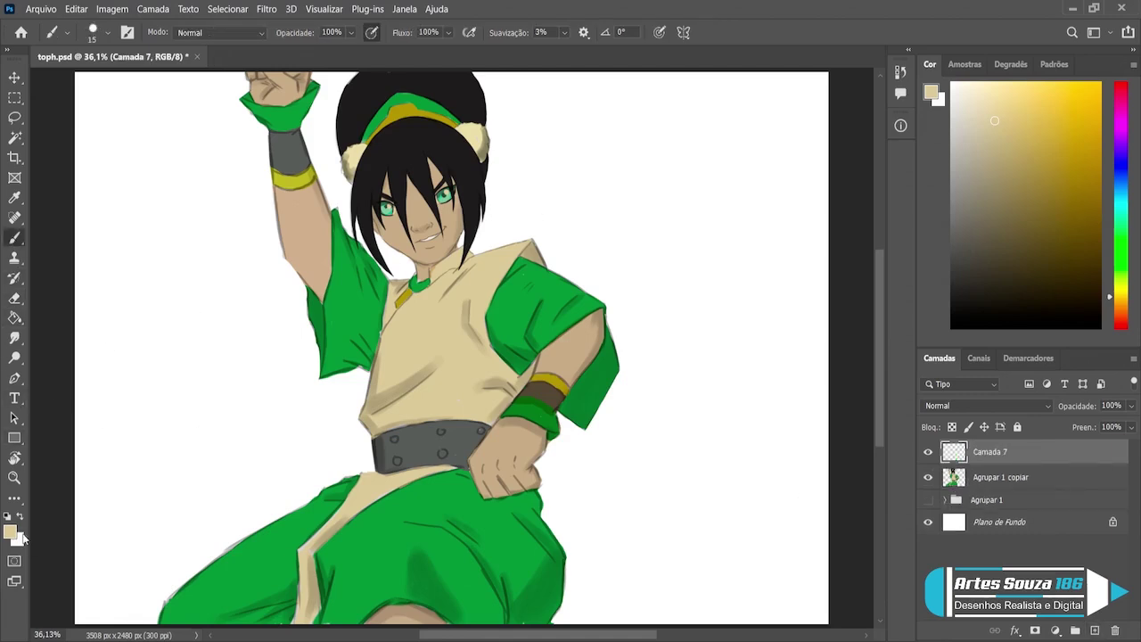
key(i)
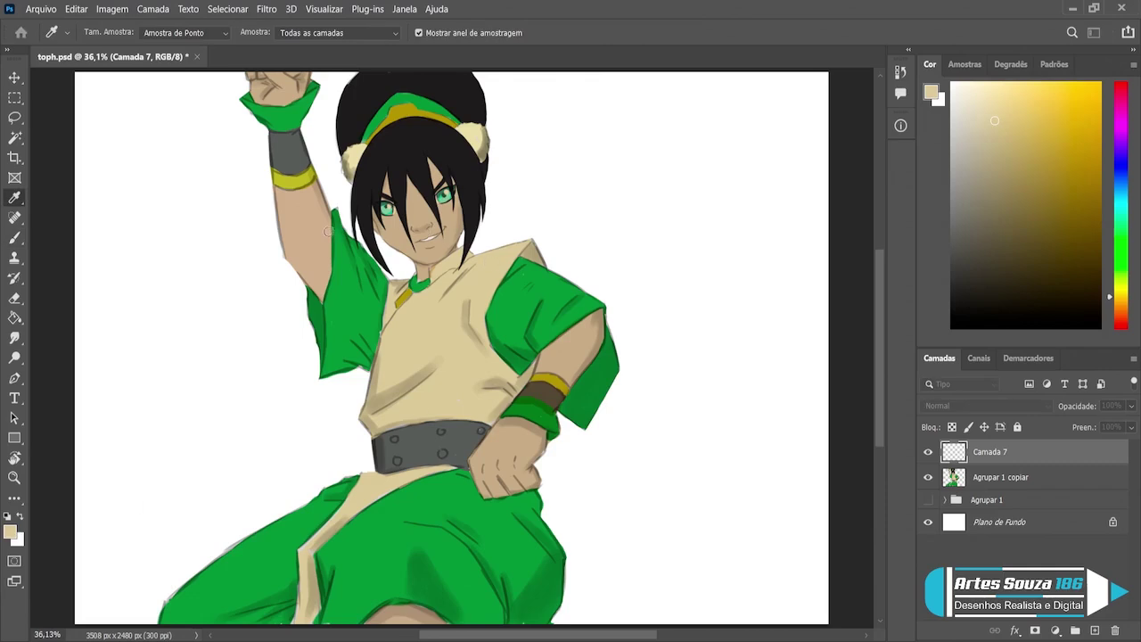
click(324, 215)
key(b)
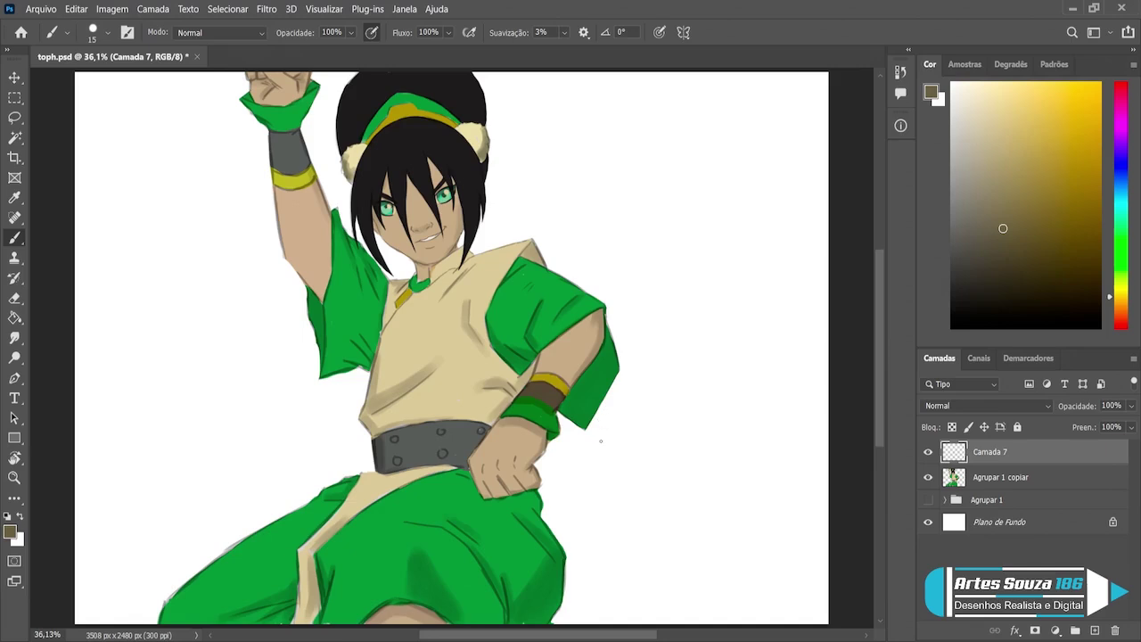
Step: Paint a diamond-shaped rock right of Toph's hip with a pressure-sized textured brush, locking transparency
click(659, 34)
key(bracketright)
key(bracketright)
key(bracketright)
key(period)
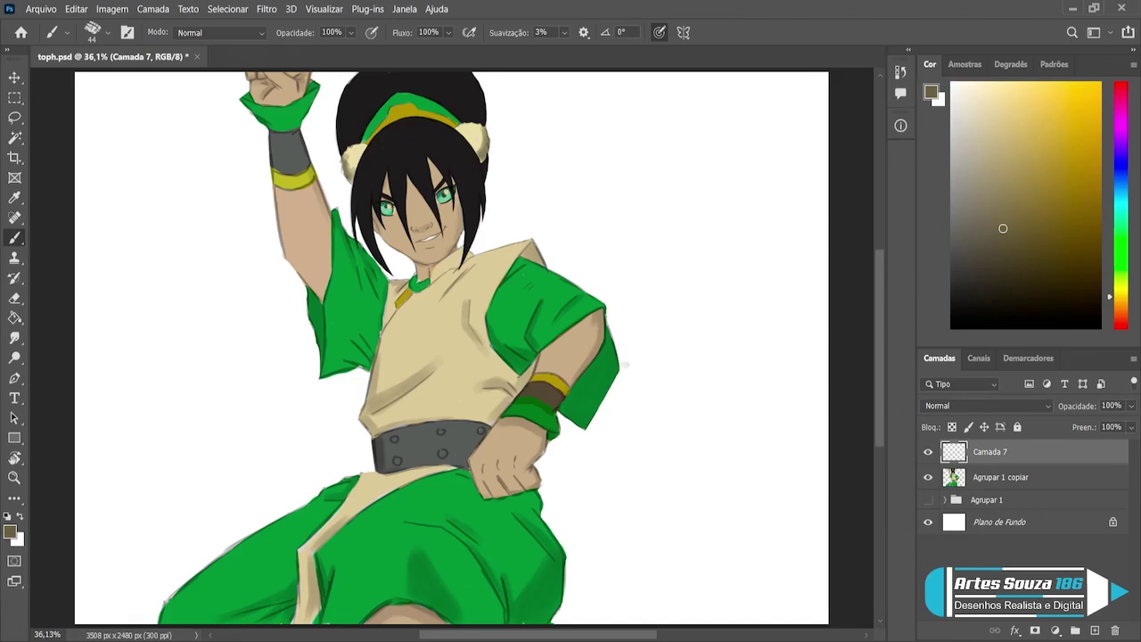
key(bracketright)
mouse_move(667, 412)
mouse_down()
mouse_move(687, 406)
mouse_move(710, 423)
mouse_move(678, 465)
mouse_up()
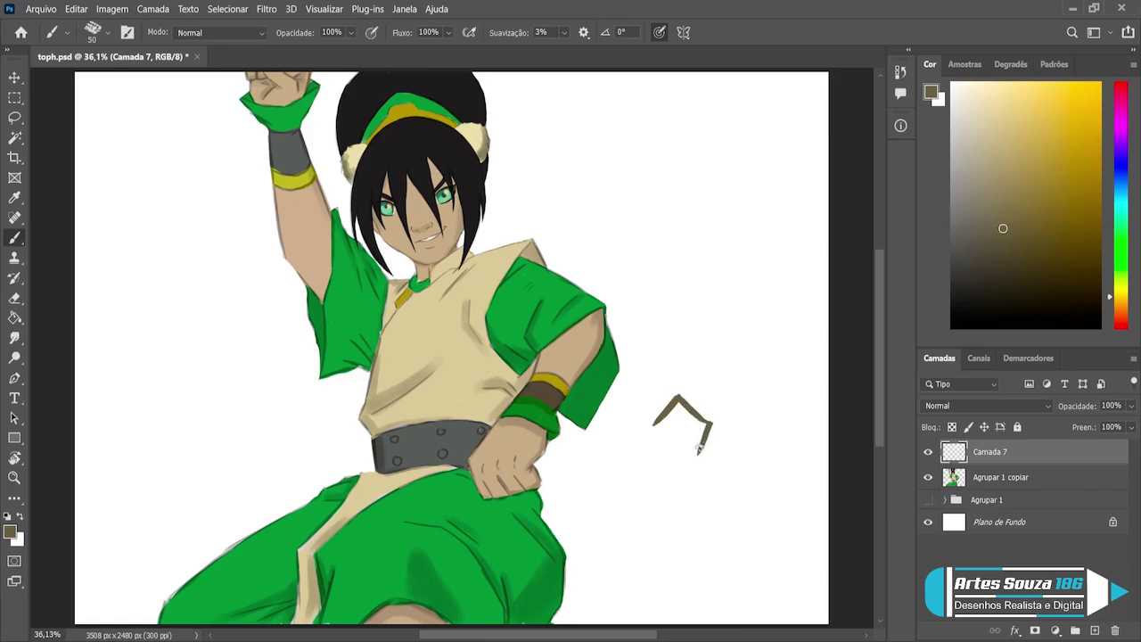
mouse_move(658, 415)
mouse_down()
mouse_move(646, 433)
mouse_move(673, 472)
mouse_move(655, 432)
mouse_move(672, 466)
mouse_move(699, 428)
mouse_move(661, 435)
mouse_up()
key(bracketright)
key(bracketright)
key(bracketright)
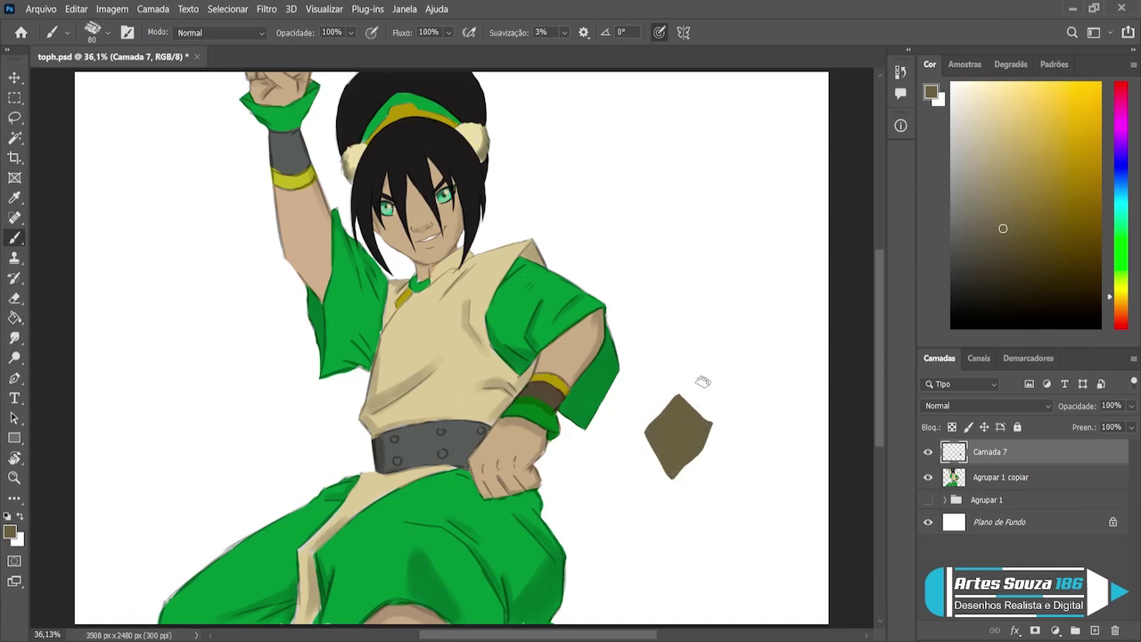
click(952, 427)
Step: Shade the rock's upper-left, lower-left and upper-right edges with dark brown
click(1010, 273)
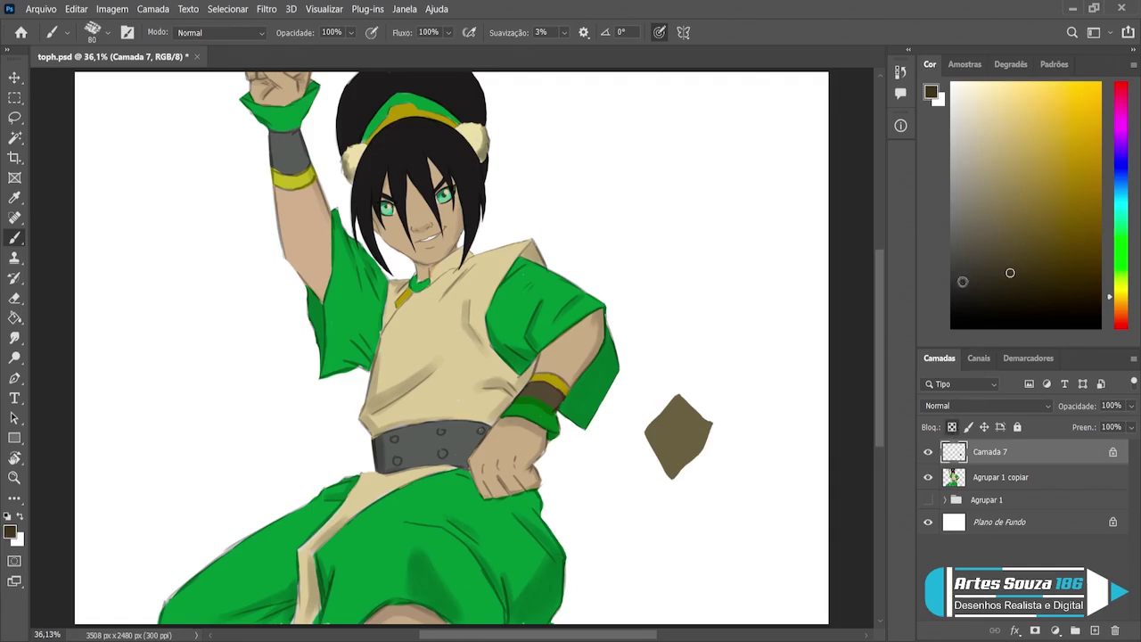
drag(664, 407, 642, 431)
drag(652, 440, 671, 472)
drag(697, 416, 686, 459)
mouse_move(661, 444)
mouse_down()
mouse_move(672, 462)
mouse_move(658, 474)
mouse_up()
Step: Add light tan rock highlights, then darken its right and lower edges with a 150 brush
alt+click(677, 424)
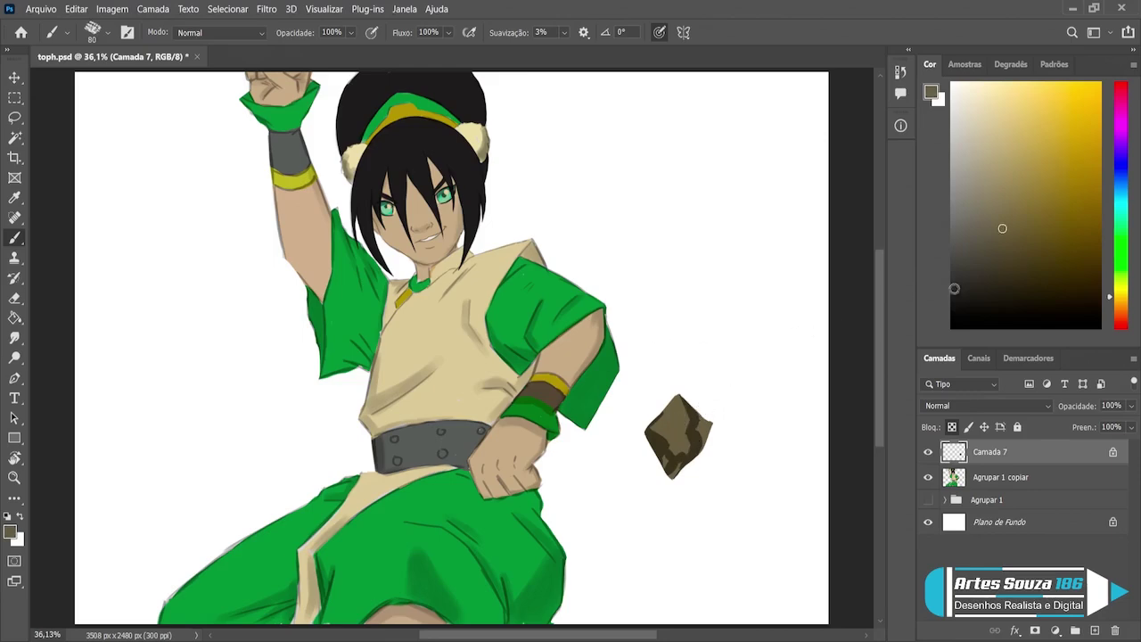
click(999, 238)
alt+click(679, 406)
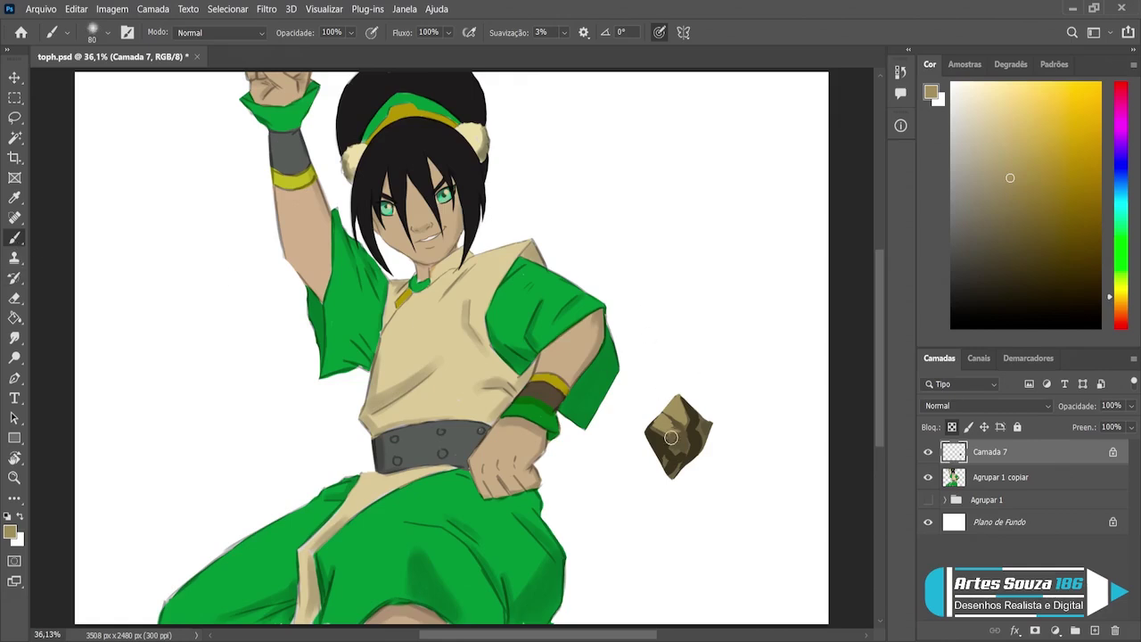
click(1006, 275)
key(bracketright)
key(bracketright)
key(bracketright)
mouse_move(718, 427)
mouse_down()
mouse_move(686, 464)
mouse_move(667, 466)
mouse_move(655, 445)
mouse_move(676, 462)
mouse_move(702, 416)
mouse_up()
Step: Duplicate the rock into two copies left of her raised arm, the lower one smaller
click(14, 77)
drag(731, 416, 722, 410)
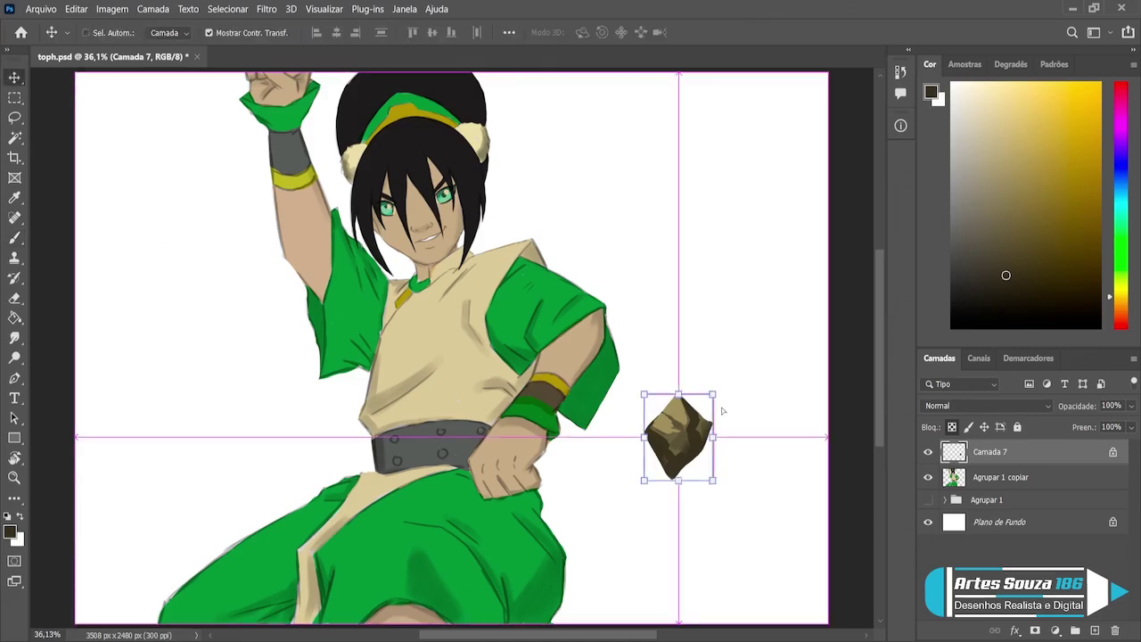
key(ctrl+j)
drag(676, 442, 231, 326)
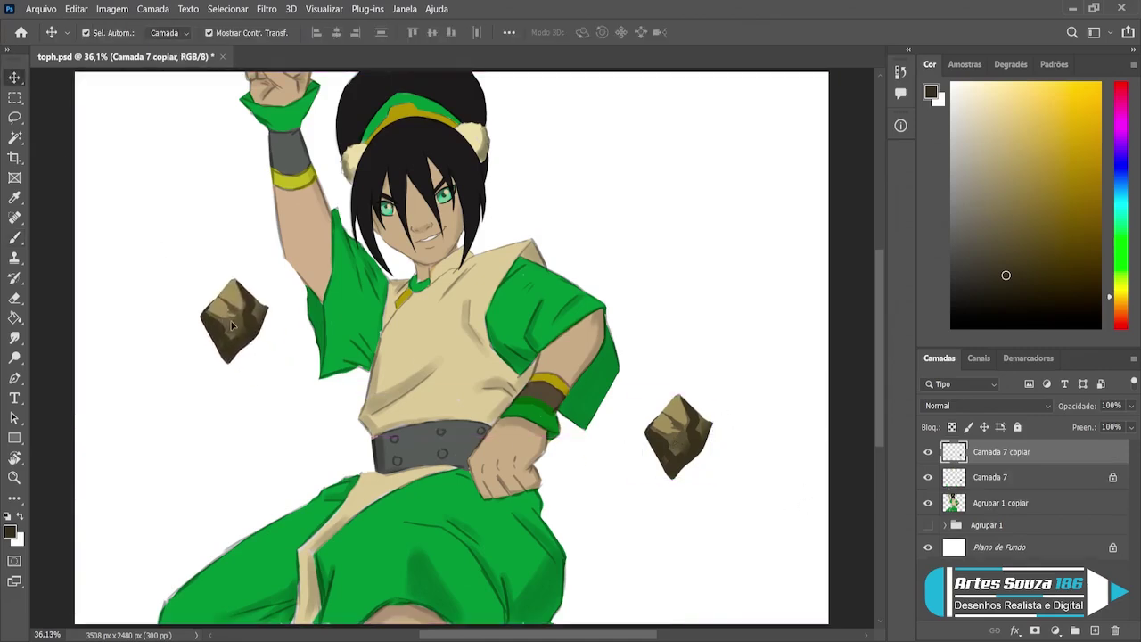
key(ctrl+alt+t)
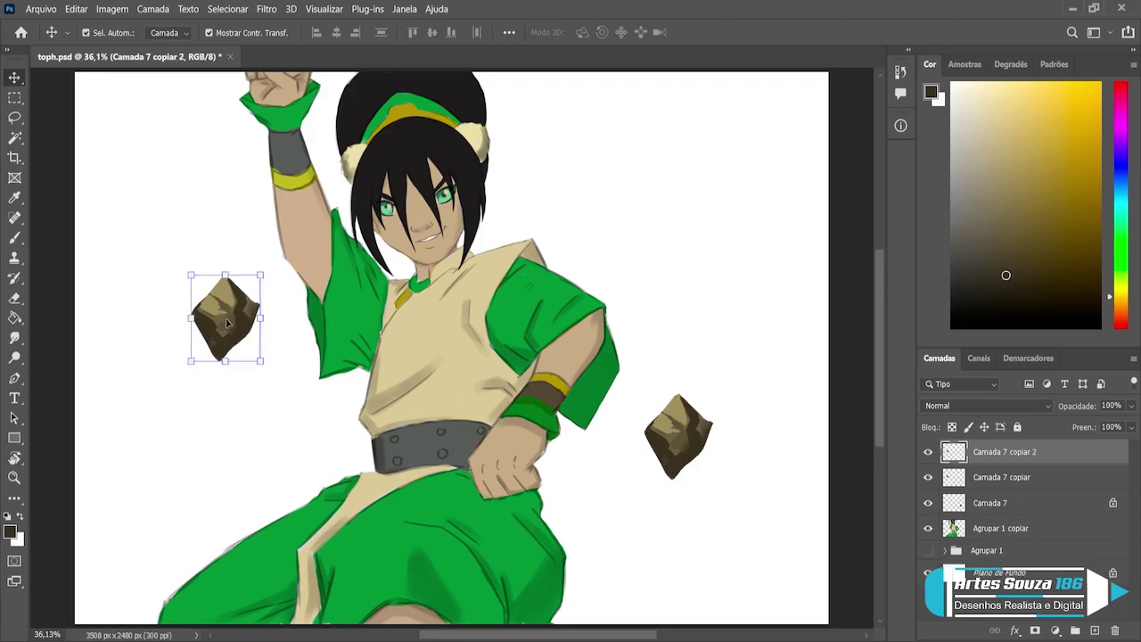
drag(228, 323, 262, 424)
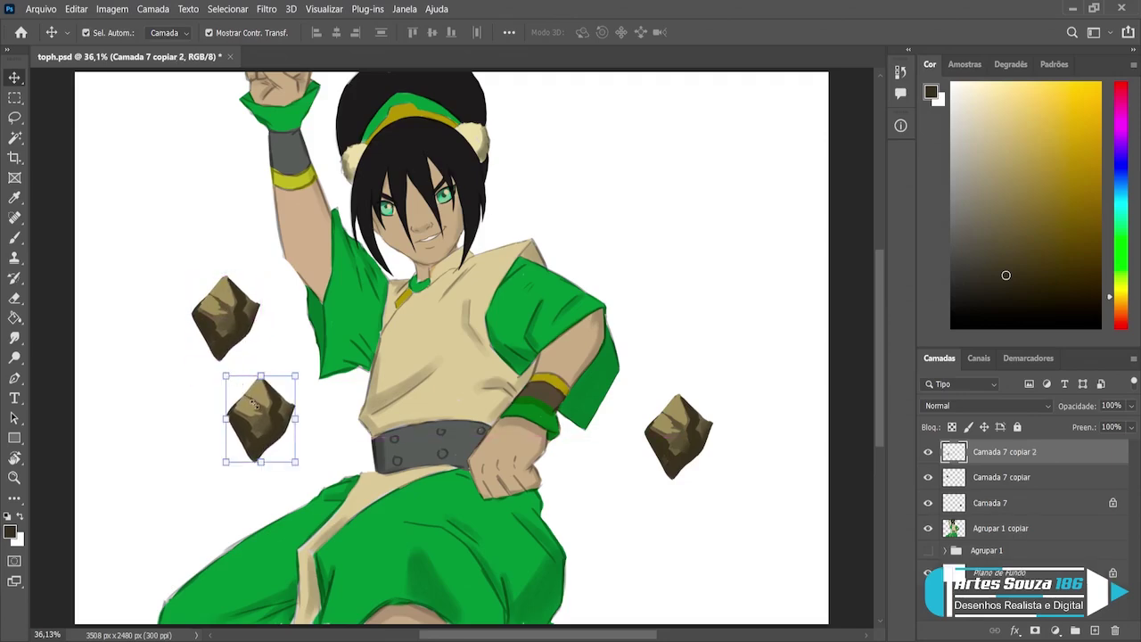
mouse_move(226, 376)
mouse_down()
mouse_move(251, 407)
mouse_move(274, 412)
mouse_up()
key(Return)
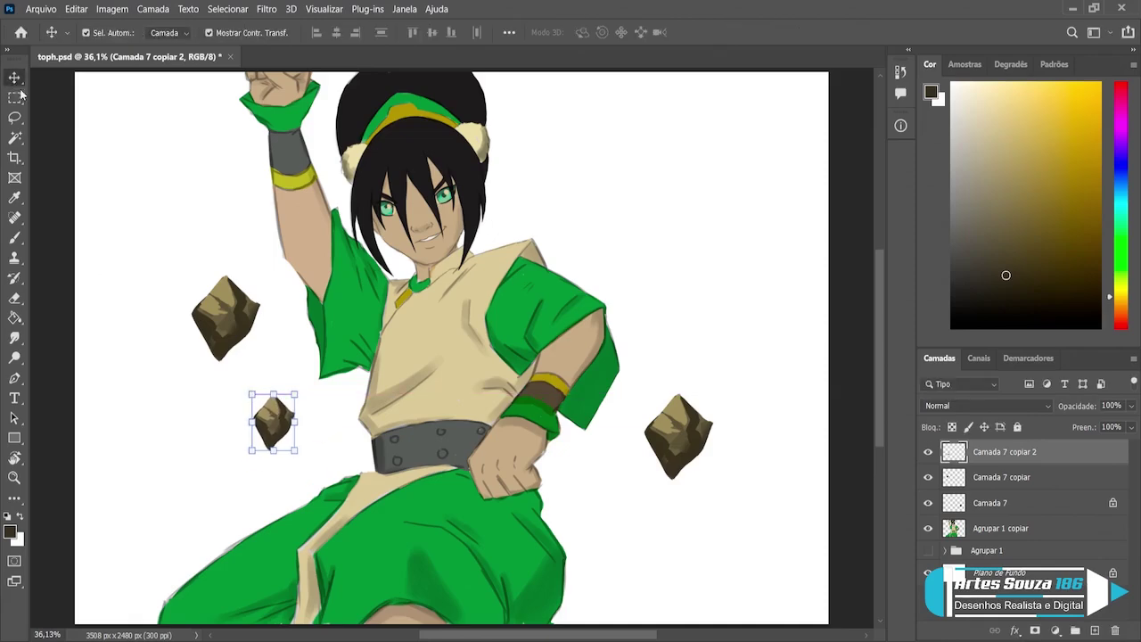
Step: Add a 76% rock copy beside her shoulder and a 69%-wide copy at her lower left
click(667, 428)
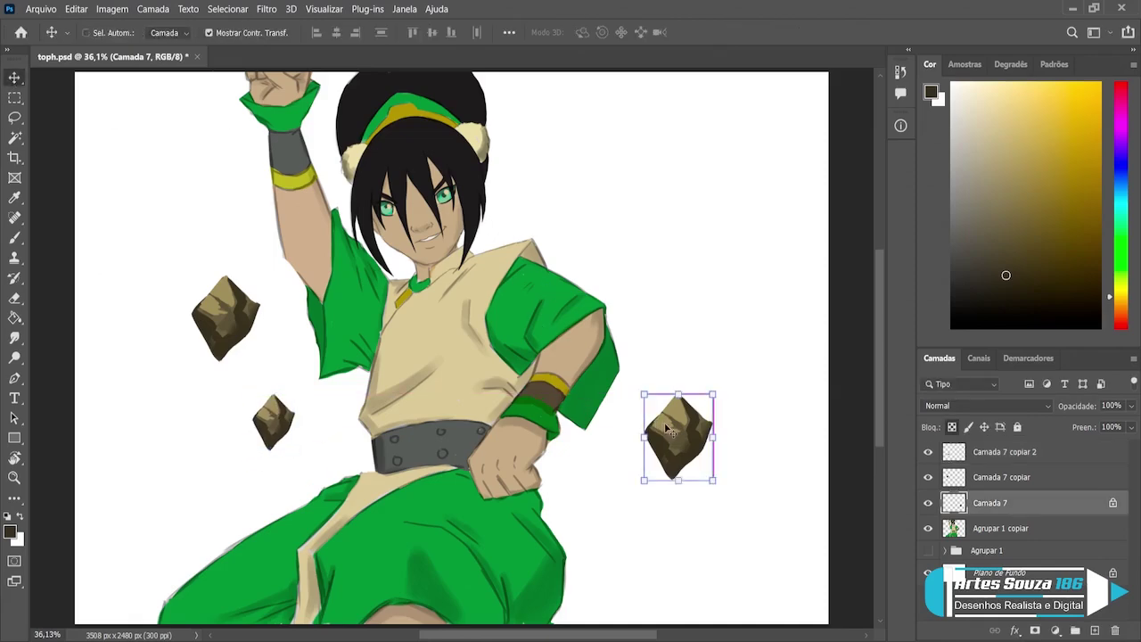
mouse_move(667, 428)
mouse_down()
mouse_move(590, 284)
mouse_move(644, 287)
mouse_move(716, 344)
mouse_up()
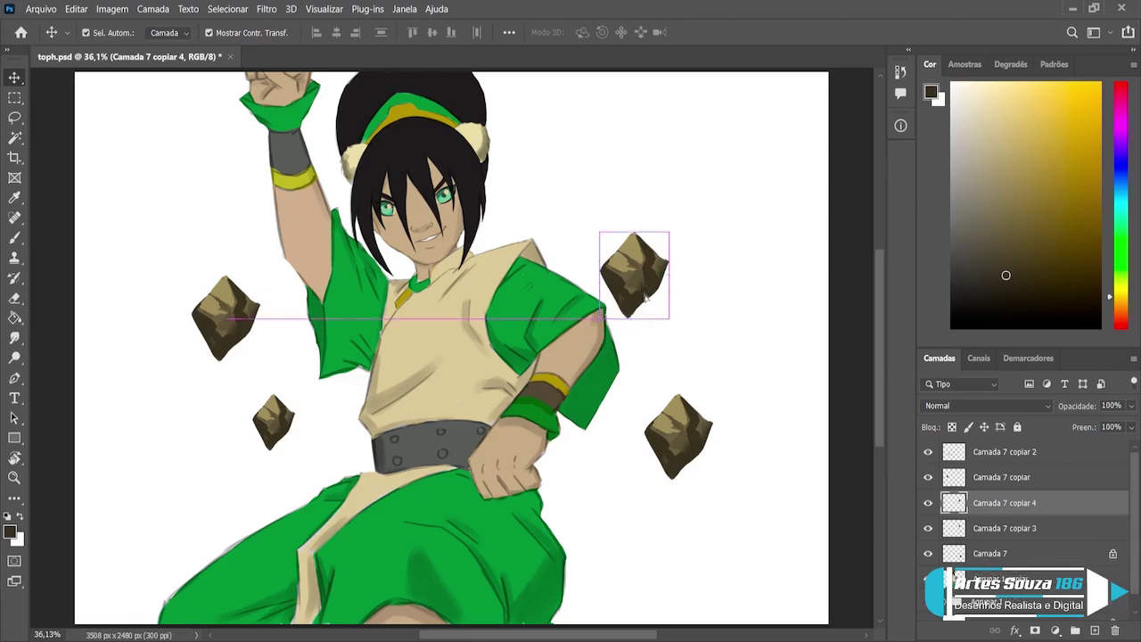
mouse_move(740, 289)
mouse_down()
mouse_move(724, 312)
mouse_move(731, 353)
mouse_up()
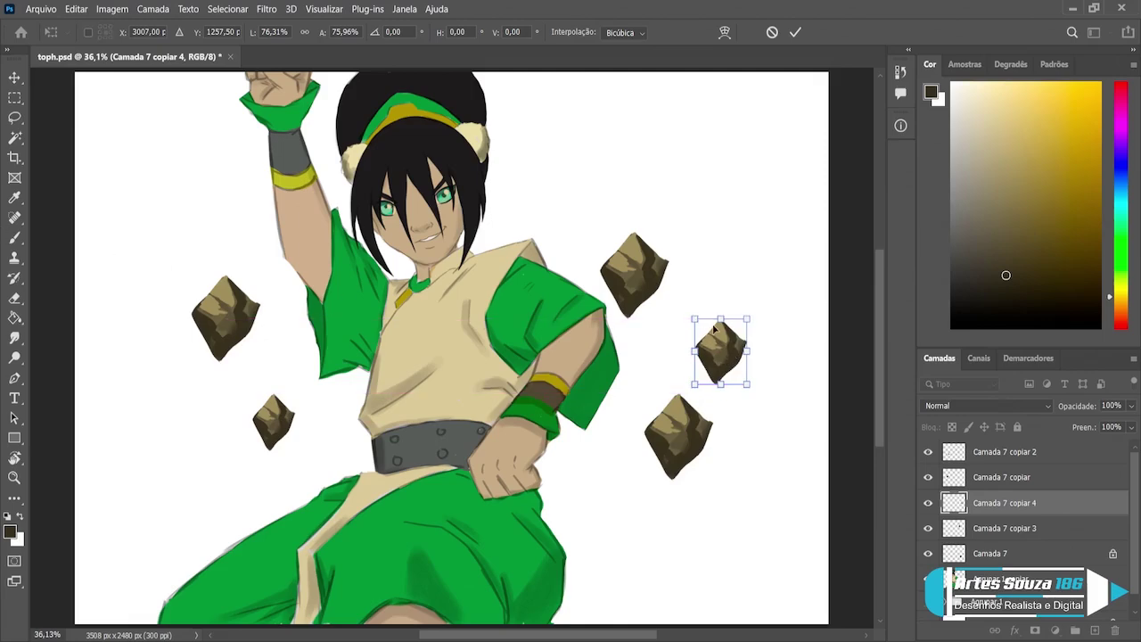
key(Return)
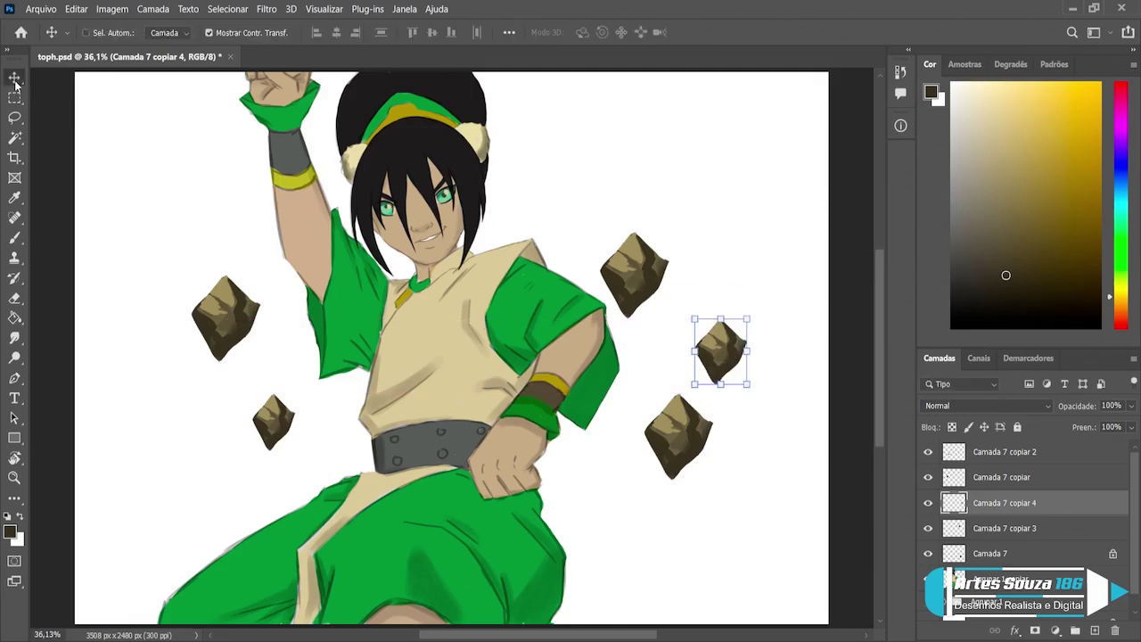
key(ctrl+j)
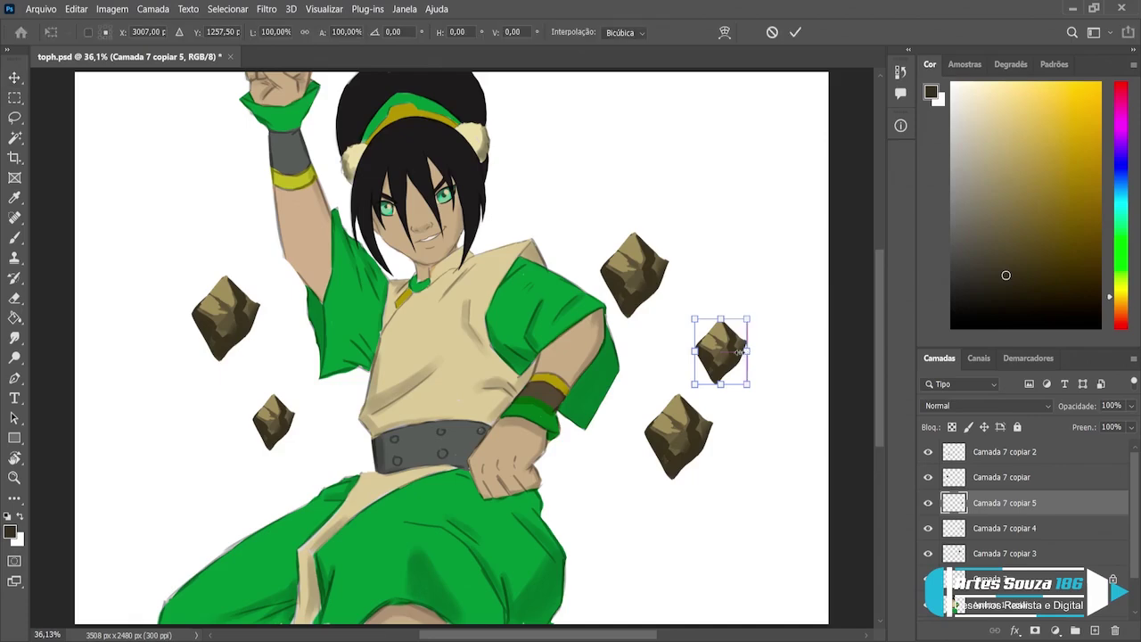
key(ctrl+t)
drag(749, 351, 222, 446)
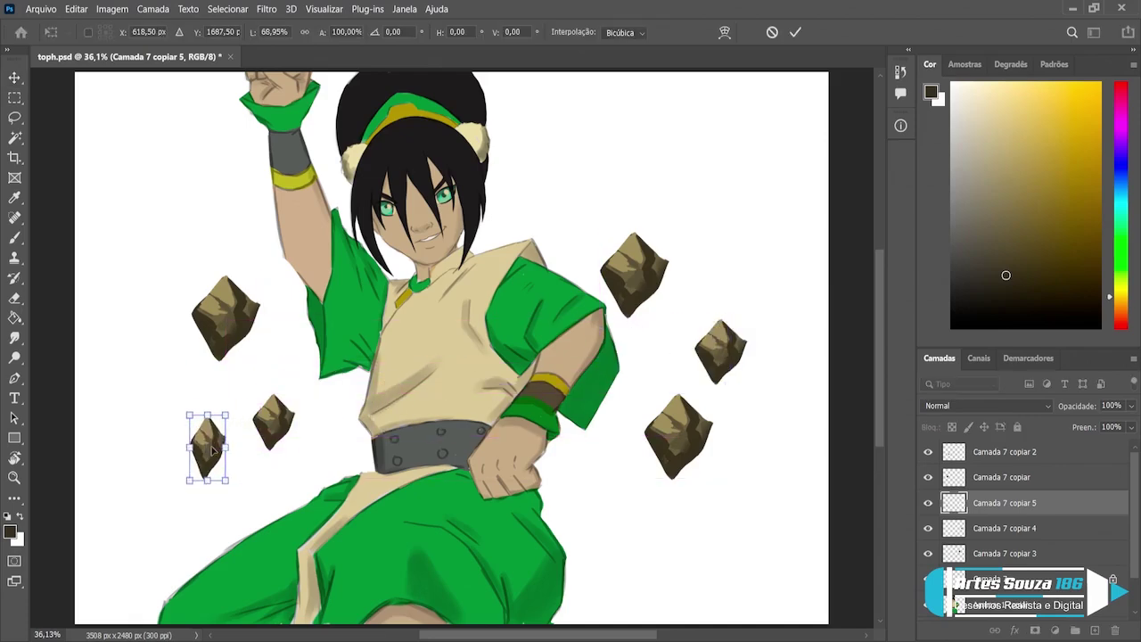
mouse_move(257, 481)
mouse_down()
mouse_move(267, 454)
mouse_move(183, 446)
mouse_up()
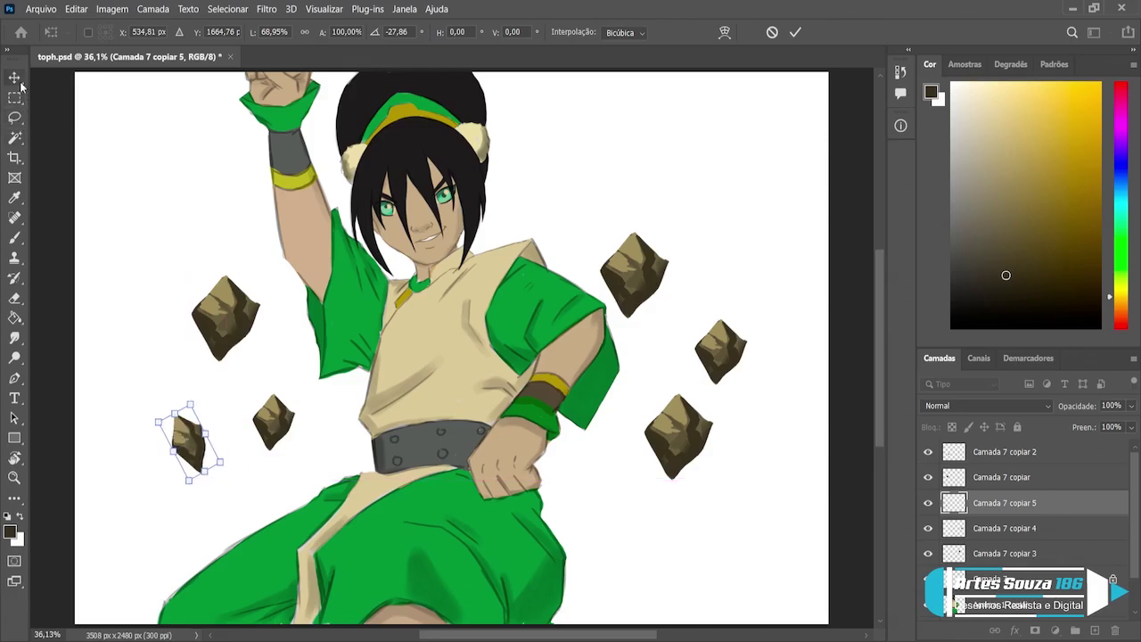
key(Return)
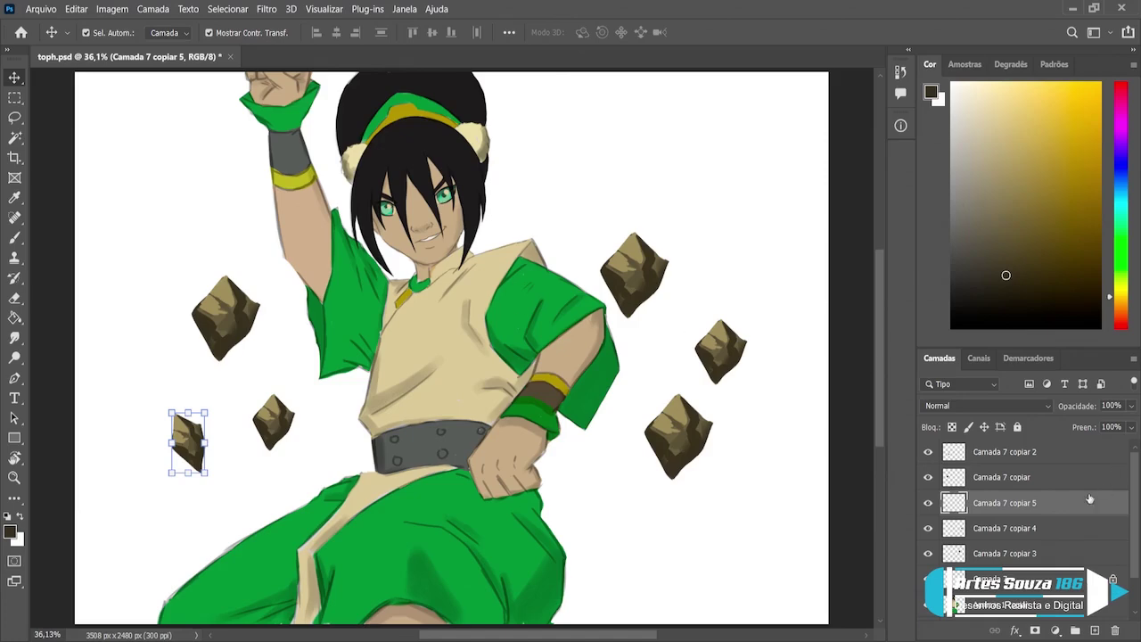
Step: Merge all rock layers into one, stretch them slightly taller and nudge left, then disable Auto-Select
key(ctrl+bracketright)
key(ctrl+bracketleft)
click(999, 459)
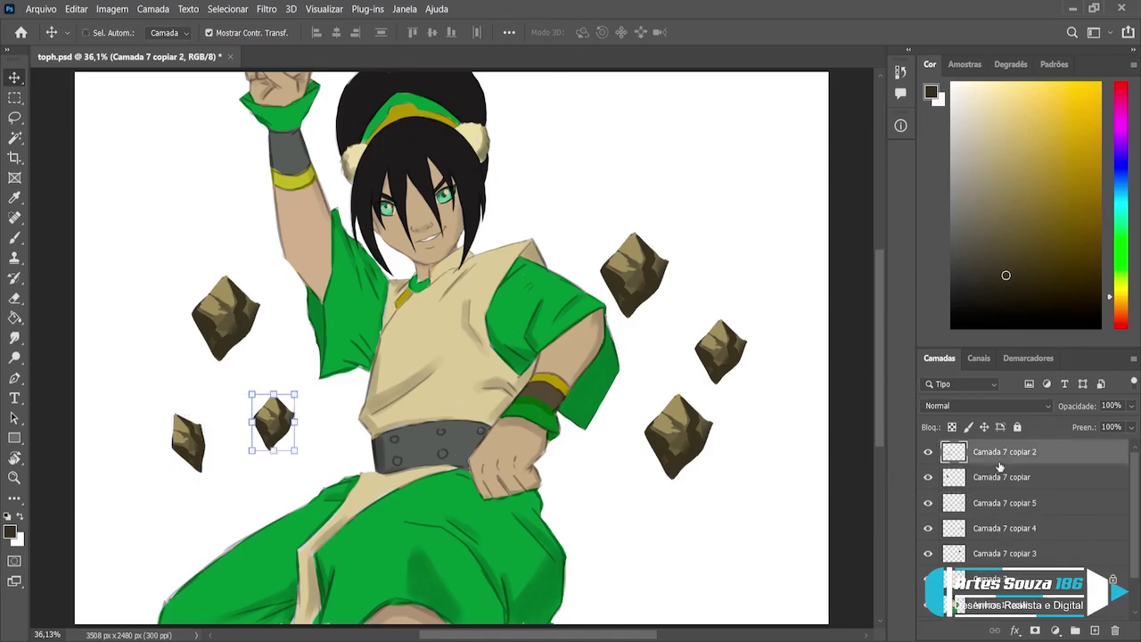
key(ctrl+e)
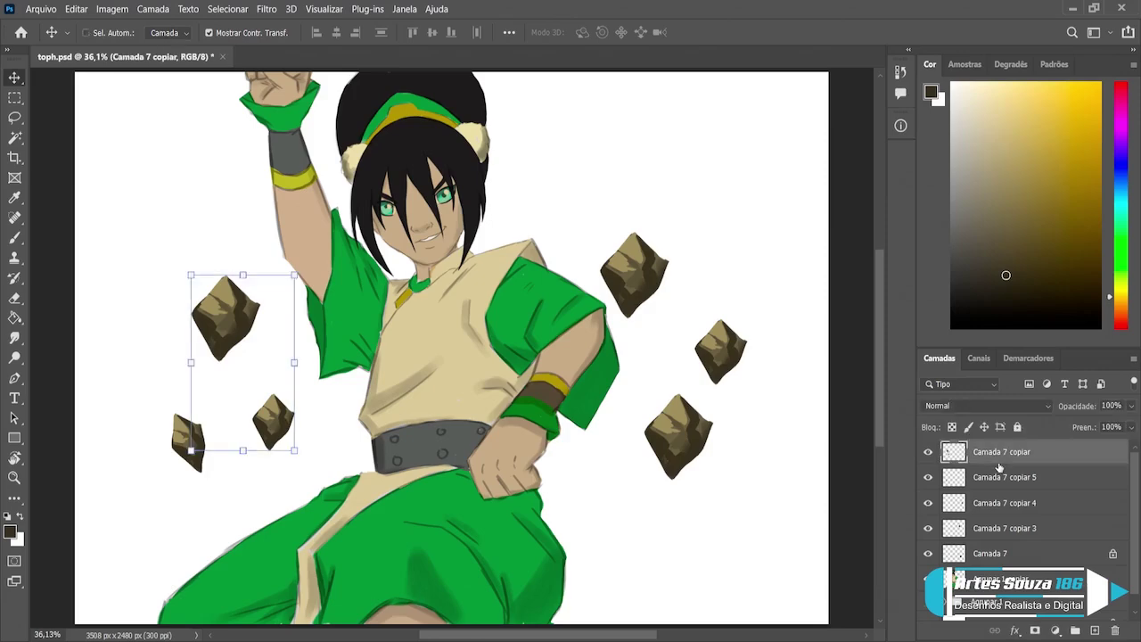
key(ctrl+e)
key(ctrl+e)
key(ctrl+e)
key(ctrl+e)
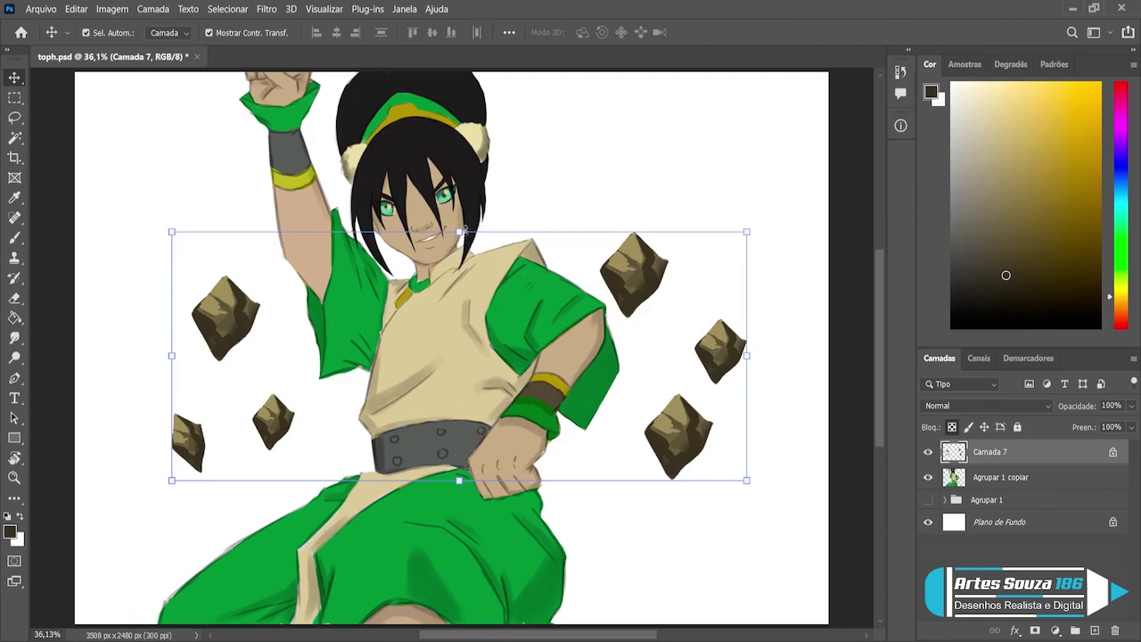
drag(460, 231, 459, 184)
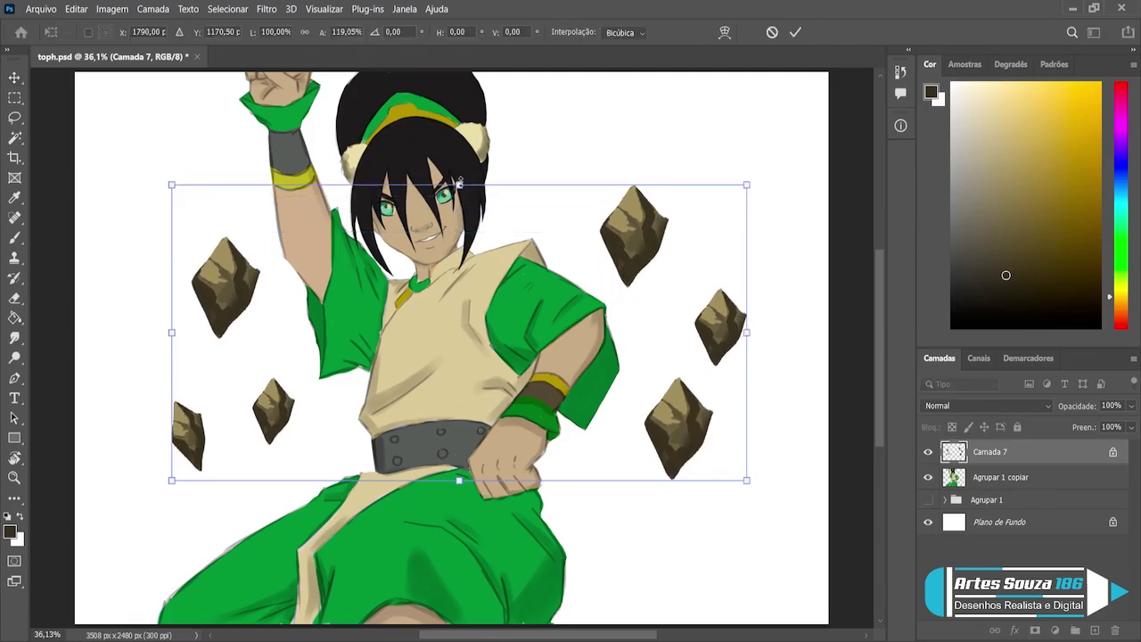
drag(617, 244, 609, 241)
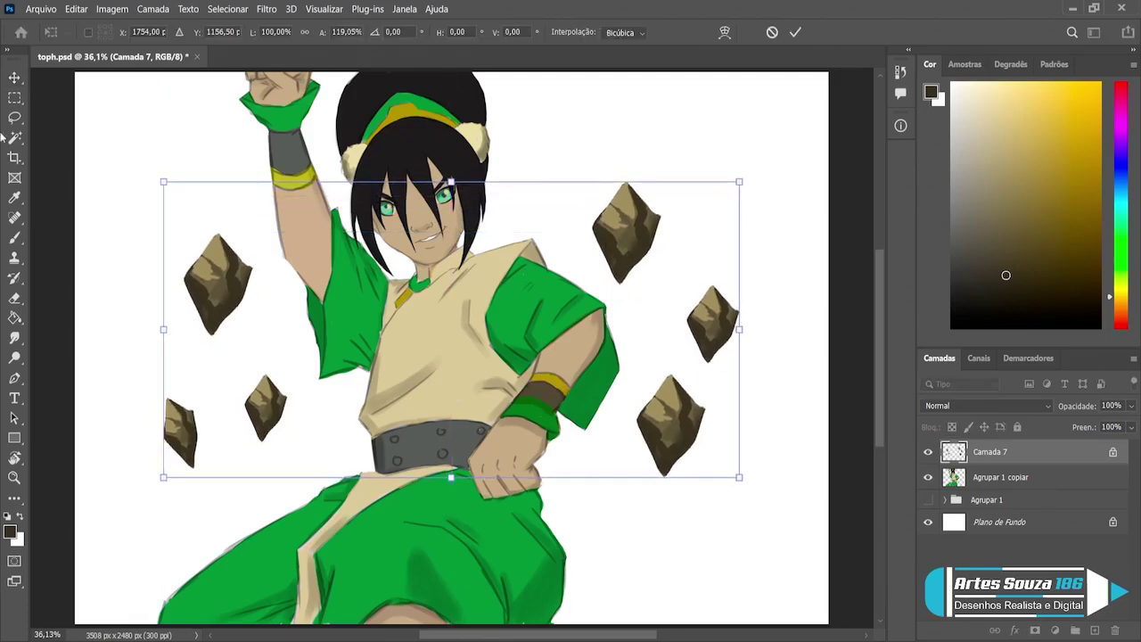
key(Return)
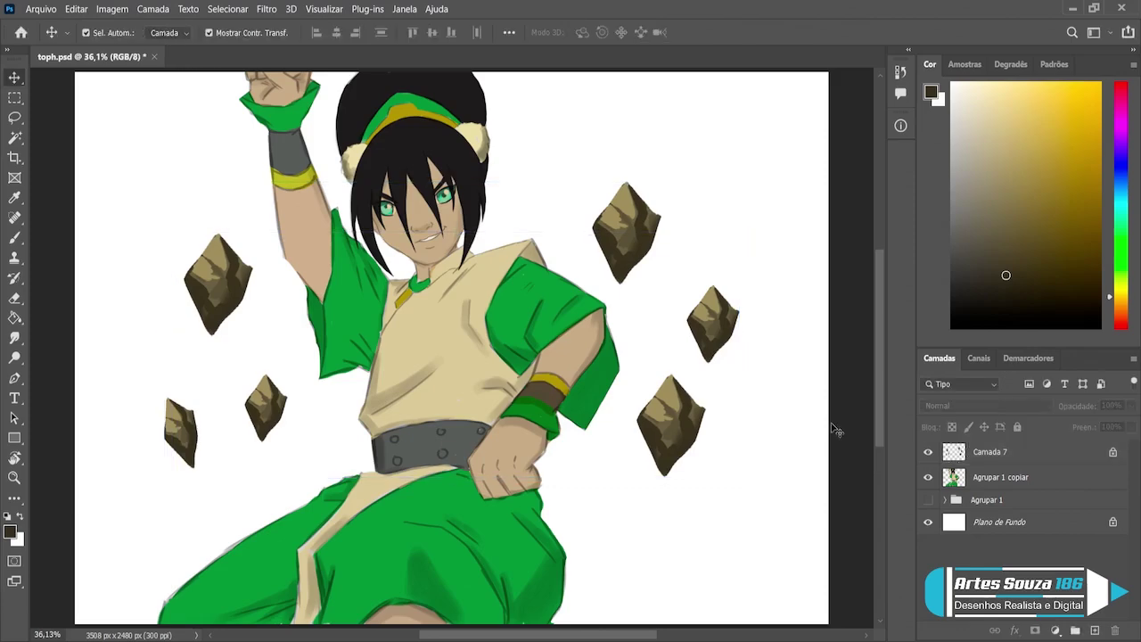
key(ctrl)
Step: Add a new layer above Agrupar 1 copiar and ready a smaller brush with light peach
click(1000, 479)
click(1094, 630)
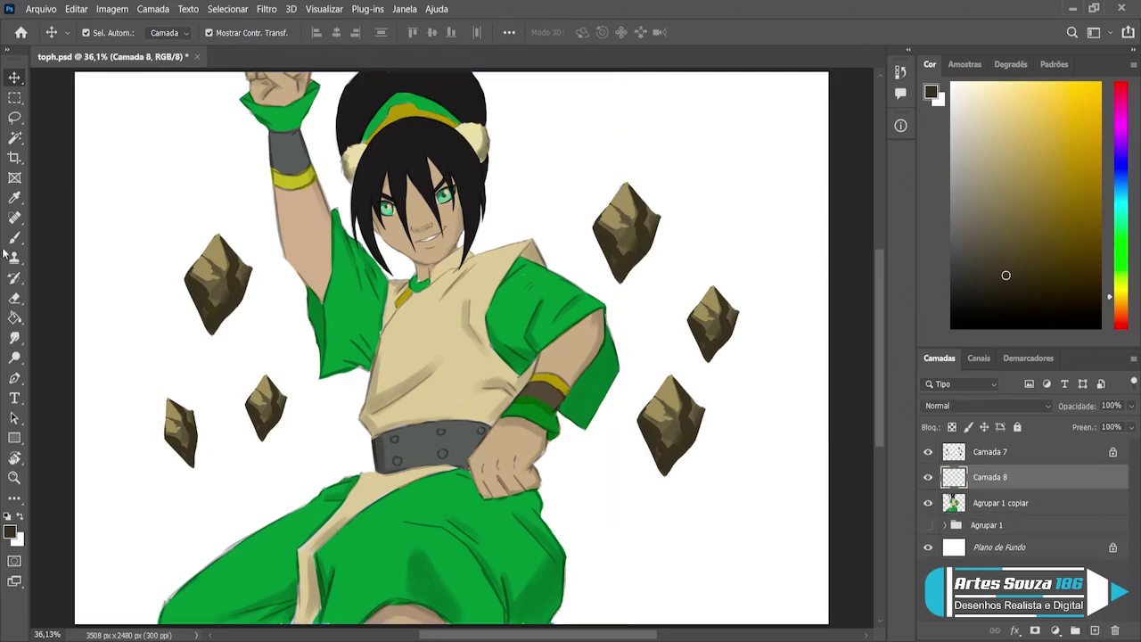
click(19, 239)
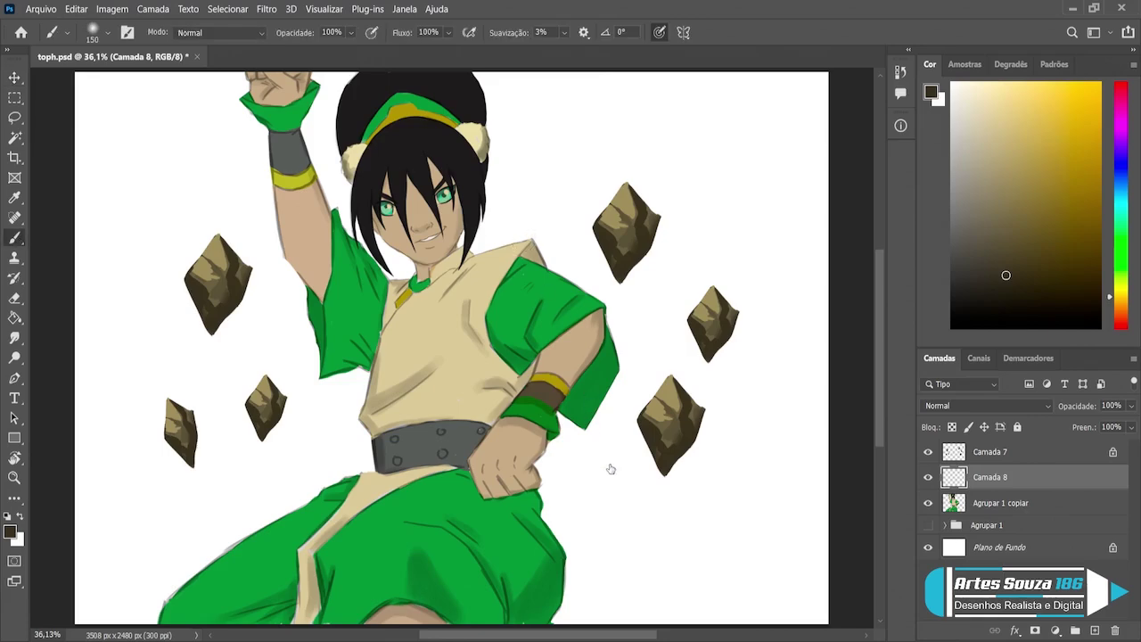
alt+click(418, 216)
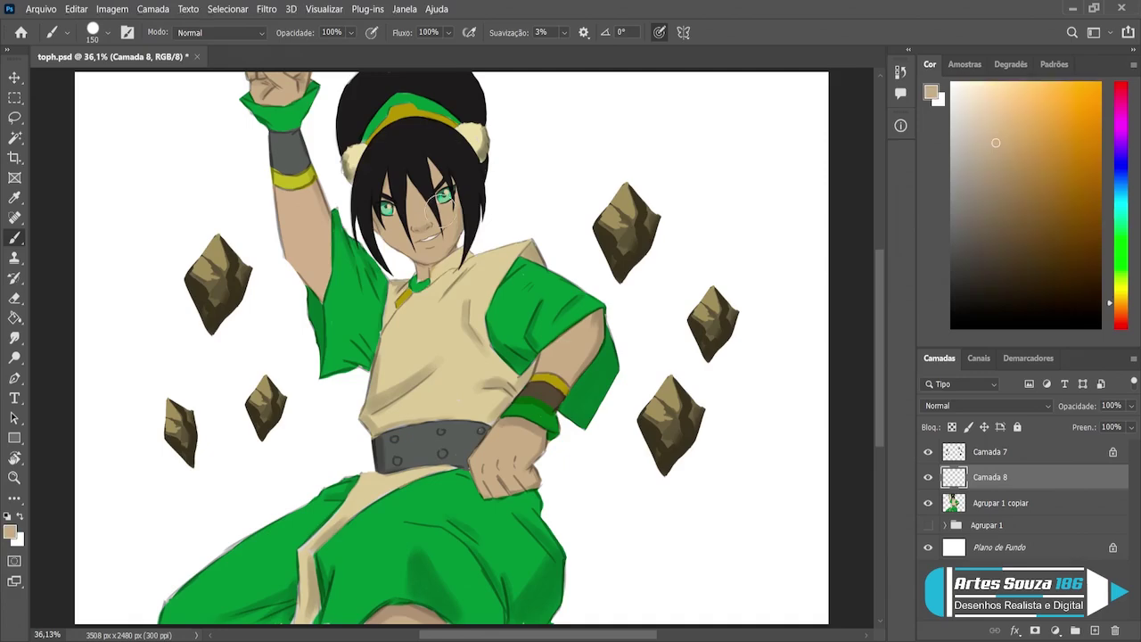
click(992, 99)
key(bracketleft)
key(bracketleft)
key(bracketleft)
key(bracketleft)
key(bracketleft)
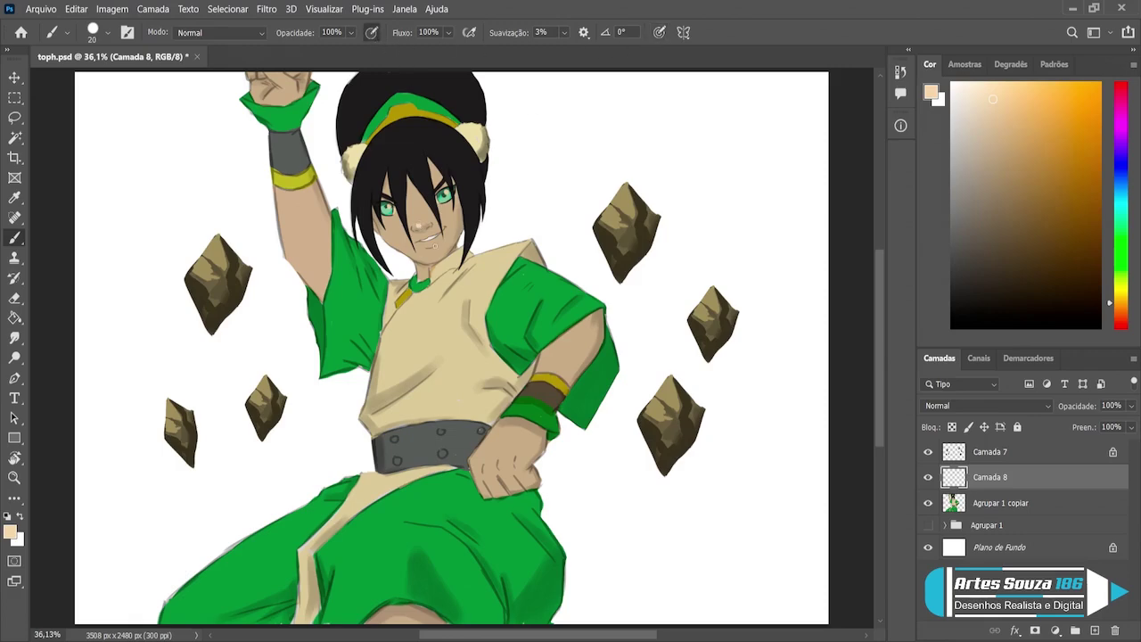
key(bracketleft)
key(bracketright)
Step: Paint peach highlights on the sleeve, raised arm, fist and lower hand's fingers
drag(525, 338, 518, 333)
key(bracketright)
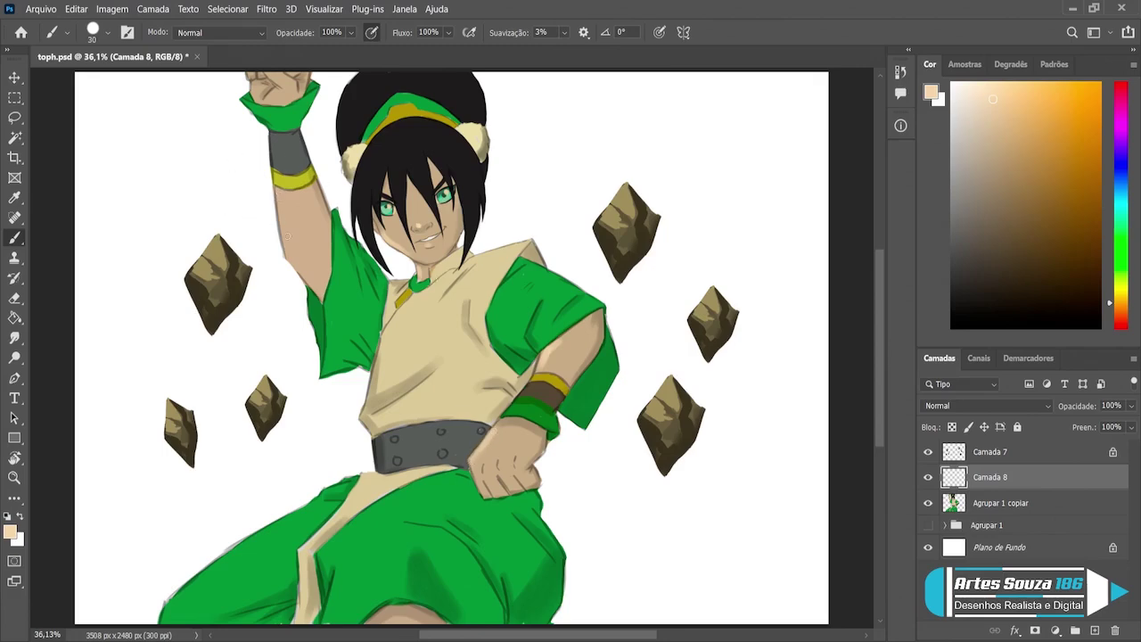
drag(278, 190, 291, 252)
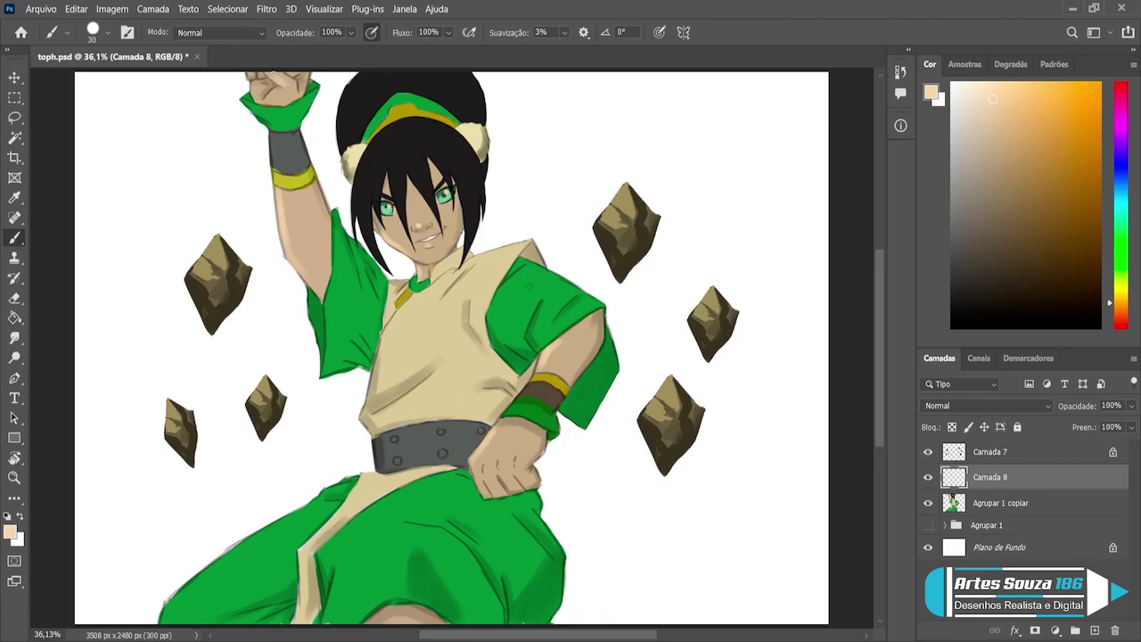
drag(279, 94, 277, 89)
key(bracketright)
key(bracketleft)
key(bracketleft)
mouse_move(516, 471)
mouse_down()
mouse_move(525, 483)
mouse_move(486, 488)
mouse_up()
Step: Highlight the tunic in pale near-white, then sample the bracelet olive and sleeve green
alt+click(489, 257)
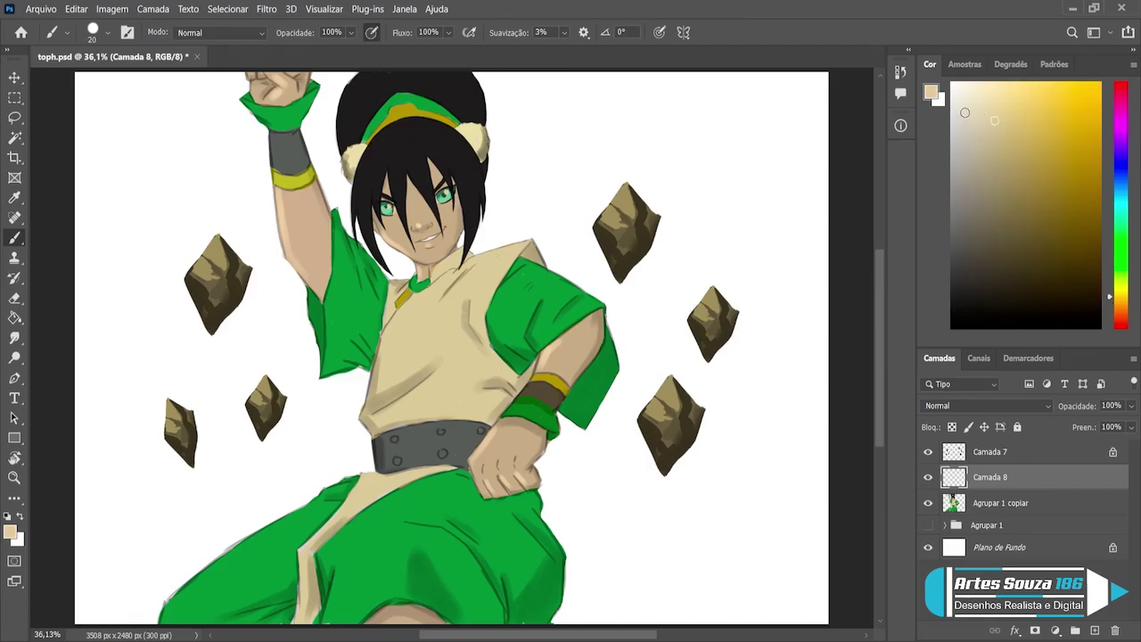
click(964, 112)
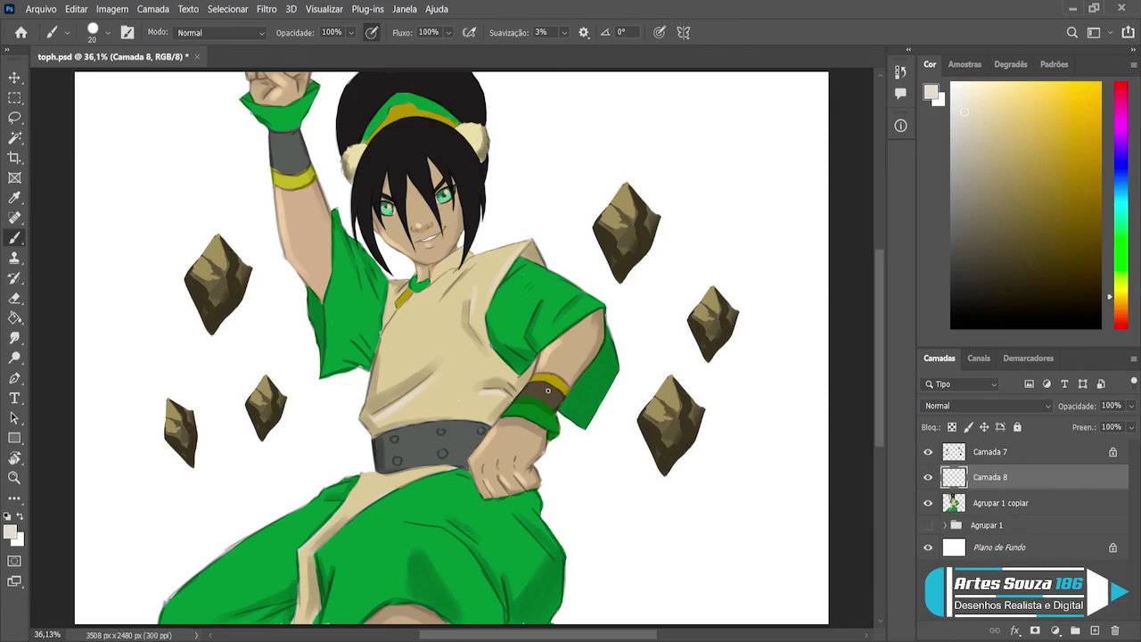
alt+click(551, 375)
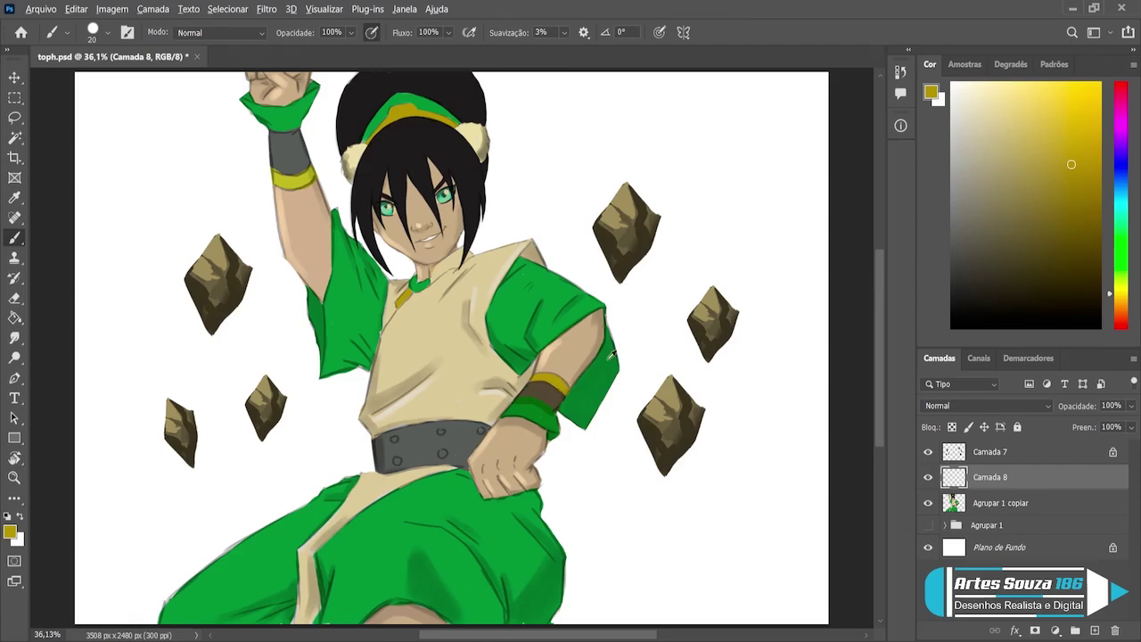
alt+click(614, 353)
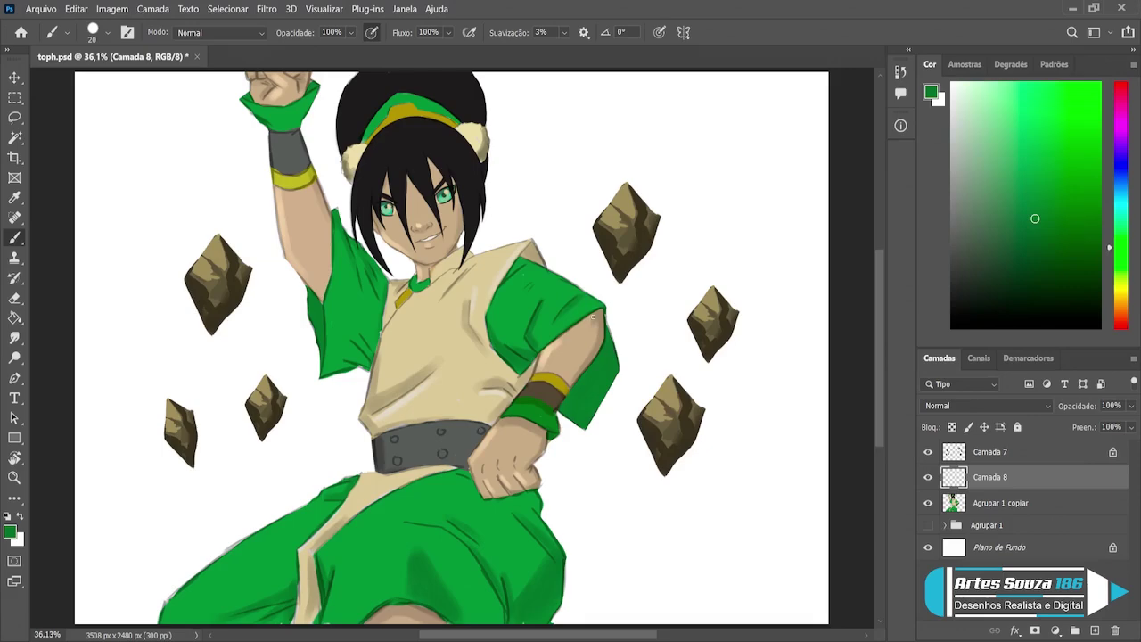
Step: Clip Camada 8 to Agrupar 1 copiar and brush dark green shadows along the right sleeve
alt+click(1065, 488)
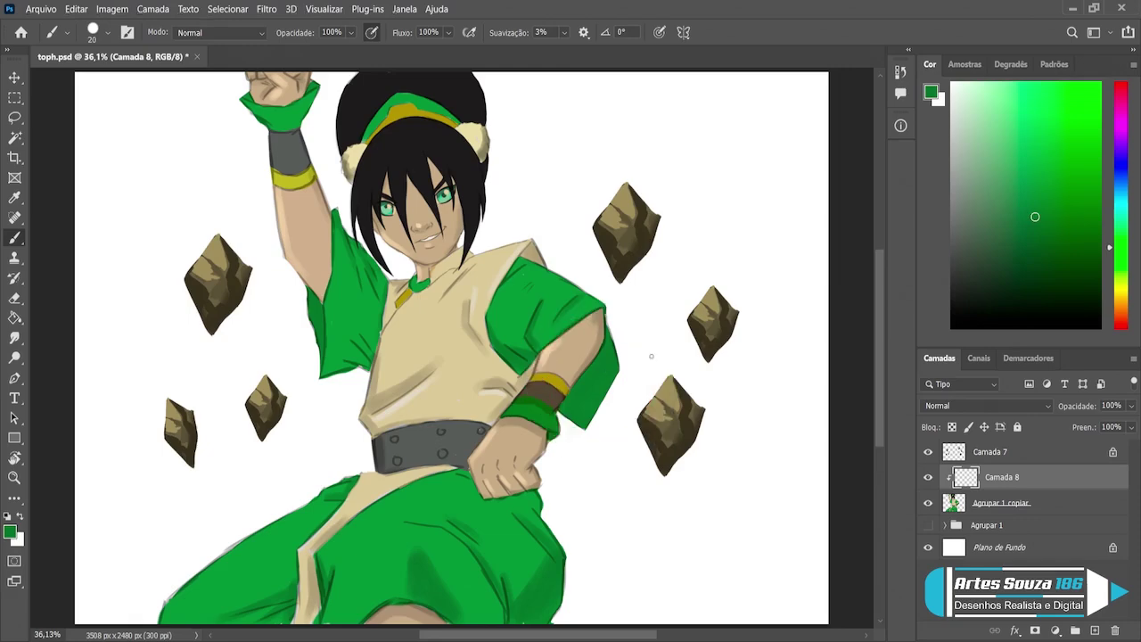
click(1039, 254)
mouse_move(613, 339)
mouse_down()
mouse_move(616, 369)
mouse_move(611, 358)
mouse_move(615, 370)
mouse_move(589, 367)
mouse_up()
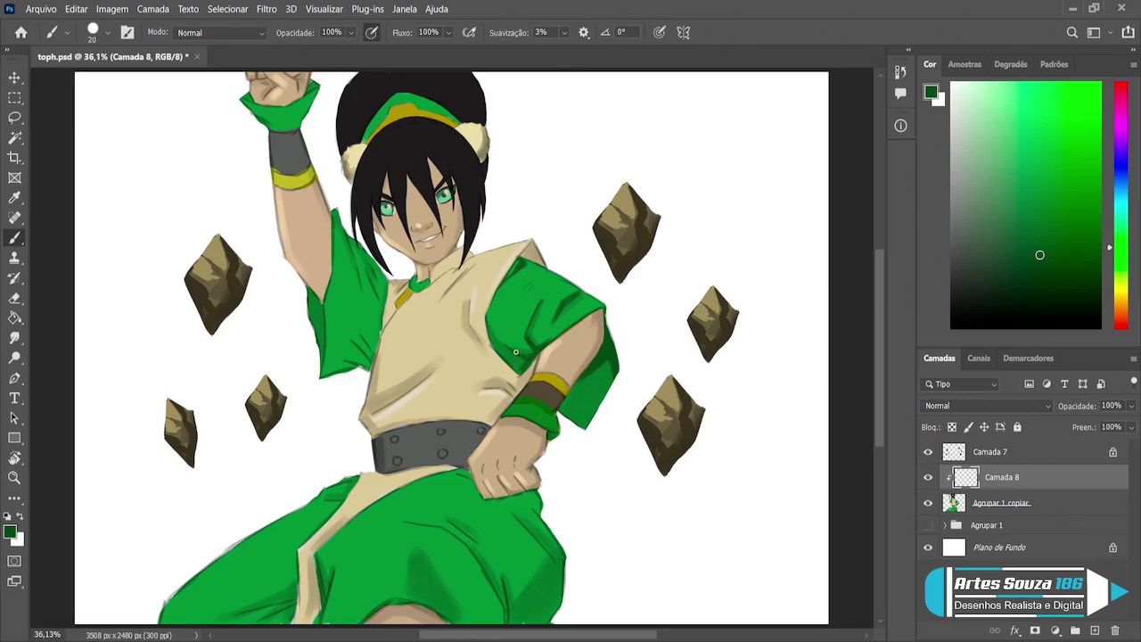
key(bracketright)
key(bracketright)
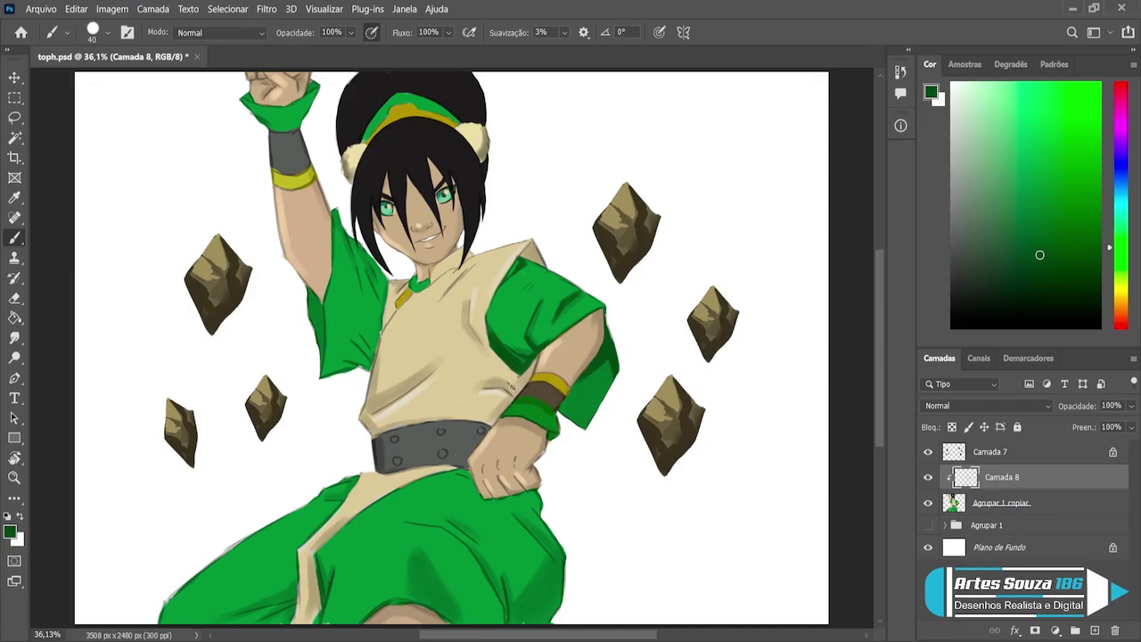
alt+click(522, 376)
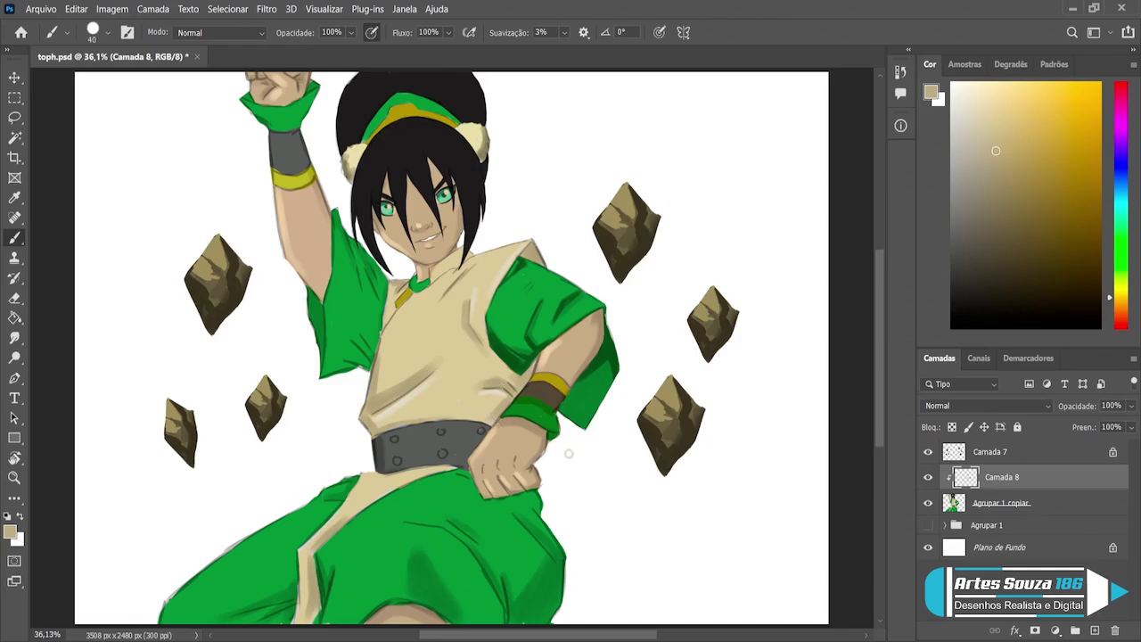
alt+click(613, 349)
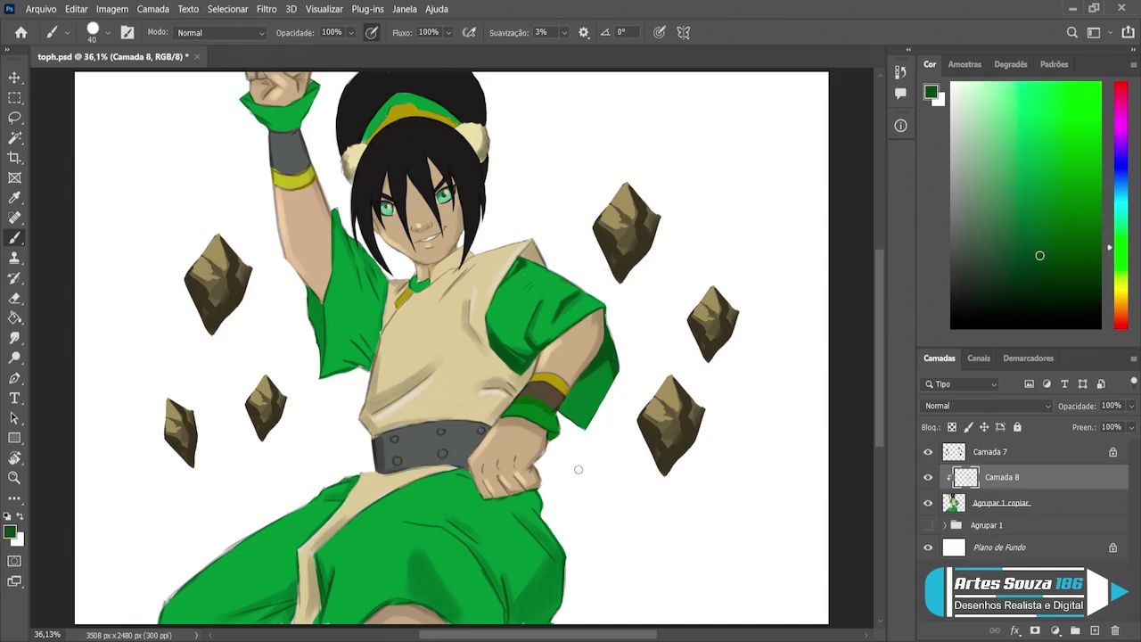
key(bracketleft)
key(bracketleft)
key(bracketright)
key(bracketright)
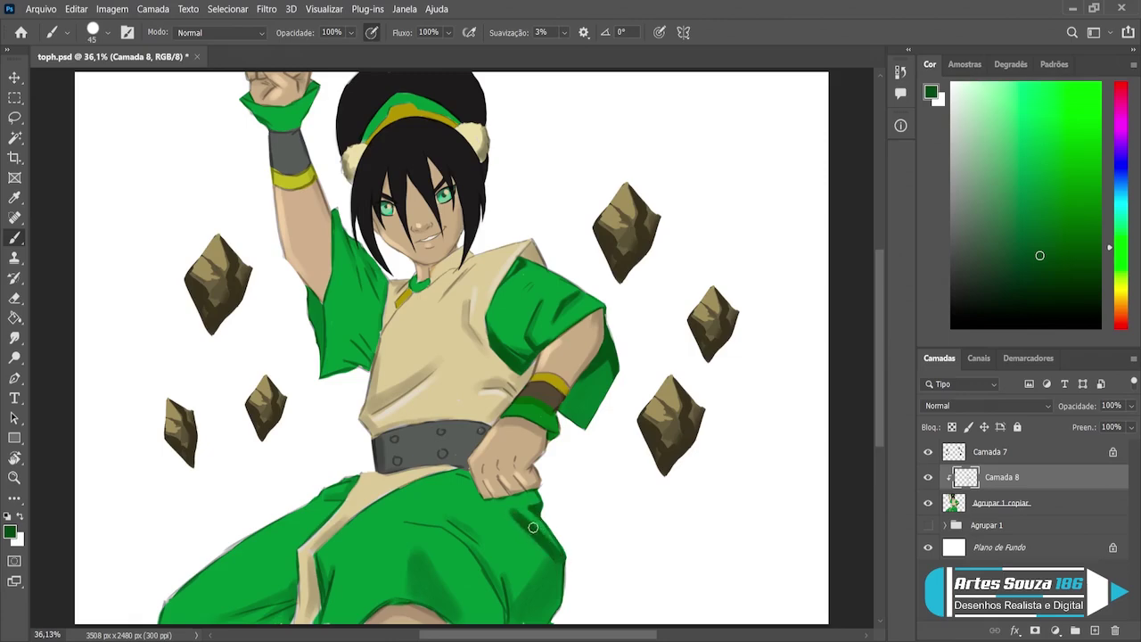
Step: Paint dark green fold shadows along the trousers' right edge and centre with a larger brush
key(bracketright)
key(bracketright)
key(bracketright)
mouse_move(557, 554)
mouse_down()
mouse_move(546, 611)
mouse_move(555, 552)
mouse_move(523, 612)
mouse_move(540, 576)
mouse_move(545, 609)
mouse_up()
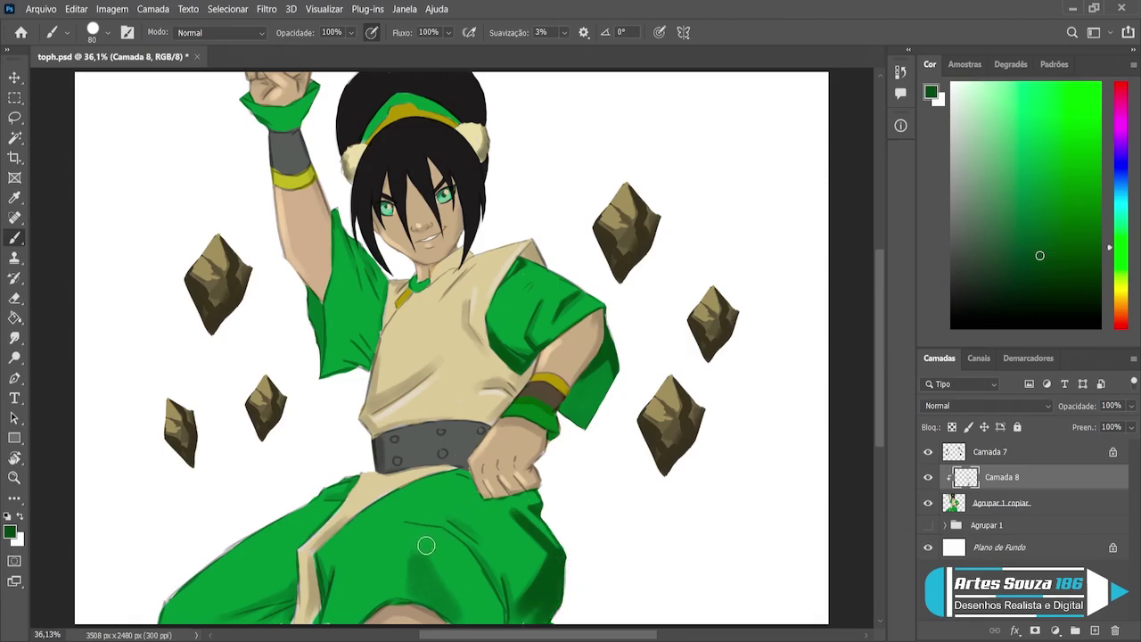
mouse_move(412, 550)
mouse_down()
mouse_move(418, 585)
mouse_move(439, 588)
mouse_move(401, 597)
mouse_up()
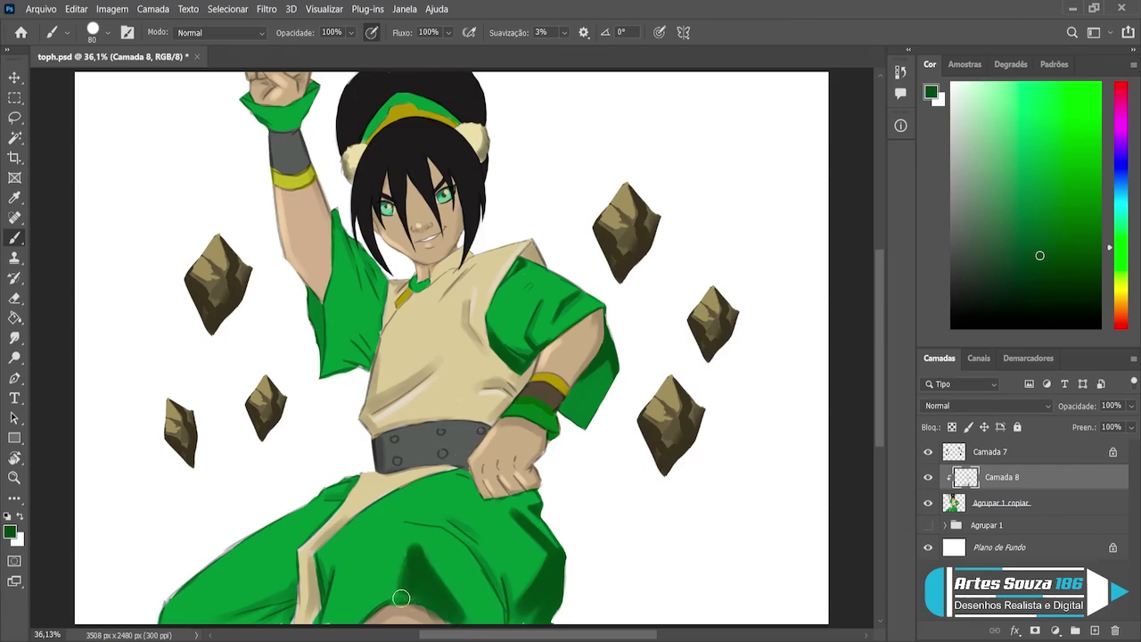
alt+click(406, 542)
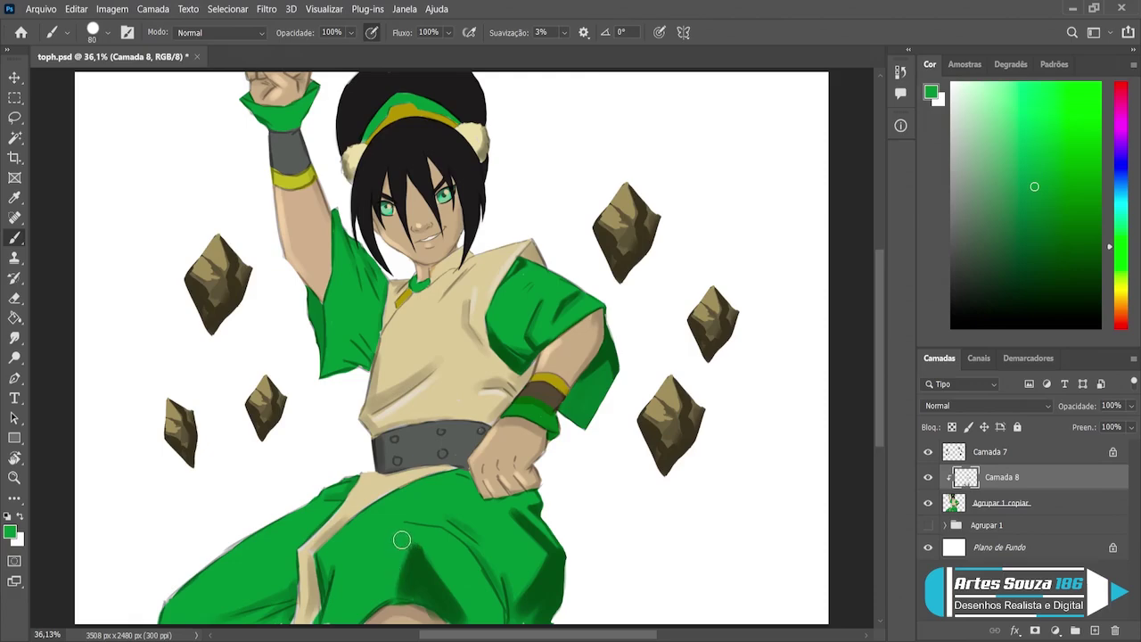
alt+click(398, 606)
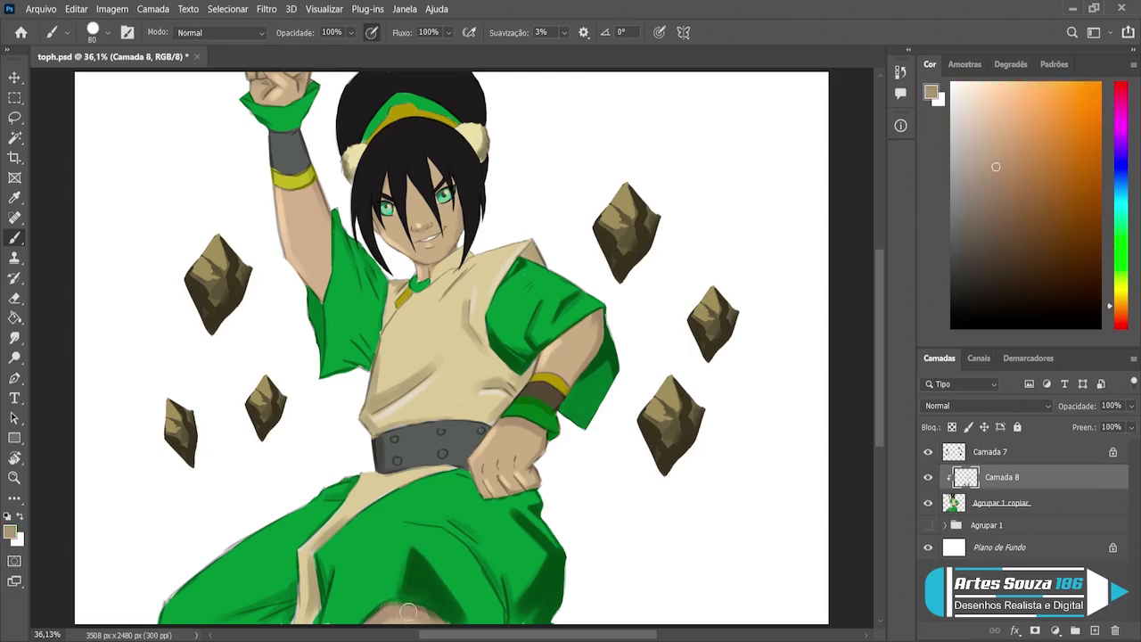
key(bracketleft)
key(bracketleft)
key(bracketleft)
key(bracketleft)
Step: Cover the dark streak on the lower-left leg with trouser green, then sample tan and headband gold
alt+click(426, 577)
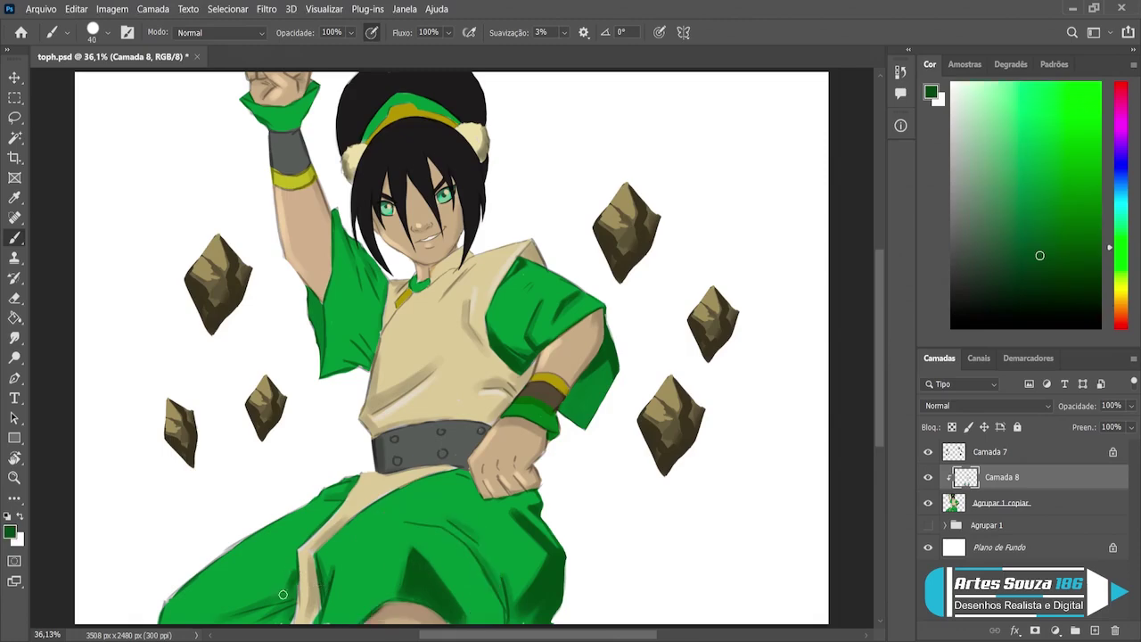
drag(283, 588, 243, 606)
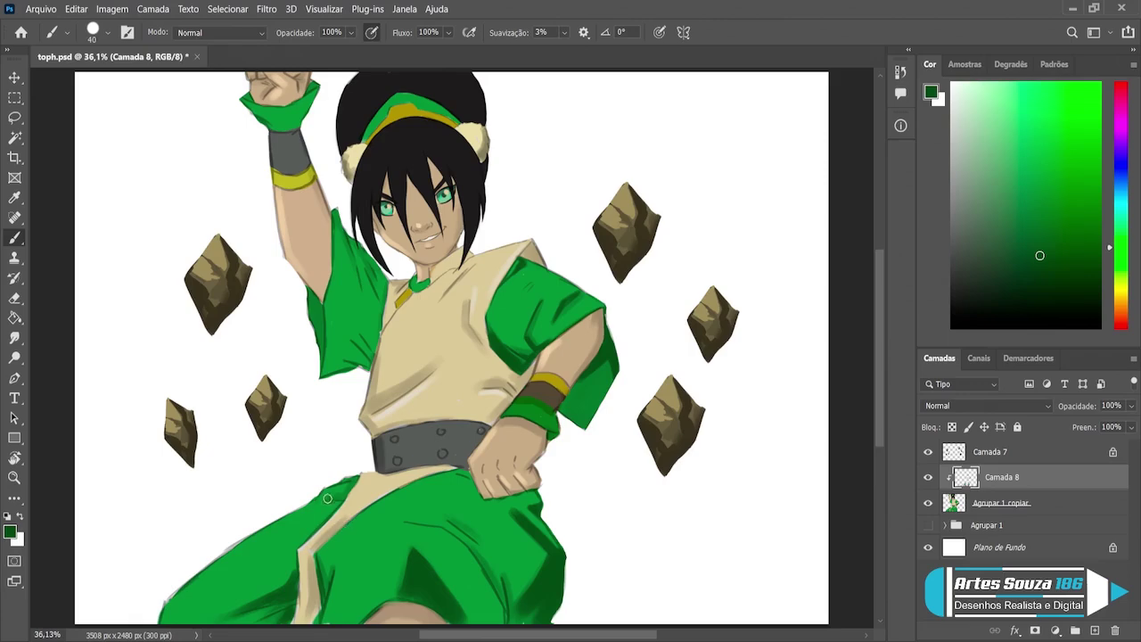
key(bracketleft)
key(bracketleft)
key(bracketleft)
alt+click(378, 479)
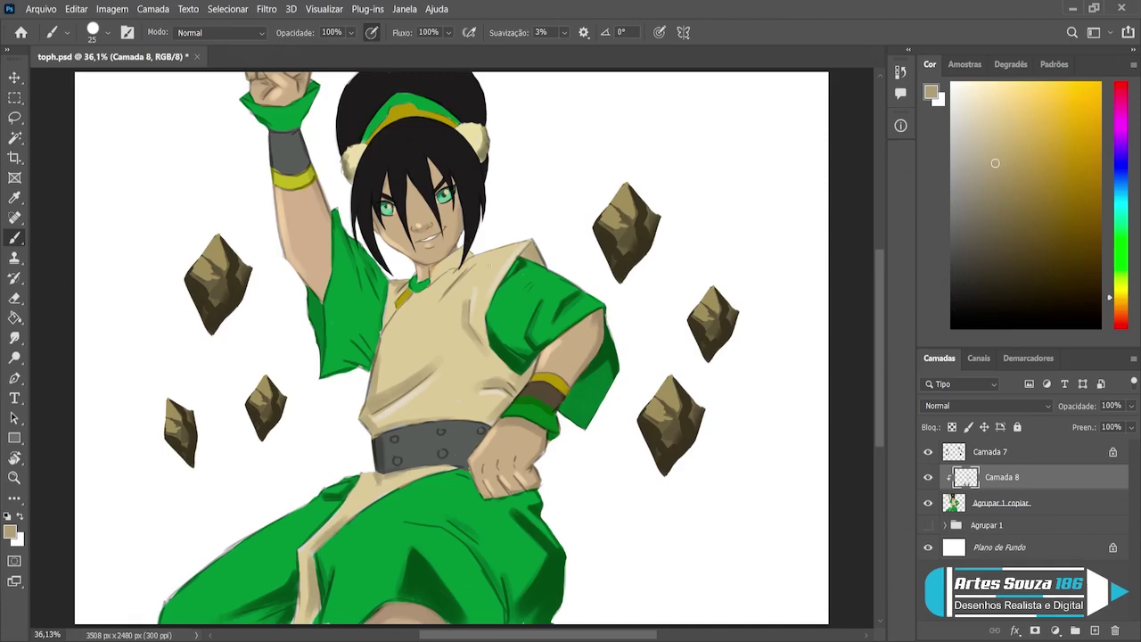
alt+click(406, 112)
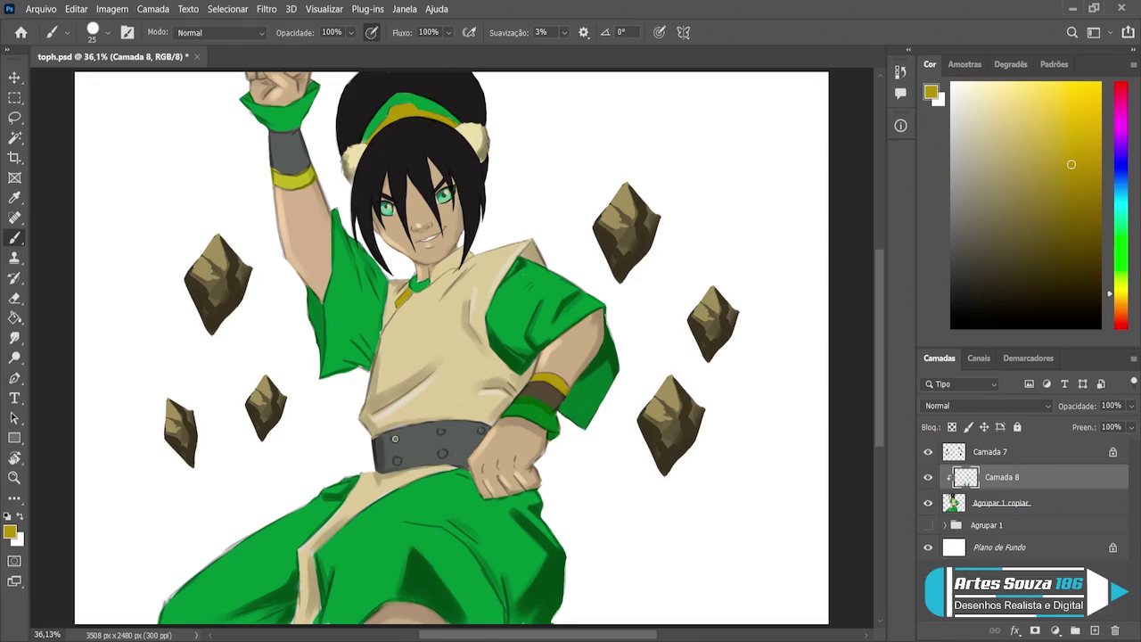
Step: Paint the five grey belt rivets gold, then pick pale cream with a size-15 brush
click(395, 437)
click(397, 459)
click(441, 432)
click(443, 452)
click(481, 431)
click(976, 90)
key(bracketleft)
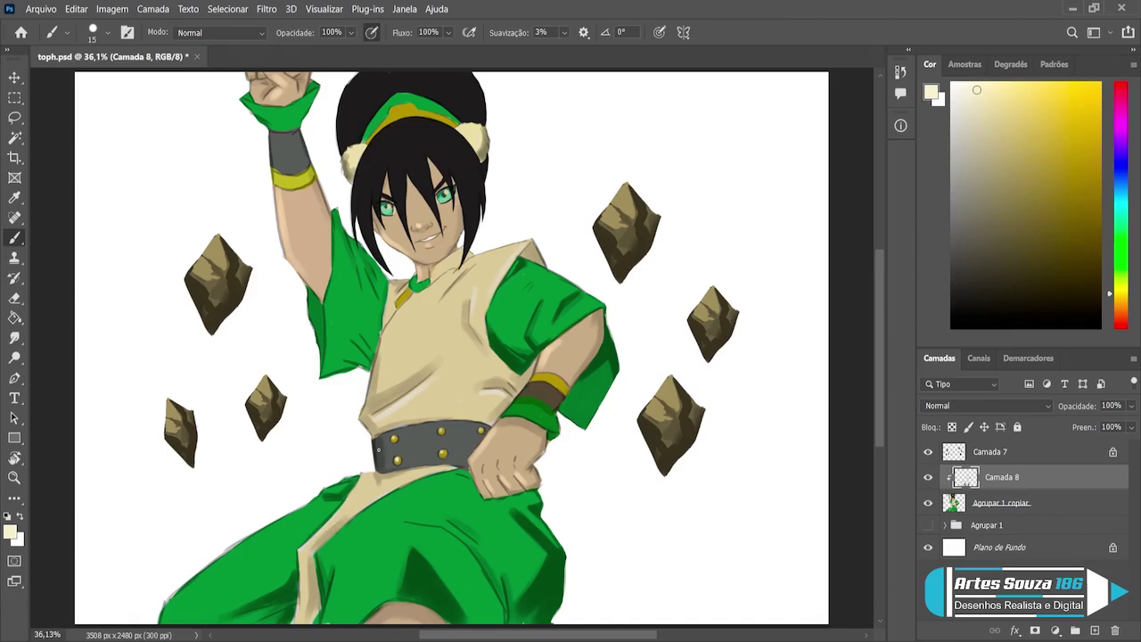
Step: Shade the belt's top-left and lower edges with a dark greenish grey
alt+click(379, 443)
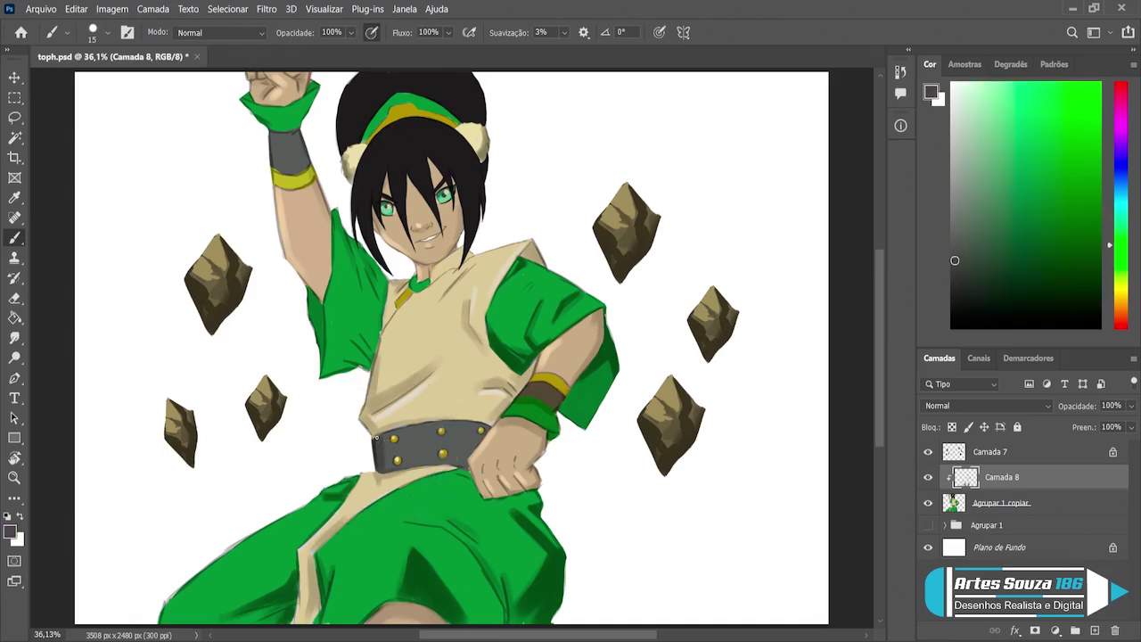
drag(374, 435, 403, 425)
drag(410, 470, 464, 466)
drag(466, 464, 473, 471)
Step: Paint light-green highlights along the left and top edges of the green sleeves
alt+click(465, 471)
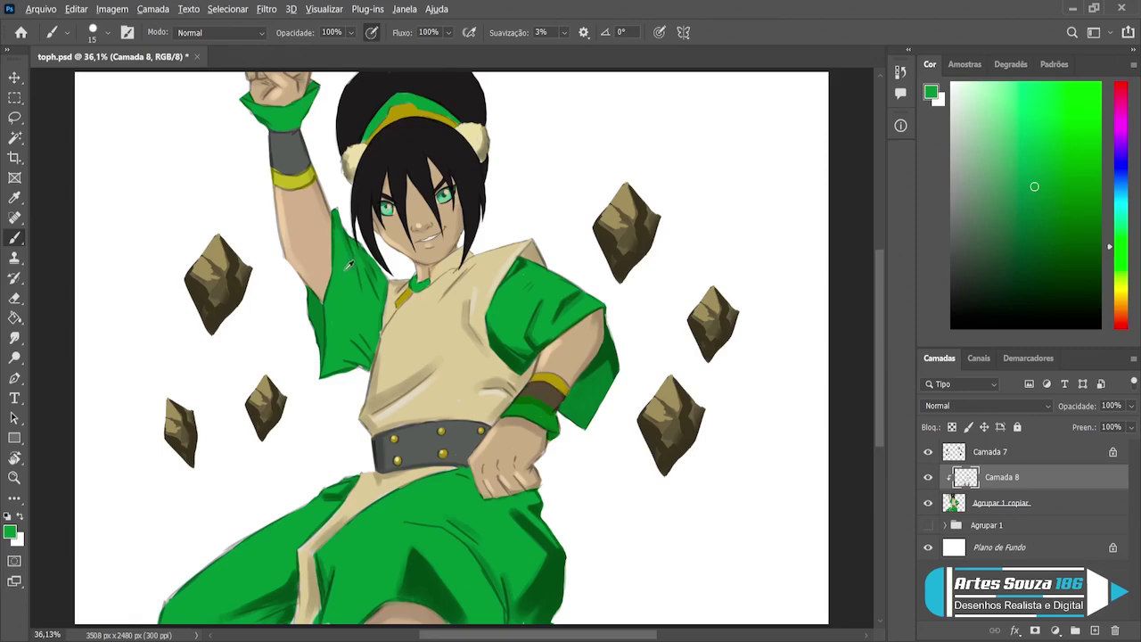
click(1001, 100)
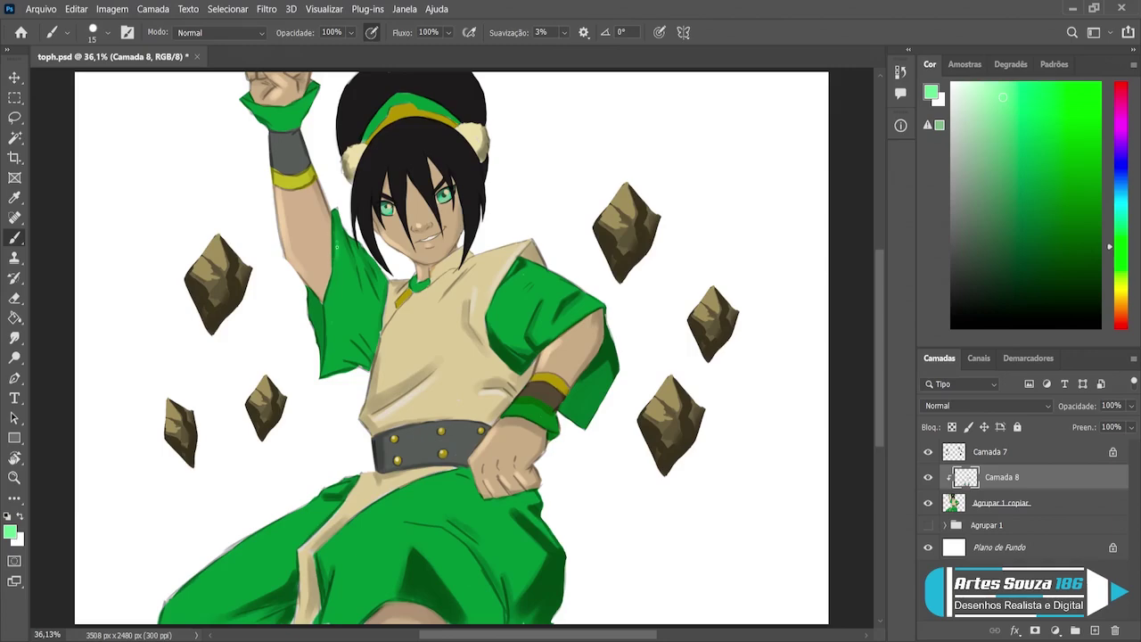
drag(336, 246, 324, 344)
drag(592, 308, 558, 330)
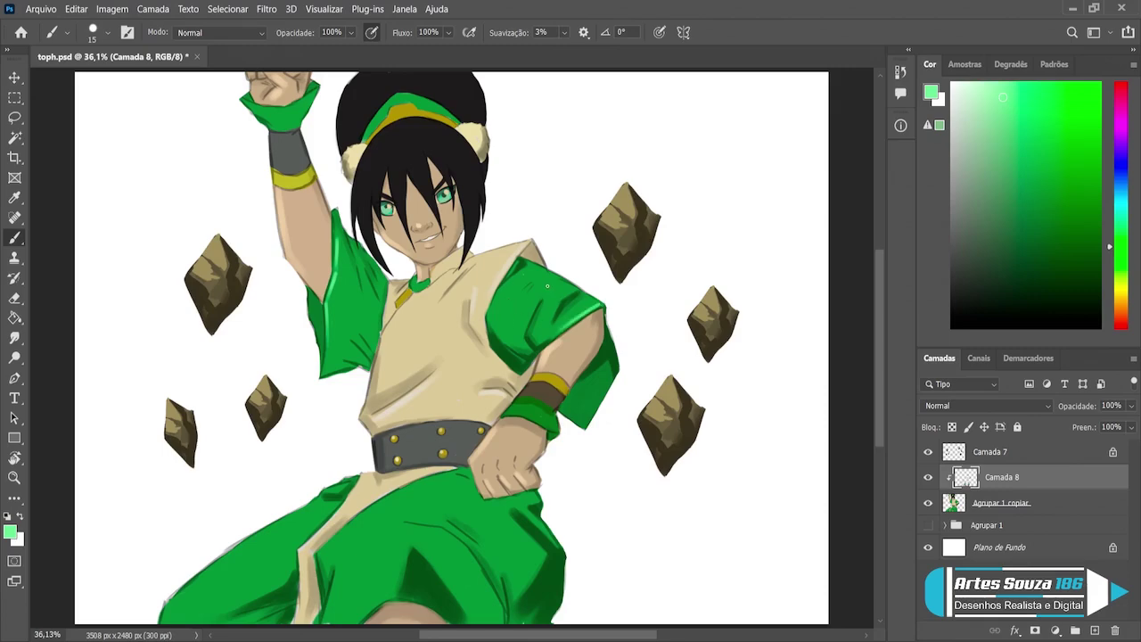
drag(547, 285, 546, 288)
drag(534, 279, 515, 298)
drag(526, 270, 499, 290)
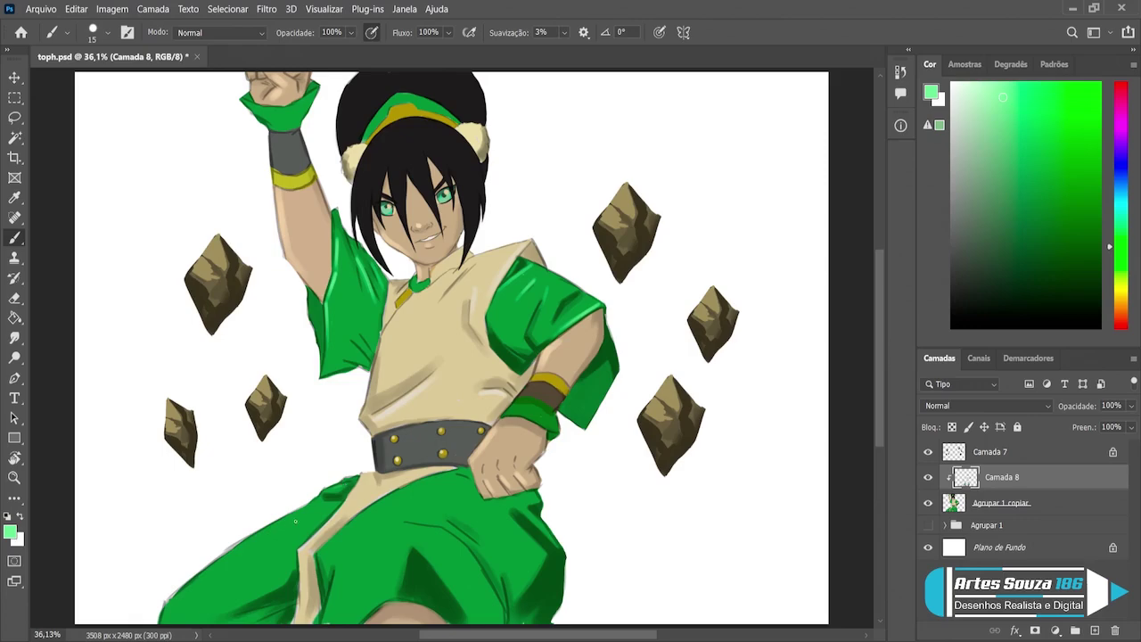
Step: Add light-green highlights to the pants' top edge, fold and right edge, and the wristband
mouse_move(300, 512)
mouse_down()
mouse_move(225, 551)
mouse_move(171, 600)
mouse_up()
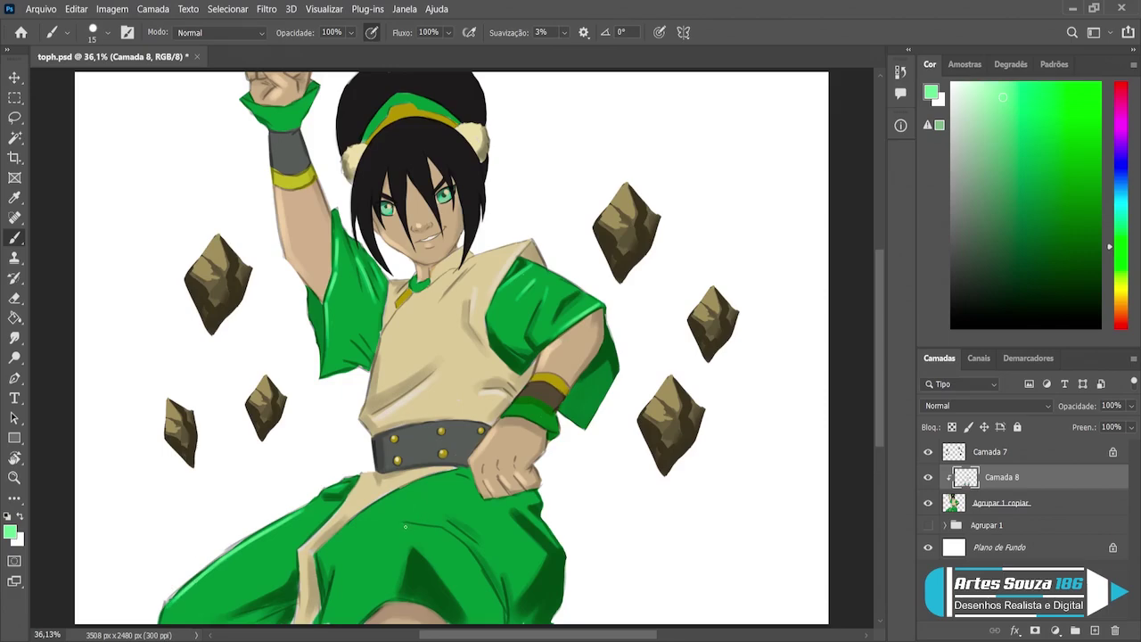
drag(407, 522, 479, 564)
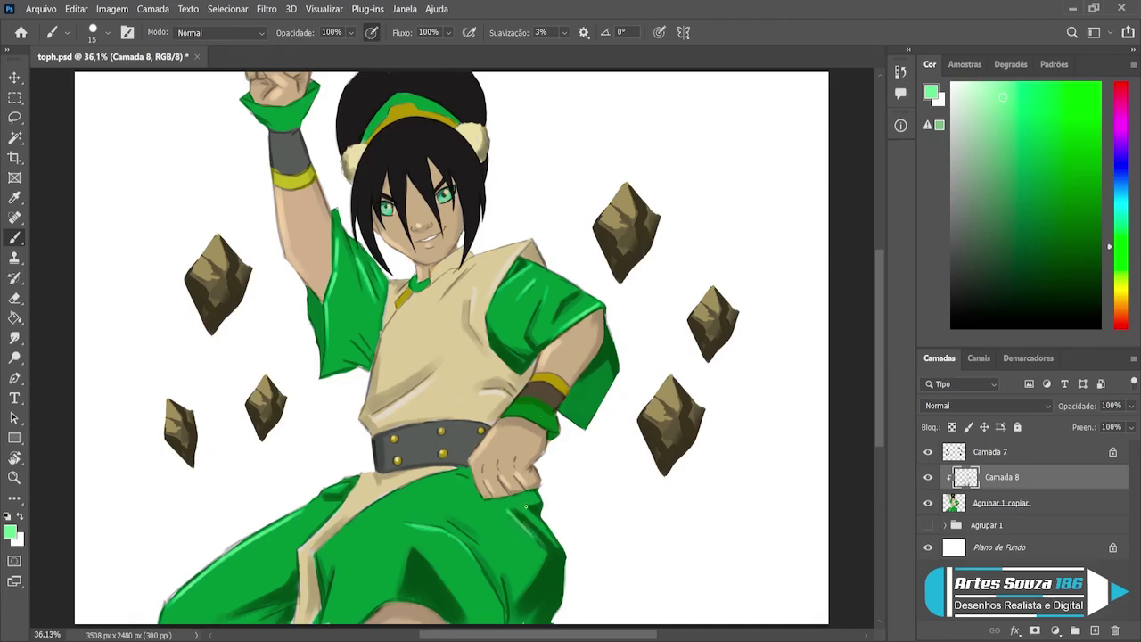
drag(515, 499, 548, 538)
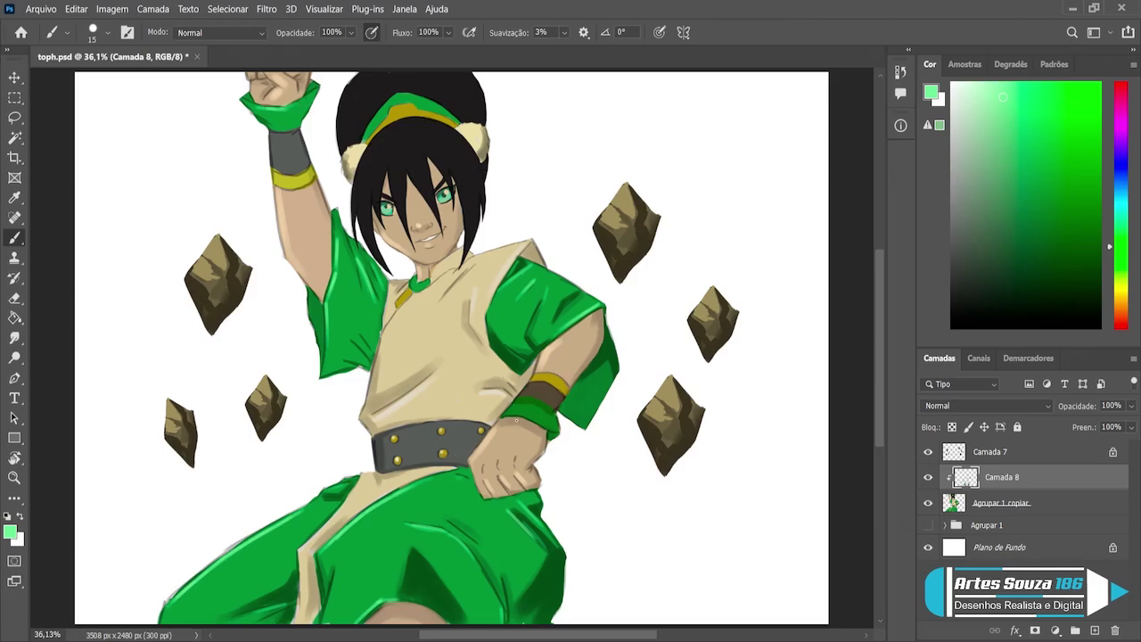
drag(510, 412, 552, 429)
Step: Extend the grey wristband's right edge and paint pale-yellow highlights along the yellow arm band
alt+click(285, 163)
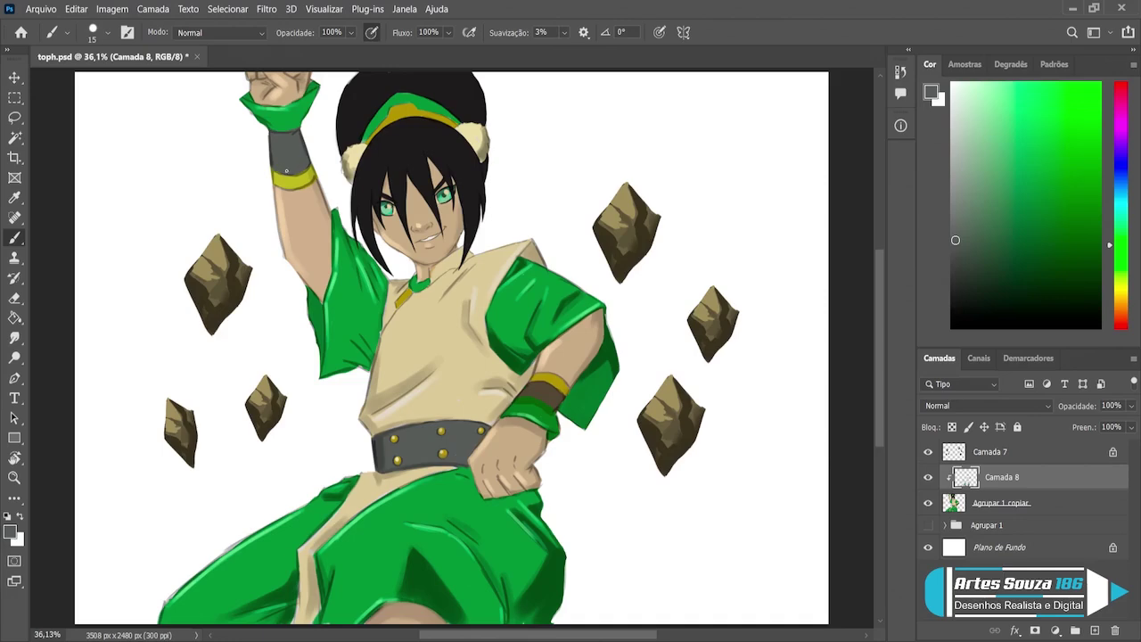
drag(287, 169, 308, 160)
alt+click(295, 177)
click(992, 100)
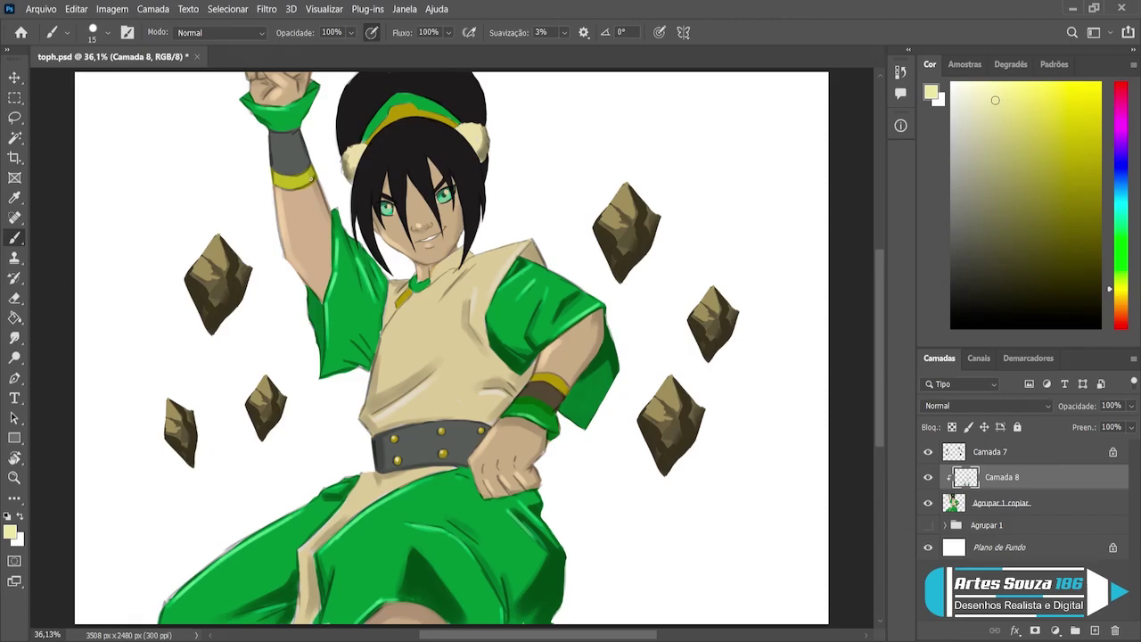
mouse_move(308, 181)
mouse_down()
mouse_move(316, 176)
mouse_move(306, 181)
mouse_up()
drag(556, 380, 565, 389)
alt+click(389, 104)
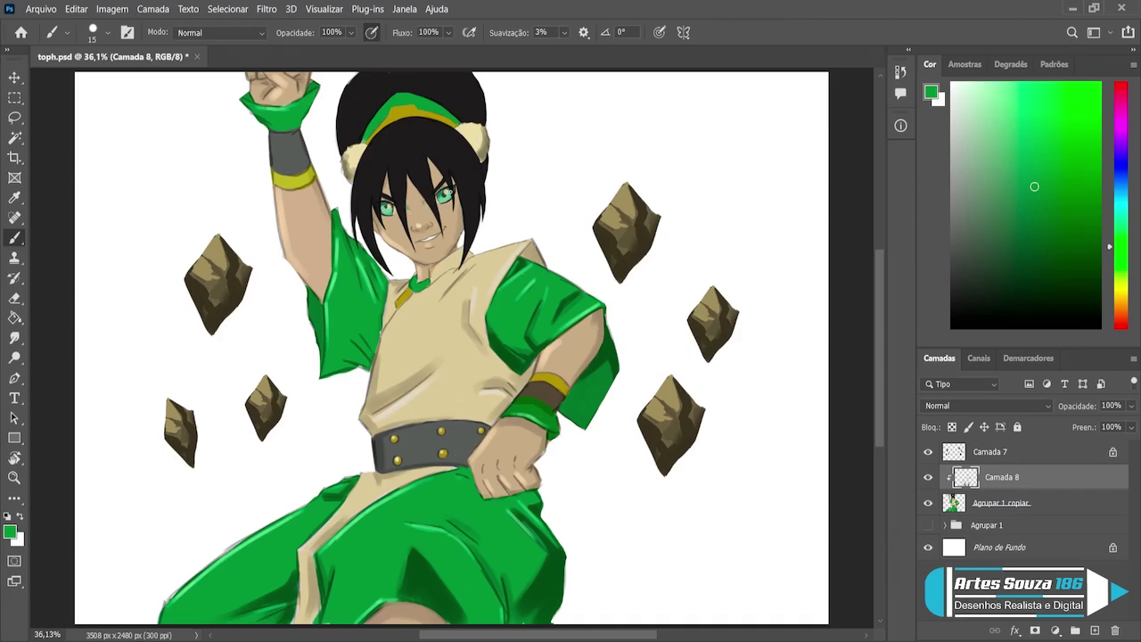
Step: Add a small dark stroke below Toph's right eye, then sample tan skin tones with a 25 brush
drag(457, 199, 460, 212)
alt+click(430, 222)
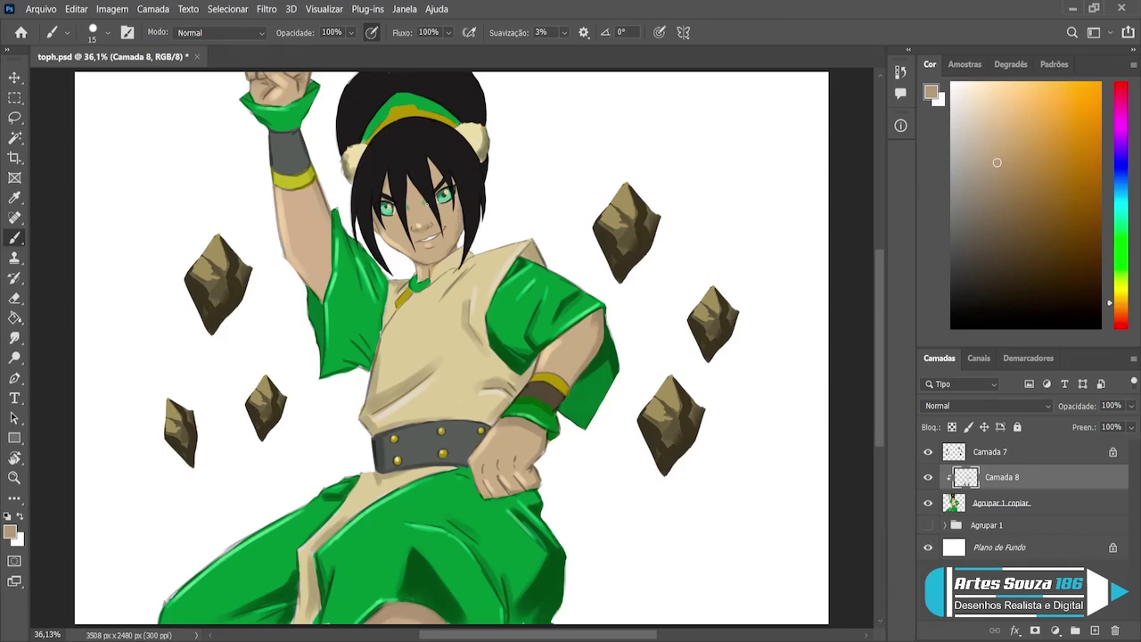
alt+click(418, 202)
alt+click(425, 228)
alt+click(425, 219)
key(bracketright)
alt+click(432, 253)
click(14, 77)
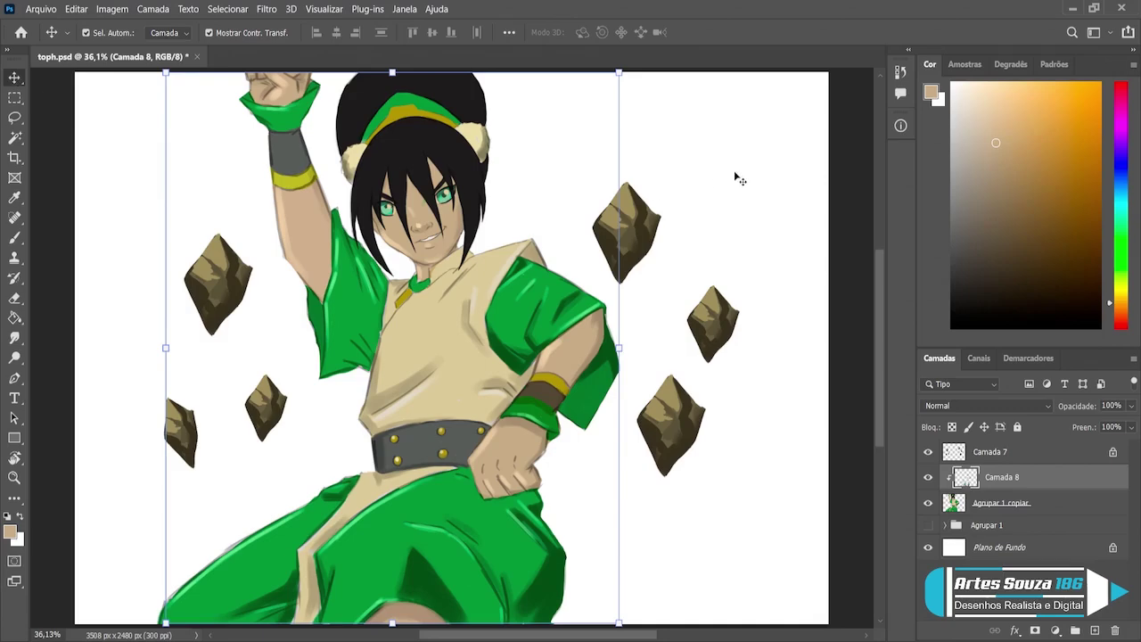
click(650, 230)
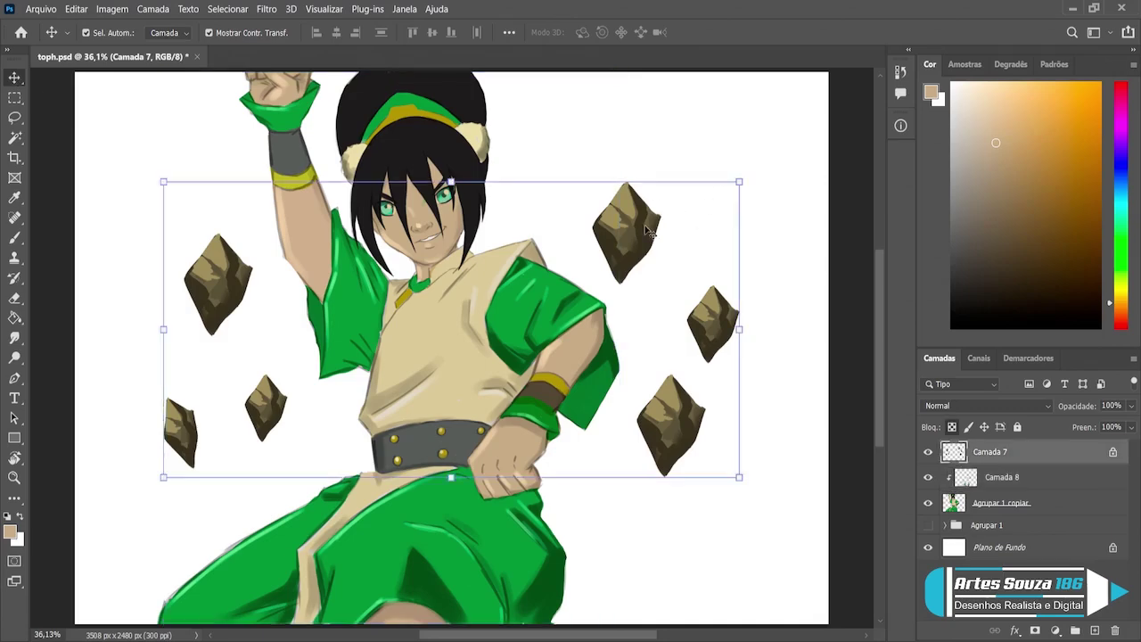
key(ctrl+j)
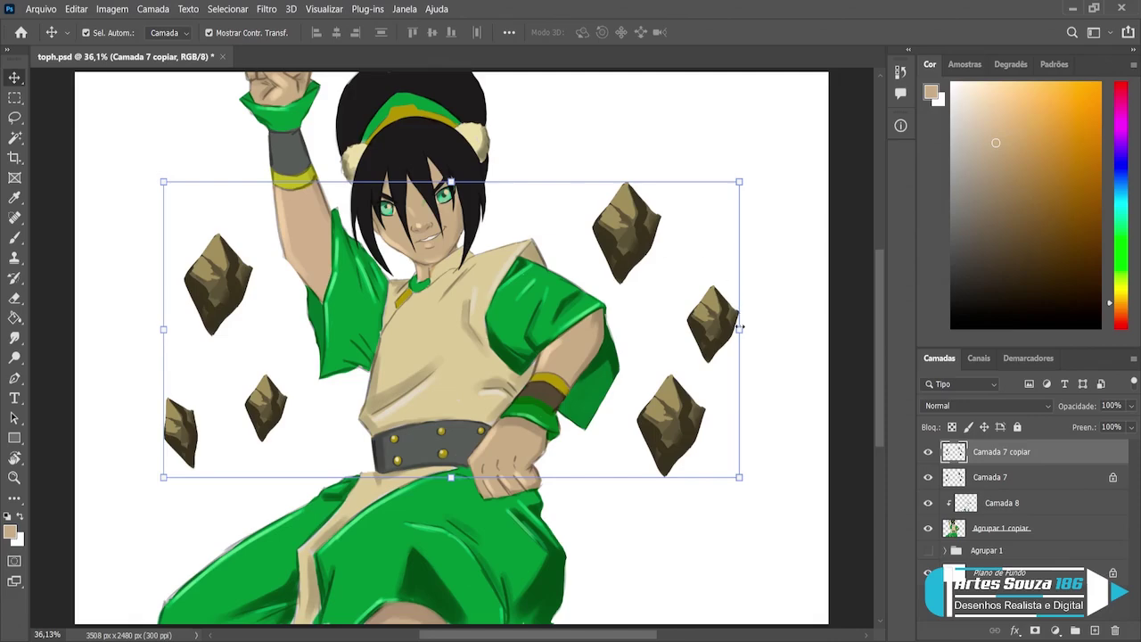
key(ctrl+t)
mouse_move(738, 329)
mouse_down()
mouse_move(305, 236)
mouse_move(311, 369)
mouse_move(474, 367)
mouse_move(526, 247)
mouse_up()
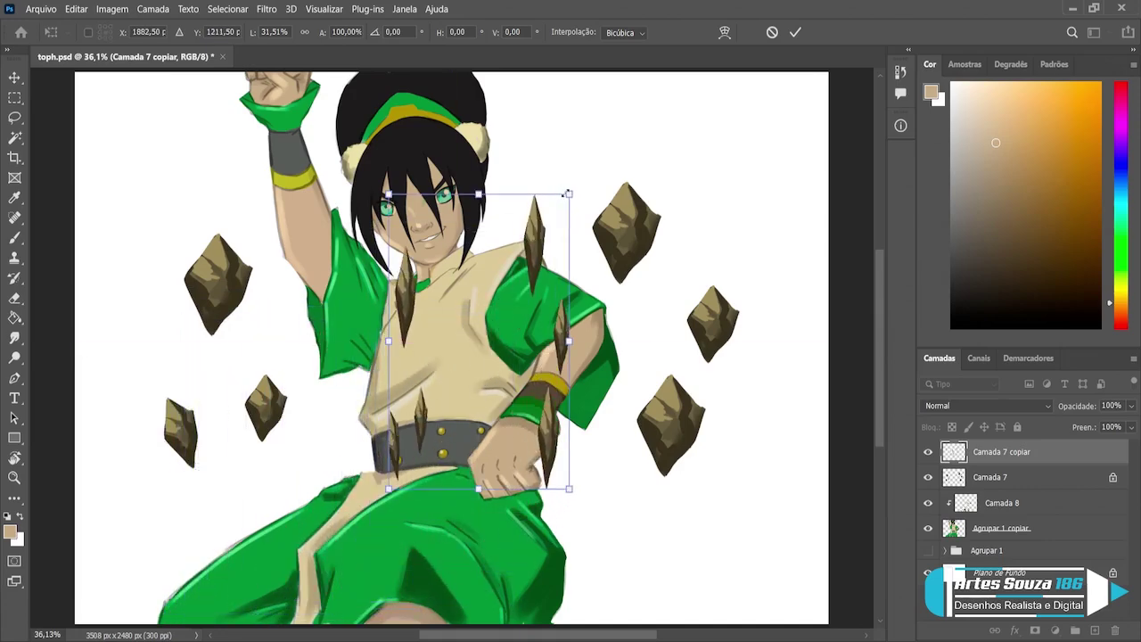
drag(566, 194, 646, 346)
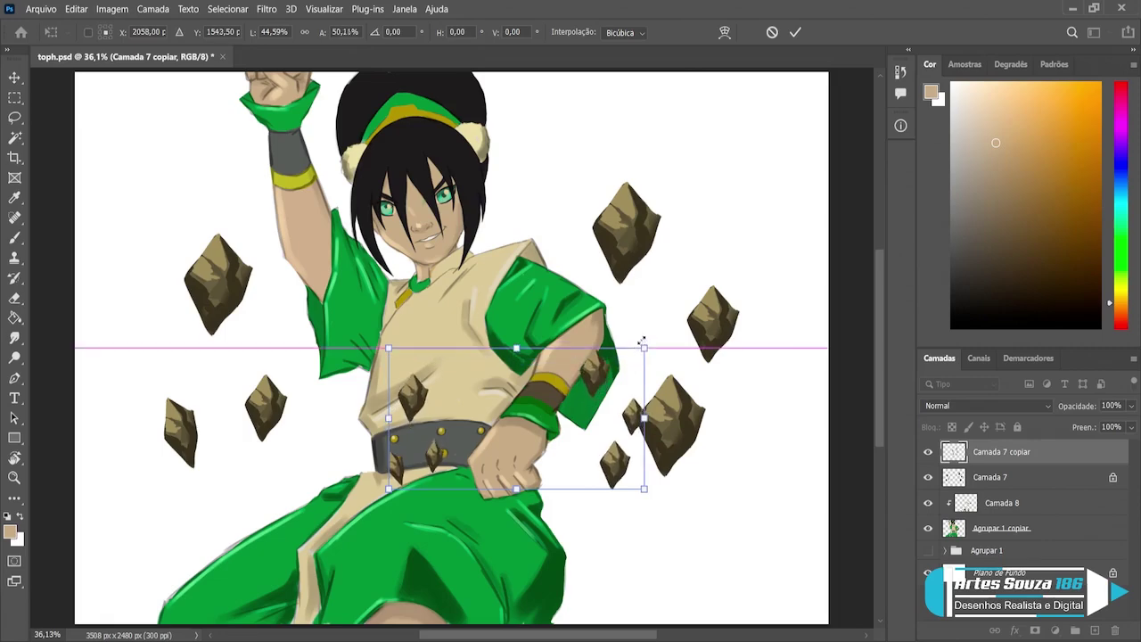
drag(581, 376, 393, 316)
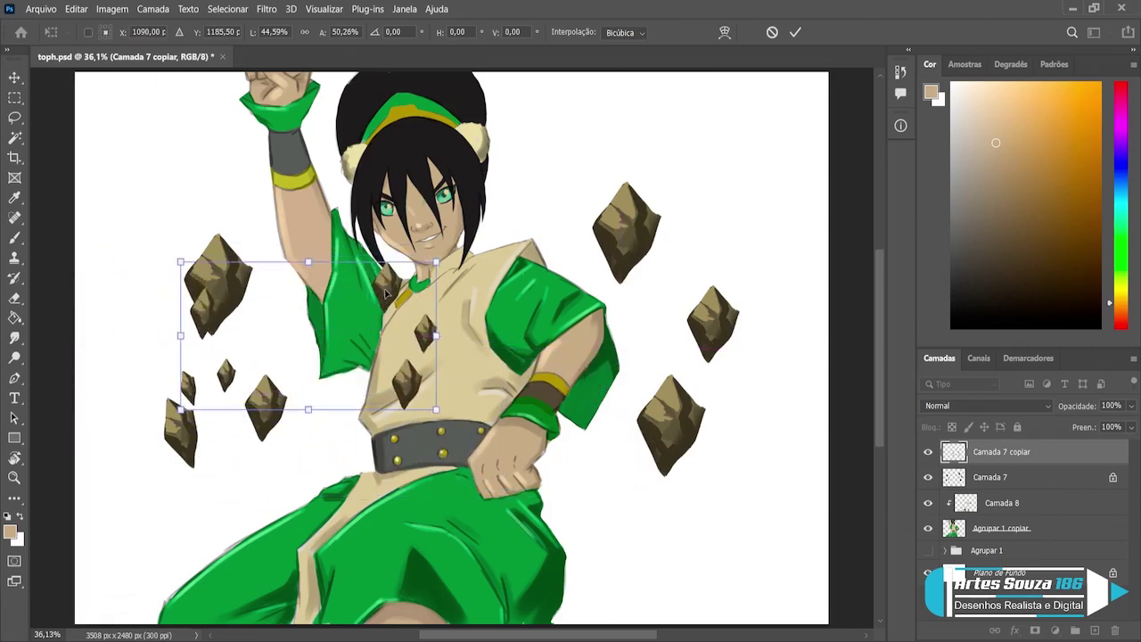
drag(393, 316, 403, 162)
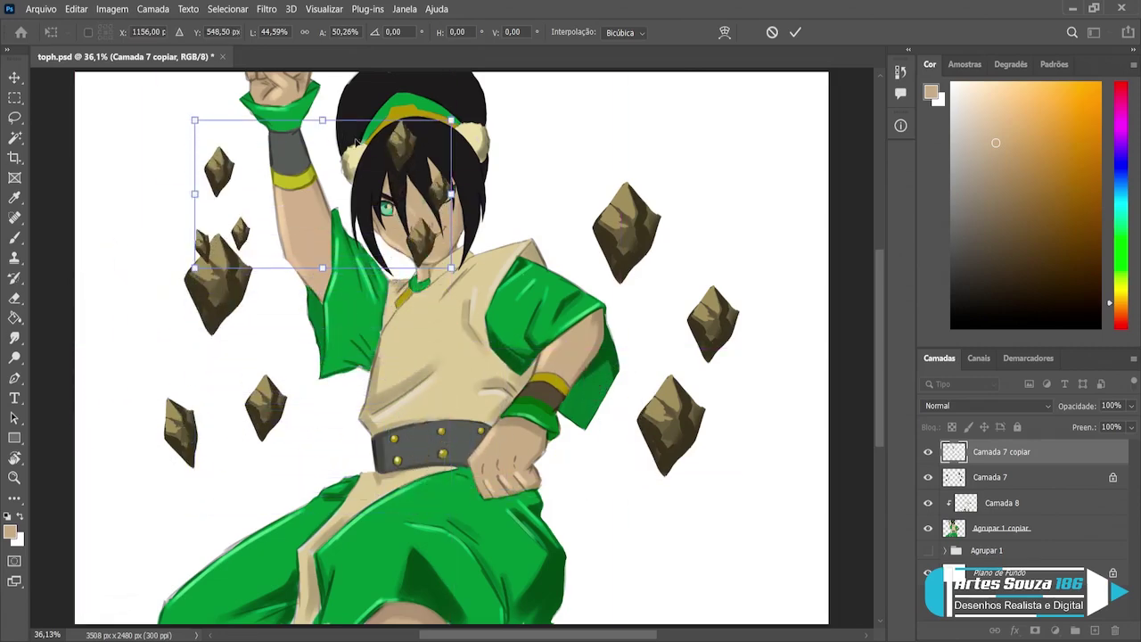
drag(322, 121, 323, 505)
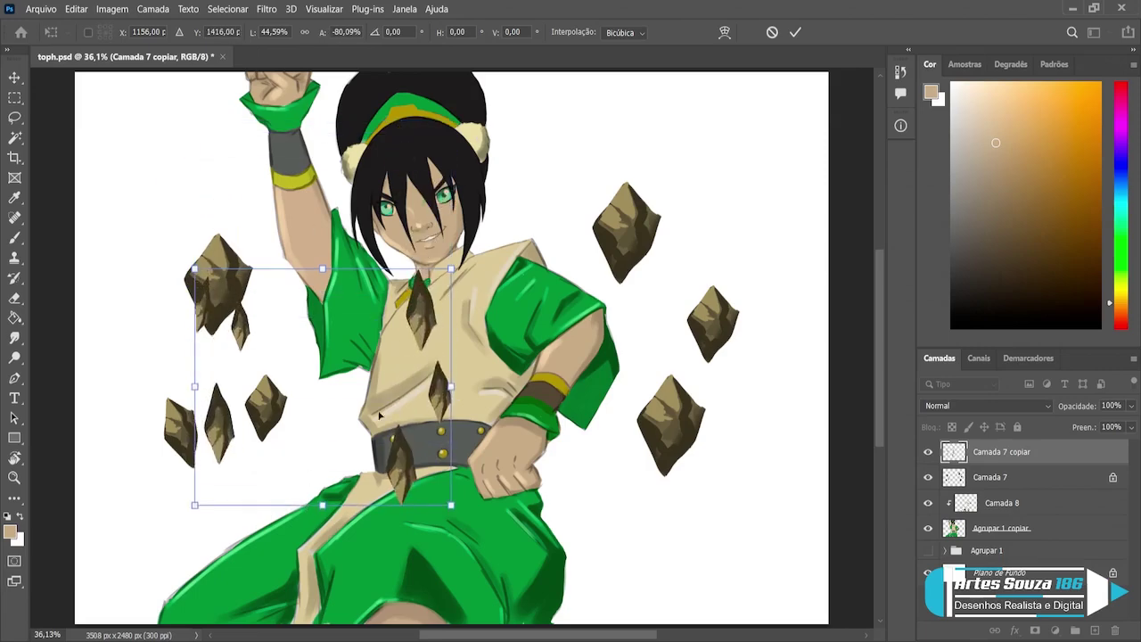
mouse_move(474, 279)
mouse_down()
mouse_move(443, 410)
mouse_move(345, 436)
mouse_move(532, 441)
mouse_up()
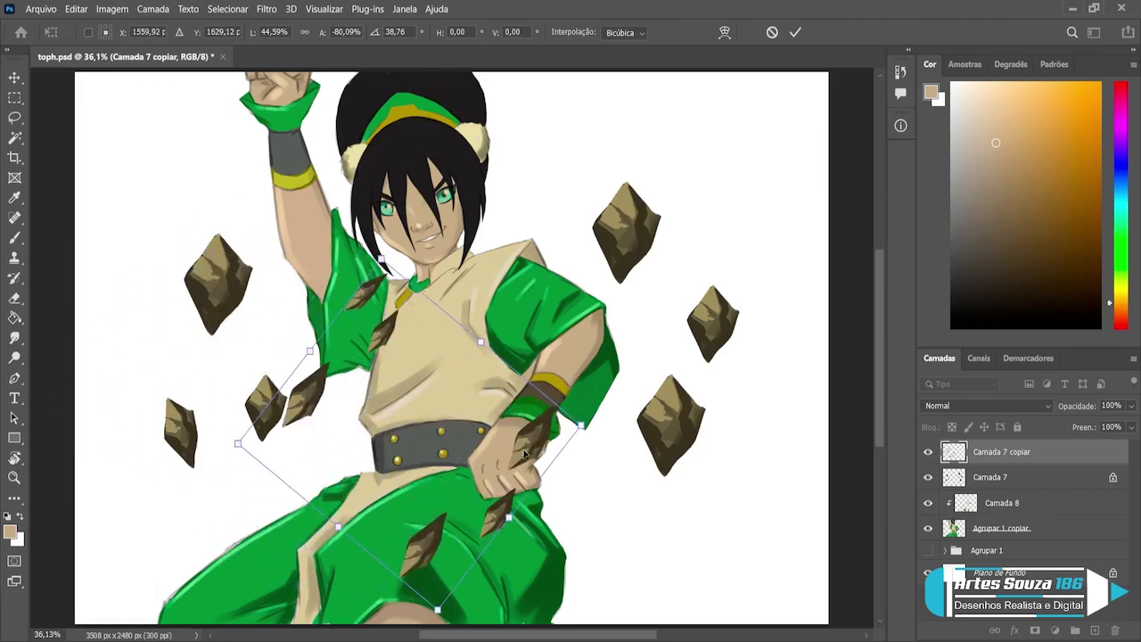
key(Escape)
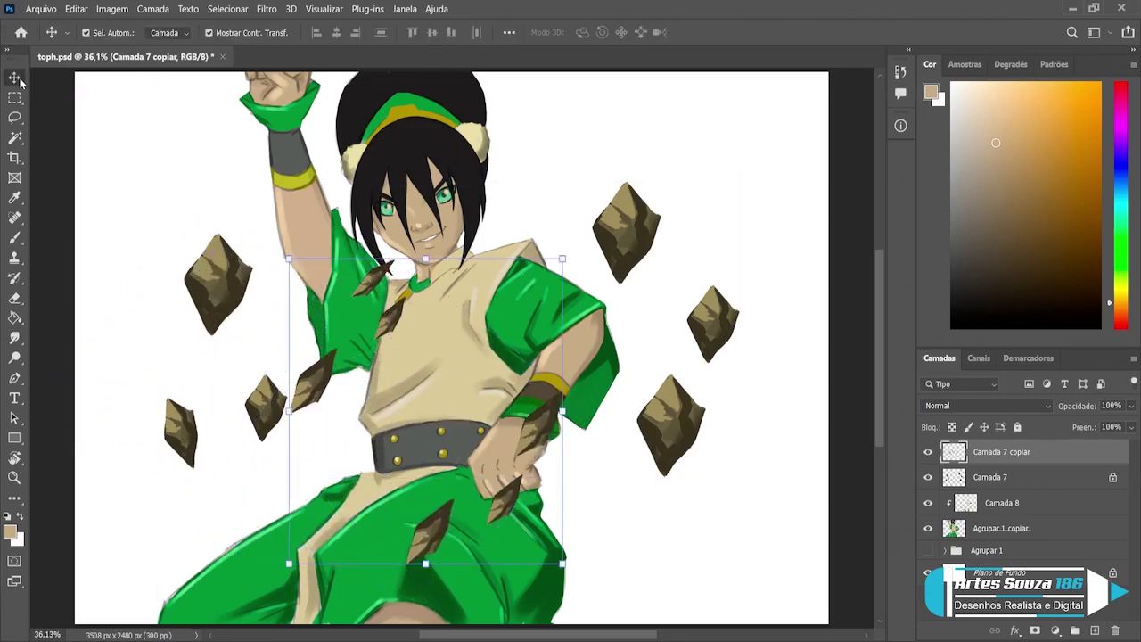
key(Delete)
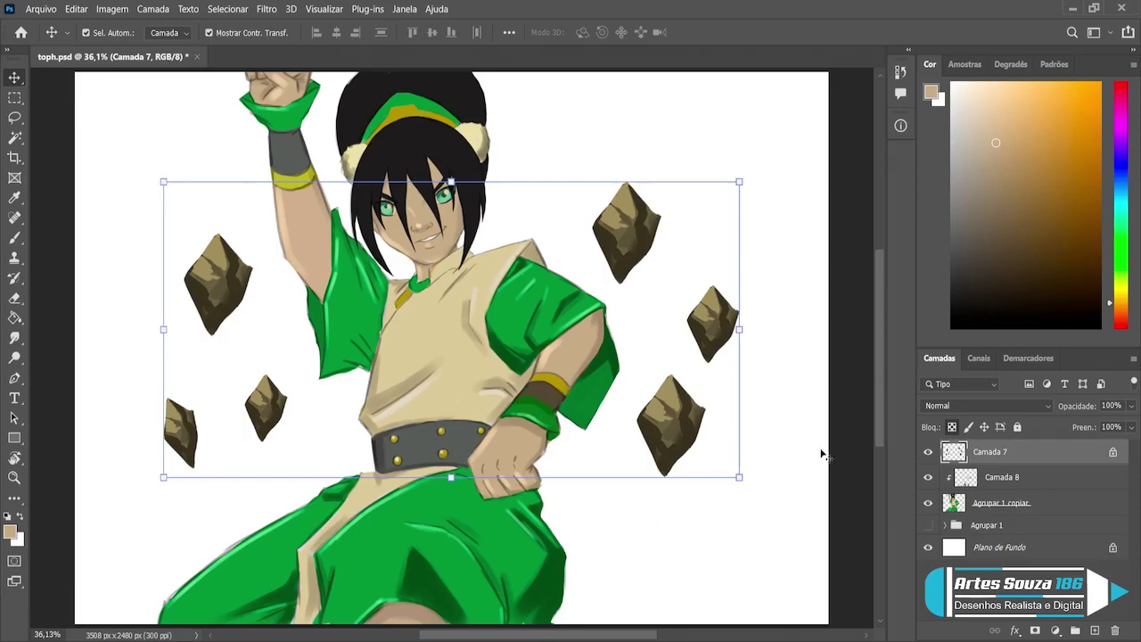
click(849, 463)
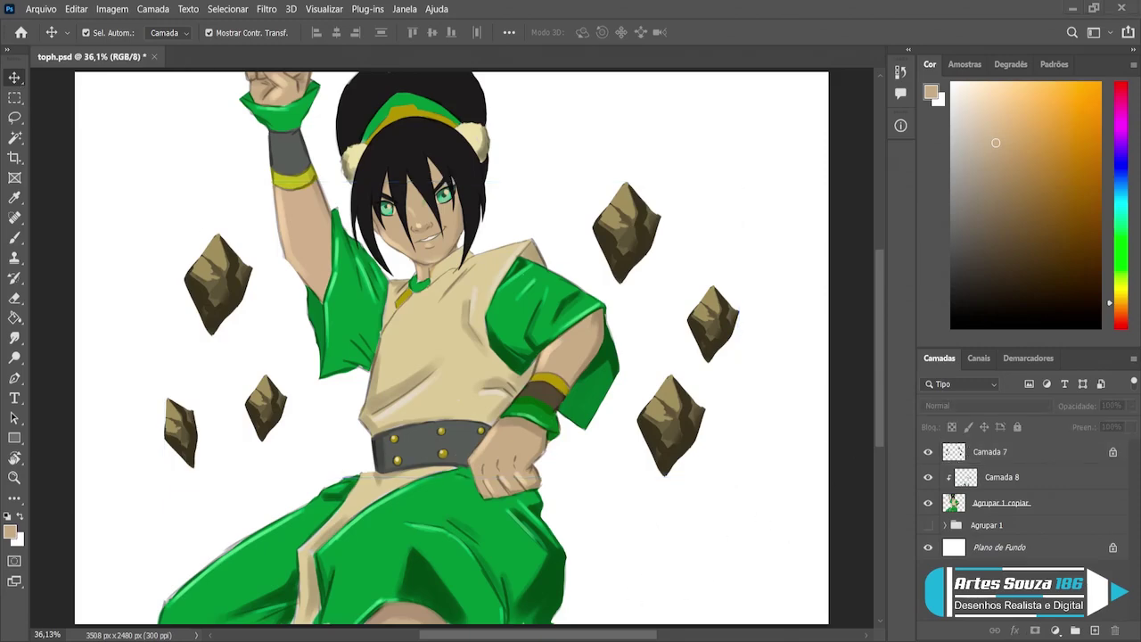